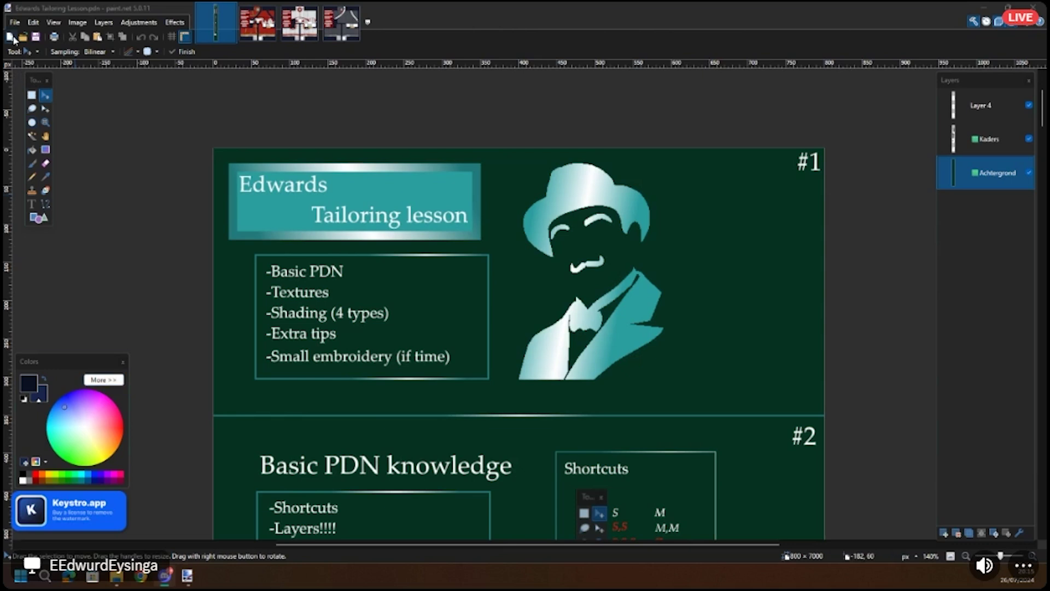
# Step: Create a new blank image at the proposed size and return to the Edwards Tailoring Lesson image
pyautogui.click(9, 37)
pyautogui.press('Return')
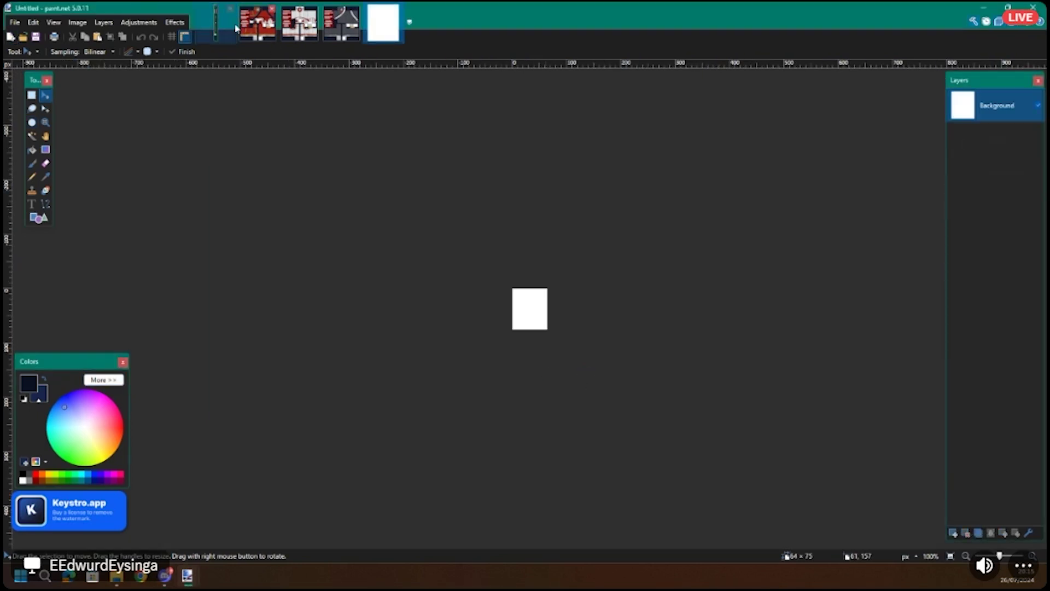
pyautogui.click(229, 32)
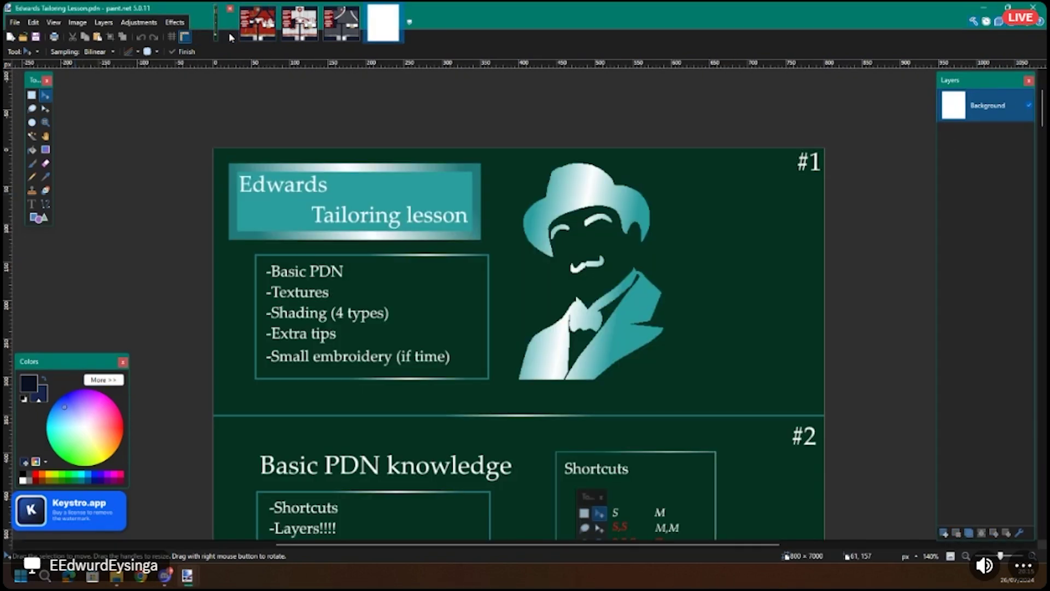
# Step: Examine the Shortcuts chart of tool keys in section #2 of the tailoring lesson
pyautogui.scroll(-5, 537, 399)
pyautogui.scroll(1, 537, 404)
pyautogui.press('shift')
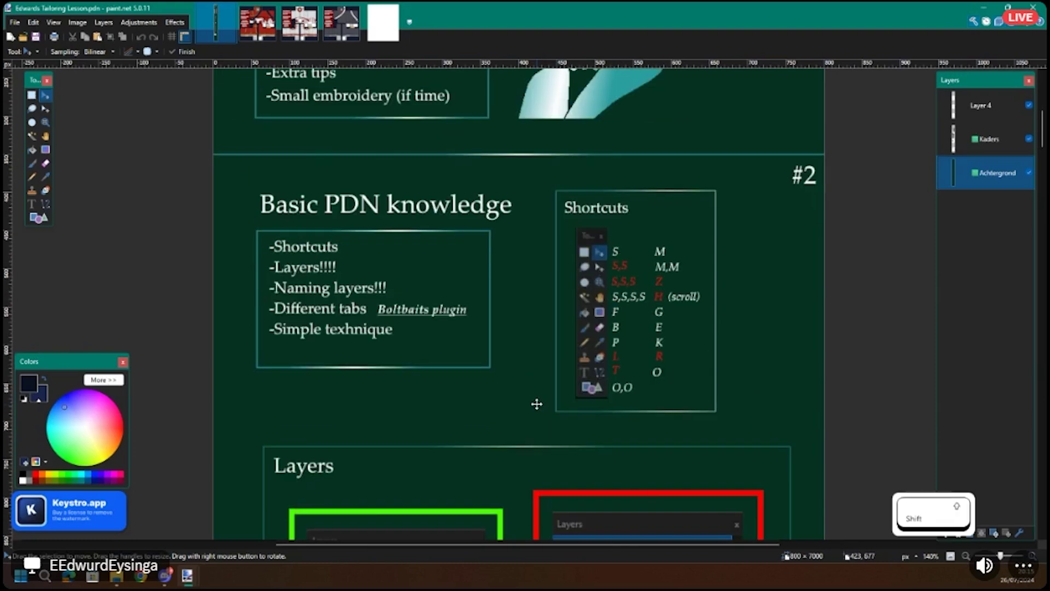
pyautogui.hscroll(2, 533, 403)
pyautogui.scroll(5, 528, 403)
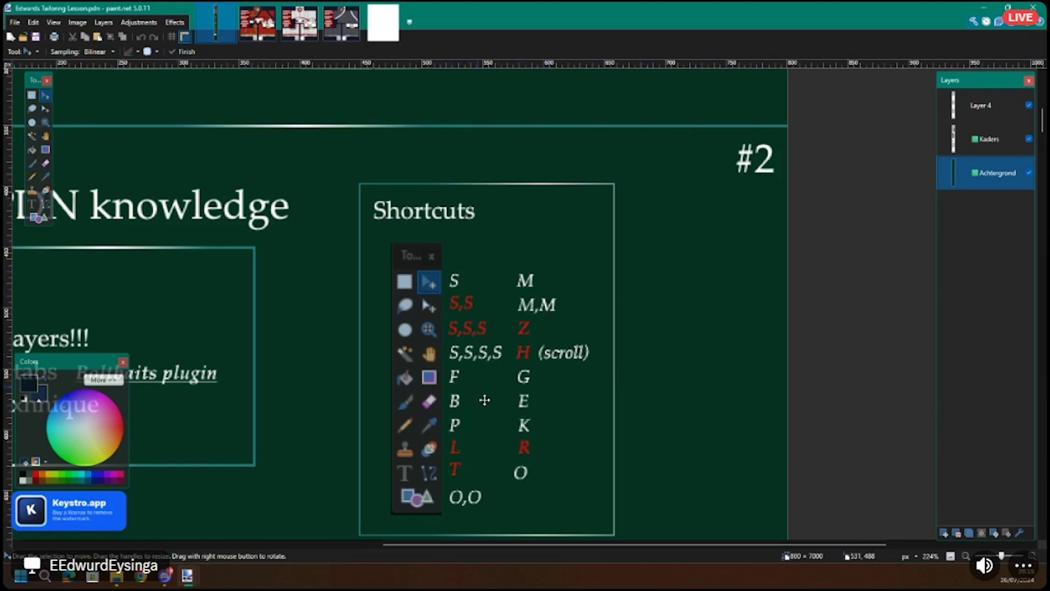
pyautogui.scroll(-2, 510, 308)
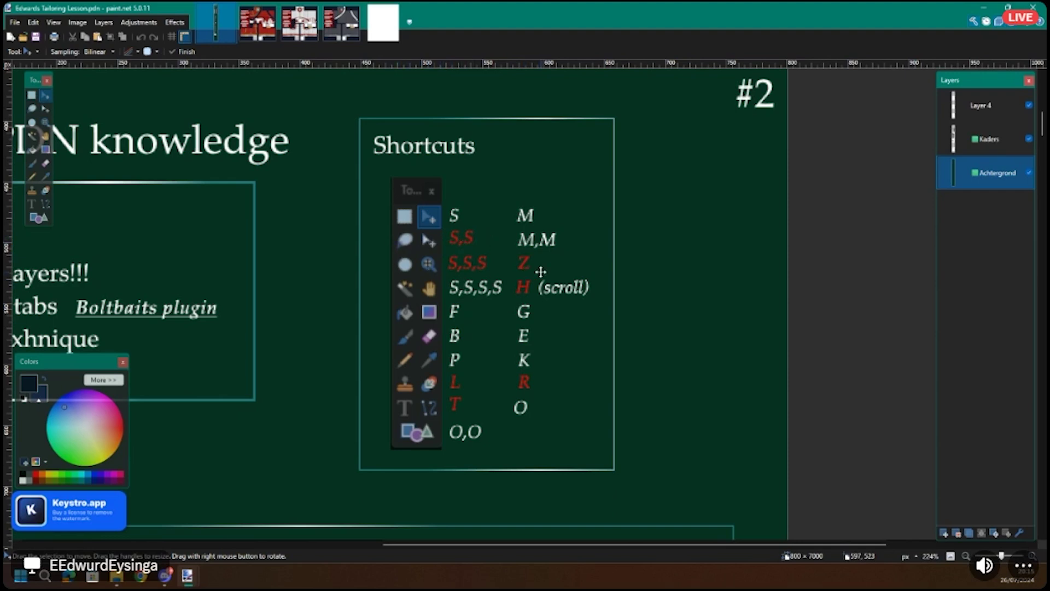
pyautogui.scroll(1, 538, 312)
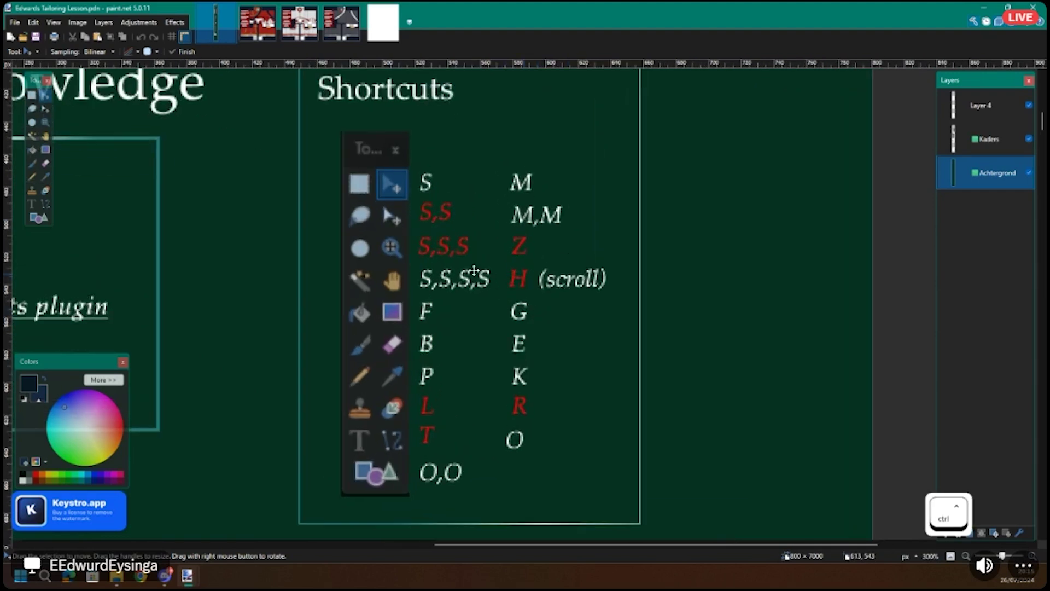
# Step: Shift the Shortcuts chart with the Pan tool and activate Rectangle Select while reviewing section #2
pyautogui.press('h')
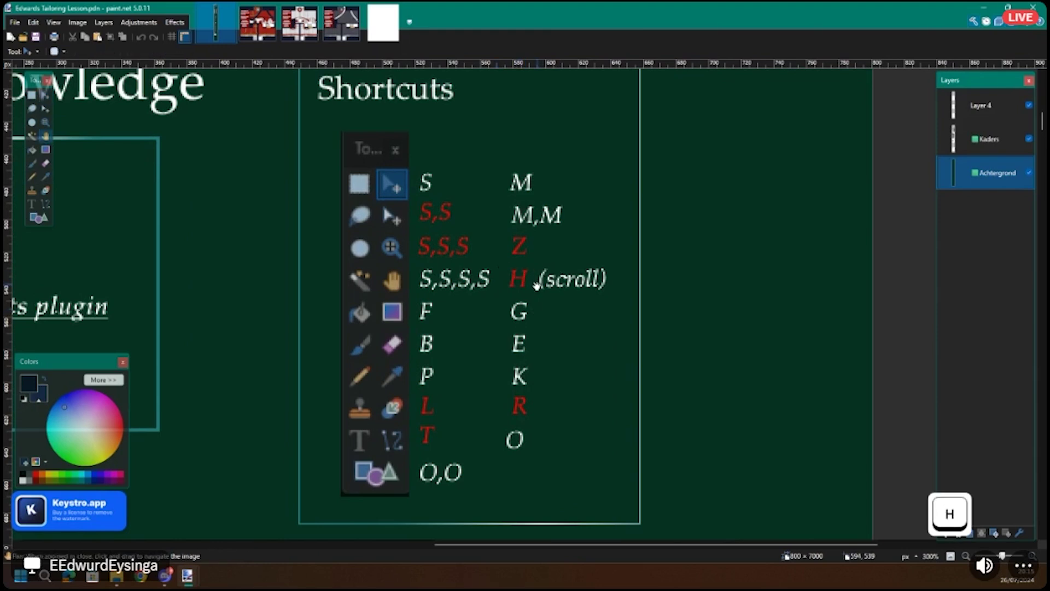
pyautogui.moveTo(487, 310); pyautogui.dragTo(406, 271)
pyautogui.press('s')
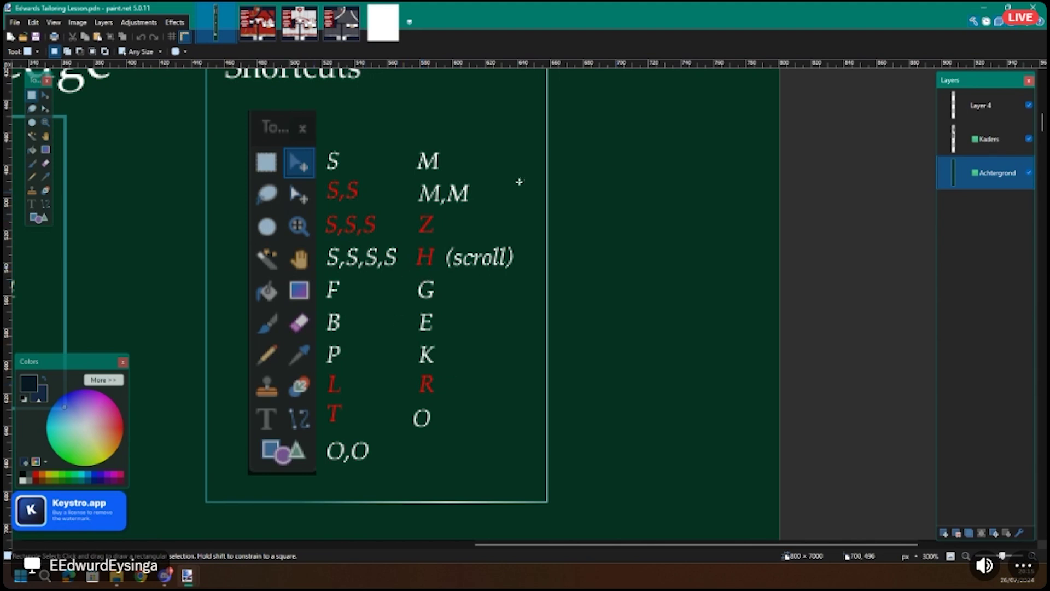
pyautogui.keyDown('ctrl'); pyautogui.scroll(-2, 400, 373); pyautogui.keyUp('ctrl')
pyautogui.moveTo(363, 325); pyautogui.dragTo(485, 346)
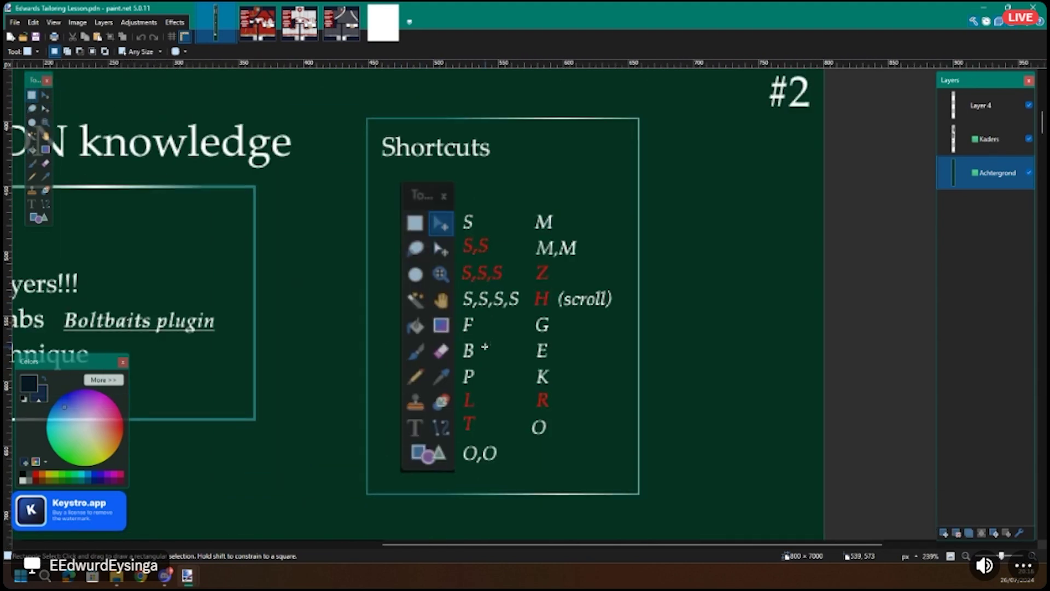
pyautogui.moveTo(392, 370); pyautogui.dragTo(562, 363)
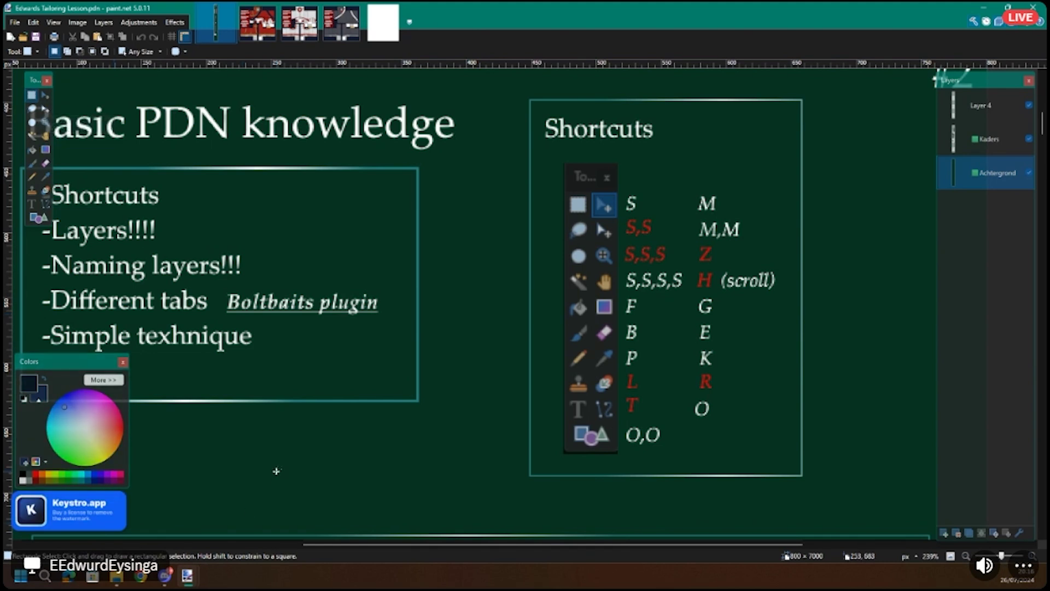
# Step: Switch to Keystro, choose the first cursor highlight theme and raise the highlight's size and opacity to just over half
pyautogui.press('k')
pyautogui.press('e')
pyautogui.press('v')
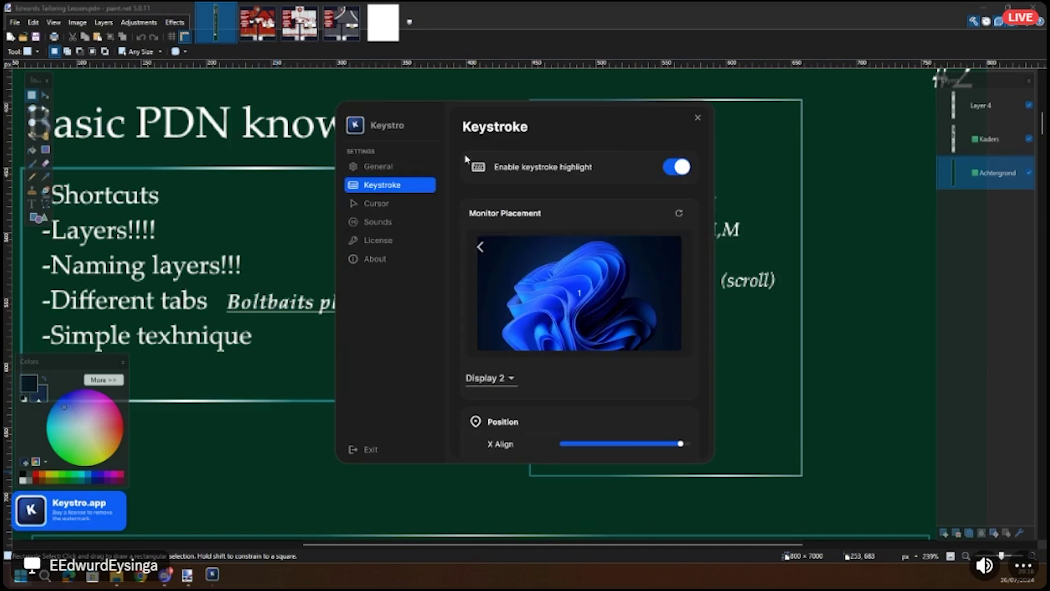
pyautogui.click(377, 204)
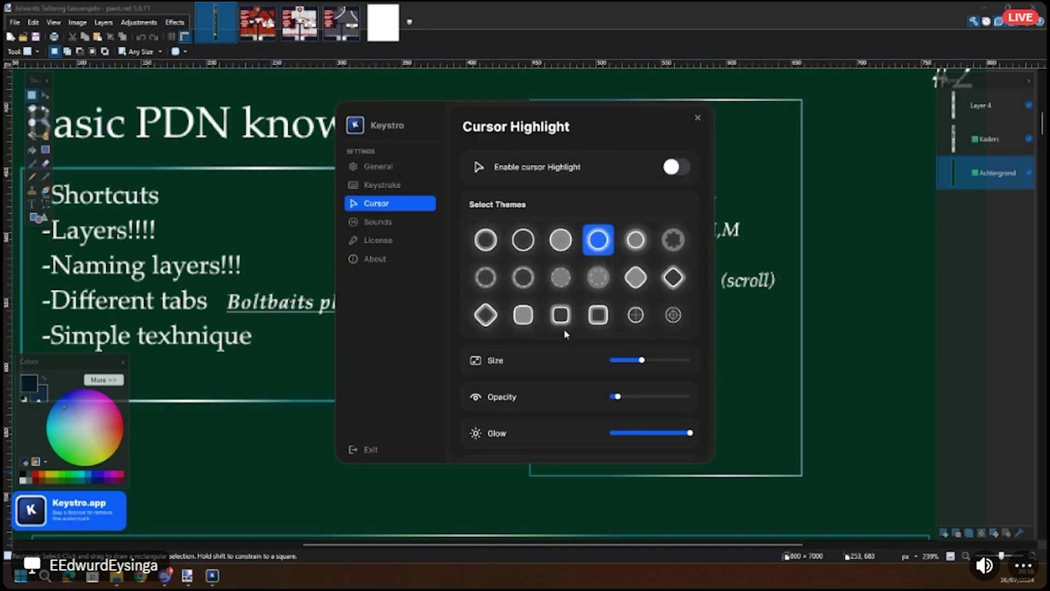
pyautogui.click(486, 241)
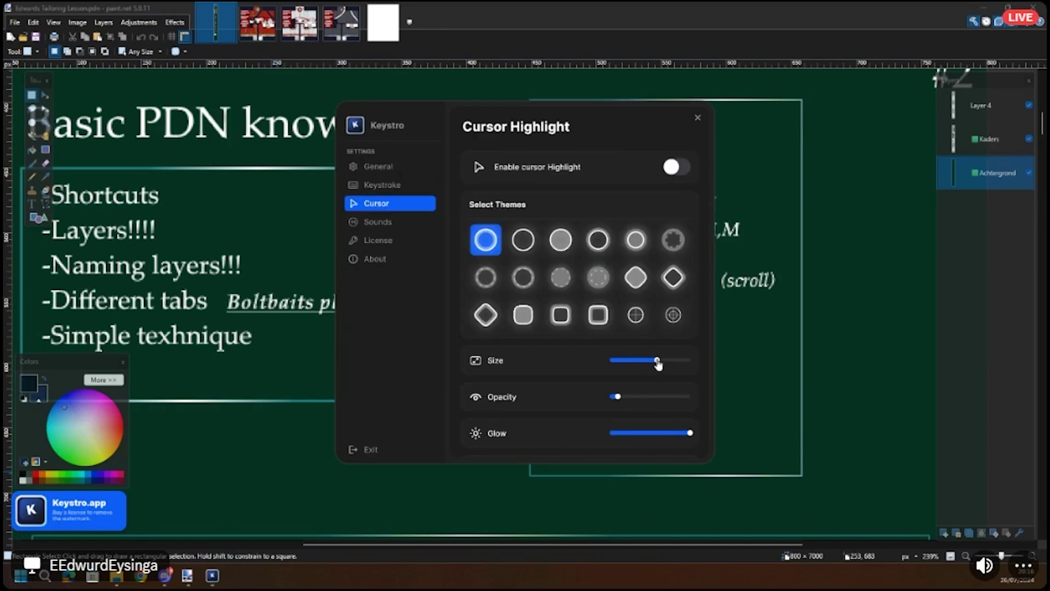
pyautogui.click(654, 397)
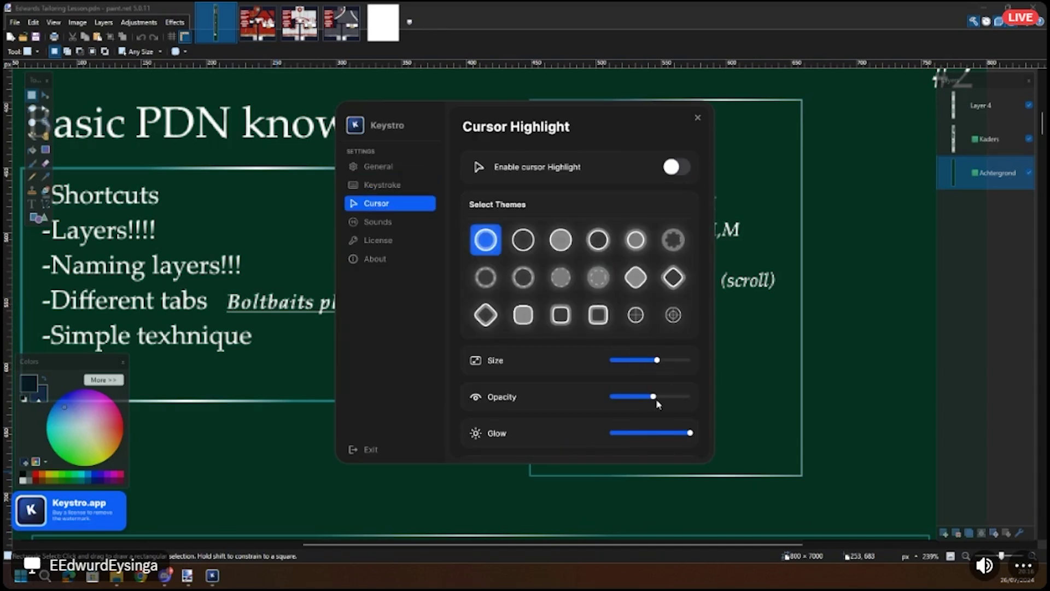
pyautogui.click(698, 118)
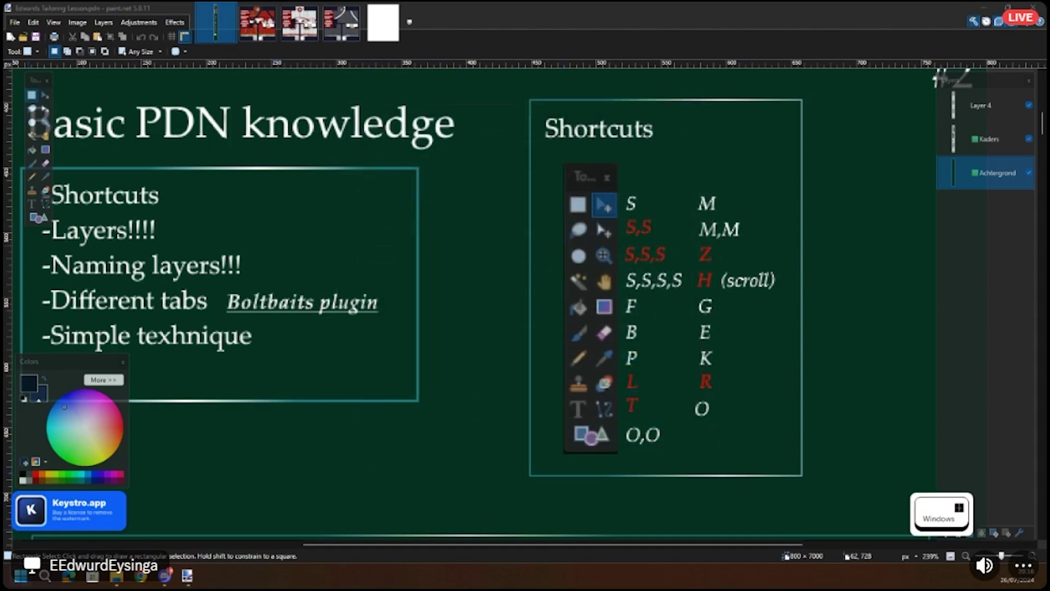
# Step: Reopen Keystro's settings, enable the cursor highlight and reduce its size, opacity and glow to roughly a third
pyautogui.press('e')
pyautogui.press('y')
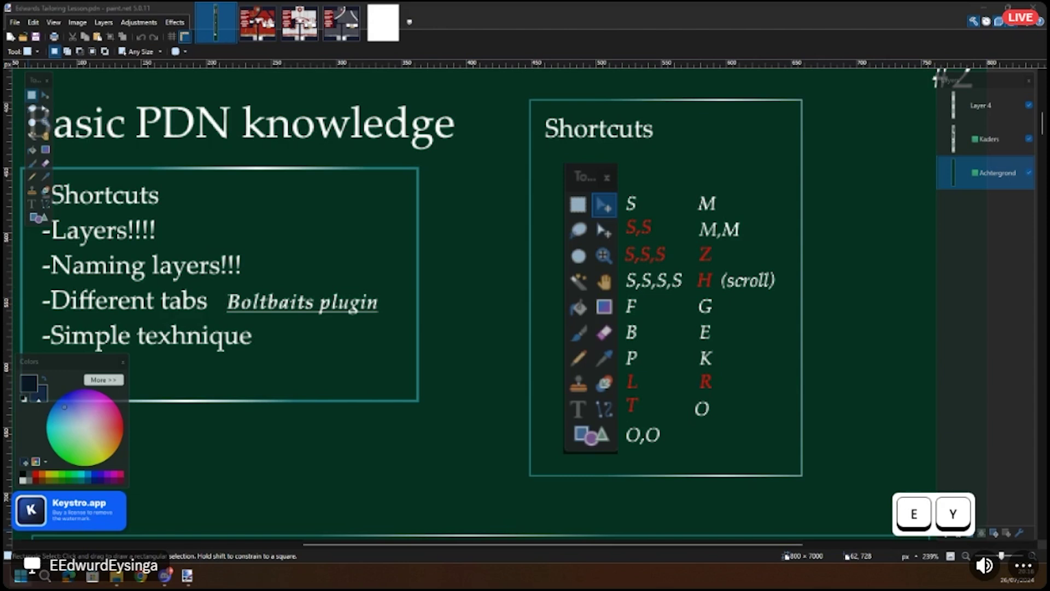
pyautogui.click(69, 509)
pyautogui.click(675, 166)
pyautogui.click(634, 360)
pyautogui.click(631, 396)
pyautogui.click(638, 433)
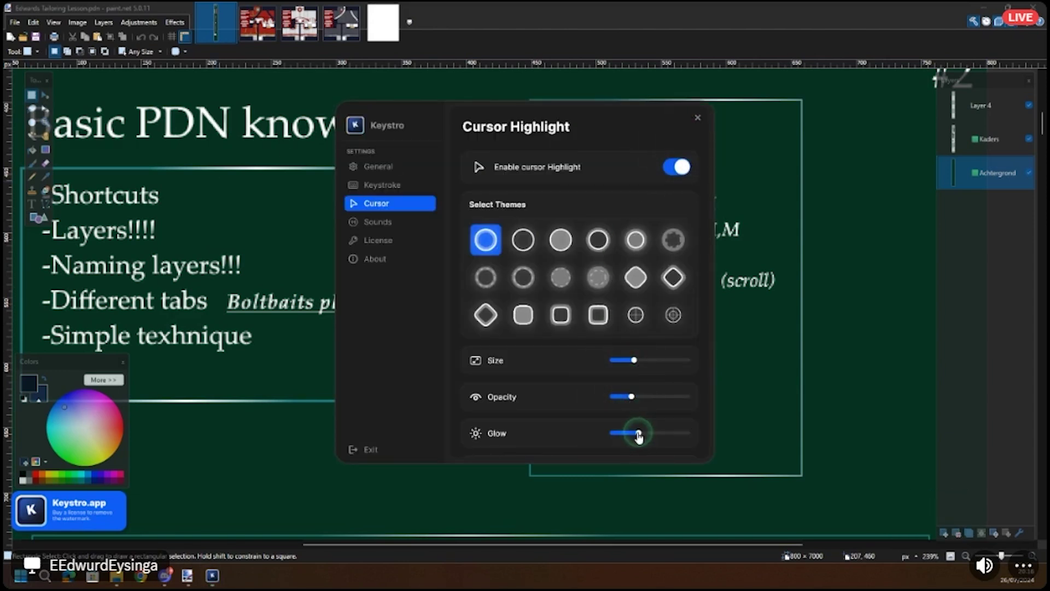
pyautogui.click(698, 116)
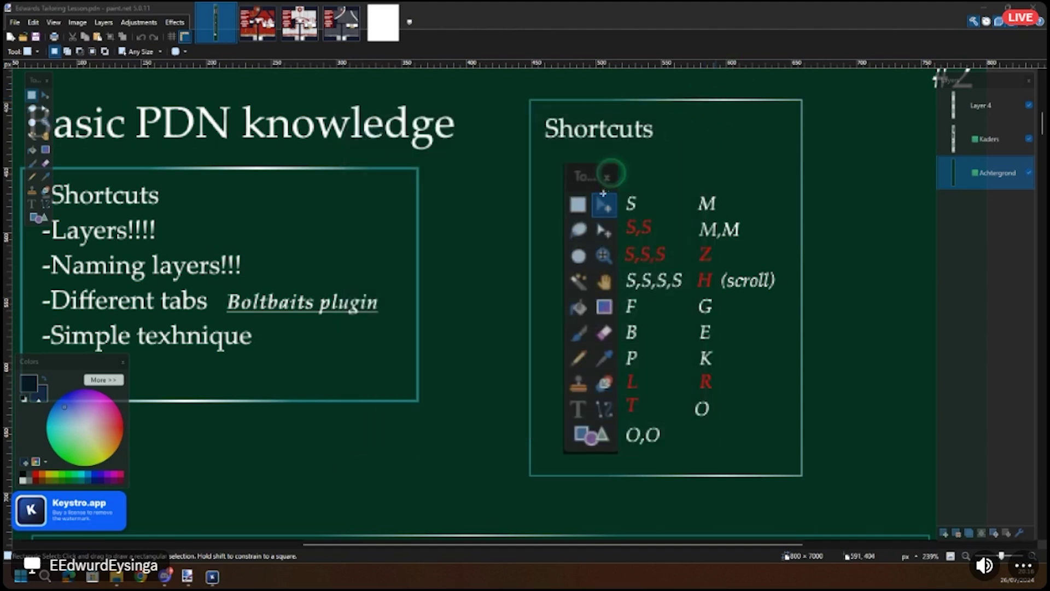
# Step: Compare the named and unnamed layer list examples in the lesson's Layers section
pyautogui.keyDown('ctrl'); pyautogui.scroll(-3, 588, 230); pyautogui.keyUp('ctrl')
pyautogui.keyDown('ctrl'); pyautogui.scroll(-3, 588, 229); pyautogui.keyUp('ctrl')
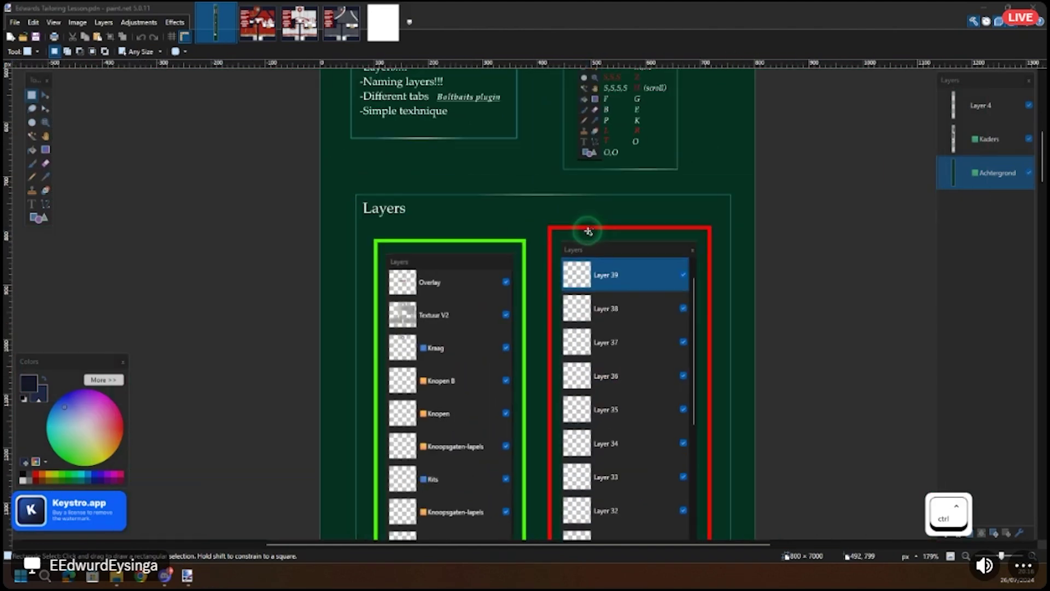
pyautogui.scroll(-3, 586, 228)
pyautogui.keyDown('ctrl'); pyautogui.scroll(-1, 559, 253); pyautogui.keyUp('ctrl')
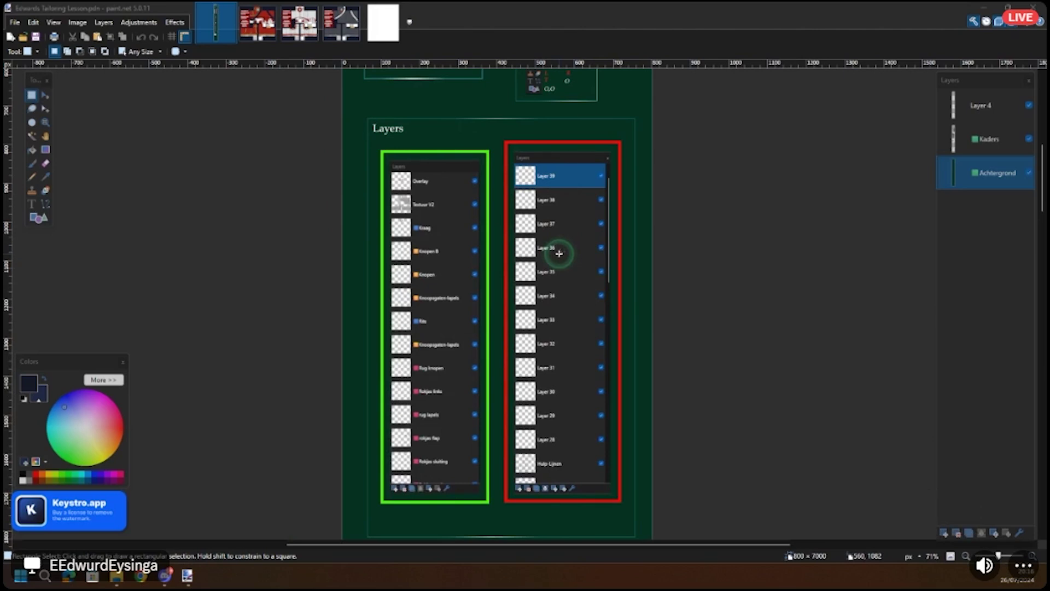
# Step: Switch to the Commander-in-chief image, add a new layer above Laag 12 and undo that addition
pyautogui.click(254, 19)
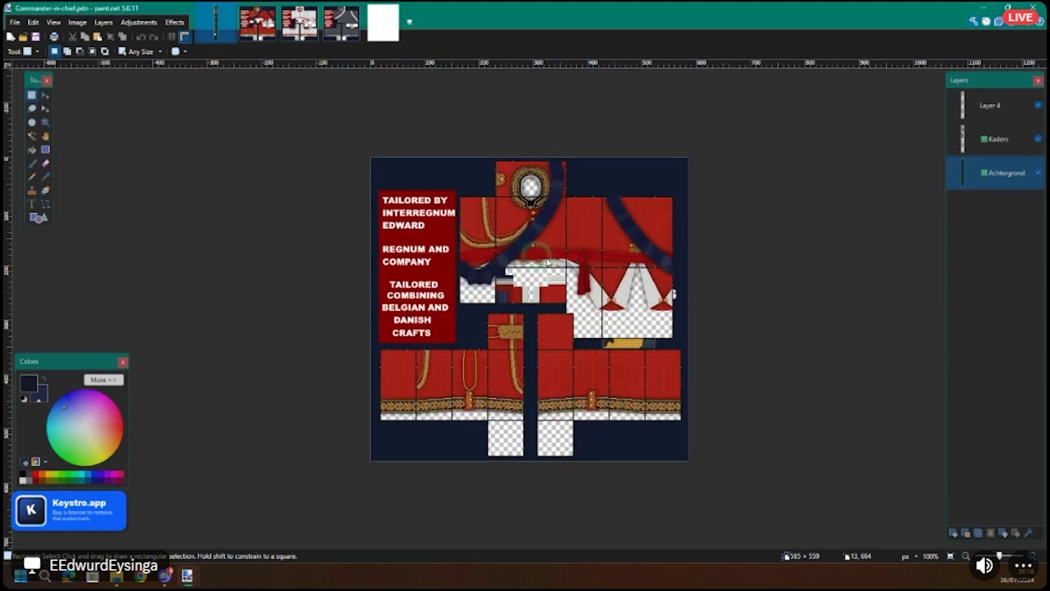
pyautogui.keyDown('ctrl'); pyautogui.scroll(1, 563, 268); pyautogui.keyUp('ctrl')
pyautogui.scroll(10, 1007, 438)
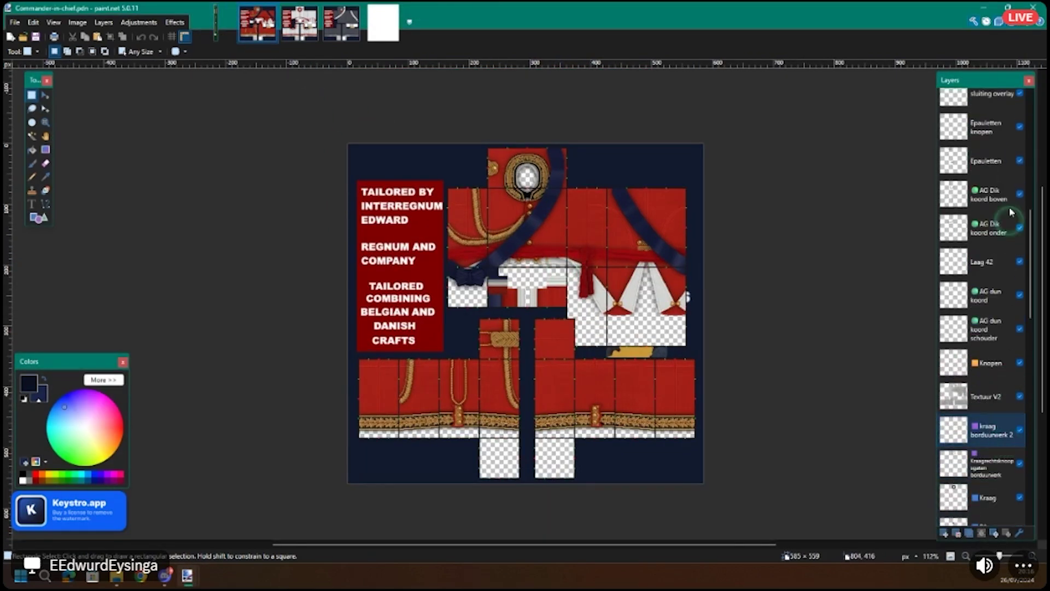
pyautogui.scroll(5, 965, 183)
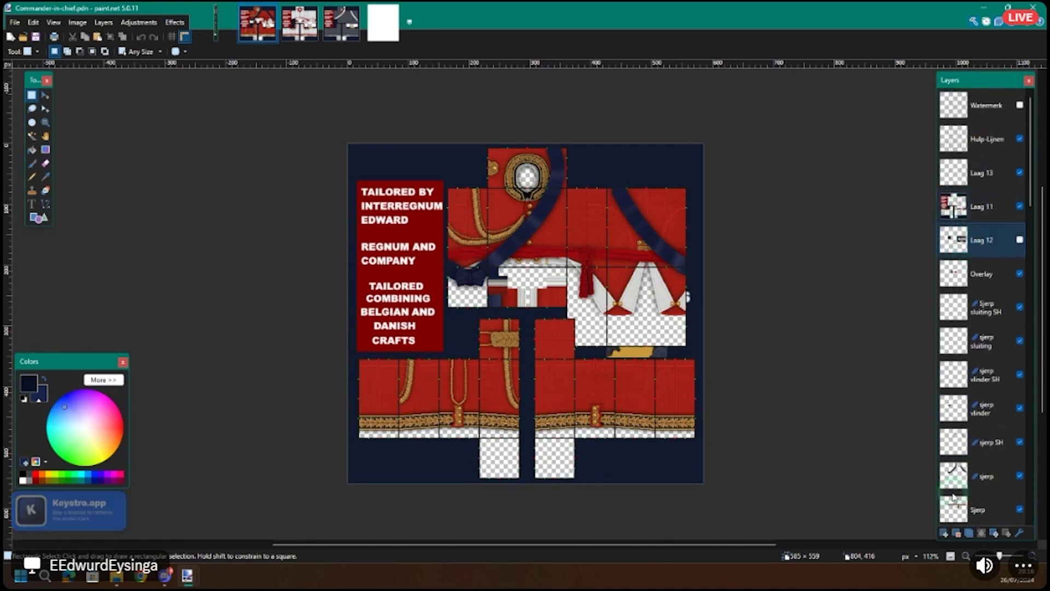
pyautogui.click(945, 534)
pyautogui.hotkey('ctrl', 'z')
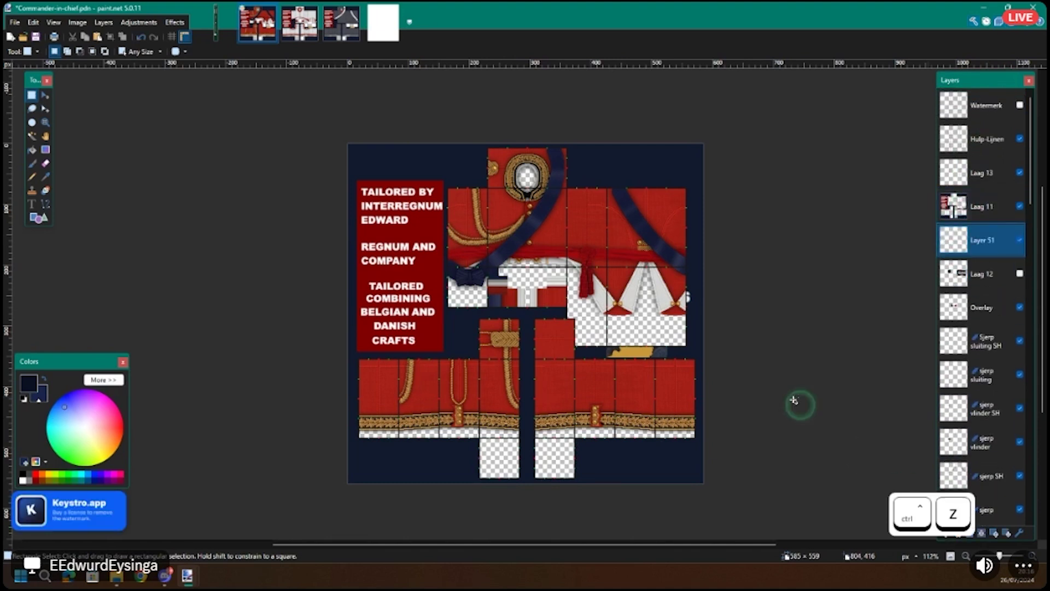
# Step: Hide the lower of the two Aguilette uiteinde layers and look through the remaining clothing layers
pyautogui.keyDown('ctrl'); pyautogui.scroll(2, 680, 356); pyautogui.keyUp('ctrl')
pyautogui.scroll(-5, 990, 399)
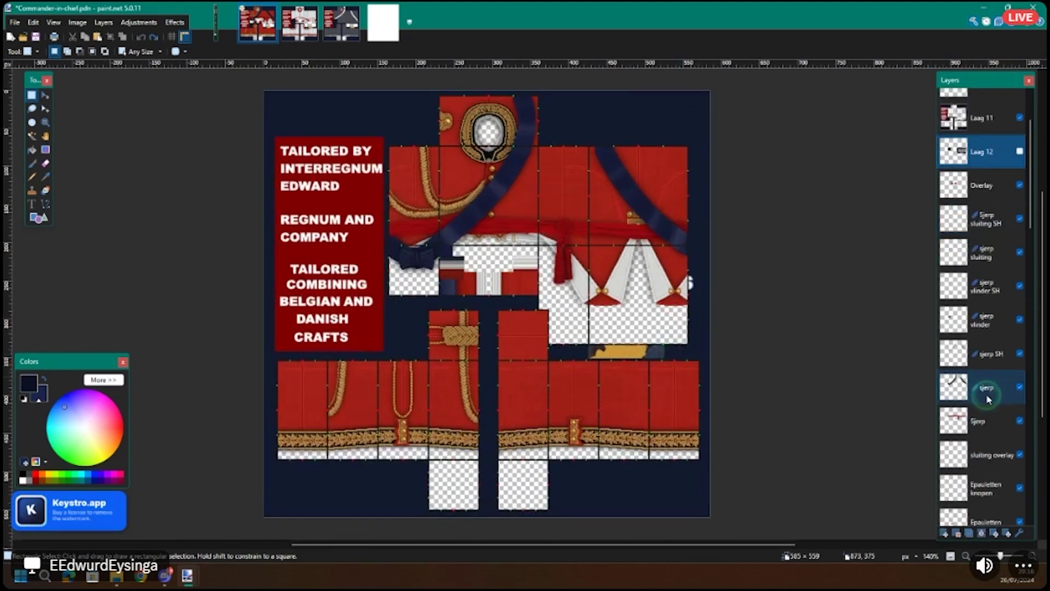
pyautogui.click(1017, 342)
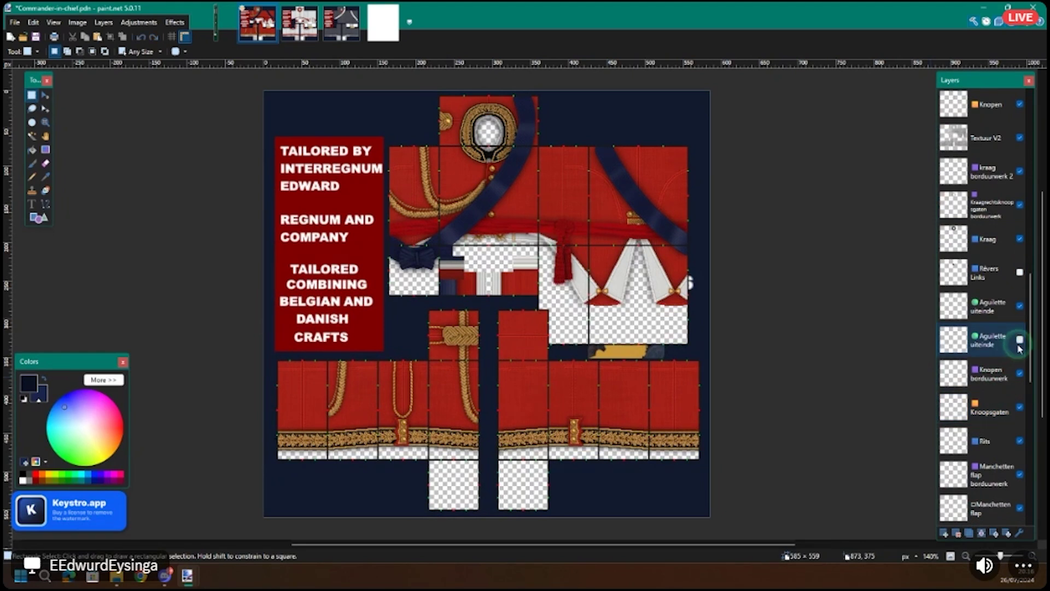
pyautogui.scroll(-5, 984, 383)
pyautogui.click(975, 399)
pyautogui.scroll(2, 973, 393)
pyautogui.click(964, 265)
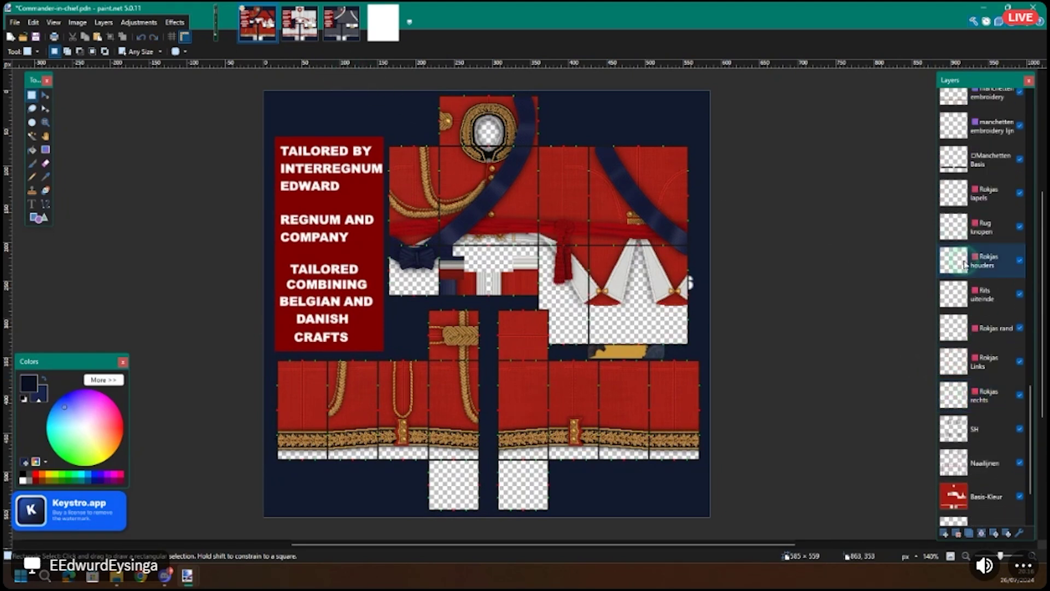
# Step: Flatten the Commander-in-chief image into one layer, inspect the merged jacket details and undo the flattening
pyautogui.click(636, 295)
pyautogui.scroll(2, 636, 294)
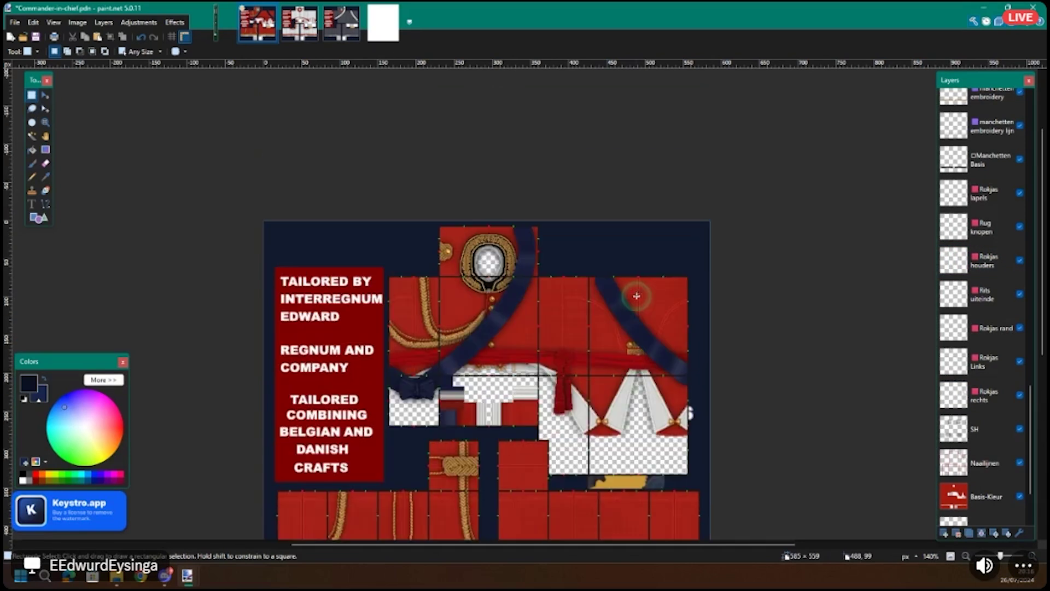
pyautogui.scroll(-1, 508, 289)
pyautogui.hotkey('ctrl', 'shift', 'f')
pyautogui.scroll(-1, 508, 289)
pyautogui.scroll(1, 508, 289)
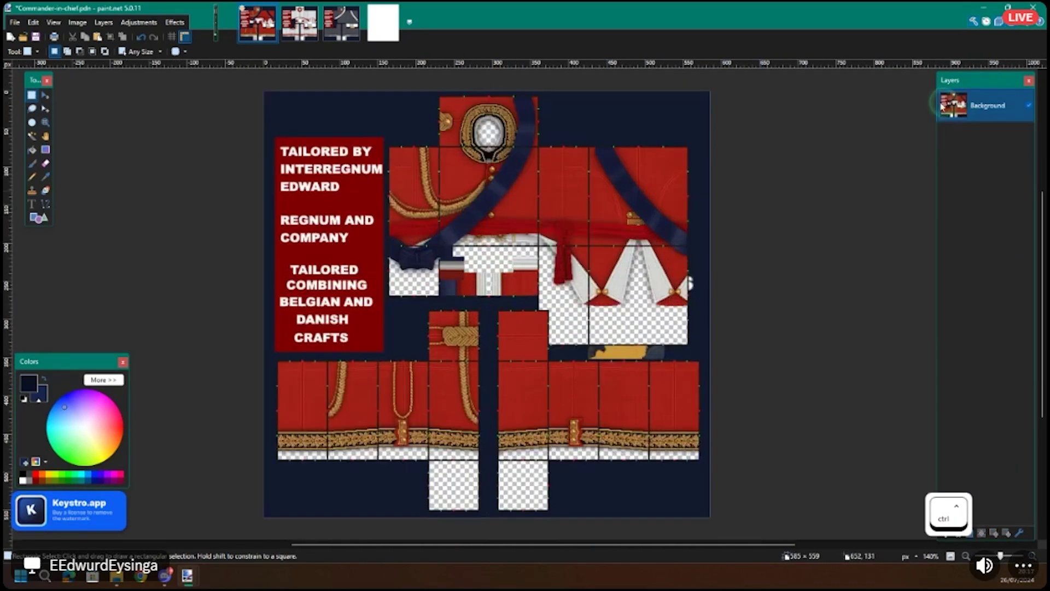
pyautogui.scroll(2, 495, 316)
pyautogui.scroll(3, 495, 316)
pyautogui.scroll(2, 494, 316)
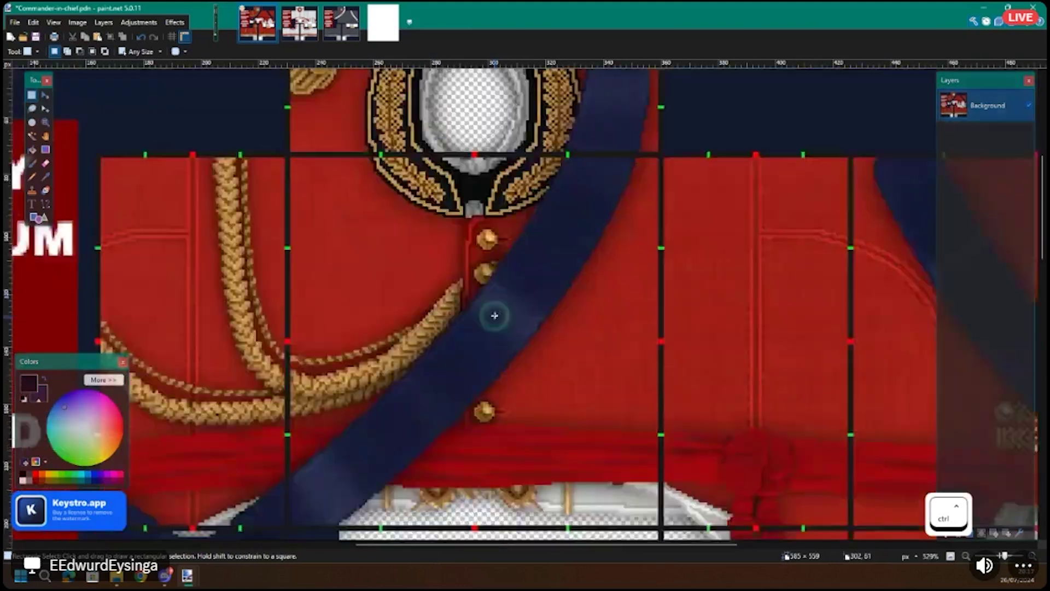
pyautogui.scroll(-5, 495, 317)
pyautogui.hotkey('ctrl', 'z')
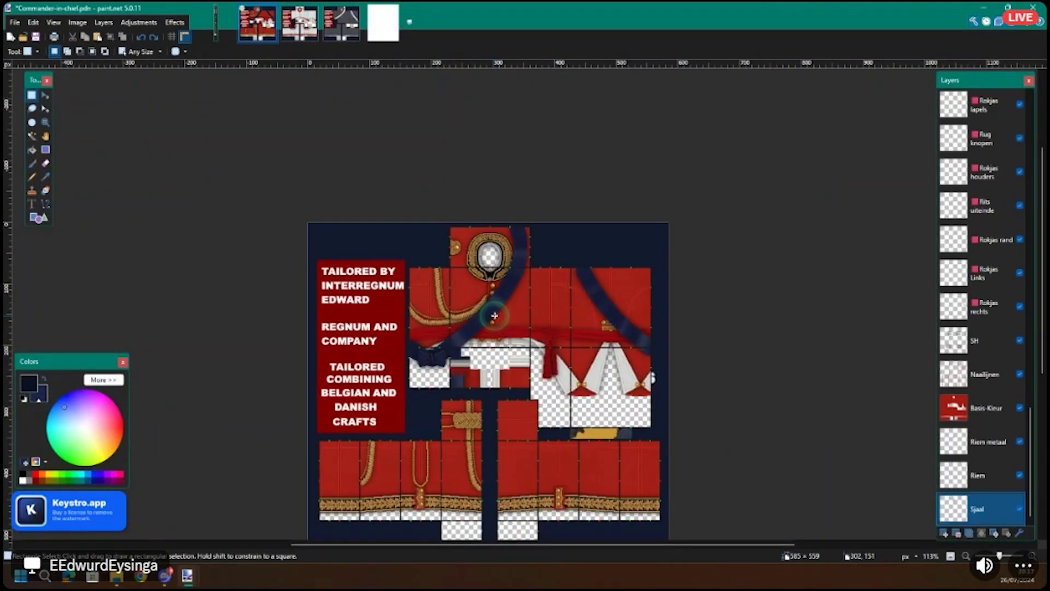
# Step: Check the properties of the Rokjas houders layer, accept them and move the Layers window slightly higher
pyautogui.click(1006, 173)
pyautogui.scroll(3, 1002, 246)
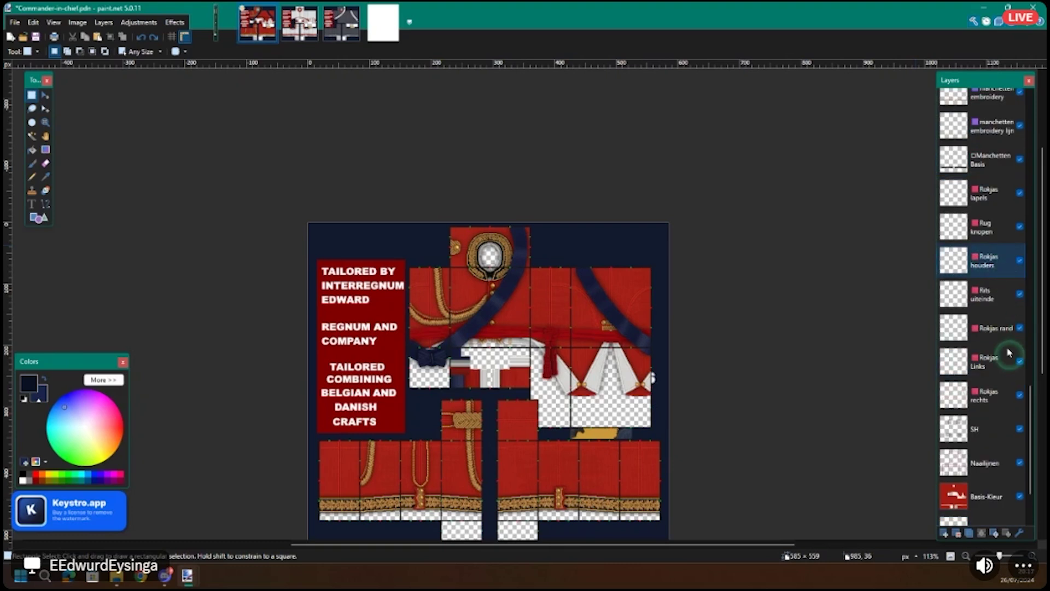
pyautogui.doubleClick(981, 259)
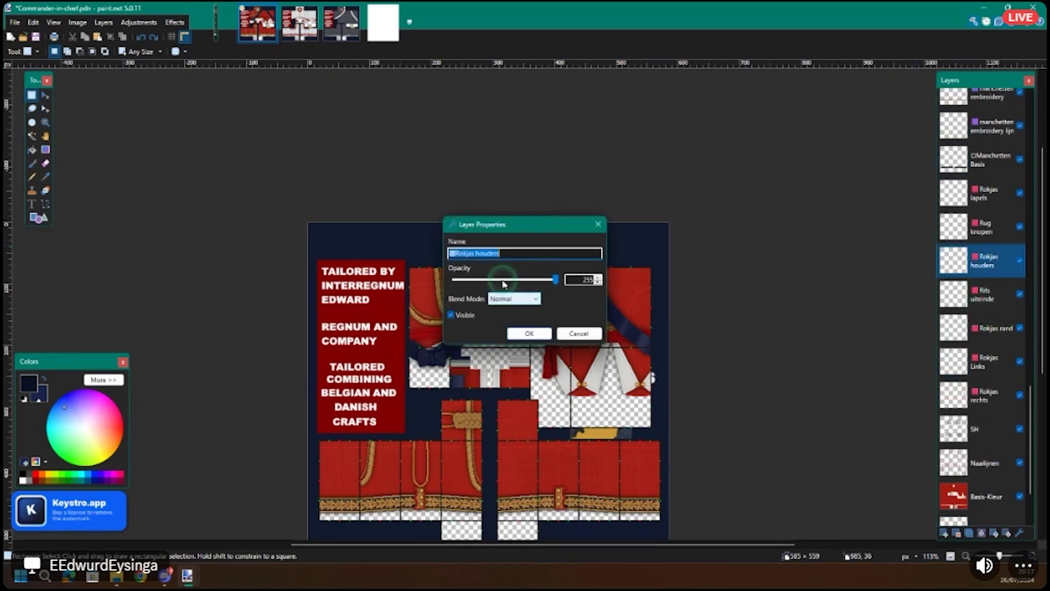
pyautogui.click(529, 333)
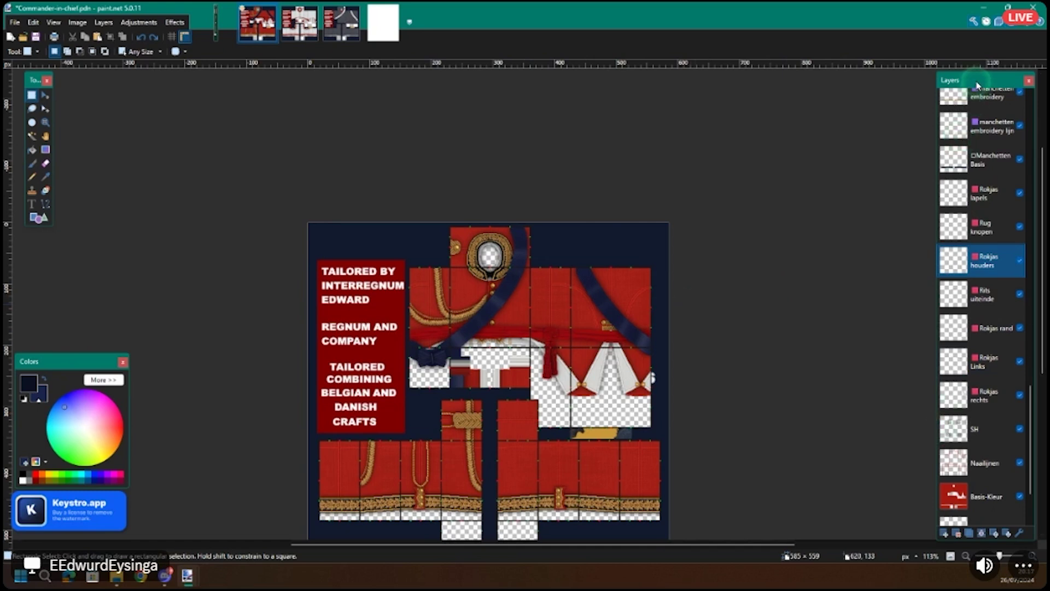
pyautogui.moveTo(978, 86); pyautogui.dragTo(982, 60)
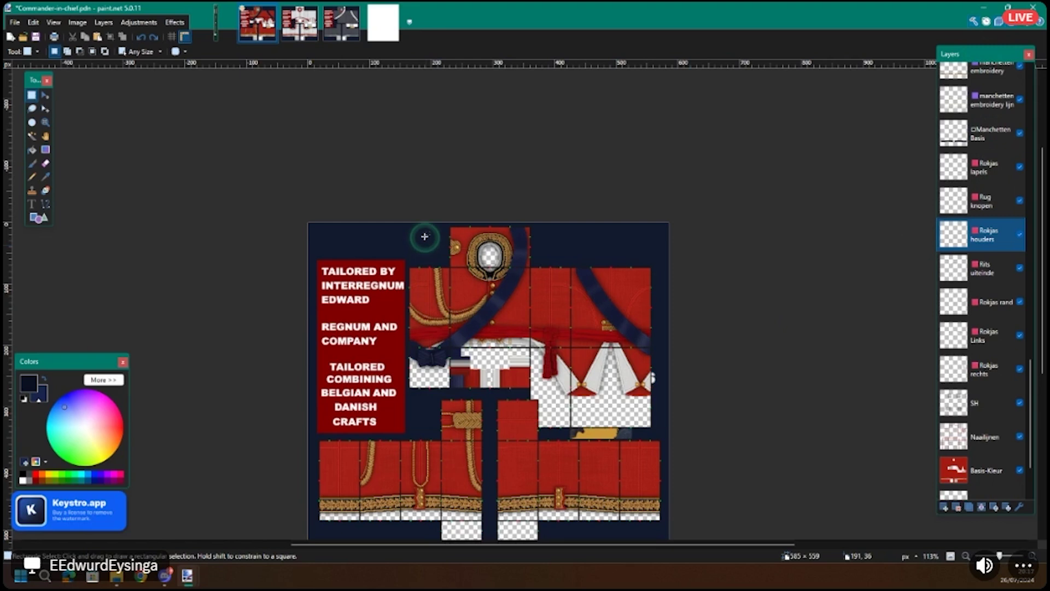
# Step: Switch to the Edwards Tailoring Lesson image and compare the named layer list with the unnamed one in the Layers section
pyautogui.click(216, 22)
pyautogui.scroll(1, 501, 276)
pyautogui.scroll(-1, 501, 276)
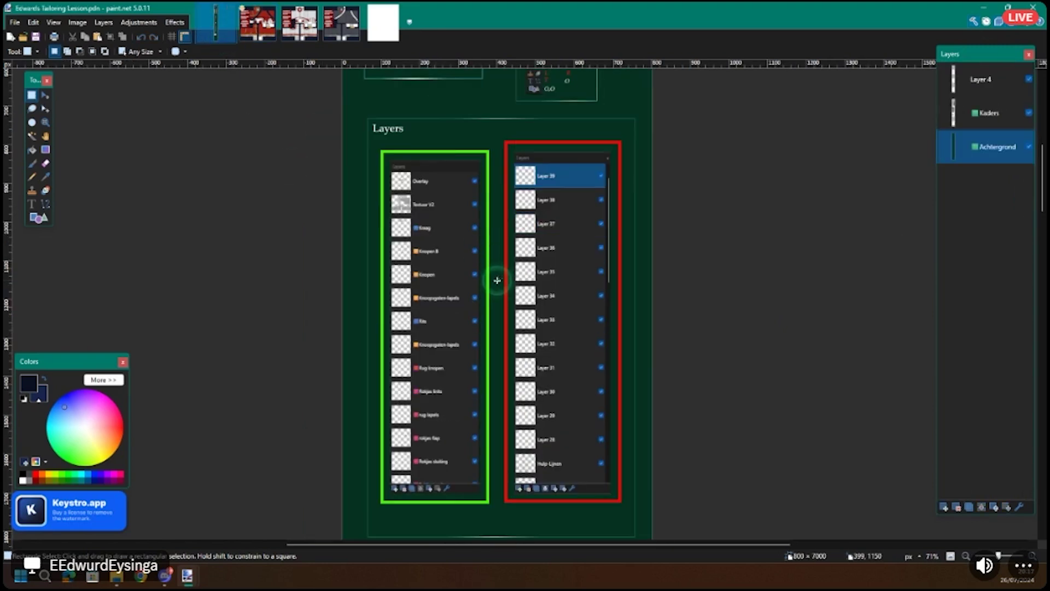
pyautogui.scroll(3, 473, 290)
pyautogui.scroll(-4, 397, 303)
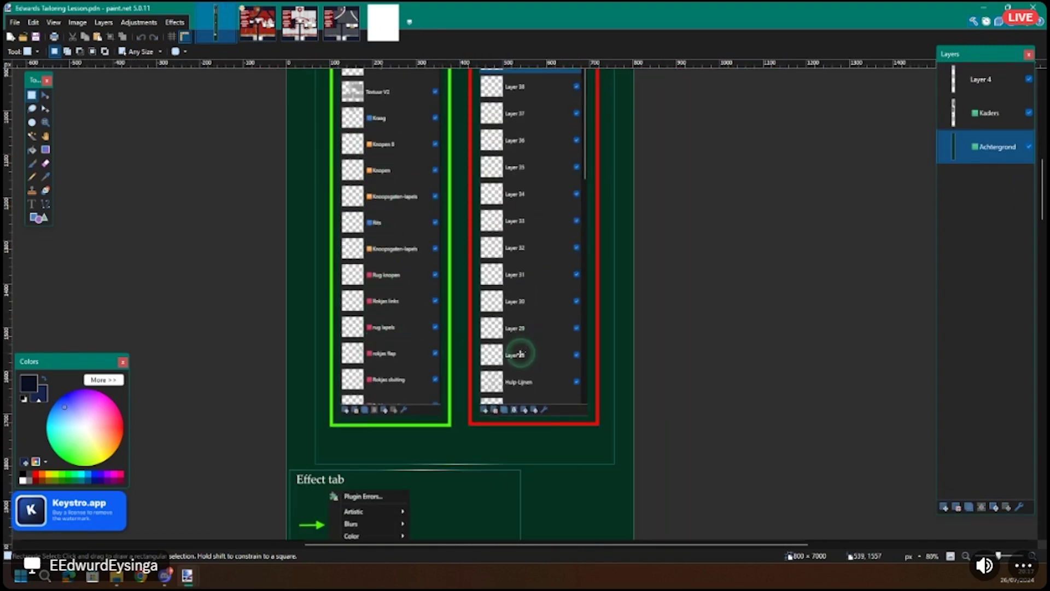
pyautogui.scroll(1, 520, 356)
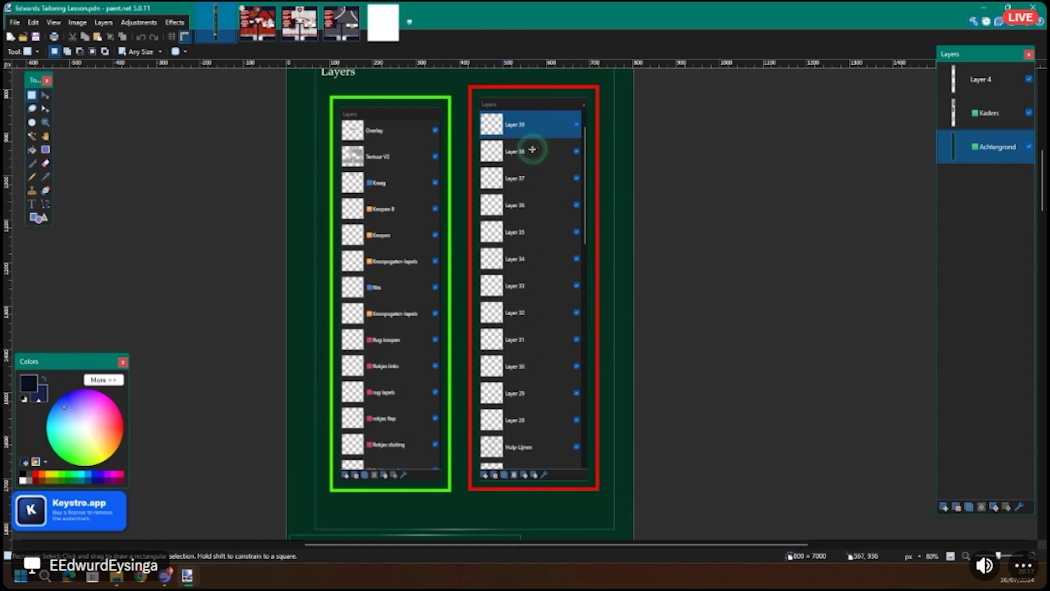
pyautogui.scroll(4, 531, 306)
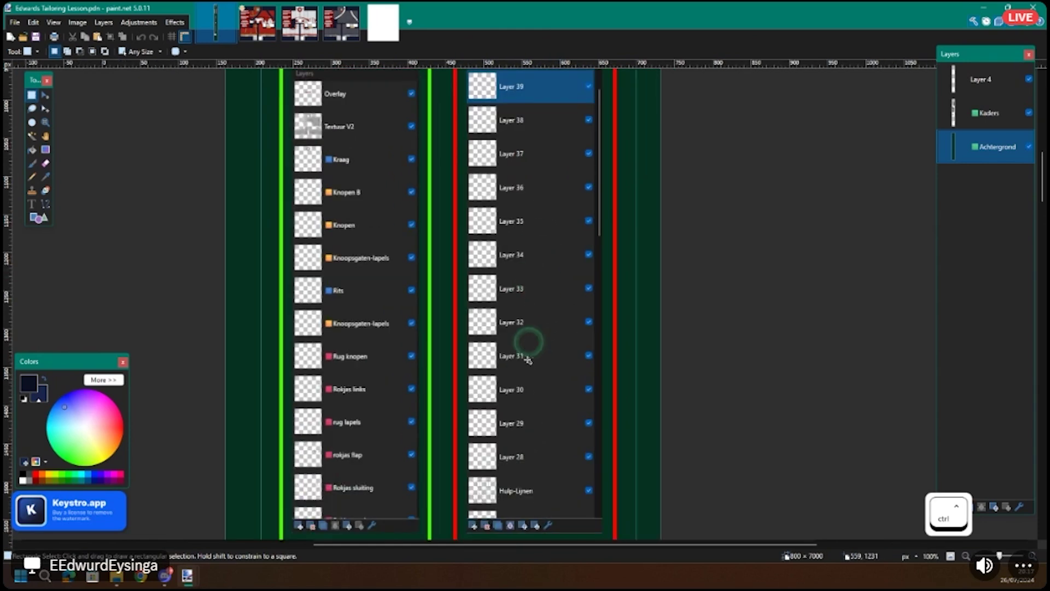
pyautogui.scroll(-5, 485, 285)
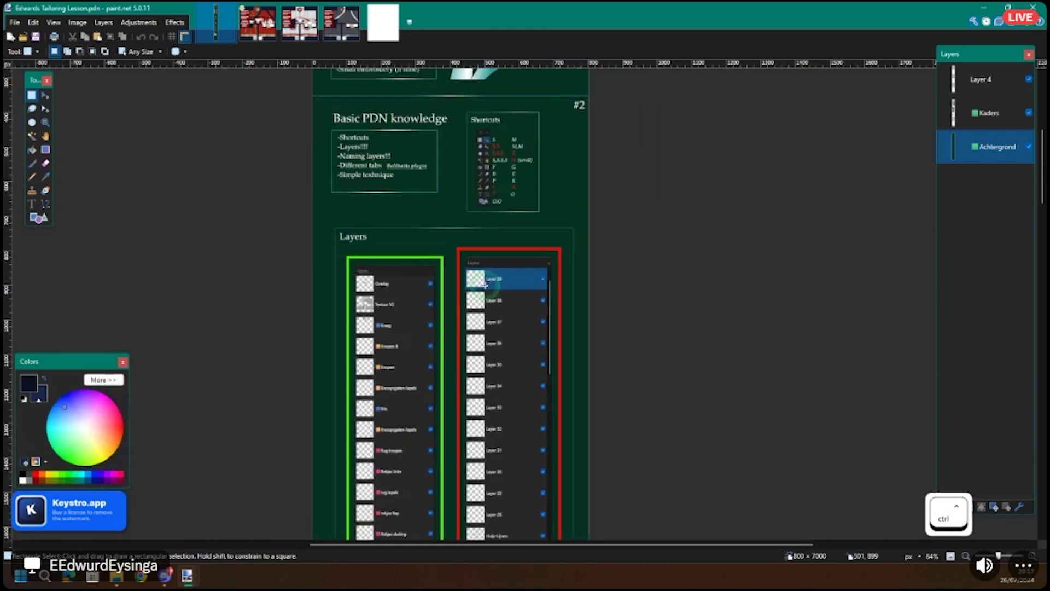
pyautogui.scroll(-3, 485, 285)
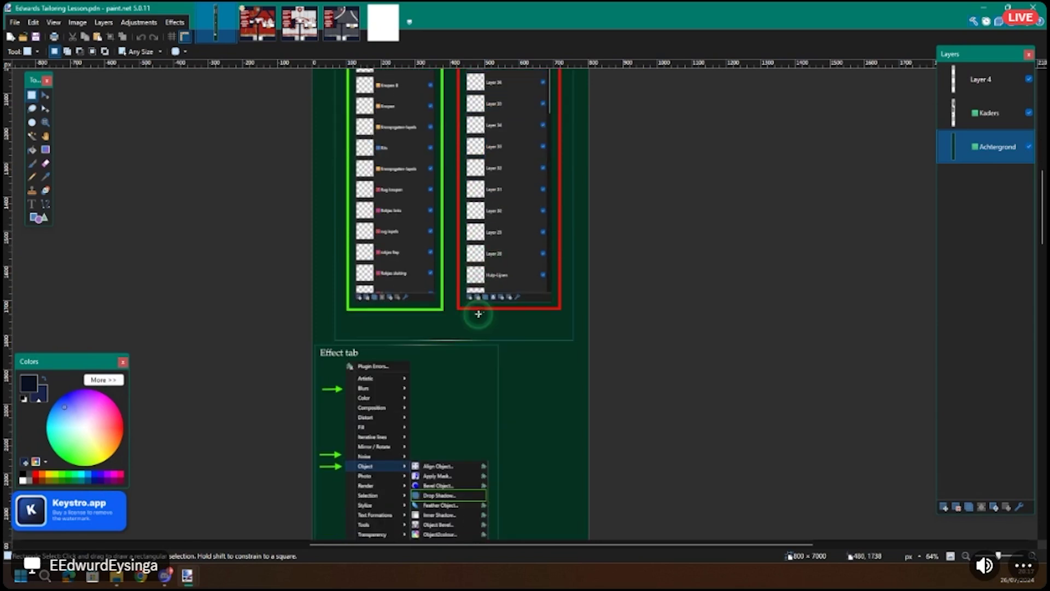
pyautogui.click(6, 362)
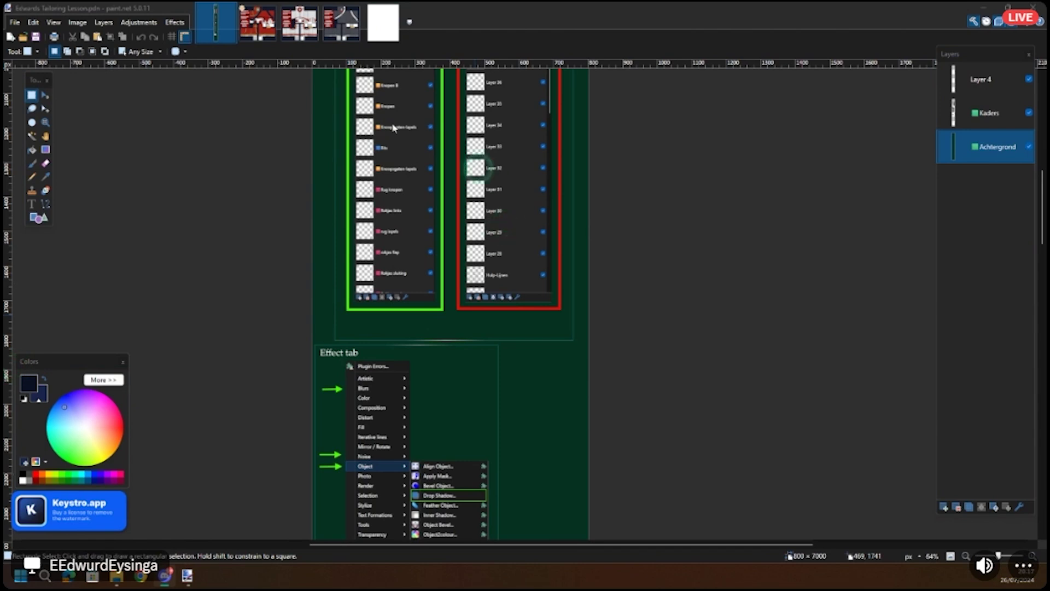
# Step: Switch to the Commander-in-chief image and inspect the jacket texture up close
pyautogui.click(257, 22)
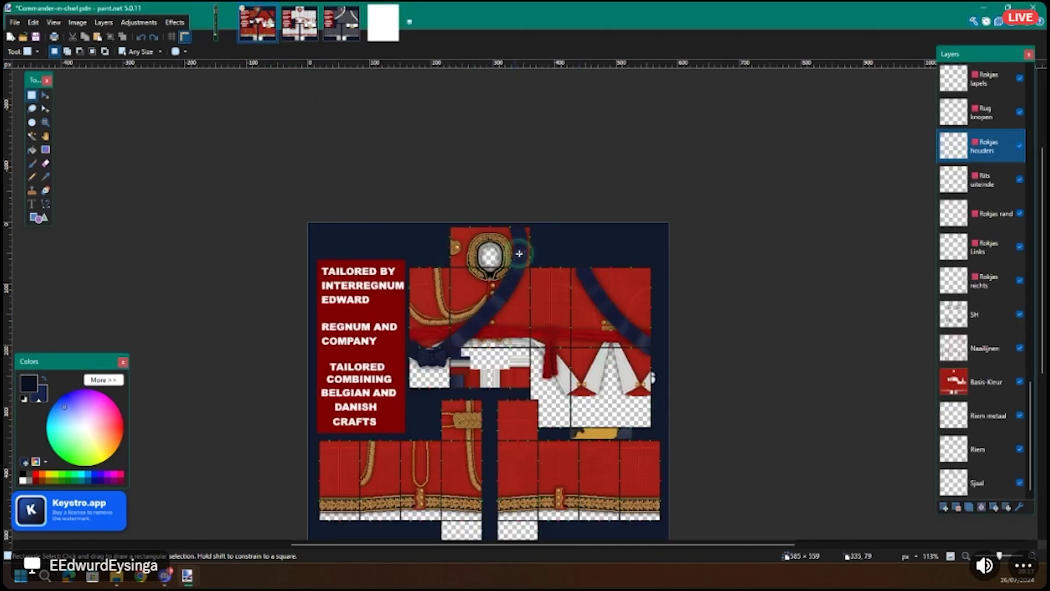
pyautogui.press('ctrl')
pyautogui.scroll(2, 515, 290)
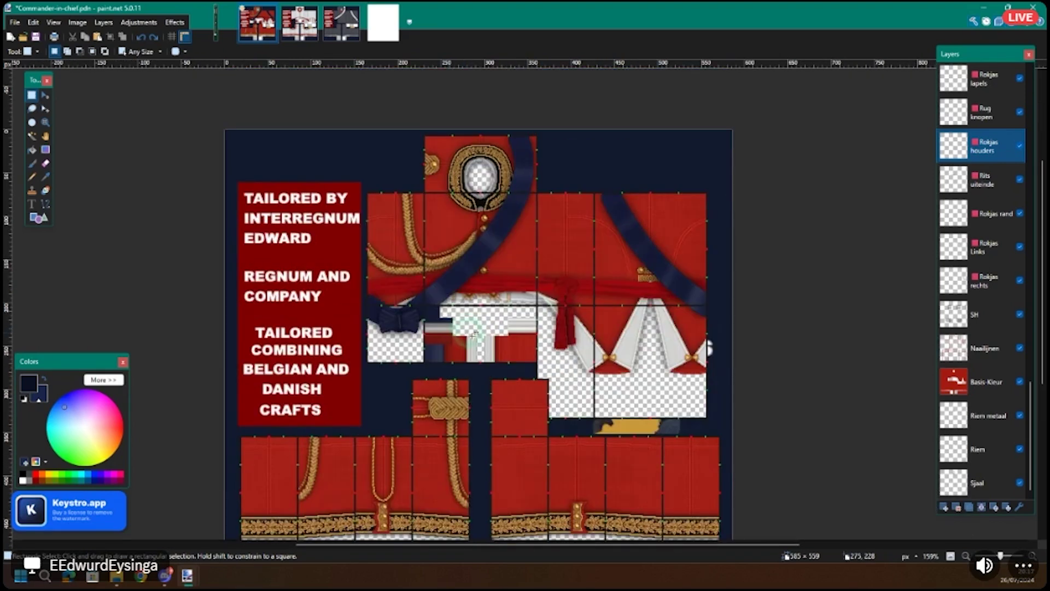
pyautogui.scroll(1, 650, 312)
pyautogui.scroll(1, 650, 312)
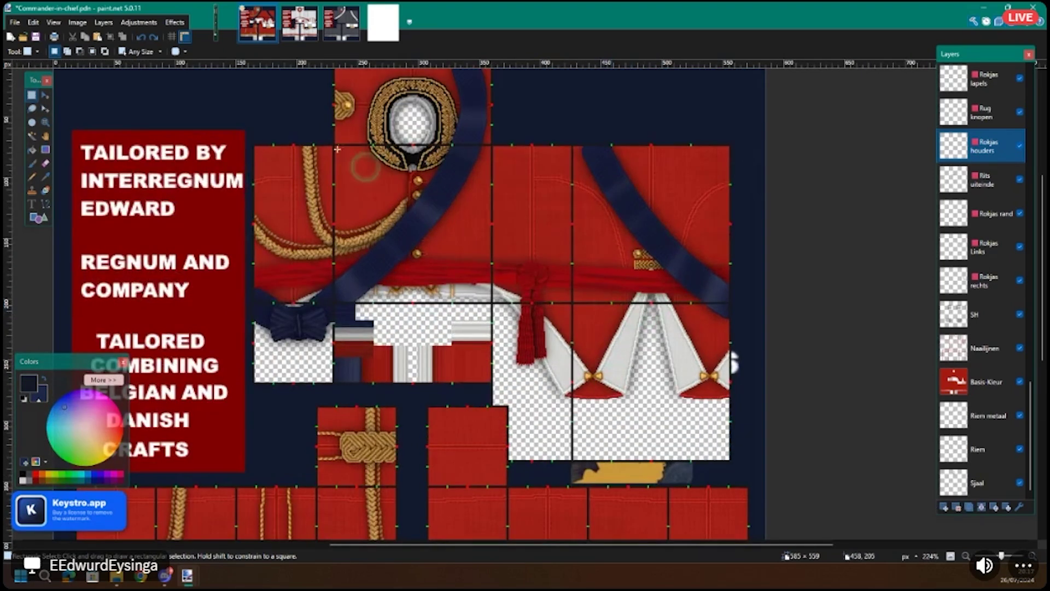
# Step: Return to the Edwards Tailoring Lesson image and review its sections from the layer comparison to the Effect tab overview
pyautogui.click(222, 43)
pyautogui.scroll(3, 474, 347)
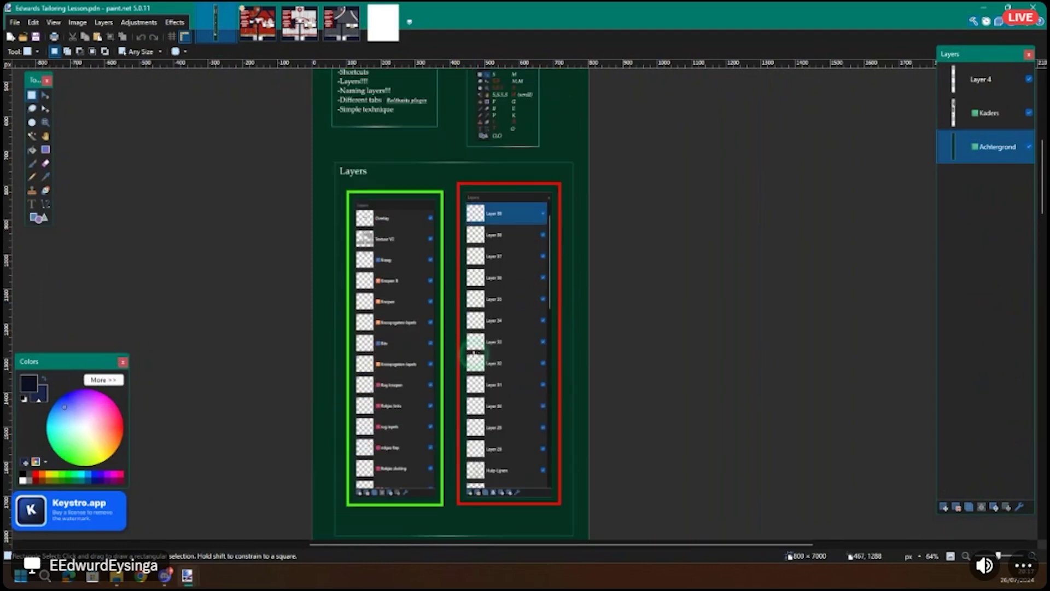
pyautogui.scroll(3, 474, 355)
pyautogui.scroll(-3, 473, 355)
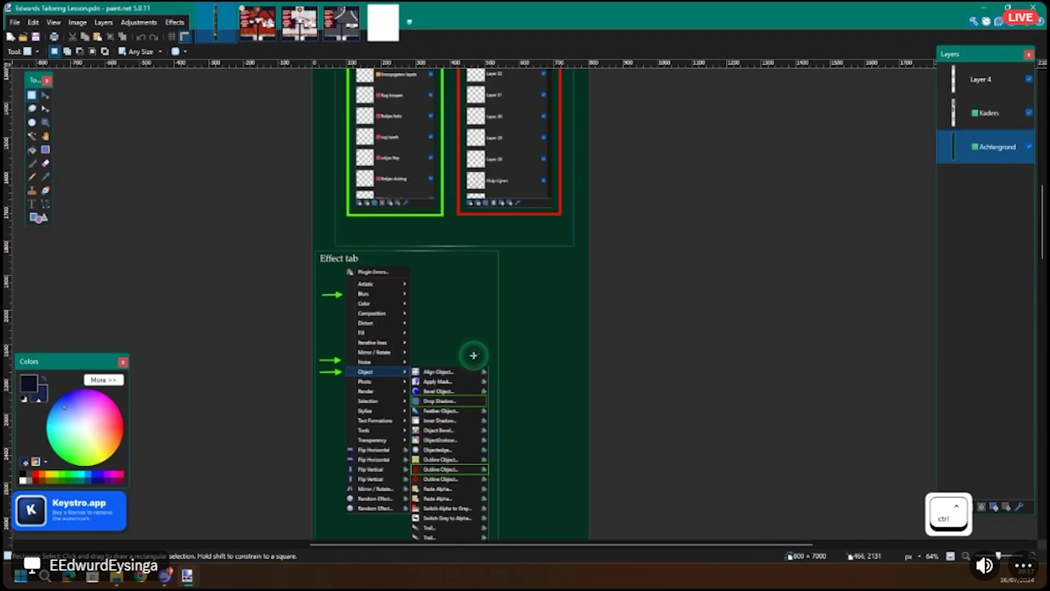
pyautogui.scroll(-2, 474, 355)
pyautogui.scroll(1, 448, 359)
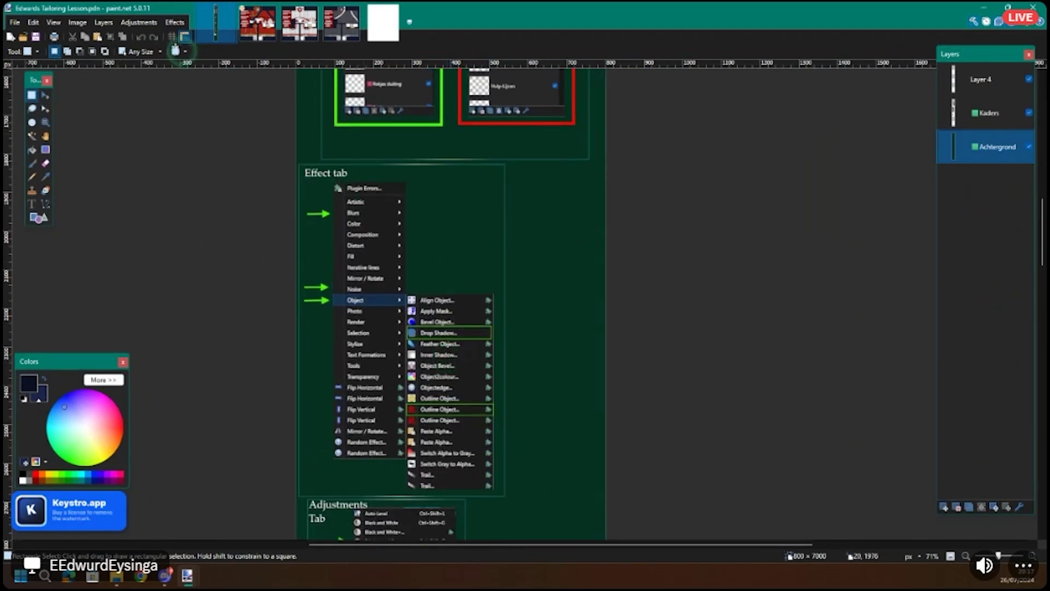
# Step: Look through the available Object and Blurs effects and compare them with the ones marked in the lesson's Effect tab section
pyautogui.click(175, 22)
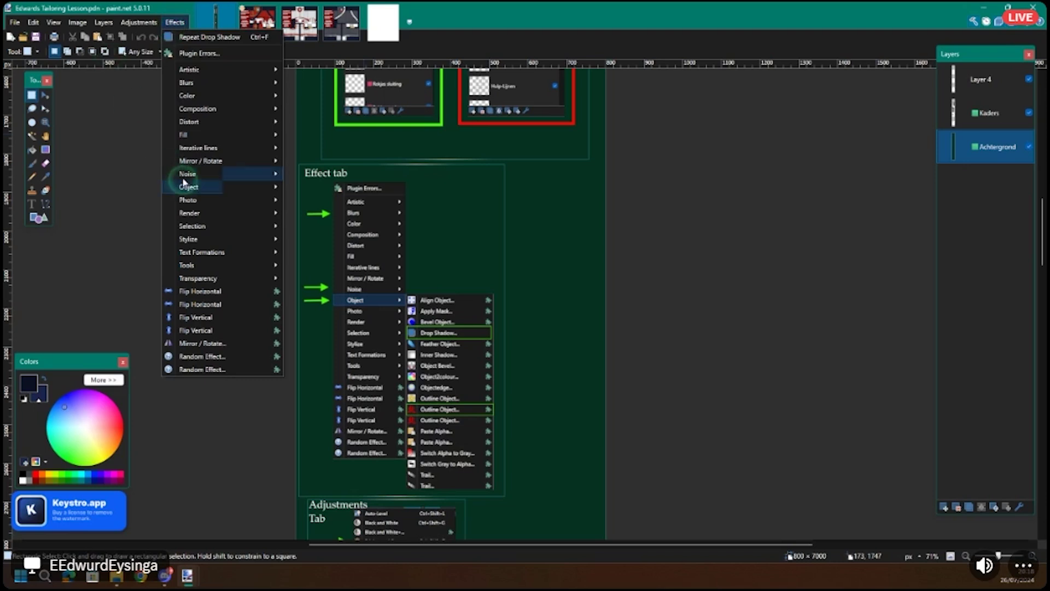
pyautogui.moveTo(187, 186)
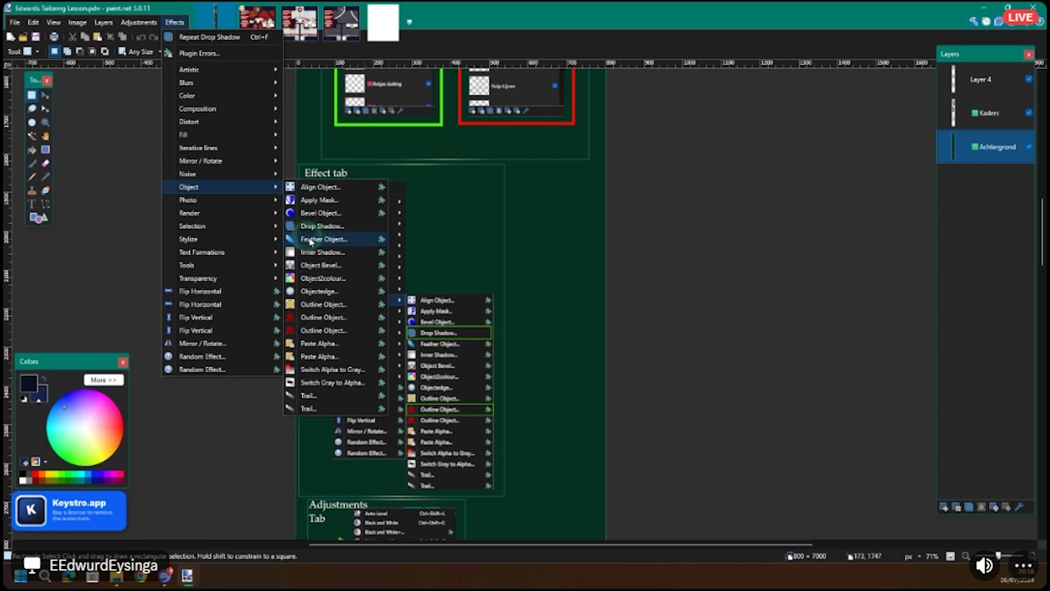
pyautogui.scroll(-3, 236, 164)
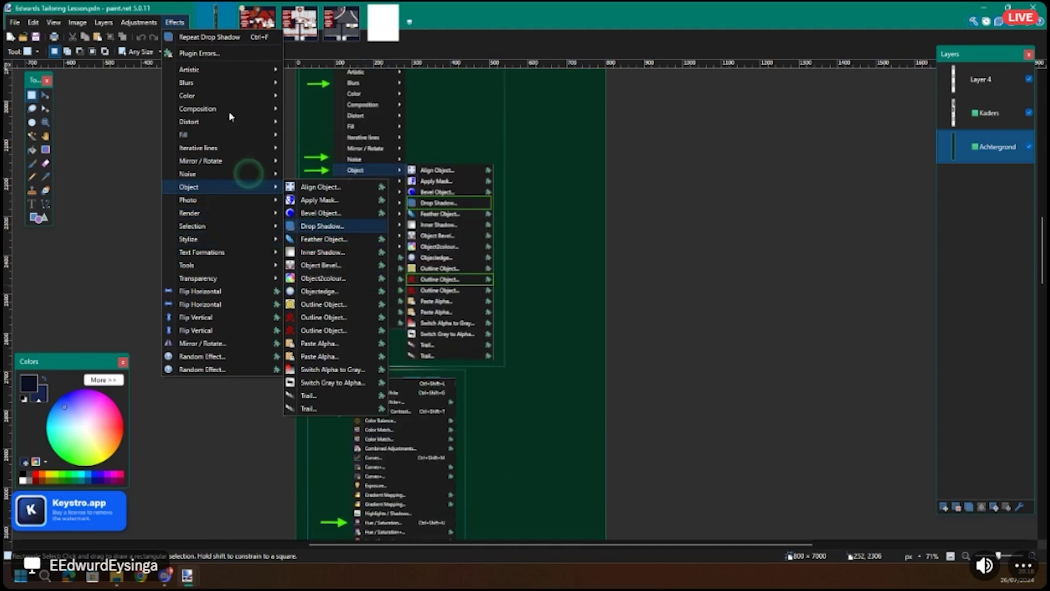
pyautogui.click(210, 37)
pyautogui.keyDown('ctrl'); pyautogui.scroll(3, 286, 198); pyautogui.keyUp('ctrl')
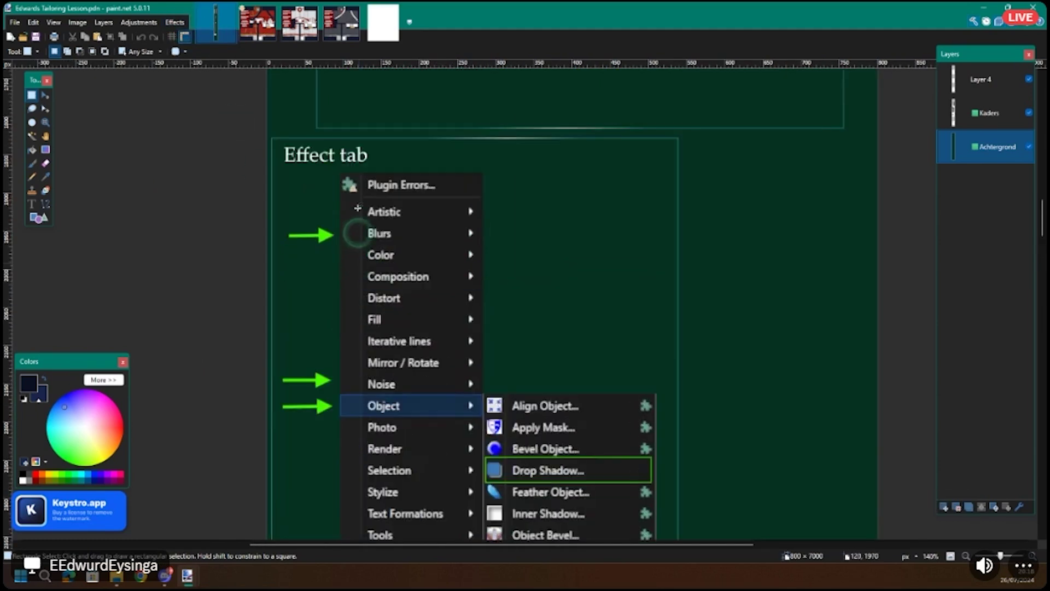
pyautogui.scroll(-2, 374, 259)
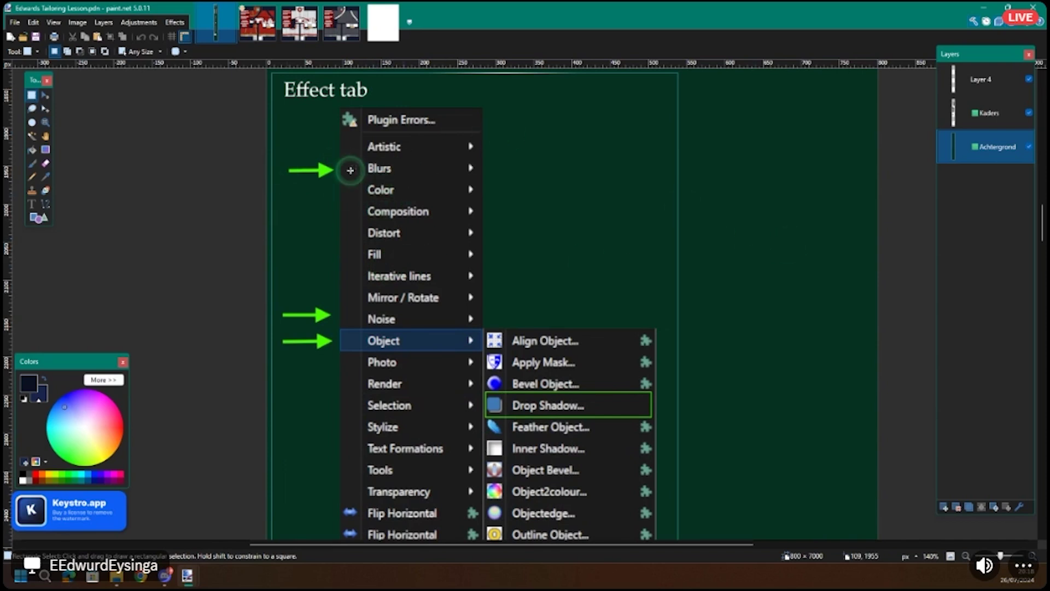
pyautogui.click(175, 22)
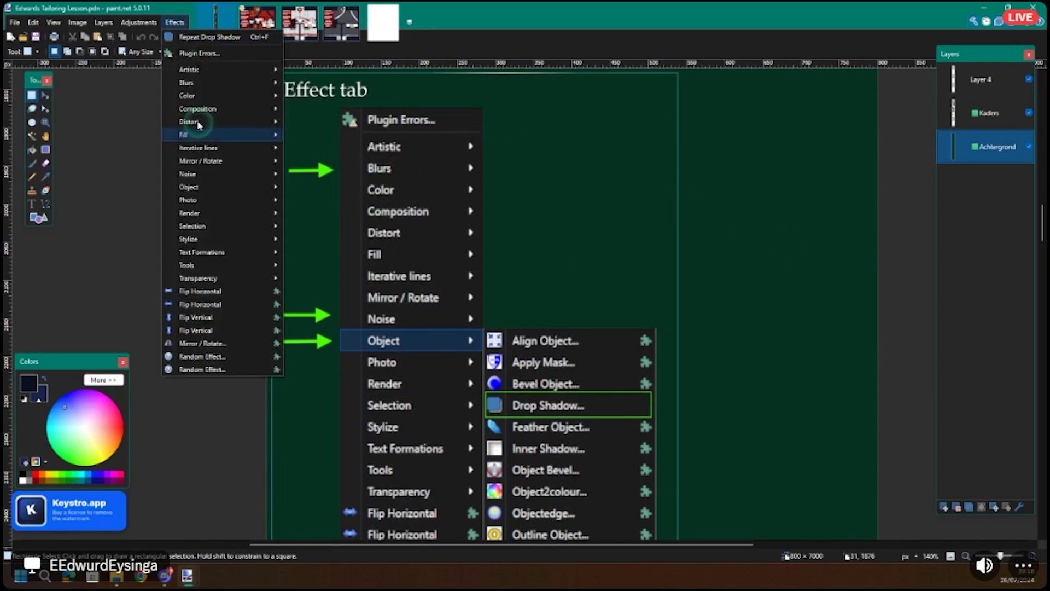
pyautogui.moveTo(246, 82)
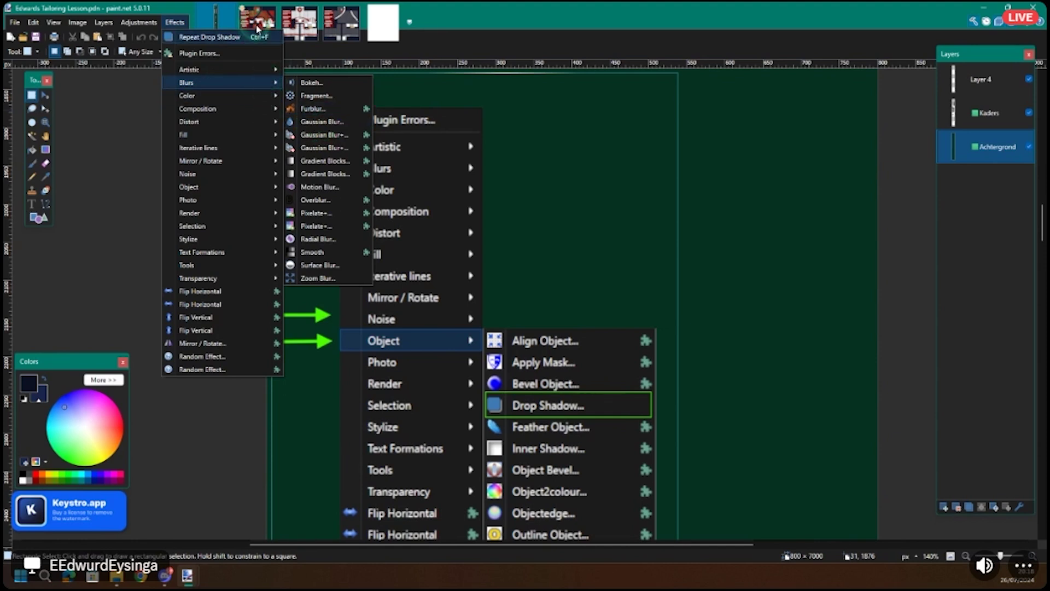
# Step: Switch to the Nr. 1 Basis image and set the SH layer's opacity to 255
pyautogui.click(299, 23)
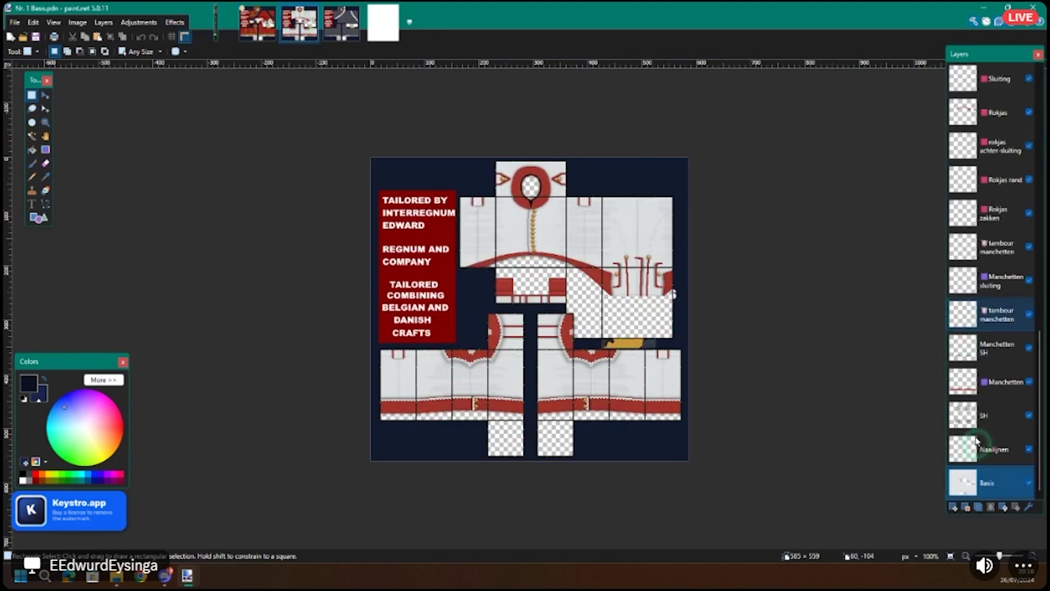
pyautogui.doubleClick(990, 416)
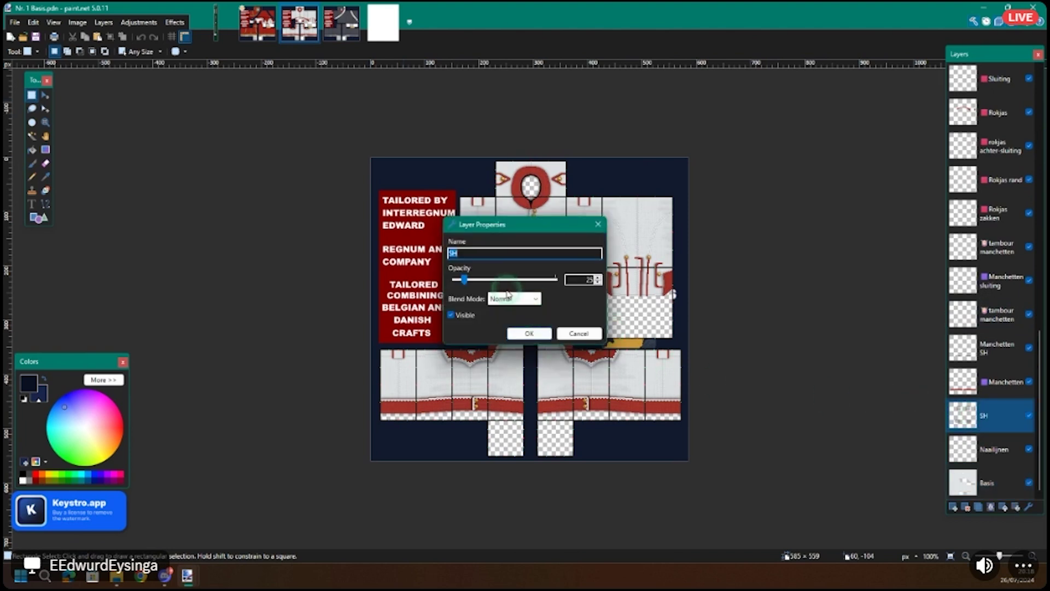
pyautogui.click(529, 333)
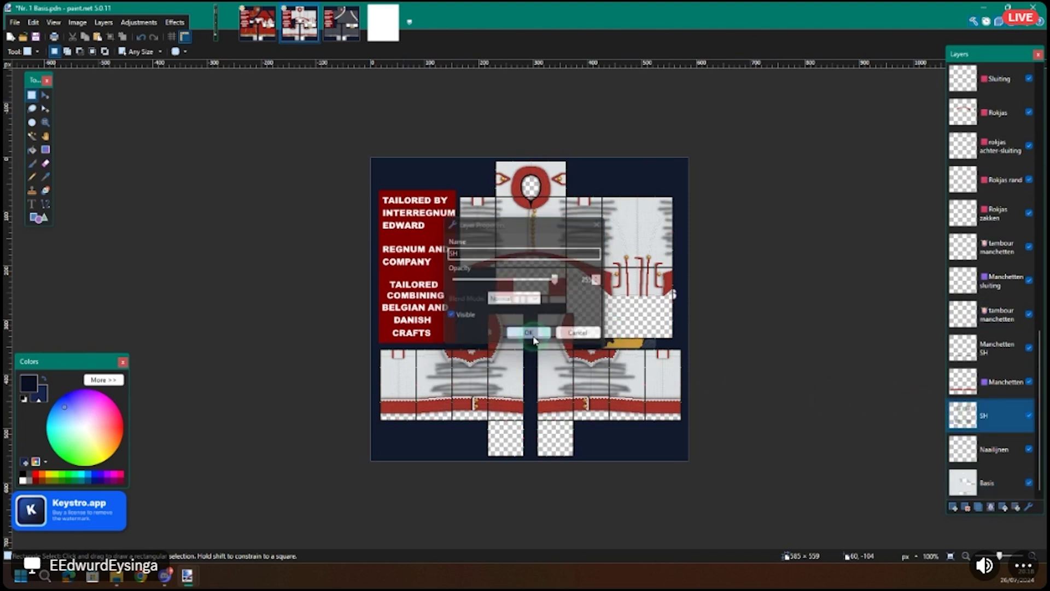
# Step: Preview a Gaussian Blur with a radius of 23 on the SH layer's shading strokes and cancel it
pyautogui.scroll(2, 564, 393)
pyautogui.scroll(3, 563, 393)
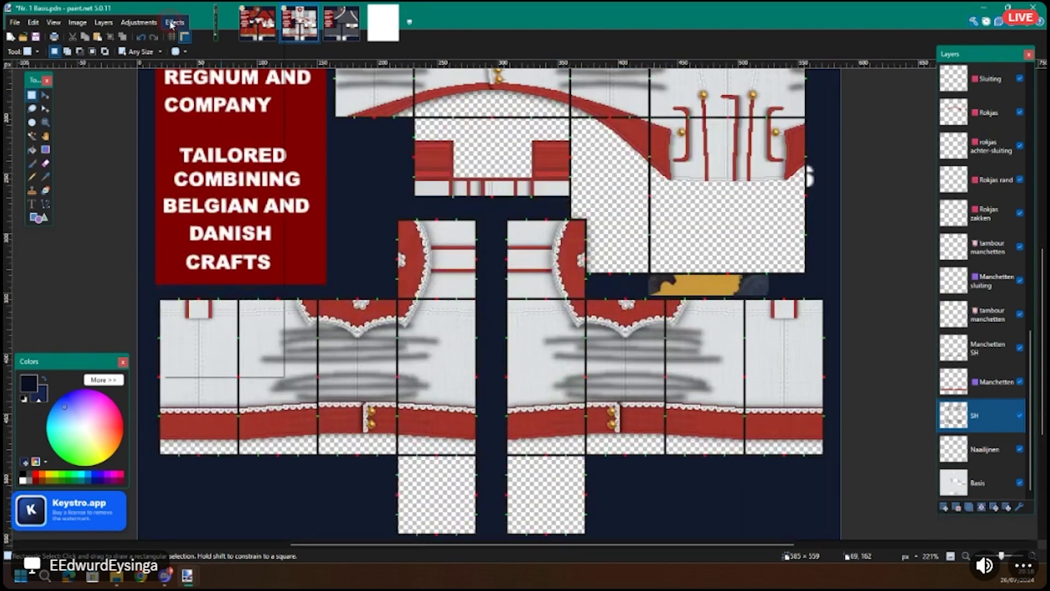
pyautogui.click(175, 22)
pyautogui.moveTo(214, 90)
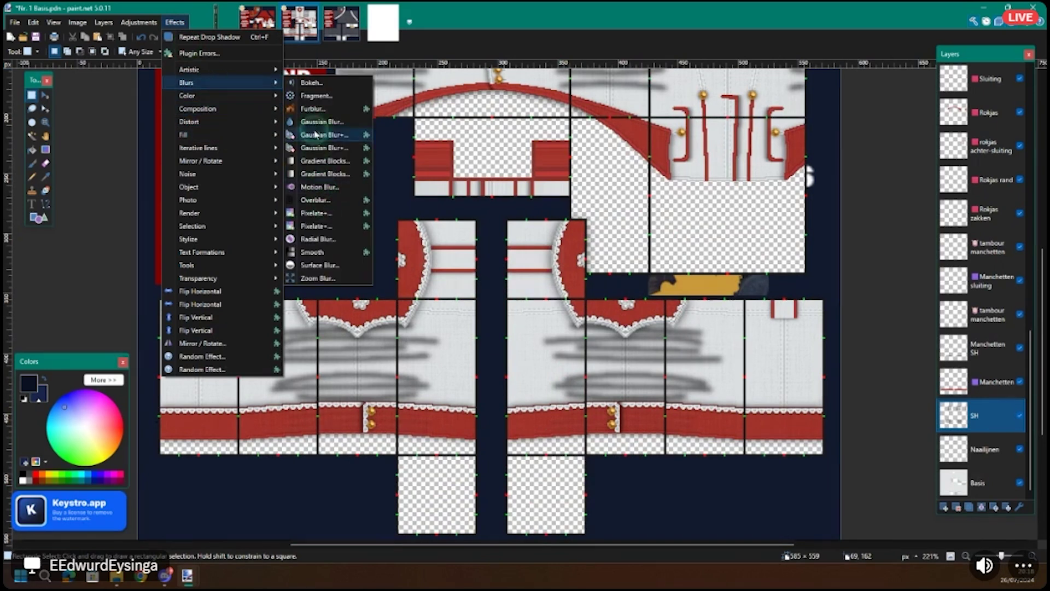
pyautogui.click(318, 130)
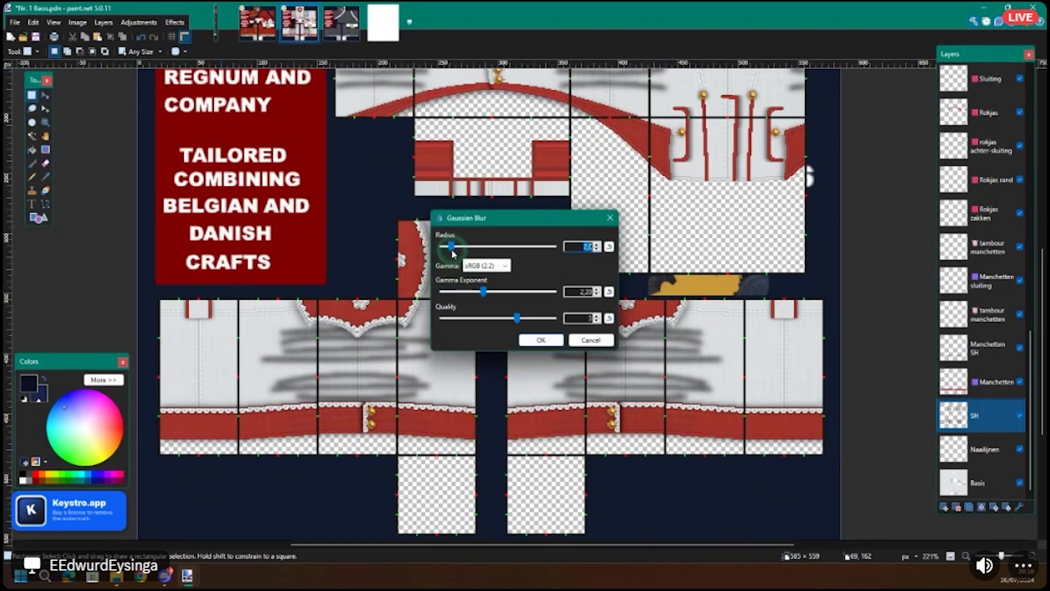
pyautogui.moveTo(462, 250); pyautogui.dragTo(470, 252)
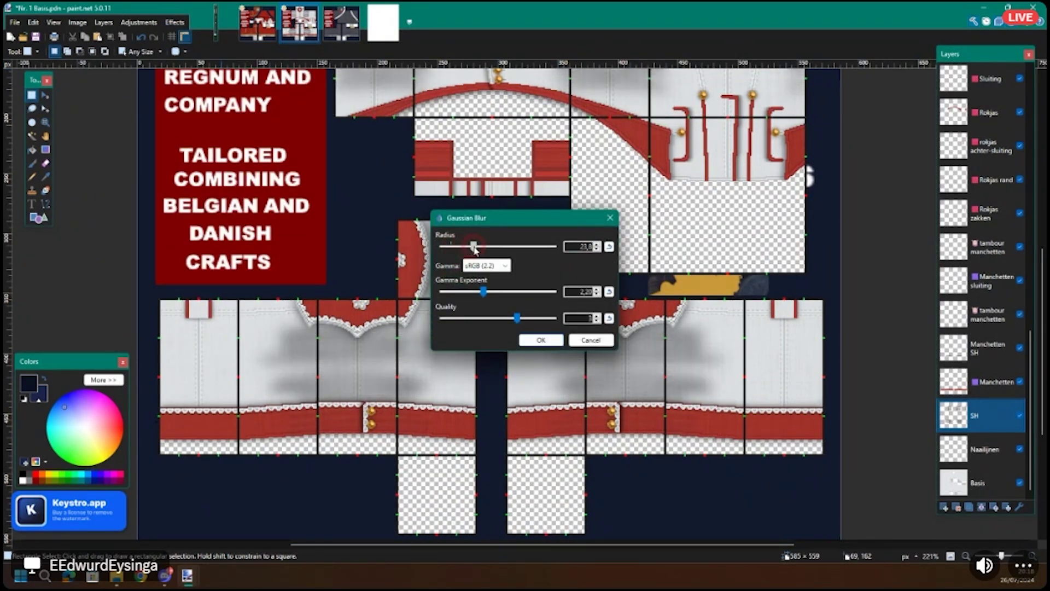
pyautogui.click(584, 343)
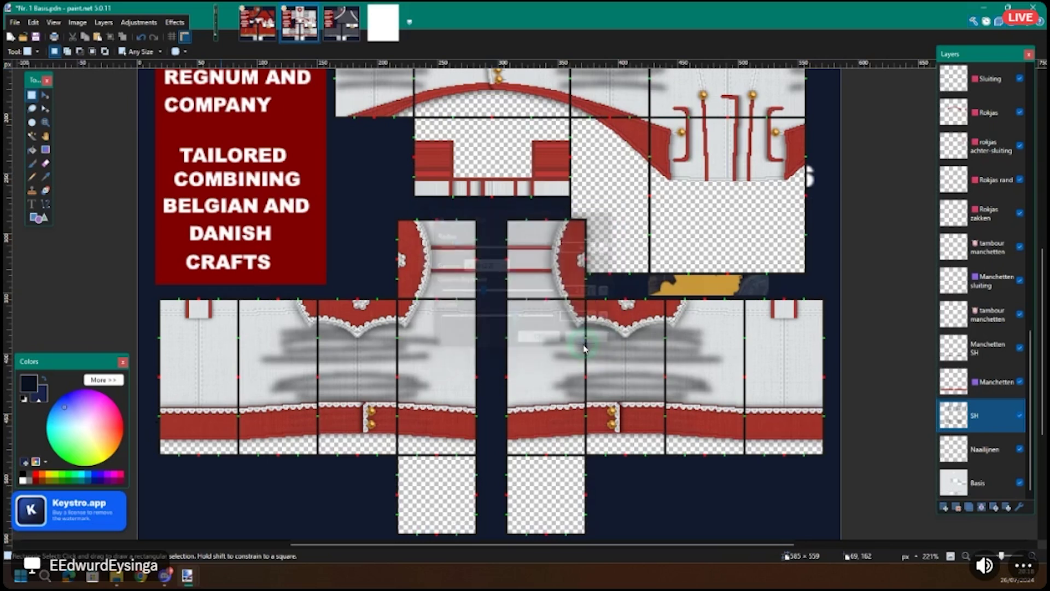
# Step: Return to the Edwards Tailoring Lesson image and check the marked Noise and Object entries against the available effects
pyautogui.click(218, 30)
pyautogui.scroll(-1, 406, 285)
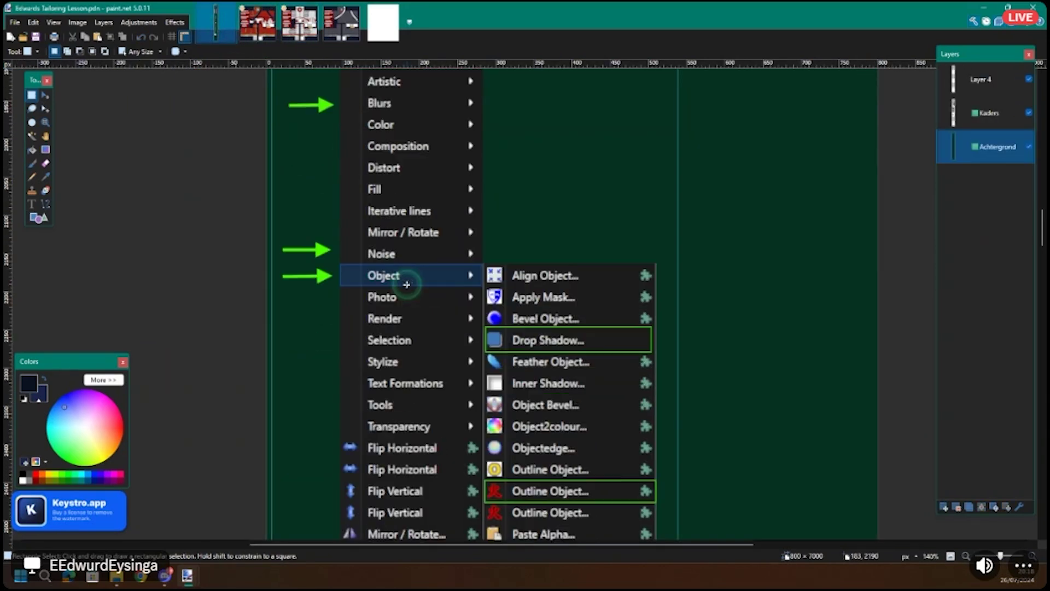
pyautogui.click(175, 22)
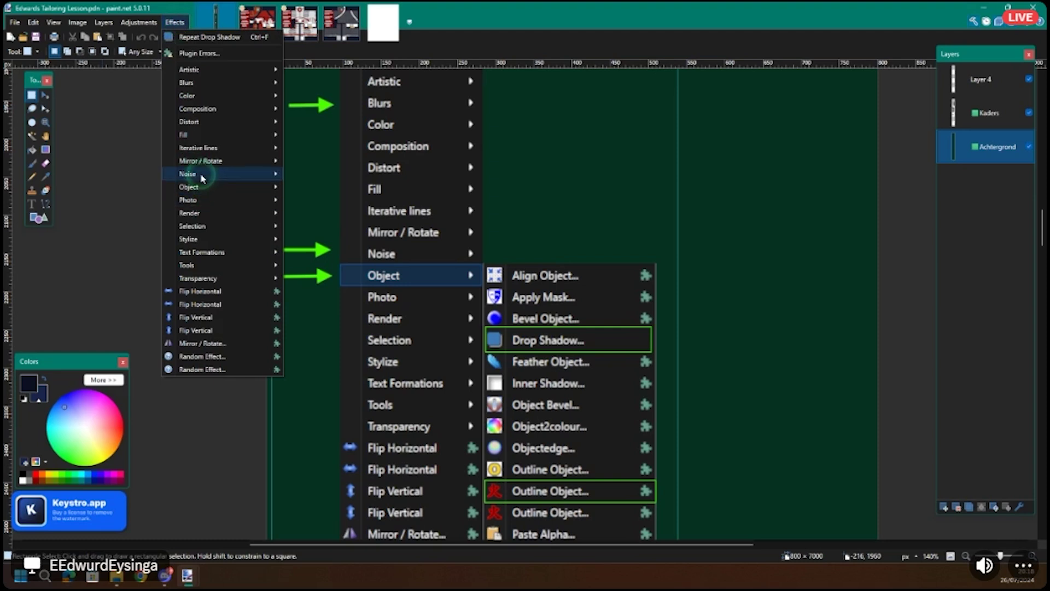
pyautogui.click(355, 176)
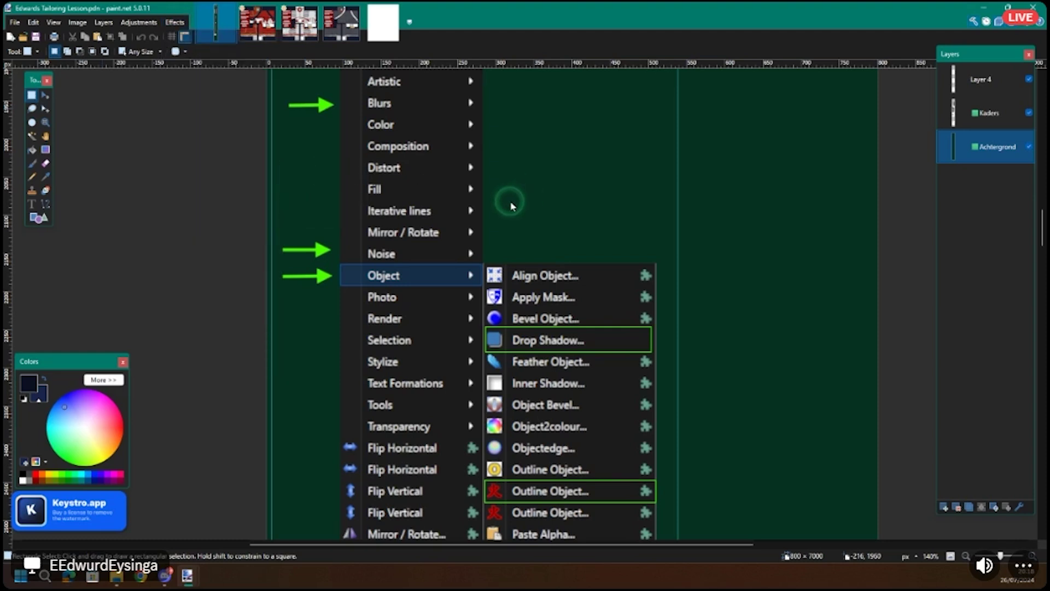
# Step: Switch to the Commander-in-chief image and examine the gold collar embroidery at pixel level
pyautogui.click(537, 337)
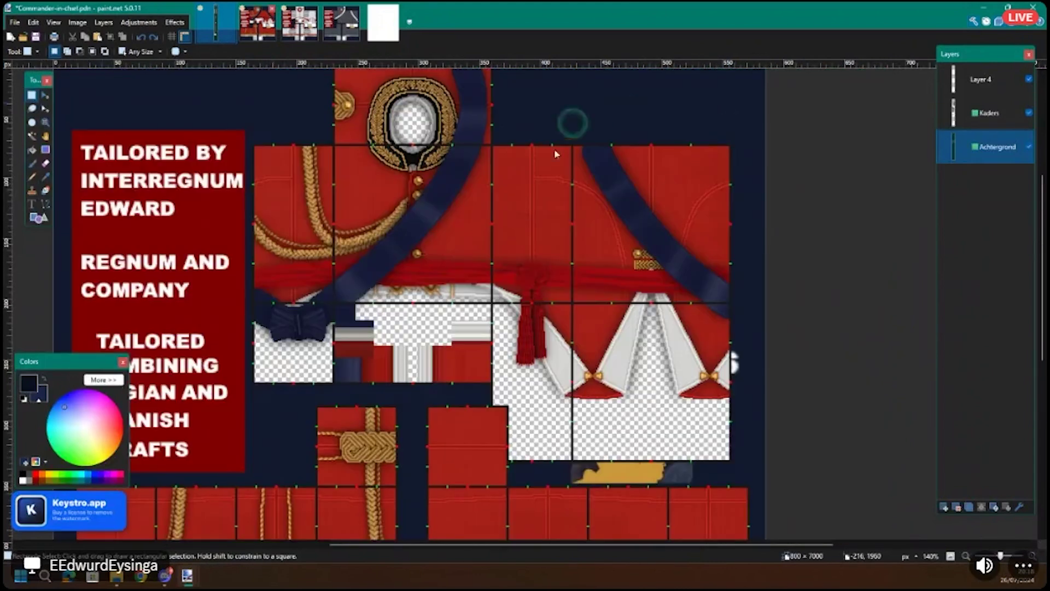
pyautogui.scroll(5, 416, 131)
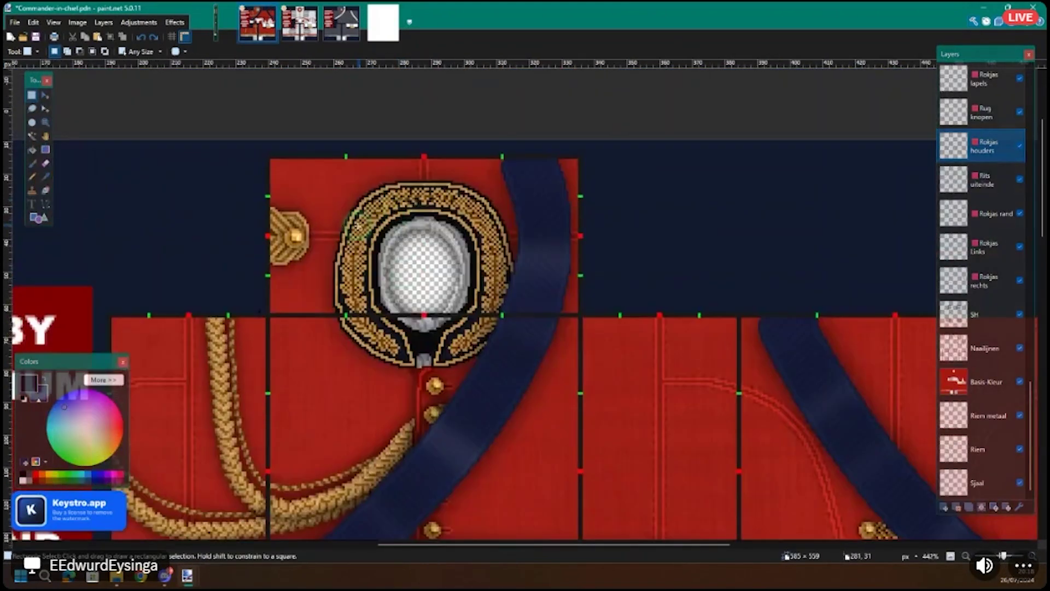
pyautogui.scroll(8, 358, 226)
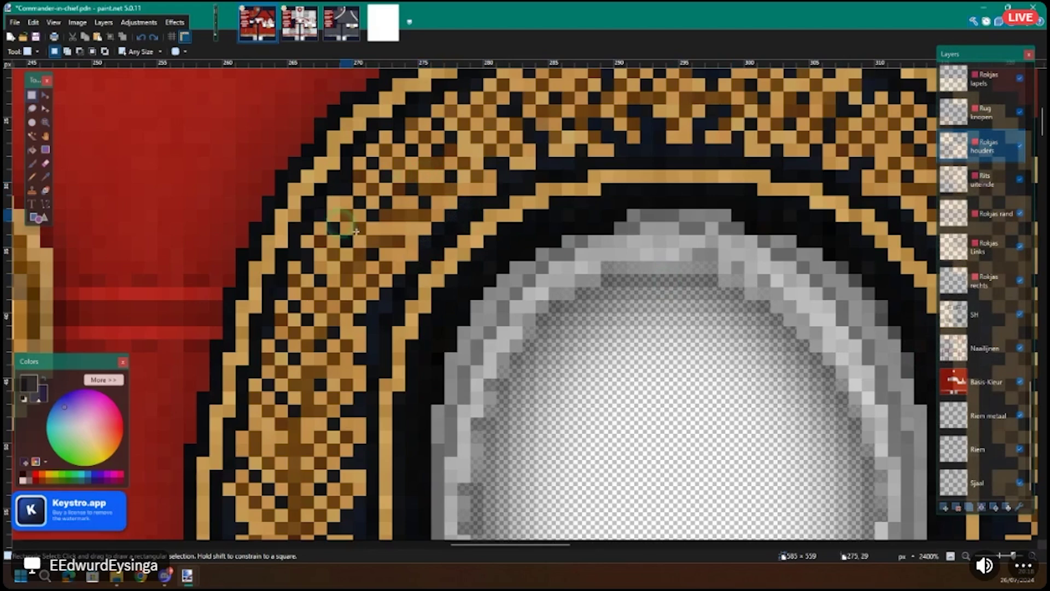
pyautogui.scroll(-3, 428, 215)
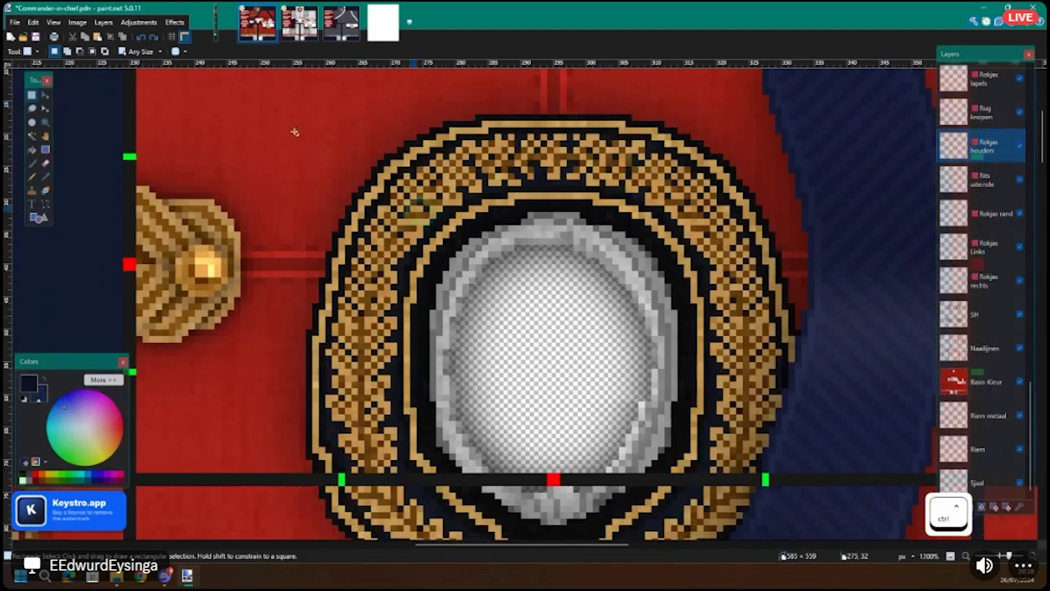
# Step: Return to the Edwards Tailoring Lesson image and examine the framed Drop Shadow and Outline Object entries among the Object effects
pyautogui.click(218, 33)
pyautogui.scroll(-1, 405, 237)
pyautogui.scroll(1, 407, 239)
pyautogui.scroll(1, 406, 240)
pyautogui.scroll(-1, 424, 263)
pyautogui.scroll(1, 418, 274)
pyautogui.scroll(-1, 423, 293)
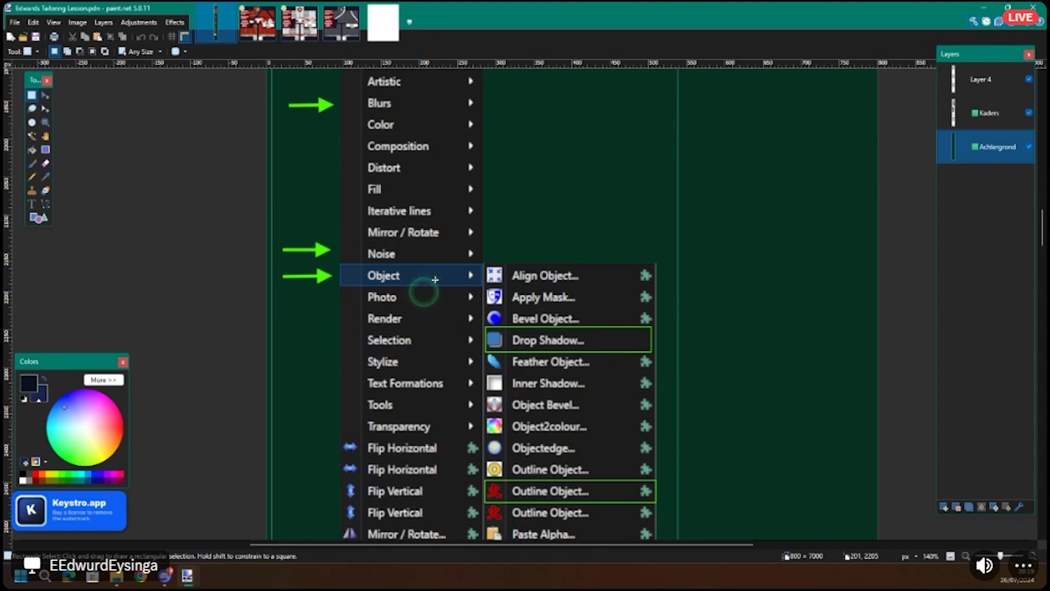
pyautogui.scroll(1, 422, 293)
pyautogui.scroll(-4, 430, 268)
pyautogui.hscroll(4, 430, 268)
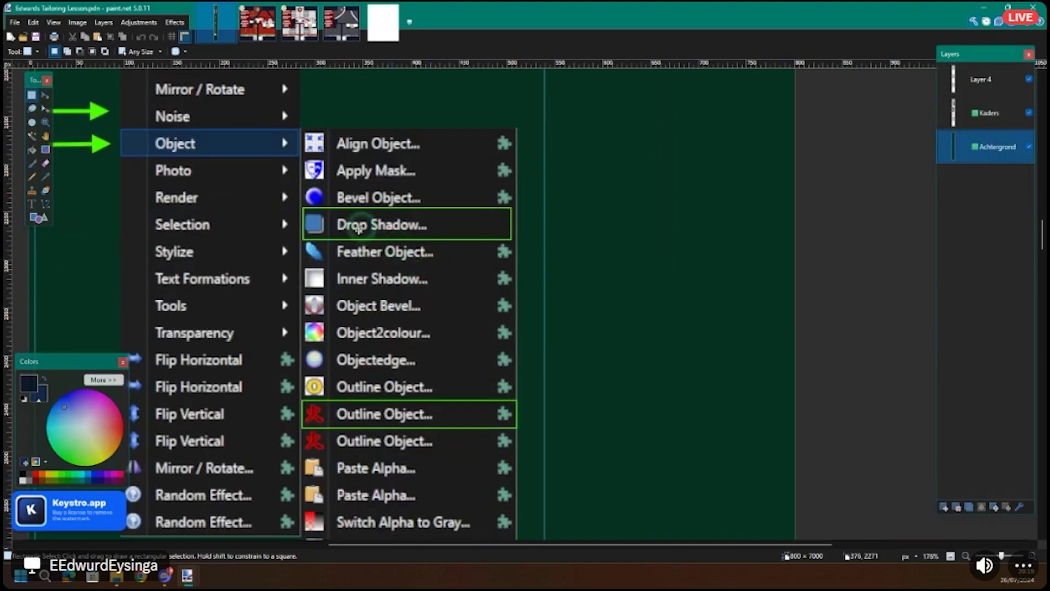
# Step: Switch to the Commander-in-chief image and select an 8 by 8 pixel square on the red jacket beside the upper buttons
pyautogui.click(264, 25)
pyautogui.scroll(-2, 465, 263)
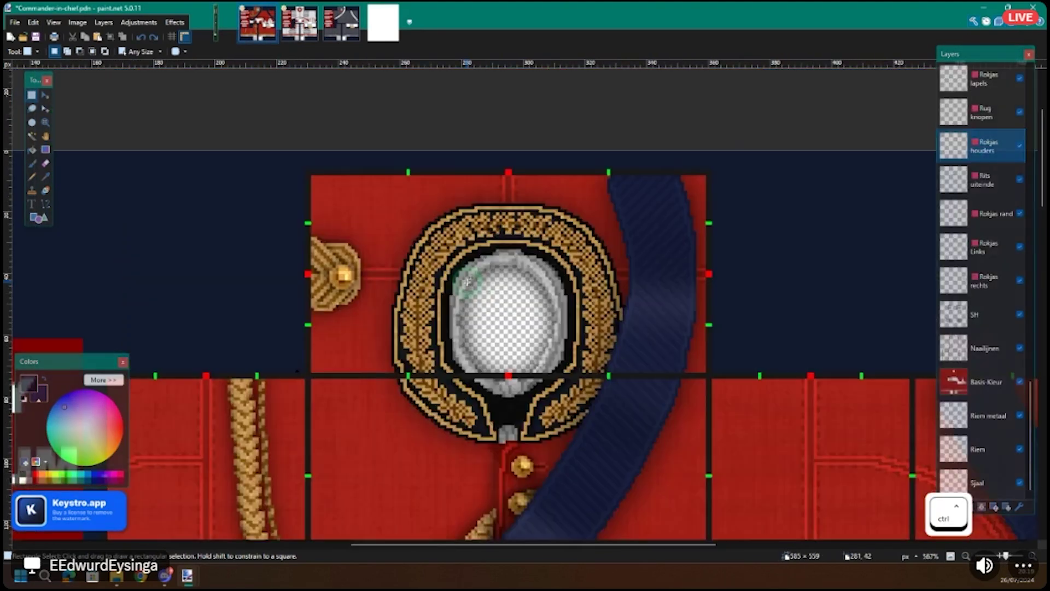
pyautogui.scroll(4, 476, 257)
pyautogui.scroll(3, 486, 242)
pyautogui.press('s')
pyautogui.moveTo(546, 251); pyautogui.dragTo(493, 308)
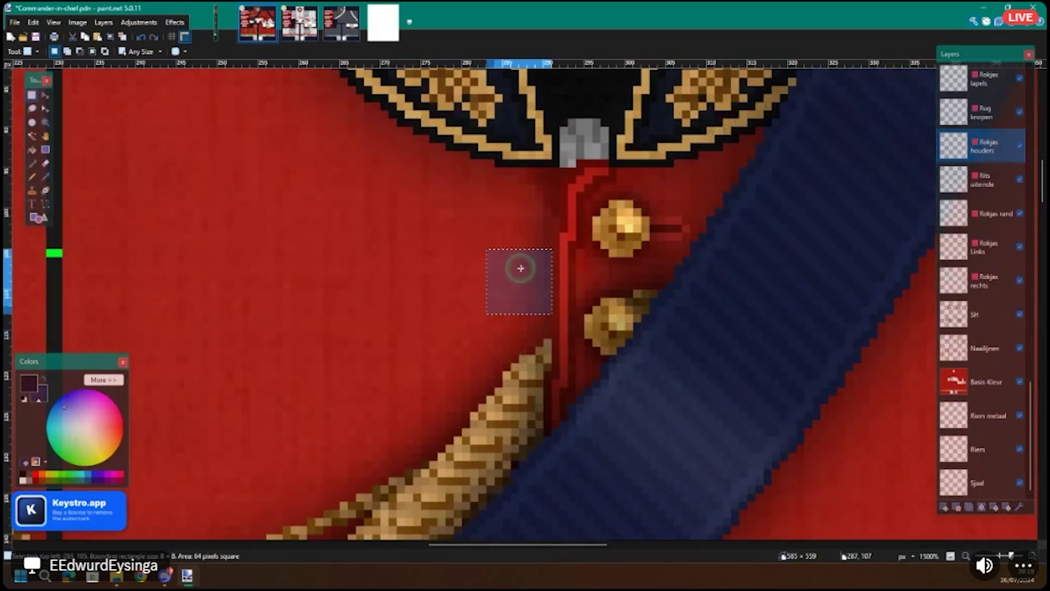
# Step: Return to the Edwards Tailoring Lesson image and examine the marked entries of its Adjustments section, especially Brightness / Contrast
pyautogui.click(215, 23)
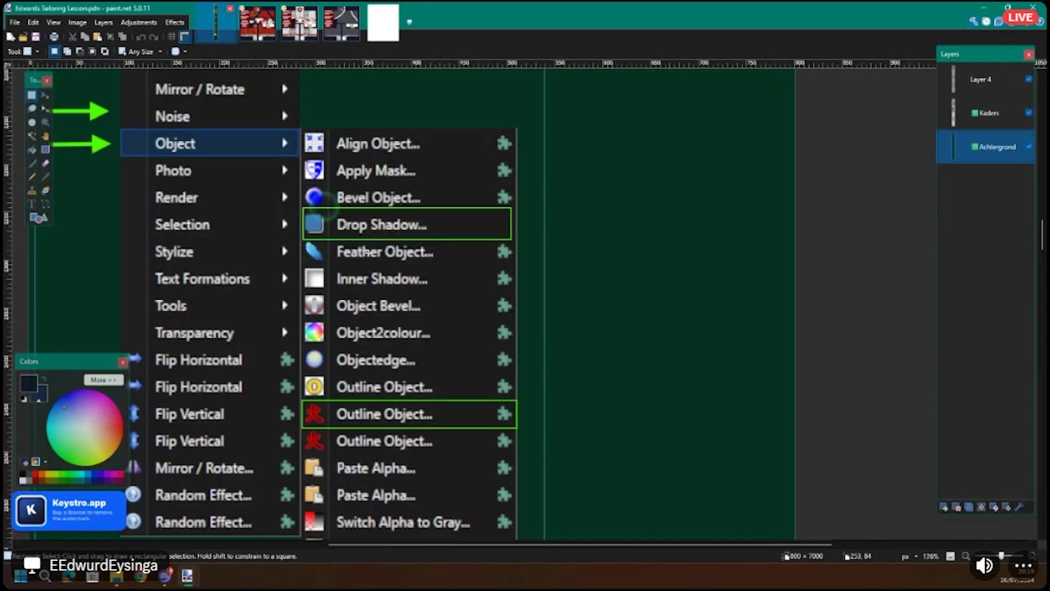
pyautogui.scroll(-2, 374, 344)
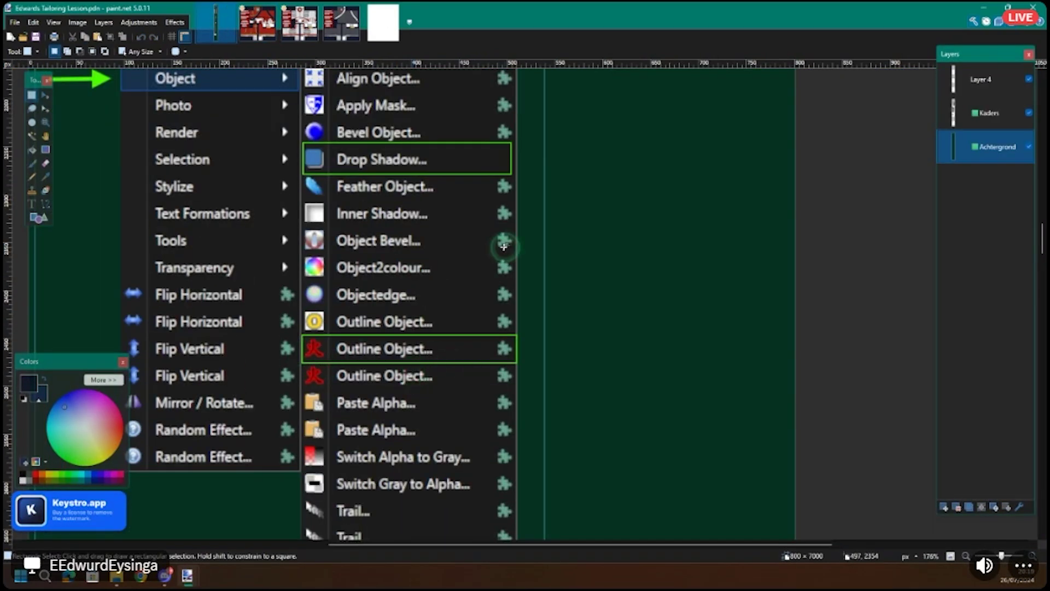
pyautogui.scroll(-3, 425, 244)
pyautogui.scroll(-5, 432, 334)
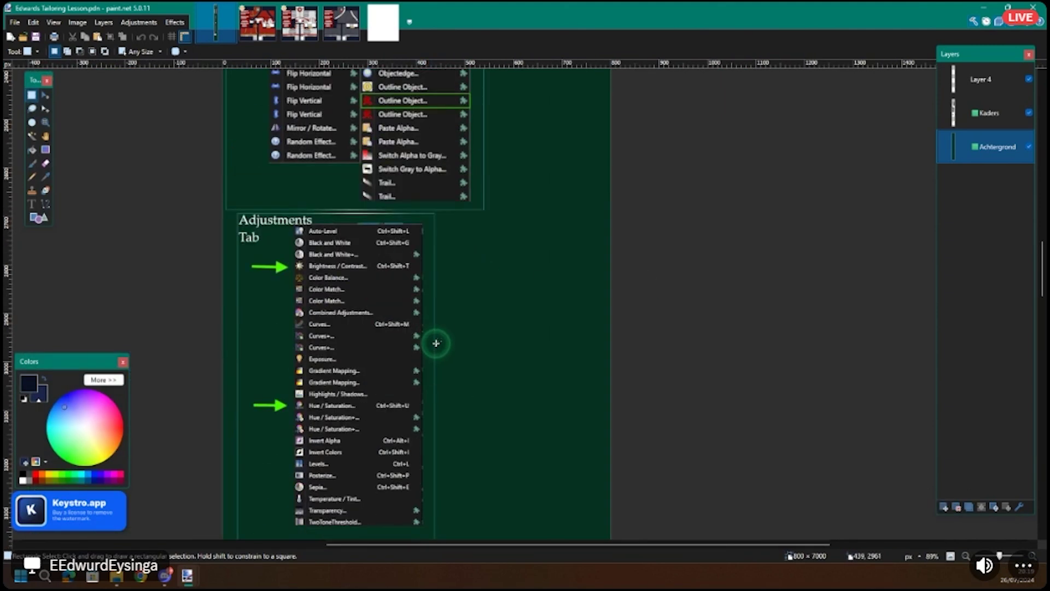
pyautogui.scroll(-2, 349, 353)
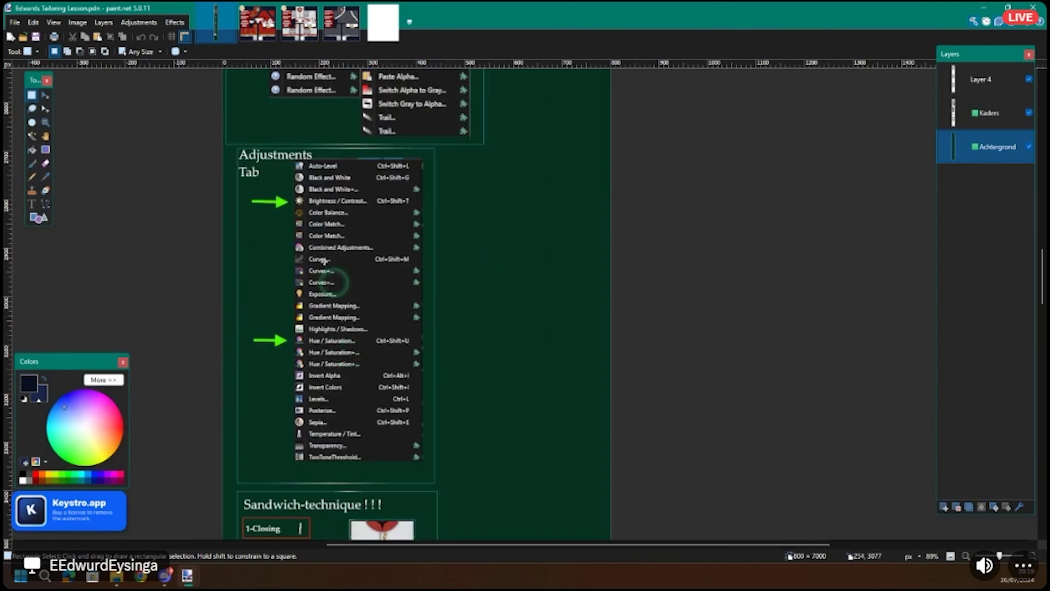
pyautogui.scroll(6, 290, 204)
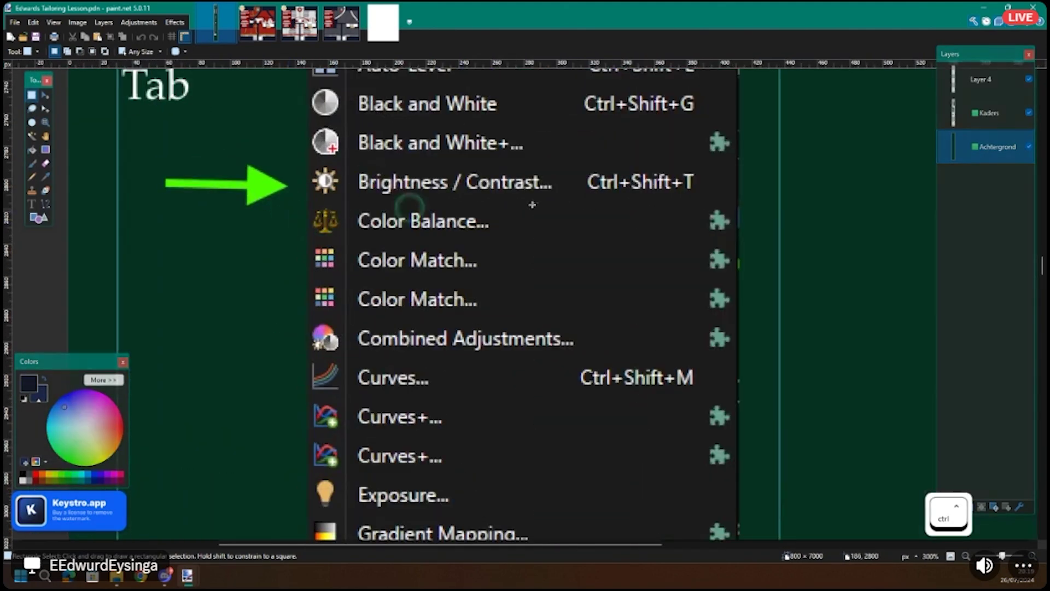
# Step: Switch to the Commander-in-chief image and hide the sjerp and sjerp SH layers to uncover the button row
pyautogui.click(249, 34)
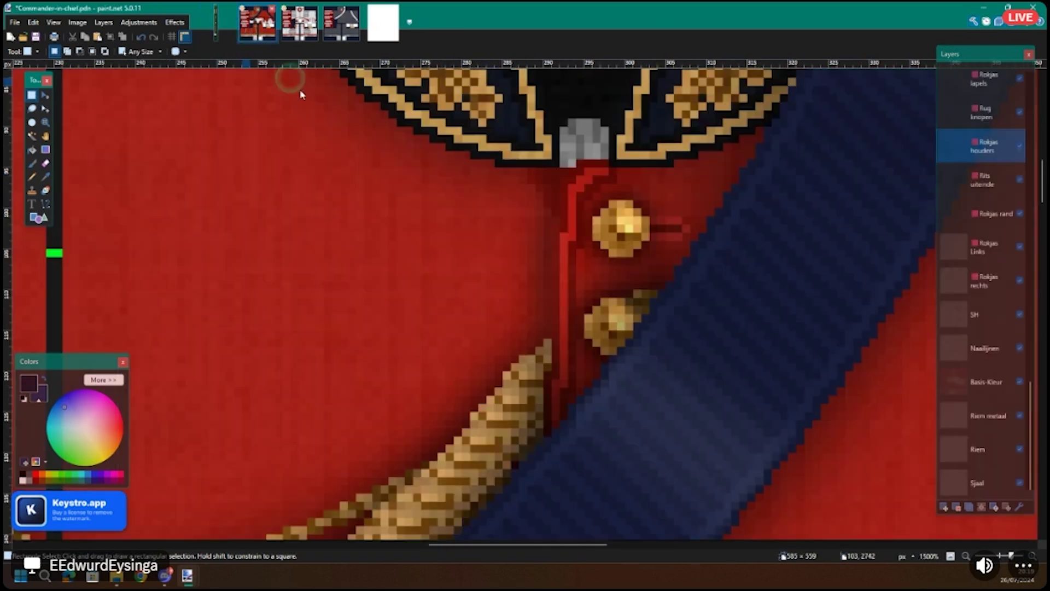
pyautogui.scroll(3, 487, 280)
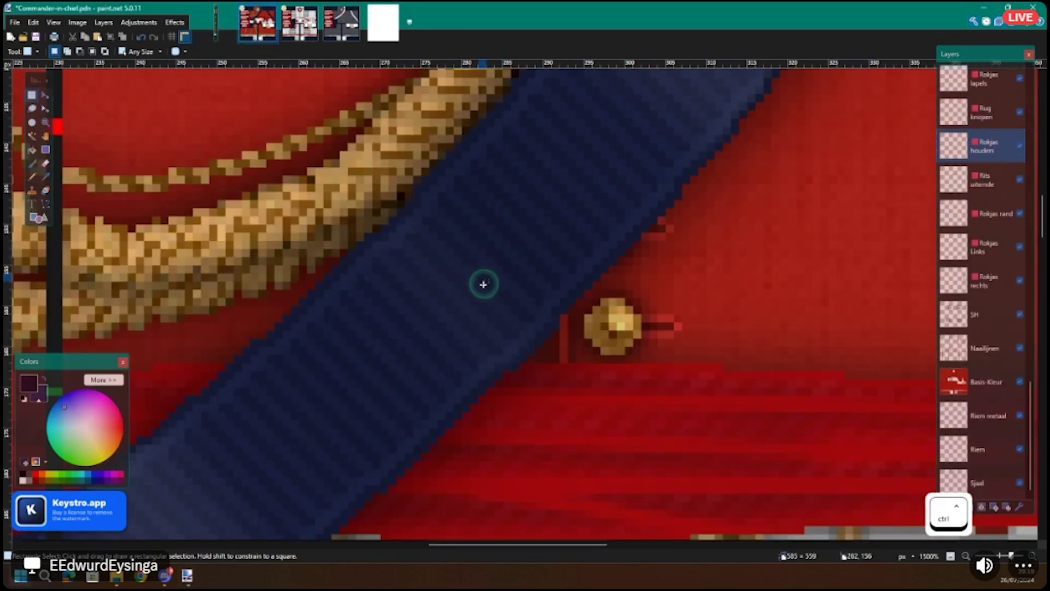
pyautogui.scroll(-7, 484, 284)
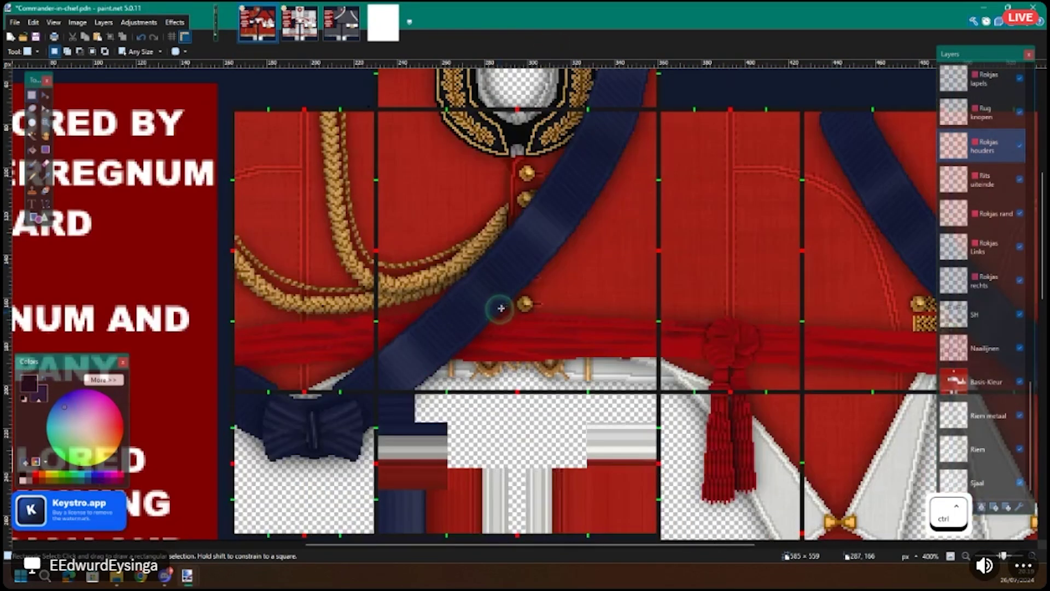
pyautogui.hscroll(2, 502, 290)
pyautogui.scroll(3, 504, 270)
pyautogui.scroll(5, 1009, 351)
pyautogui.scroll(8, 1009, 350)
pyautogui.click(1018, 446)
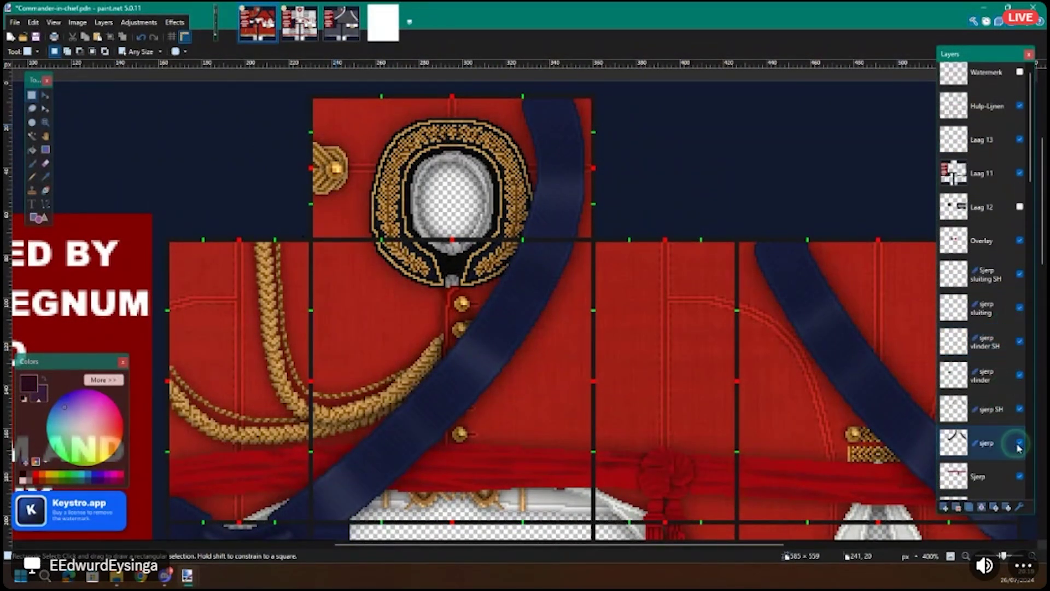
pyautogui.click(1020, 443)
pyautogui.click(1020, 409)
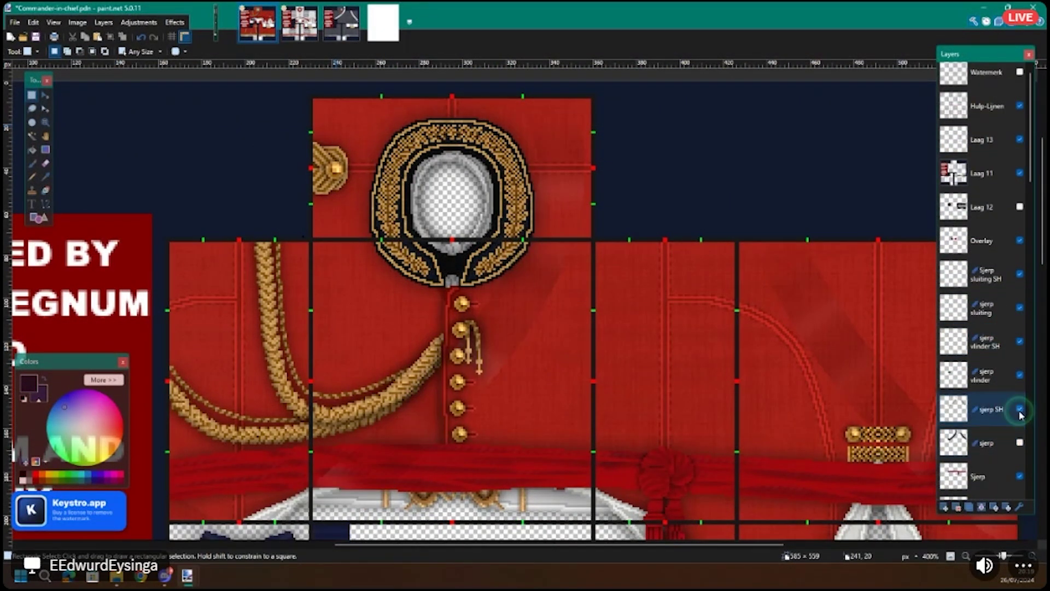
# Step: Select a 3 by 14 pixel strip over the jacket's front closure line and clear the selection
pyautogui.keyDown('ctrl'); pyautogui.scroll(4, 509, 305); pyautogui.keyUp('ctrl')
pyautogui.scroll(2, 435, 305)
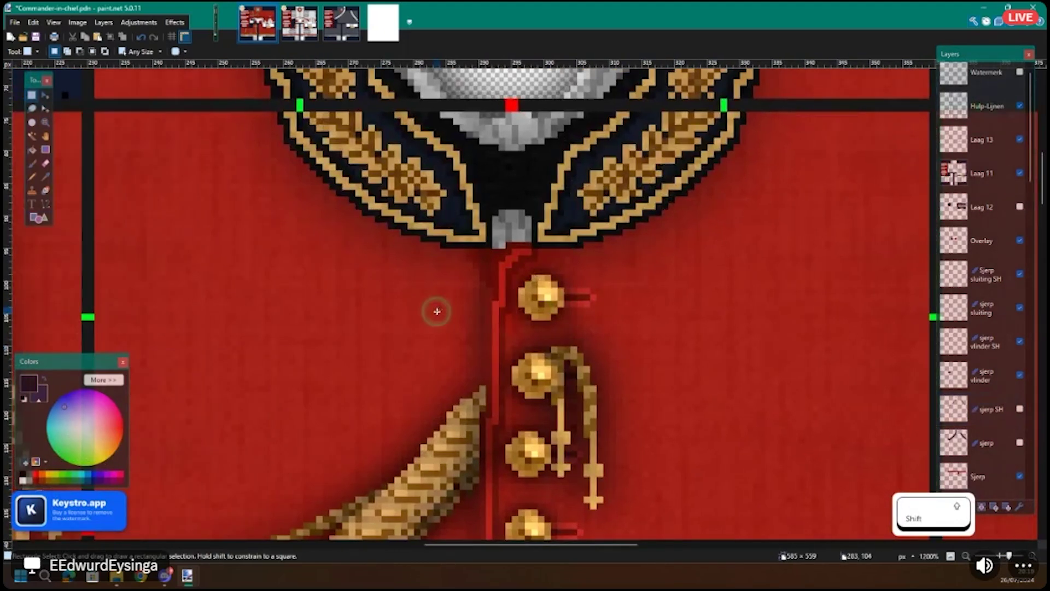
pyautogui.moveTo(481, 207); pyautogui.dragTo(511, 341)
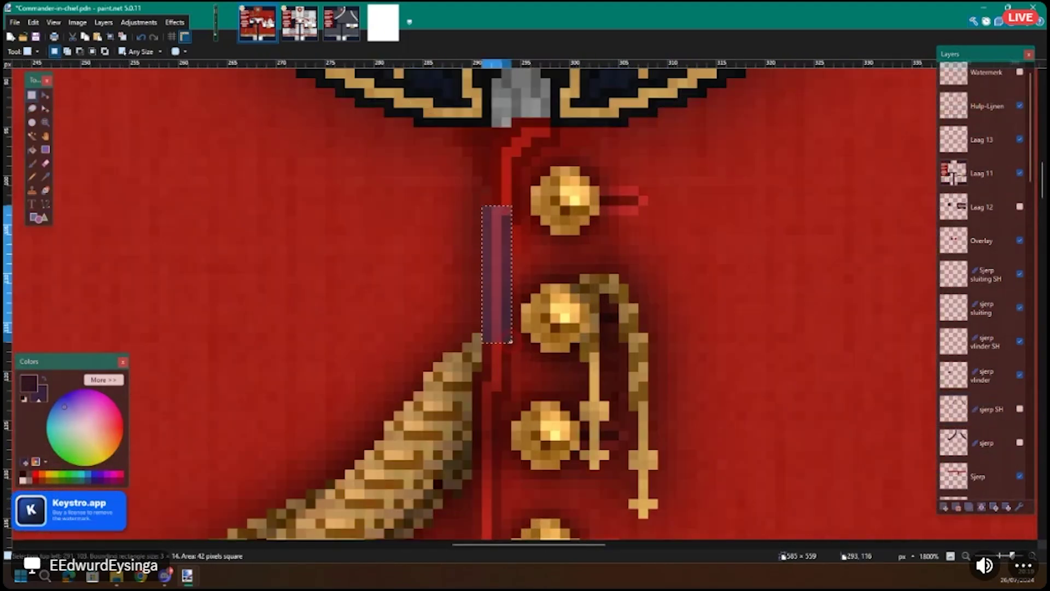
pyautogui.keyDown('ctrl'); pyautogui.scroll(2, 510, 341); pyautogui.keyUp('ctrl')
pyautogui.press('Escape')
pyautogui.keyDown('ctrl'); pyautogui.scroll(-8, 513, 230); pyautogui.keyUp('ctrl')
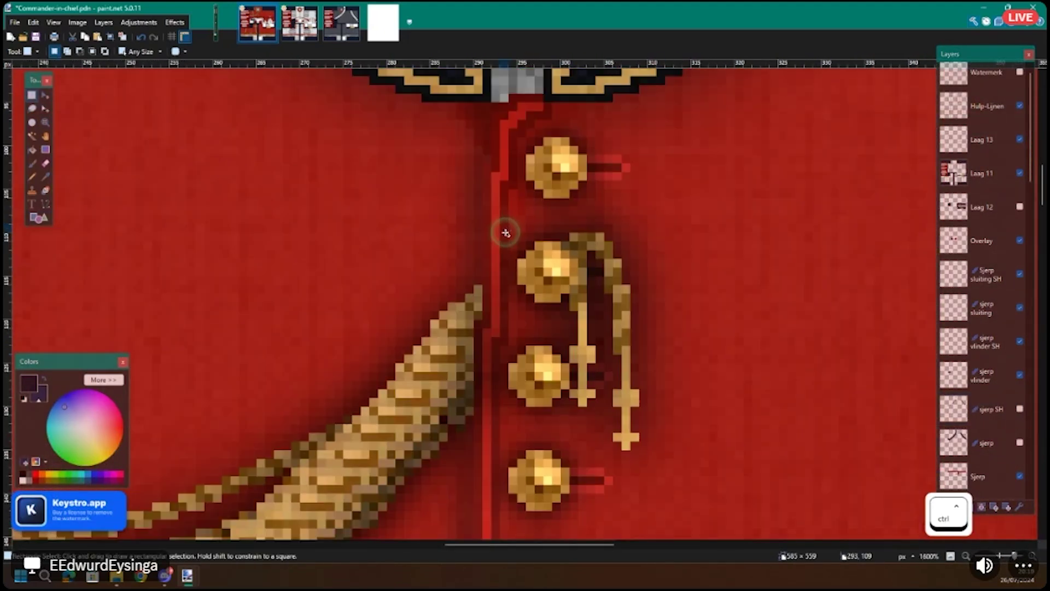
pyautogui.keyDown('ctrl'); pyautogui.scroll(-2, 500, 285); pyautogui.keyUp('ctrl')
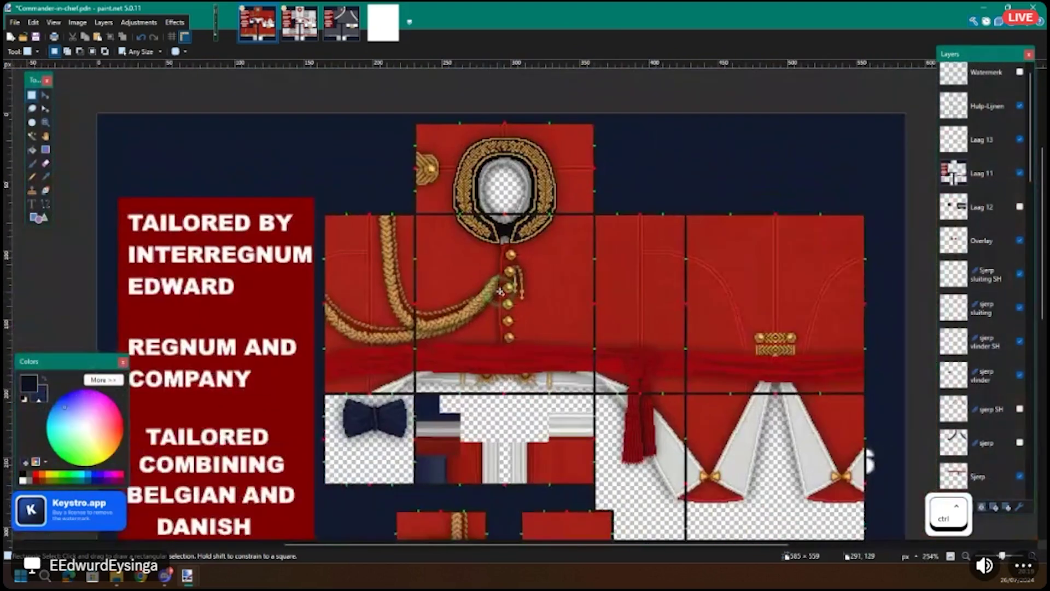
# Step: Try to select the jacket's front closure line with the Magic Wand at 51% tolerance
pyautogui.keyDown('ctrl'); pyautogui.scroll(10, 561, 207); pyautogui.keyUp('ctrl')
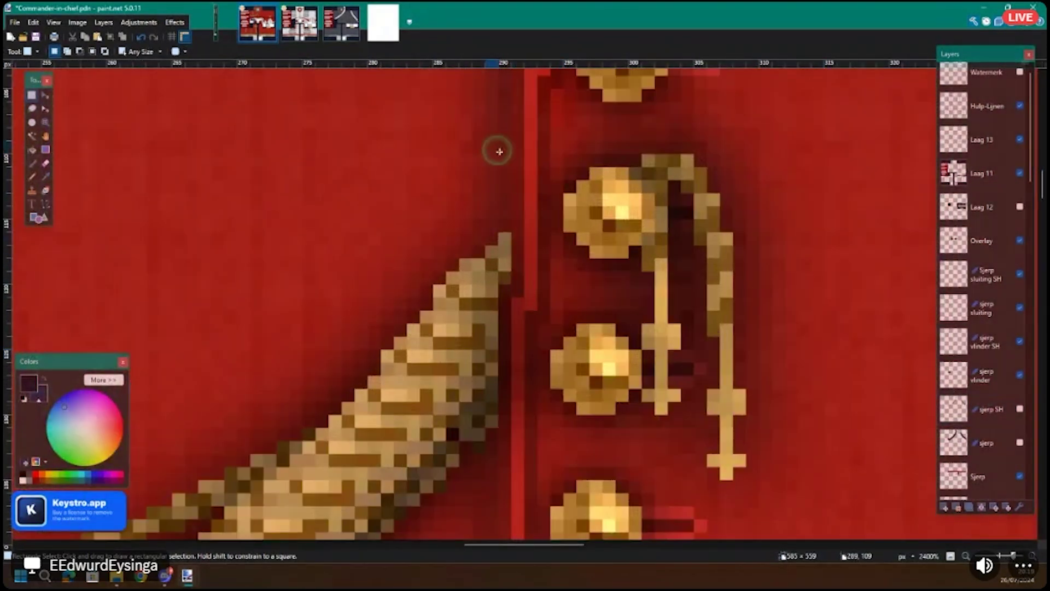
pyautogui.press('s')
pyautogui.press('s')
pyautogui.press('s')
pyautogui.click(529, 173)
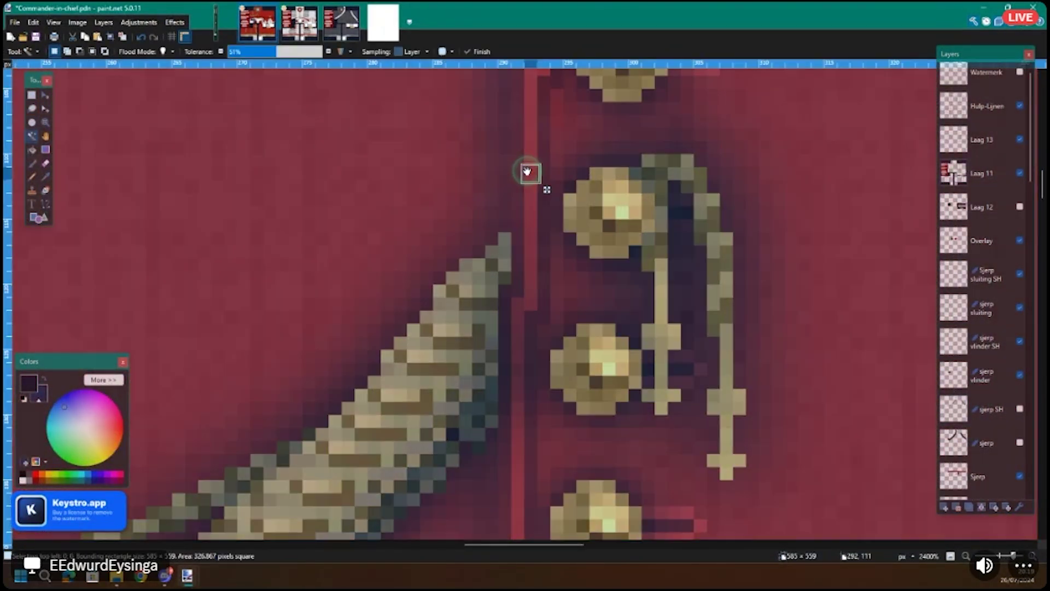
pyautogui.press('s')
pyautogui.press('s')
pyautogui.press('s')
pyautogui.press('s')
pyautogui.click(527, 172)
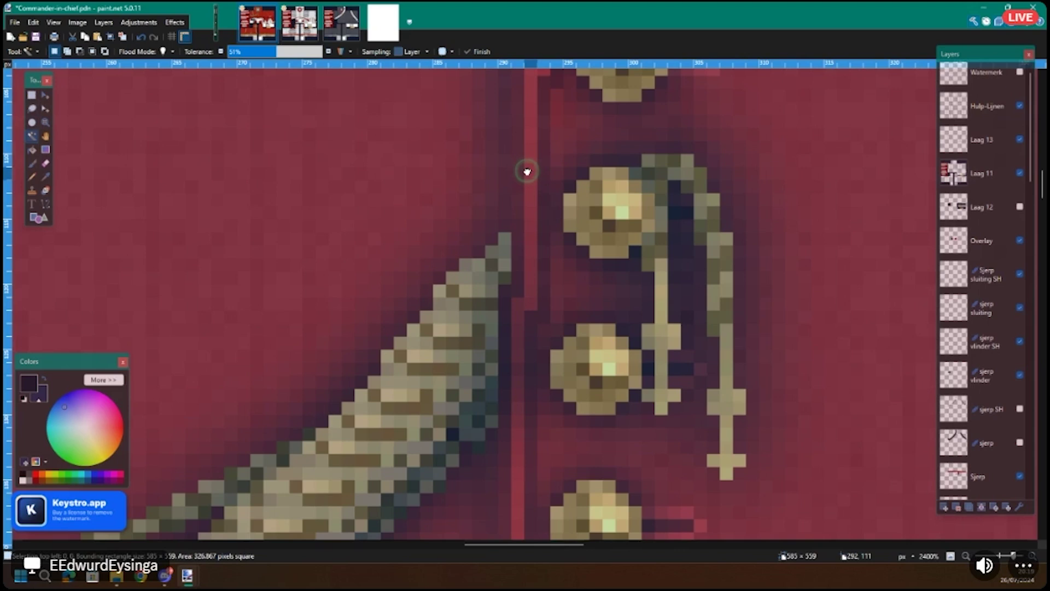
# Step: Set the Magic Wand tolerance to 17% and select the front closure strip on the Rits layer
pyautogui.click(244, 53)
pyautogui.scroll(-10, 984, 383)
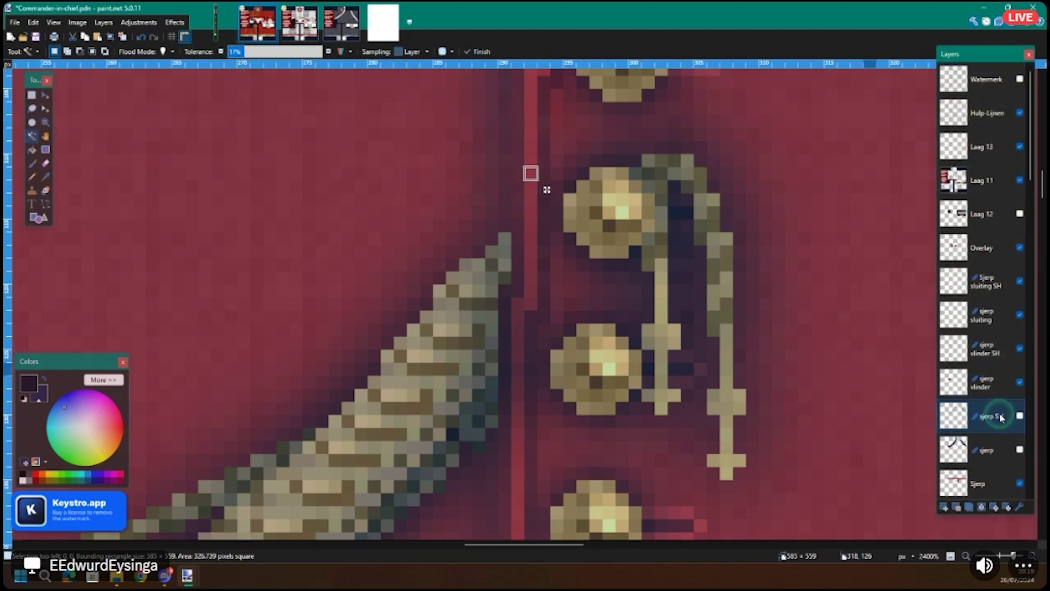
pyautogui.scroll(-5, 1002, 419)
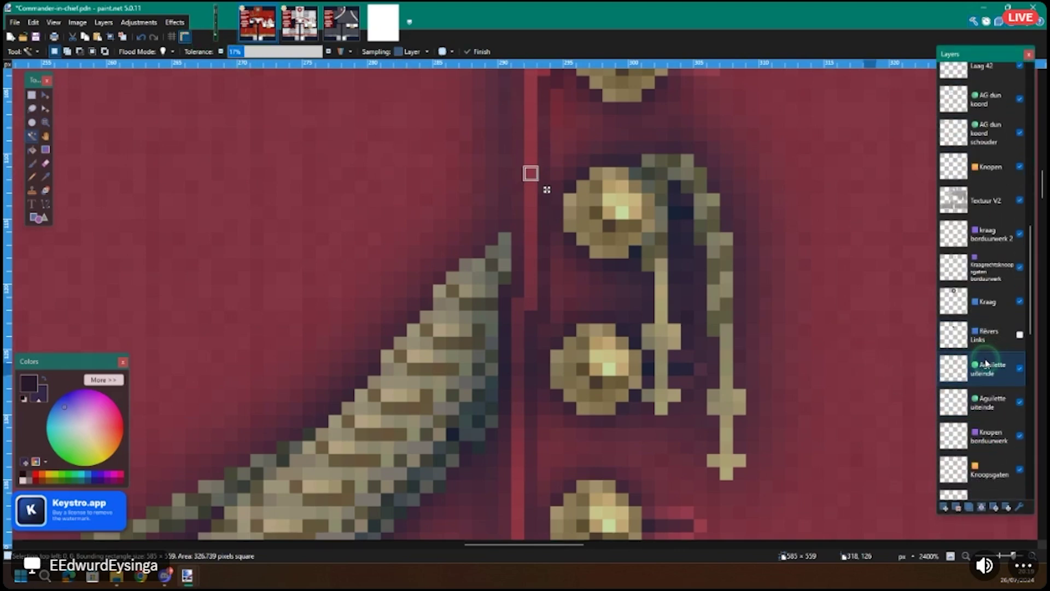
pyautogui.click(985, 329)
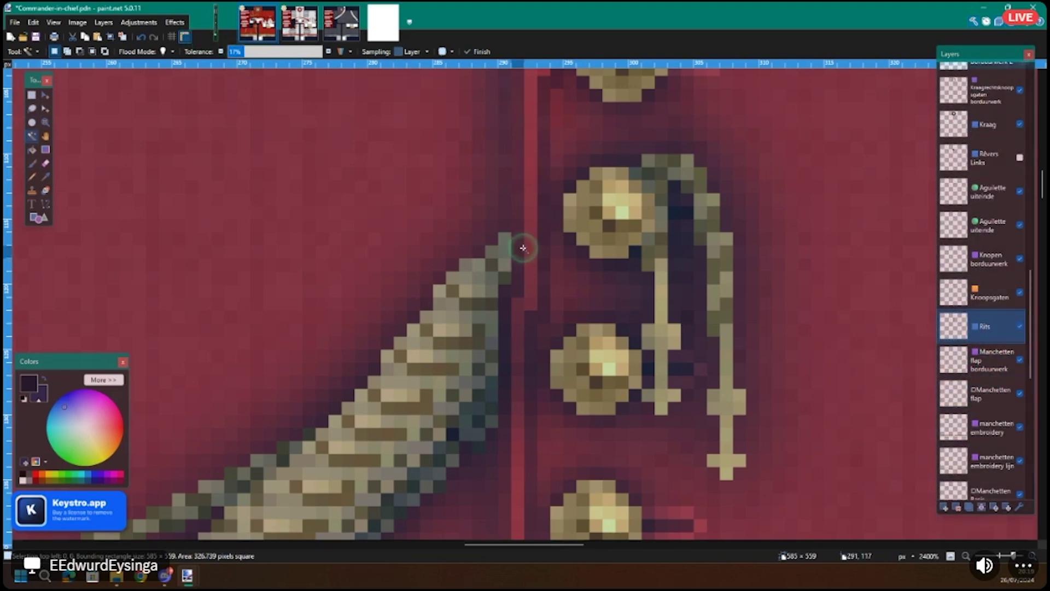
pyautogui.click(519, 249)
pyautogui.keyDown('ctrl'); pyautogui.click(525, 188); pyautogui.keyUp('ctrl')
# Step: Apply a Brightness / Contrast adjustment with a contrast of 22 to the selected closure strip on the Rits layer
pyautogui.scroll(-5, 530, 257)
pyautogui.click(138, 23)
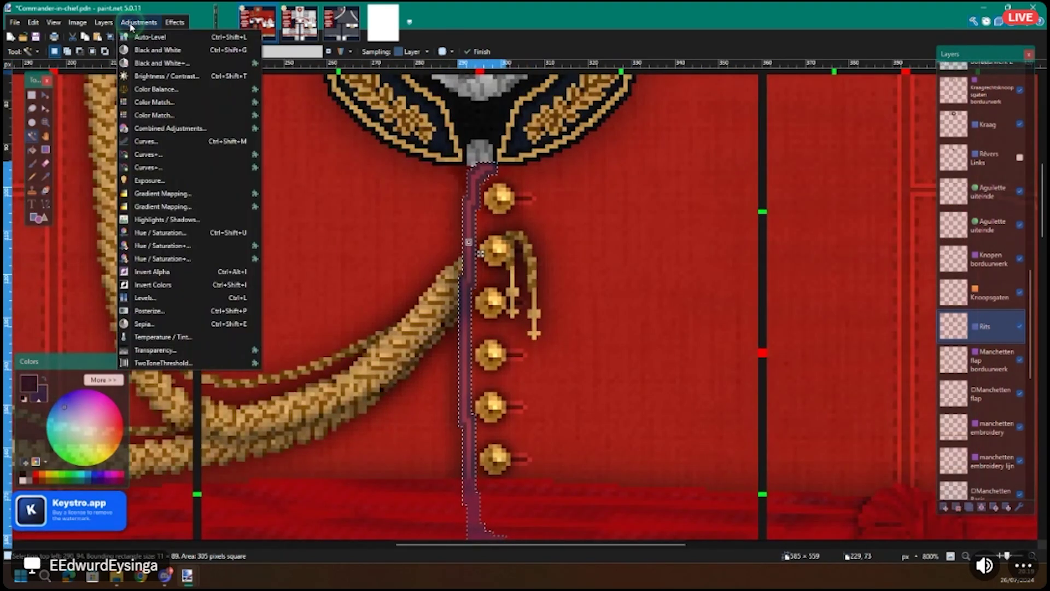
pyautogui.click(159, 77)
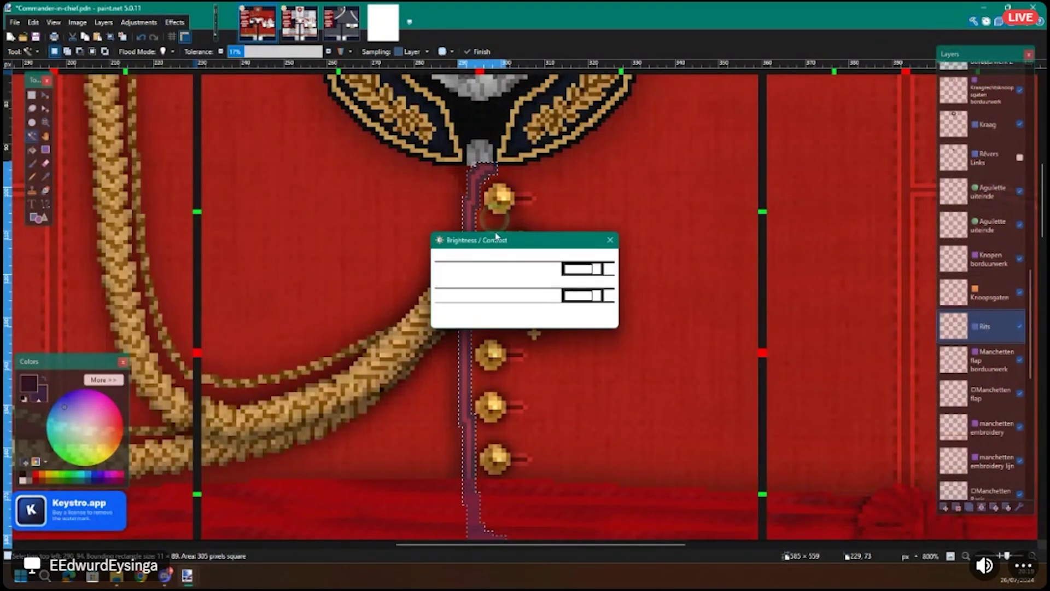
pyautogui.moveTo(496, 247); pyautogui.dragTo(278, 209)
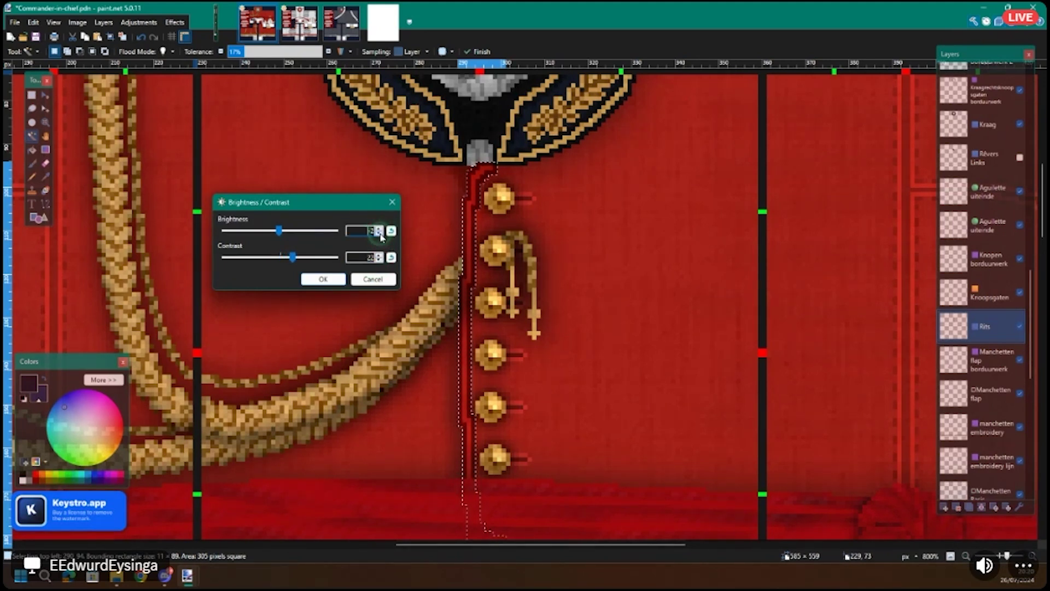
pyautogui.click(380, 230)
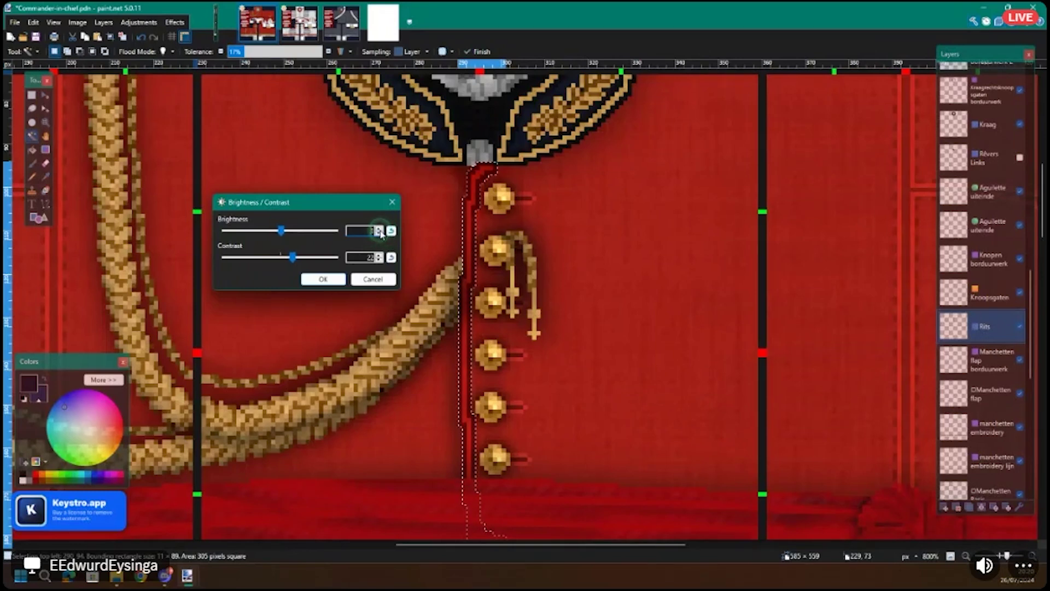
pyautogui.click(323, 279)
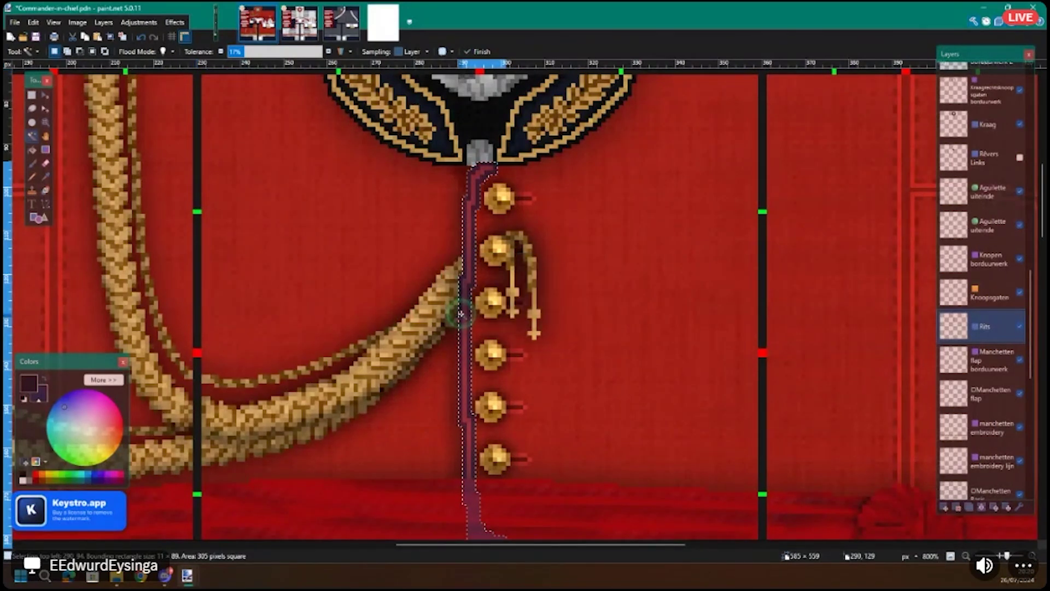
# Step: Deselect the closure strip to view it within the whole jacket and undo the deselection
pyautogui.keyDown('ctrl'); pyautogui.scroll(-5, 462, 313); pyautogui.keyUp('ctrl')
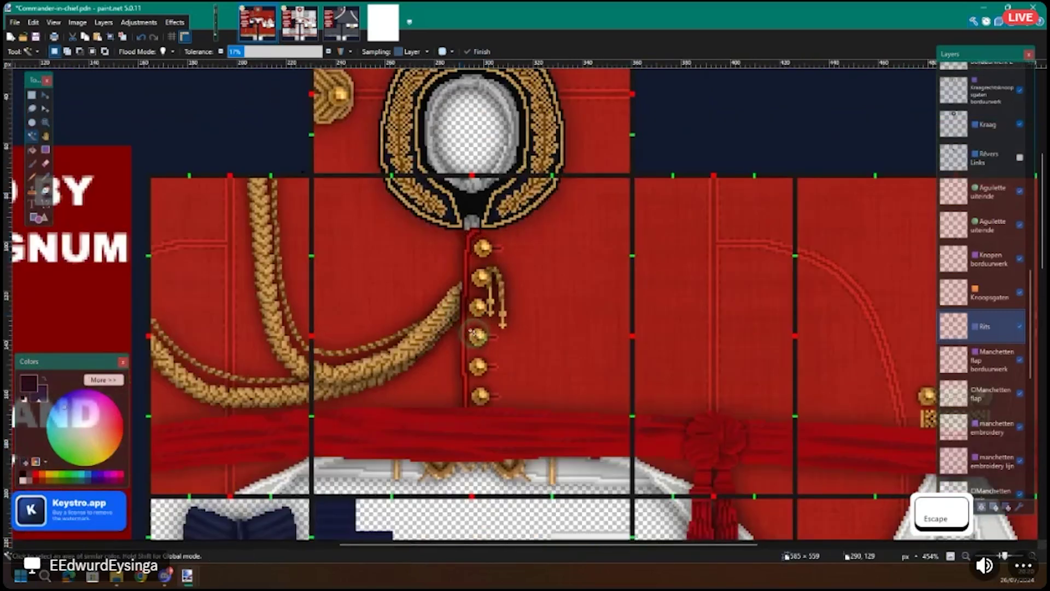
pyautogui.keyDown('ctrl'); pyautogui.scroll(2, 469, 330); pyautogui.keyUp('ctrl')
pyautogui.hotkey('ctrl', 'z')
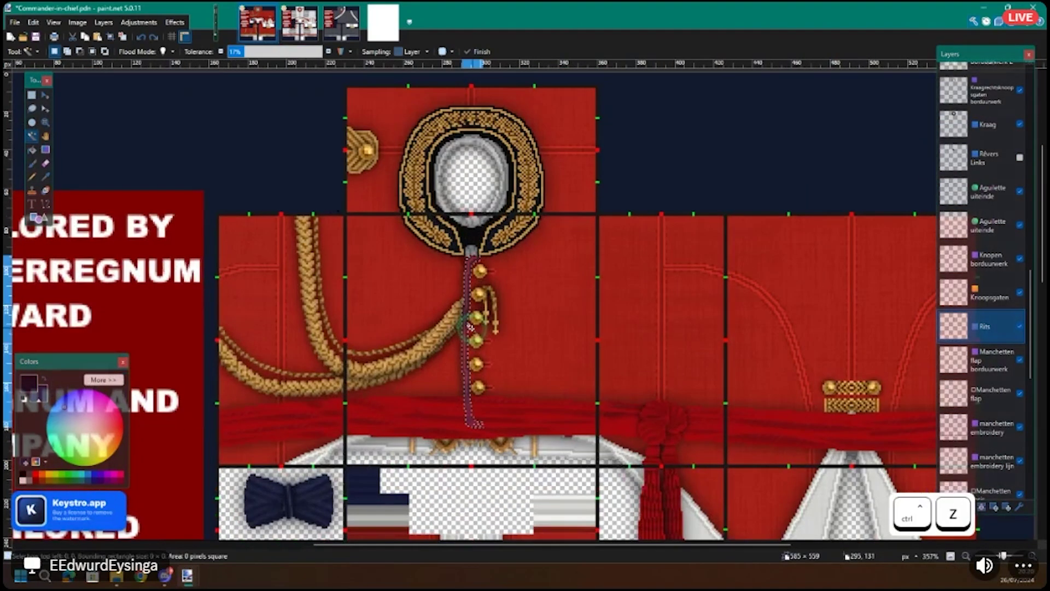
# Step: Return to the Edwards Tailoring Lesson image and examine the marked Hue / Saturation entry in its Adjustments section
pyautogui.click(221, 33)
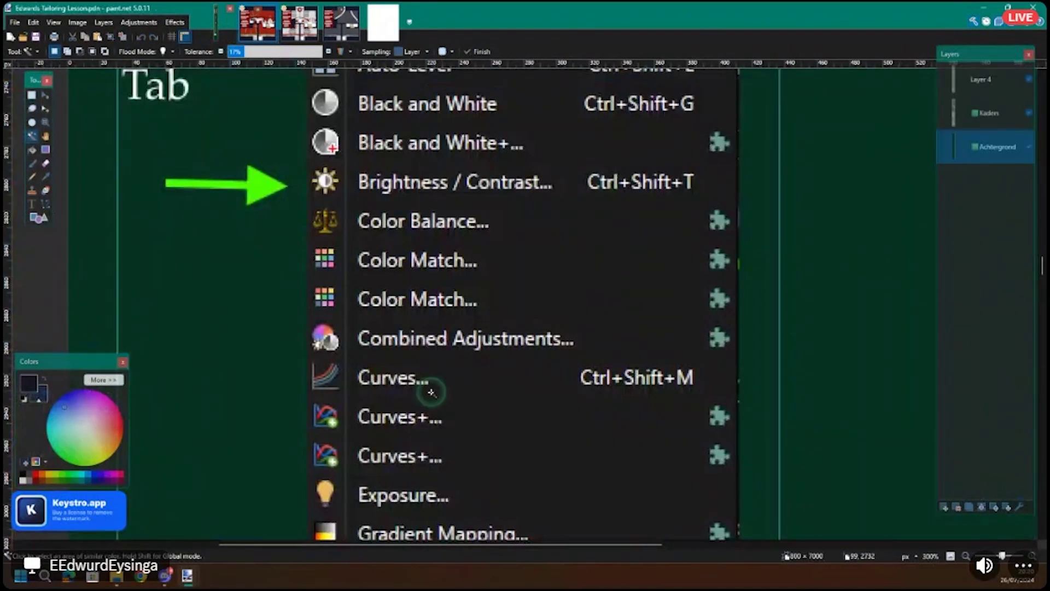
pyautogui.keyDown('ctrl'); pyautogui.scroll(-1, 430, 390); pyautogui.keyUp('ctrl')
pyautogui.scroll(-2, 416, 418)
pyautogui.keyDown('ctrl'); pyautogui.scroll(2, 394, 418); pyautogui.keyUp('ctrl')
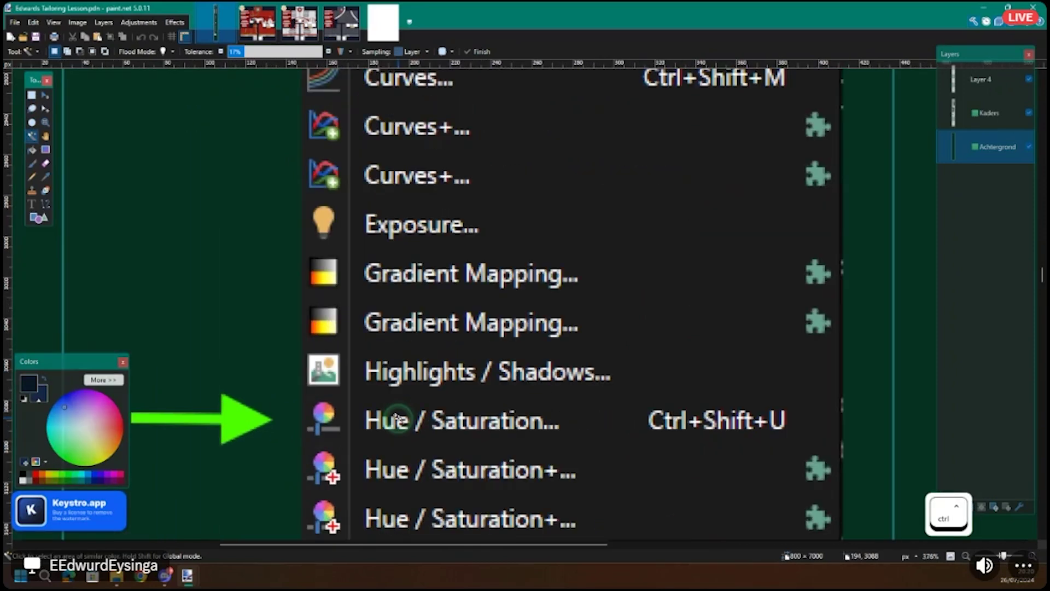
# Step: Switch to the Commander-in-chief image, select the Sjerp layer and toggle its visibility off and on to identify the sash
pyautogui.click(257, 23)
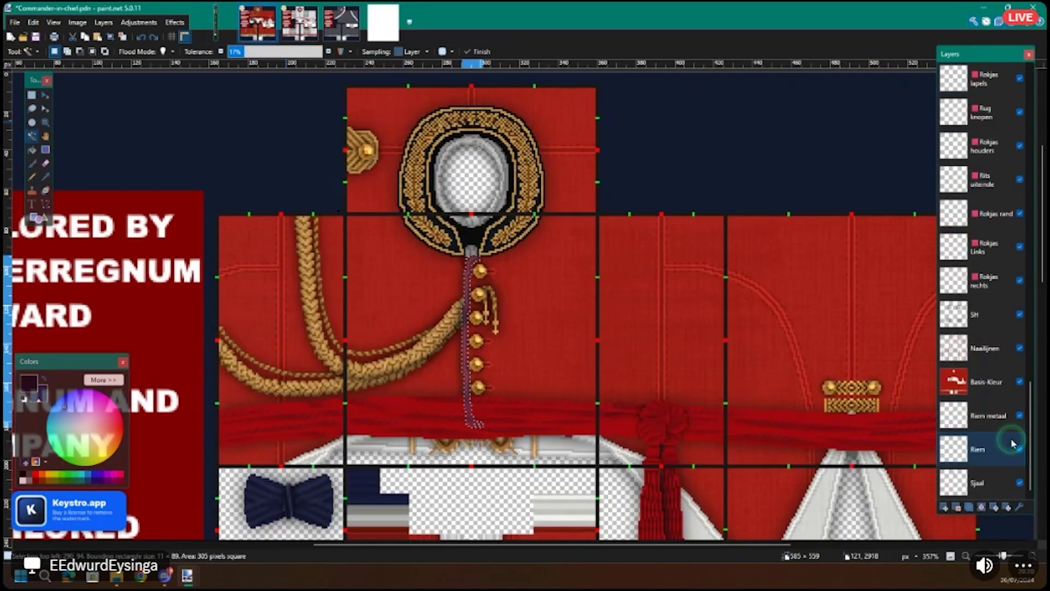
pyautogui.click(988, 377)
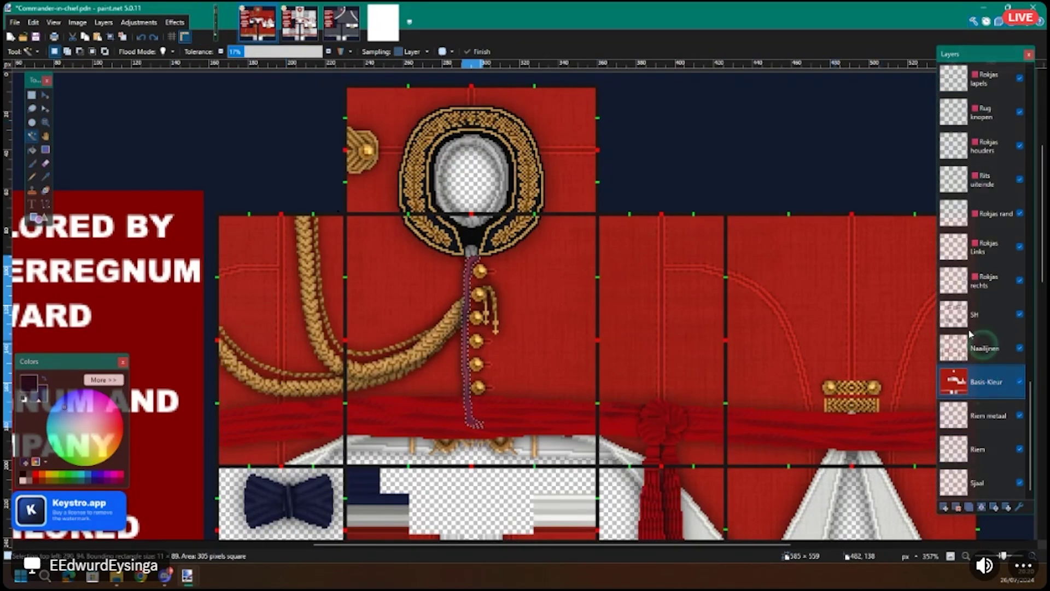
pyautogui.scroll(3, 979, 383)
pyautogui.scroll(-3, 799, 377)
pyautogui.scroll(3, 678, 400)
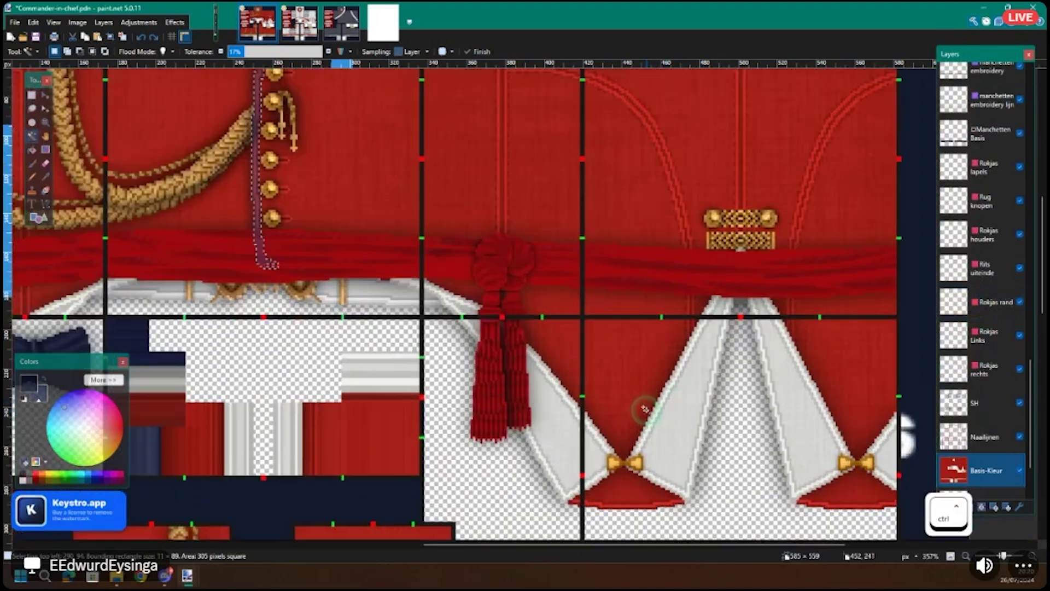
pyautogui.scroll(5, 985, 383)
pyautogui.hscroll(-3, 821, 383)
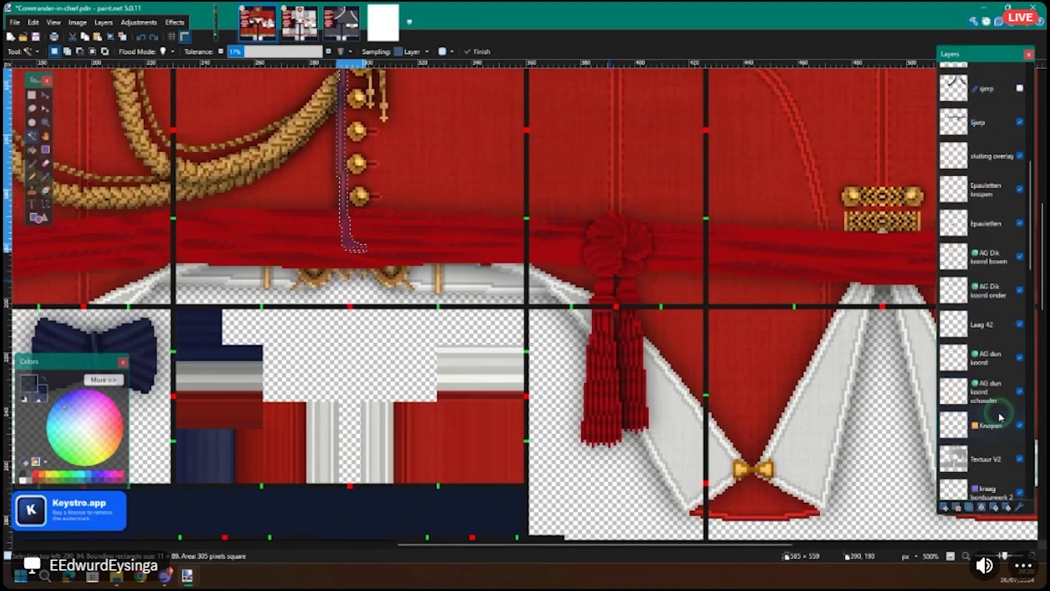
pyautogui.click(984, 299)
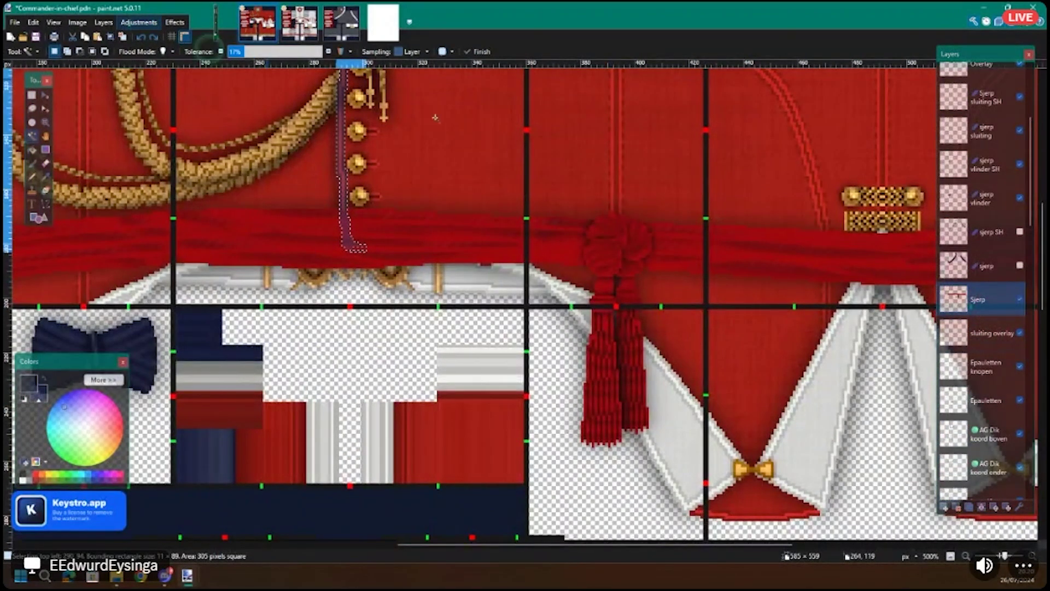
pyautogui.click(1020, 299)
pyautogui.click(1020, 300)
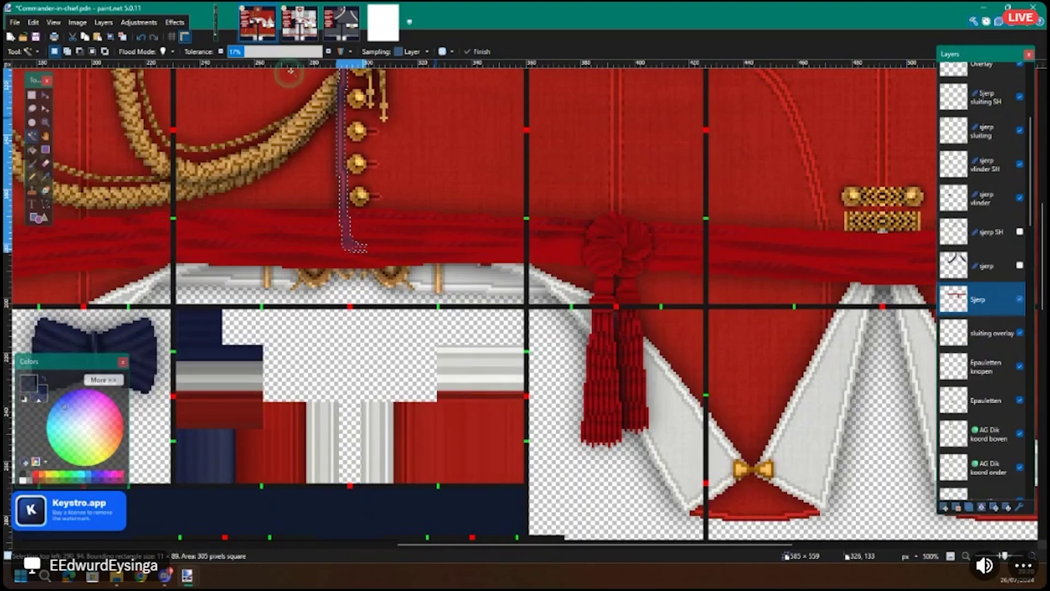
pyautogui.click(138, 22)
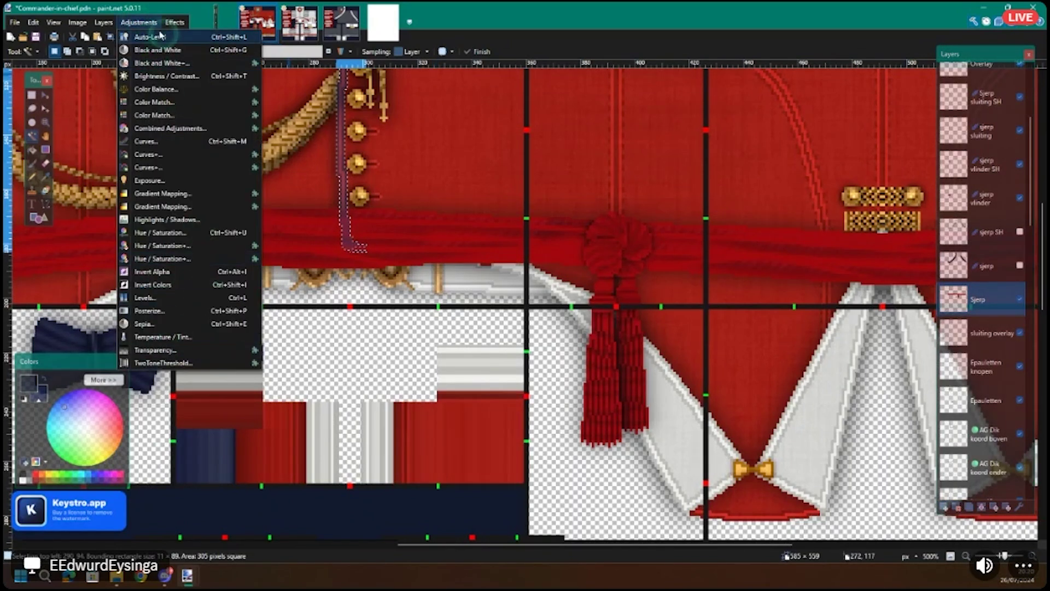
pyautogui.click(194, 241)
pyautogui.click(404, 261)
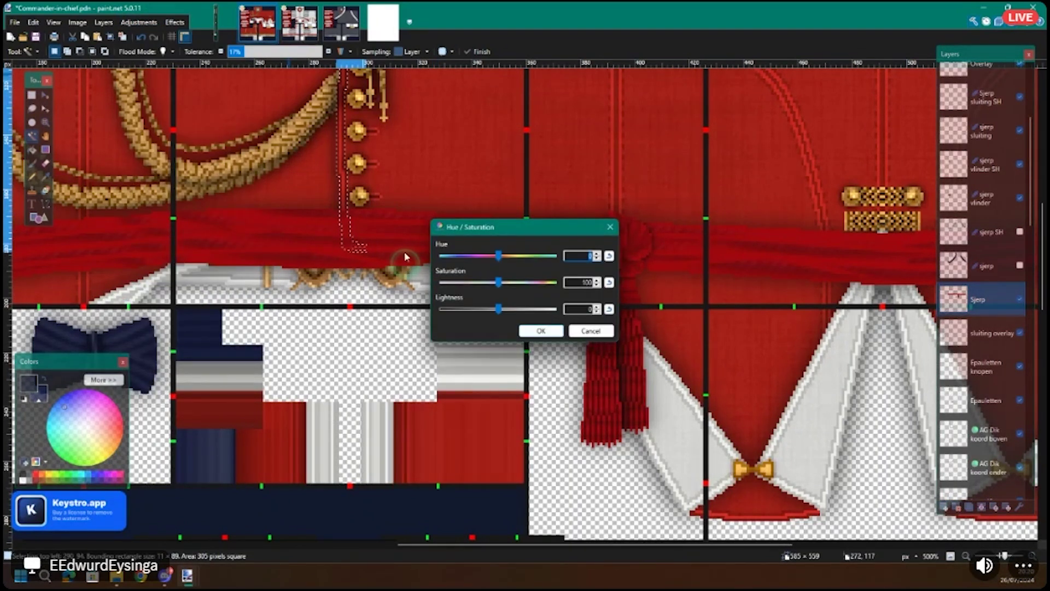
pyautogui.moveTo(462, 224); pyautogui.dragTo(104, 174)
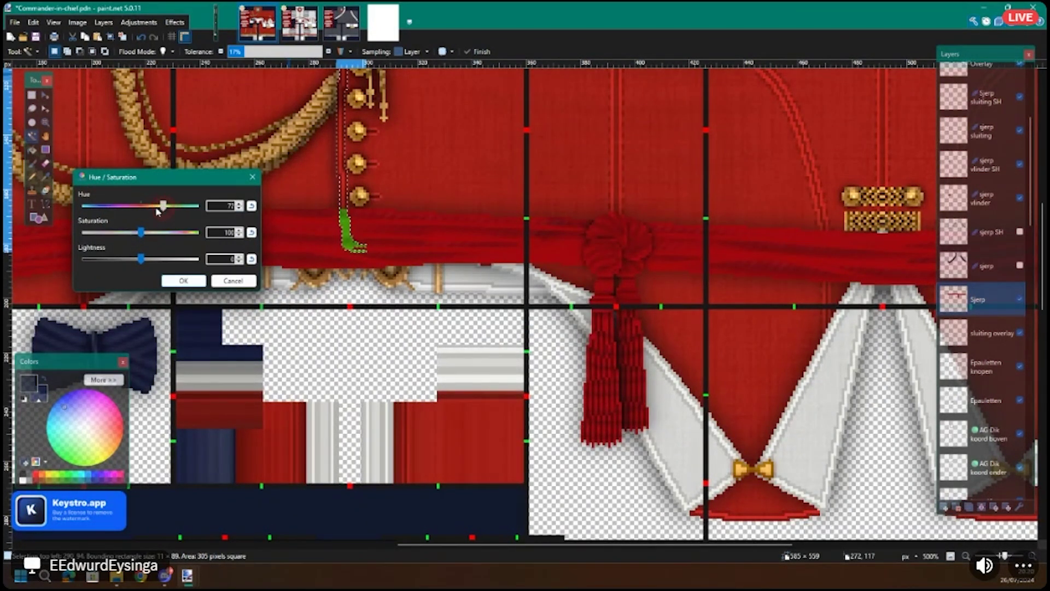
pyautogui.click(232, 280)
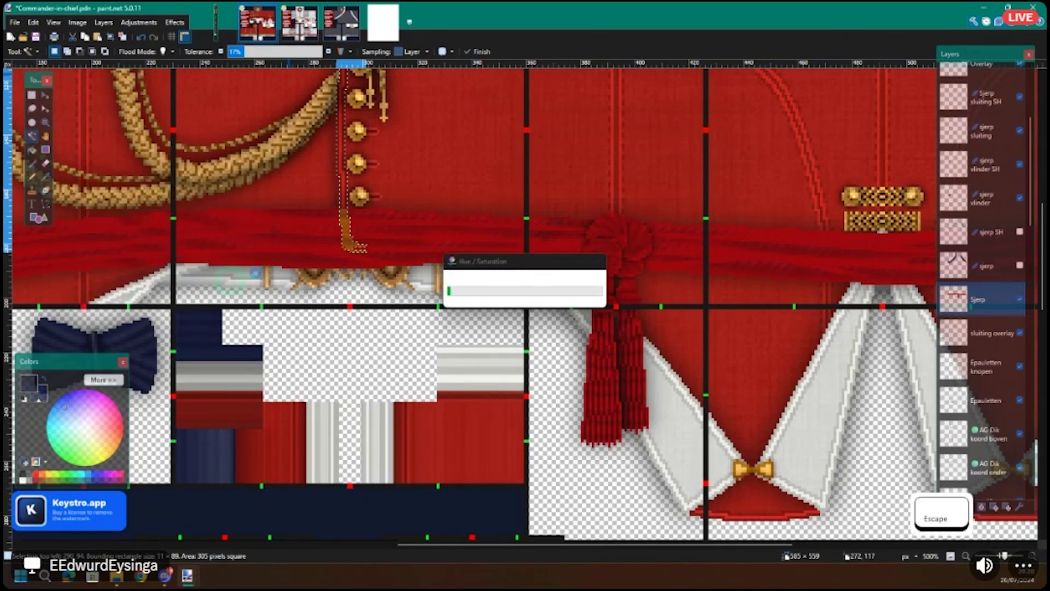
# Step: Clear the active selection, try recolouring the whole sash on the Sjerp layer dark purple-blue with Hue / Saturation, and undo the recolouring
pyautogui.hotkey('ctrl', 'd')
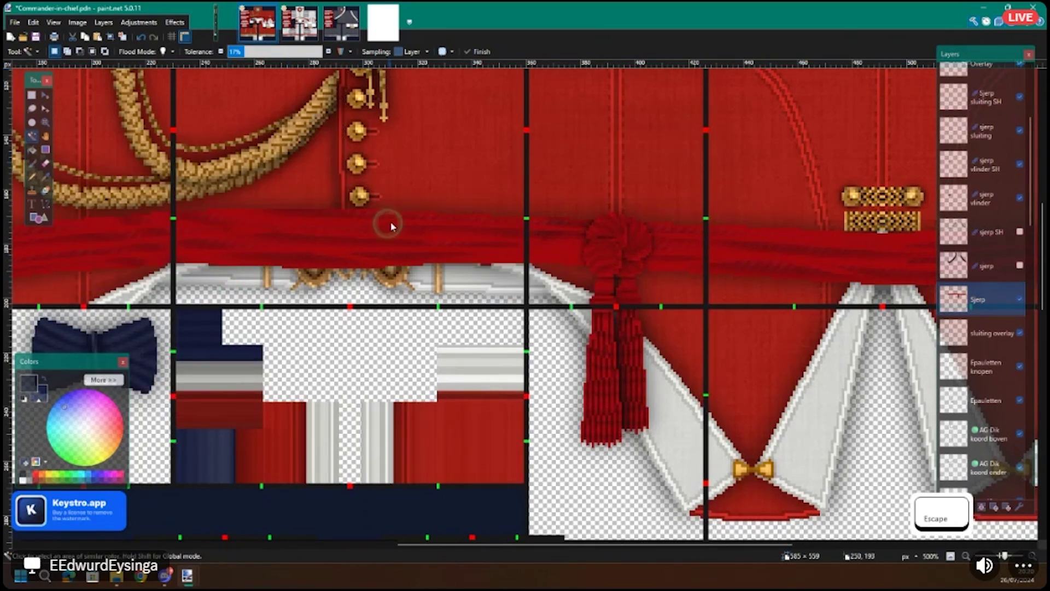
pyautogui.click(142, 23)
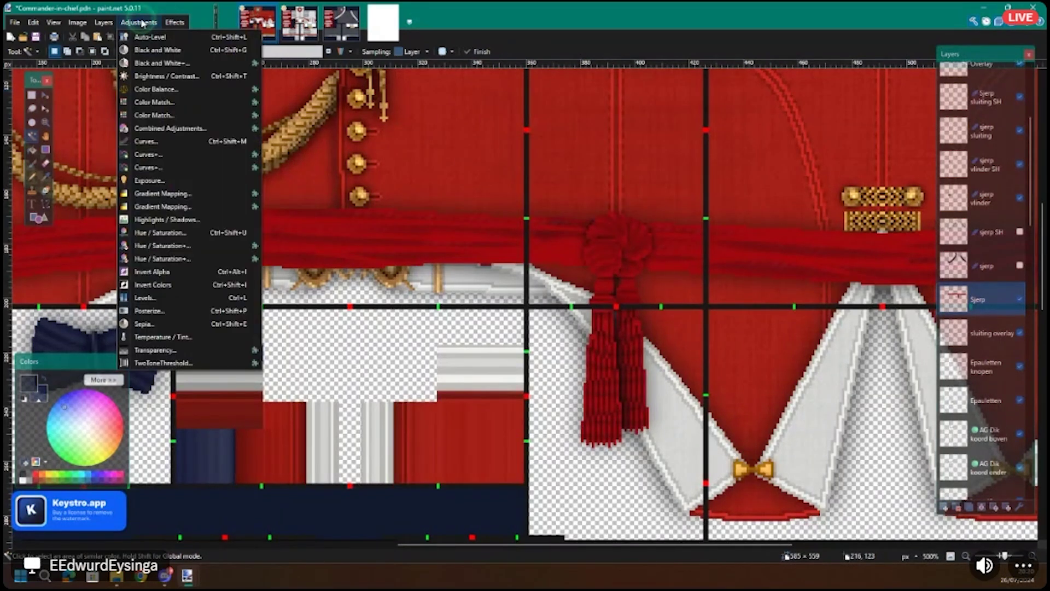
pyautogui.click(166, 236)
pyautogui.click(496, 256)
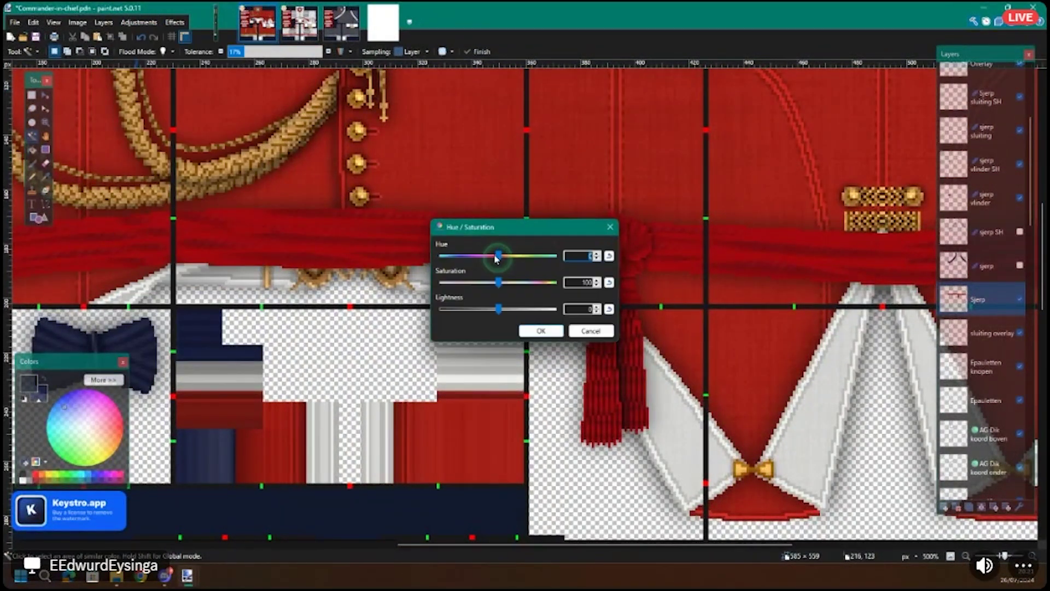
pyautogui.moveTo(499, 259); pyautogui.dragTo(470, 259)
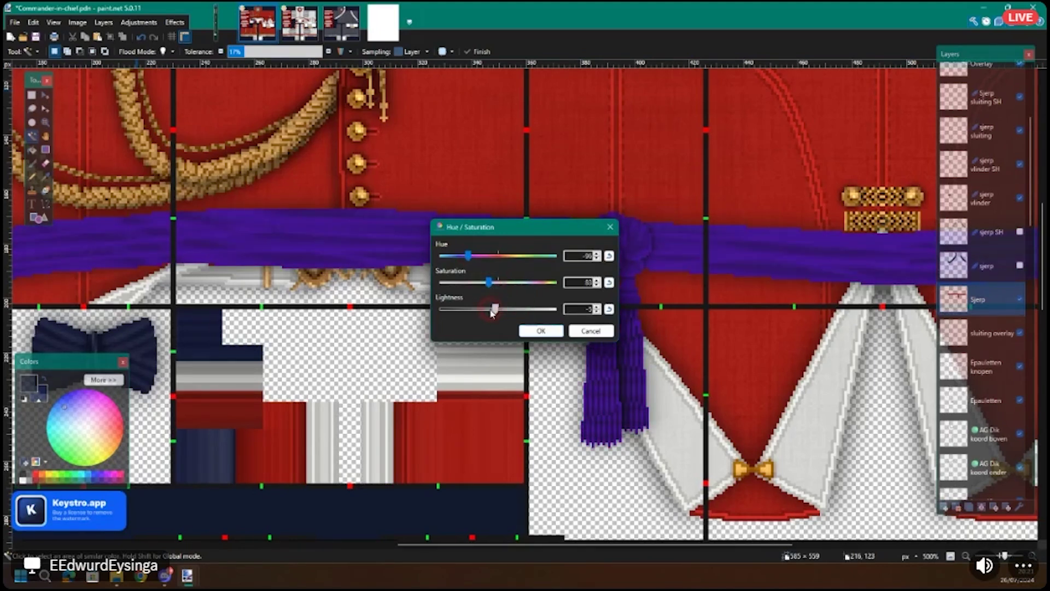
pyautogui.click(469, 257)
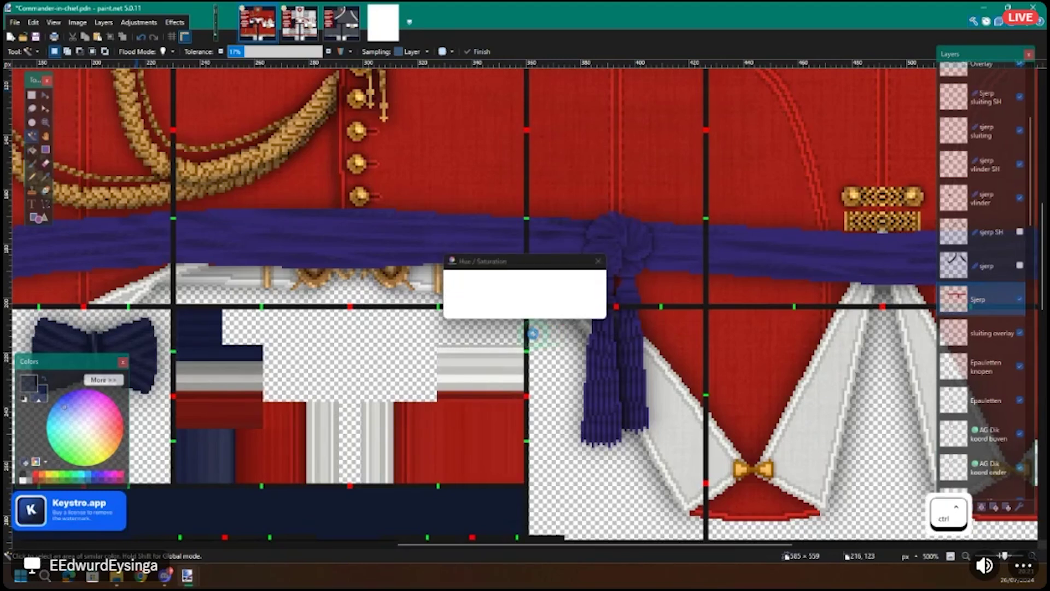
pyautogui.scroll(-3, 532, 333)
pyautogui.hotkey('ctrl', 'z')
# Step: Return to the Edwards Tailoring Lesson image and review the marked Brightness / Contrast and Hue / Saturation entries in its Adjustments section
pyautogui.click(216, 22)
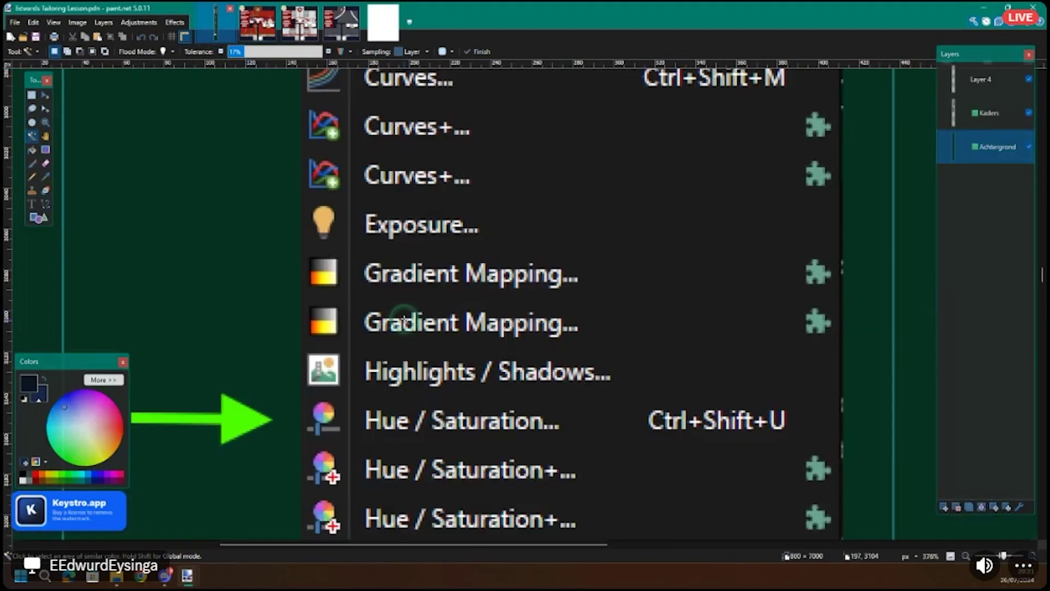
pyautogui.scroll(-6, 403, 320)
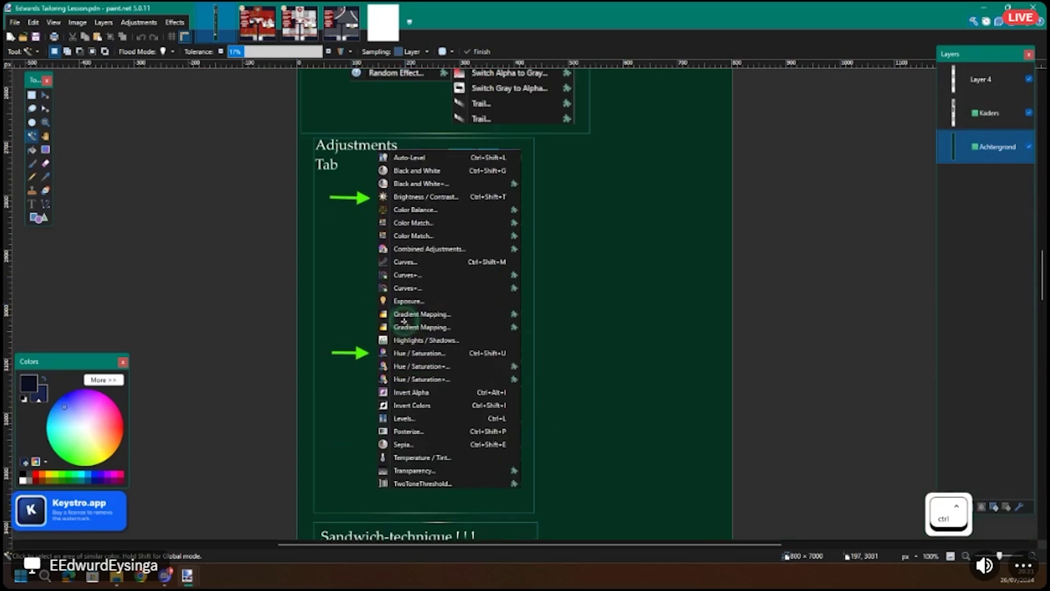
pyautogui.scroll(3, 404, 321)
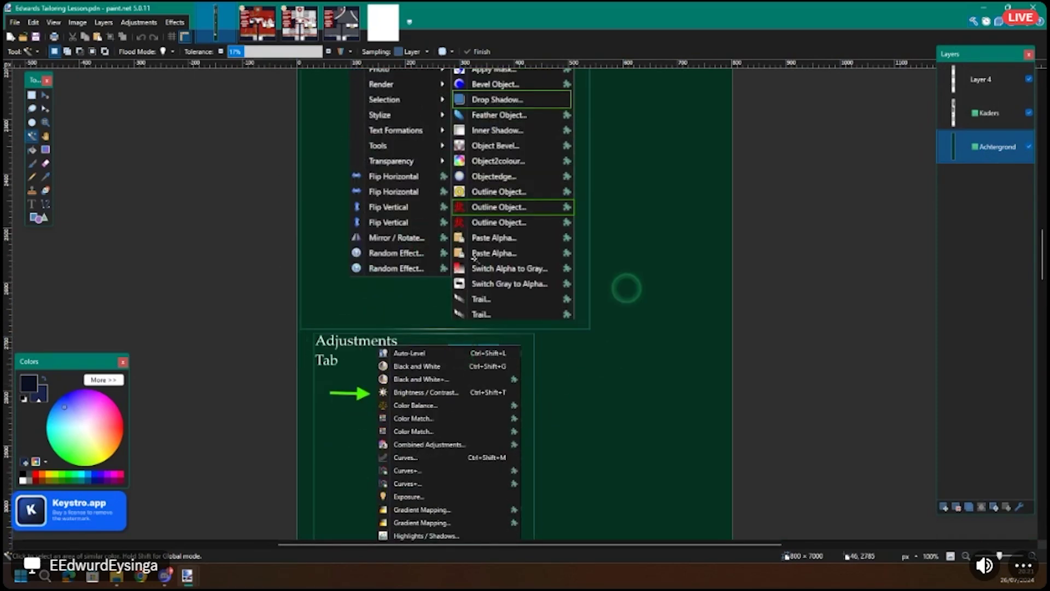
pyautogui.scroll(-2, 478, 273)
pyautogui.scroll(-1, 488, 328)
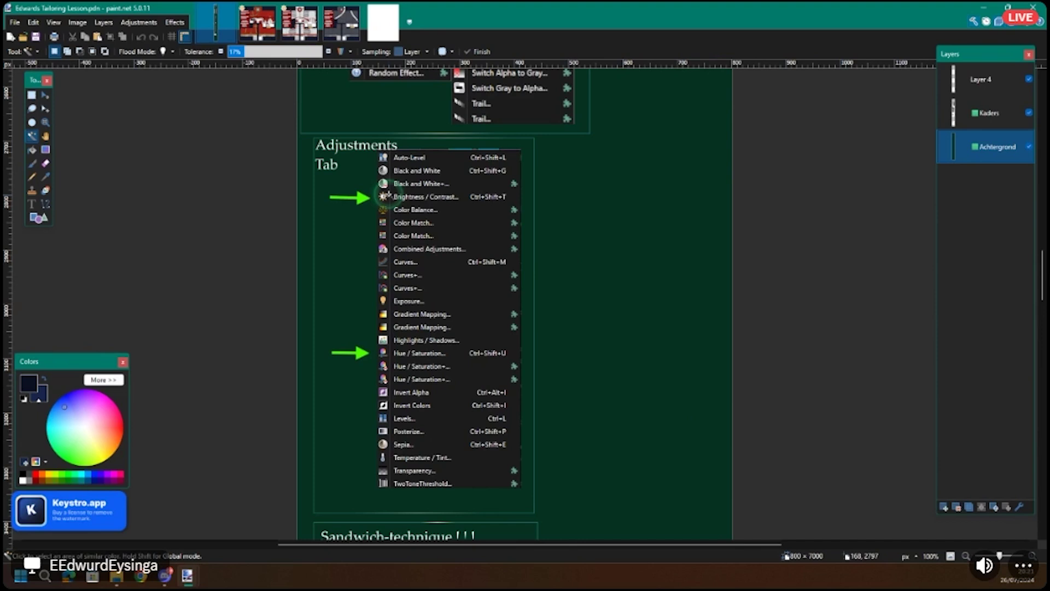
# Step: Examine the Sandwich-technique section of the lesson, with its four numbered parts and the example jacket
pyautogui.scroll(-3, 376, 192)
pyautogui.keyDown('ctrl'); pyautogui.scroll(3, 363, 317); pyautogui.keyUp('ctrl')
pyautogui.scroll(-2, 368, 317)
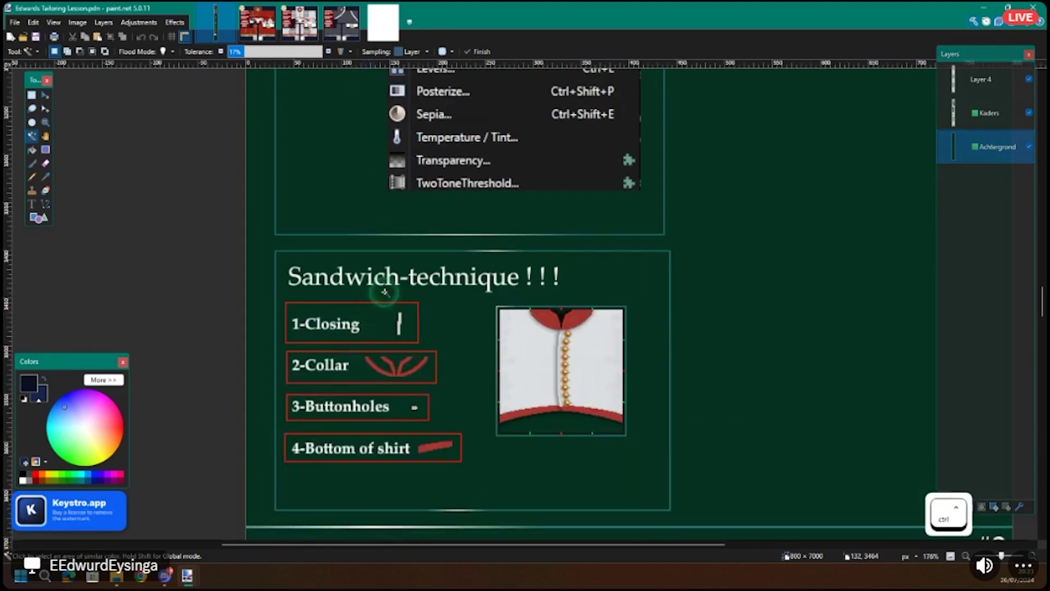
pyautogui.keyDown('ctrl'); pyautogui.scroll(3, 386, 292); pyautogui.keyUp('ctrl')
pyautogui.scroll(-2, 383, 290)
pyautogui.keyDown('shift'); pyautogui.hscroll(2, 387, 291); pyautogui.keyUp('shift')
pyautogui.keyDown('shift'); pyautogui.hscroll(-1, 386, 290); pyautogui.keyUp('shift')
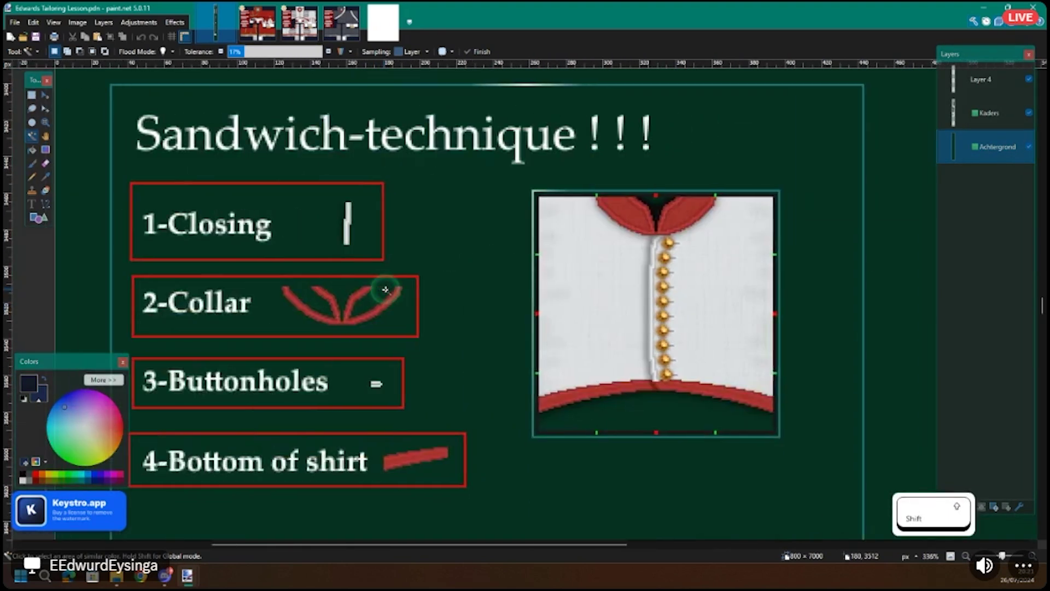
pyautogui.keyDown('shift'); pyautogui.hscroll(-1, 386, 290); pyautogui.keyUp('shift')
# Step: Frame the Sandwich-technique heading with a rectangular selection and clear the selection
pyautogui.press('s')
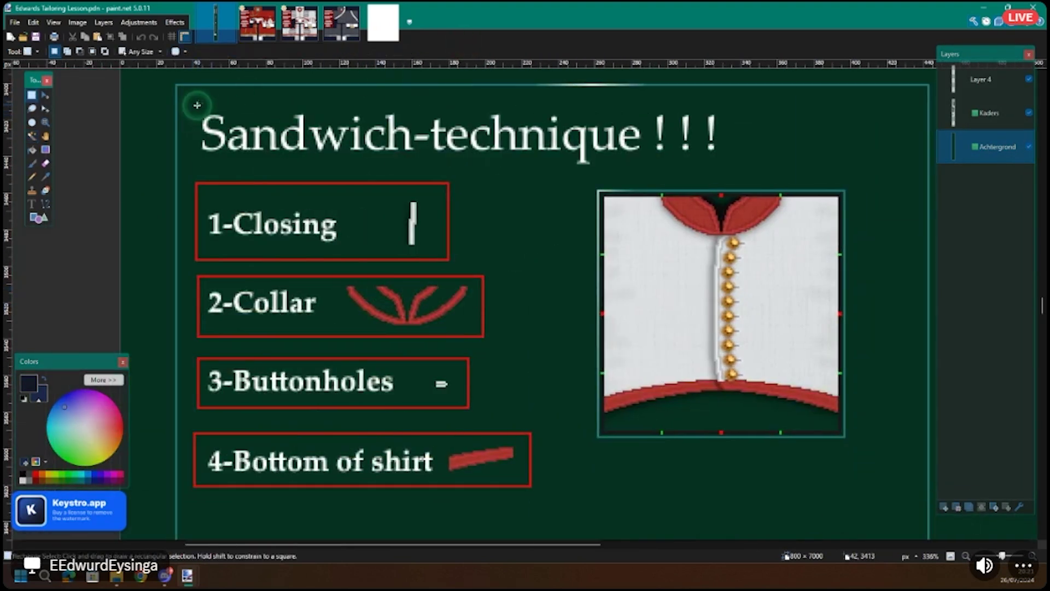
pyautogui.moveTo(196, 101); pyautogui.dragTo(475, 171)
pyautogui.moveTo(190, 103); pyautogui.dragTo(730, 162)
pyautogui.keyDown('shift'); pyautogui.hscroll(2, 651, 214); pyautogui.keyUp('shift')
pyautogui.press('Escape')
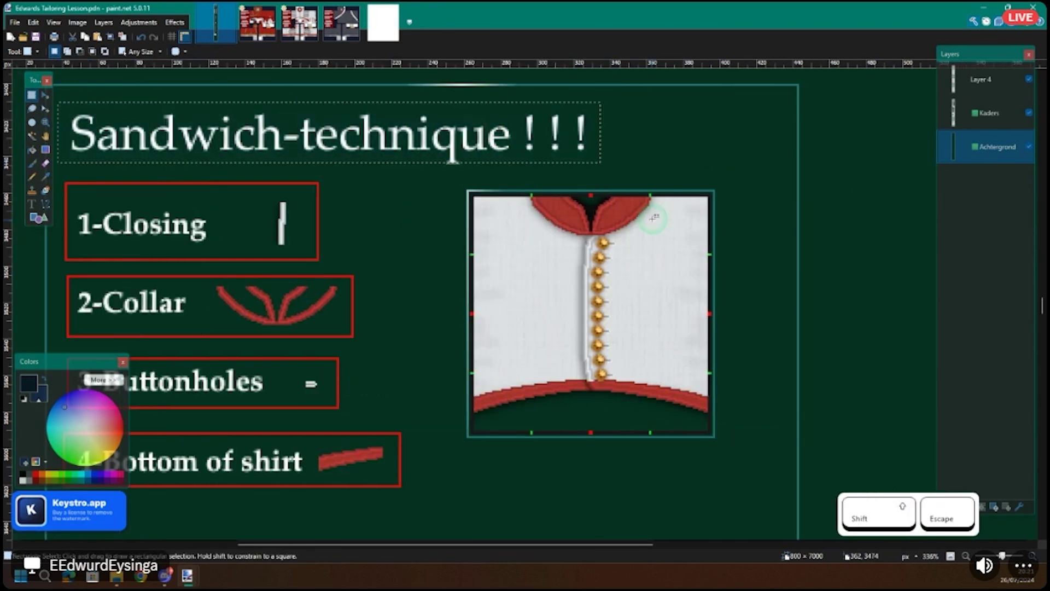
# Step: Examine the shading pixels of the 1-Closing sample up close, marking part of the strip with a rectangular selection and clearing it
pyautogui.keyDown('shift'); pyautogui.hscroll(-1, 466, 232); pyautogui.keyUp('shift')
pyautogui.keyDown('ctrl'); pyautogui.scroll(3, 446, 229); pyautogui.keyUp('ctrl')
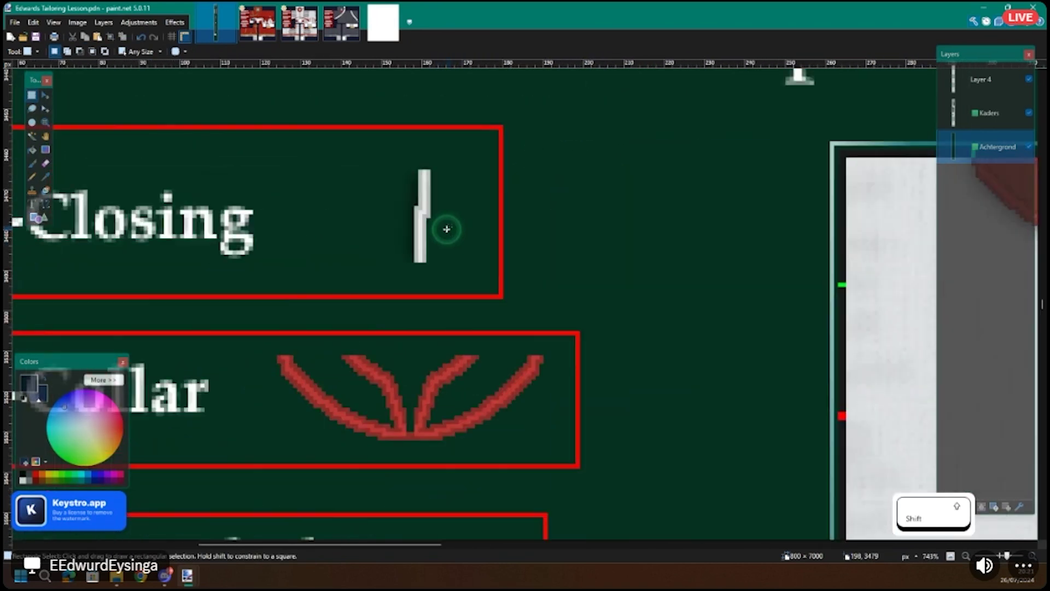
pyautogui.keyDown('shift'); pyautogui.hscroll(-1, 447, 229); pyautogui.keyUp('shift')
pyautogui.keyDown('ctrl'); pyautogui.scroll(8, 476, 203); pyautogui.keyUp('ctrl')
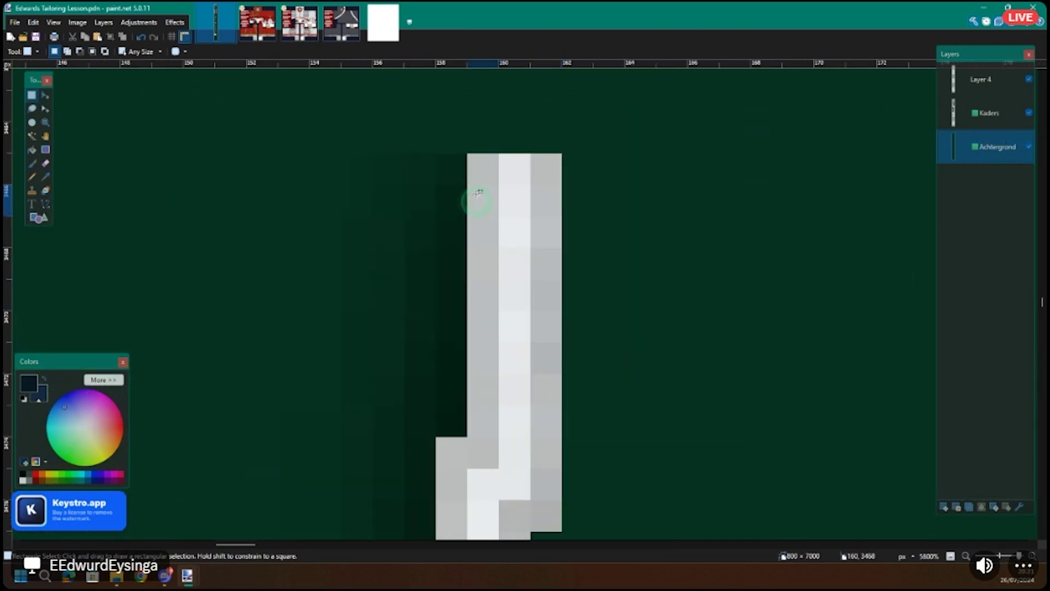
pyautogui.moveTo(490, 230); pyautogui.dragTo(547, 222)
pyautogui.press('Escape')
pyautogui.keyDown('ctrl'); pyautogui.scroll(-6, 547, 222); pyautogui.keyUp('ctrl')
pyautogui.keyDown('shift'); pyautogui.hscroll(3, 517, 244); pyautogui.keyUp('shift')
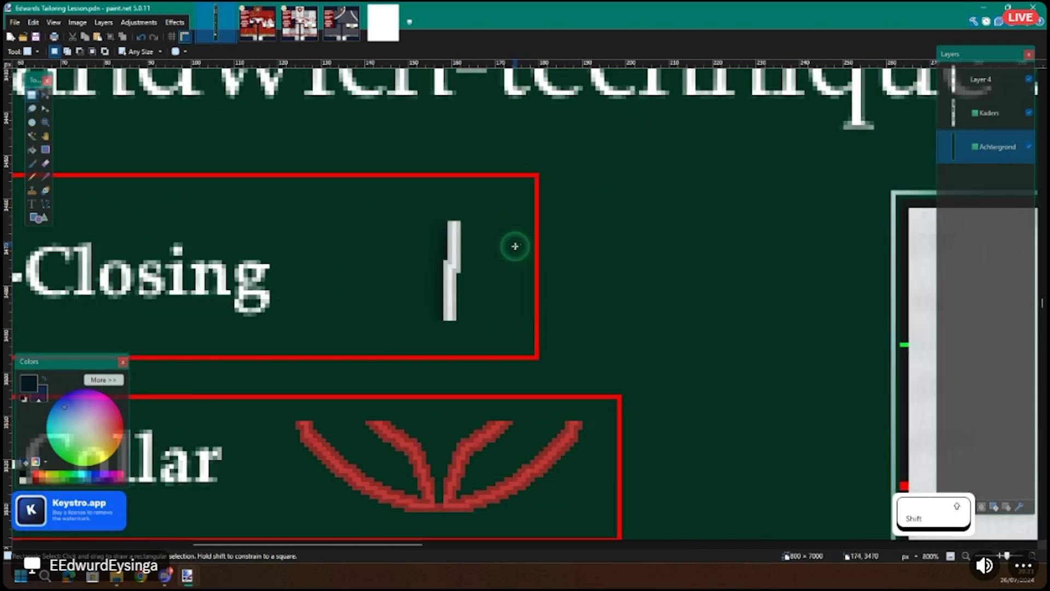
# Step: Examine the closing strip beside the buttons on the example jacket in the Sandwich-technique section
pyautogui.keyDown('ctrl'); pyautogui.scroll(-5, 517, 244); pyautogui.keyUp('ctrl')
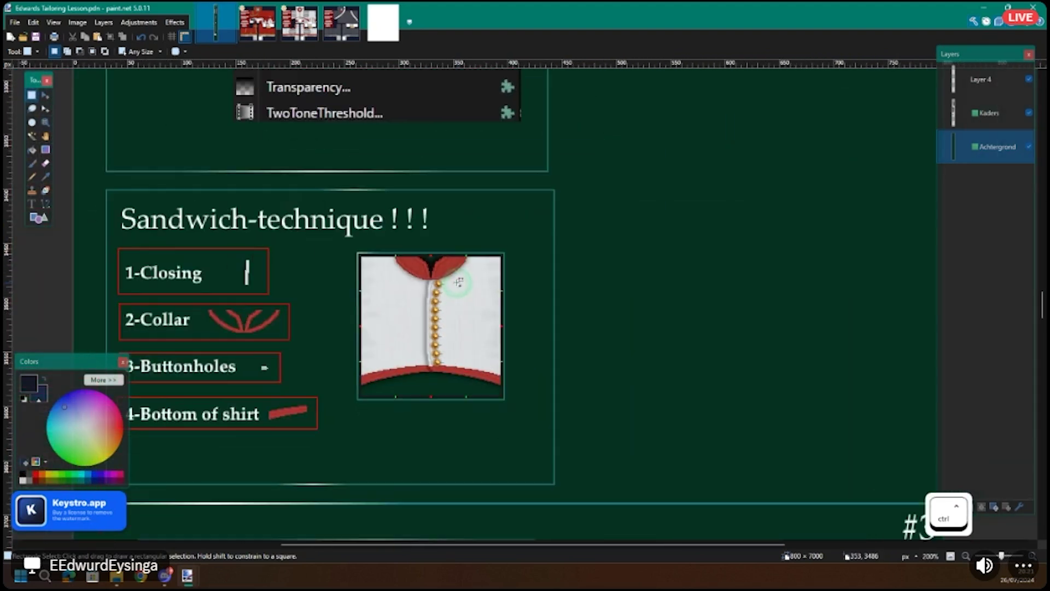
pyautogui.keyDown('ctrl'); pyautogui.scroll(3, 446, 283); pyautogui.keyUp('ctrl')
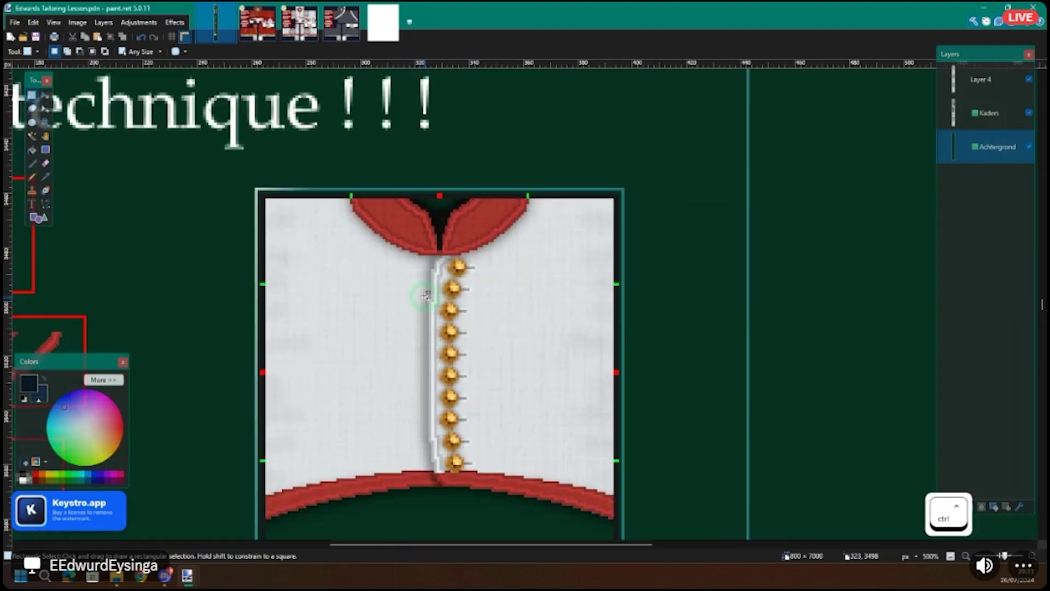
pyautogui.keyDown('ctrl'); pyautogui.scroll(3, 424, 285); pyautogui.keyUp('ctrl')
pyautogui.keyDown('ctrl'); pyautogui.scroll(-5, 445, 253); pyautogui.keyUp('ctrl')
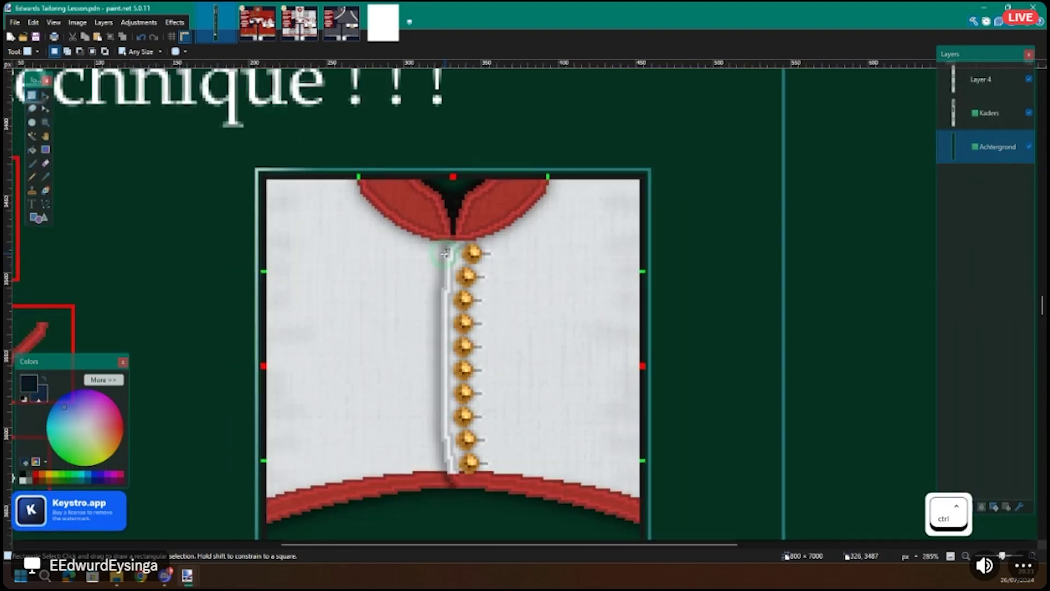
# Step: Switch to the Nr. 1 Basis image and inspect the front closure and buttons on the full white jacket
pyautogui.click(299, 33)
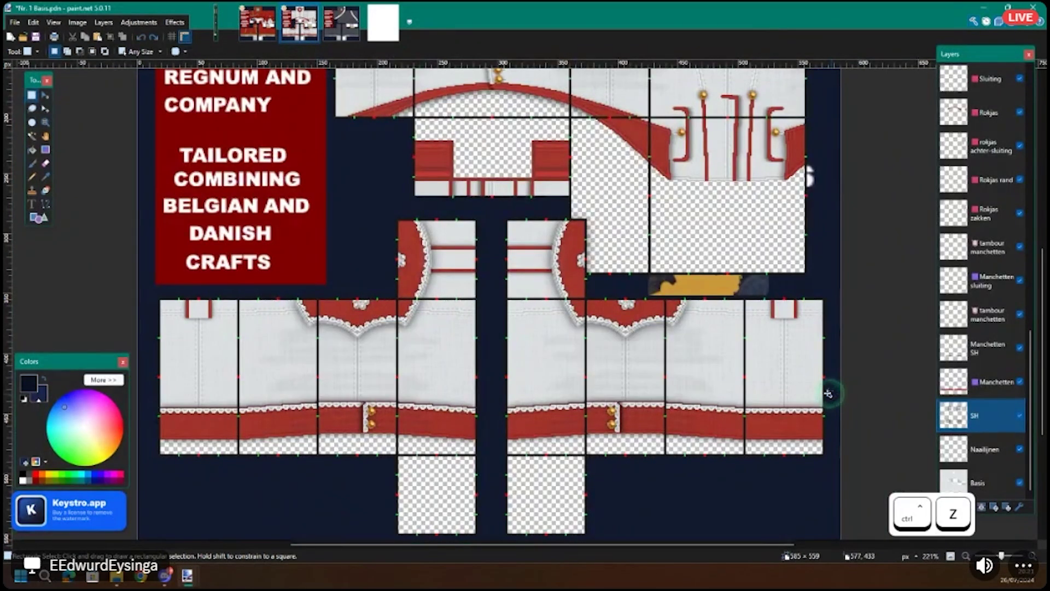
pyautogui.keyDown('ctrl'); pyautogui.scroll(-3, 832, 395); pyautogui.keyUp('ctrl')
pyautogui.scroll(3, 473, 300)
pyautogui.keyDown('ctrl'); pyautogui.scroll(4, 473, 300); pyautogui.keyUp('ctrl')
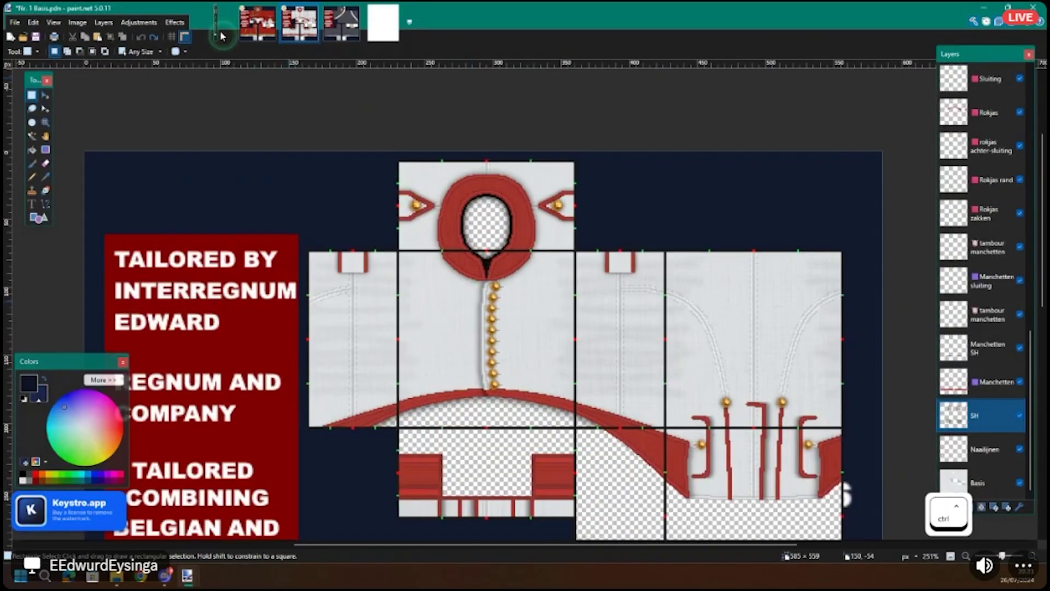
pyautogui.click(216, 25)
pyautogui.click(299, 25)
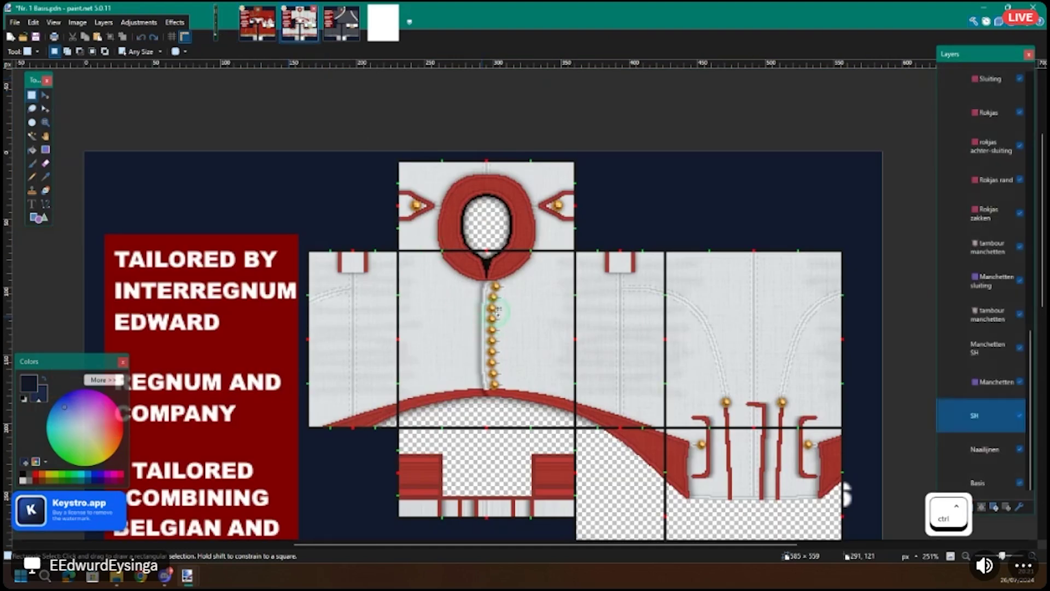
pyautogui.keyDown('ctrl'); pyautogui.scroll(3, 476, 295); pyautogui.keyUp('ctrl')
# Step: Return to the lesson's Sandwich-technique section and inspect the example jacket's closing strip at pixel level, just below the collar
pyautogui.hotkey('ctrl', 'shift', 'Tab')
pyautogui.keyDown('ctrl'); pyautogui.scroll(-2, 474, 310); pyautogui.keyUp('ctrl')
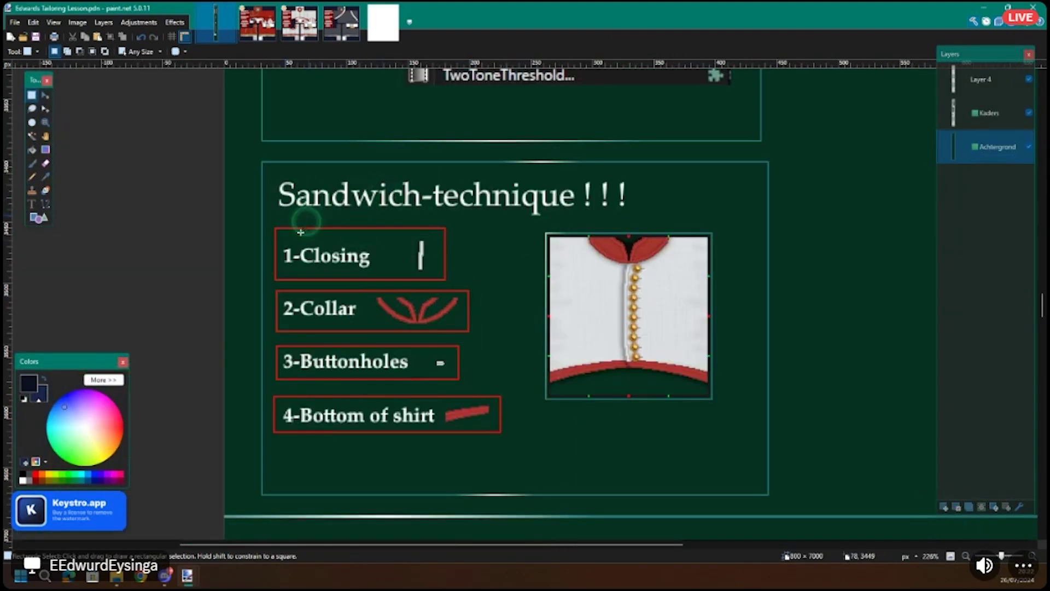
pyautogui.keyDown('ctrl'); pyautogui.scroll(4, 383, 350); pyautogui.keyUp('ctrl')
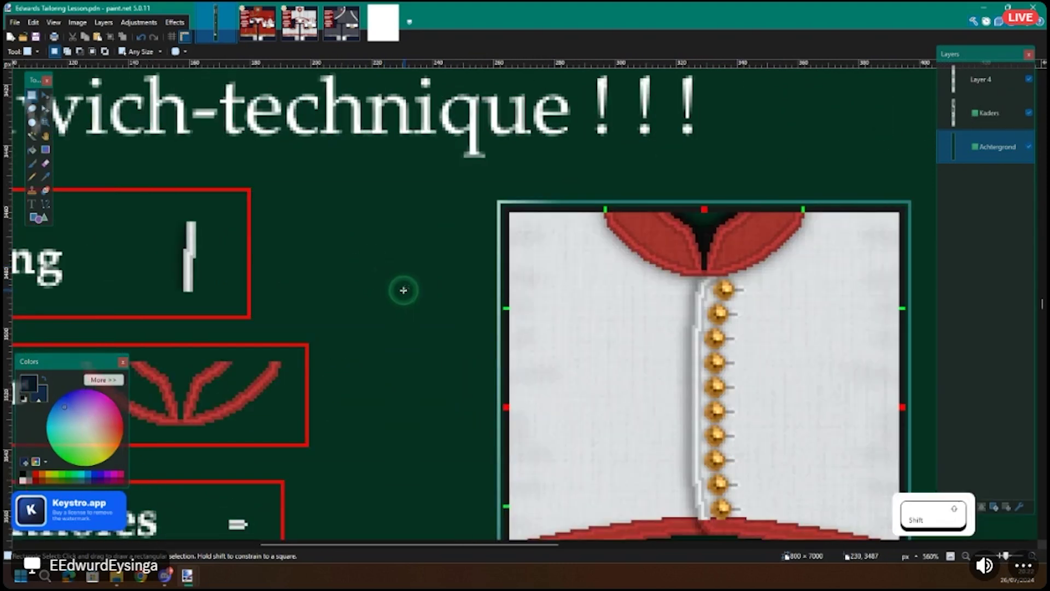
pyautogui.keyDown('ctrl'); pyautogui.scroll(5, 479, 312); pyautogui.keyUp('ctrl')
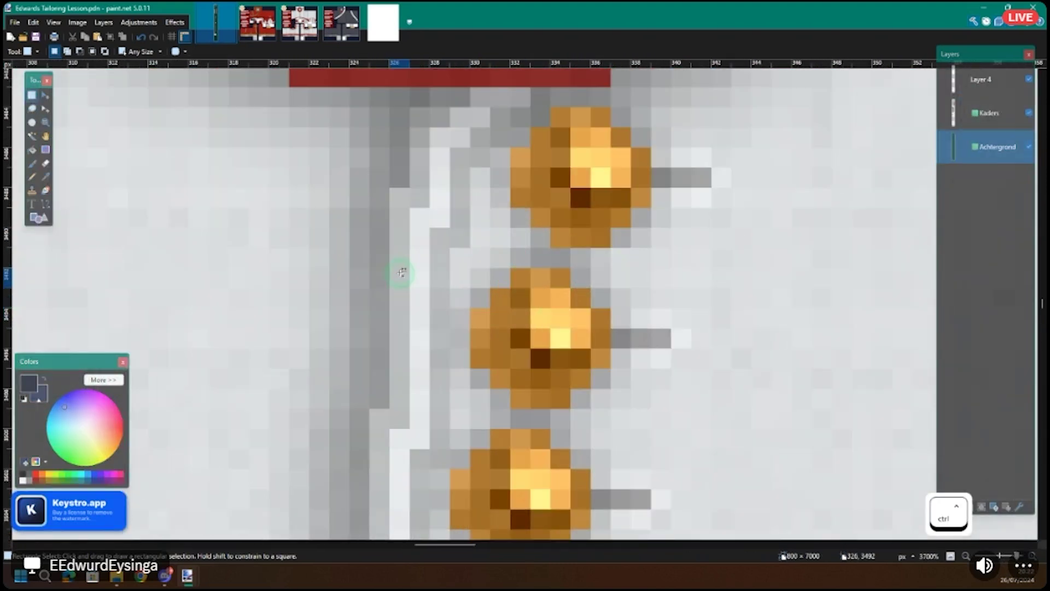
# Step: Examine the closing strip along the buttons of the example jacket, marking the area beside it with a selection and clearing it
pyautogui.keyDown('ctrl'); pyautogui.scroll(-5, 441, 199); pyautogui.keyUp('ctrl')
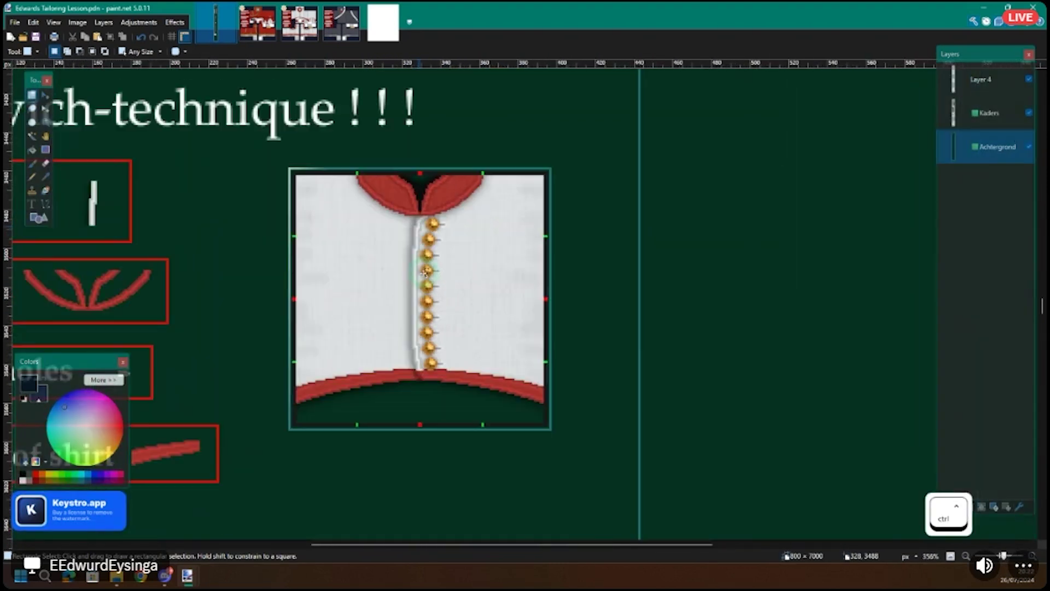
pyautogui.keyDown('ctrl'); pyautogui.scroll(3, 405, 261); pyautogui.keyUp('ctrl')
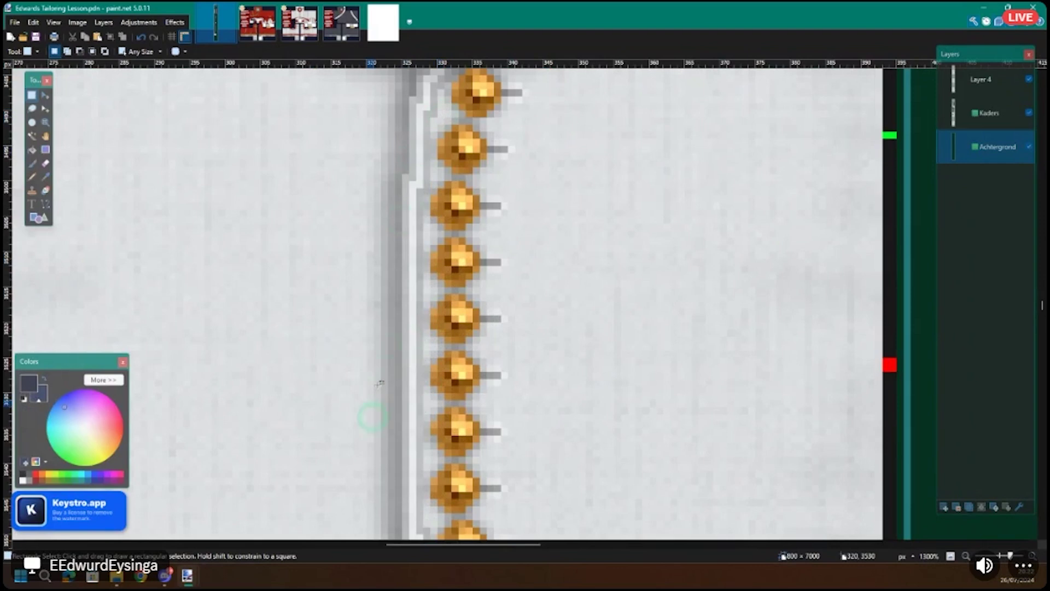
pyautogui.keyDown('ctrl'); pyautogui.scroll(-3, 380, 383); pyautogui.keyUp('ctrl')
pyautogui.keyDown('shift'); pyautogui.scroll(5, 376, 287); pyautogui.keyUp('shift')
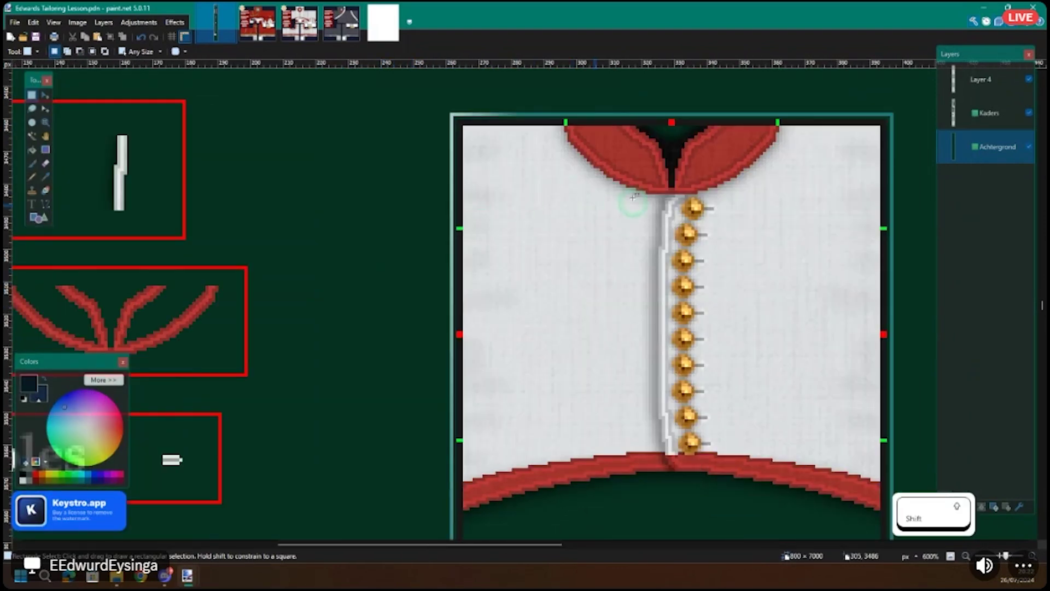
pyautogui.moveTo(627, 192); pyautogui.dragTo(667, 408)
pyautogui.scroll(-2, 668, 402)
pyautogui.press('Escape')
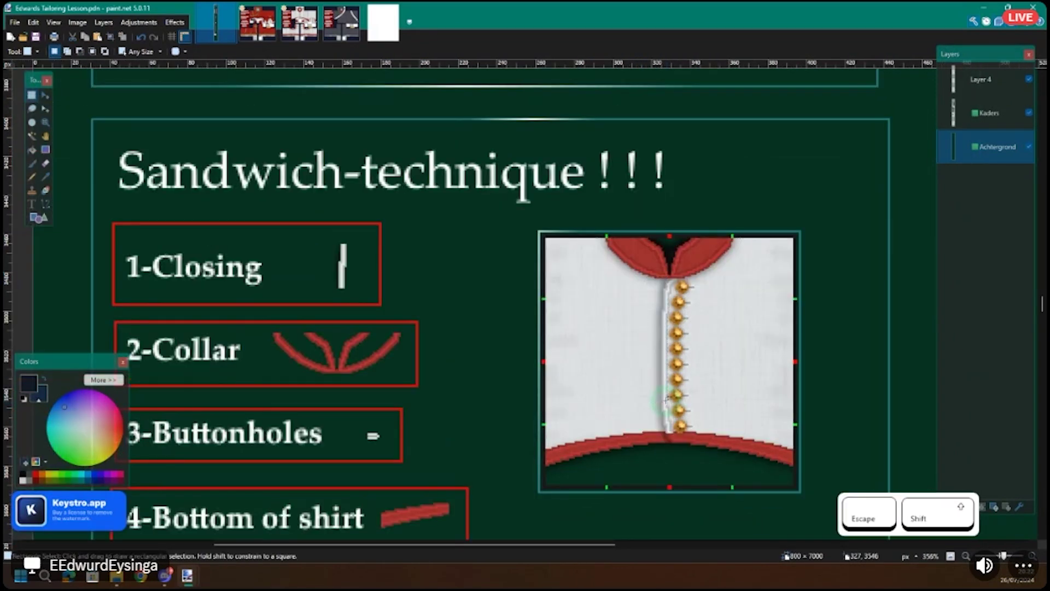
# Step: Examine the red collar of the example jacket at pixel level, including its lighter border, darker seams and the neck opening
pyautogui.keyDown('shift'); pyautogui.scroll(3, 666, 401); pyautogui.keyUp('shift')
pyautogui.keyDown('shift'); pyautogui.scroll(-5, 415, 356); pyautogui.keyUp('shift')
pyautogui.keyDown('ctrl'); pyautogui.scroll(8, 431, 347); pyautogui.keyUp('ctrl')
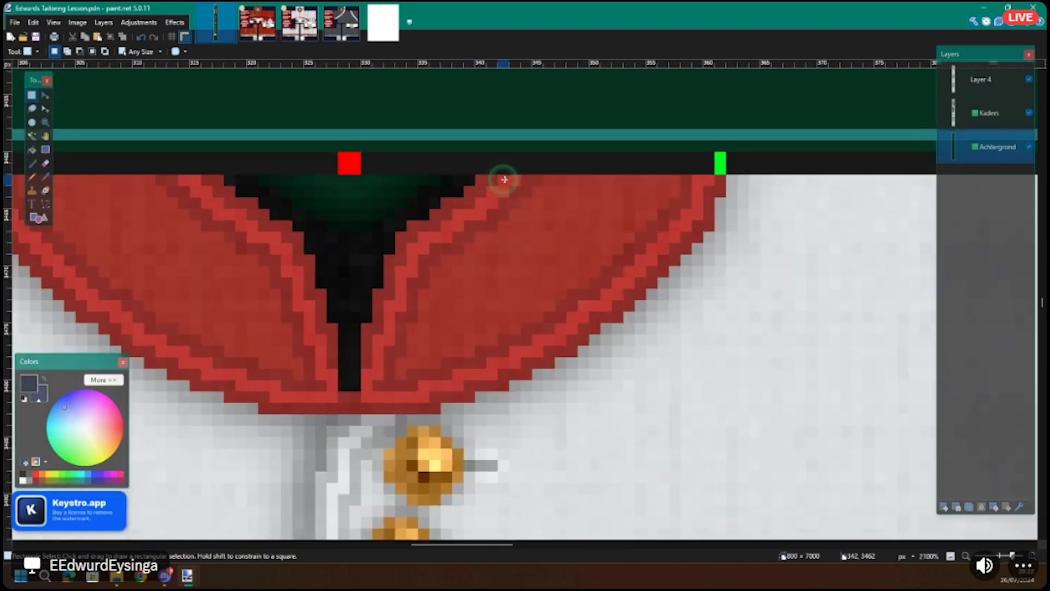
pyautogui.keyDown('shift'); pyautogui.scroll(3, 551, 204); pyautogui.keyUp('shift')
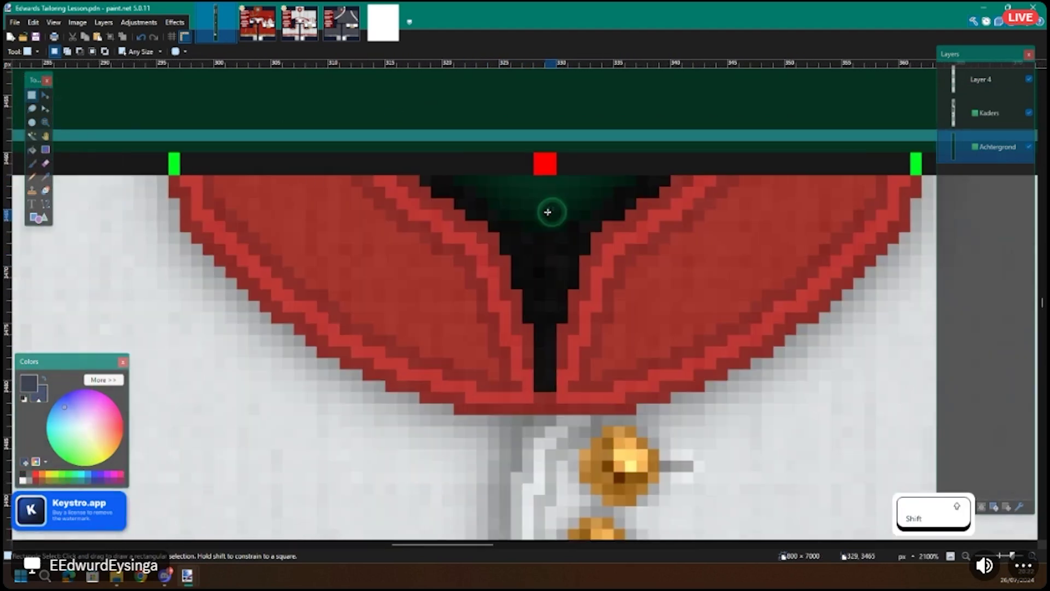
pyautogui.keyDown('ctrl'); pyautogui.scroll(-7, 559, 243); pyautogui.keyUp('ctrl')
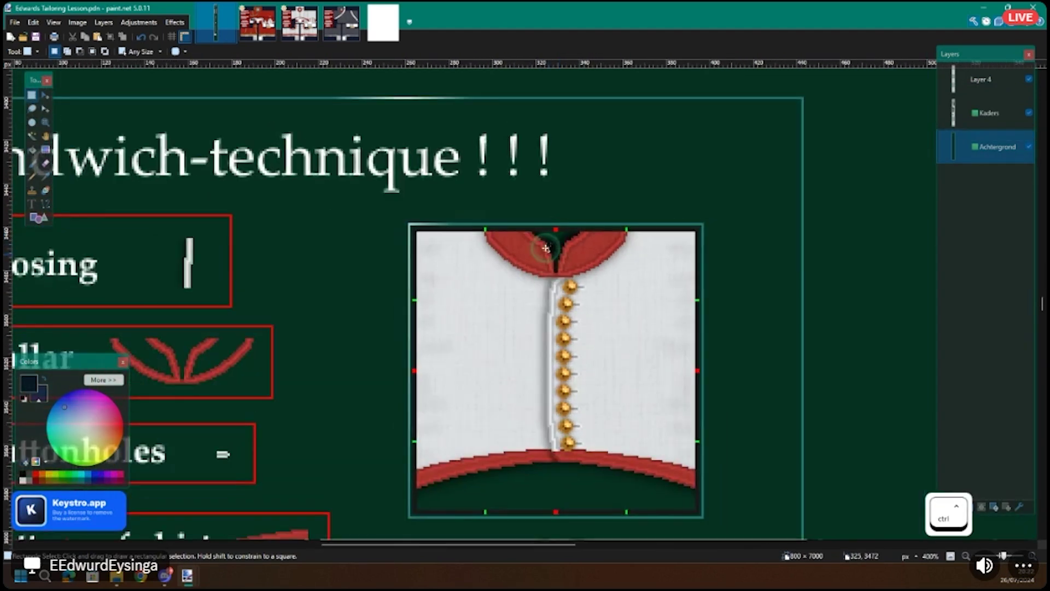
pyautogui.keyDown('ctrl'); pyautogui.scroll(2, 537, 309); pyautogui.keyUp('ctrl')
pyautogui.keyDown('ctrl'); pyautogui.scroll(4, 538, 310); pyautogui.keyUp('ctrl')
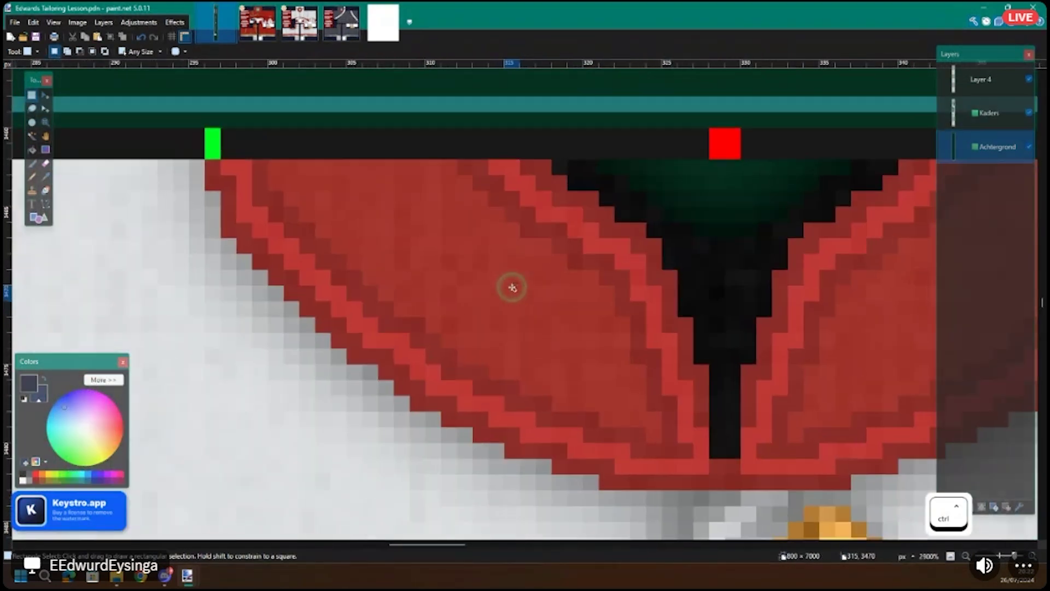
# Step: On the Kaders layer, sample the red inside the left collar half and flood-fill the collar's lighter border with it at 17% tolerance
pyautogui.press('k')
pyautogui.press('f')
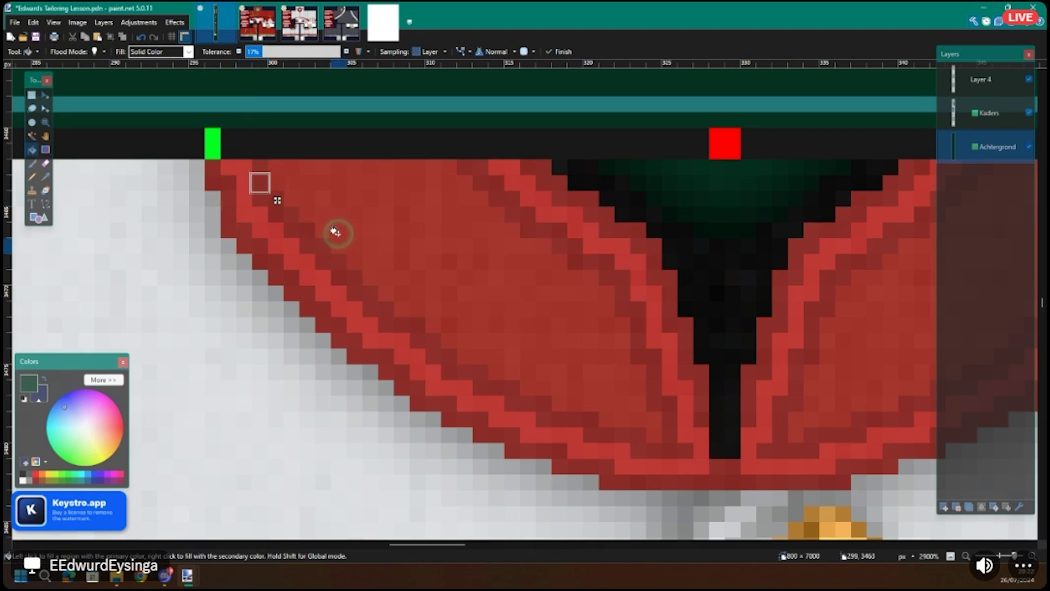
pyautogui.press('k')
pyautogui.hotkey('alt', 'pageup')
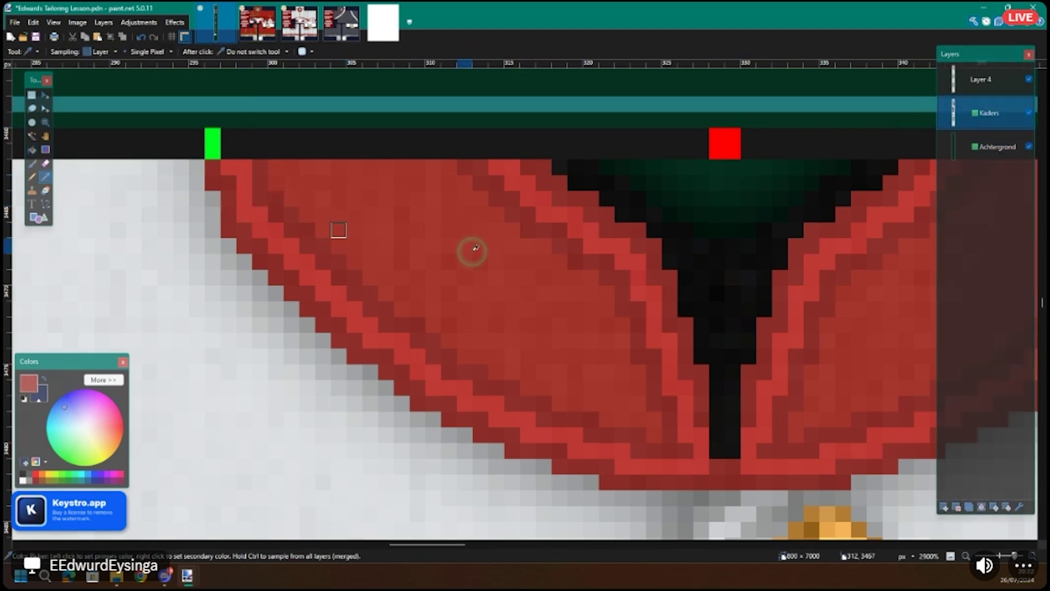
pyautogui.click(313, 192)
pyautogui.press('f')
pyautogui.click(262, 212)
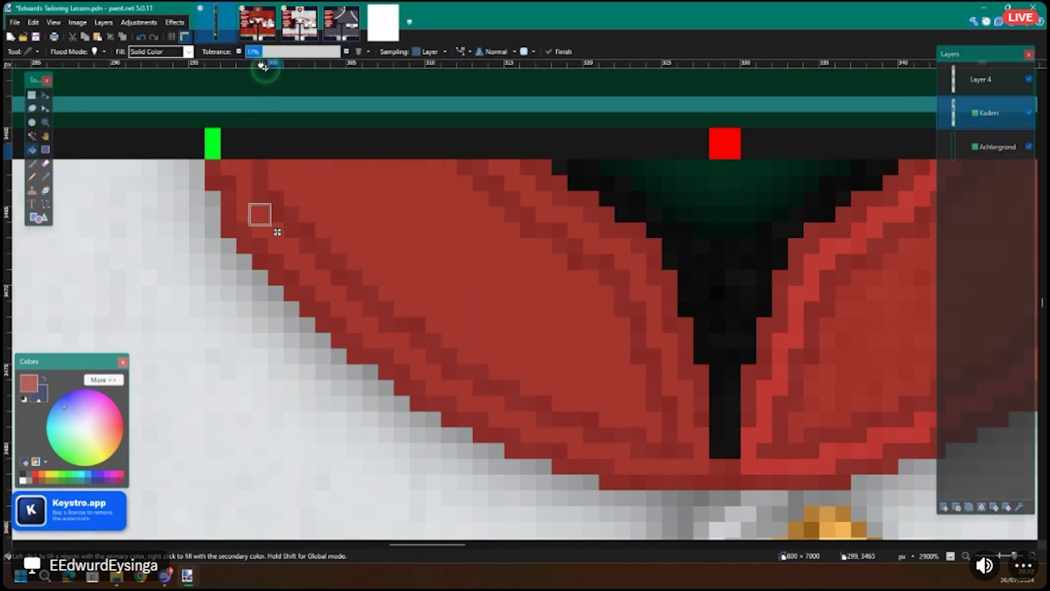
# Step: Try the collar fill at 47% tolerance, and undo the fills on the collar
pyautogui.moveTo(277, 58); pyautogui.dragTo(288, 59)
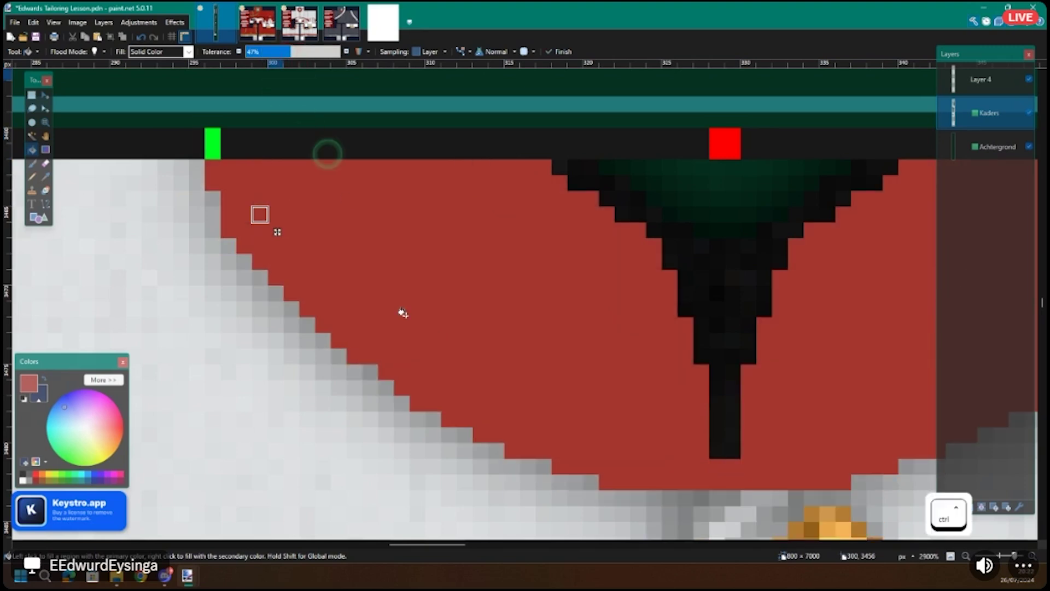
pyautogui.press('Escape')
pyautogui.scroll(-6, 429, 340)
pyautogui.scroll(-3, 416, 344)
pyautogui.hotkey('ctrl', 'z')
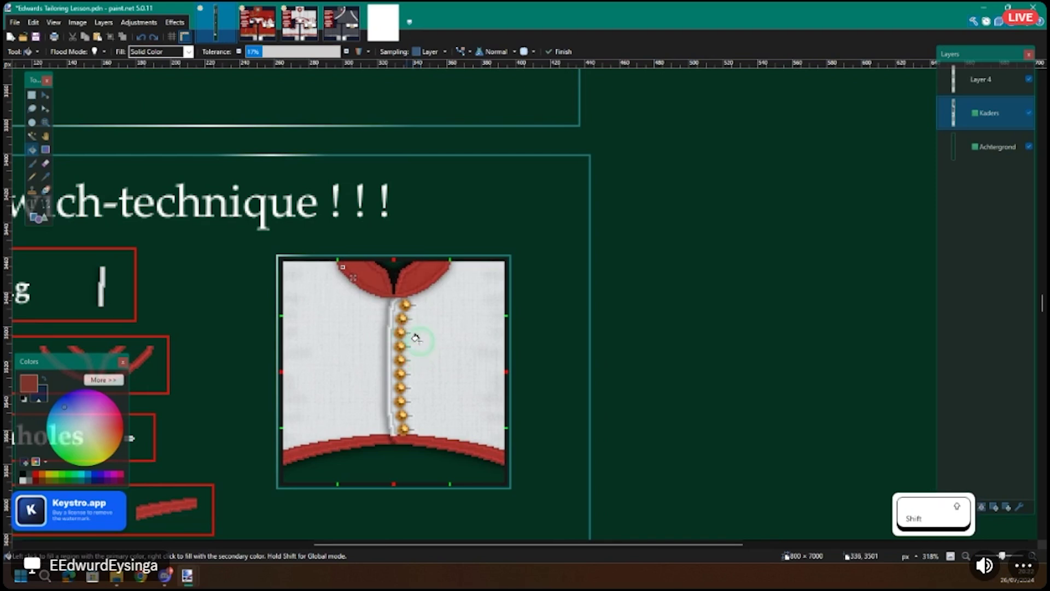
pyautogui.scroll(5, 416, 338)
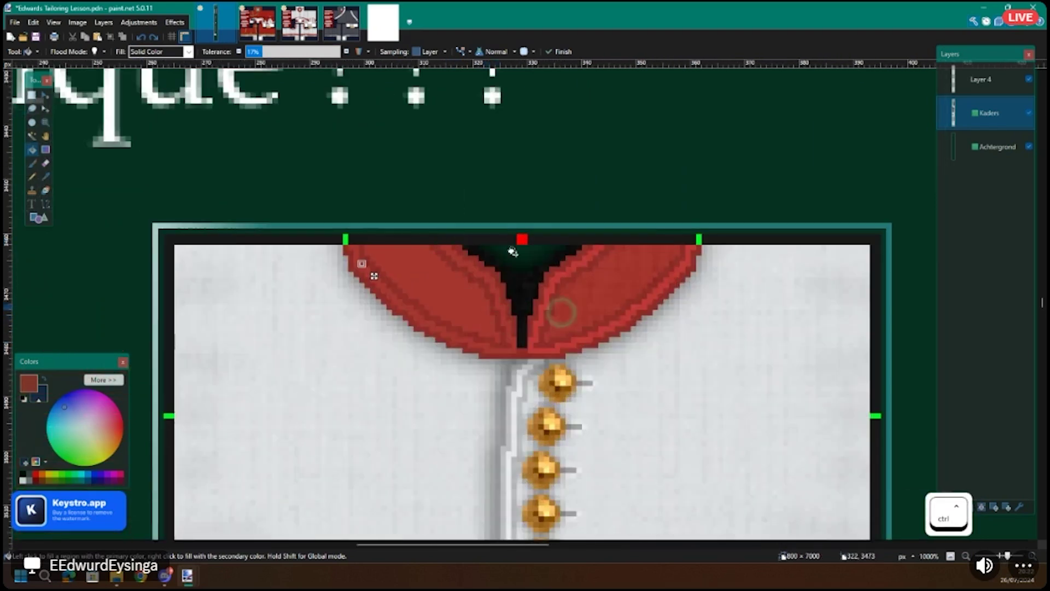
pyautogui.scroll(5, 440, 256)
pyautogui.hotkey('ctrl', 'z')
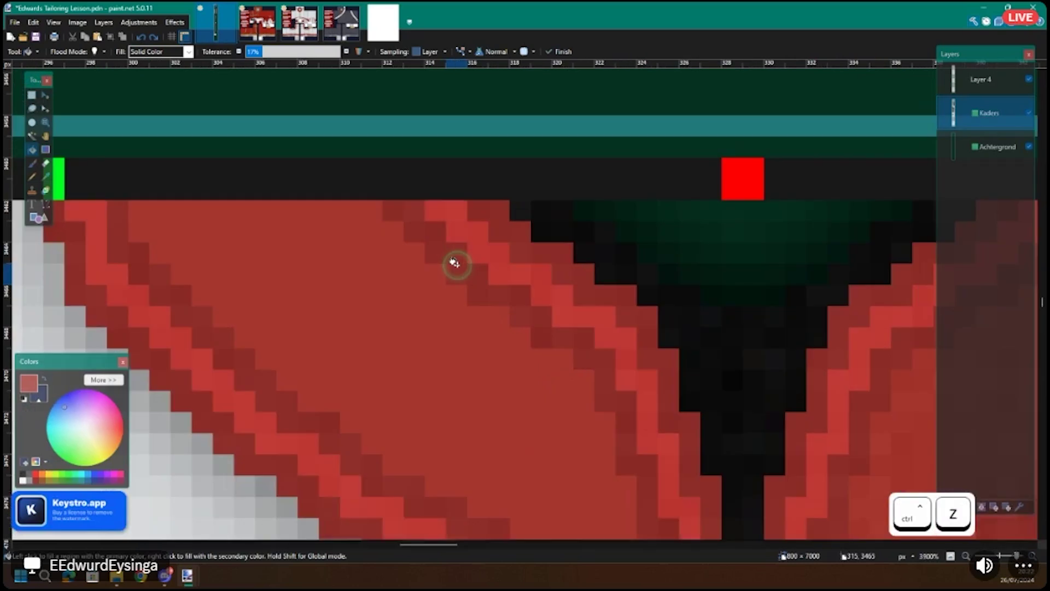
# Step: Examine the left collar half's seam pixels, marking the dark line beside the lighter inner border with small rectangular selections
pyautogui.scroll(-4, 457, 263)
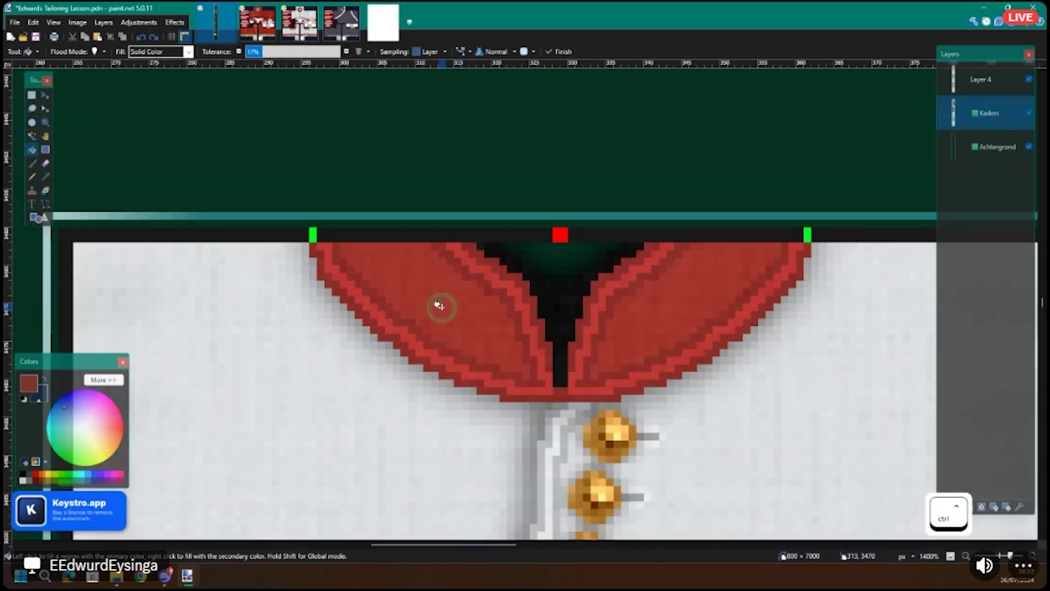
pyautogui.scroll(5, 450, 241)
pyautogui.press('s')
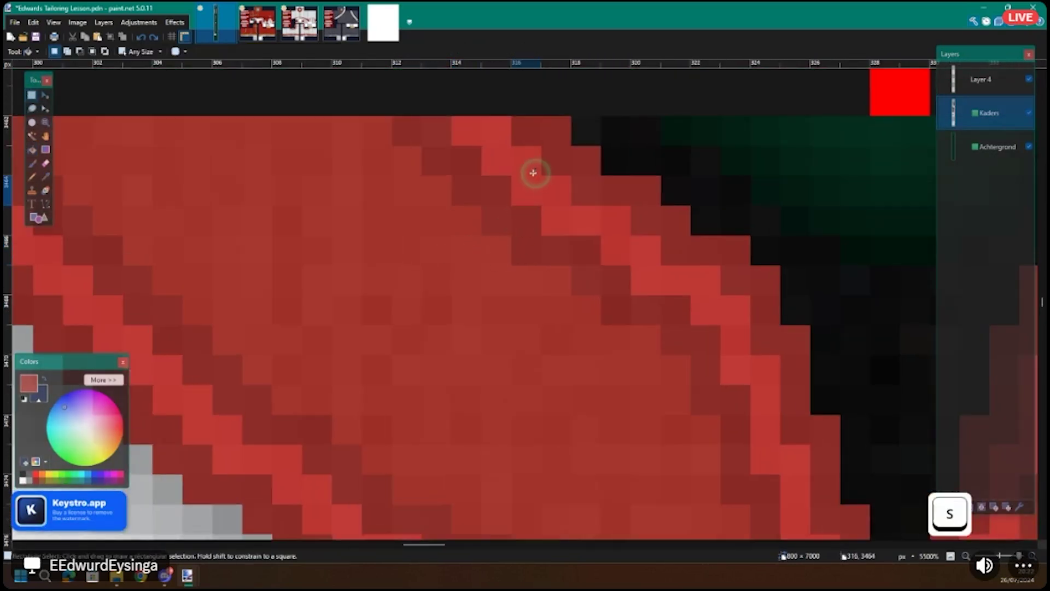
pyautogui.moveTo(333, 267); pyautogui.dragTo(480, 354)
pyautogui.moveTo(504, 244); pyautogui.dragTo(556, 218)
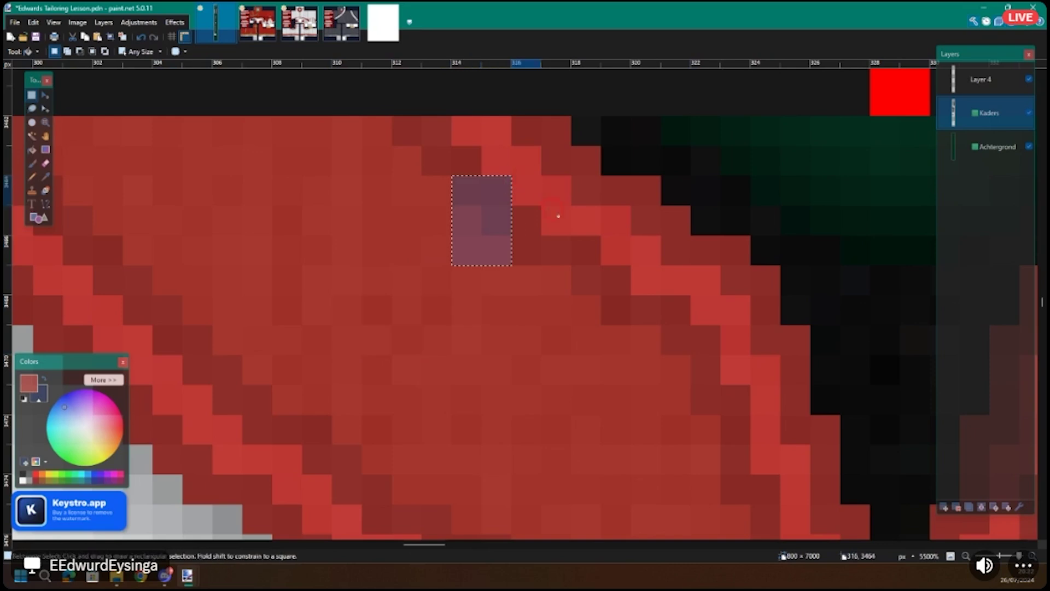
pyautogui.scroll(-4, 499, 251)
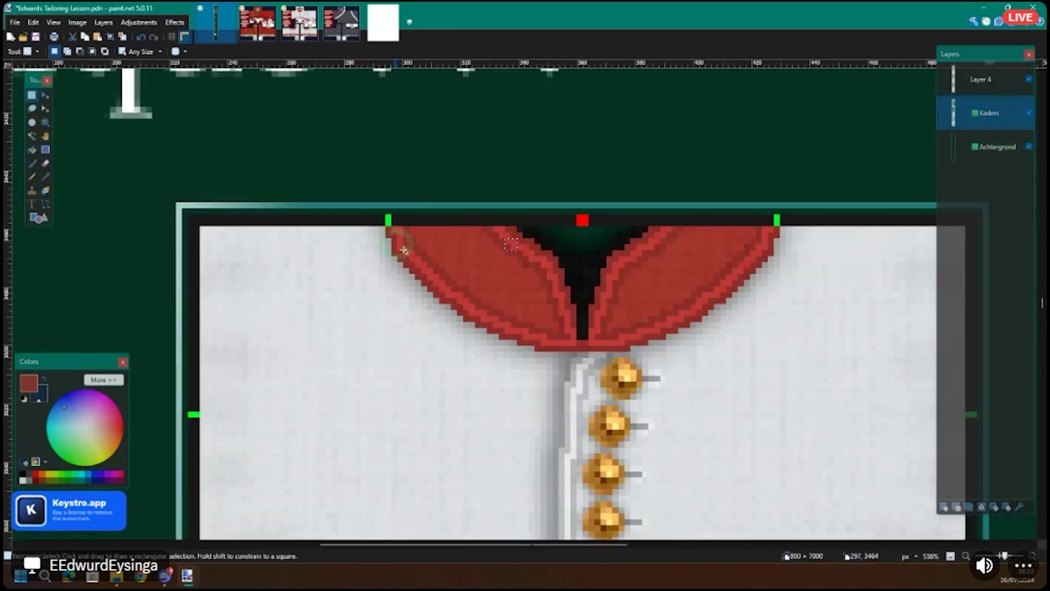
# Step: Examine the buttonhole beside a middle jacket button, marking its highlight pixels with a 1 × 3 pixel selection and clearing it
pyautogui.scroll(-6, 399, 248)
pyautogui.hscroll(-5, 346, 362)
pyautogui.scroll(-2, 345, 362)
pyautogui.hscroll(8, 329, 241)
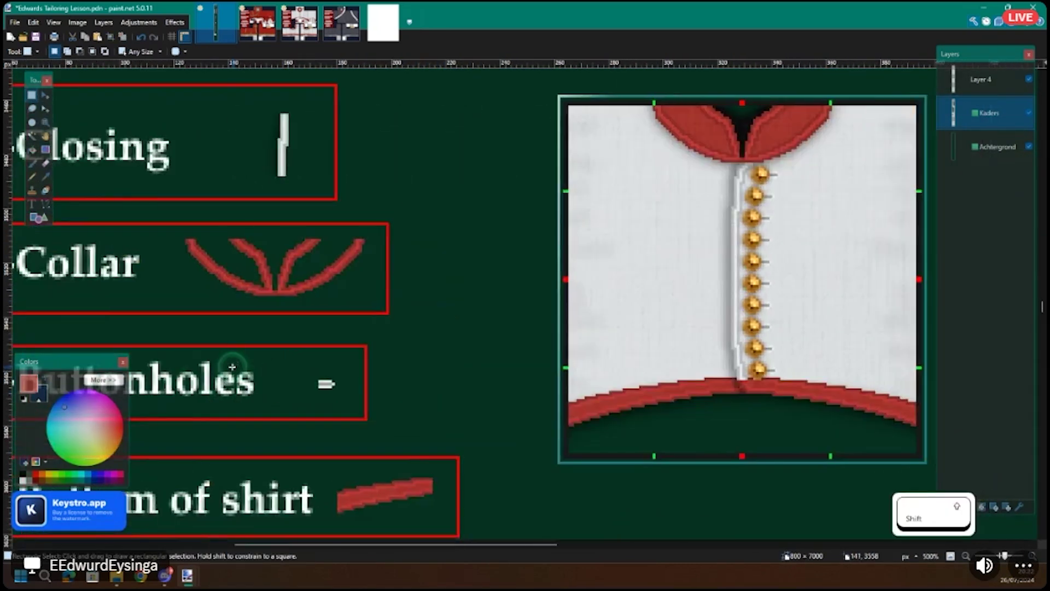
pyautogui.scroll(5, 317, 240)
pyautogui.scroll(3, 434, 246)
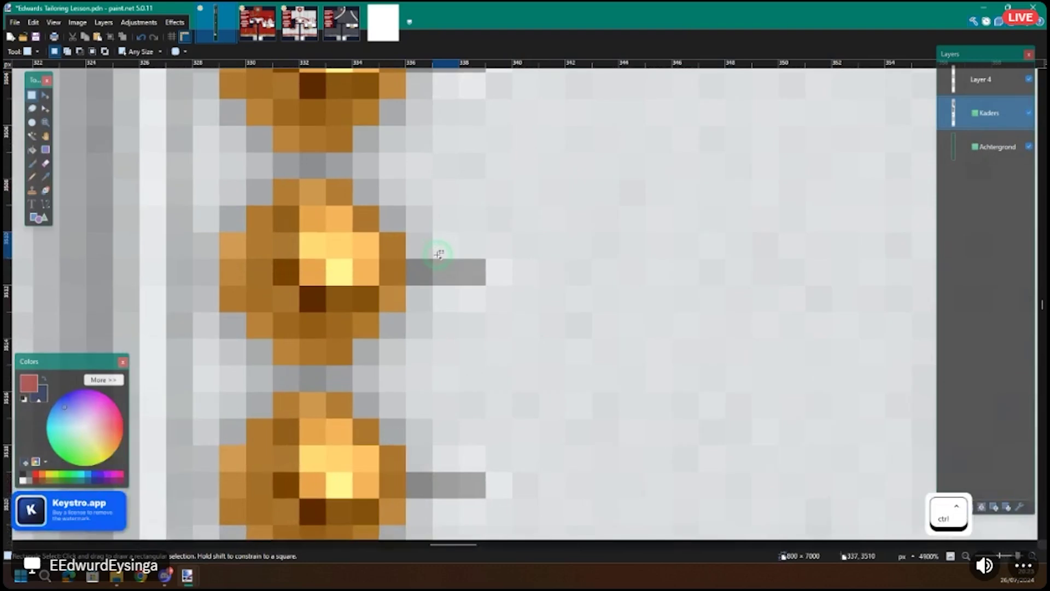
pyautogui.scroll(-2, 447, 265)
pyautogui.scroll(5, 438, 274)
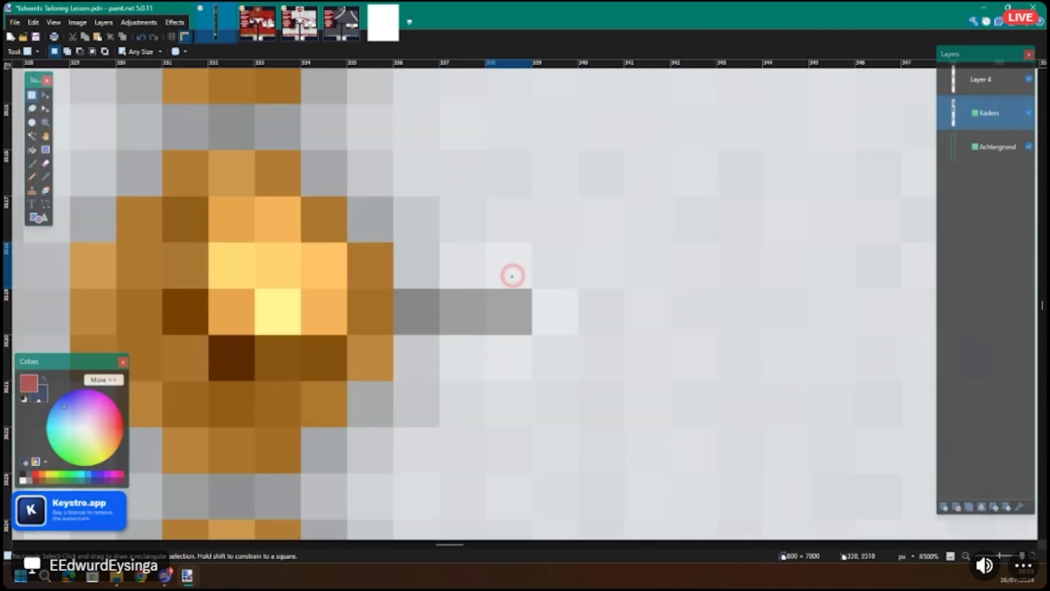
pyautogui.moveTo(547, 222); pyautogui.dragTo(548, 222)
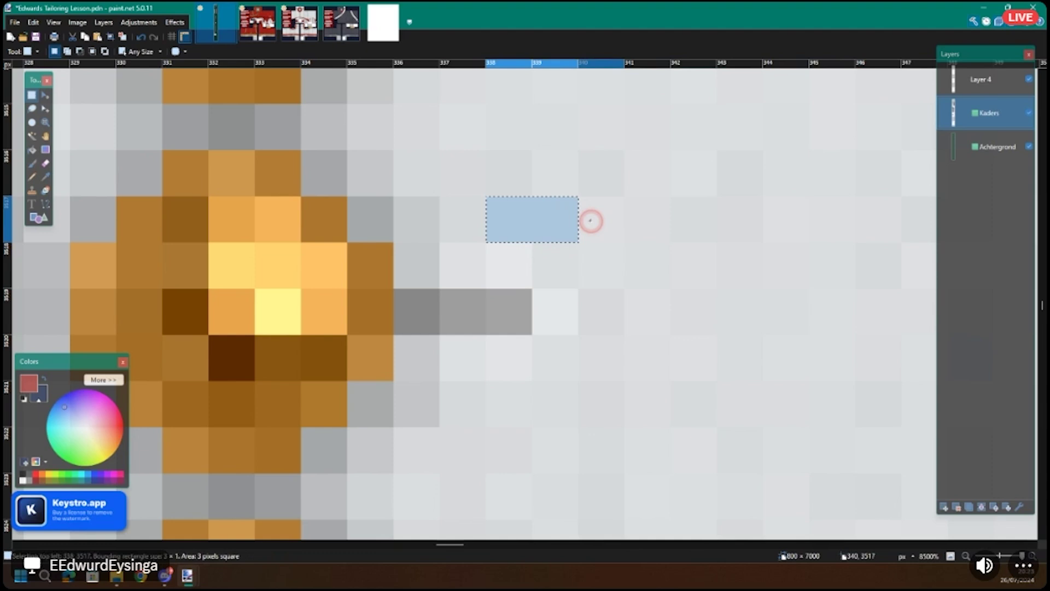
pyautogui.moveTo(504, 279); pyautogui.dragTo(505, 351)
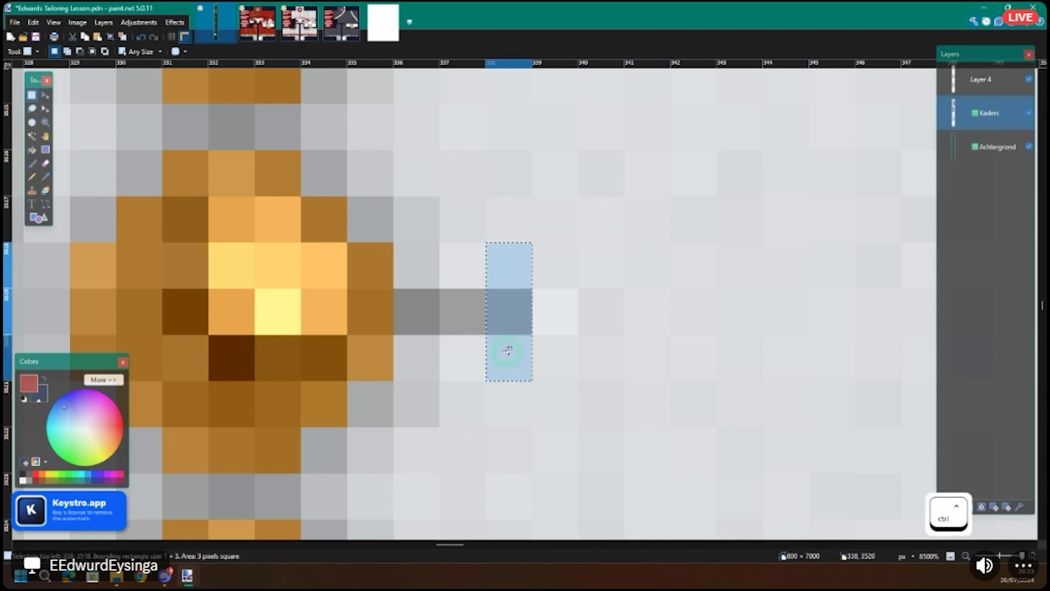
pyautogui.press('Escape')
pyautogui.scroll(-5, 485, 327)
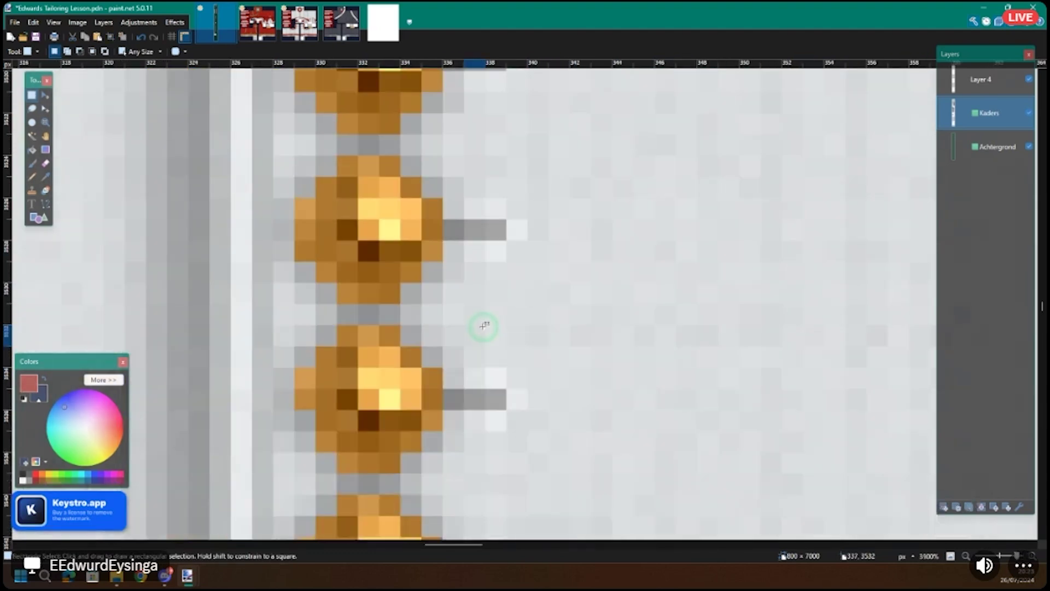
# Step: Compare the 3-Buttonholes sample with the jacket, marking one whole buttonhole with a 4 × 3 pixel selection and clearing it
pyautogui.scroll(-4, 484, 326)
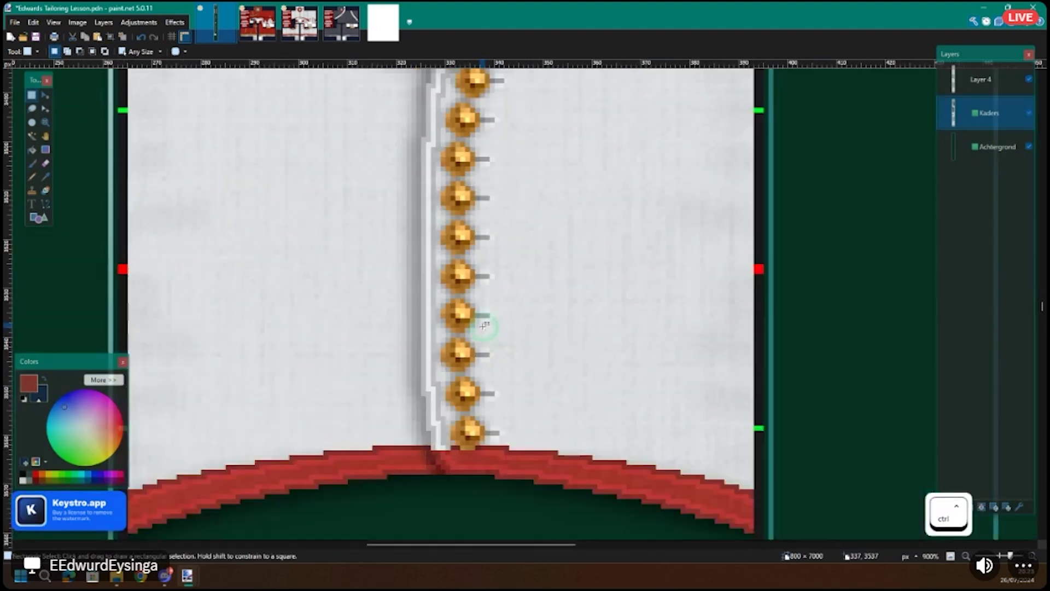
pyautogui.hscroll(-3, 485, 327)
pyautogui.scroll(-2, 485, 327)
pyautogui.scroll(-1, 483, 327)
pyautogui.scroll(-2, 467, 367)
pyautogui.hscroll(-2, 466, 366)
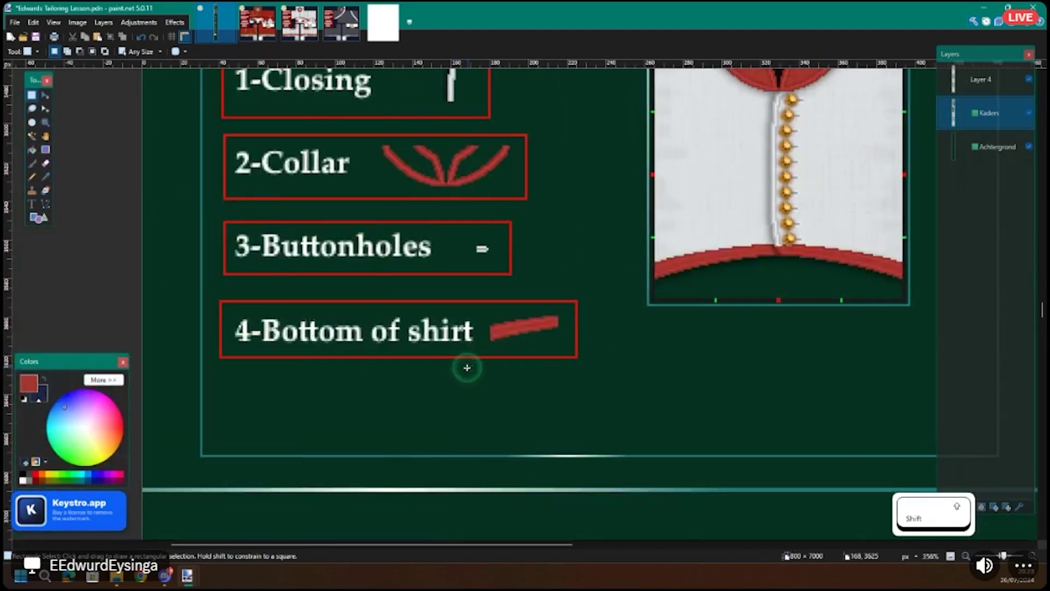
pyautogui.scroll(3, 466, 368)
pyautogui.scroll(10, 462, 181)
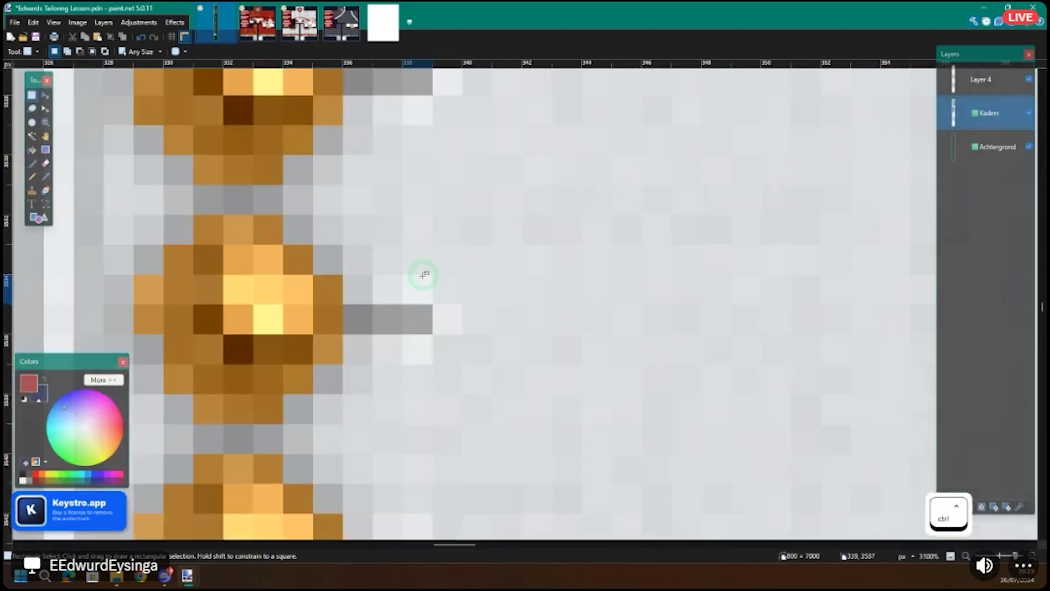
pyautogui.moveTo(413, 292); pyautogui.dragTo(481, 312)
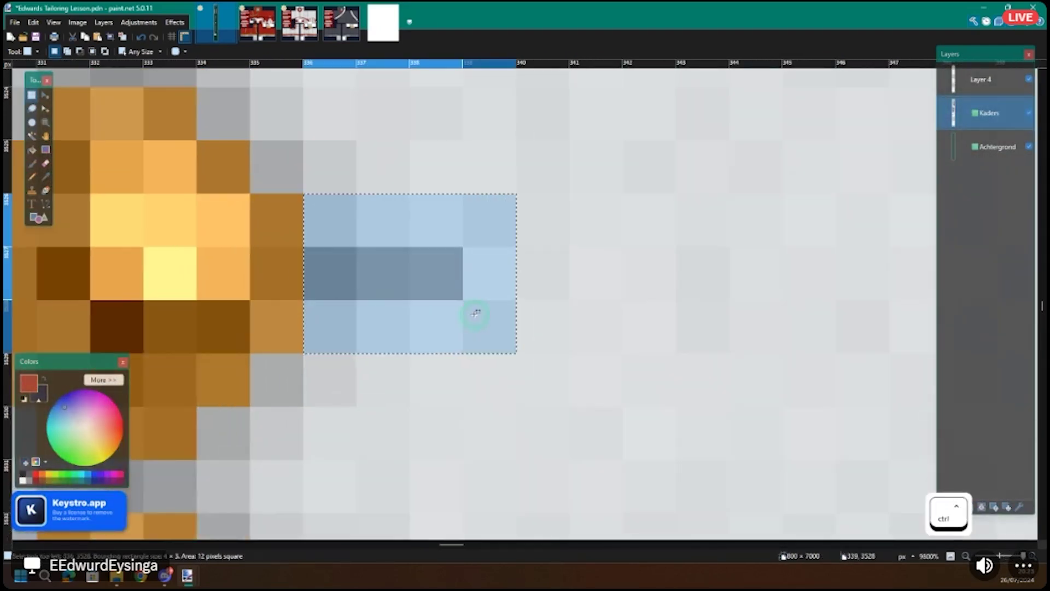
pyautogui.scroll(-10, 475, 313)
pyautogui.press('Escape')
pyautogui.scroll(2, 472, 315)
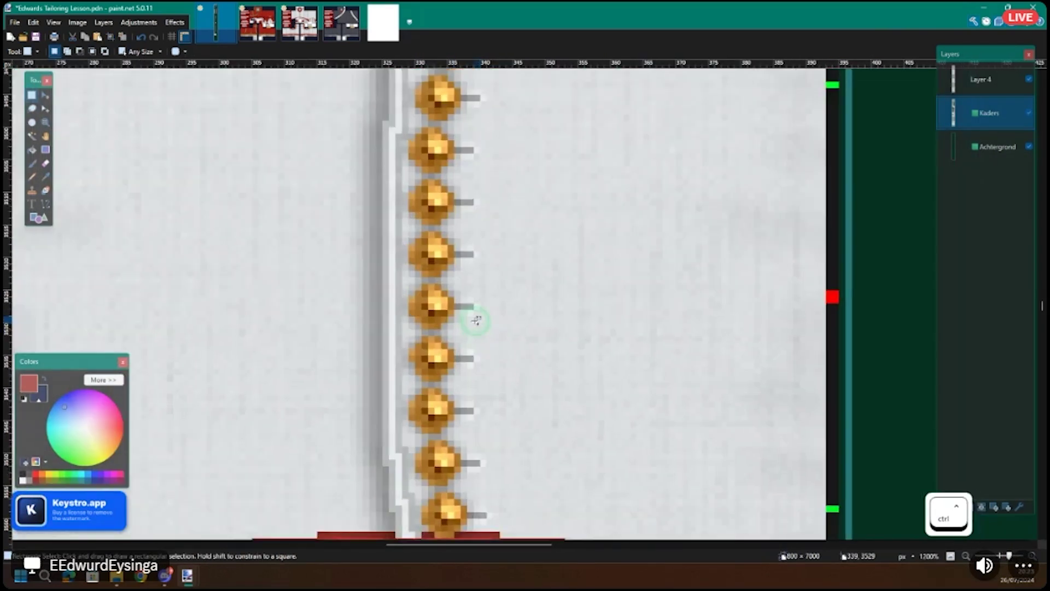
# Step: Examine the red bottom edge of the example shirt, marking its inner band with a 9 × 2 pixel selection and its height with a 1 × 6 one
pyautogui.scroll(-4, 470, 317)
pyautogui.hscroll(-5, 473, 319)
pyautogui.scroll(-3, 475, 321)
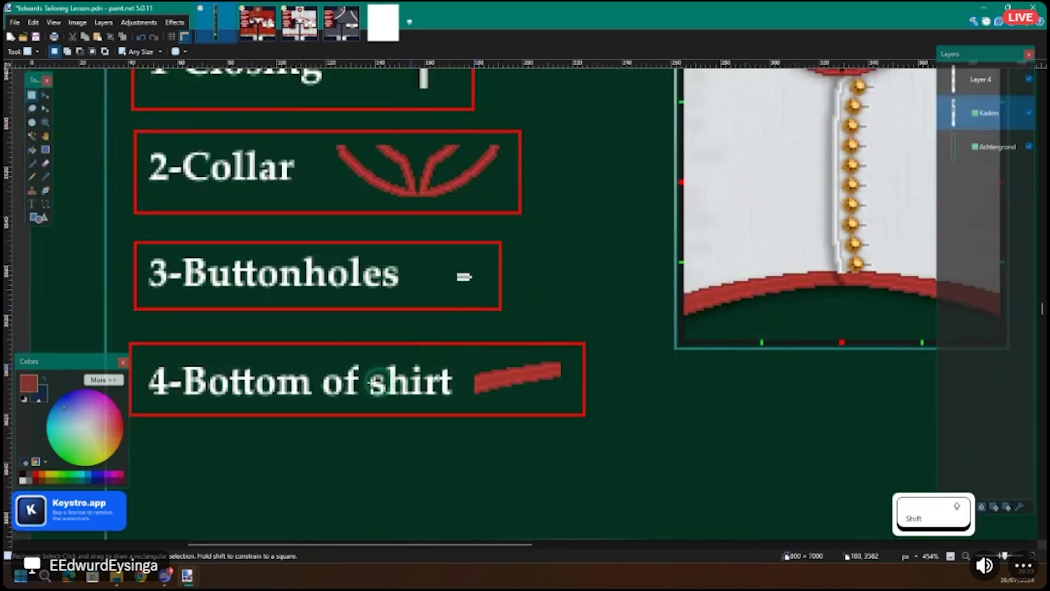
pyautogui.hscroll(5, 427, 370)
pyautogui.scroll(10, 355, 363)
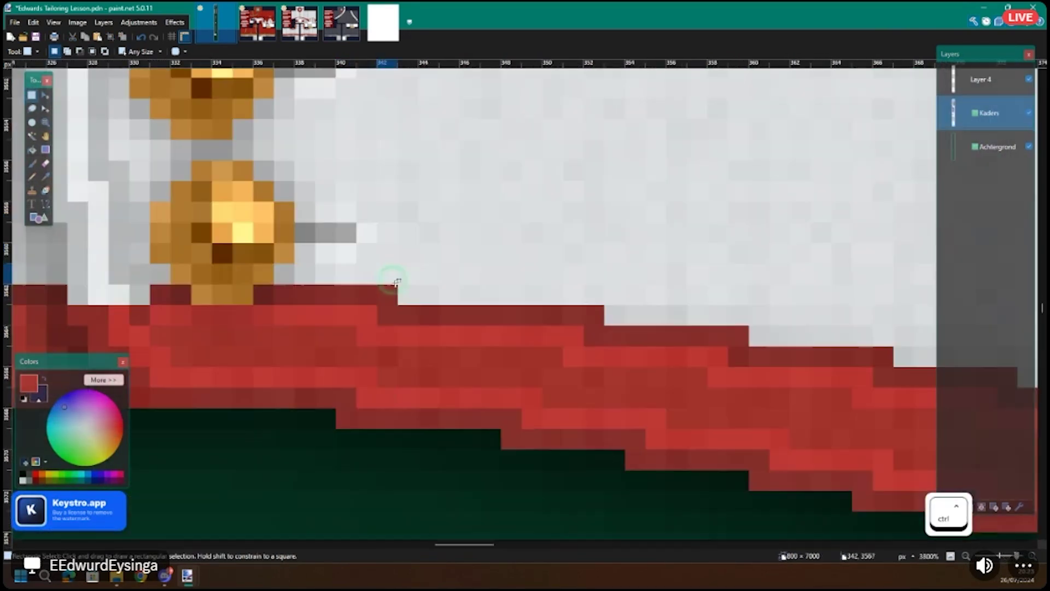
pyautogui.scroll(2, 415, 383)
pyautogui.moveTo(342, 312); pyautogui.dragTo(665, 343)
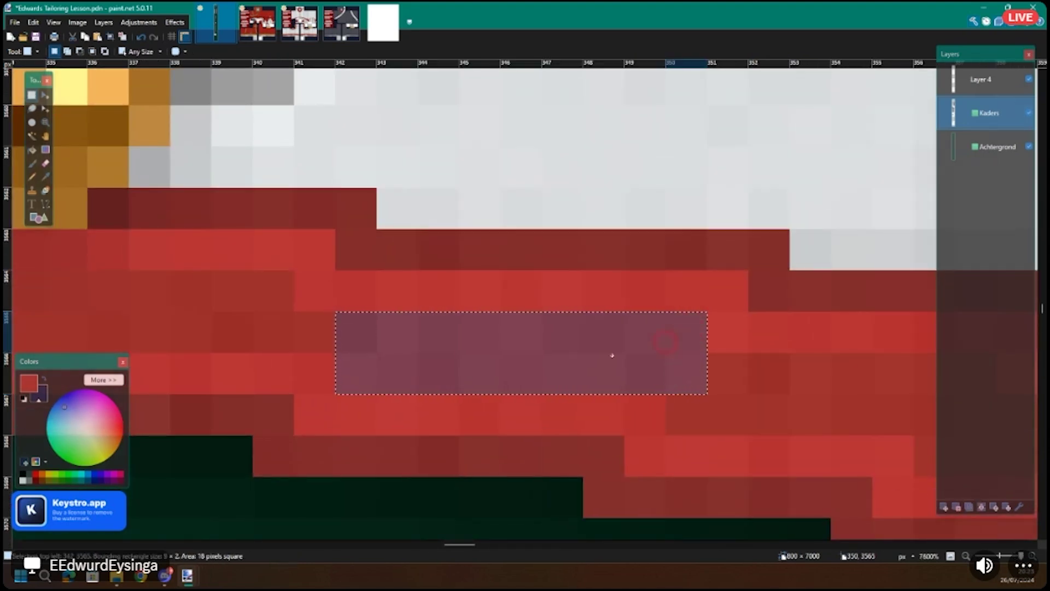
pyautogui.scroll(-3, 363, 375)
pyautogui.scroll(4, 363, 379)
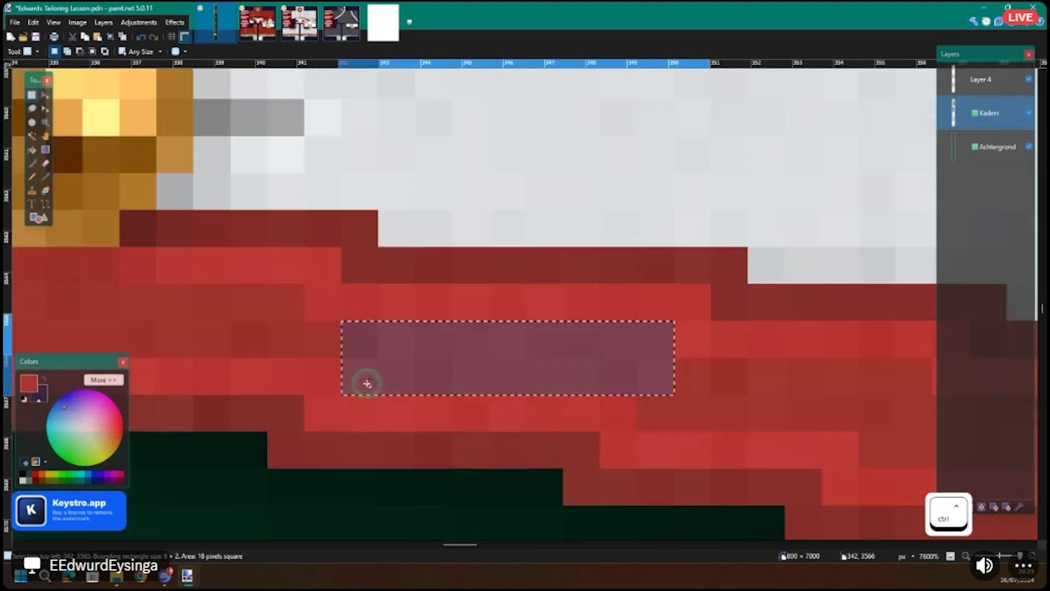
pyautogui.press('s')
pyautogui.moveTo(410, 405); pyautogui.dragTo(410, 457)
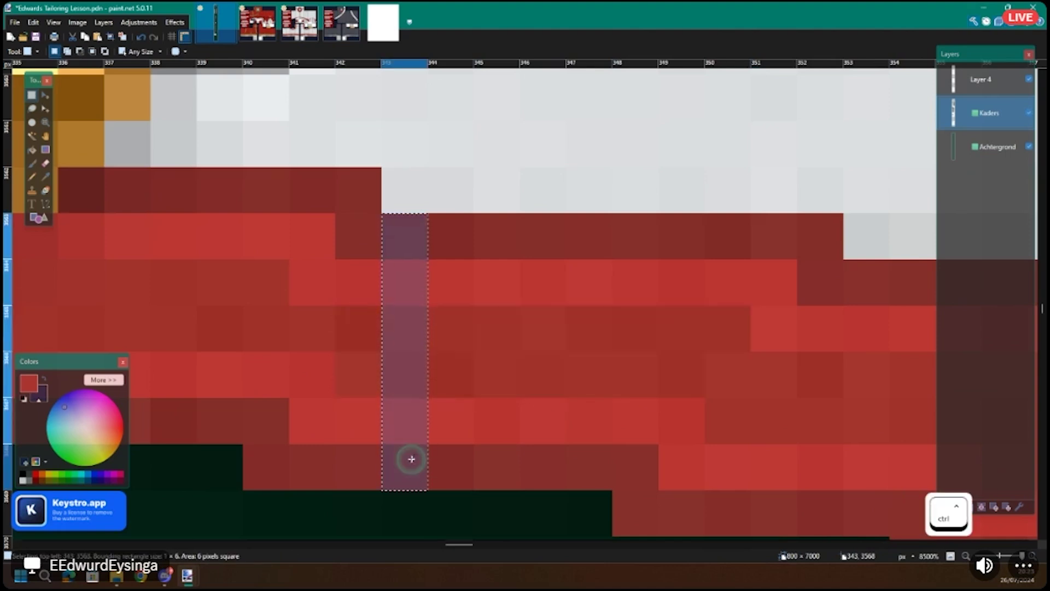
# Step: Clear the selection on the shirt's bottom edge and review the example shirt, the Sandwich-technique list and its 1-Closing sample
pyautogui.scroll(-5, 400, 457)
pyautogui.scroll(3, 410, 454)
pyautogui.scroll(-1, 432, 432)
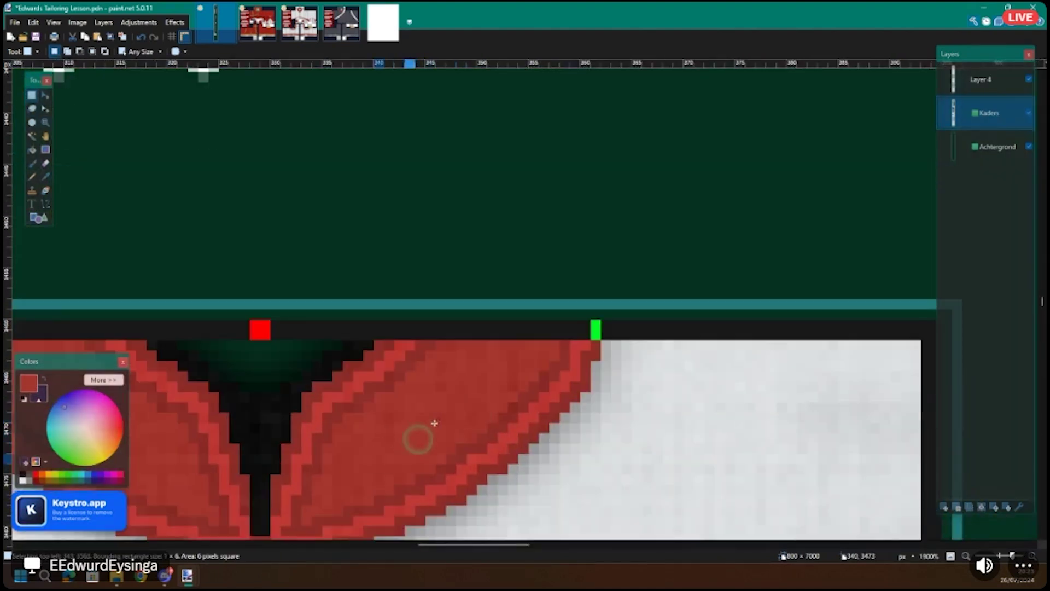
pyautogui.scroll(-8, 422, 384)
pyautogui.scroll(-2, 425, 382)
pyautogui.press('Escape')
pyautogui.press('shift')
pyautogui.scroll(-4, 426, 385)
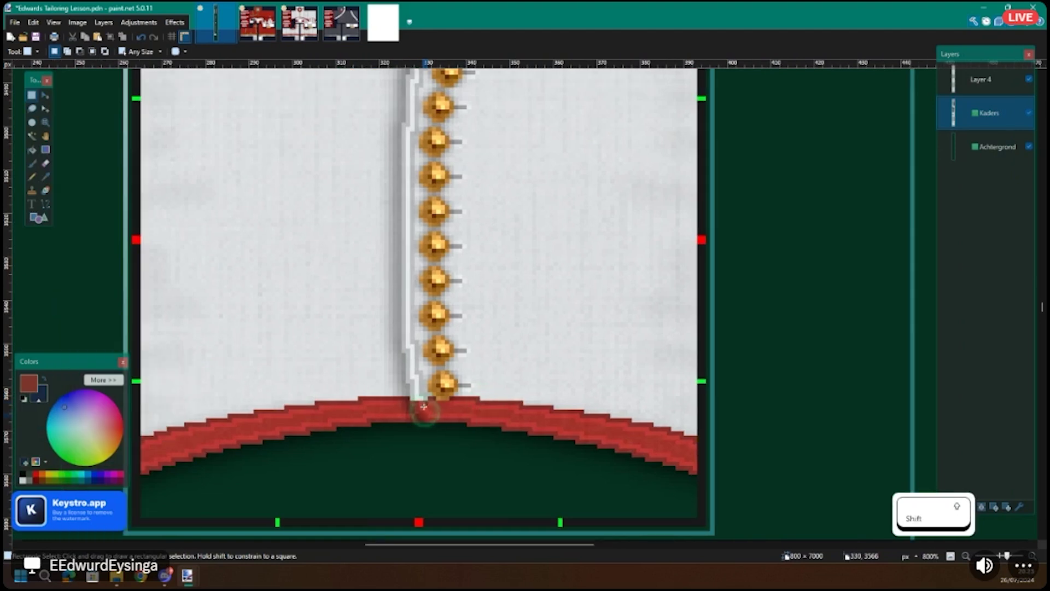
pyautogui.scroll(-6, 422, 374)
pyautogui.scroll(6, 448, 246)
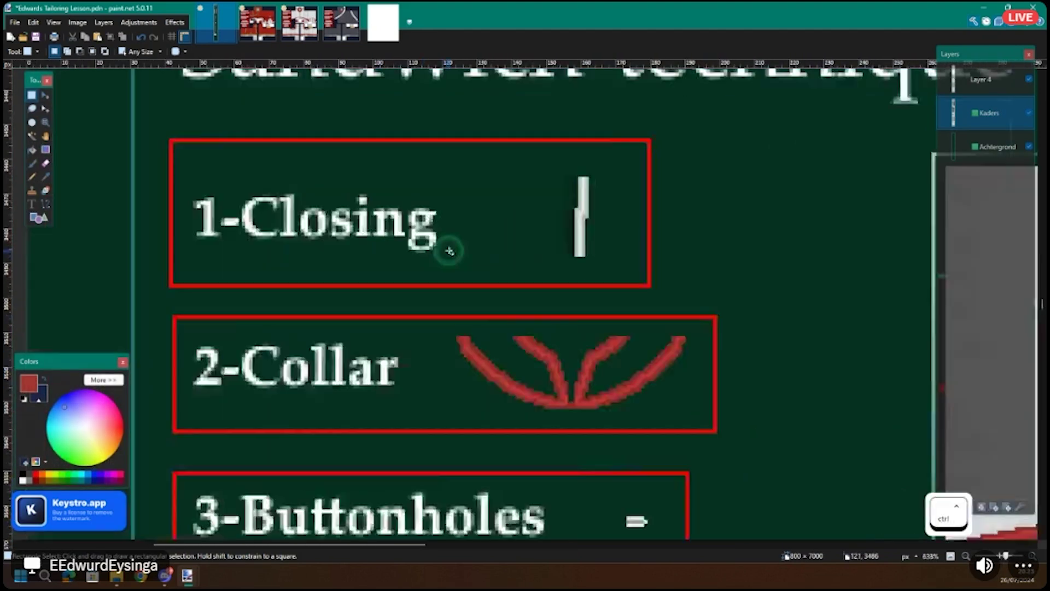
pyautogui.scroll(5, 480, 317)
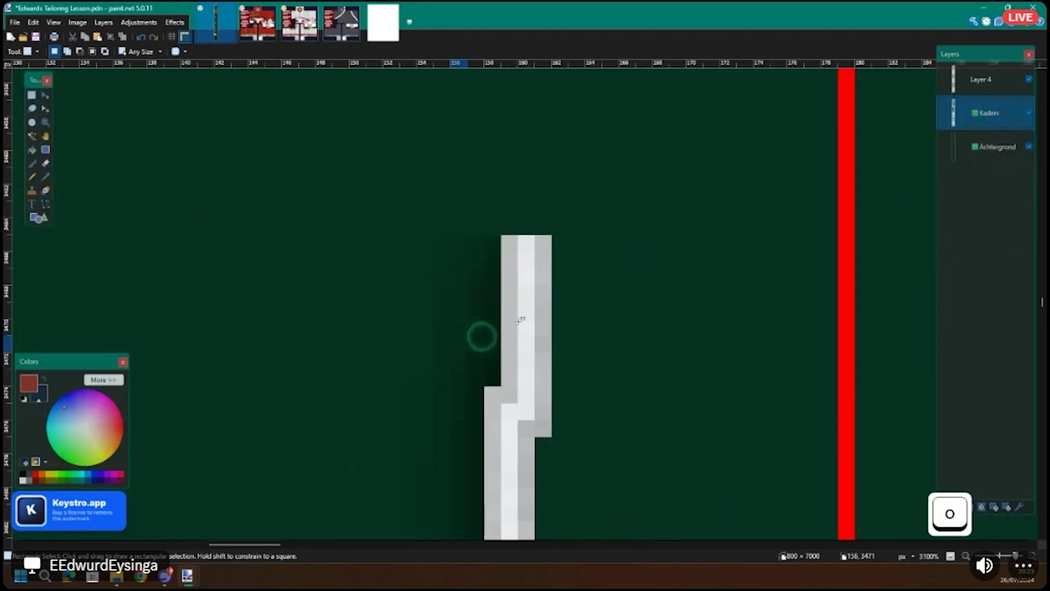
# Step: Draw a steep, slightly slanted red line about 2 pixels wide between the 1-Closing label and its white sample
pyautogui.press('o')
pyautogui.scroll(-3, 428, 307)
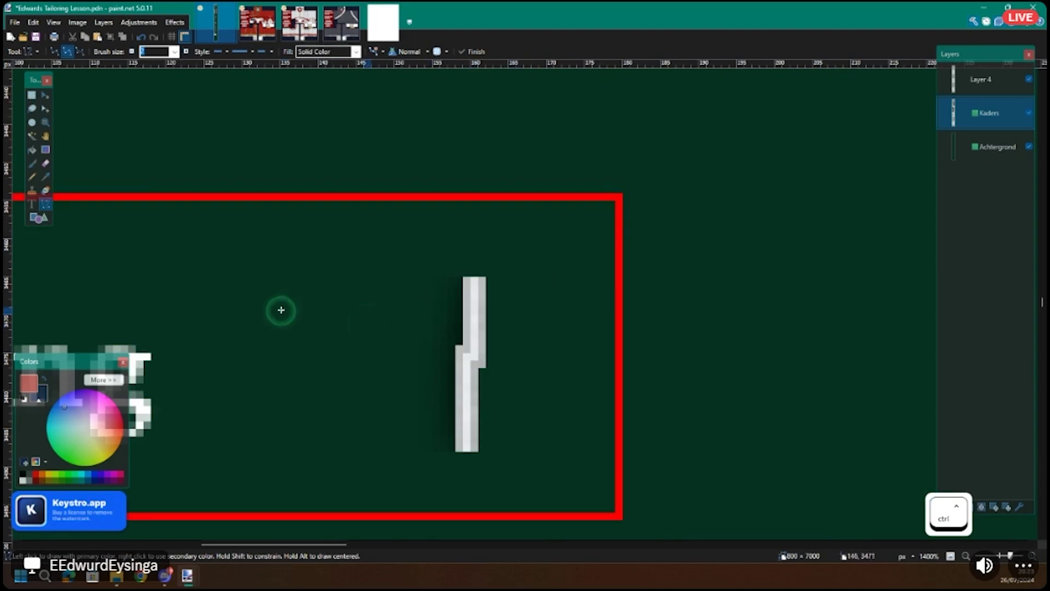
pyautogui.moveTo(323, 402); pyautogui.dragTo(306, 449)
pyautogui.scroll(4, 314, 357)
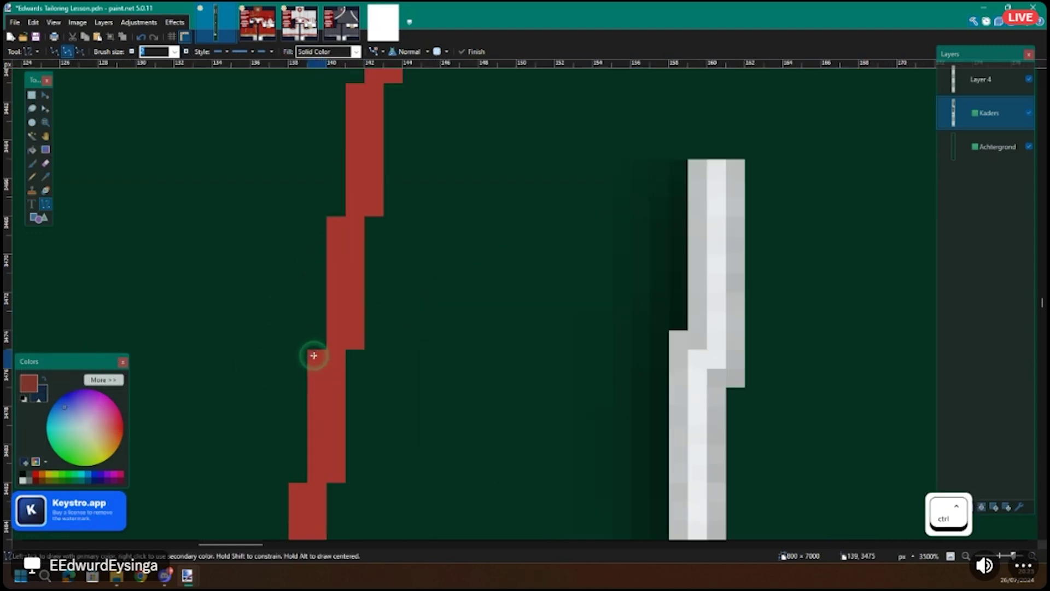
# Step: Sample the red of the drawn line and darken the colour to a value (V) of 57, hex 912F2A
pyautogui.press('k')
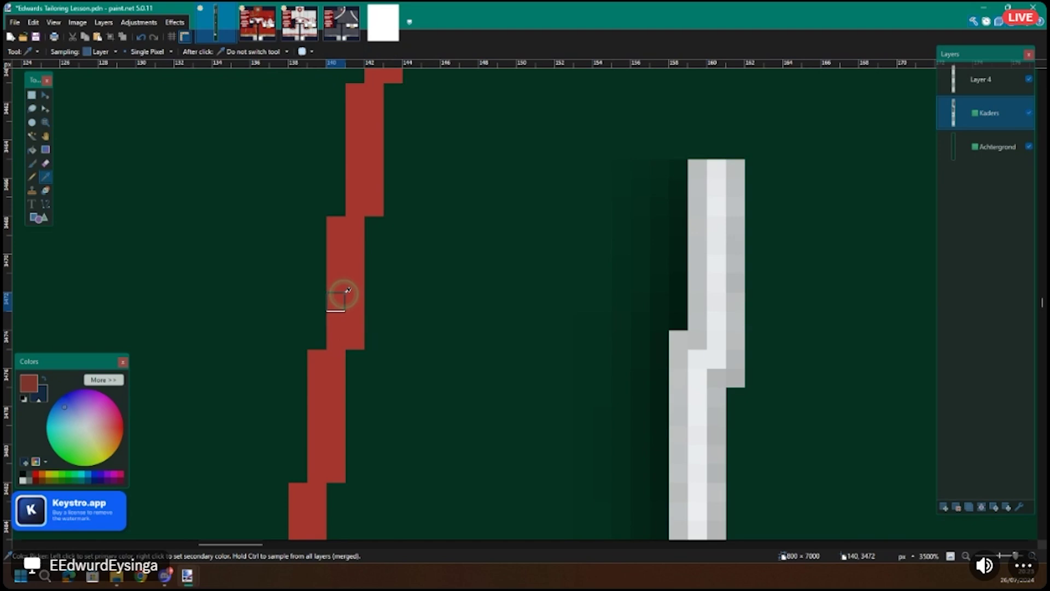
pyautogui.click(103, 380)
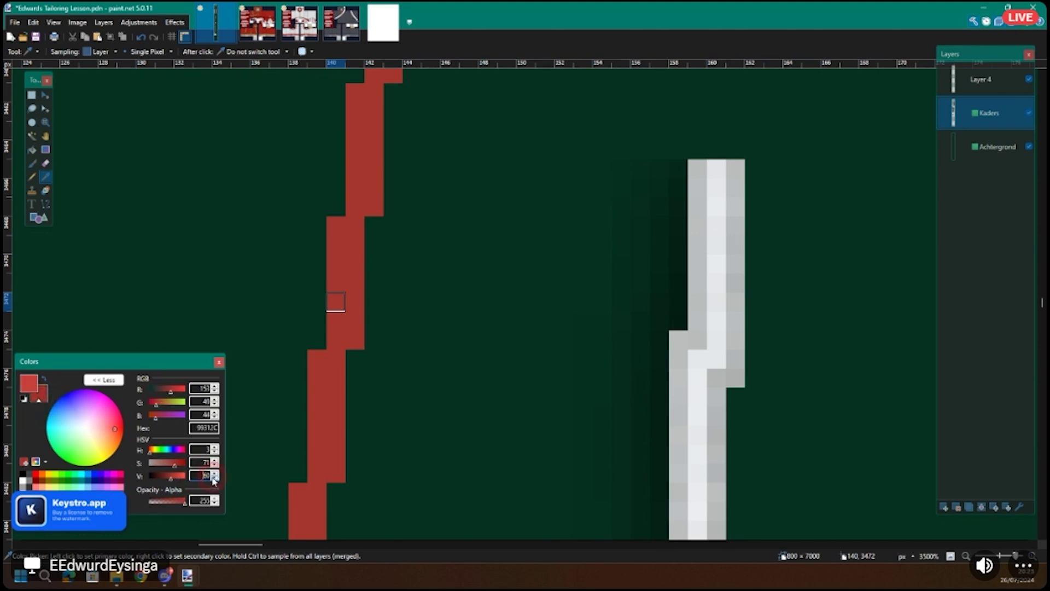
pyautogui.press('shift')
pyautogui.scroll(2, 412, 341)
pyautogui.hscroll(-2, 412, 341)
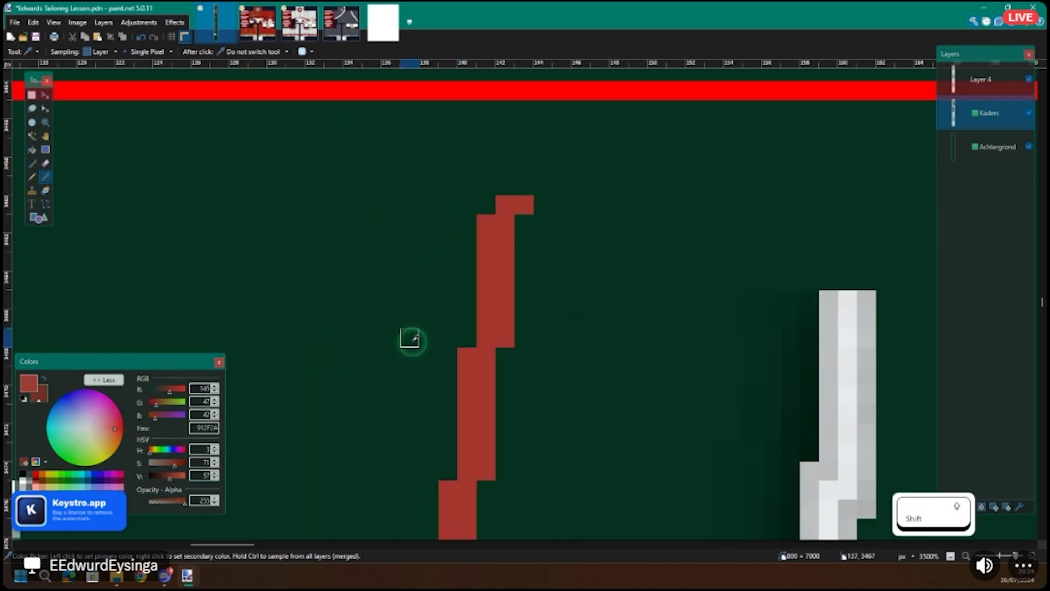
# Step: Pencil a dark red column along the line's top segment, undo the wrong fill, and fill the remaining line with lighter red
pyautogui.press('p')
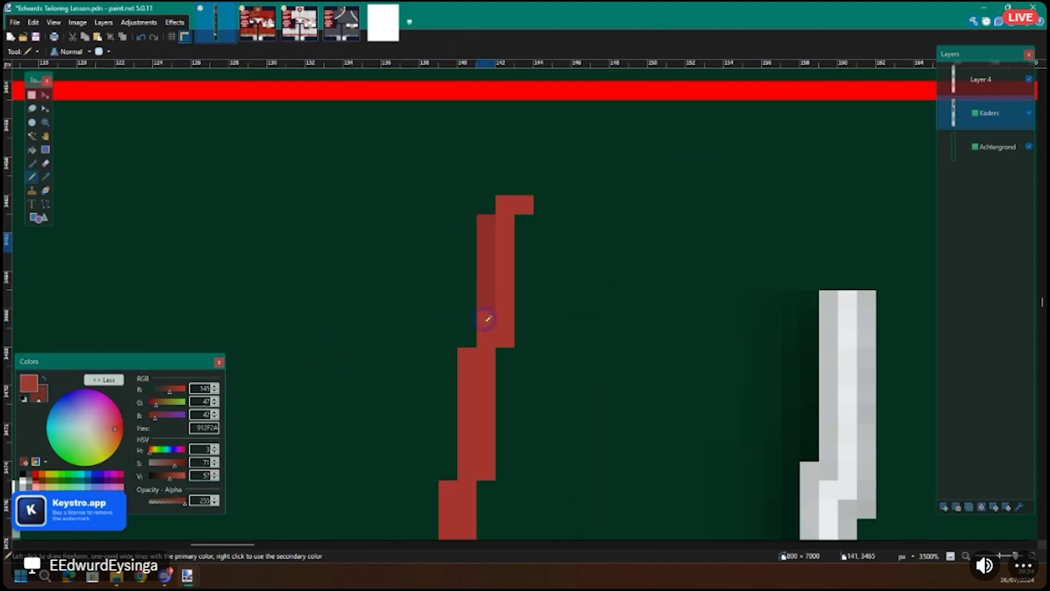
pyautogui.press('f')
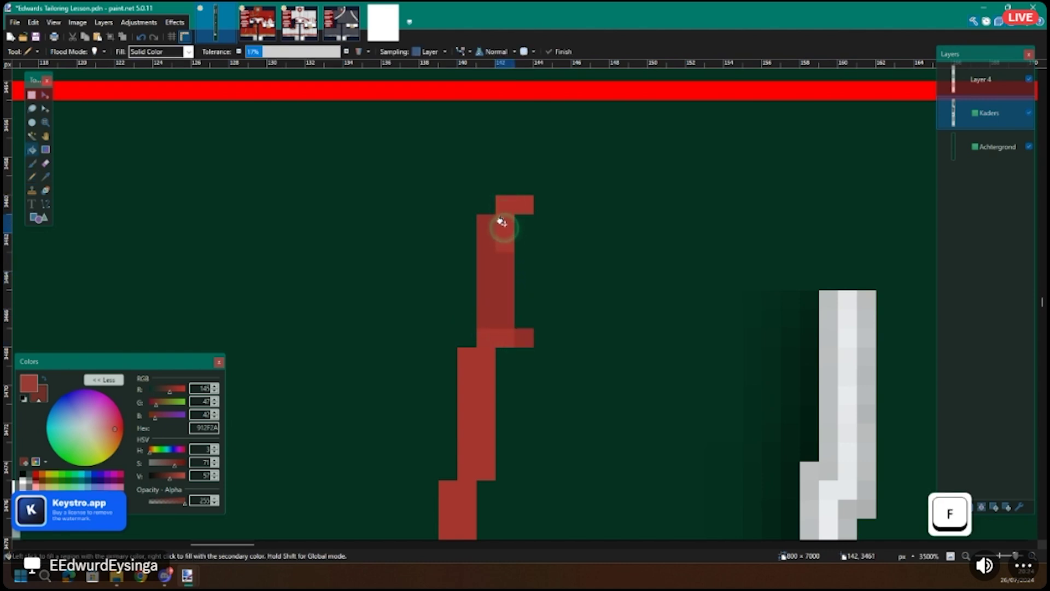
pyautogui.hotkey('ctrl', 'z')
pyautogui.click(510, 249)
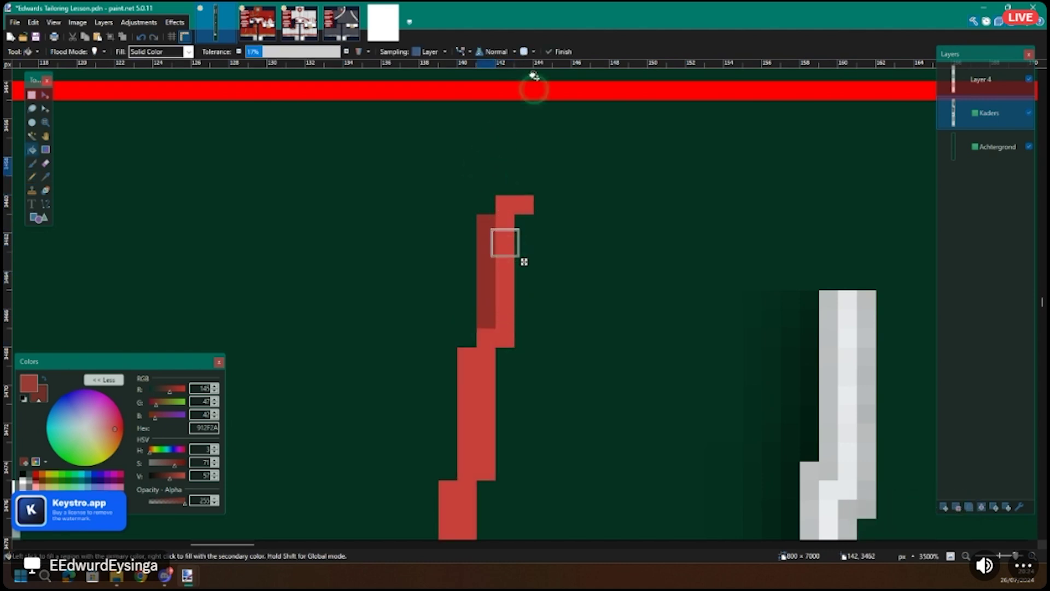
# Step: Complete the dark one-pixel borders on both sides of the line's top segment, leaving a light centre column
pyautogui.scroll(2, 495, 190)
pyautogui.press('p')
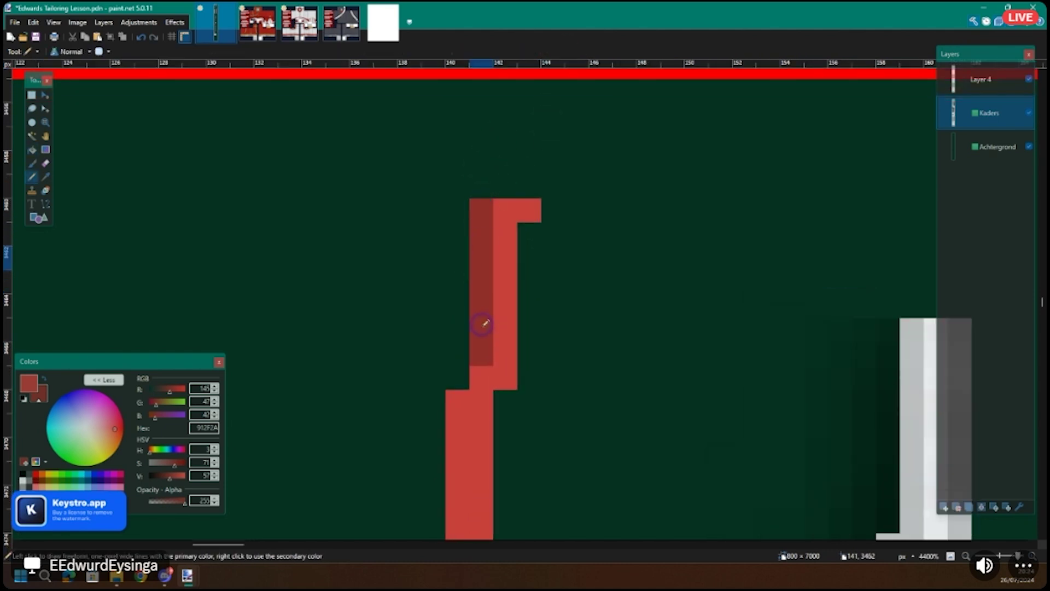
pyautogui.moveTo(525, 380); pyautogui.dragTo(530, 216)
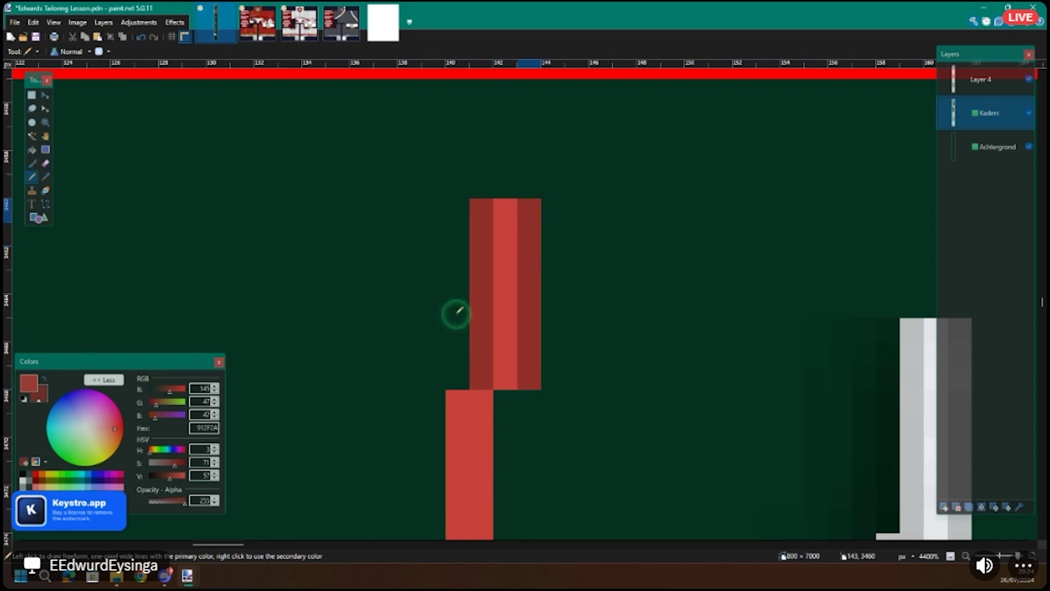
# Step: Pencil dark borders along both sides of the line's second segment and erase the stray pixel beside it
pyautogui.scroll(-2, 459, 312)
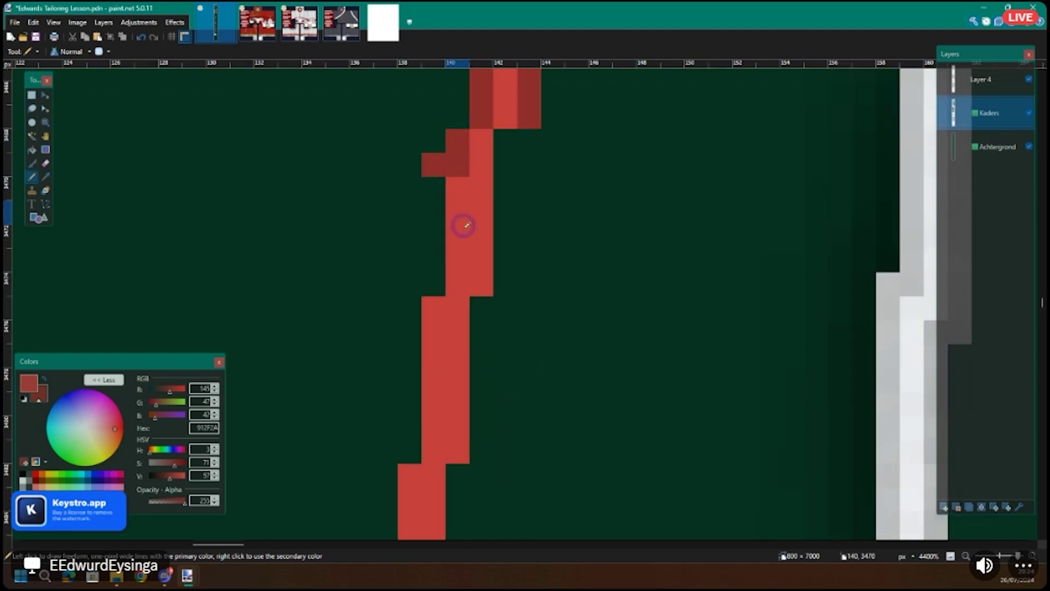
pyautogui.moveTo(466, 225); pyautogui.dragTo(452, 269)
pyautogui.press('e')
pyautogui.click(434, 165)
pyautogui.press('p')
pyautogui.moveTo(503, 132); pyautogui.dragTo(503, 294)
pyautogui.scroll(1, 515, 281)
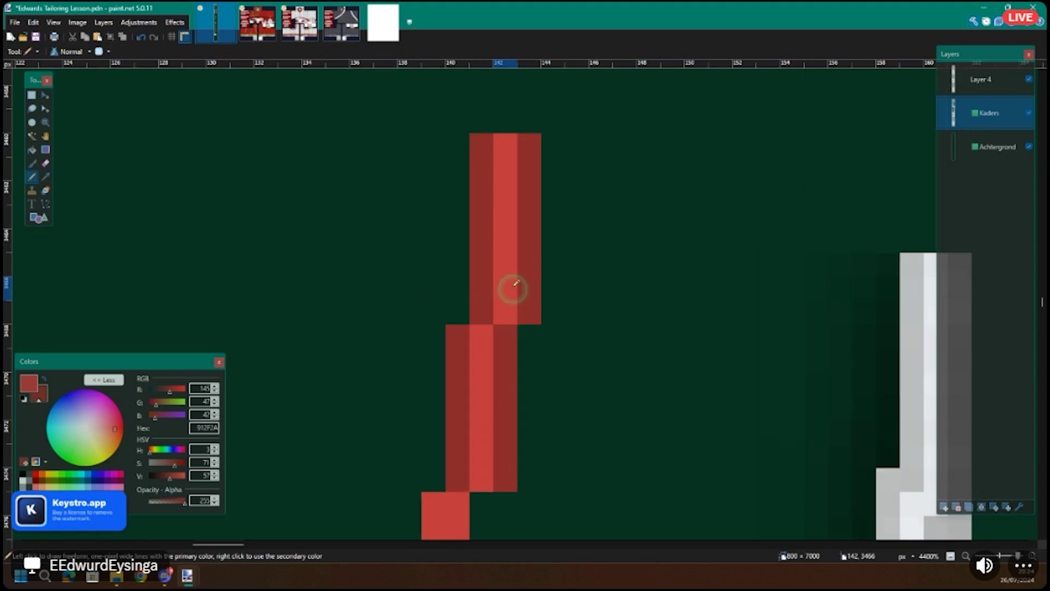
# Step: Join the two segments at the step, lightening the inner corner pixel and extending the lower left dark border two pixels upward
pyautogui.scroll(3, 514, 284)
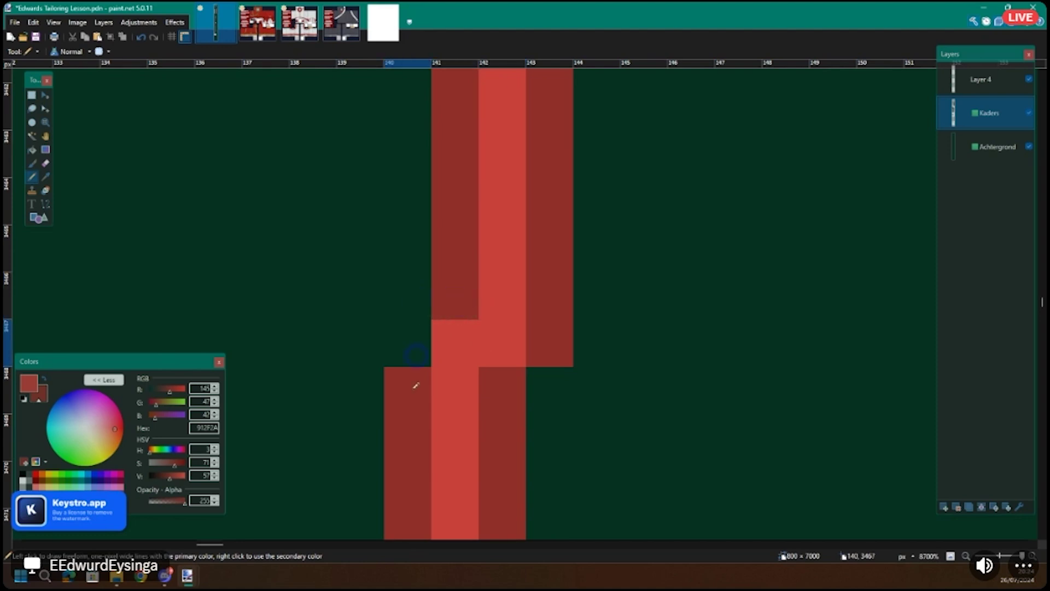
pyautogui.moveTo(416, 385); pyautogui.dragTo(412, 290)
pyautogui.scroll(-3, 413, 387)
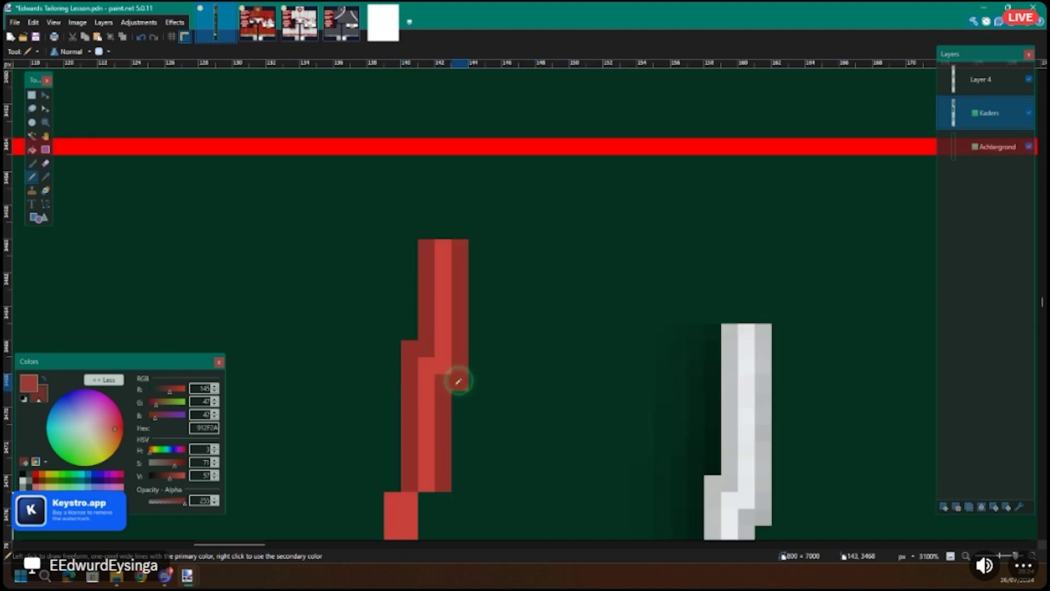
# Step: Compare the shaded red line with the white 1-Closing sample and inspect its unshaded lower segments
pyautogui.scroll(1, 458, 381)
pyautogui.scroll(-3, 458, 381)
pyautogui.hscroll(3, 459, 382)
pyautogui.scroll(-3, 493, 356)
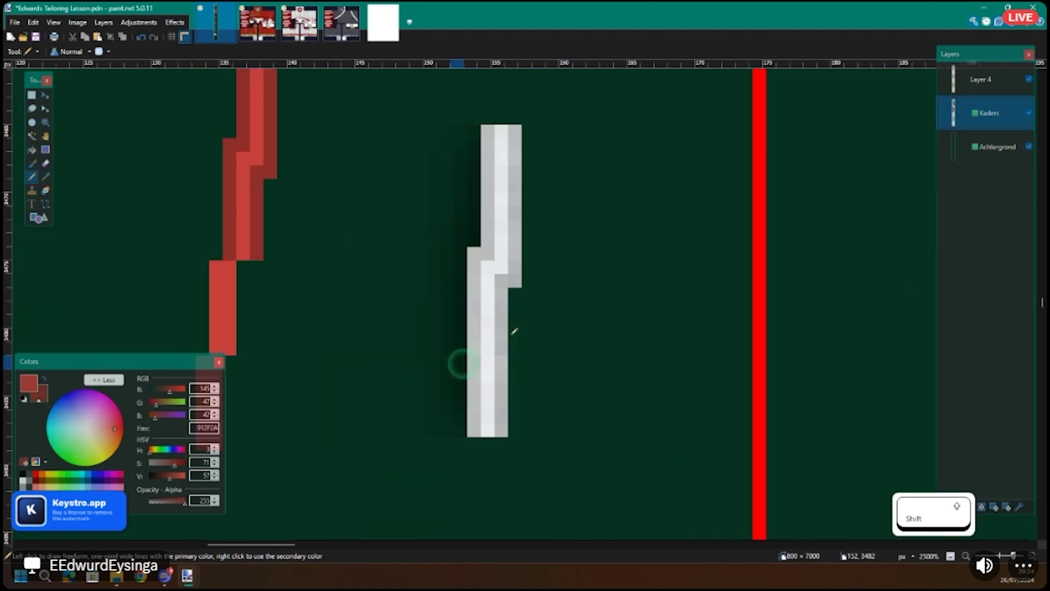
pyautogui.hscroll(-3, 504, 288)
pyautogui.scroll(-5, 502, 293)
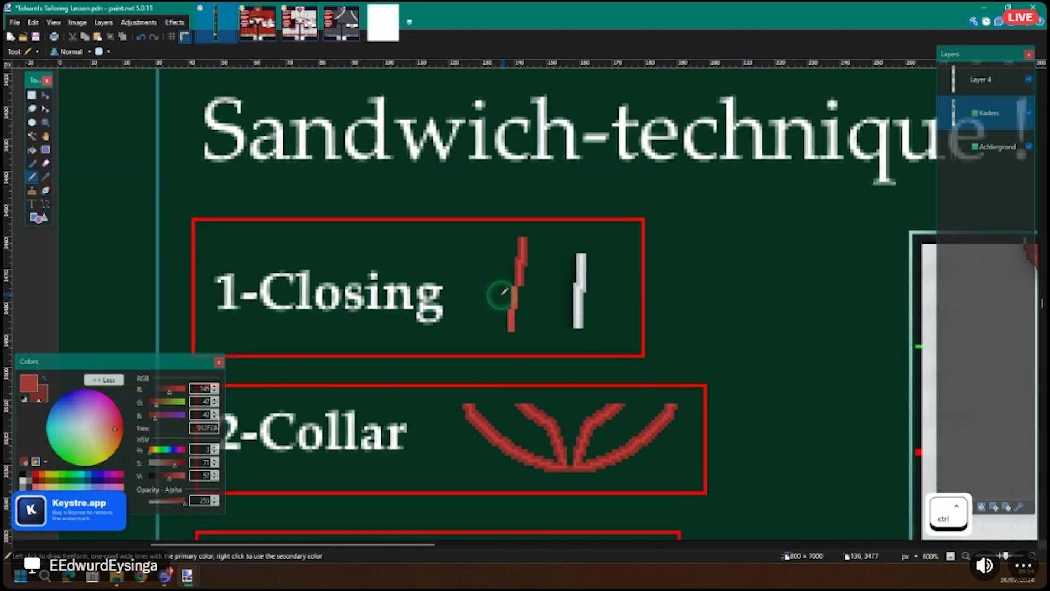
pyautogui.scroll(-1, 503, 292)
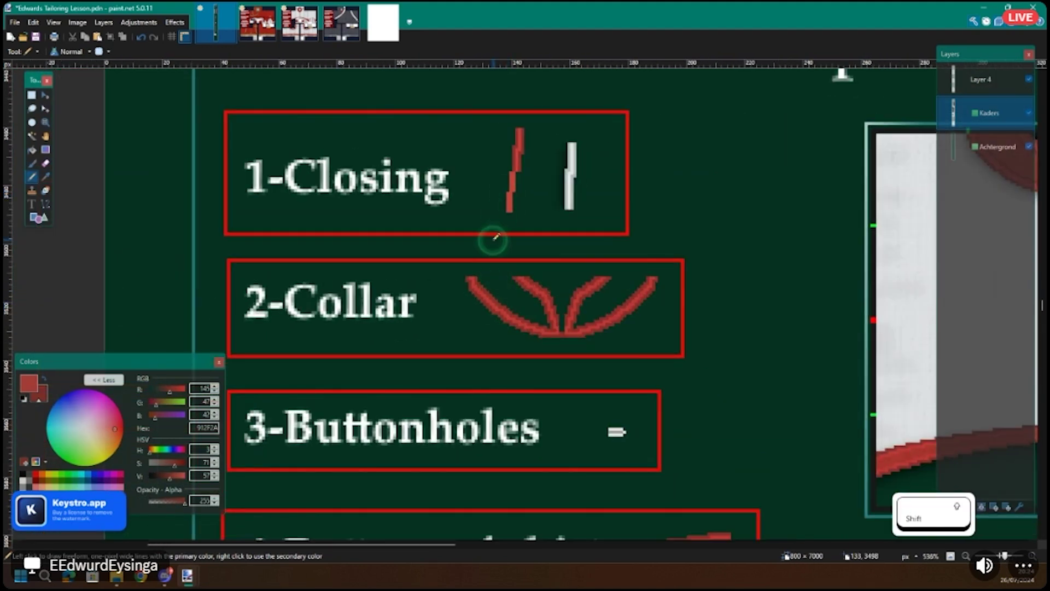
pyautogui.scroll(10, 492, 243)
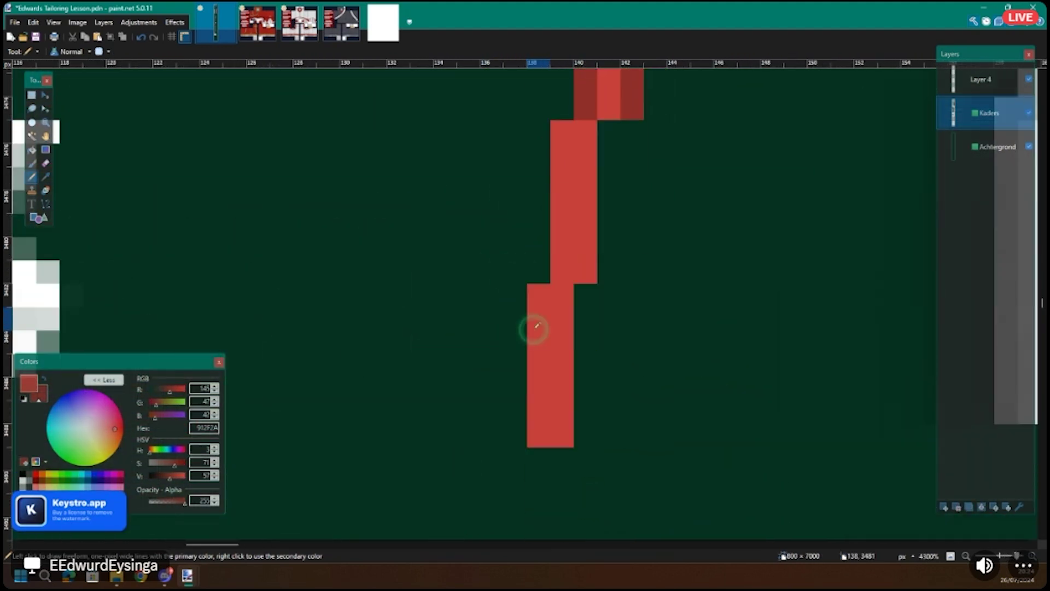
pyautogui.moveTo(536, 297)
pyautogui.mouseDown()
pyautogui.moveTo(534, 422)
pyautogui.moveTo(559, 298)
pyautogui.mouseUp()
# Step: View the Commander-in-chief uniform document and return to the tailoring lesson document
pyautogui.click(256, 39)
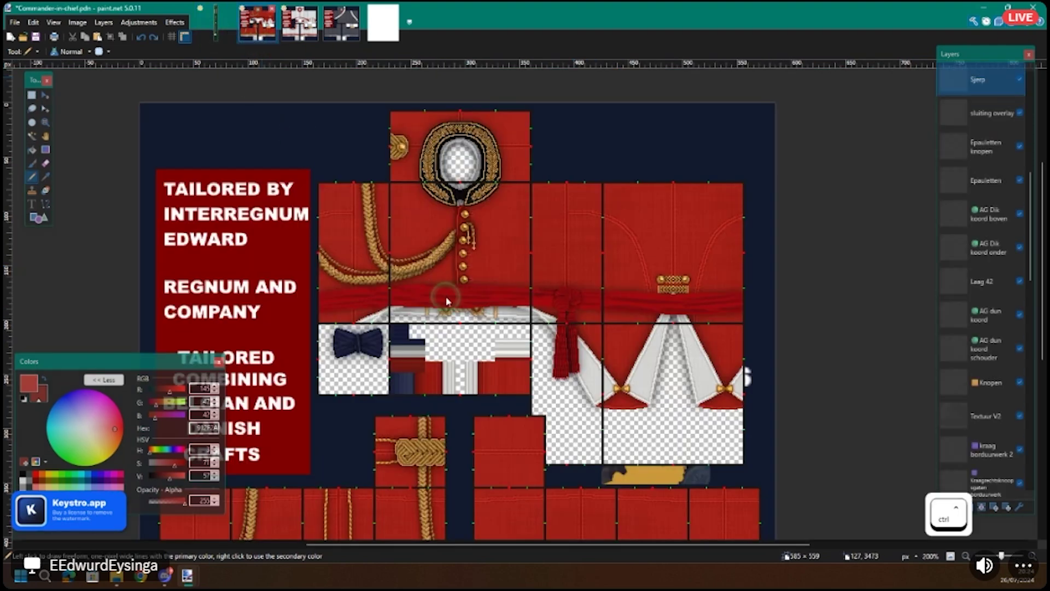
pyautogui.hotkey('ctrl', 'Tab')
pyautogui.click(247, 30)
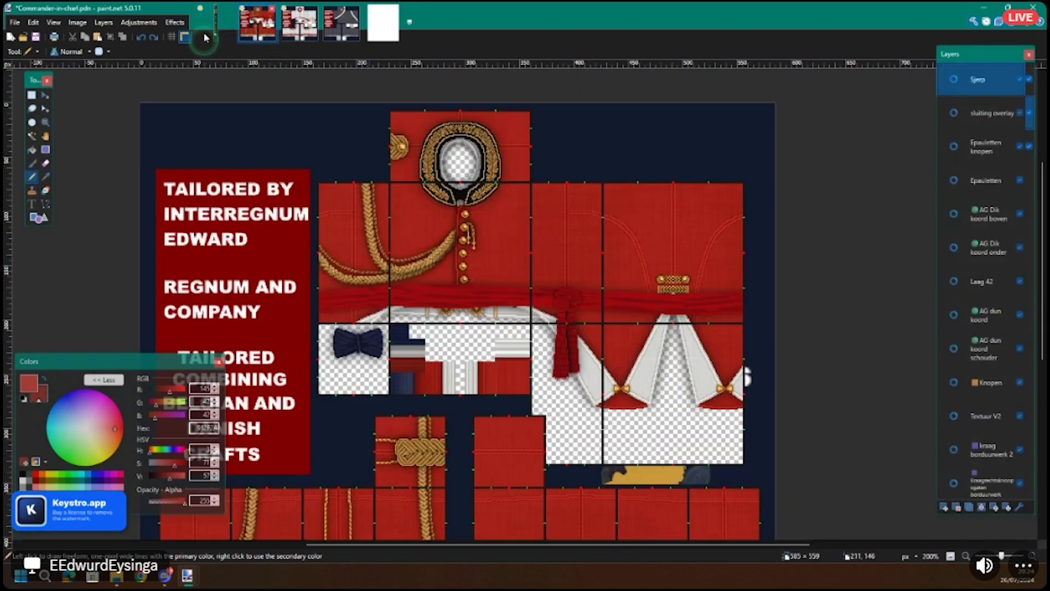
pyautogui.hotkey('ctrl', 'Tab')
# Step: Go on to the Simple Textures section (#3) and add a new layer directly above the Kaders layer
pyautogui.scroll(-3, 447, 268)
pyautogui.scroll(-4, 447, 268)
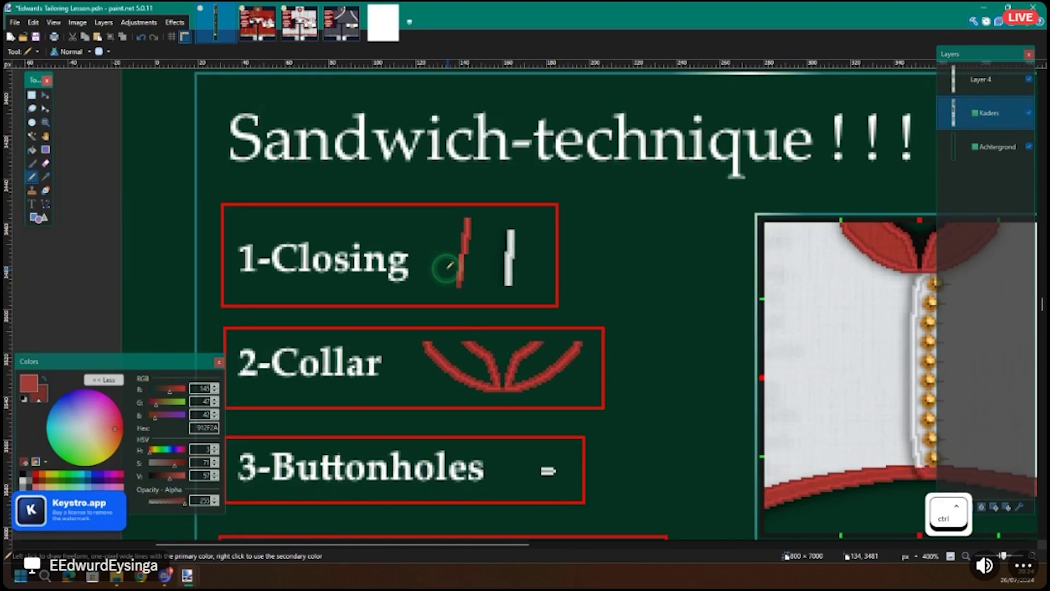
pyautogui.scroll(2, 469, 325)
pyautogui.scroll(-3, 468, 325)
pyautogui.hscroll(2, 469, 325)
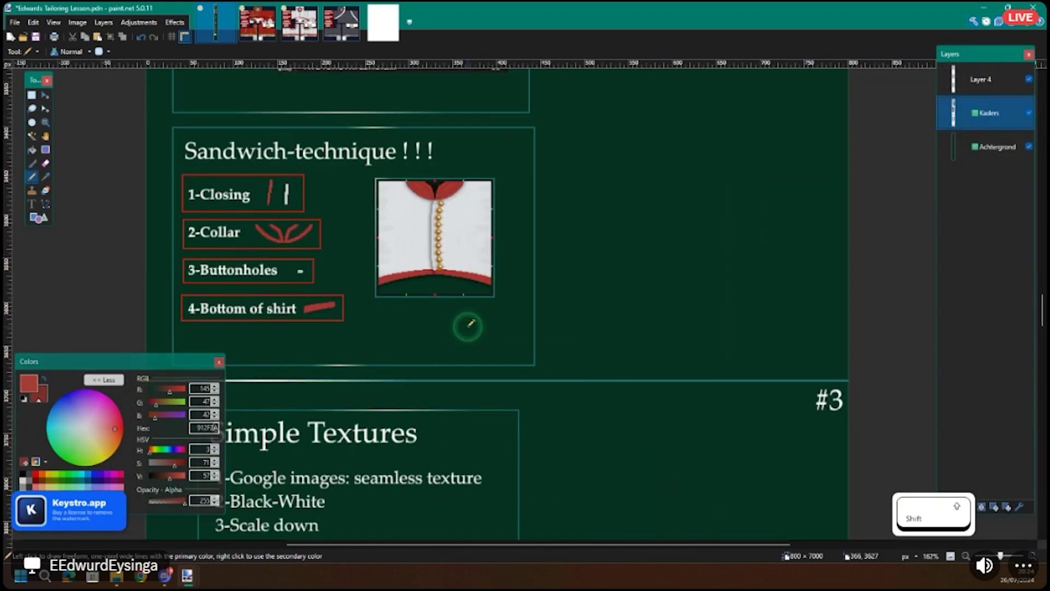
pyautogui.scroll(-3, 469, 325)
pyautogui.hscroll(-1, 469, 325)
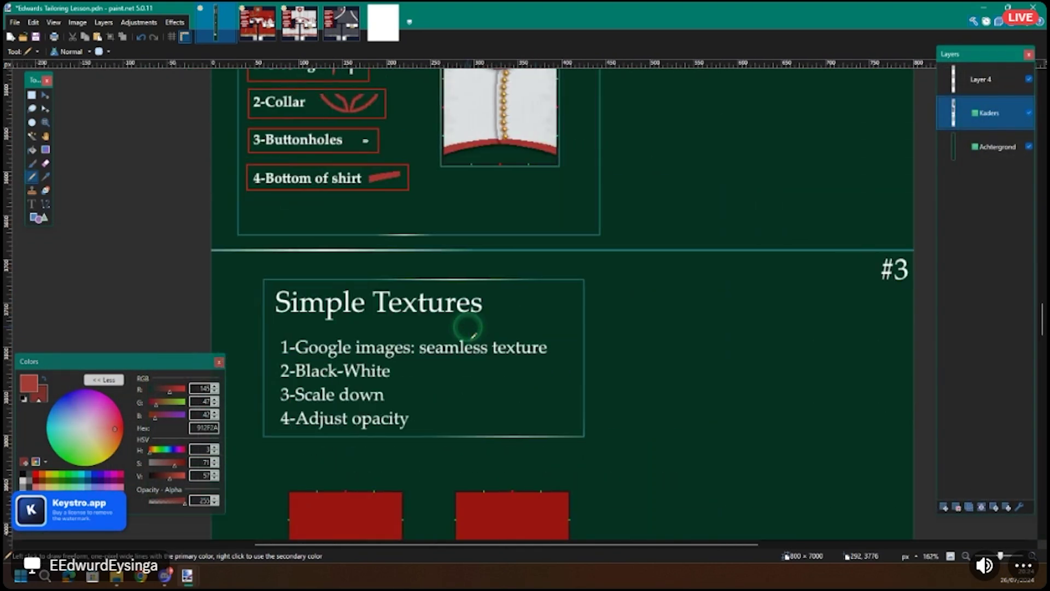
pyautogui.scroll(-3, 455, 365)
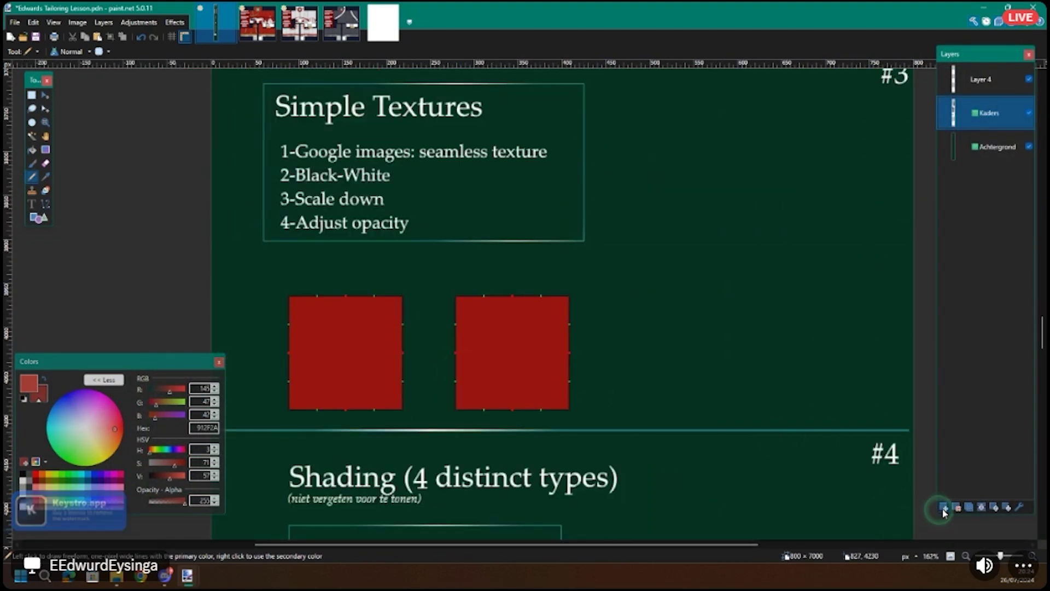
pyautogui.click(944, 512)
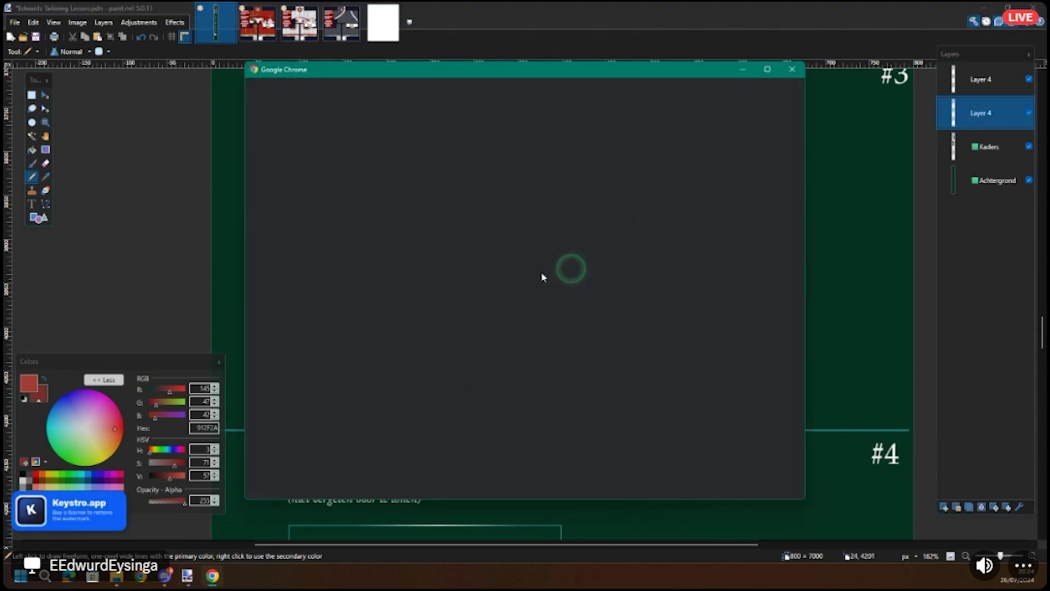
# Step: Switch to Google Chrome, search Google for "seamless wool texture" and open the image results
pyautogui.click(562, 295)
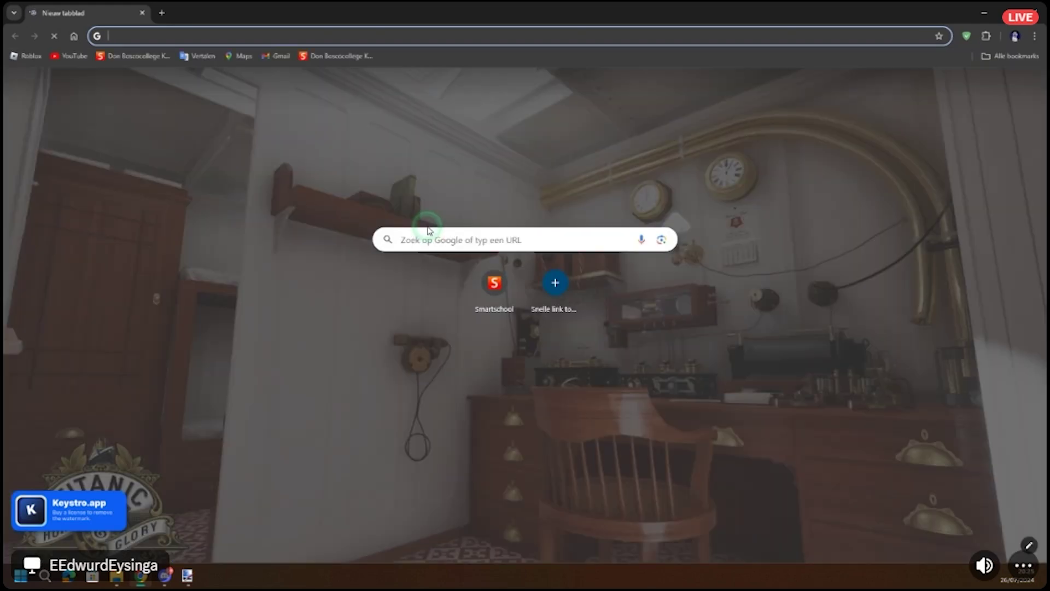
pyautogui.write('smea')
pyautogui.press('BackSpace')
pyautogui.press('BackSpace')
pyautogui.press('BackSpace')
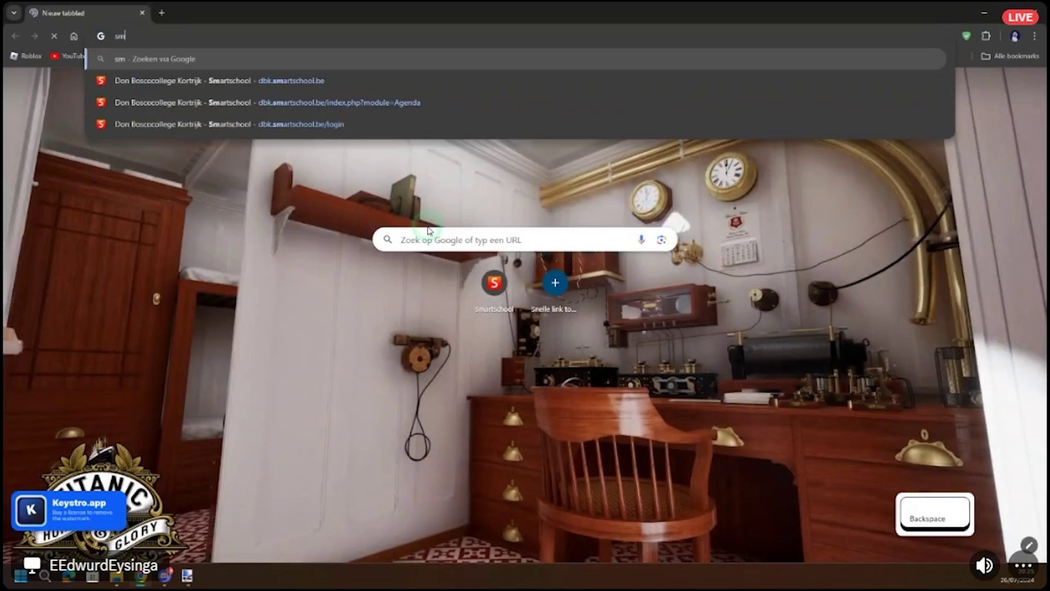
pyautogui.write('eamless wool tyer')
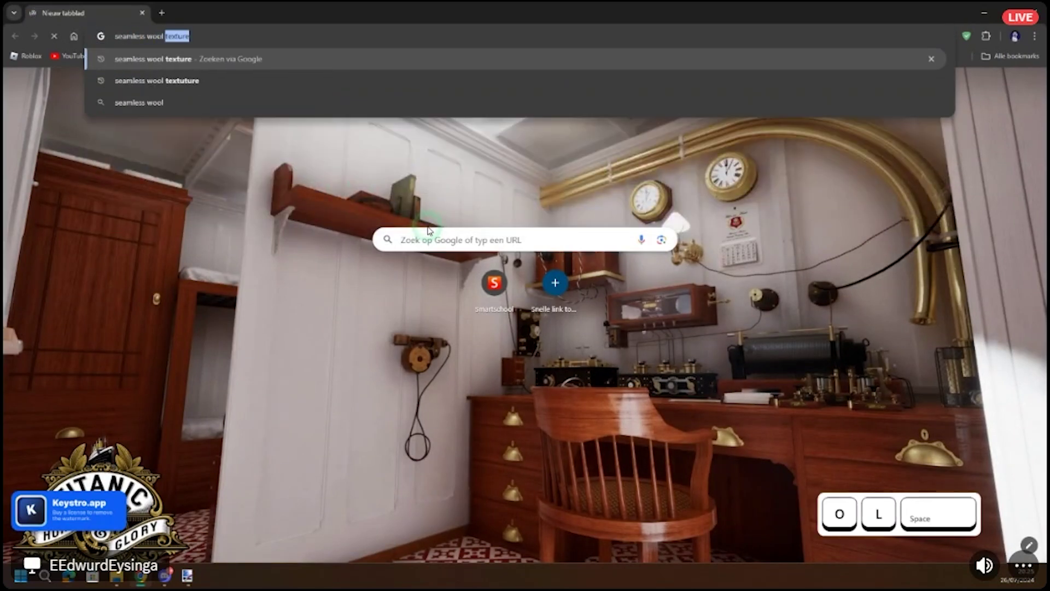
pyautogui.press('BackSpace')
pyautogui.press('BackSpace')
pyautogui.press('BackSpace')
pyautogui.write('exture')
pyautogui.press('Return')
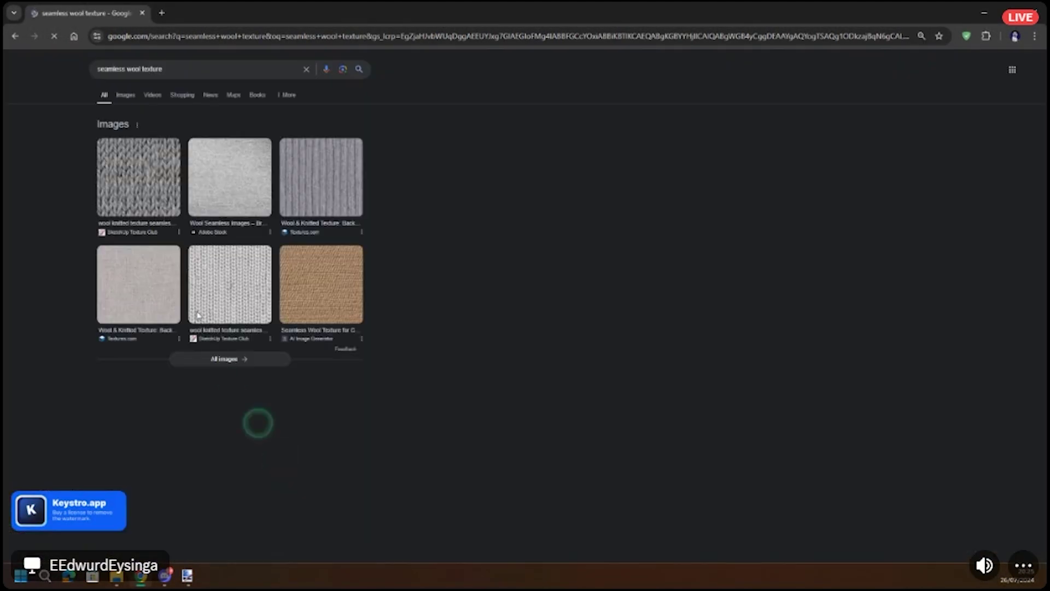
pyautogui.click(137, 122)
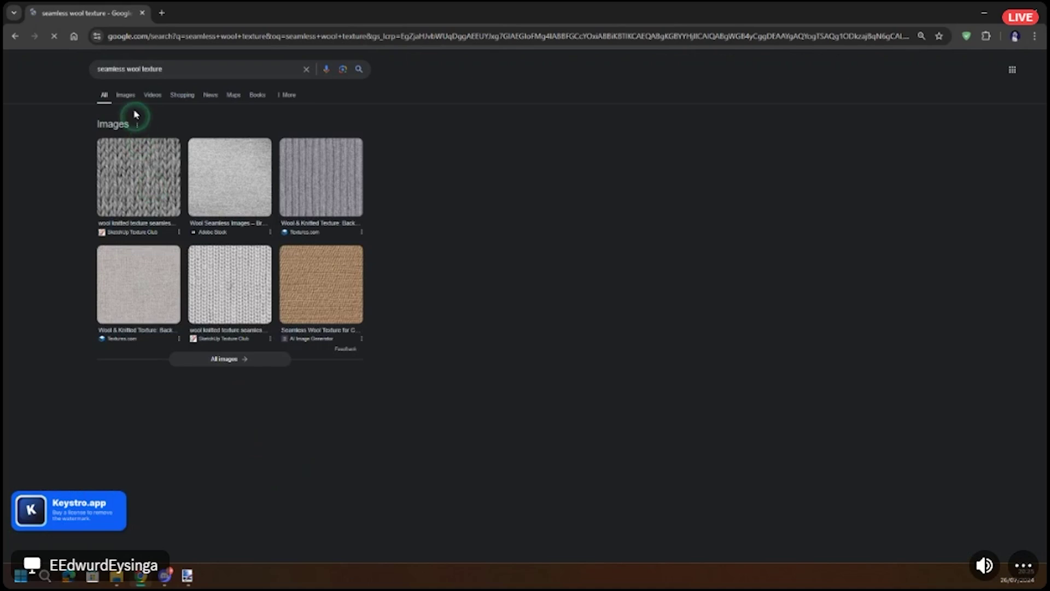
pyautogui.click(123, 95)
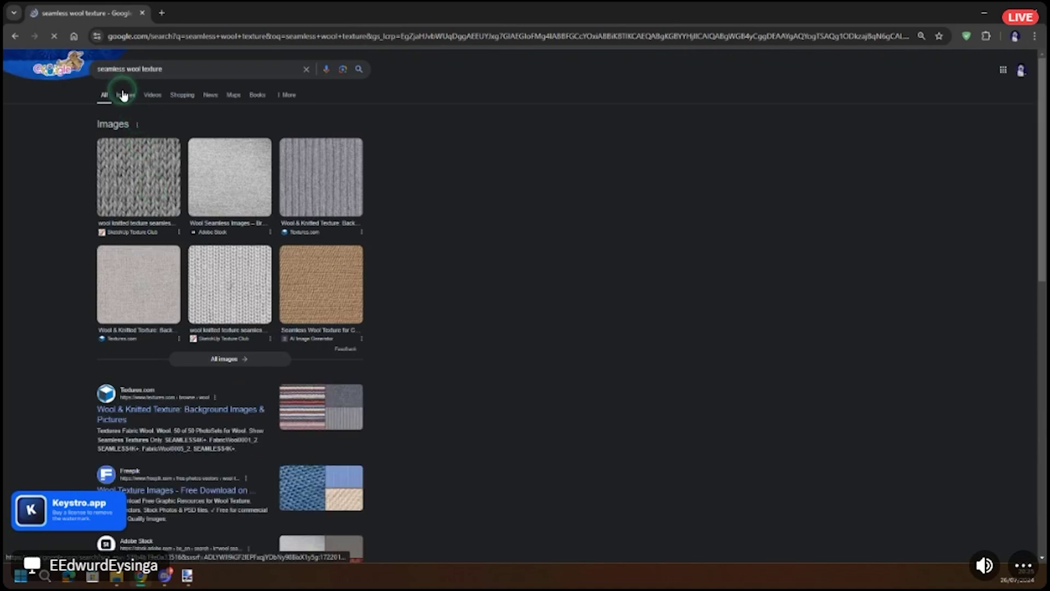
# Step: Browse the seamless wool image results and copy the turquoise Kushi Textures wool blend image
pyautogui.click(272, 327)
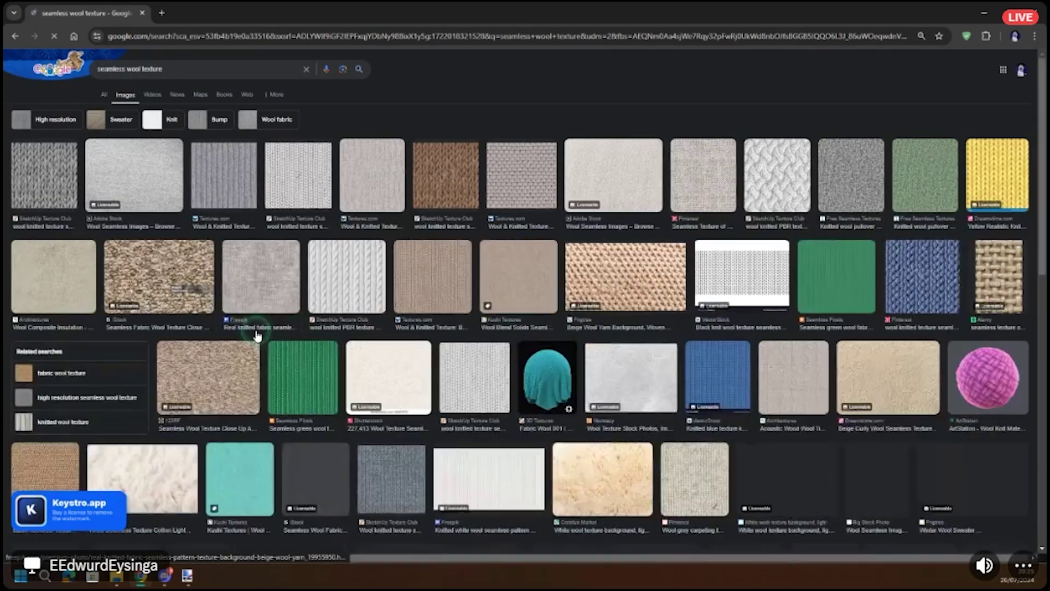
pyautogui.click(431, 301)
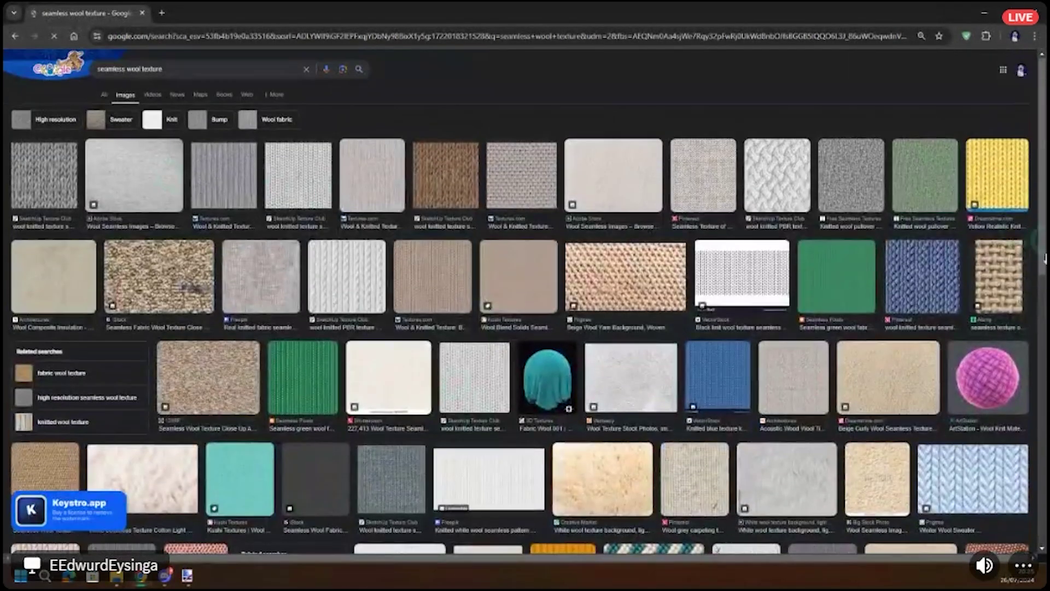
pyautogui.scroll(-5, 634, 352)
pyautogui.click(625, 395)
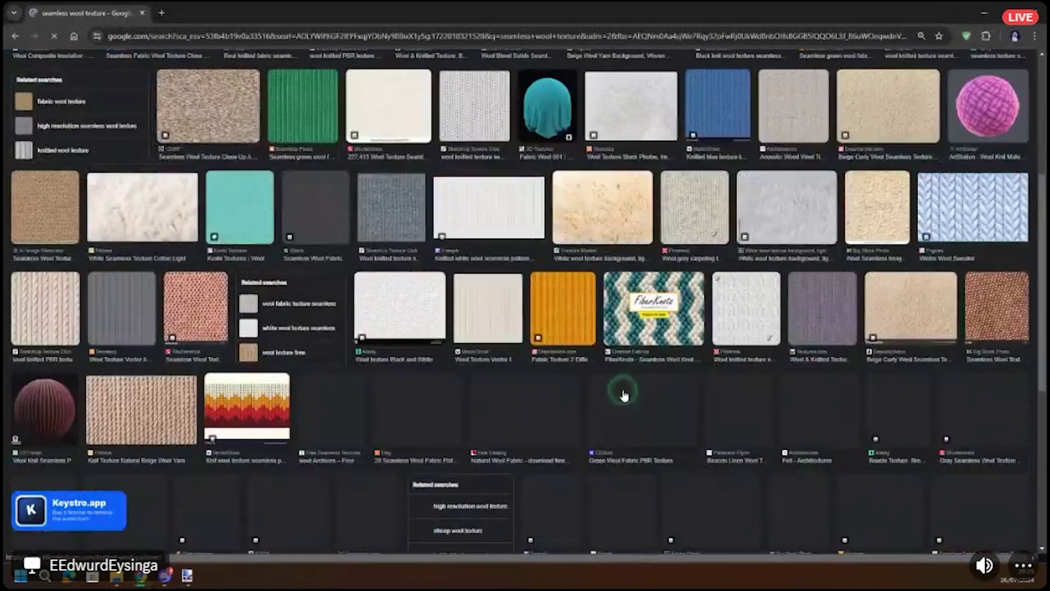
pyautogui.scroll(1, 623, 396)
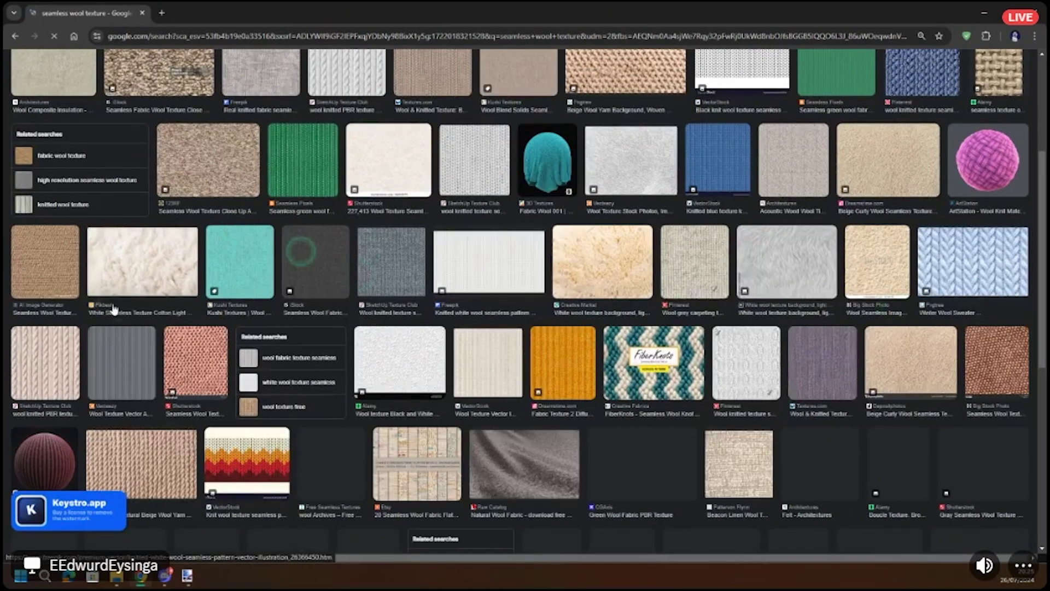
pyautogui.click(237, 254)
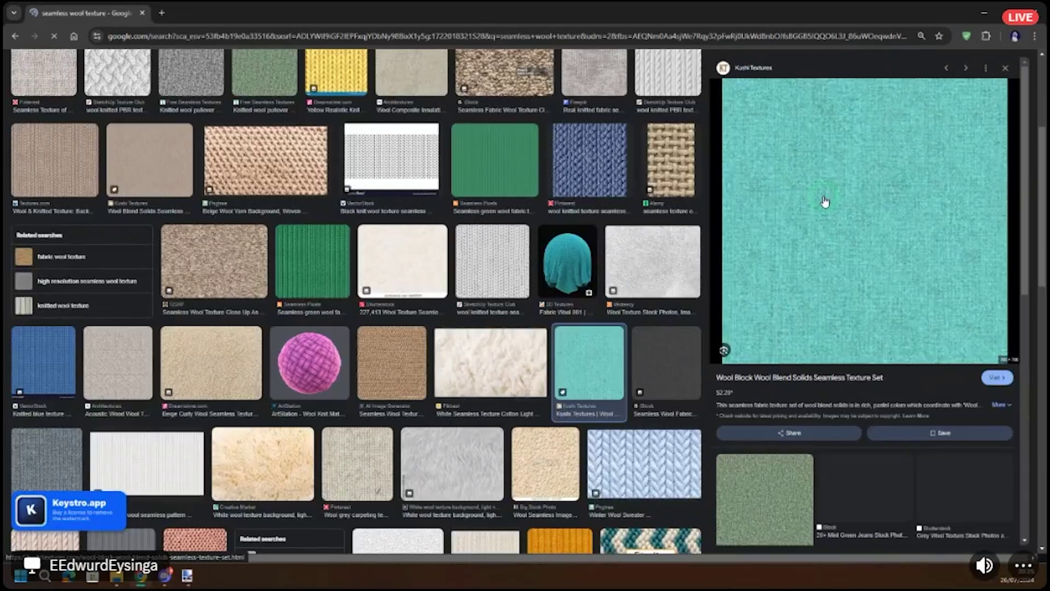
pyautogui.rightClick(825, 201)
pyautogui.rightClick(823, 162)
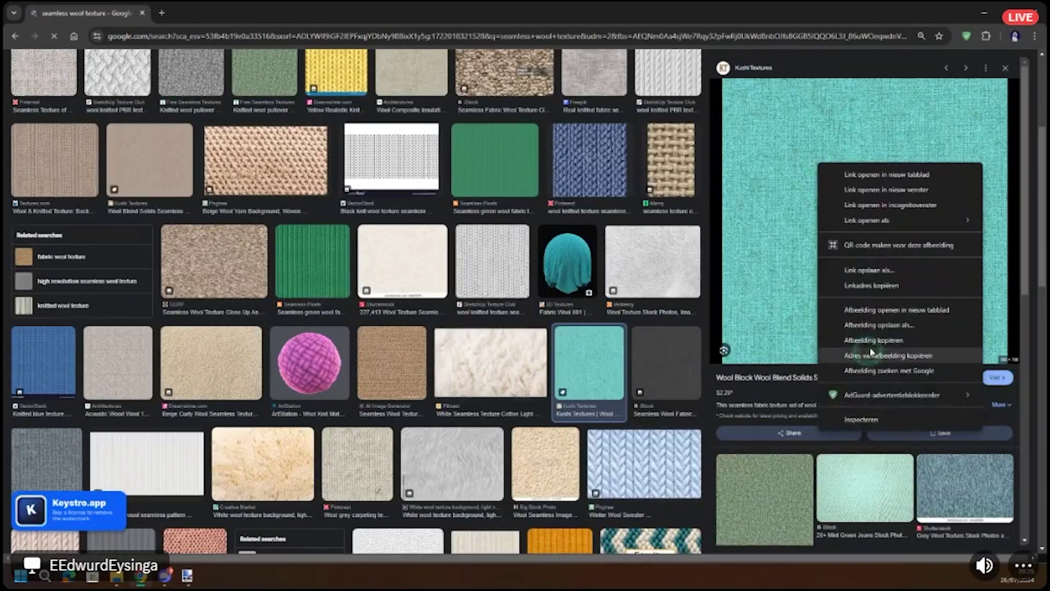
pyautogui.click(881, 337)
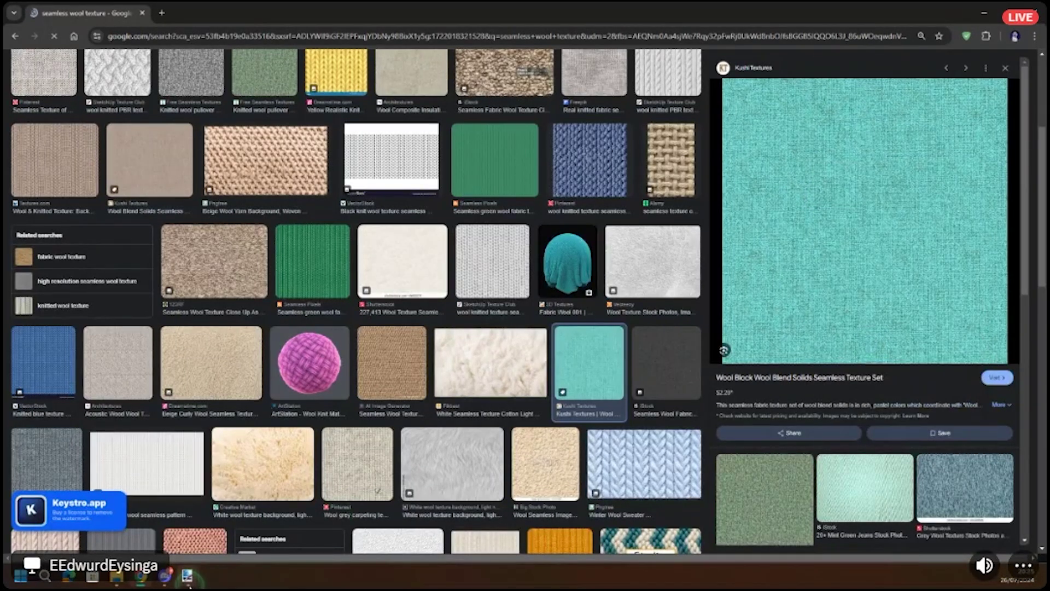
# Step: Switch to paint.net and paste the copied wool texture into the new layer directly above Kaders
pyautogui.moveTo(189, 581)
pyautogui.click(123, 506)
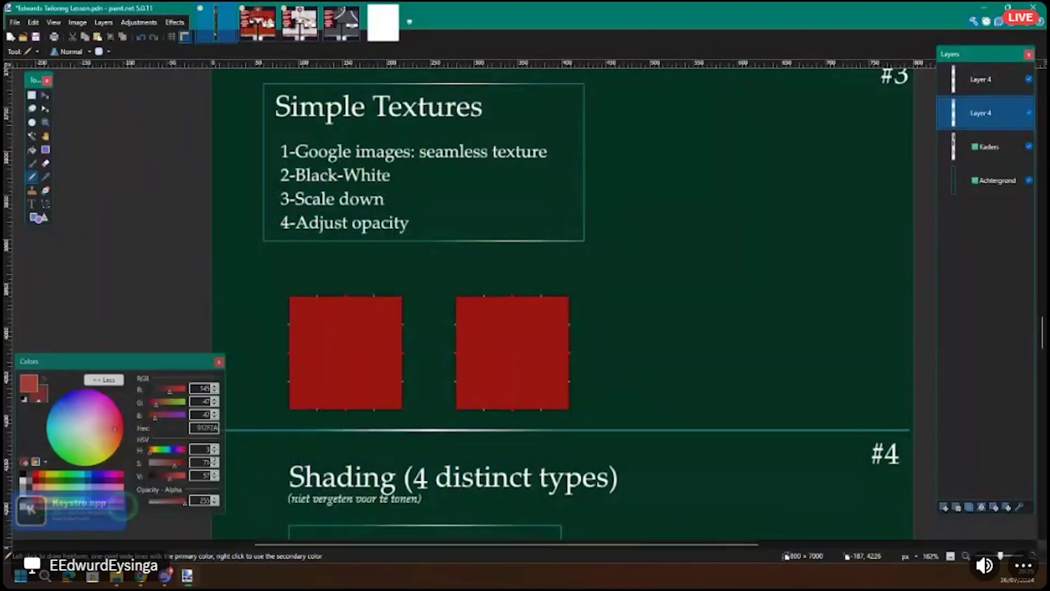
pyautogui.hotkey('ctrl', 'v')
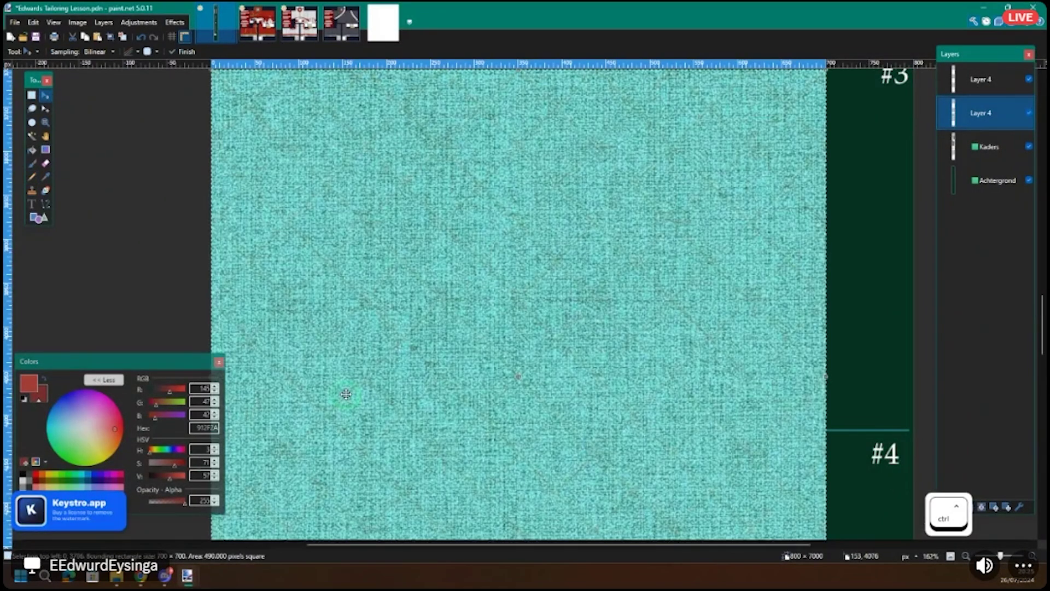
pyautogui.scroll(-5, 346, 394)
# Step: Scale the pasted wool texture down proportionally to about 250 × 250 px and move it over the second red square
pyautogui.moveTo(478, 396); pyautogui.dragTo(383, 362)
pyautogui.scroll(3, 378, 283)
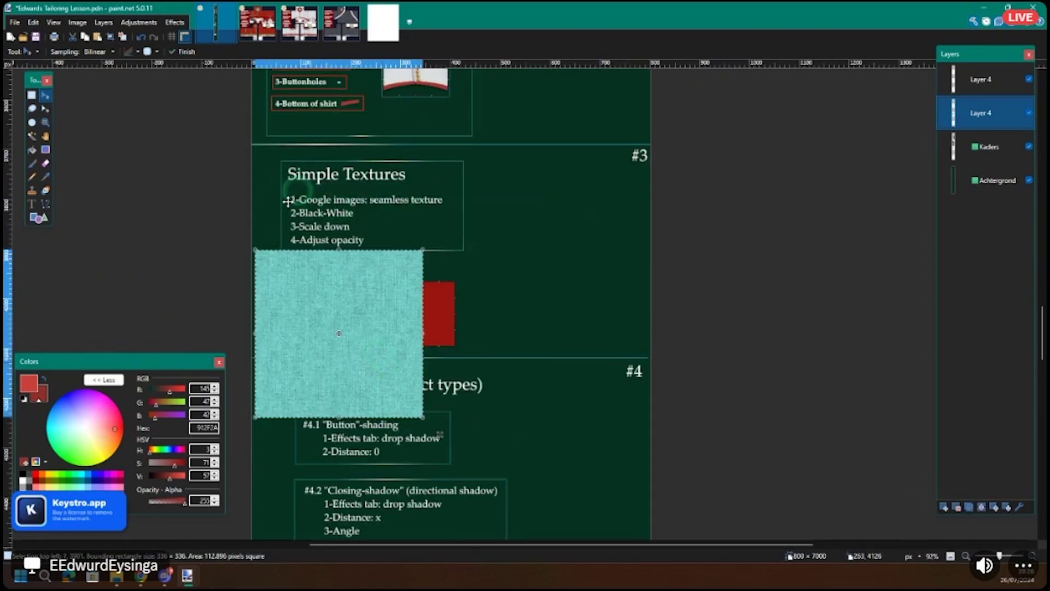
pyautogui.press('shift')
pyautogui.moveTo(424, 420); pyautogui.dragTo(382, 376)
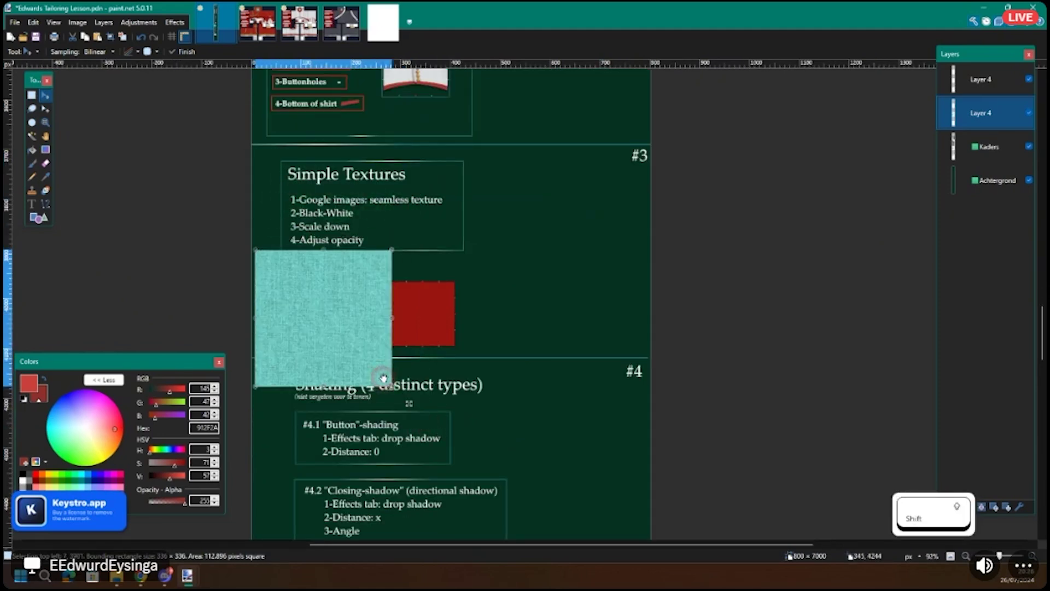
pyautogui.moveTo(330, 335); pyautogui.dragTo(457, 337)
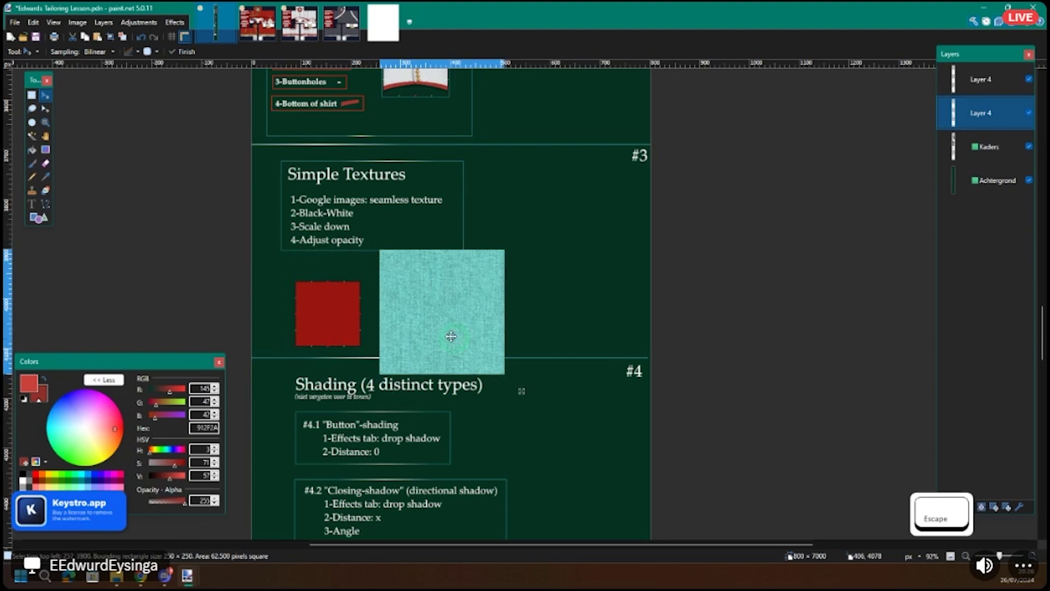
# Step: Convert the wool texture to black and white and strengthen it with a Brightness / Contrast adjustment
pyautogui.click(150, 24)
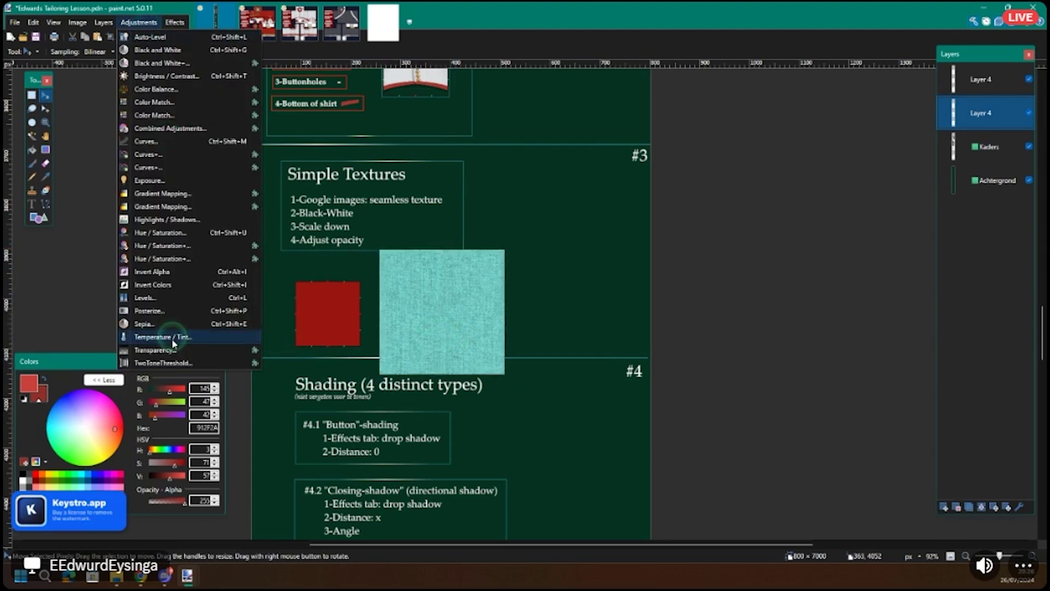
pyautogui.click(162, 50)
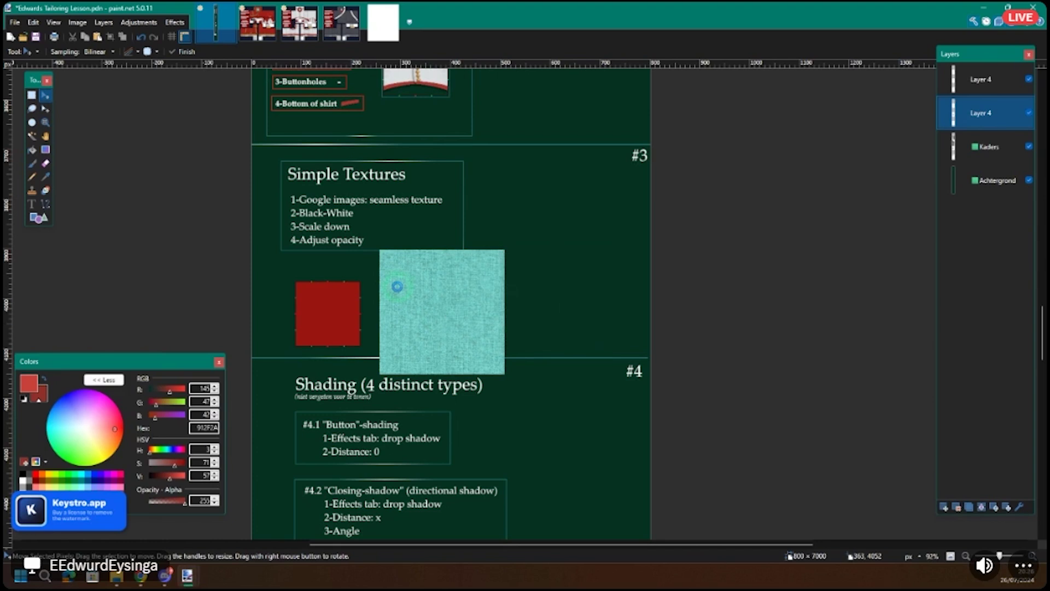
pyautogui.click(139, 22)
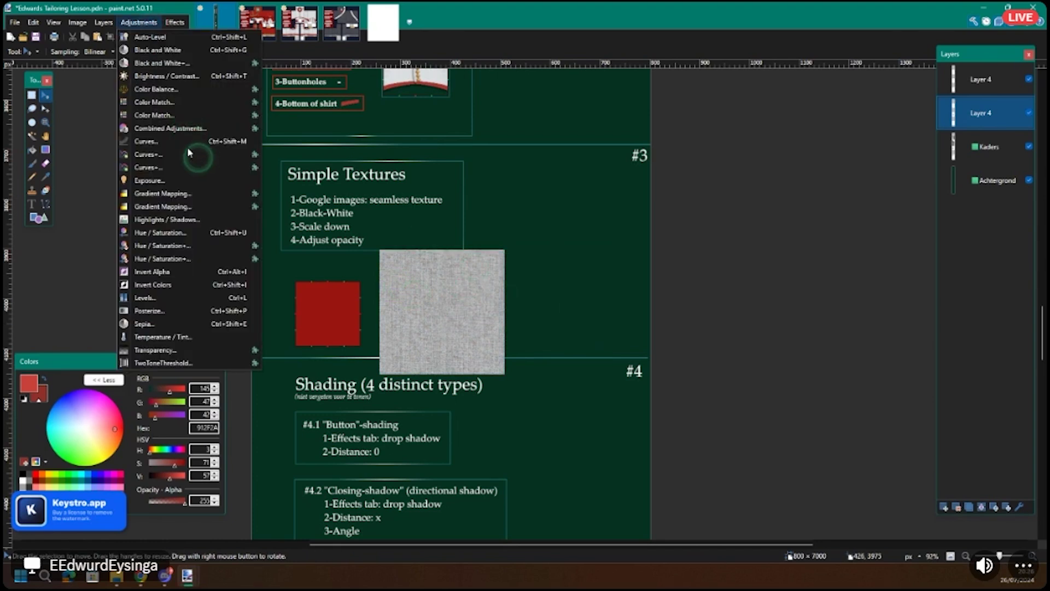
pyautogui.click(147, 75)
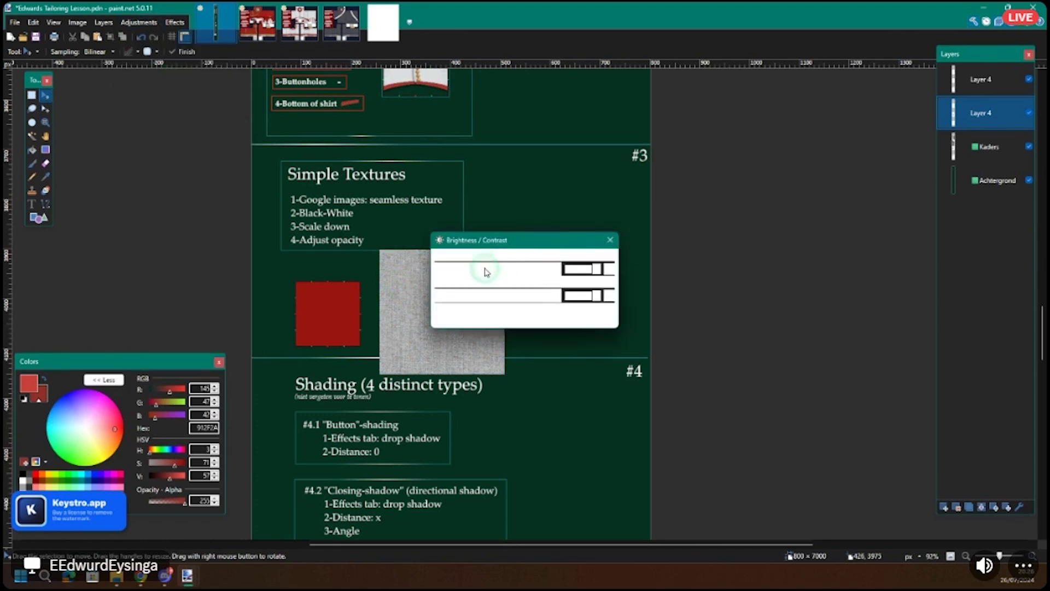
pyautogui.moveTo(483, 246); pyautogui.dragTo(602, 251)
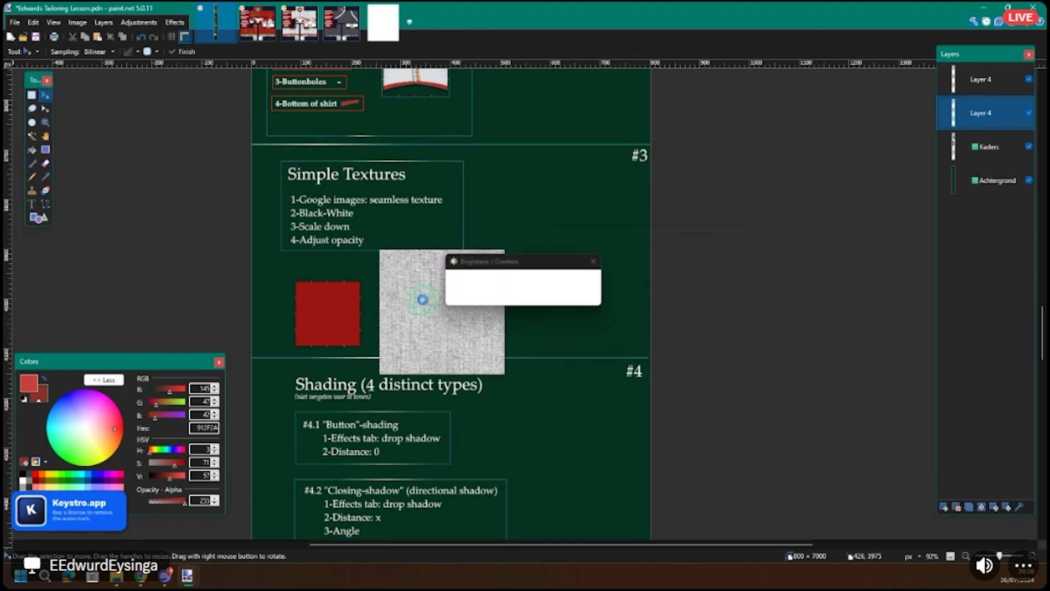
# Step: Repeat the Brightness / Contrast adjustment on the grey wool texture to bring out its weave
pyautogui.click(437, 305)
pyautogui.hotkey('ctrl', 'f')
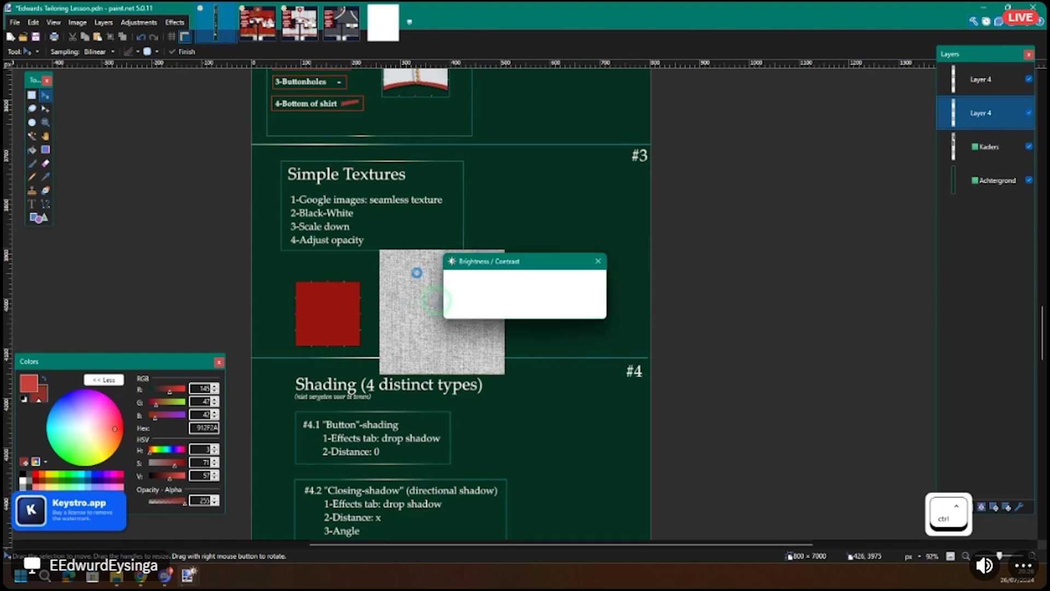
pyautogui.click(448, 282)
pyautogui.scroll(5, 449, 285)
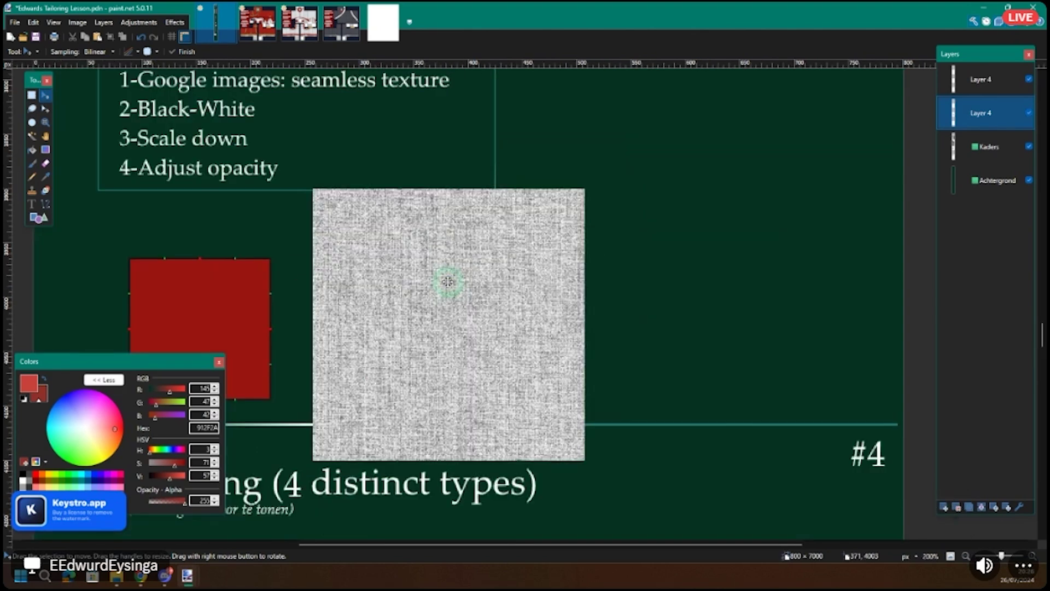
pyautogui.scroll(1, 441, 277)
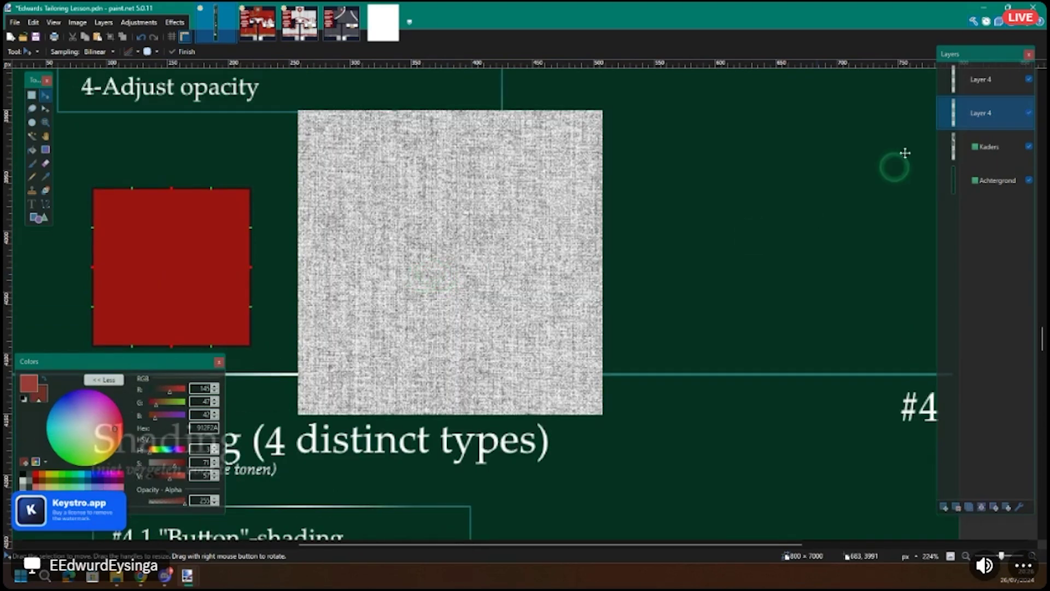
# Step: Set the opacity of the wool texture layer to 30
pyautogui.click(982, 114)
pyautogui.doubleClick(981, 113)
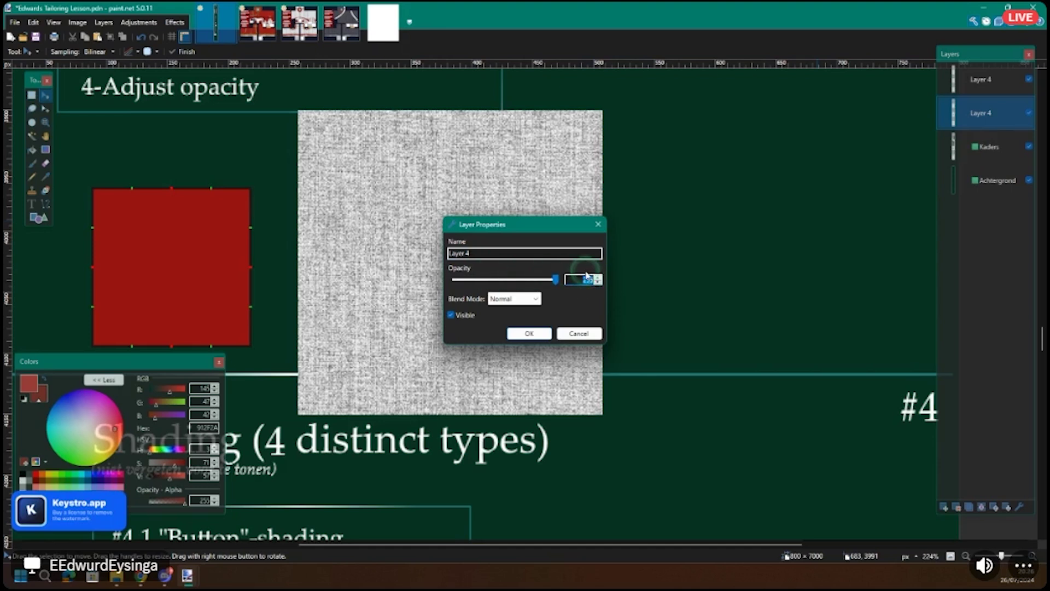
pyautogui.write('30')
pyautogui.press('Return')
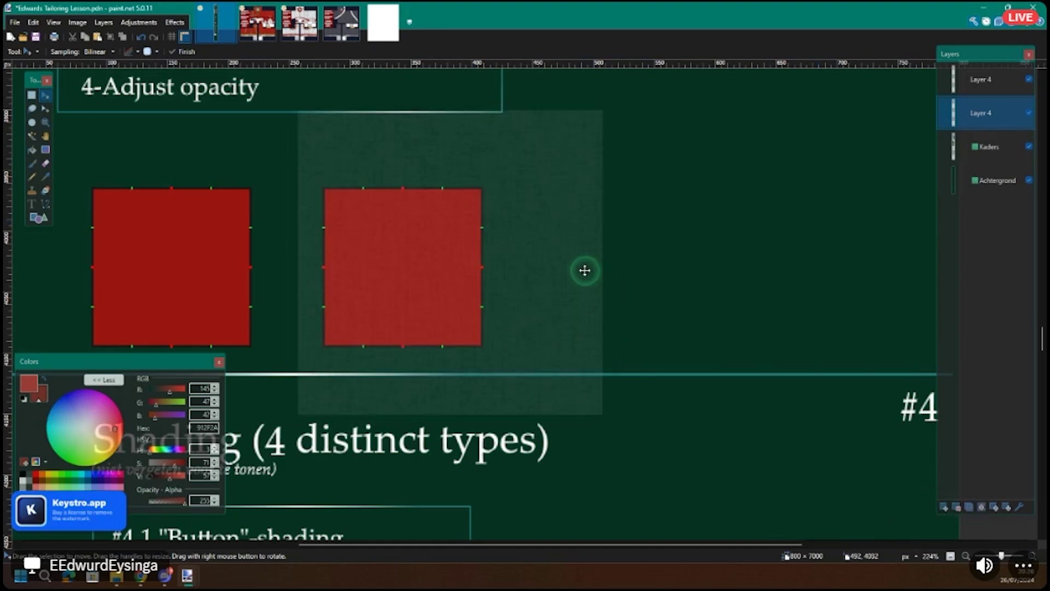
# Step: Inspect the textured red square up close, view the coat fabric in the Commander-in-chief document and return to the lesson
pyautogui.hscroll(-2, 345, 253)
pyautogui.scroll(3, 433, 269)
pyautogui.hscroll(3, 465, 257)
pyautogui.scroll(3, 499, 242)
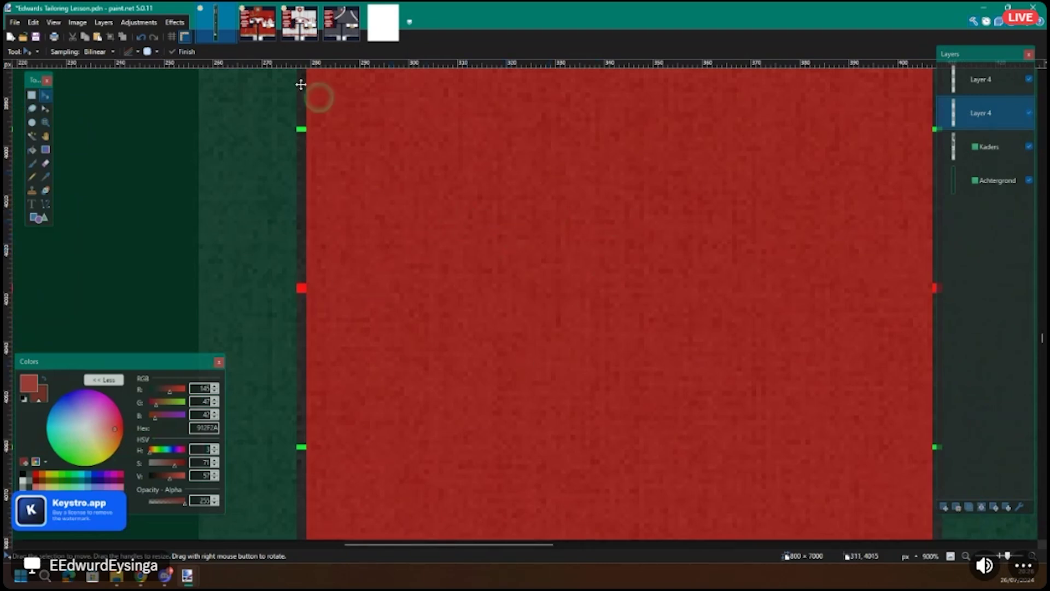
pyautogui.click(261, 38)
pyautogui.scroll(3, 543, 233)
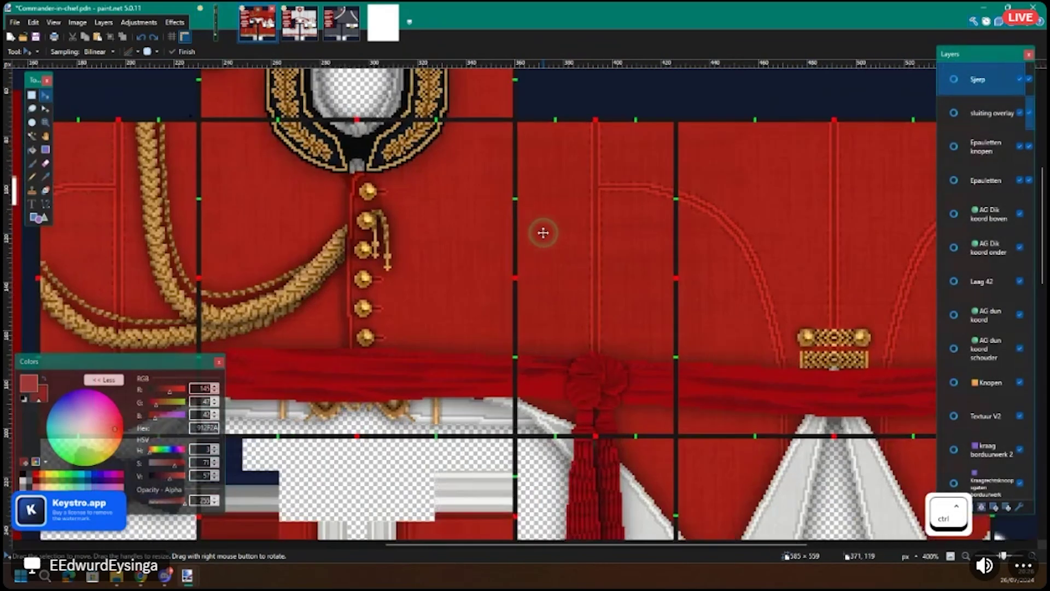
pyautogui.hscroll(3, 543, 232)
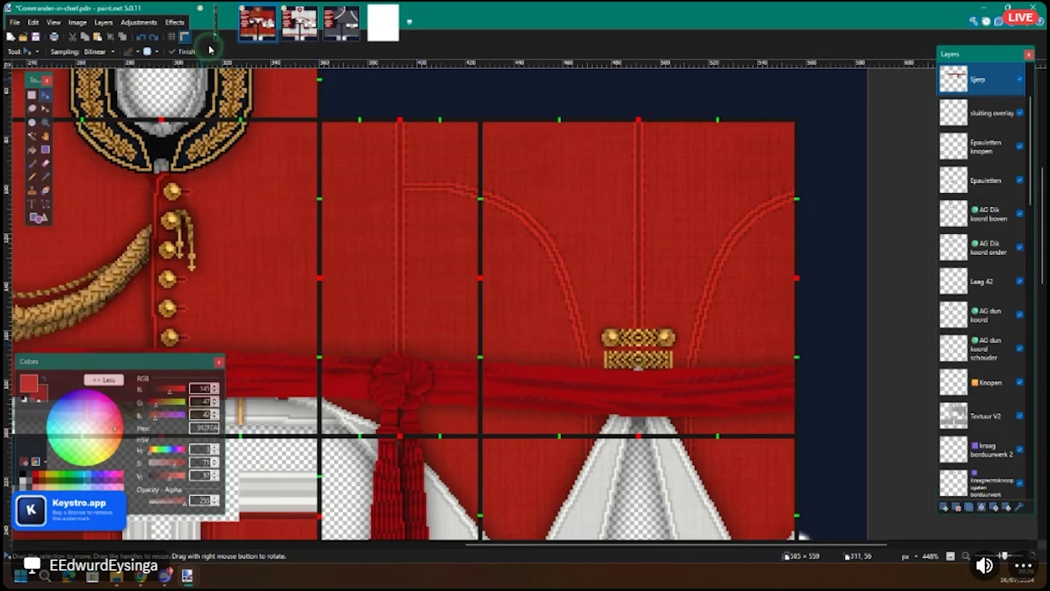
pyautogui.click(215, 25)
pyautogui.scroll(-2, 416, 265)
pyautogui.scroll(-5, 415, 266)
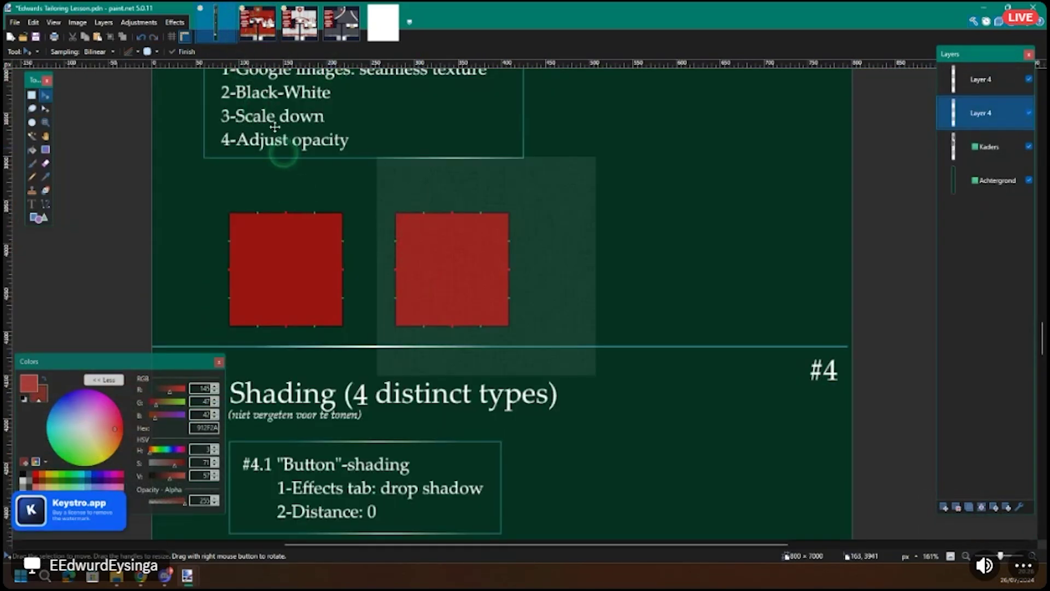
# Step: Compare the Commander-in-chief coat's fabric texture up close with the lesson's textured red square
pyautogui.click(259, 30)
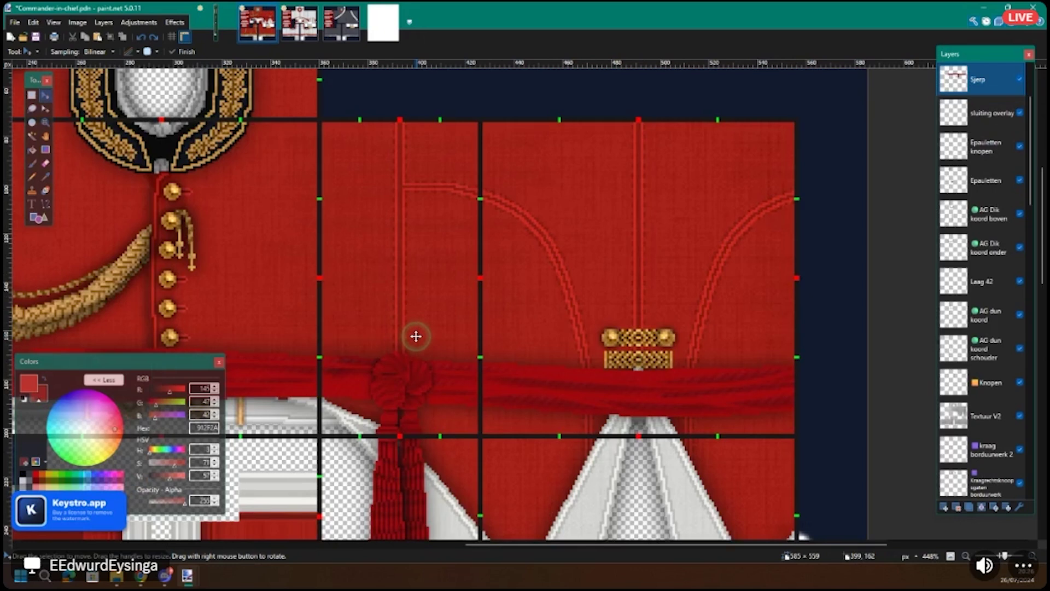
pyautogui.scroll(4, 416, 336)
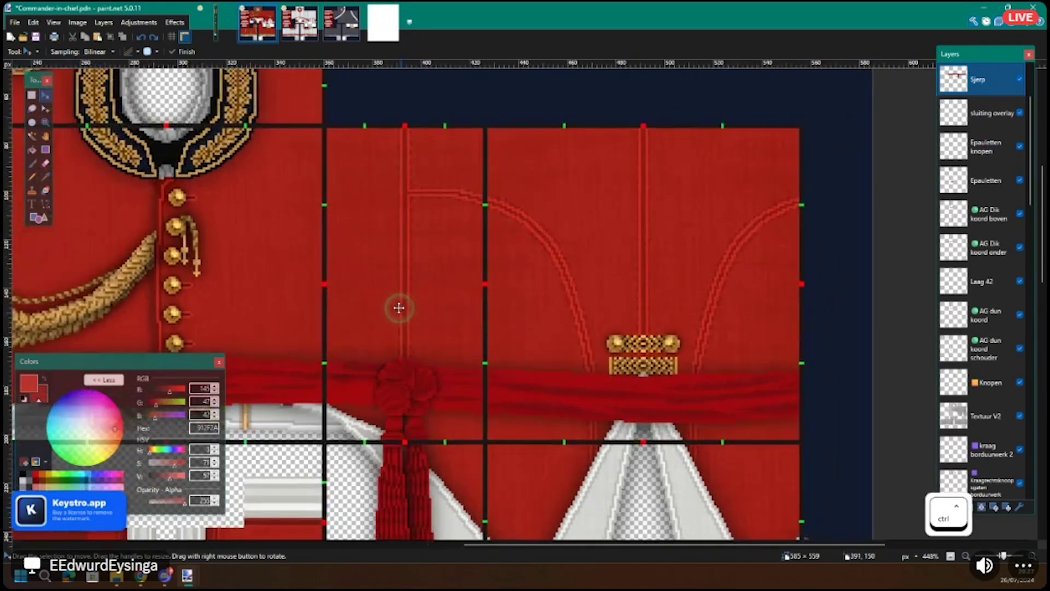
pyautogui.hscroll(-2, 479, 251)
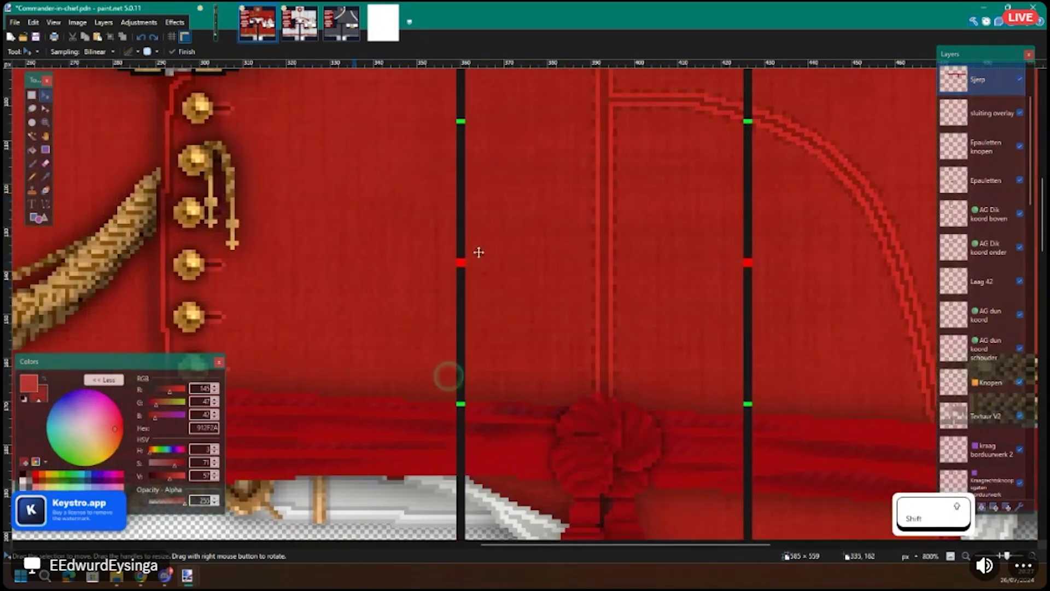
pyautogui.click(221, 33)
pyautogui.click(255, 32)
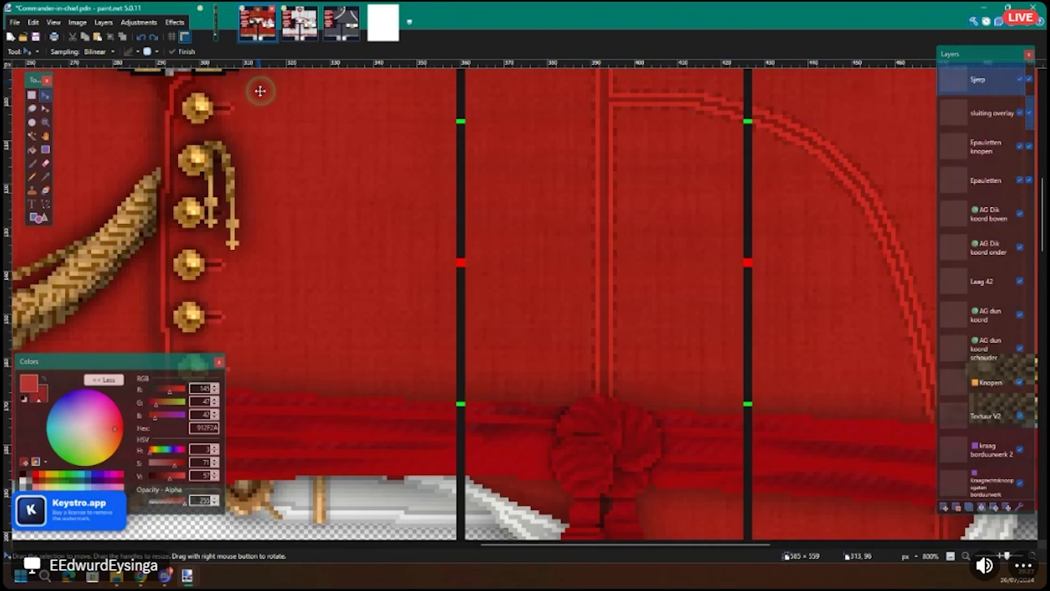
pyautogui.click(215, 27)
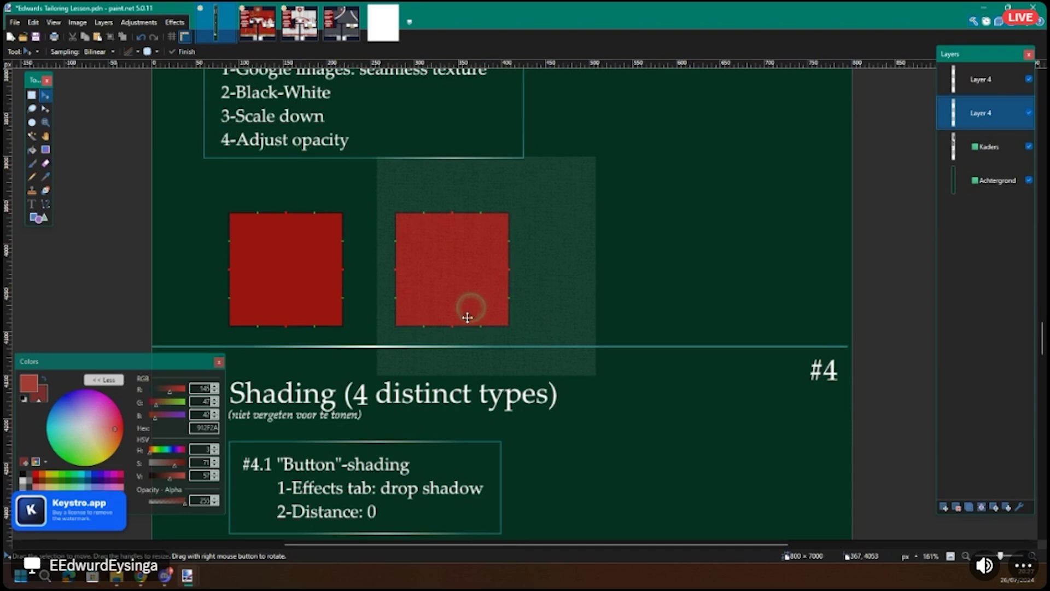
# Step: Go on to the Shading section (#4) and make Kaders the active layer
pyautogui.scroll(1, 465, 314)
pyautogui.scroll(-3, 463, 312)
pyautogui.scroll(-4, 451, 313)
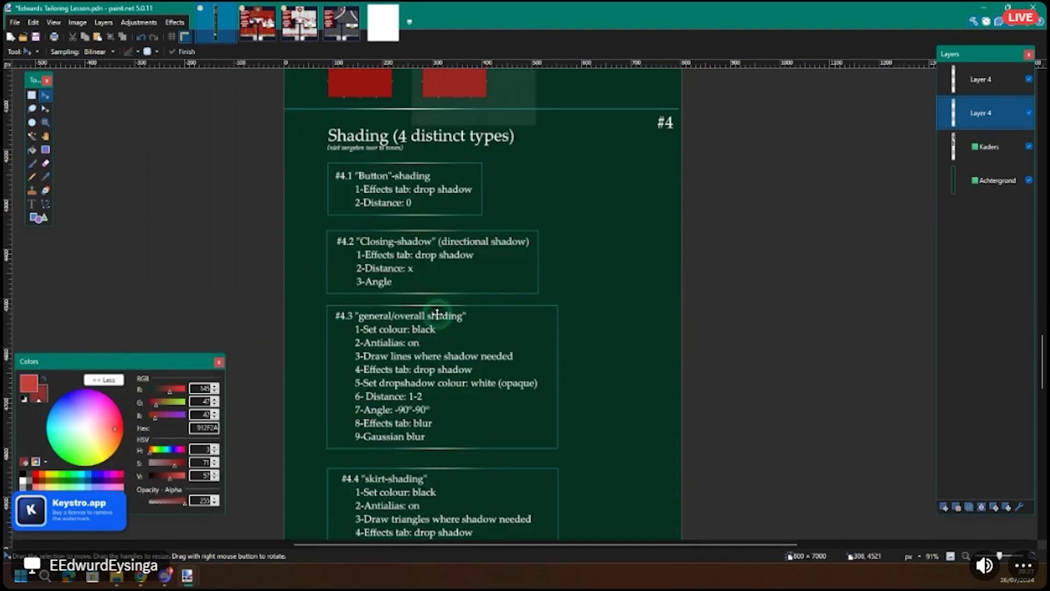
pyautogui.scroll(3, 437, 314)
pyautogui.click(992, 145)
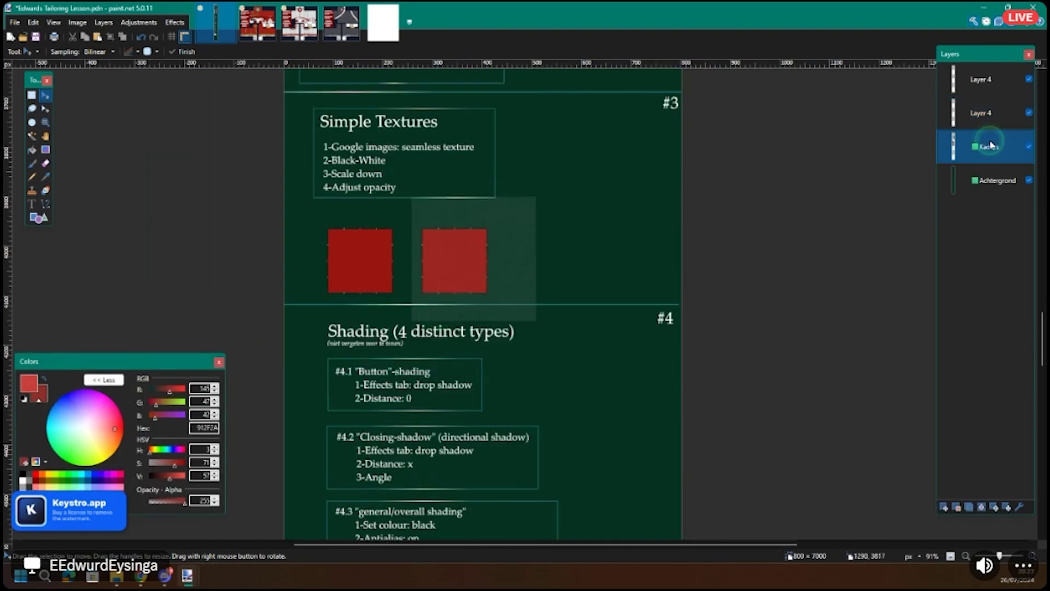
pyautogui.scroll(2, 451, 286)
pyautogui.scroll(-3, 429, 293)
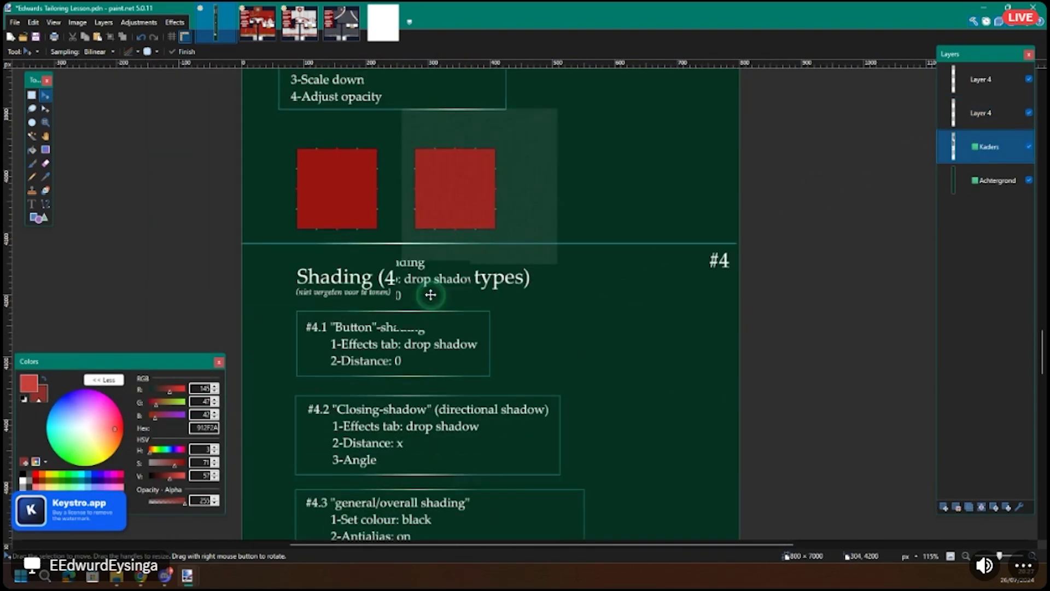
pyautogui.scroll(-4, 432, 300)
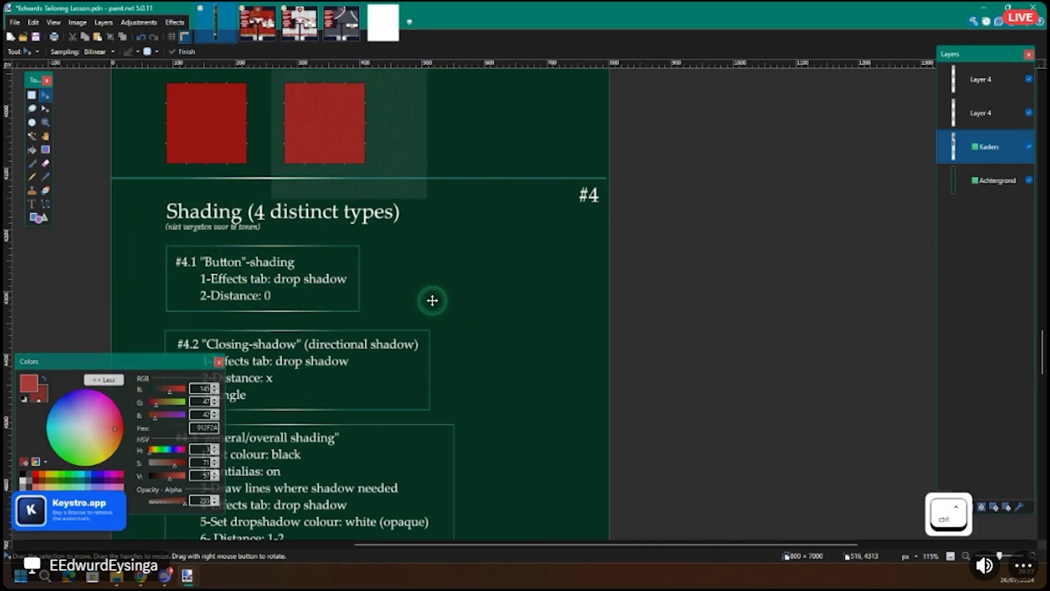
# Step: Compare the #4.1 "Button"-shading instructions with the shaded gold buttons on the Commander-in-chief coat
pyautogui.scroll(7, 348, 269)
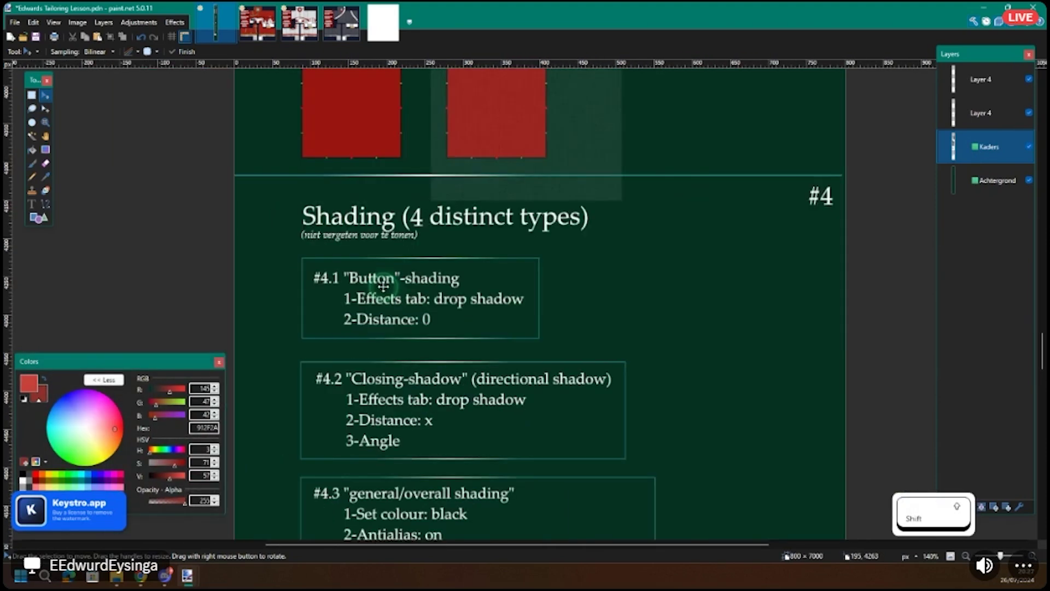
pyautogui.click(258, 23)
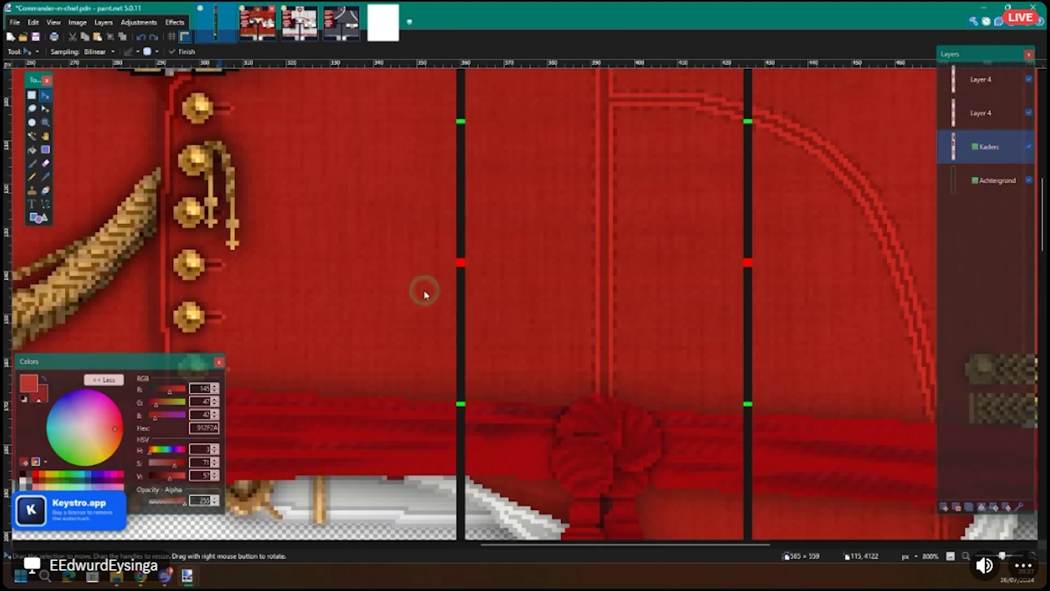
pyautogui.hscroll(-3, 354, 307)
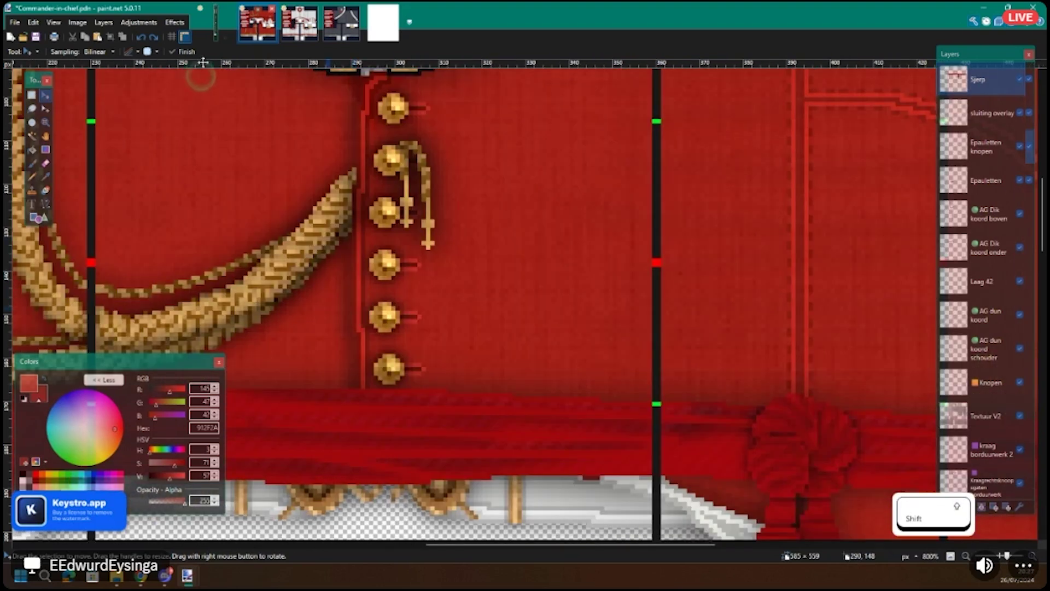
pyautogui.click(216, 23)
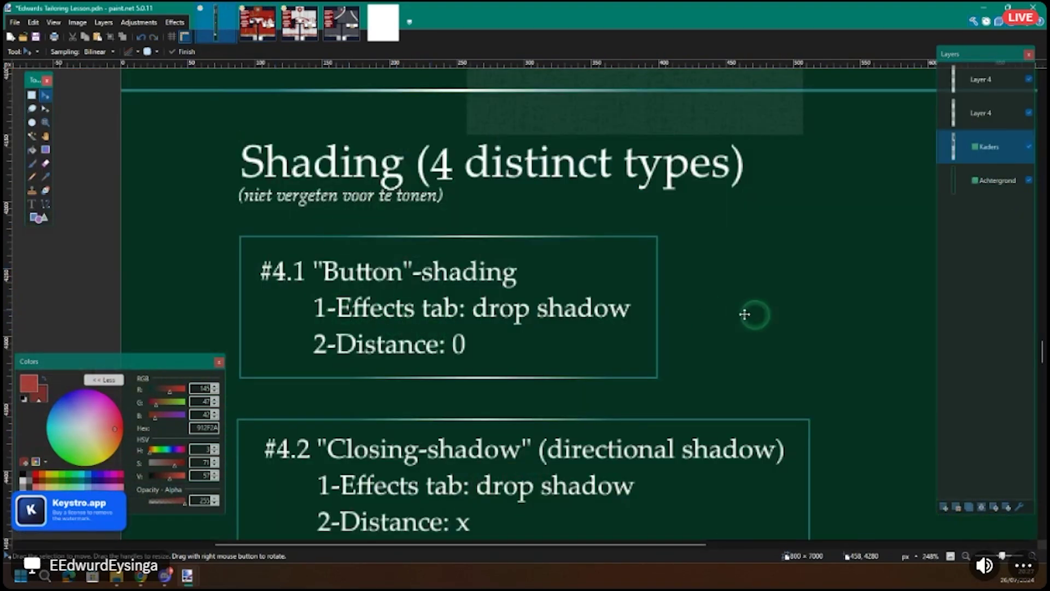
pyautogui.click(261, 34)
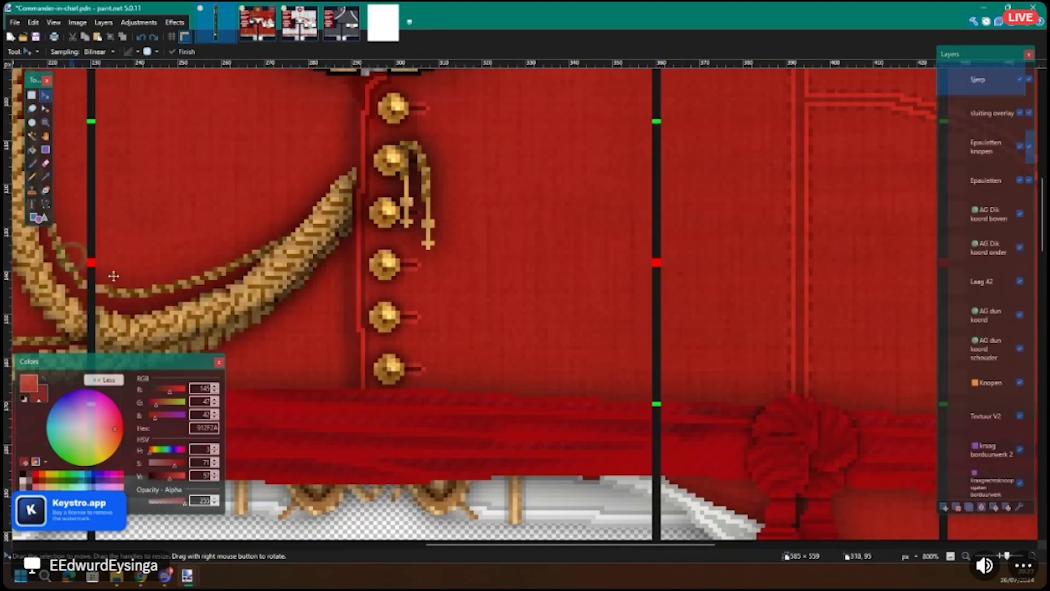
# Step: Make Knopen the active layer and select parts of a gold coat button with the Magic Wand
pyautogui.click(1002, 377)
pyautogui.press('s')
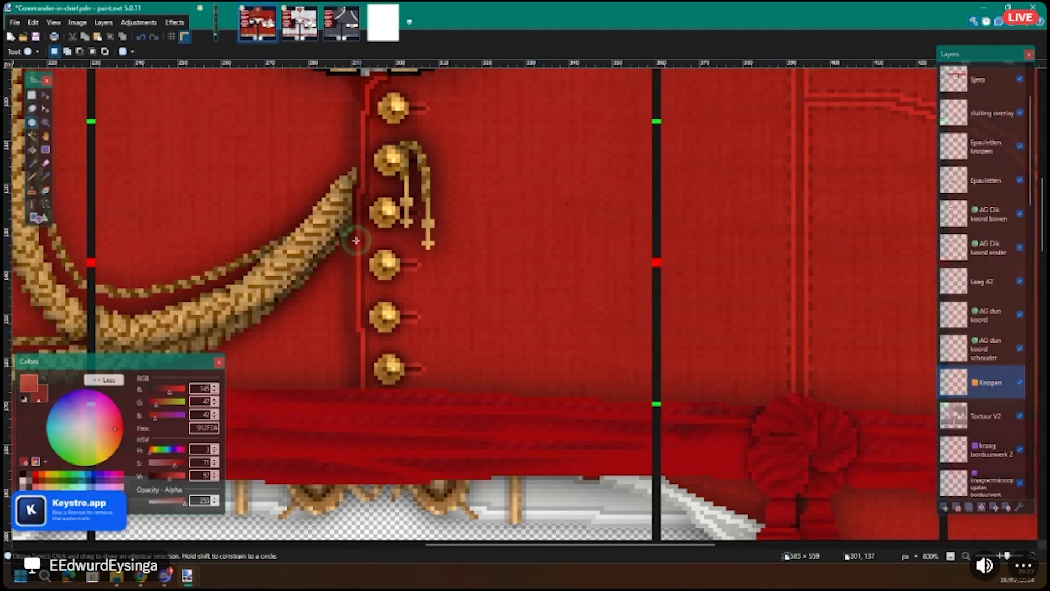
pyautogui.press('s')
pyautogui.keyDown('ctrl'); pyautogui.scroll(1, 382, 265); pyautogui.keyUp('ctrl')
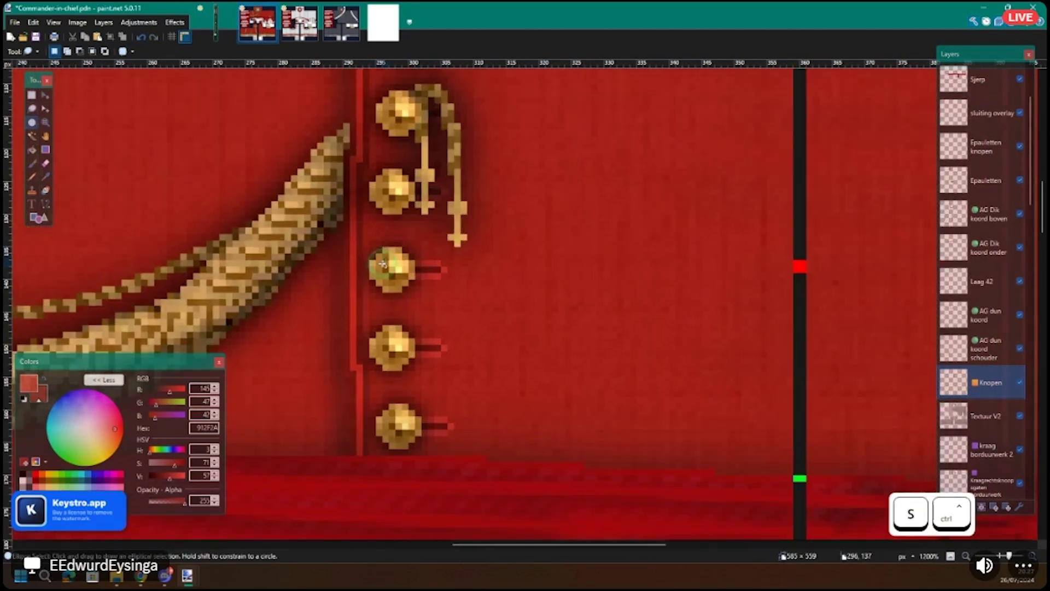
pyautogui.scroll(2, 382, 264)
pyautogui.press('s')
pyautogui.keyDown('ctrl'); pyautogui.click(391, 267); pyautogui.keyUp('ctrl')
pyautogui.scroll(3, 400, 268)
pyautogui.keyDown('ctrl'); pyautogui.click(405, 260); pyautogui.keyUp('ctrl')
pyautogui.keyDown('ctrl'); pyautogui.click(418, 219); pyautogui.keyUp('ctrl')
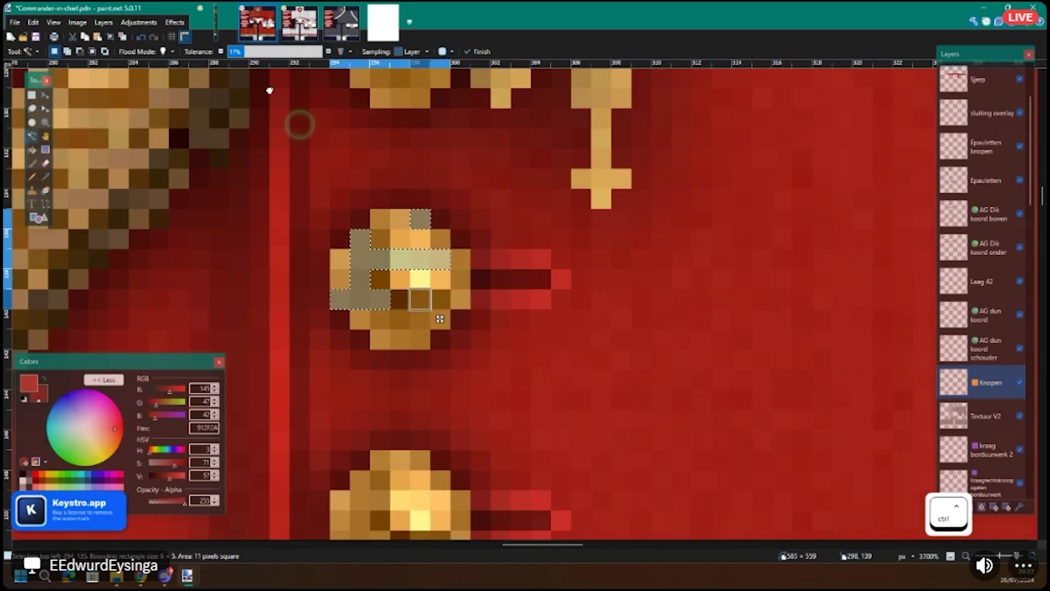
# Step: Raise the Magic Wand tolerance to 45%, complete the selection of the gold button and copy it
pyautogui.moveTo(249, 51); pyautogui.dragTo(270, 51)
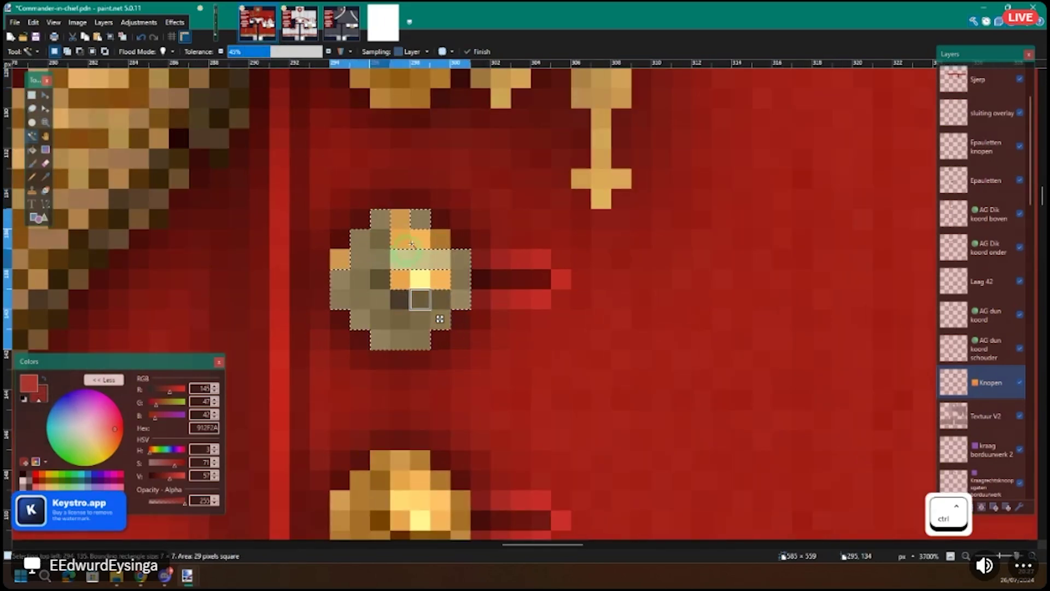
pyautogui.keyDown('ctrl'); pyautogui.click(419, 239); pyautogui.keyUp('ctrl')
pyautogui.hotkey('ctrl', 'c')
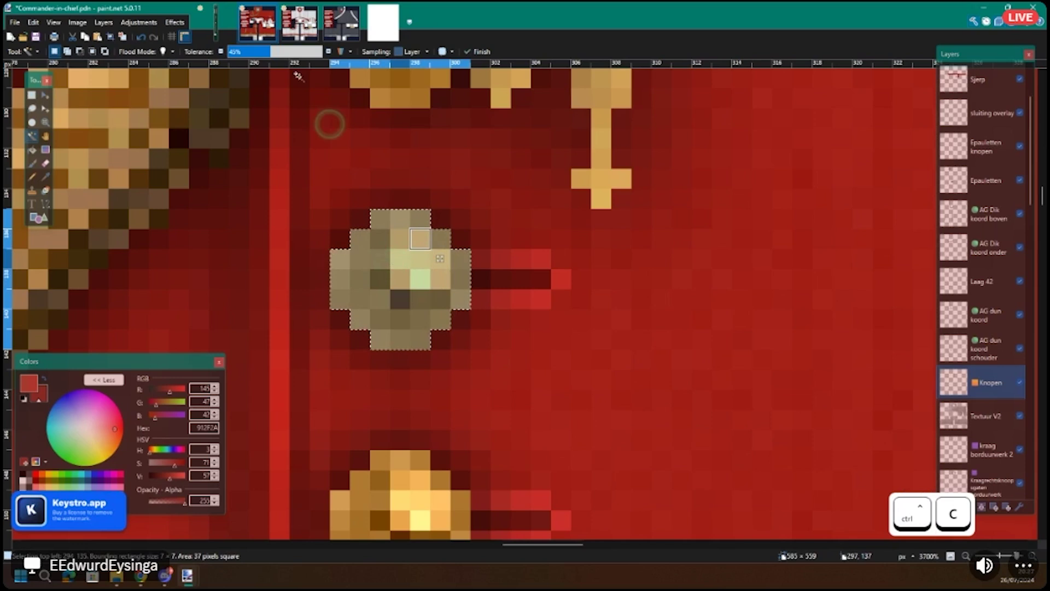
# Step: Paste the gold button into the lesson document and place it beside the #4.1 "Button"-shading box
pyautogui.click(215, 23)
pyautogui.hotkey('ctrl', 'v')
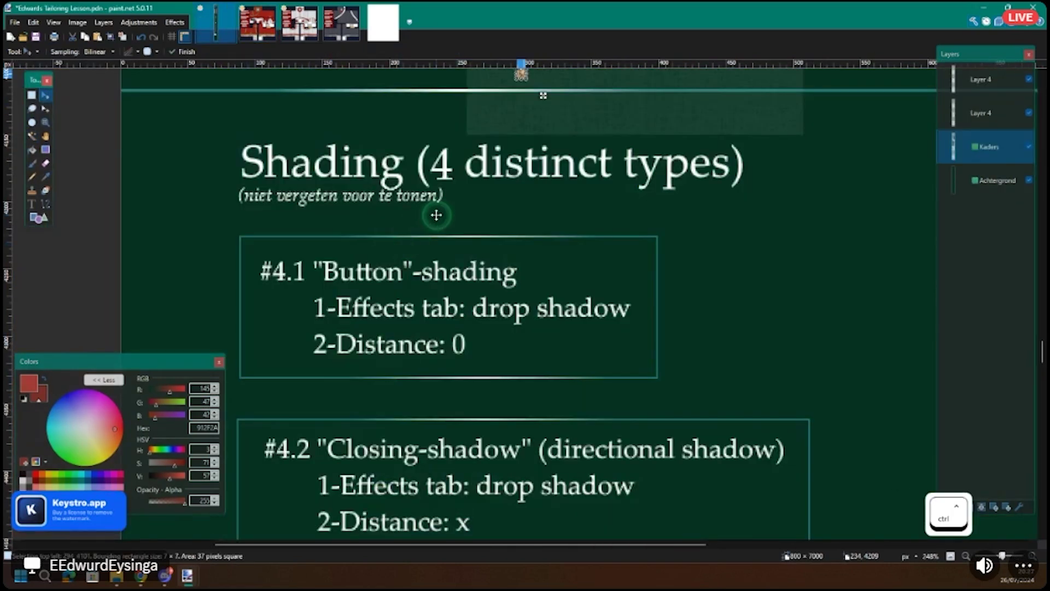
pyautogui.hscroll(3, 436, 219)
pyautogui.moveTo(412, 96); pyautogui.dragTo(562, 277)
pyautogui.scroll(5, 572, 272)
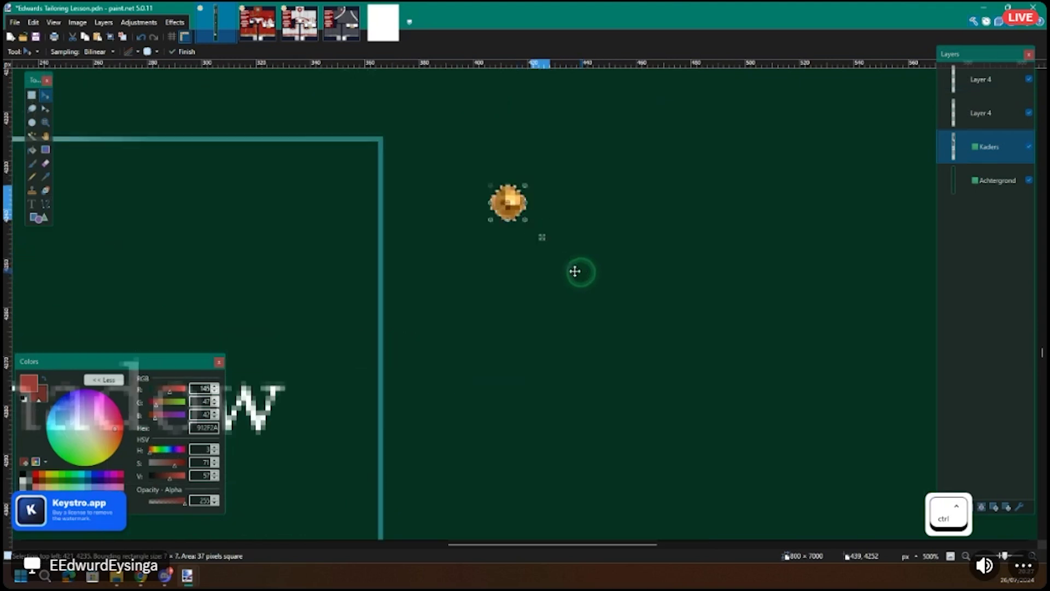
# Step: Paste a second gold button and place it directly below the first one
pyautogui.hotkey('ctrl', 'v')
pyautogui.moveTo(542, 237); pyautogui.dragTo(541, 295)
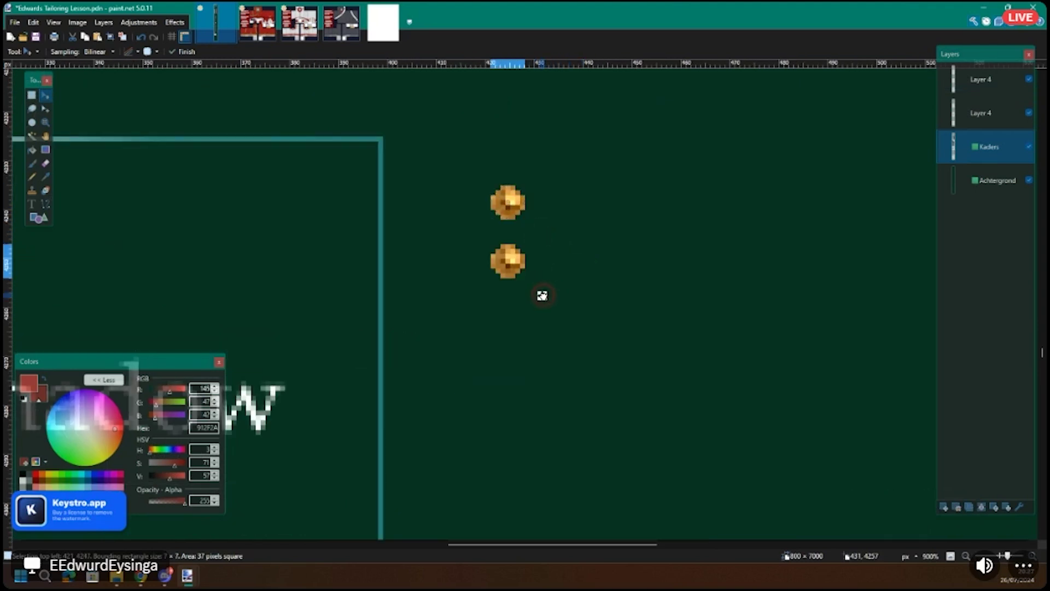
pyautogui.hscroll(2, 512, 271)
pyautogui.scroll(2, 450, 220)
# Step: Select a rectangular area around both buttons and apply a black Drop Shadow with radius 10 and distance 0, adjusting its opacity
pyautogui.press('s')
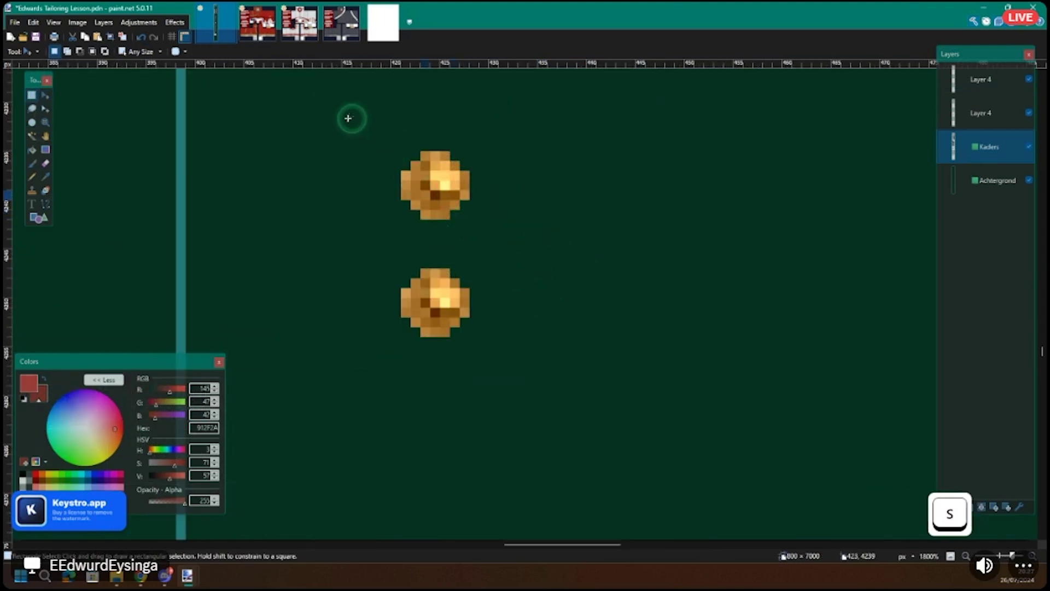
pyautogui.moveTo(274, 72); pyautogui.dragTo(563, 411)
pyautogui.scroll(-2, 463, 297)
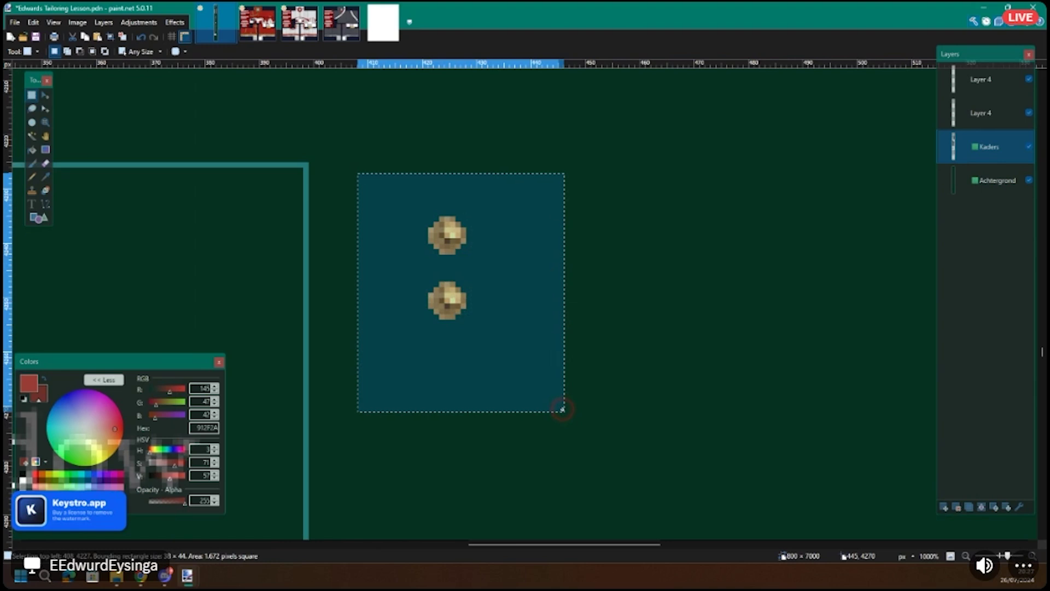
pyautogui.click(179, 24)
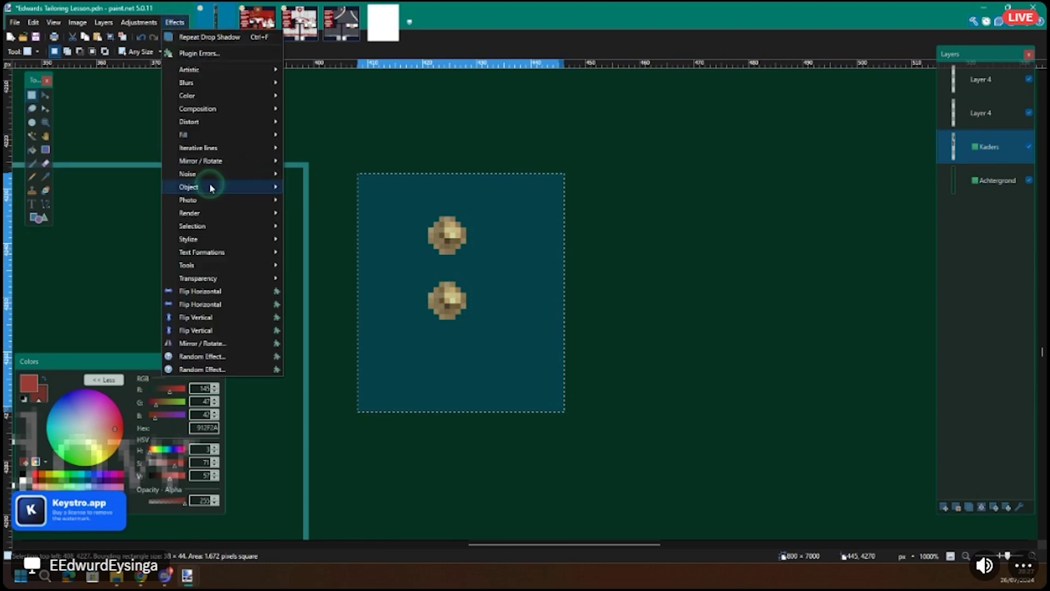
pyautogui.moveTo(212, 185)
pyautogui.click(317, 227)
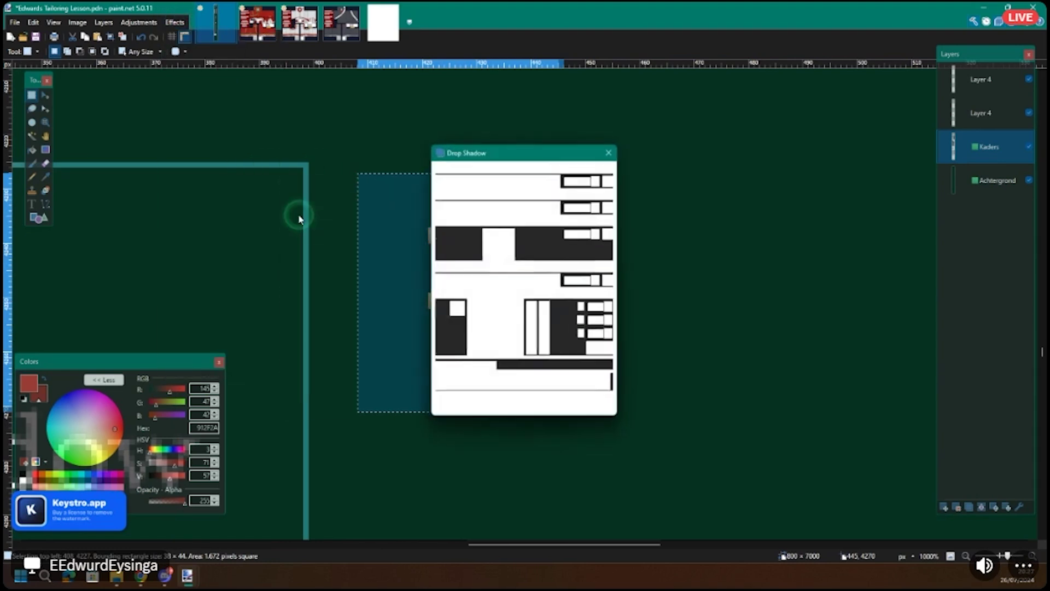
pyautogui.moveTo(482, 151); pyautogui.dragTo(670, 126)
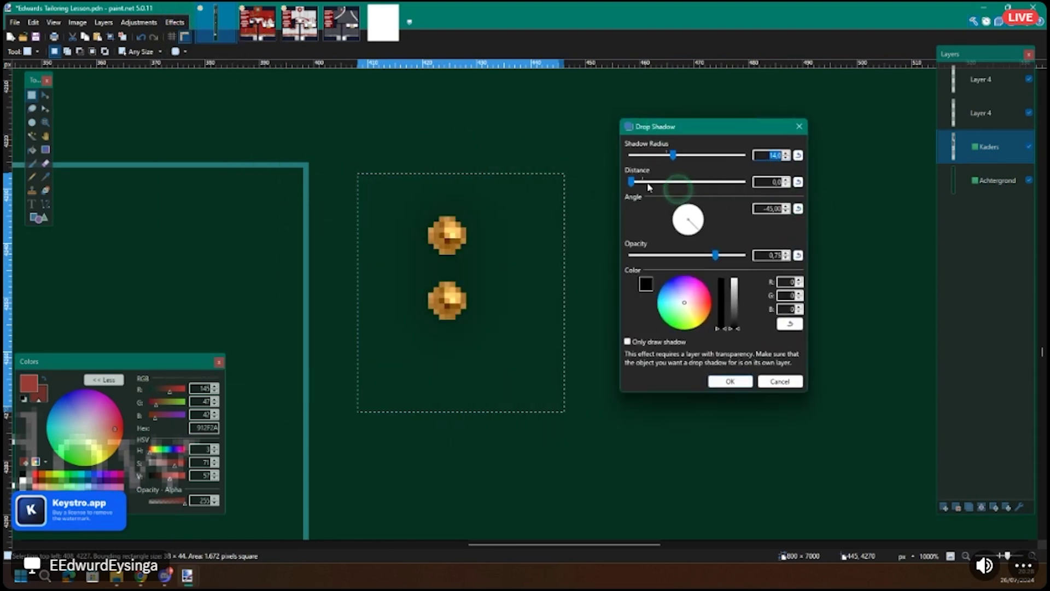
pyautogui.click(667, 182)
pyautogui.click(776, 182)
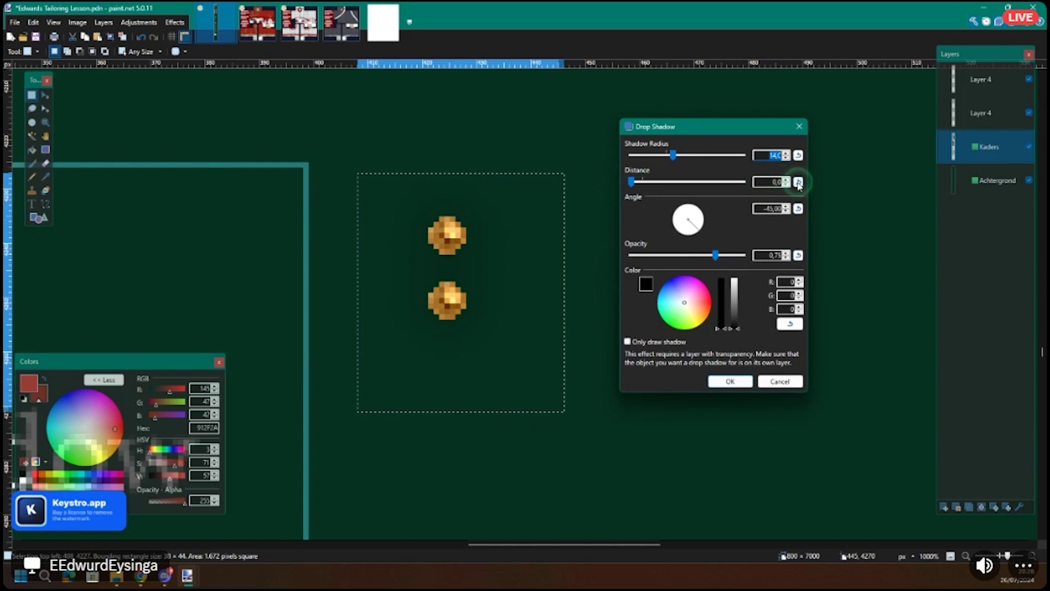
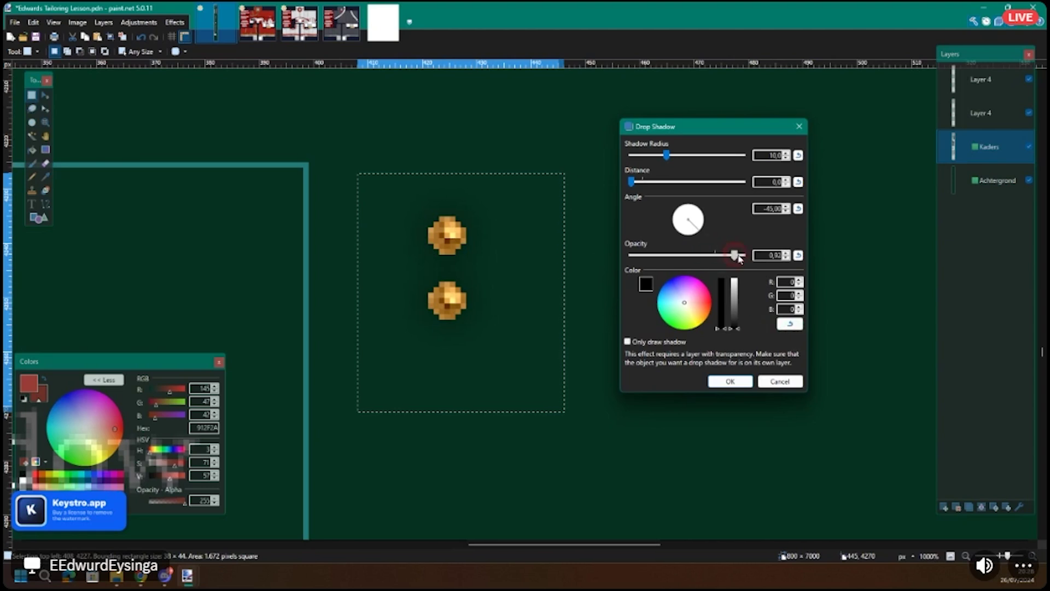
pyautogui.moveTo(631, 255); pyautogui.dragTo(713, 255)
pyautogui.click(742, 377)
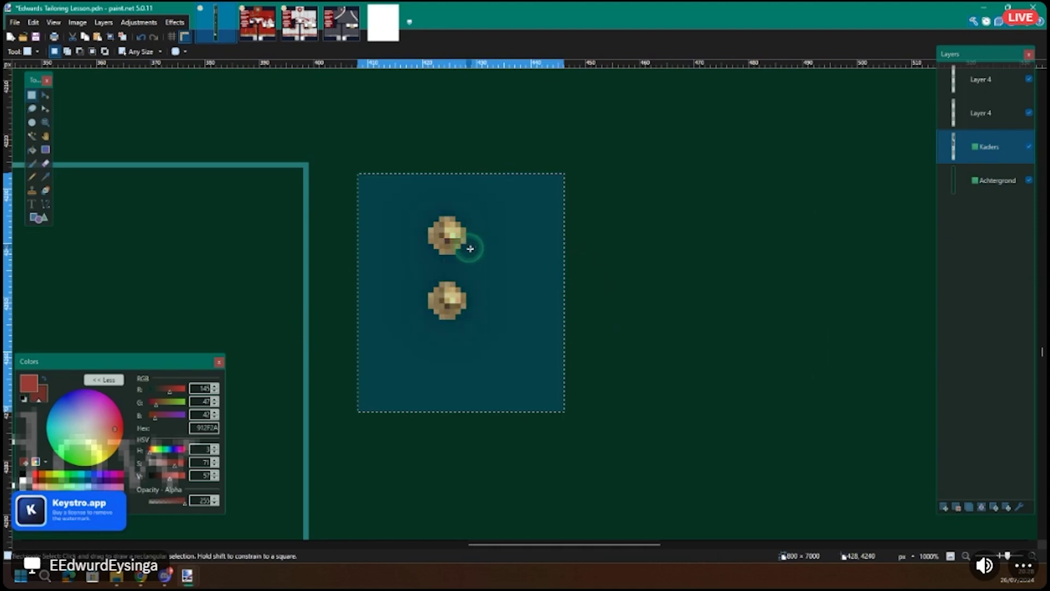
# Step: Go on to #4.2 "Closing-shadow" and mark out the front closing strip on the Commander-in-chief coat as an example
pyautogui.scroll(-7, 448, 220)
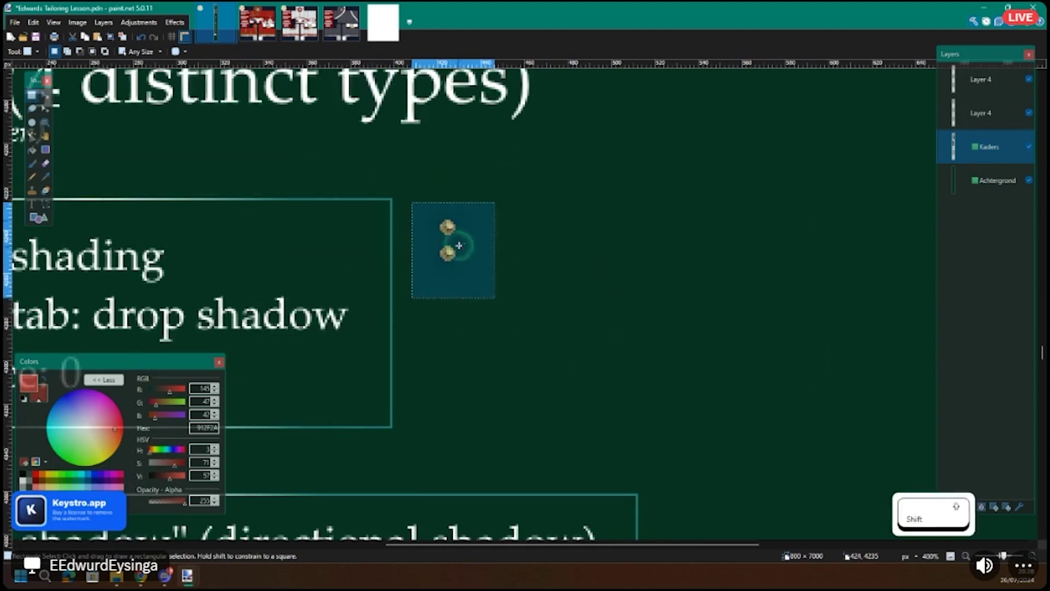
pyautogui.scroll(-3, 459, 246)
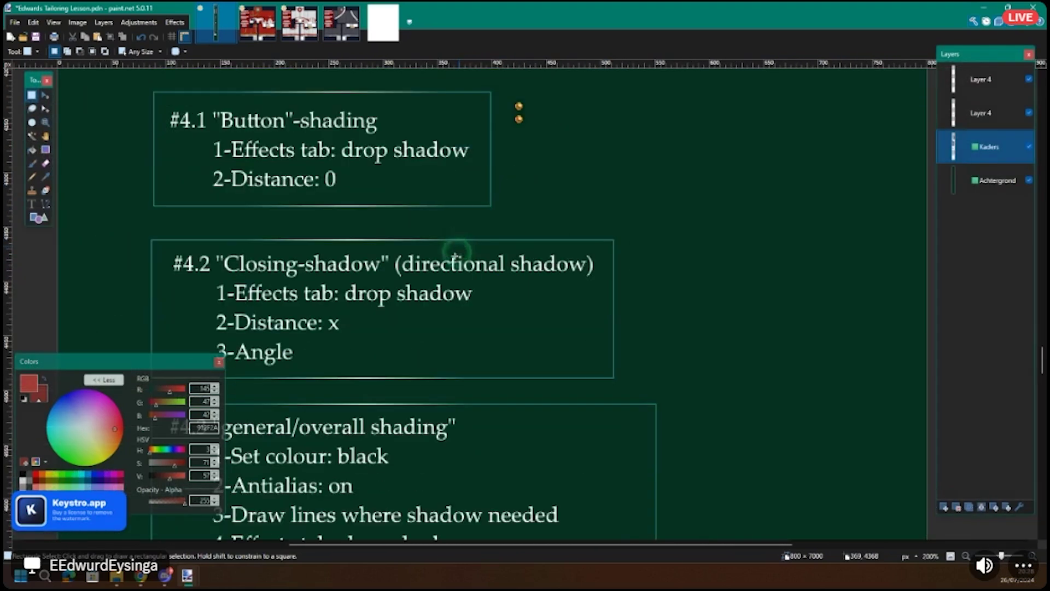
pyautogui.scroll(2, 241, 261)
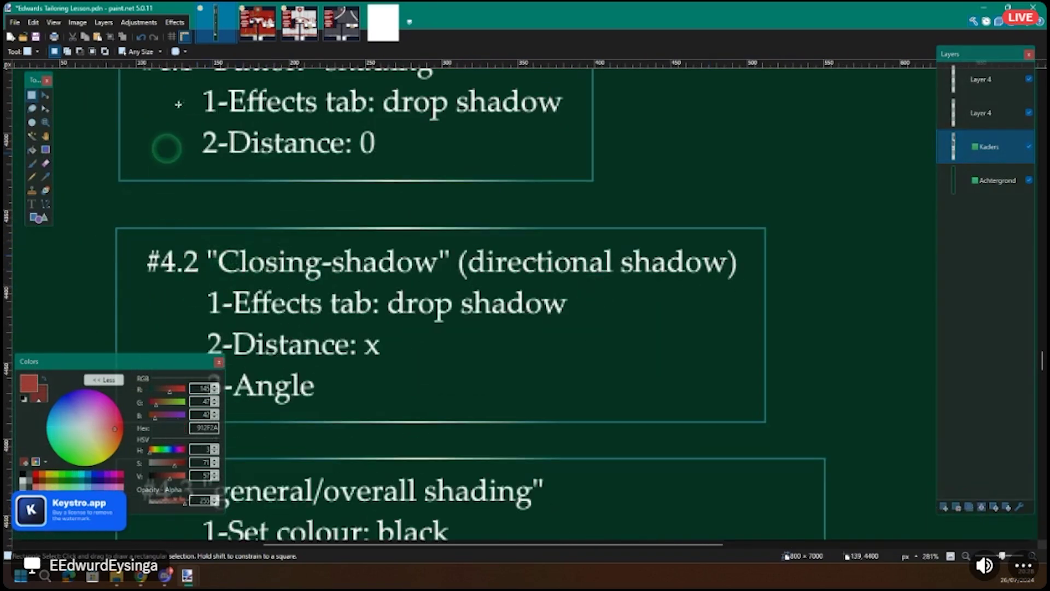
pyautogui.click(257, 23)
pyautogui.scroll(-1, 326, 282)
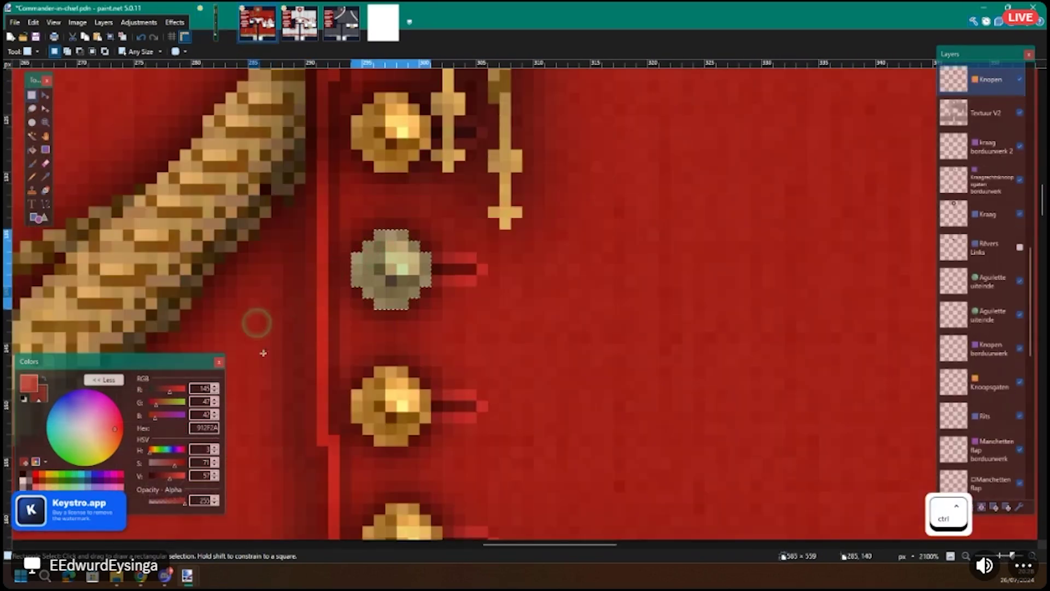
pyautogui.moveTo(306, 287); pyautogui.dragTo(334, 413)
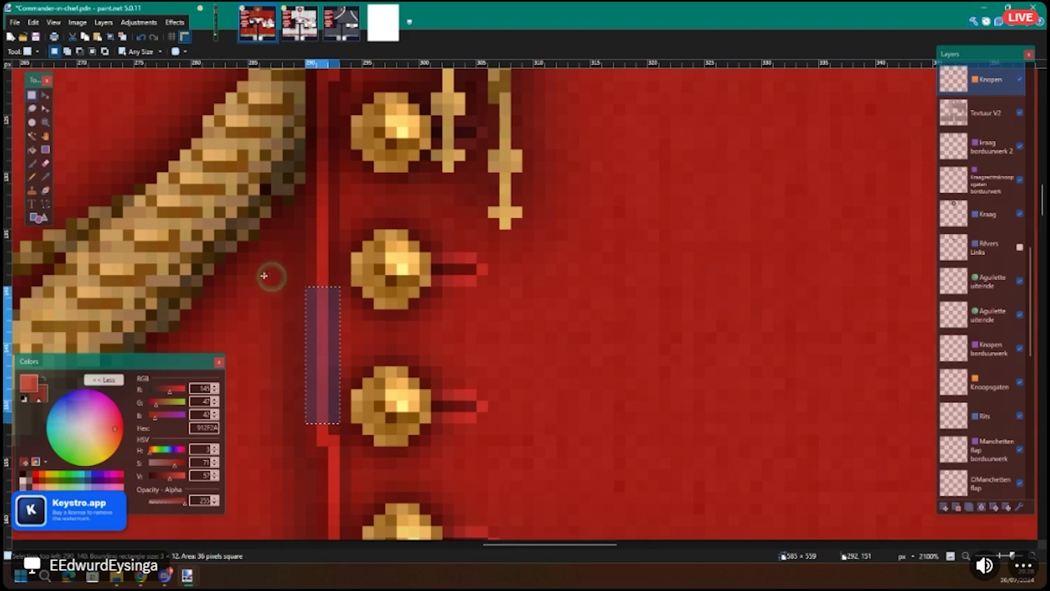
pyautogui.scroll(-1, 345, 262)
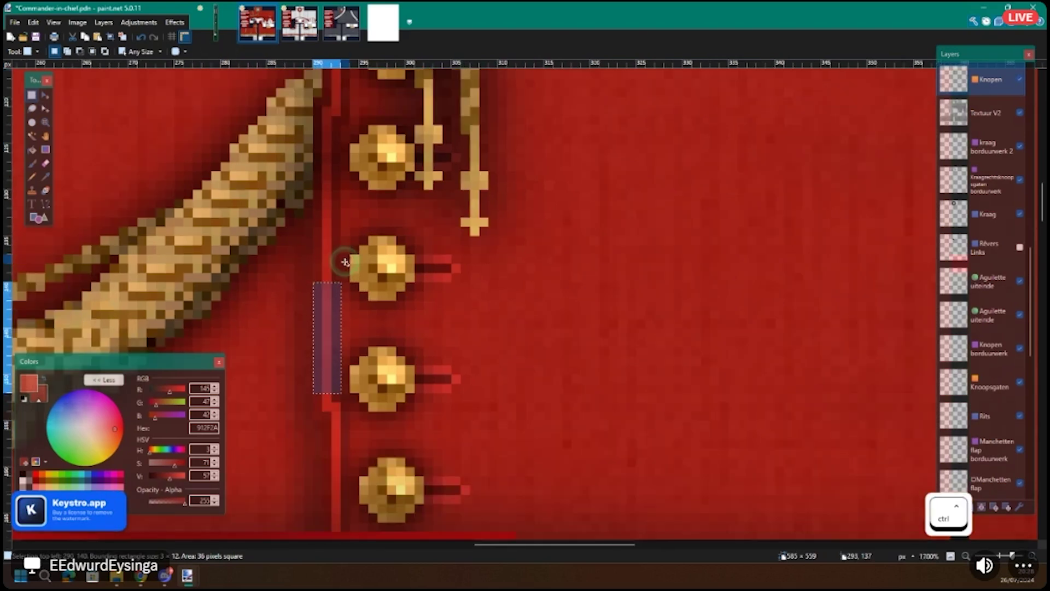
pyautogui.scroll(-1, 345, 262)
# Step: Return to the lesson and examine the closing examples in the Sandwich-technique section, toggling the Kaders layer's visibility
pyautogui.hotkey('ctrl', 'shift', 'Tab')
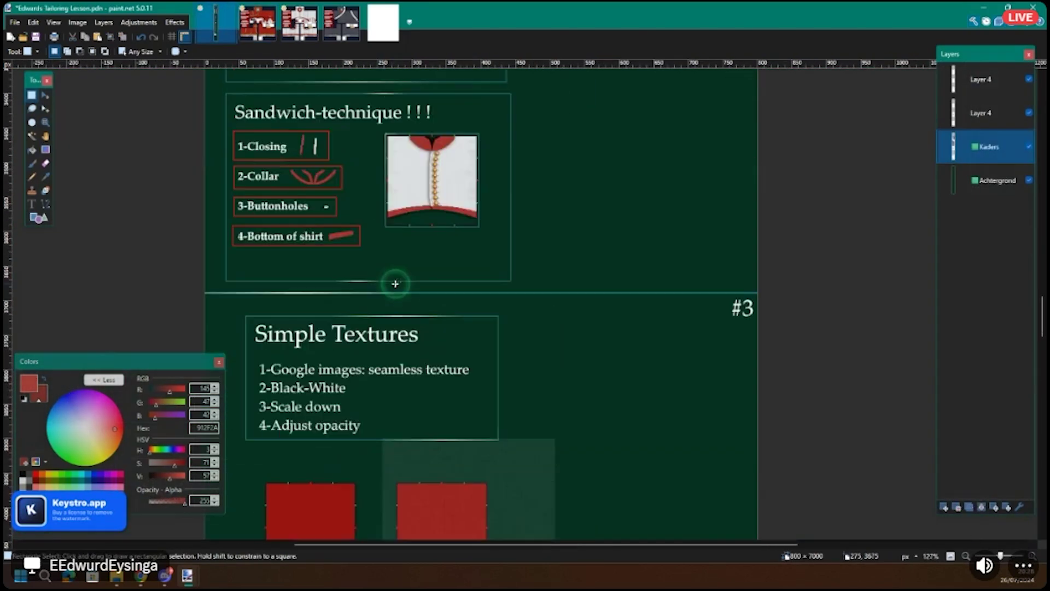
pyautogui.scroll(6, 307, 104)
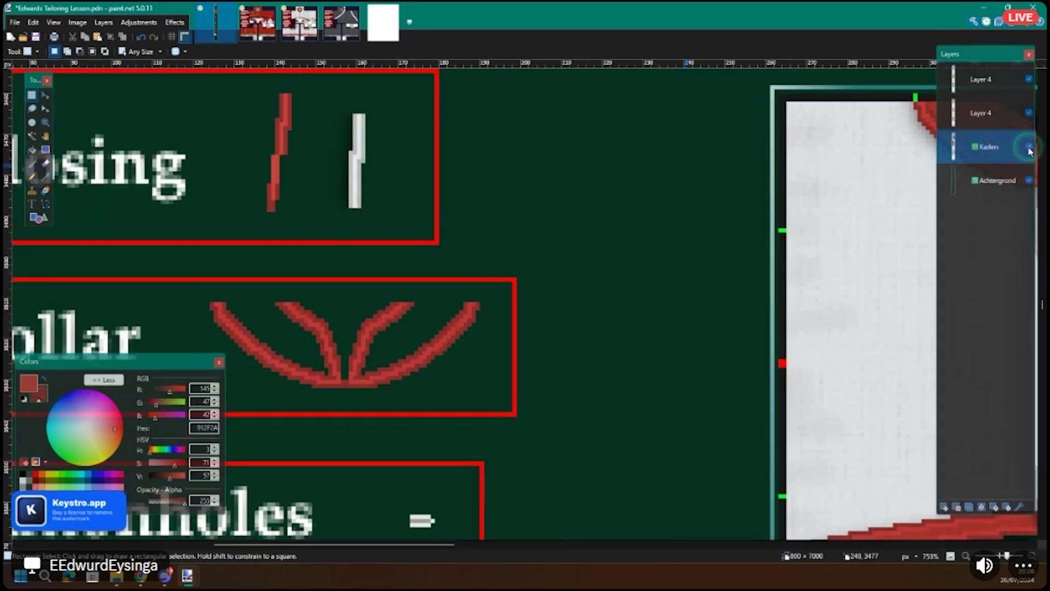
pyautogui.click(1030, 147)
pyautogui.click(1030, 146)
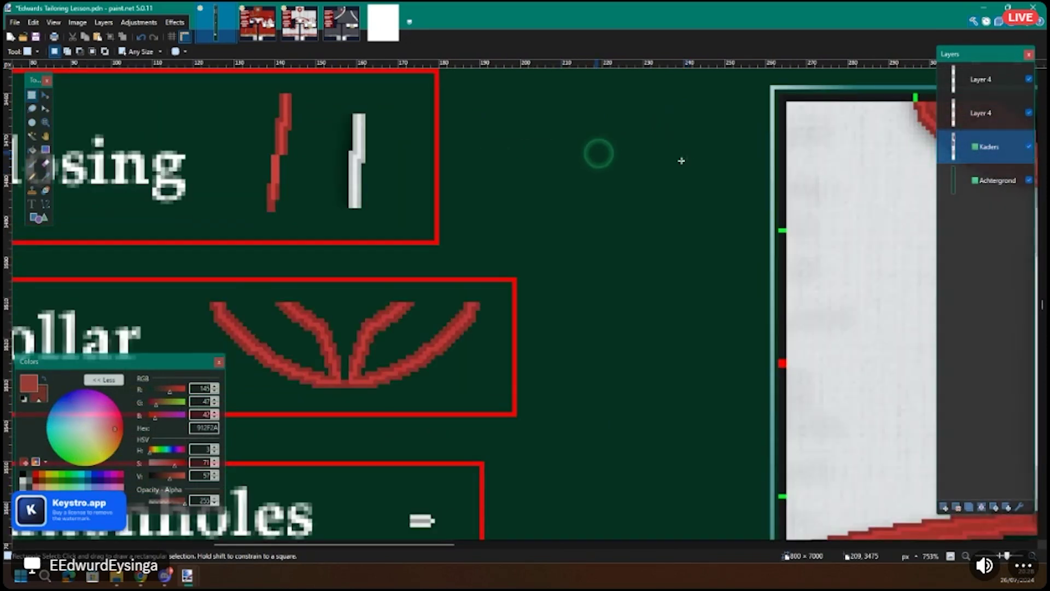
# Step: Make the Layer 4 directly above Kaders active and get the Line/Curve tool ready beside the #4.2 "Closing-shadow" box
pyautogui.keyDown('shift'); pyautogui.click(1004, 114); pyautogui.keyUp('shift')
pyautogui.scroll(-3, 497, 229)
pyautogui.hscroll(6, 497, 229)
pyautogui.scroll(-15, 487, 232)
pyautogui.press('o')
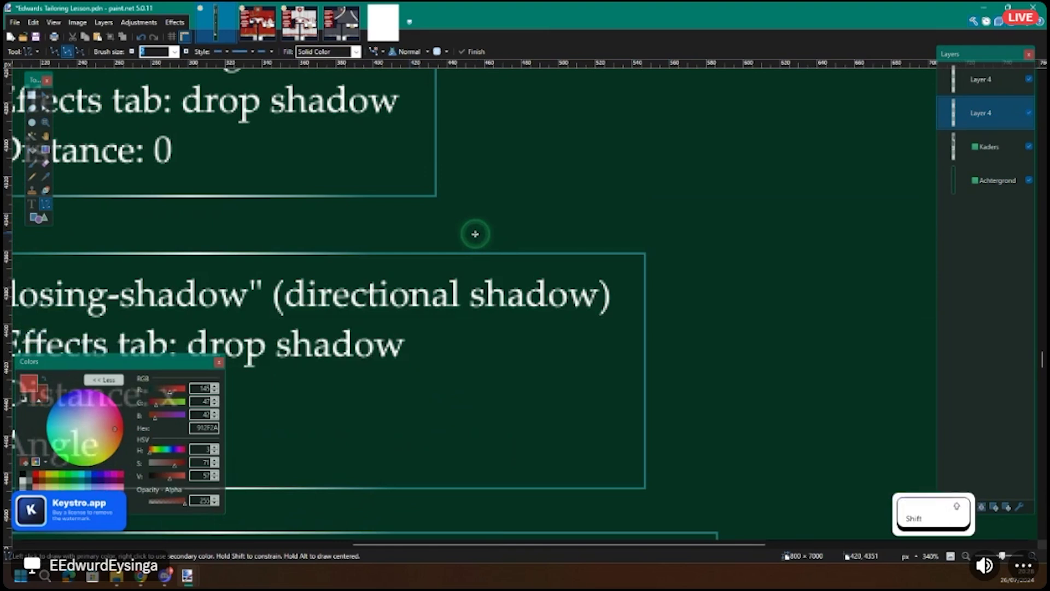
pyautogui.scroll(4, 474, 232)
pyautogui.hscroll(3, 465, 191)
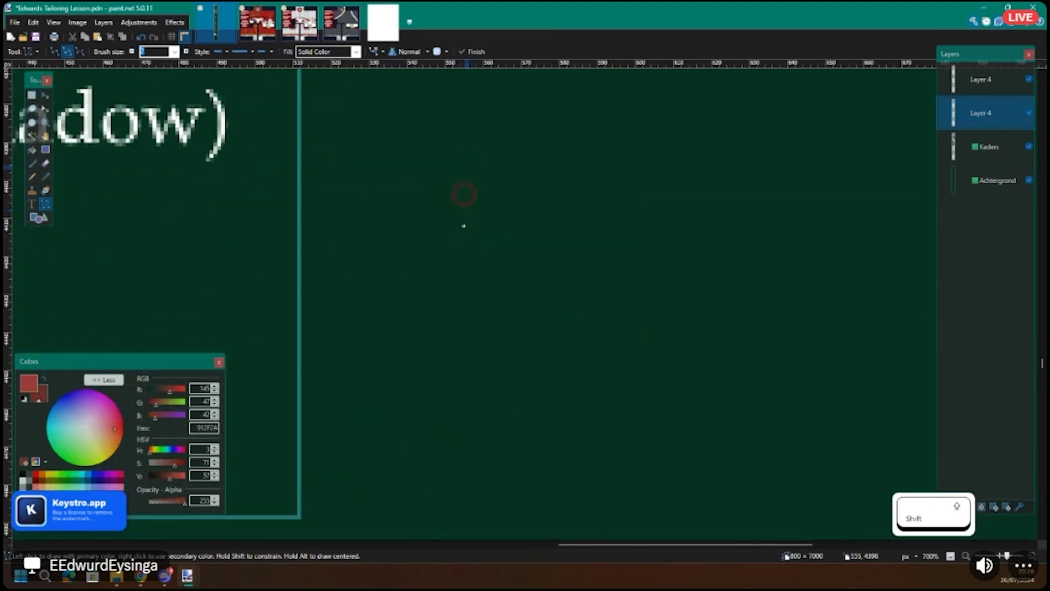
pyautogui.moveTo(464, 159); pyautogui.dragTo(464, 321)
pyautogui.scroll(2, 466, 316)
pyautogui.hotkey('ctrl', 'z')
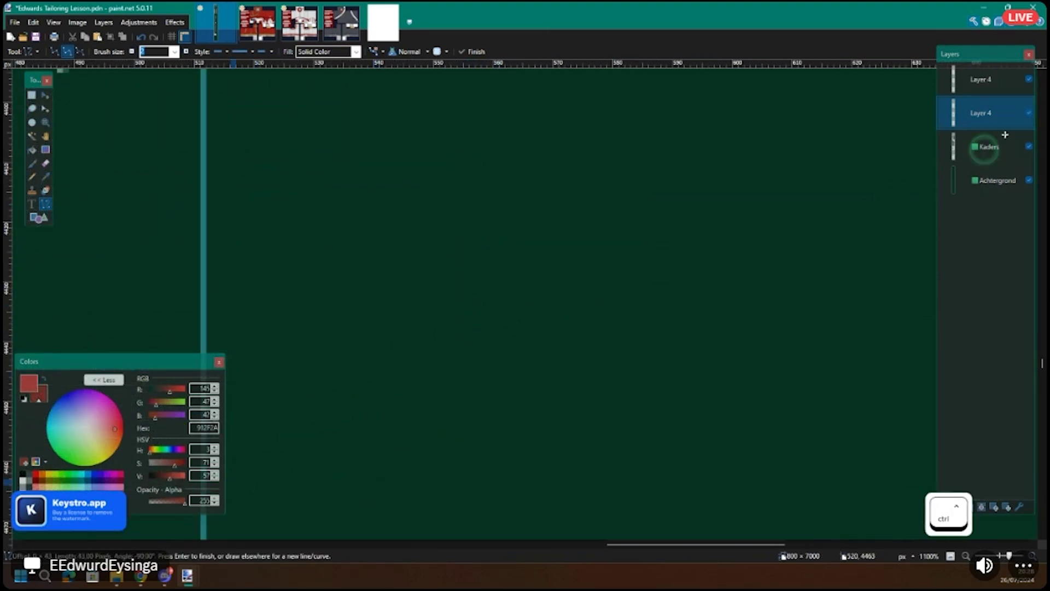
# Step: Add a new layer and draw a slightly slanted red closing line about 36 pixels long beside the #4.2 box
pyautogui.click(943, 508)
pyautogui.moveTo(422, 171); pyautogui.dragTo(404, 382)
pyautogui.scroll(8, 417, 267)
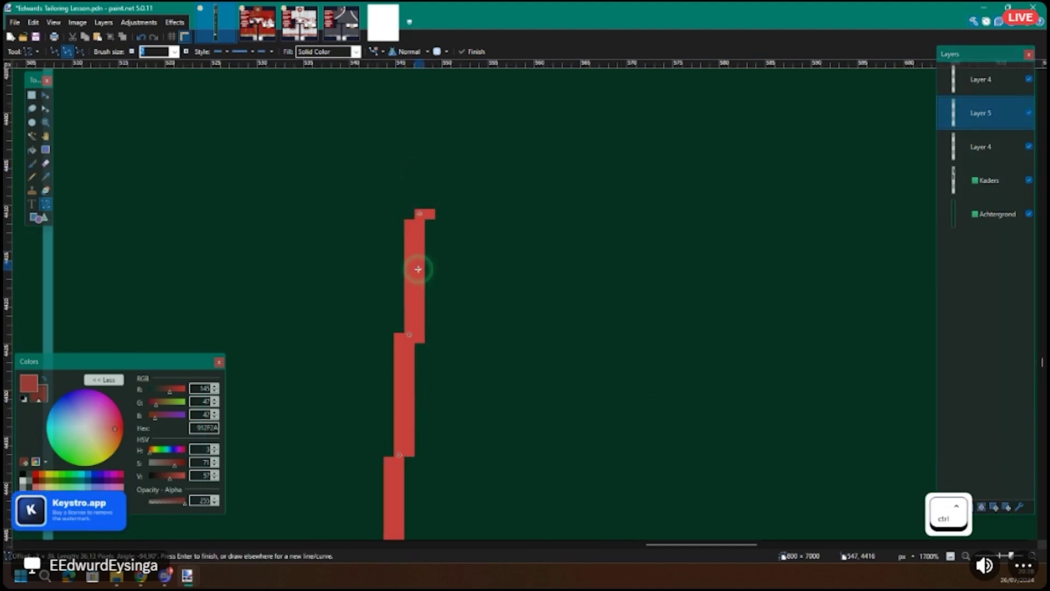
# Step: Pencil a darker red (912F2A) one-pixel edge along the closing line's left side and the right side of its upper segment
pyautogui.press('p')
pyautogui.scroll(2, 429, 208)
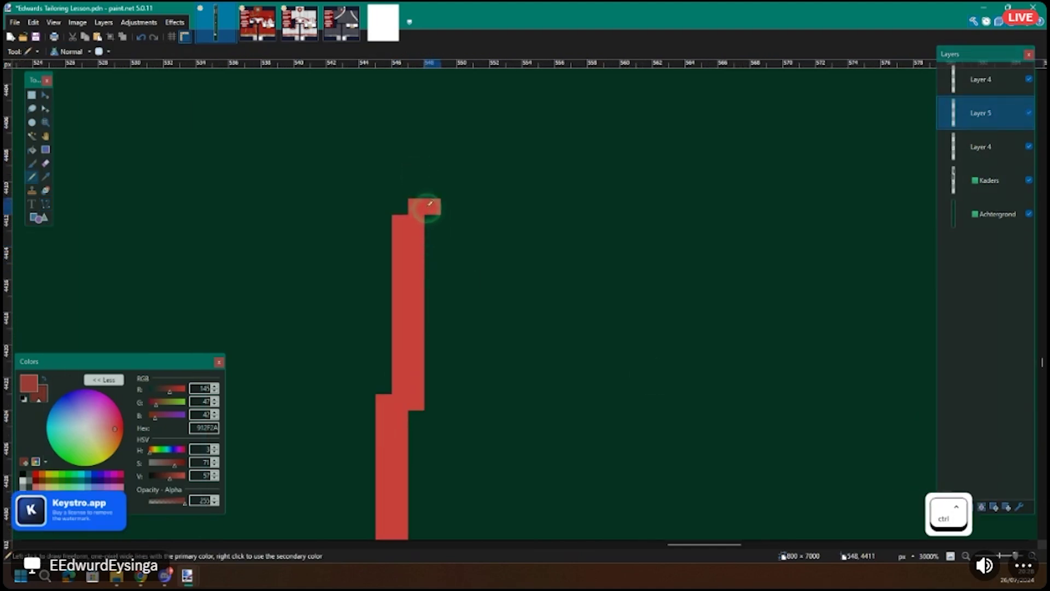
pyautogui.moveTo(433, 208); pyautogui.dragTo(436, 345)
pyautogui.click(402, 207)
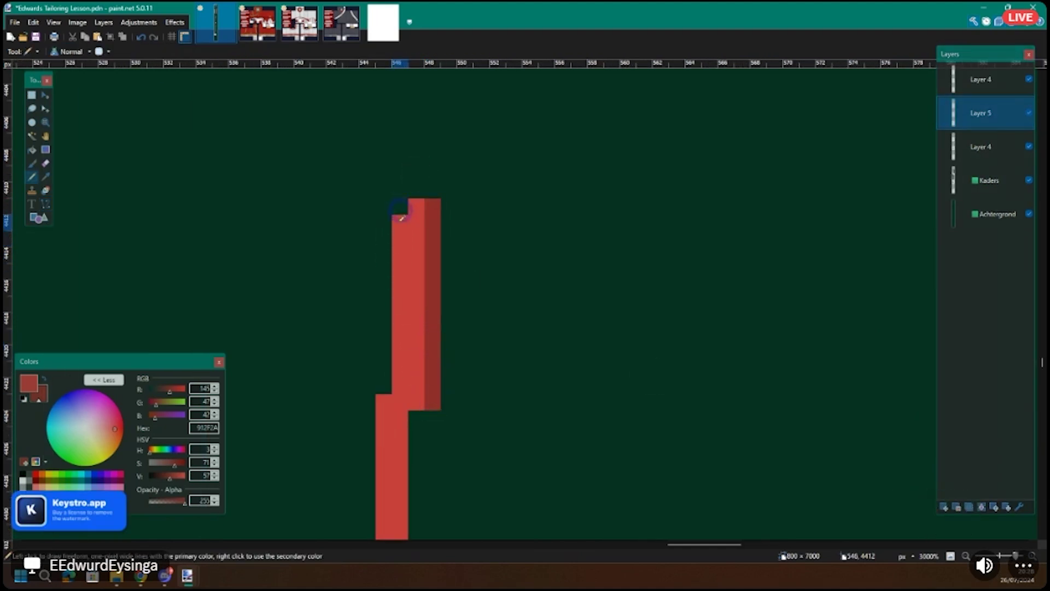
pyautogui.keyDown('shift'); pyautogui.click(395, 363); pyautogui.keyUp('shift')
pyautogui.scroll(-3, 382, 368)
pyautogui.keyDown('shift'); pyautogui.click(376, 377); pyautogui.keyUp('shift')
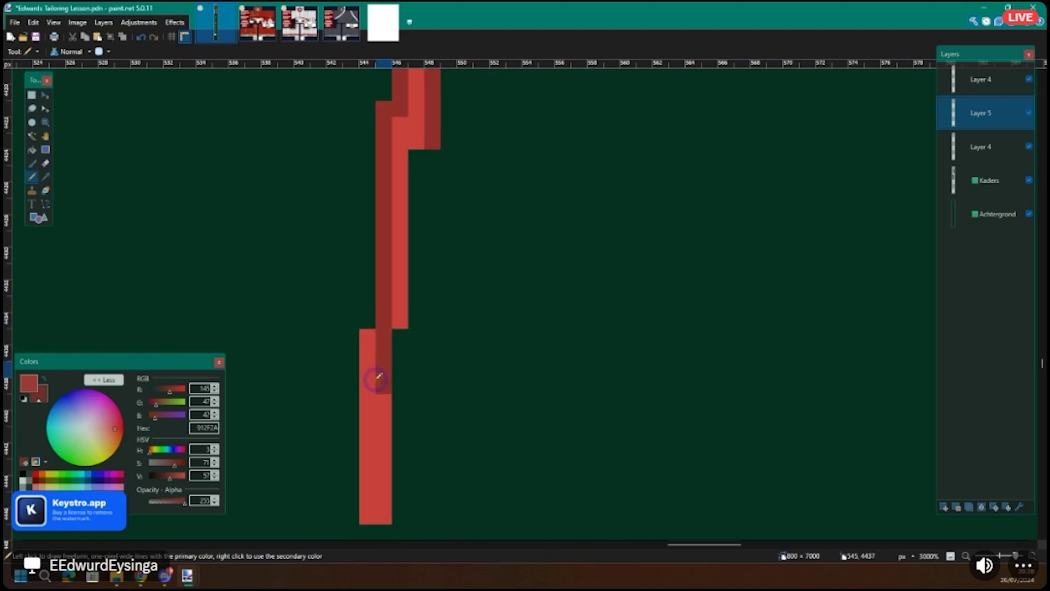
pyautogui.scroll(-3, 364, 323)
pyautogui.keyDown('shift'); pyautogui.click(364, 324); pyautogui.keyUp('shift')
# Step: Complete the darker red edge along the right side of the closing line's lower and middle segments
pyautogui.click(384, 336)
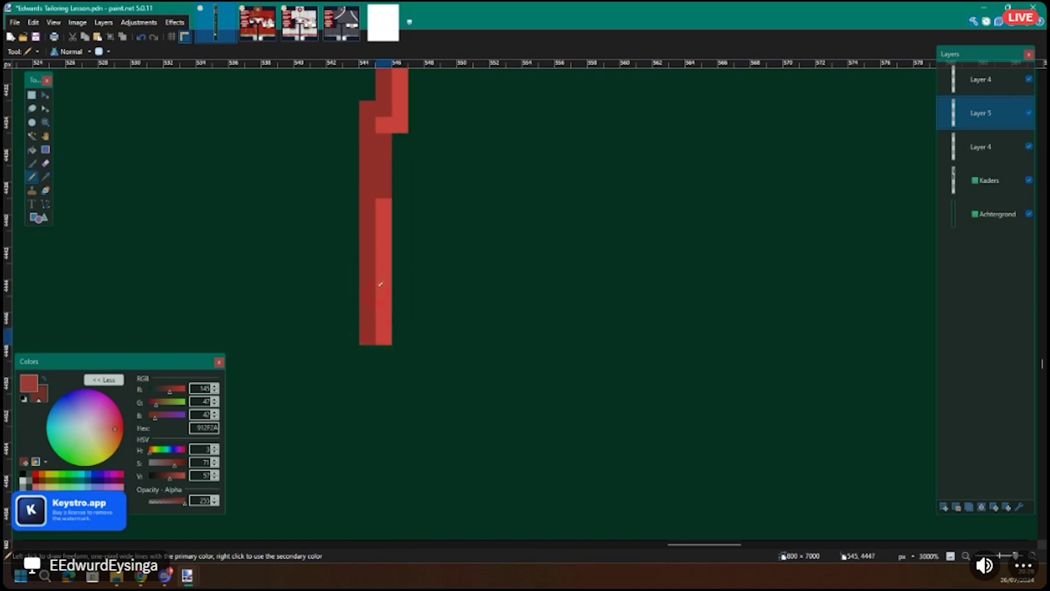
pyautogui.keyDown('shift'); pyautogui.click(385, 143); pyautogui.keyUp('shift')
pyautogui.click(404, 328)
pyautogui.scroll(2, 403, 329)
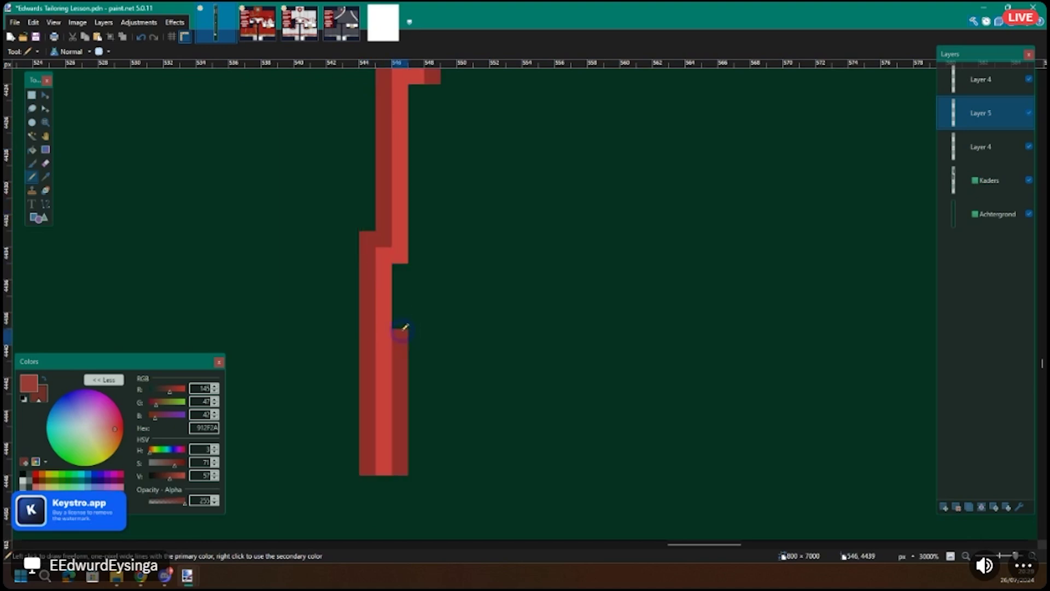
pyautogui.keyDown('shift'); pyautogui.click(401, 266); pyautogui.keyUp('shift')
pyautogui.scroll(3, 414, 266)
pyautogui.keyDown('shift'); pyautogui.click(414, 266); pyautogui.keyUp('shift')
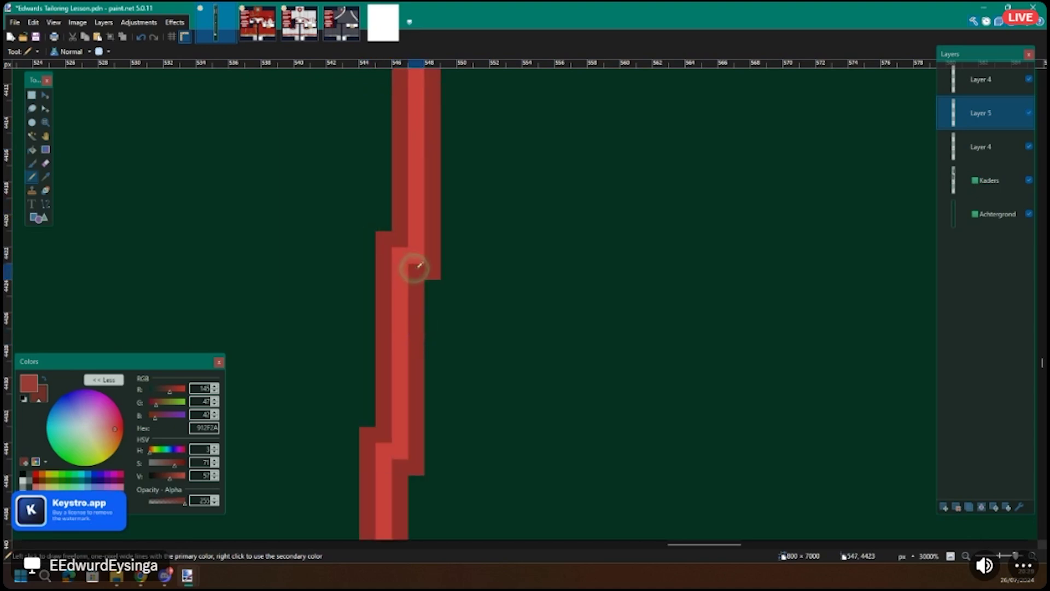
# Step: Build a combined rectangular selection from the closing line's stepped centre outward to the right, about 37 × 37 pixels overall
pyautogui.scroll(-4, 414, 267)
pyautogui.press('s')
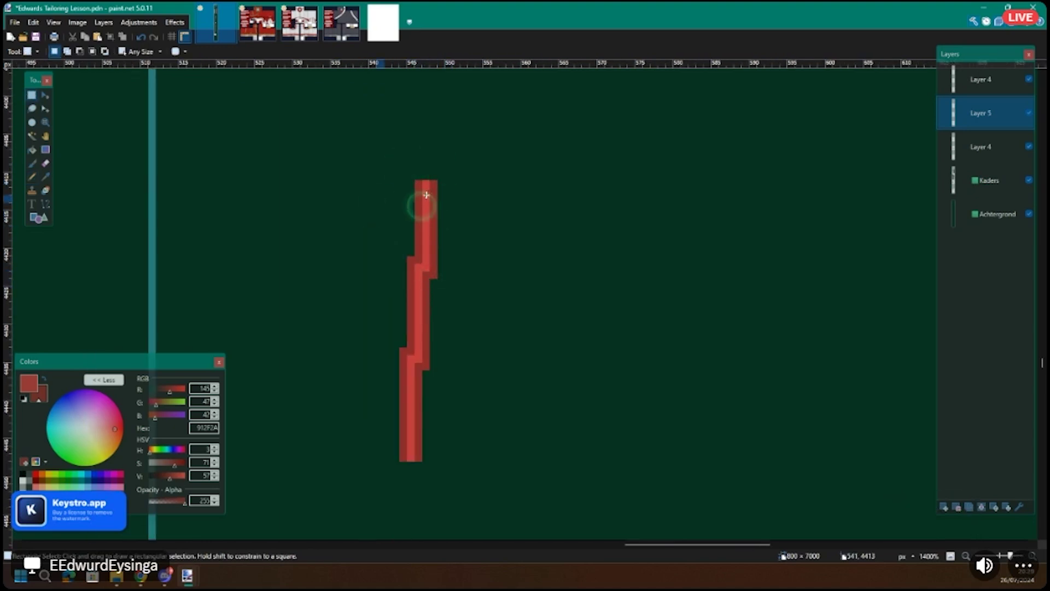
pyautogui.moveTo(484, 173); pyautogui.dragTo(316, 453)
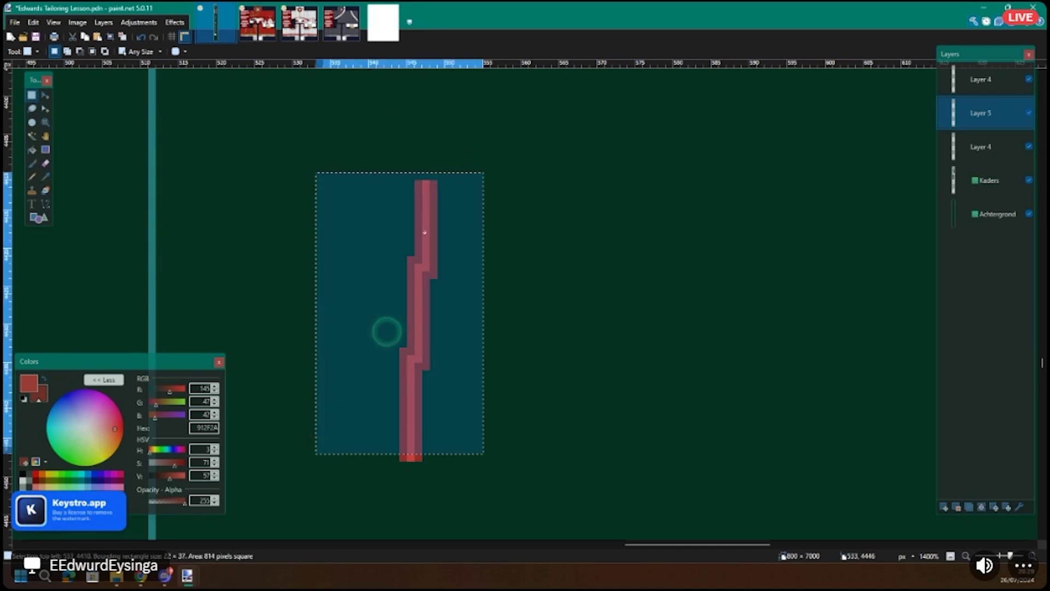
pyautogui.moveTo(424, 179); pyautogui.dragTo(510, 284)
pyautogui.moveTo(416, 279); pyautogui.dragTo(537, 363)
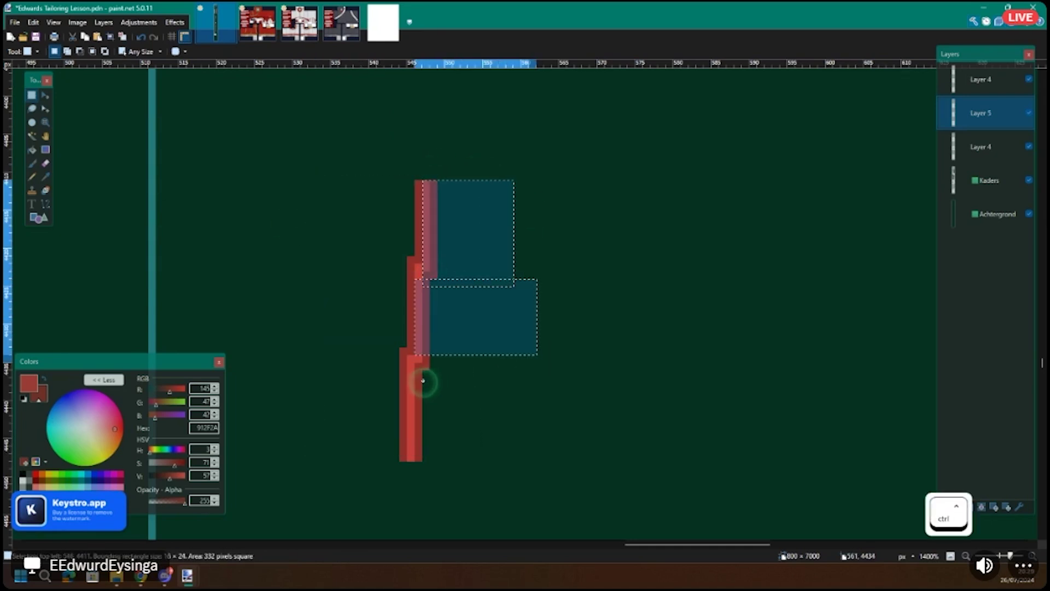
pyautogui.moveTo(416, 370); pyautogui.dragTo(537, 423)
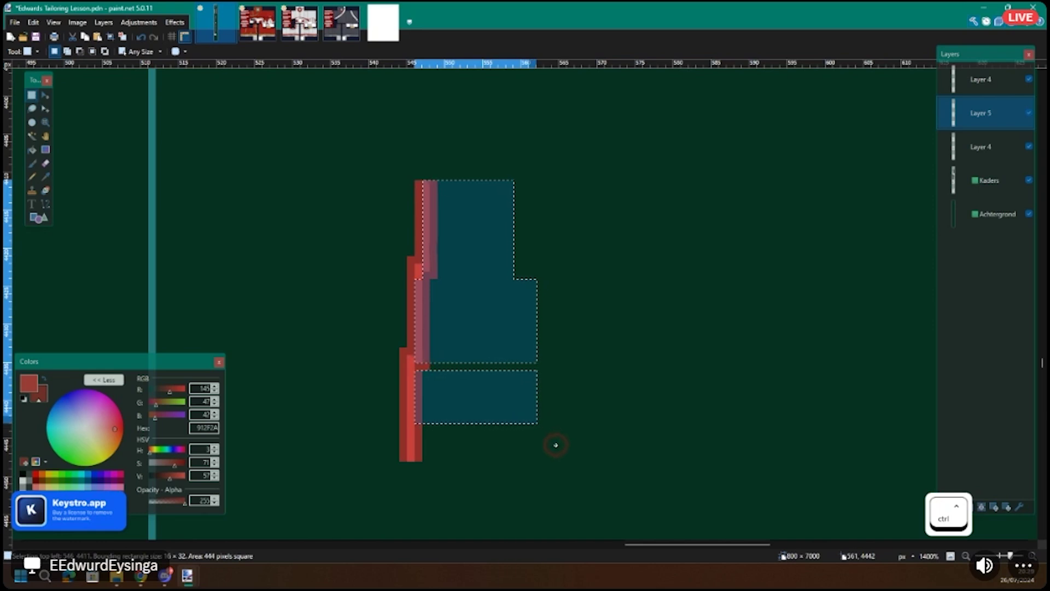
pyautogui.moveTo(576, 381); pyautogui.dragTo(558, 446)
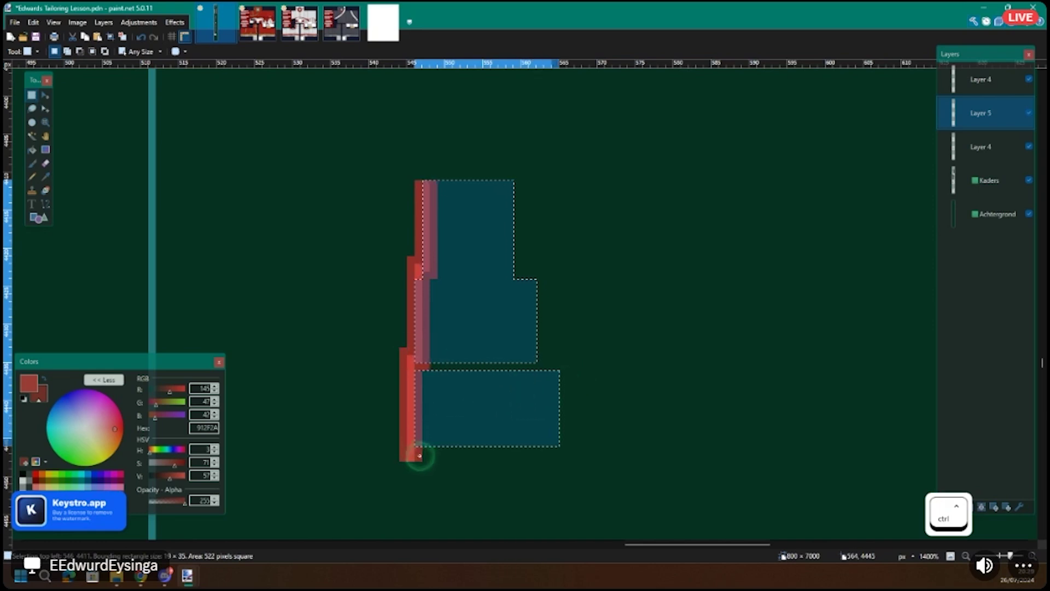
pyautogui.moveTo(582, 355); pyautogui.dragTo(539, 385)
pyautogui.moveTo(502, 185); pyautogui.dragTo(697, 385)
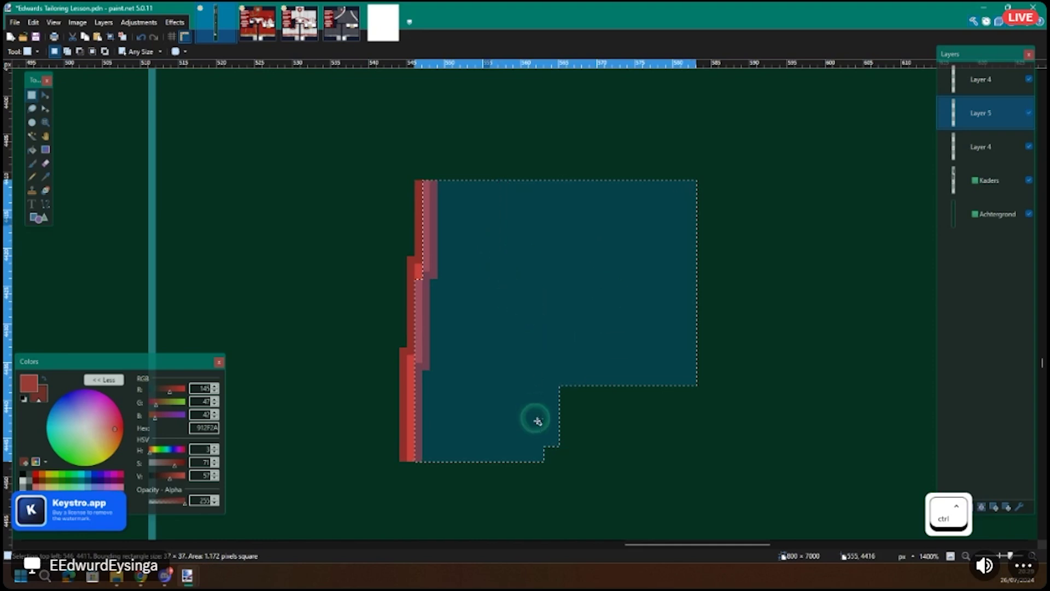
pyautogui.moveTo(650, 359); pyautogui.dragTo(536, 463)
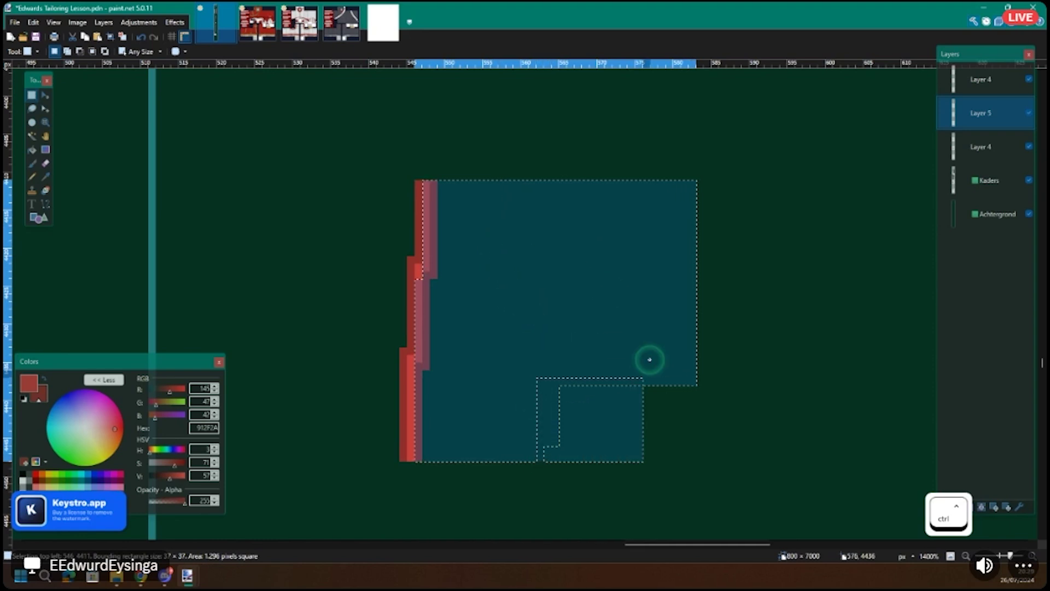
# Step: Apply a Drop Shadow to the selected side of the closing line with angle 0, distance 2 and radius 27.5, and deselect
pyautogui.click(176, 24)
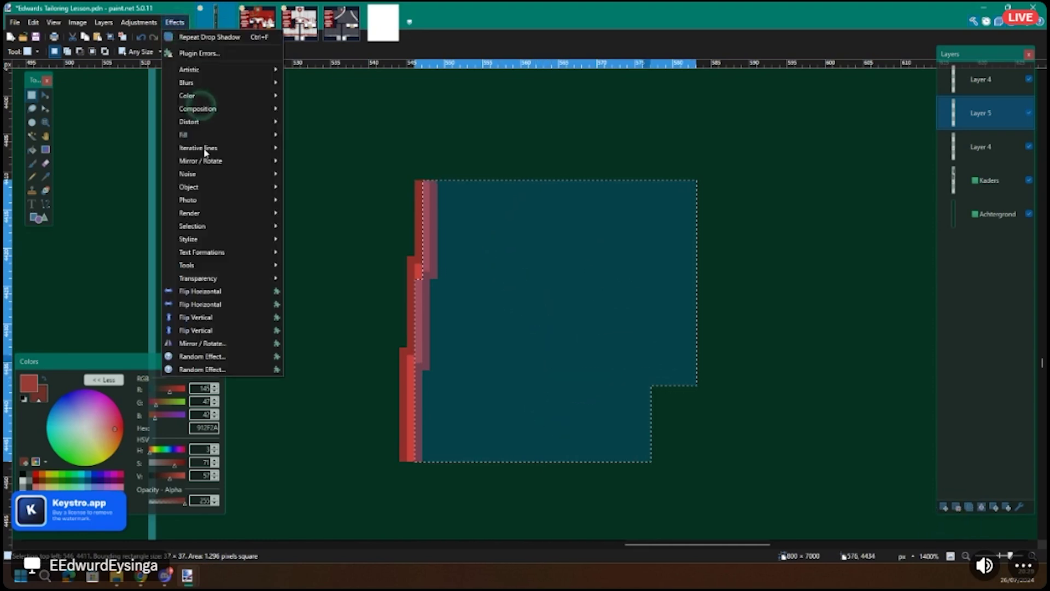
pyautogui.moveTo(206, 187)
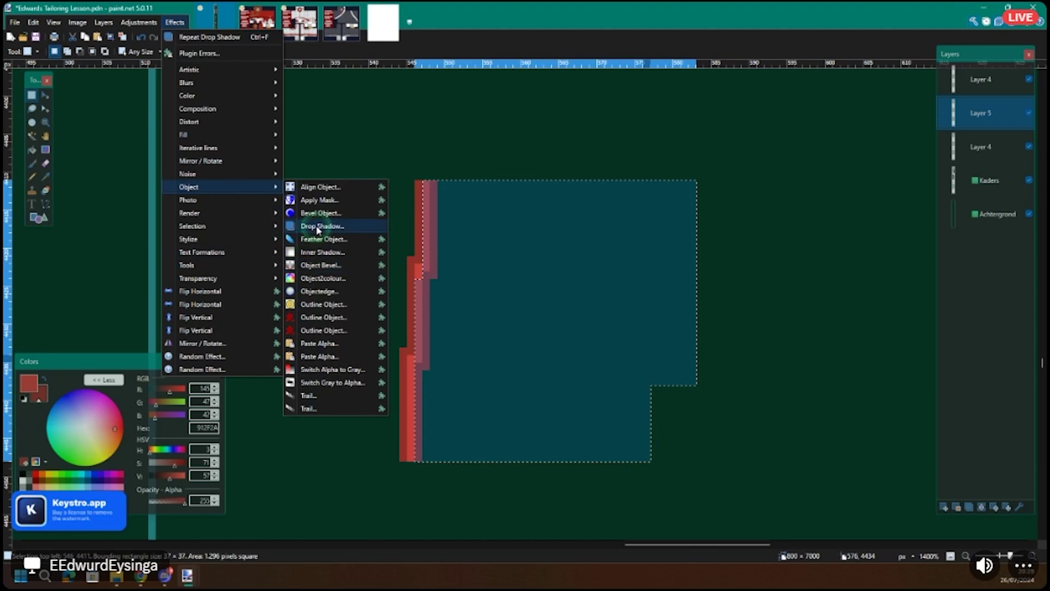
pyautogui.click(416, 170)
pyautogui.moveTo(470, 149); pyautogui.dragTo(178, 149)
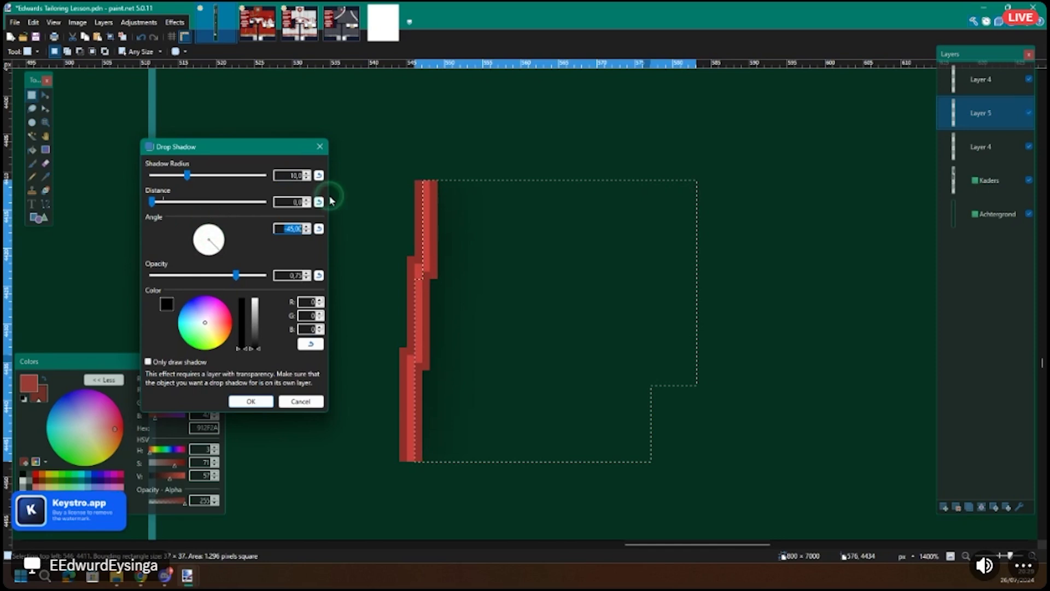
pyautogui.click(217, 252)
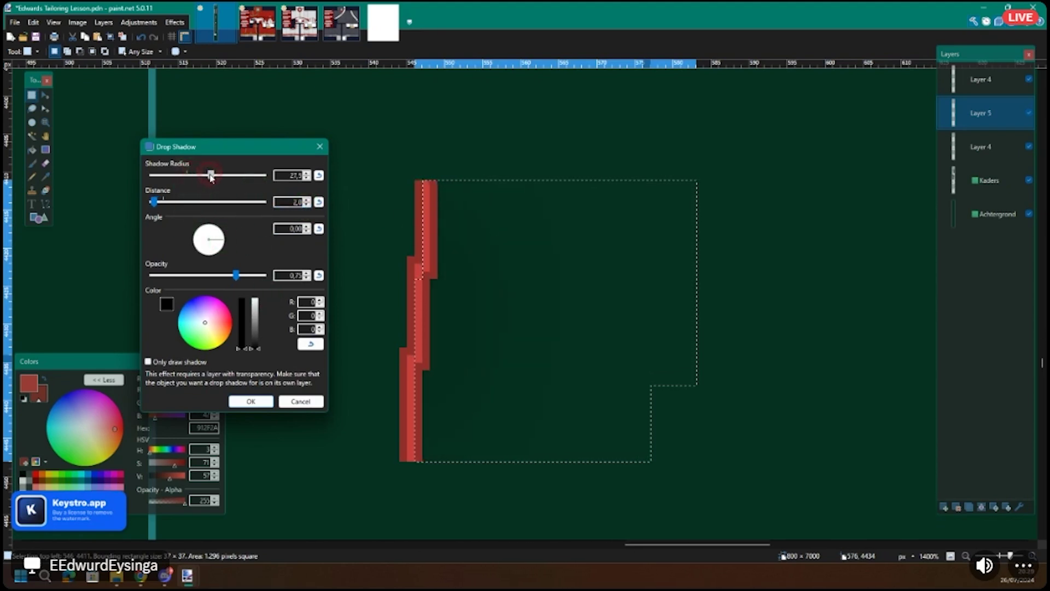
pyautogui.click(257, 400)
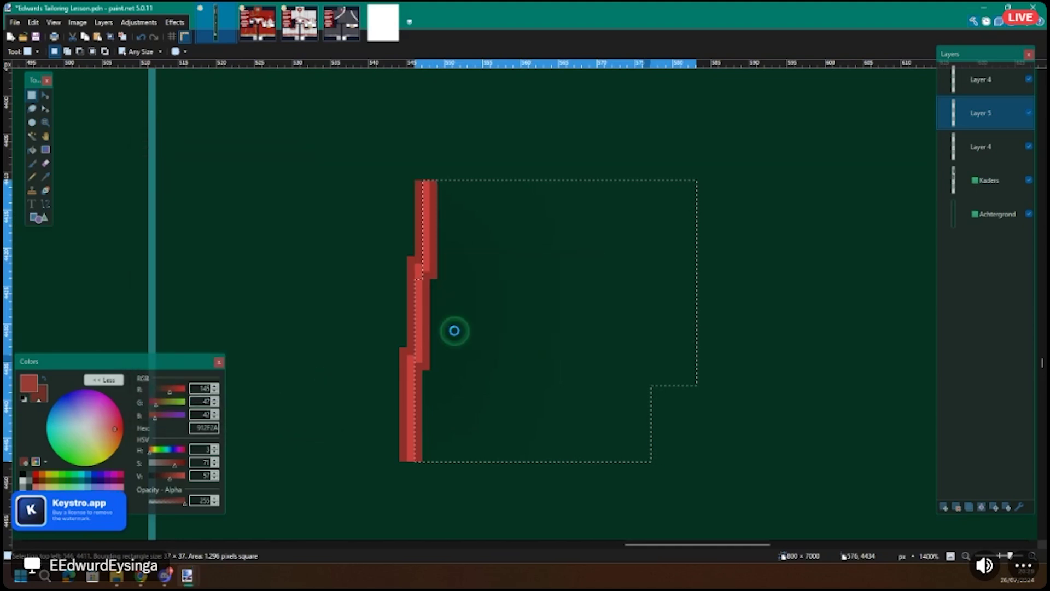
pyautogui.keyDown('ctrl'); pyautogui.scroll(-1, 457, 340); pyautogui.keyUp('ctrl')
pyautogui.keyDown('ctrl'); pyautogui.scroll(-2, 457, 340); pyautogui.keyUp('ctrl')
pyautogui.hotkey('ctrl', 'd')
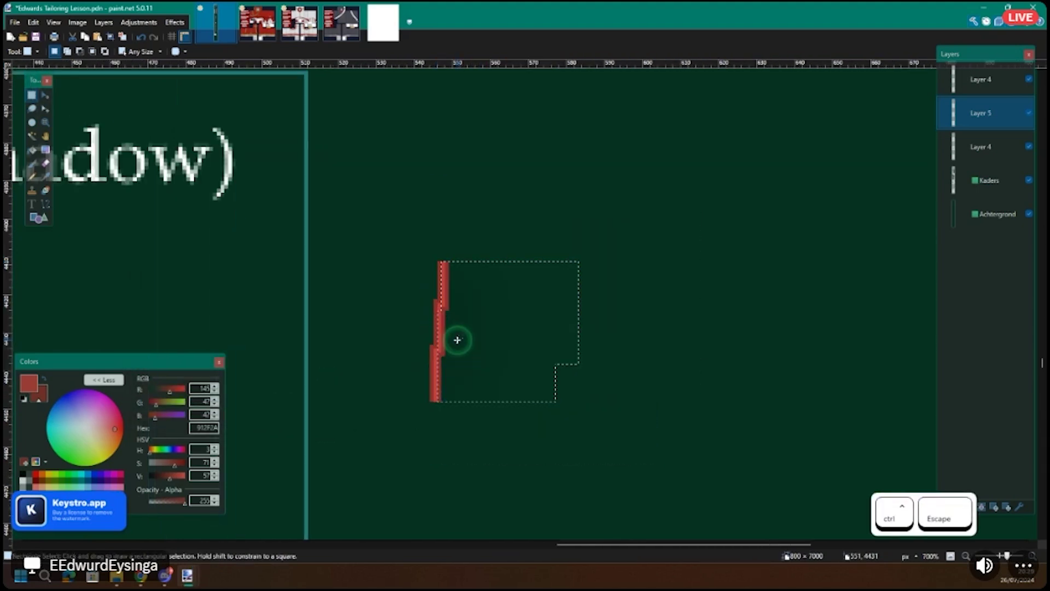
# Step: Go on to #4.3 "general/overall shading" in the lesson and bring up the Nr. 1 Basis uniform as an example
pyautogui.keyDown('ctrl'); pyautogui.scroll(-4, 493, 387); pyautogui.keyUp('ctrl')
pyautogui.keyDown('shift'); pyautogui.hscroll(-3, 494, 389); pyautogui.keyUp('shift')
pyautogui.keyDown('ctrl'); pyautogui.scroll(-2, 471, 379); pyautogui.keyUp('ctrl')
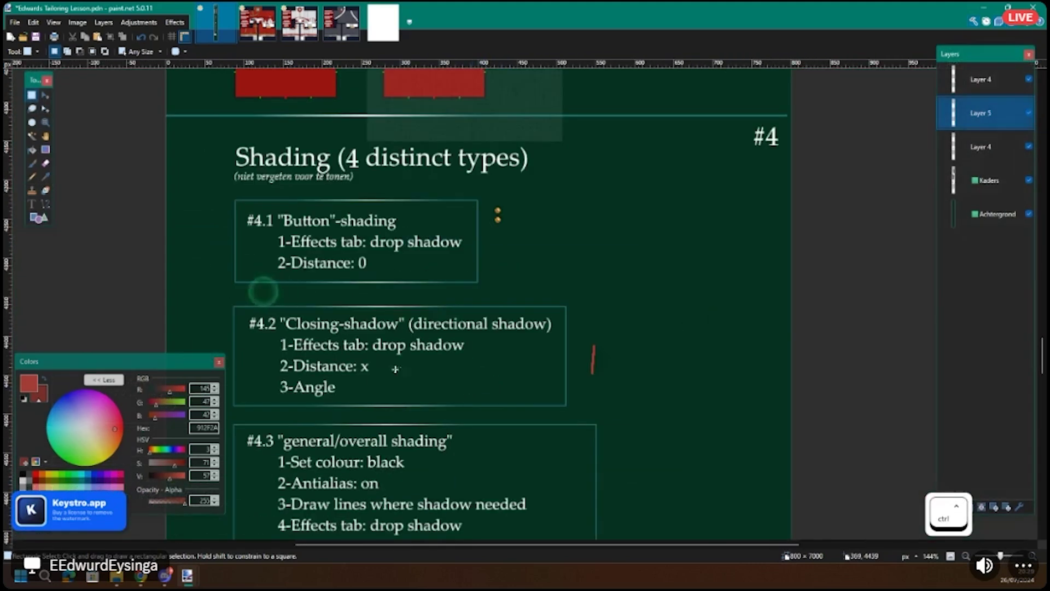
pyautogui.scroll(-3, 356, 329)
pyautogui.keyDown('ctrl'); pyautogui.scroll(2, 363, 297); pyautogui.keyUp('ctrl')
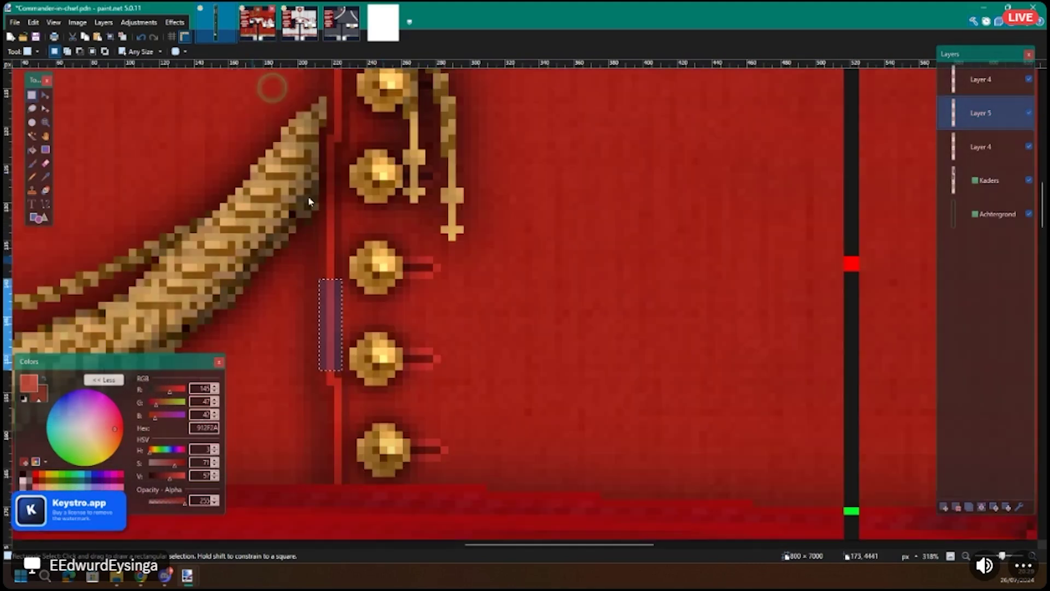
pyautogui.hotkey('ctrl', 'Tab')
pyautogui.hotkey('ctrl', 'Tab')
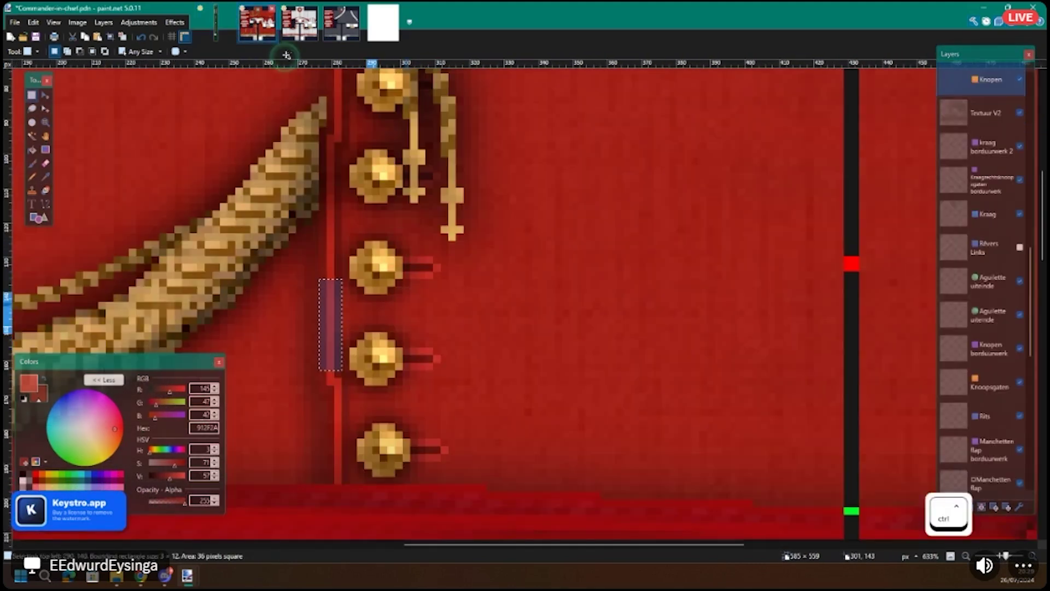
pyautogui.keyDown('ctrl'); pyautogui.scroll(-1, 378, 270); pyautogui.keyUp('ctrl')
pyautogui.keyDown('ctrl'); pyautogui.scroll(-3, 379, 271); pyautogui.keyUp('ctrl')
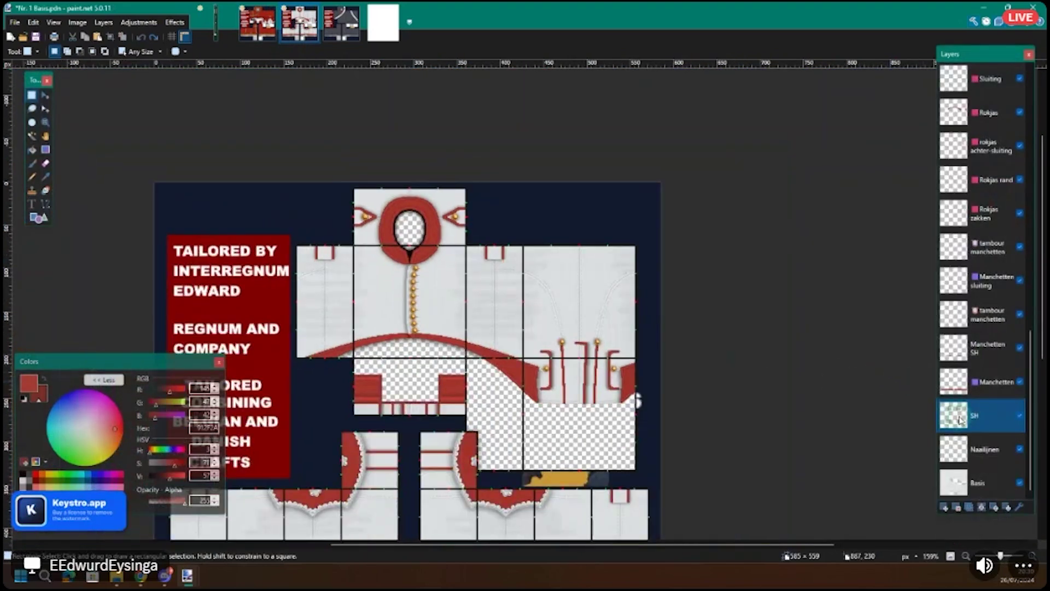
# Step: Set the SH layer's opacity to 255 and examine its shadow strokes on the torso and sleeves
pyautogui.press('F4')
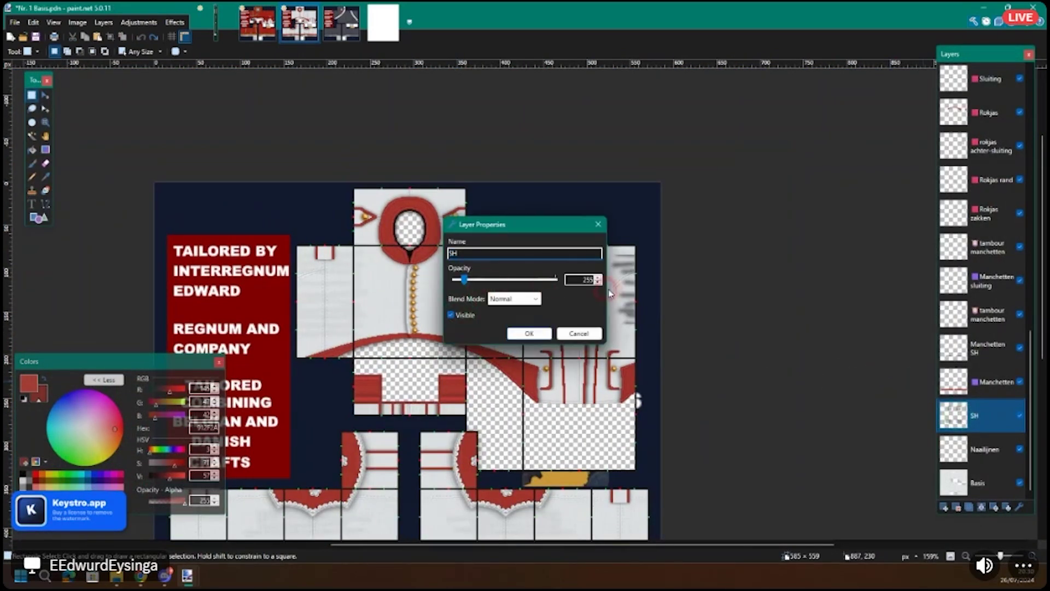
pyautogui.click(529, 335)
pyautogui.scroll(-5, 374, 286)
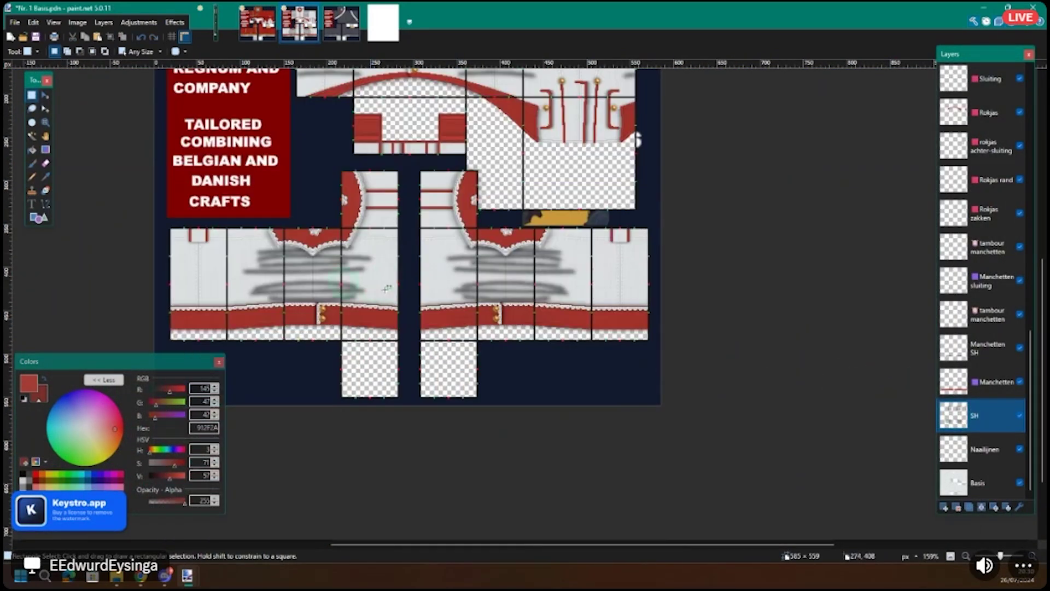
pyautogui.scroll(3, 437, 302)
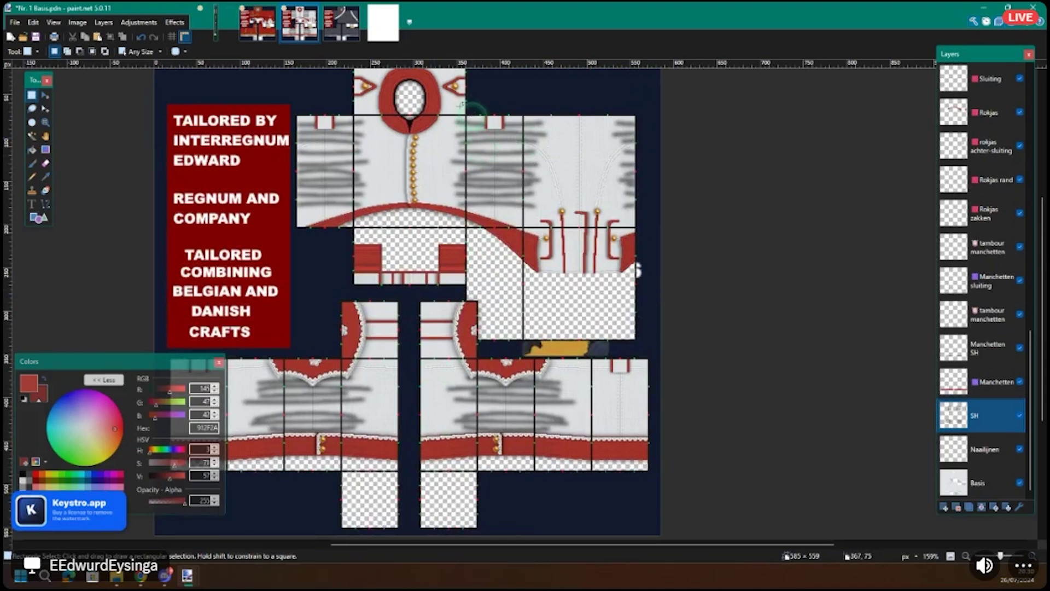
pyautogui.moveTo(437, 89); pyautogui.dragTo(587, 275)
pyautogui.press('Escape')
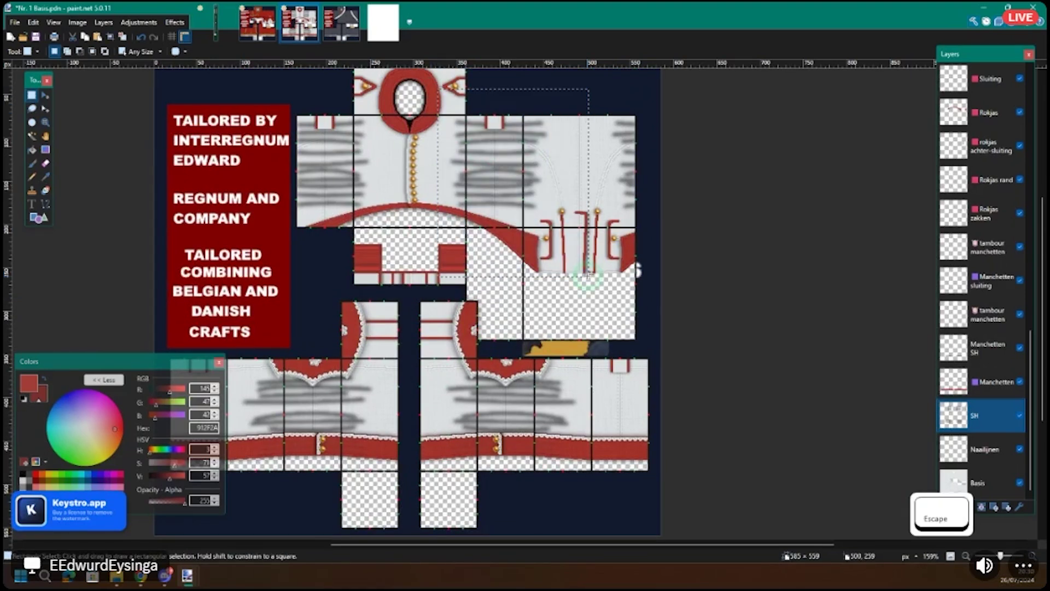
# Step: Undo the SH layer's opacity change
pyautogui.click(988, 413)
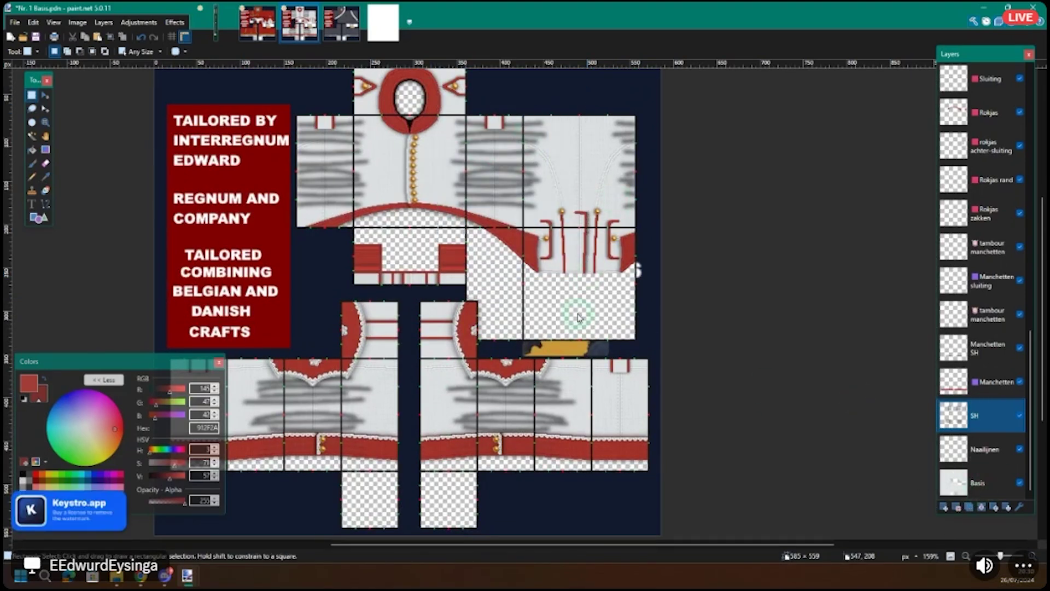
pyautogui.click(580, 332)
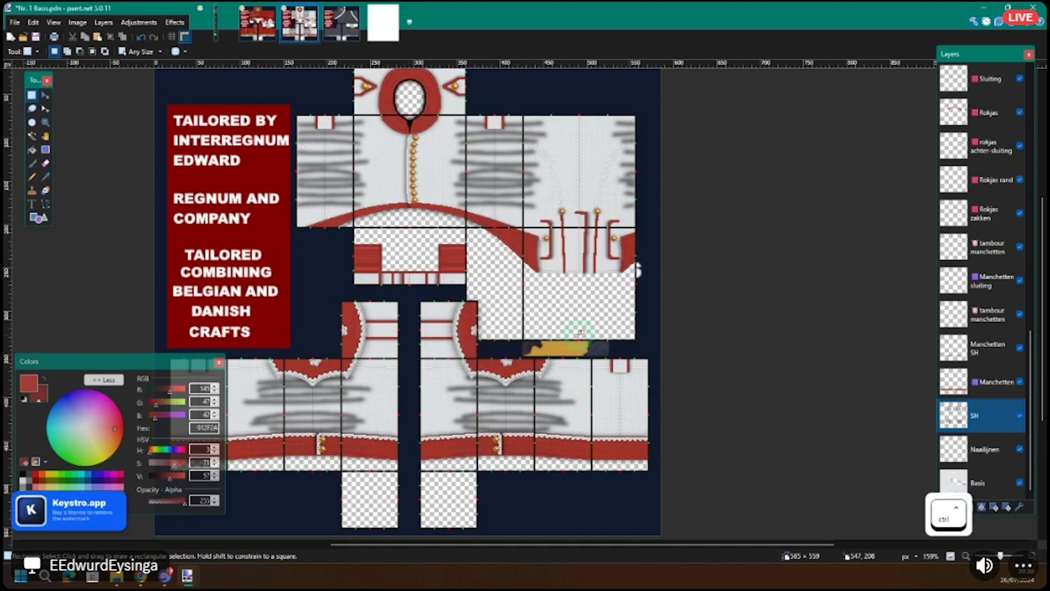
pyautogui.hotkey('ctrl', 'z')
pyautogui.hotkey('ctrl', 'z')
pyautogui.scroll(1, 579, 331)
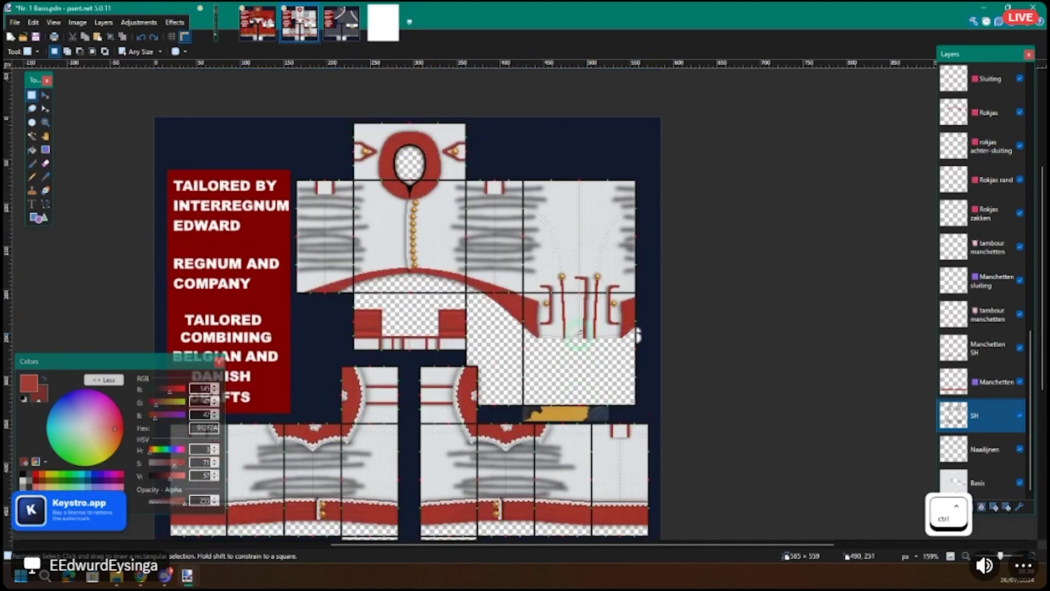
pyautogui.hotkey('ctrl', 'z')
pyautogui.scroll(-1, 472, 301)
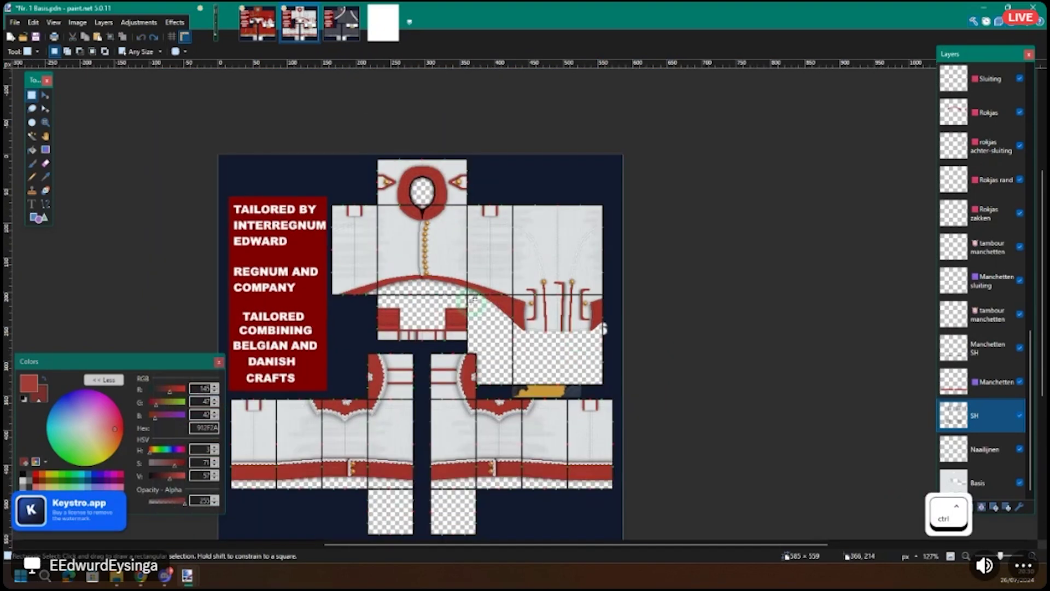
# Step: Hide the SH layer and add a new layer directly above it
pyautogui.scroll(-1, 507, 313)
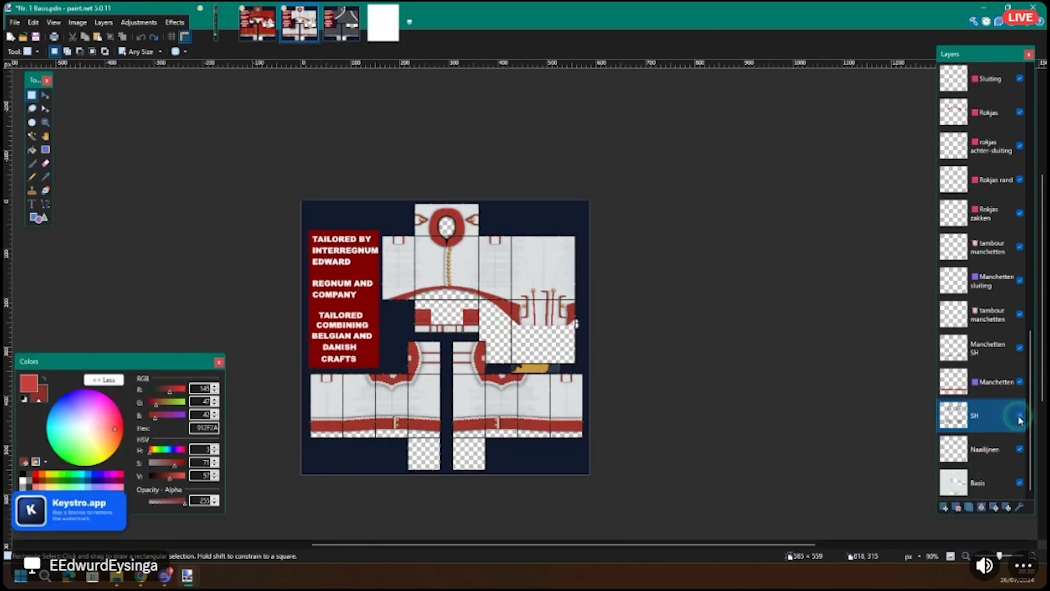
pyautogui.click(945, 507)
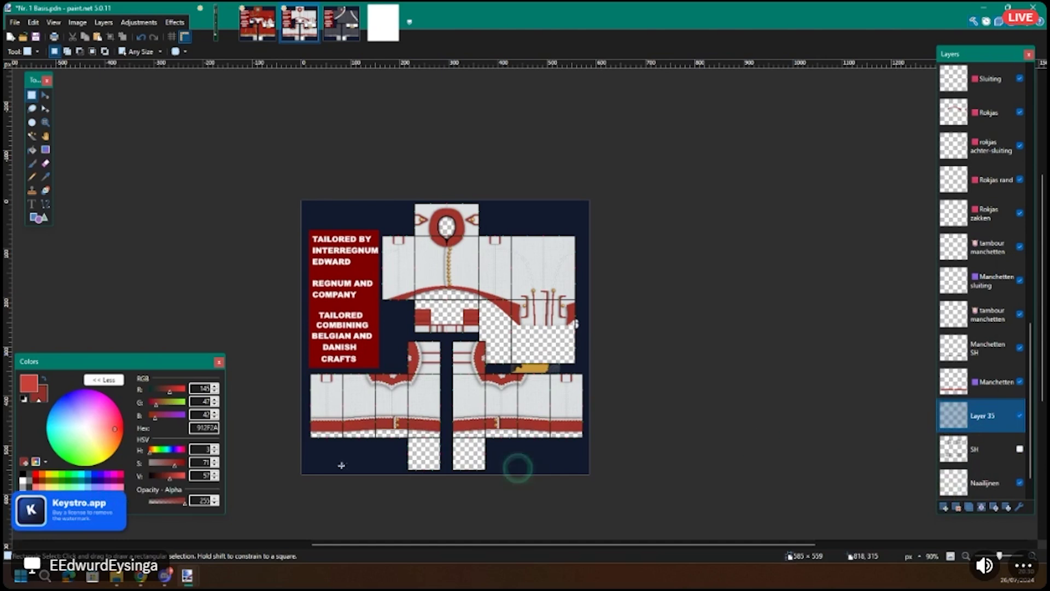
# Step: Set the primary colour to black and the secondary colour to white
pyautogui.scroll(4, 387, 336)
pyautogui.moveTo(48, 365); pyautogui.dragTo(113, 358)
pyautogui.click(87, 470)
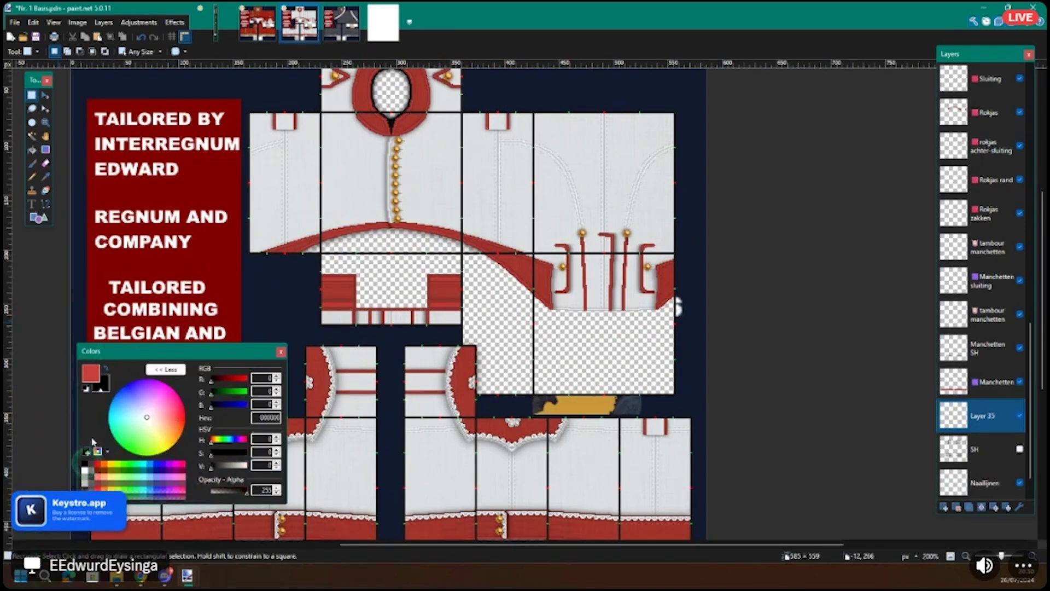
pyautogui.click(88, 483)
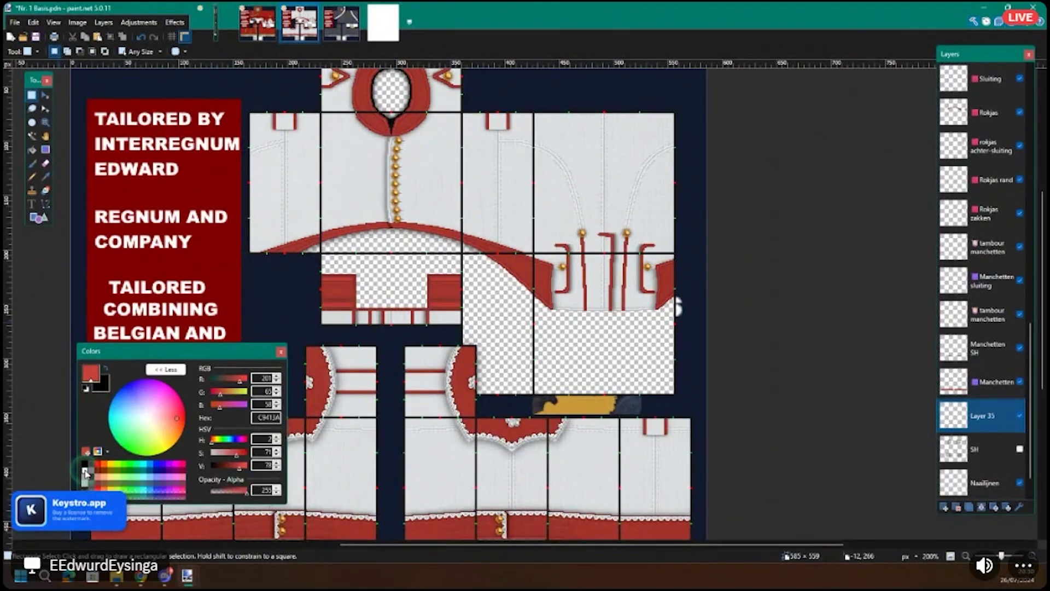
pyautogui.click(85, 470)
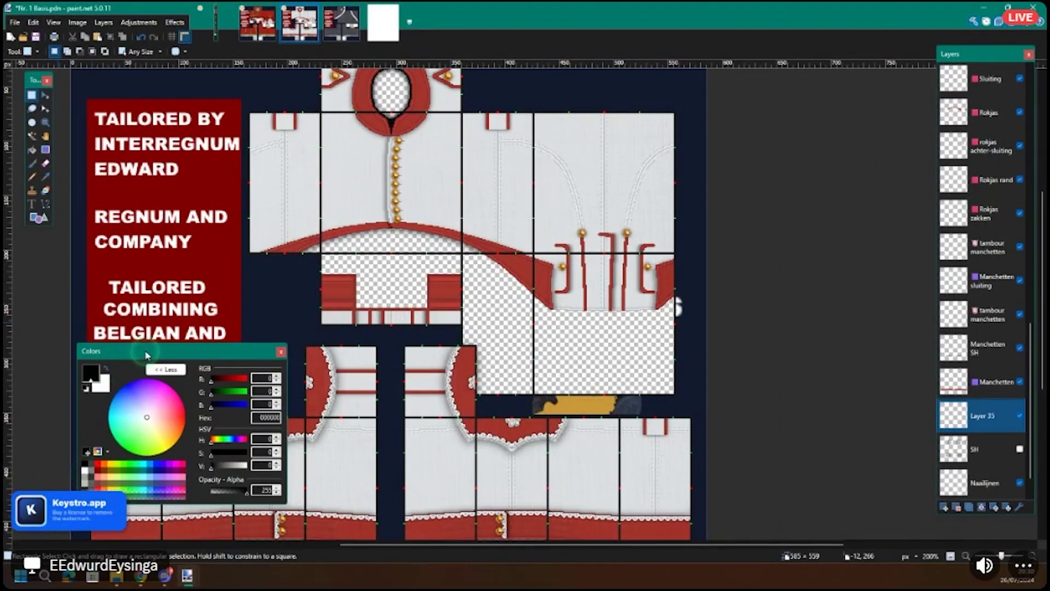
pyautogui.moveTo(87, 352); pyautogui.dragTo(26, 338)
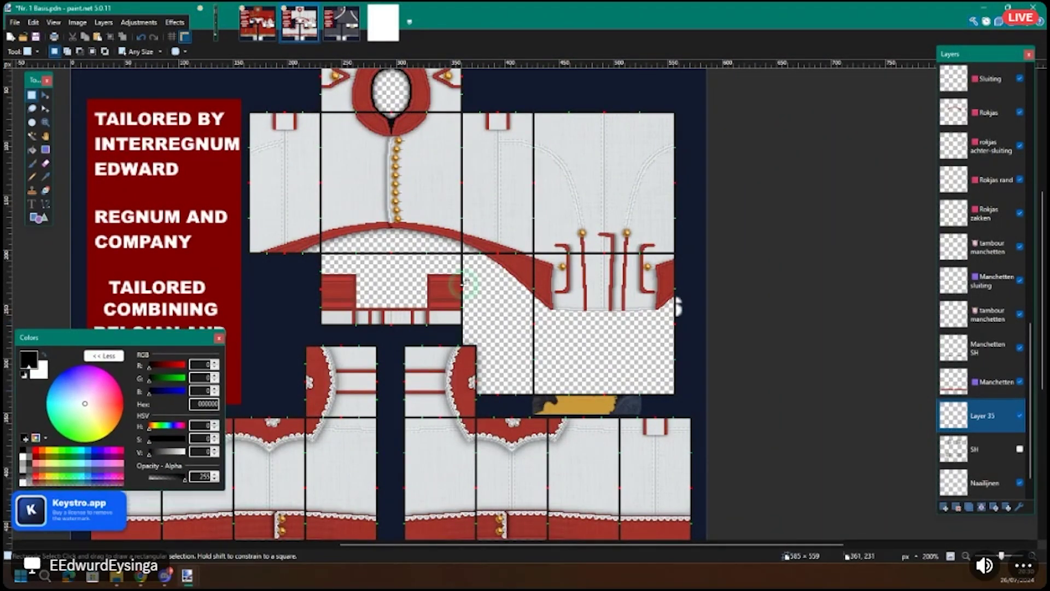
# Step: Activate the Line/Curve tool for drawing fold lines on the torso and sleeve panels
pyautogui.hscroll(3, 370, 336)
pyautogui.scroll(3, 377, 350)
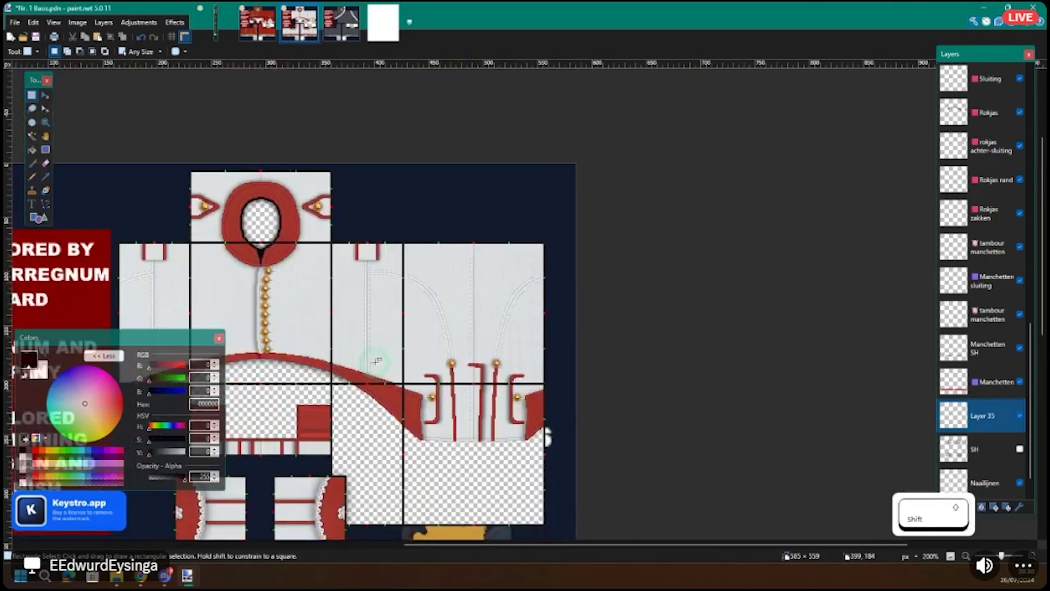
pyautogui.scroll(4, 386, 352)
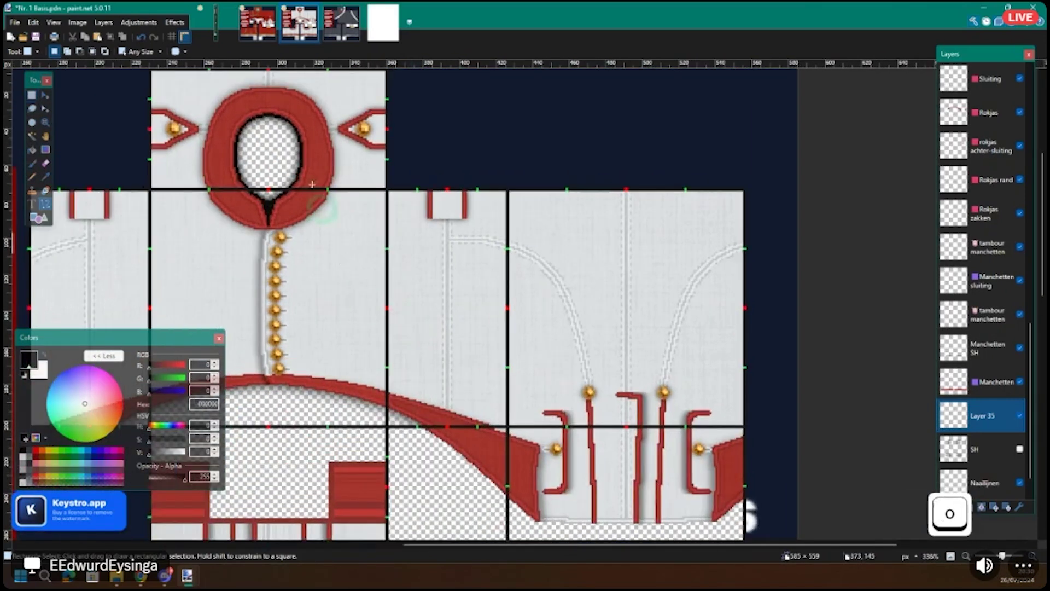
pyautogui.press('o')
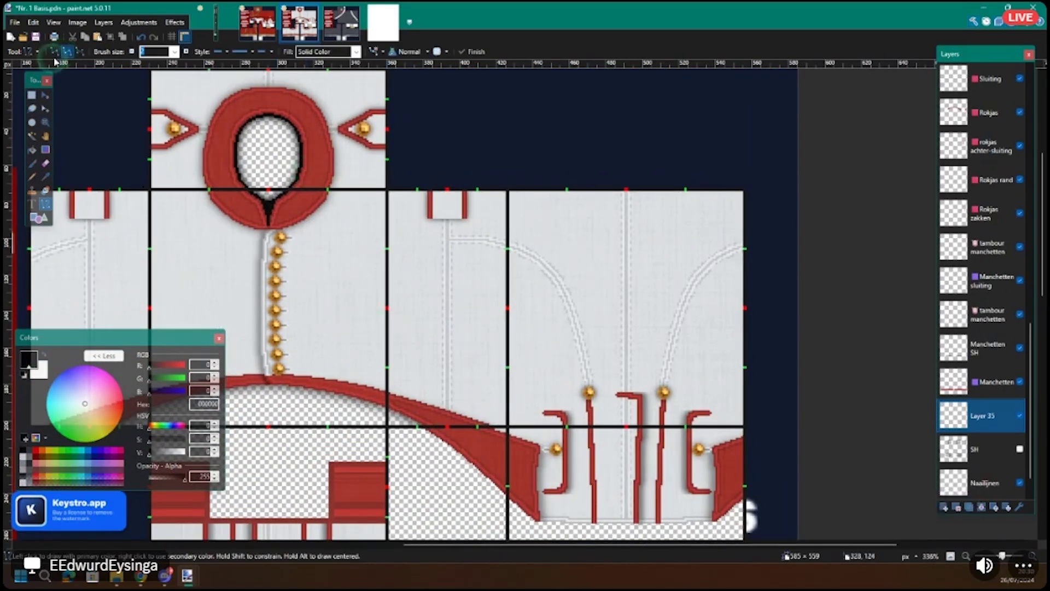
# Step: Draw a trial diagonal line about 85 px long across the panels beside the button row with aliased rendering
pyautogui.click(377, 52)
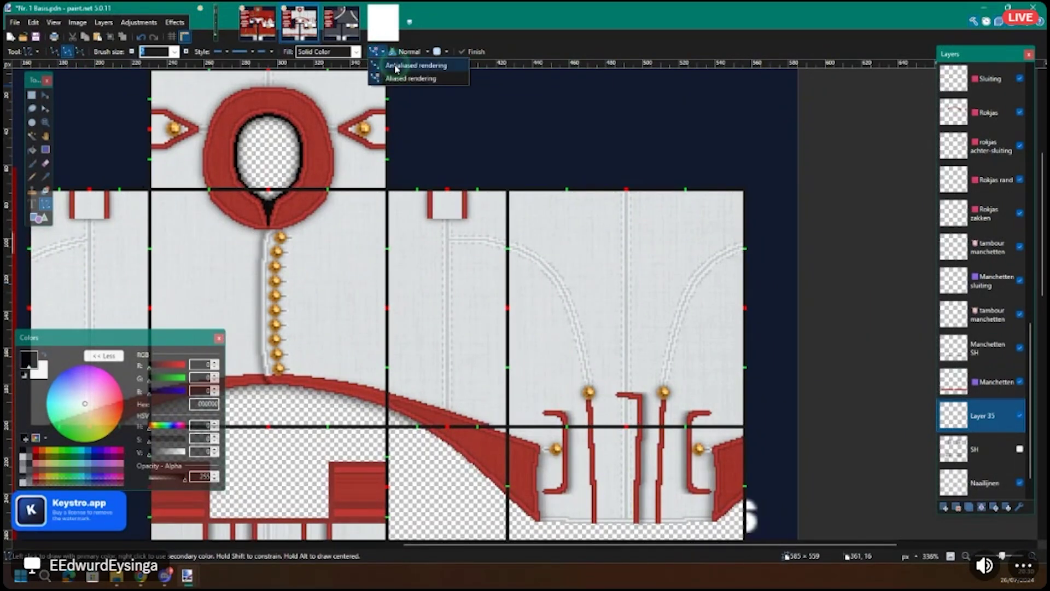
pyautogui.click(438, 79)
pyautogui.moveTo(353, 308); pyautogui.dragTo(499, 355)
pyautogui.scroll(3, 525, 363)
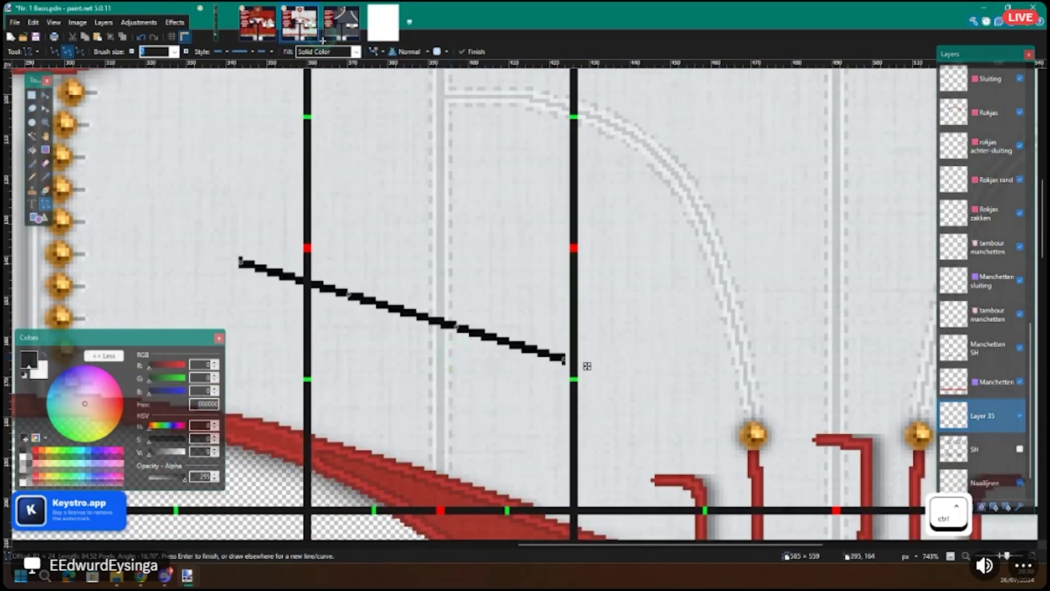
# Step: Compare the trial line with antialiased rendering, and undo the line
pyautogui.click(375, 332)
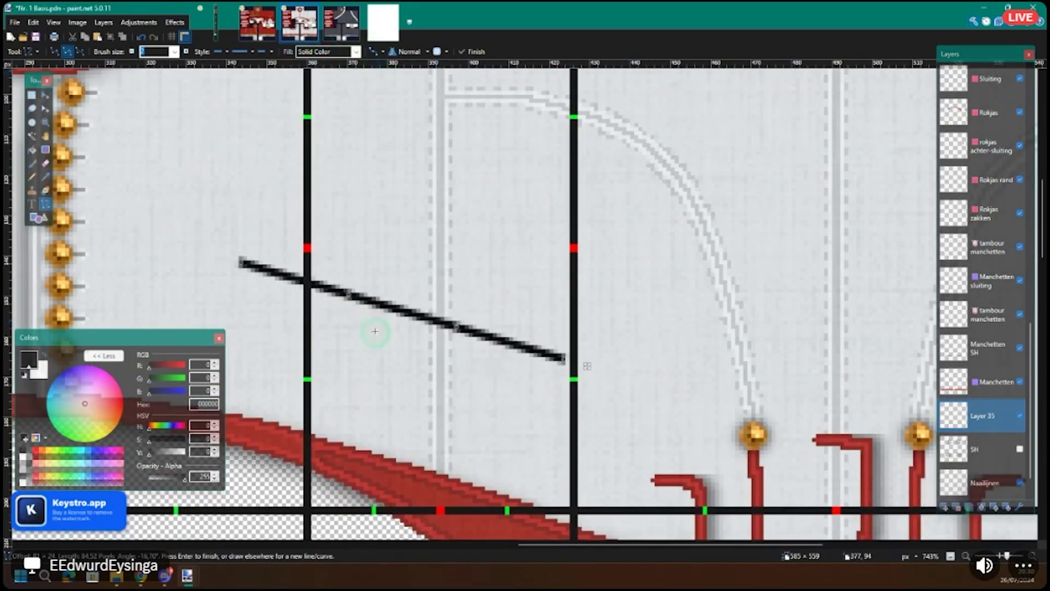
pyautogui.scroll(-5, 422, 328)
pyautogui.scroll(5, 399, 328)
pyautogui.hotkey('ctrl', 'z')
pyautogui.scroll(-4, 629, 372)
pyautogui.hotkey('ctrl', 'z')
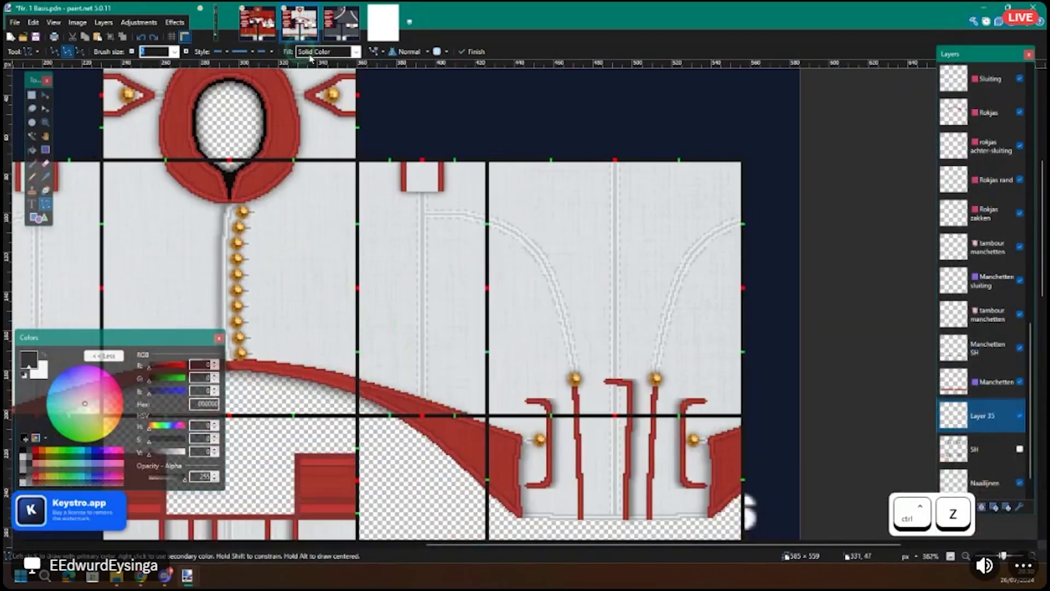
# Step: Set the line's end style to Rounded
pyautogui.click(267, 51)
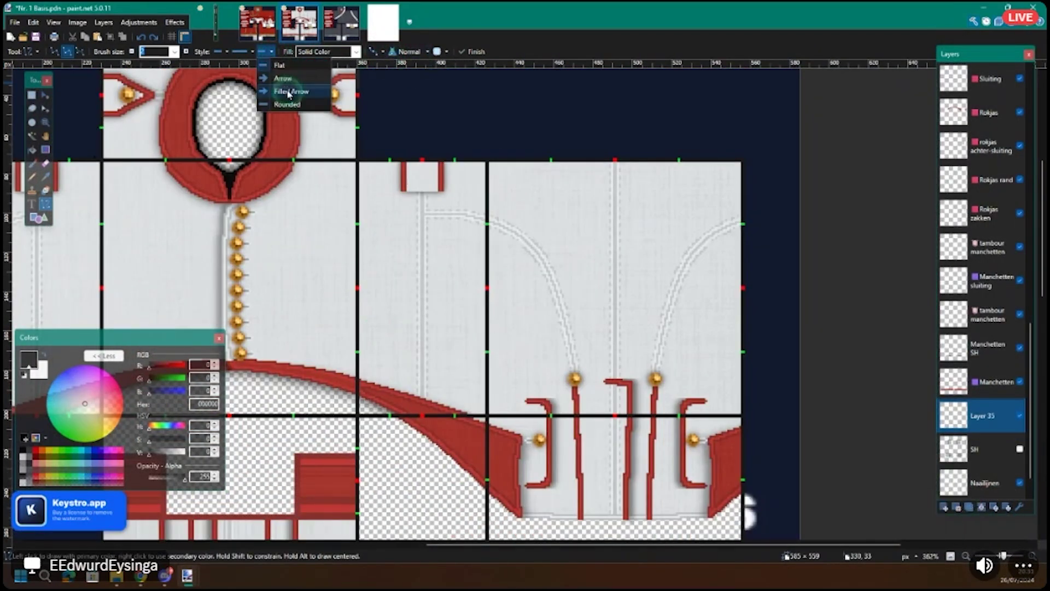
pyautogui.click(289, 110)
pyautogui.click(267, 52)
pyautogui.click(287, 104)
# Step: Draw nine roughly horizontal black lines about 100 px long, stacked from the shoulder to the waist across the panel beside the jacket front
pyautogui.scroll(1, 340, 215)
pyautogui.scroll(1, 340, 215)
pyautogui.moveTo(323, 211); pyautogui.dragTo(561, 199)
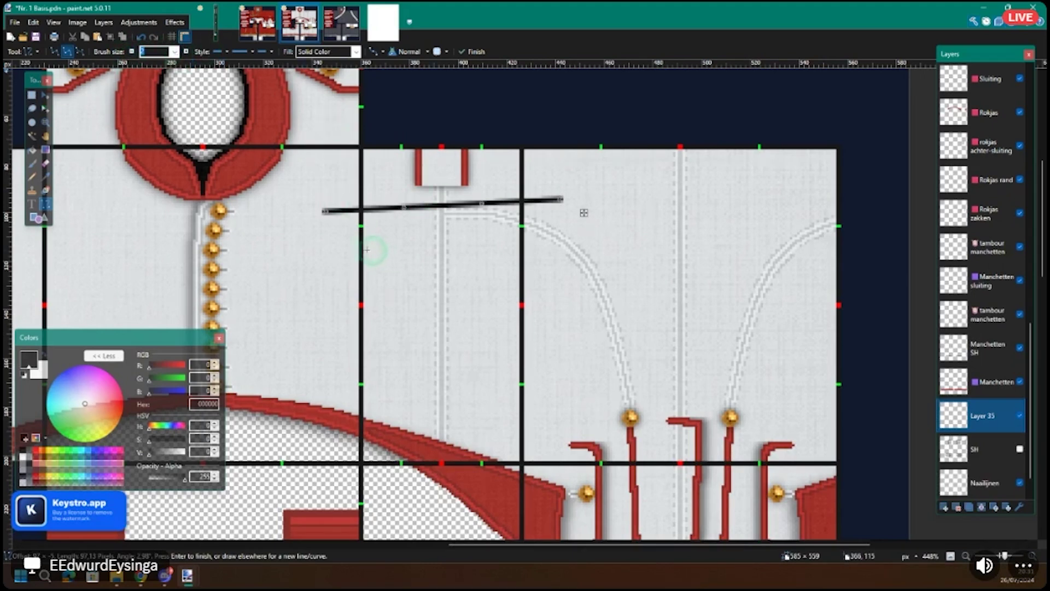
pyautogui.moveTo(322, 247); pyautogui.dragTo(579, 240)
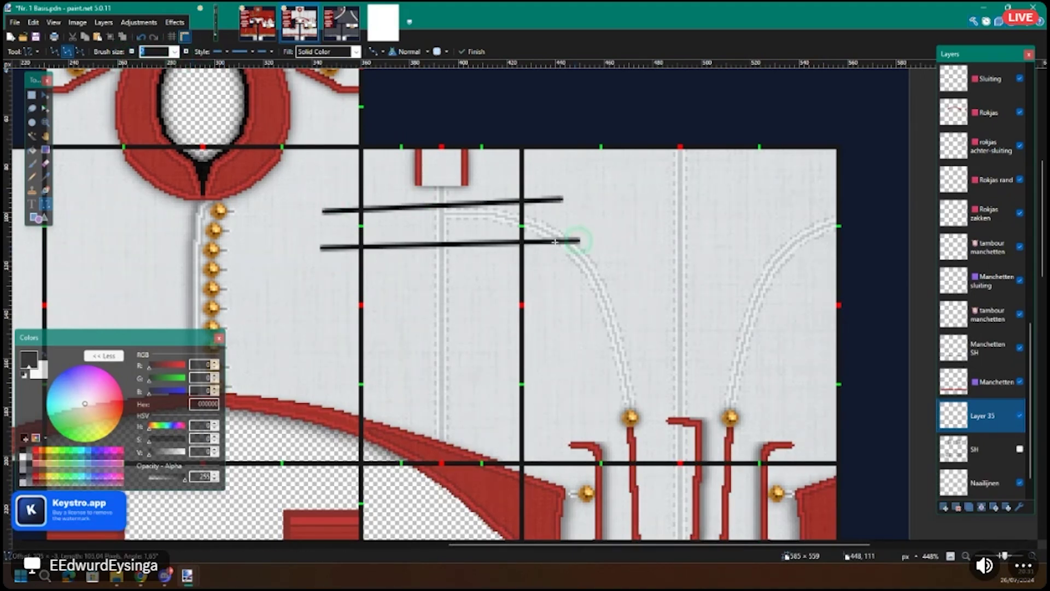
pyautogui.moveTo(316, 269); pyautogui.dragTo(574, 280)
pyautogui.moveTo(303, 301); pyautogui.dragTo(604, 299)
pyautogui.moveTo(332, 328); pyautogui.dragTo(578, 326)
pyautogui.moveTo(330, 348); pyautogui.dragTo(571, 371)
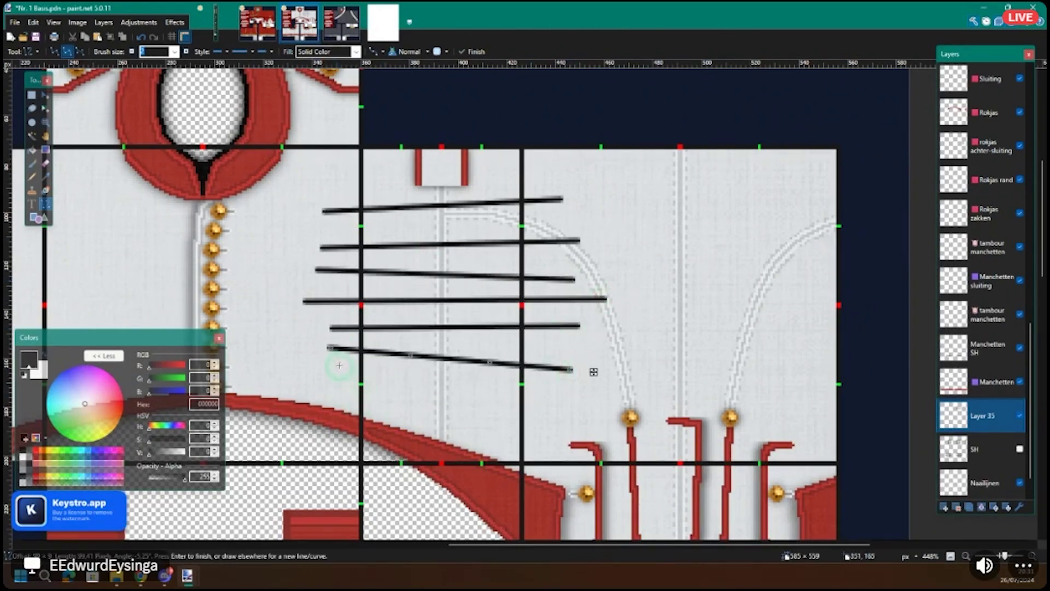
pyautogui.moveTo(338, 362); pyautogui.dragTo(567, 408)
pyautogui.moveTo(365, 407); pyautogui.dragTo(346, 398)
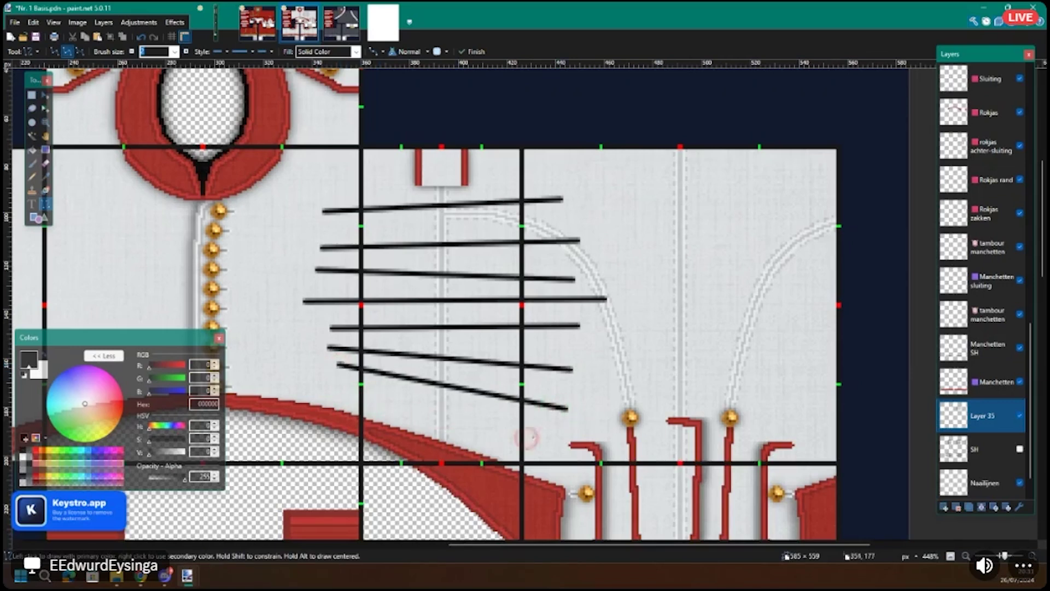
pyautogui.moveTo(572, 441); pyautogui.dragTo(573, 441)
pyautogui.moveTo(339, 178); pyautogui.dragTo(560, 190)
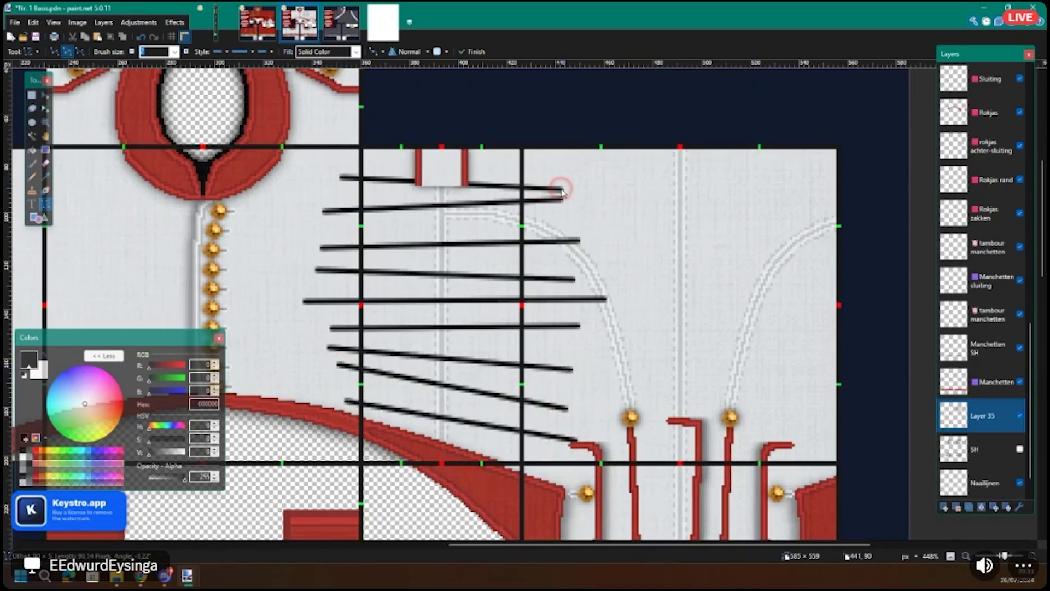
pyautogui.press('Escape')
# Step: Apply a white Drop Shadow to the lines with radius 0, distance 2, angle about 94 and opacity 0.63
pyautogui.scroll(-2, 575, 195)
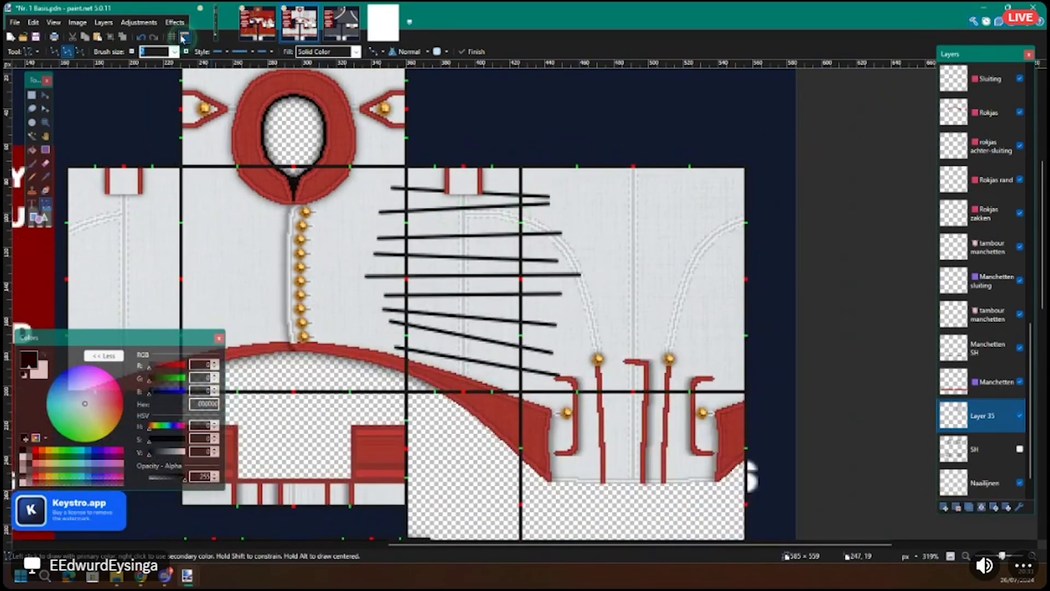
pyautogui.click(175, 22)
pyautogui.moveTo(207, 186)
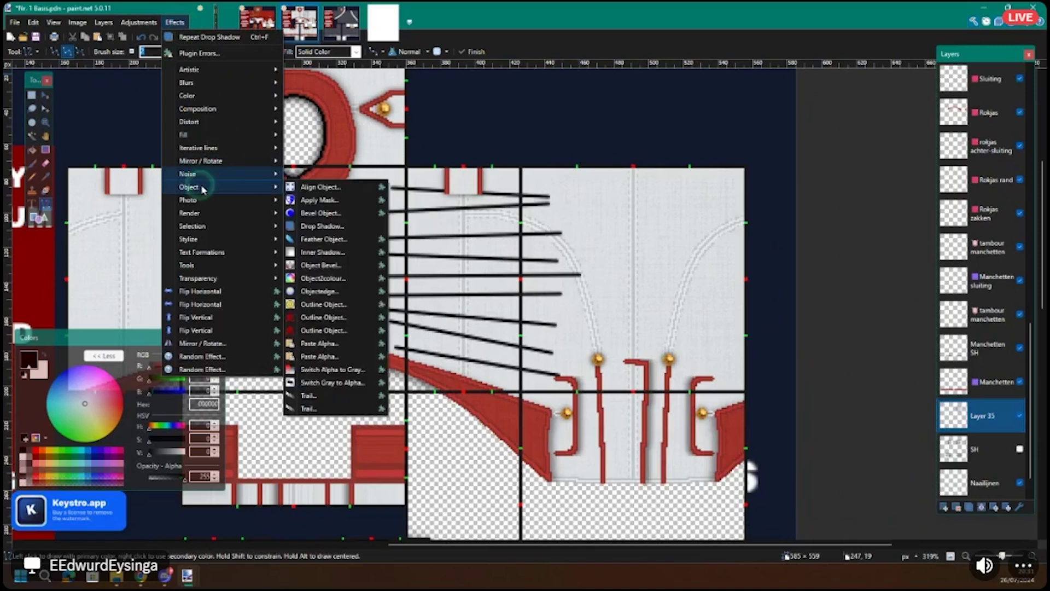
pyautogui.click(306, 227)
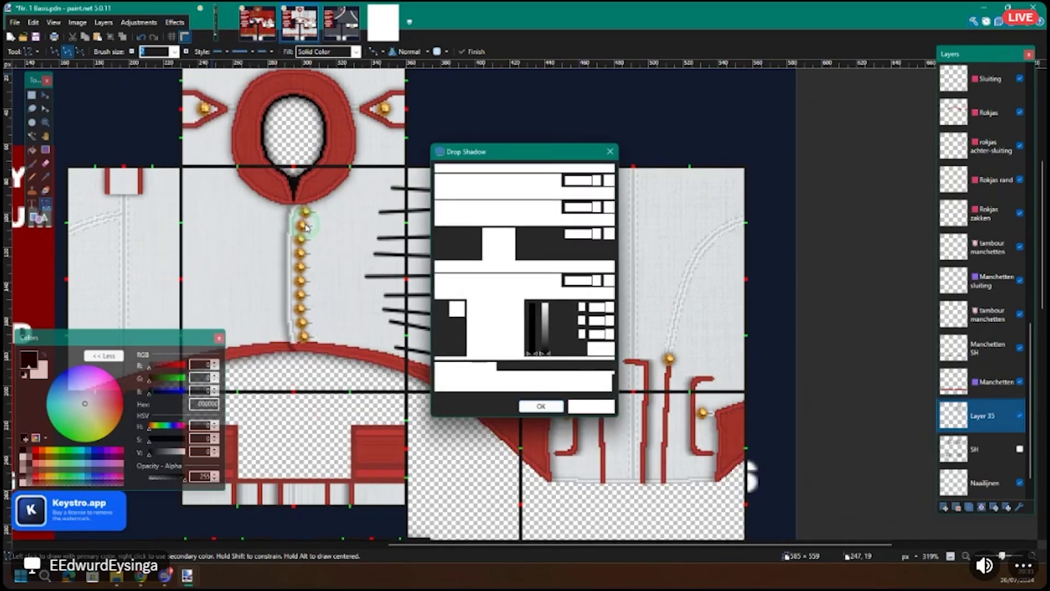
pyautogui.moveTo(472, 154); pyautogui.dragTo(635, 142)
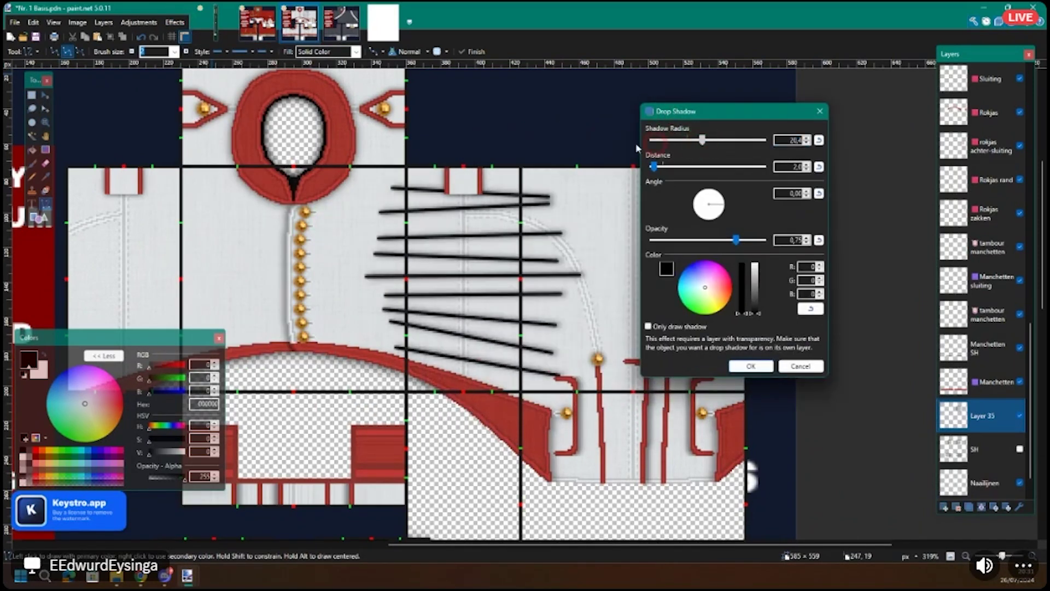
pyautogui.moveTo(715, 200); pyautogui.dragTo(709, 191)
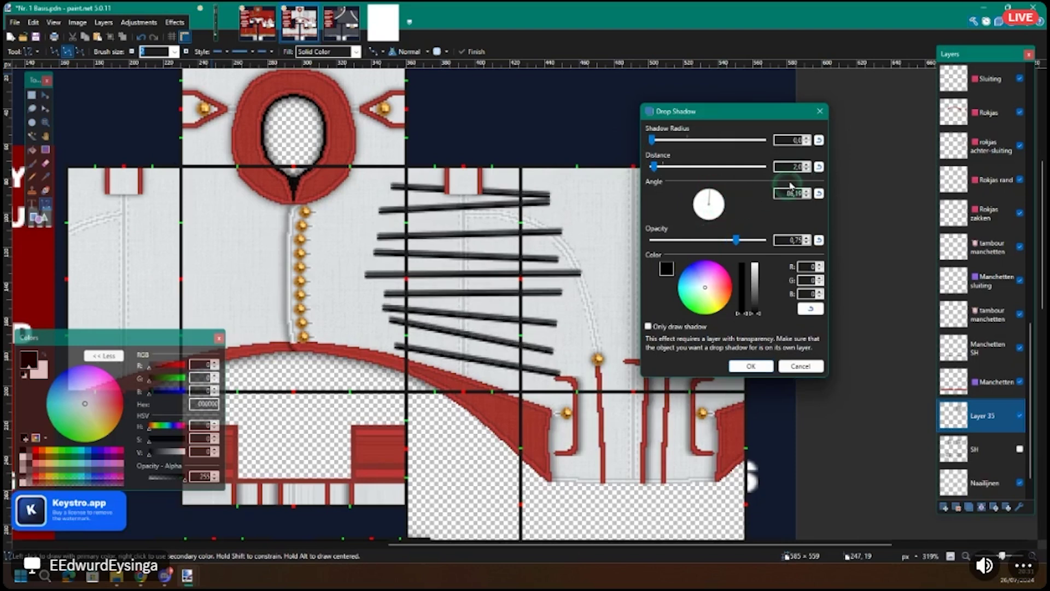
pyautogui.moveTo(758, 311); pyautogui.dragTo(756, 264)
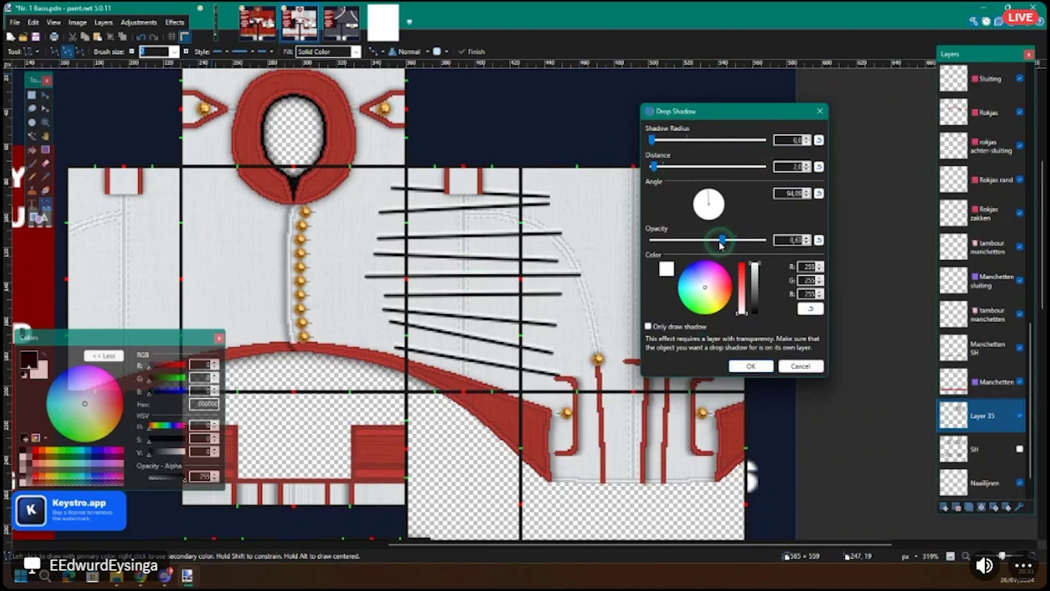
pyautogui.click(751, 366)
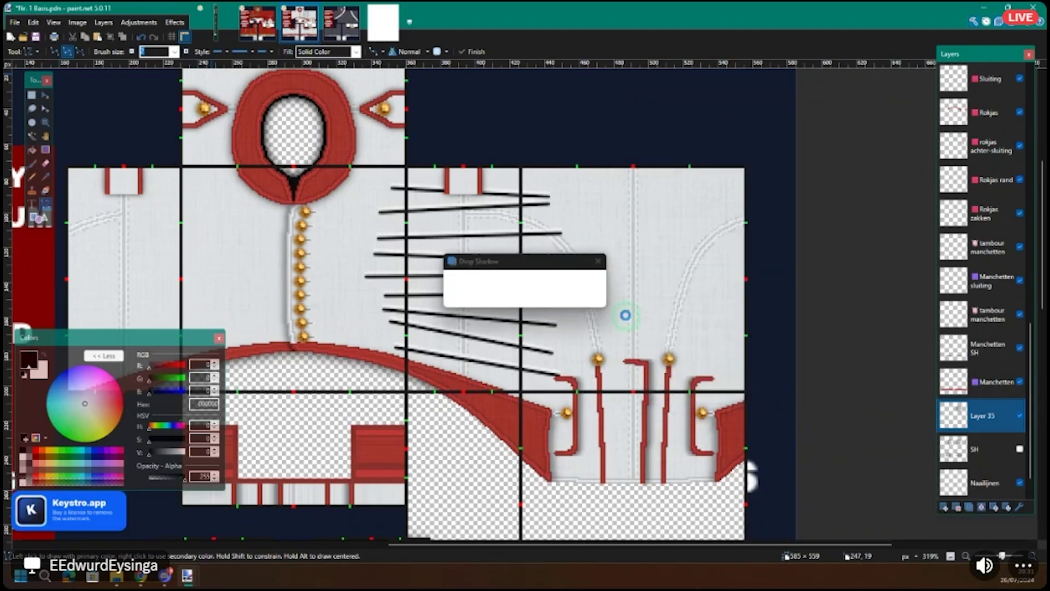
# Step: Repeat the Drop Shadow on the lines and inspect their white edges up close
pyautogui.hotkey('ctrl', 'f')
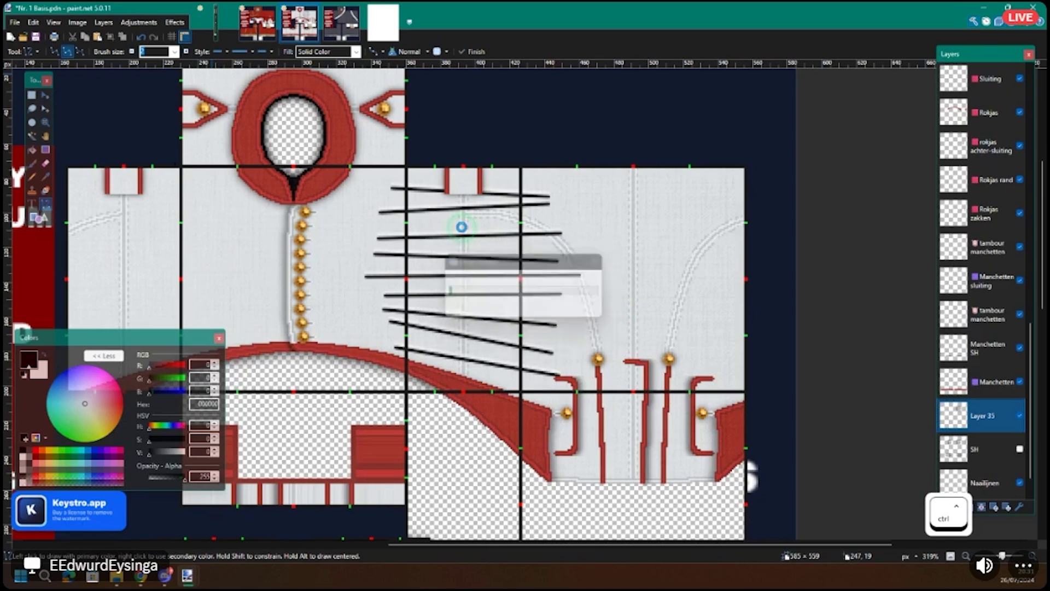
pyautogui.scroll(4, 461, 226)
pyautogui.scroll(4, 459, 233)
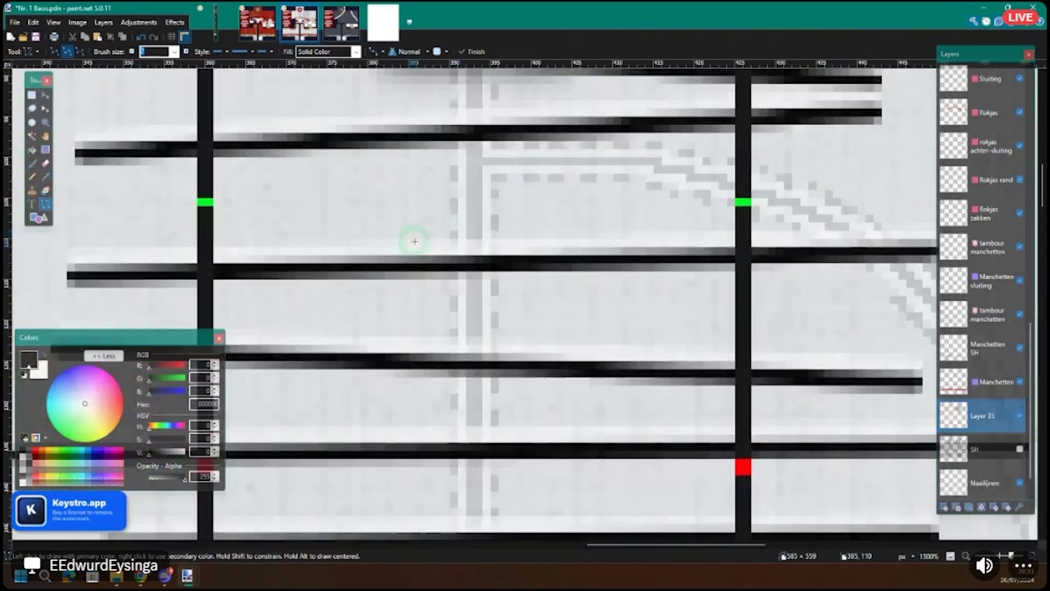
# Step: Bring up the blur effects for the layer with the drawn lines
pyautogui.scroll(-8, 514, 241)
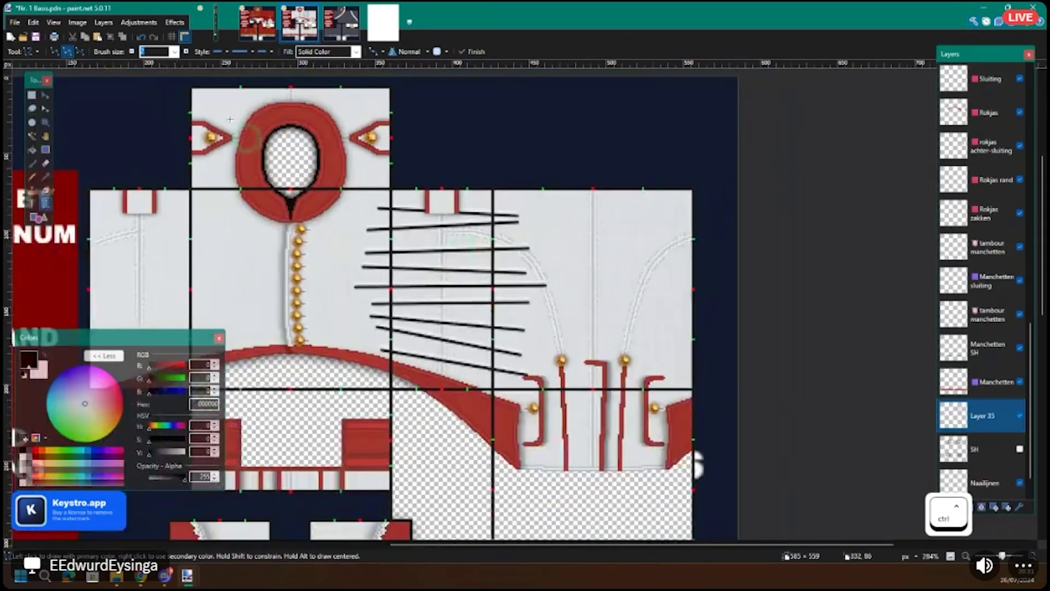
pyautogui.click(175, 22)
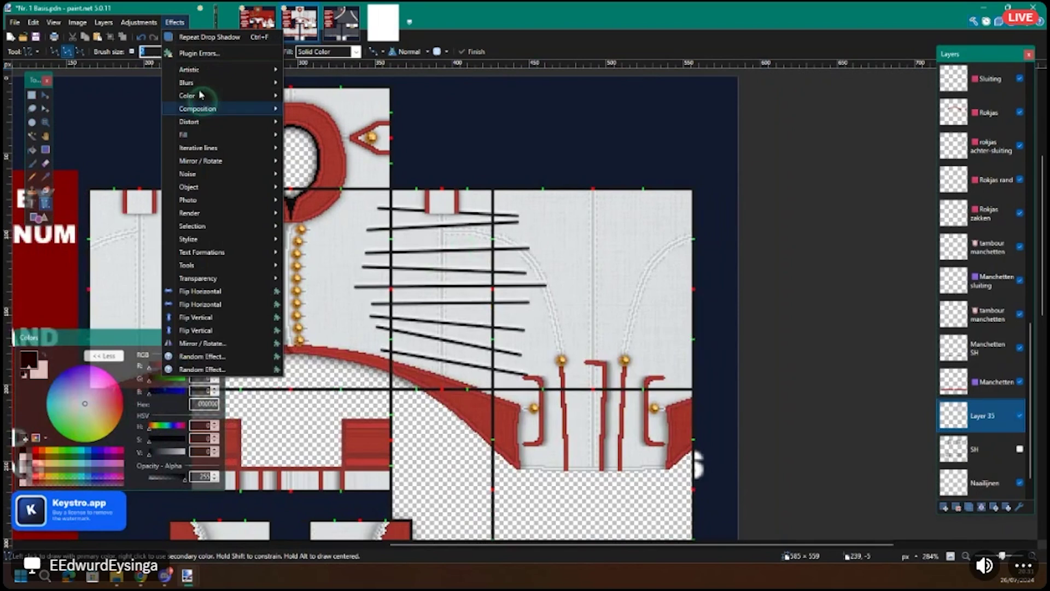
pyautogui.moveTo(199, 86)
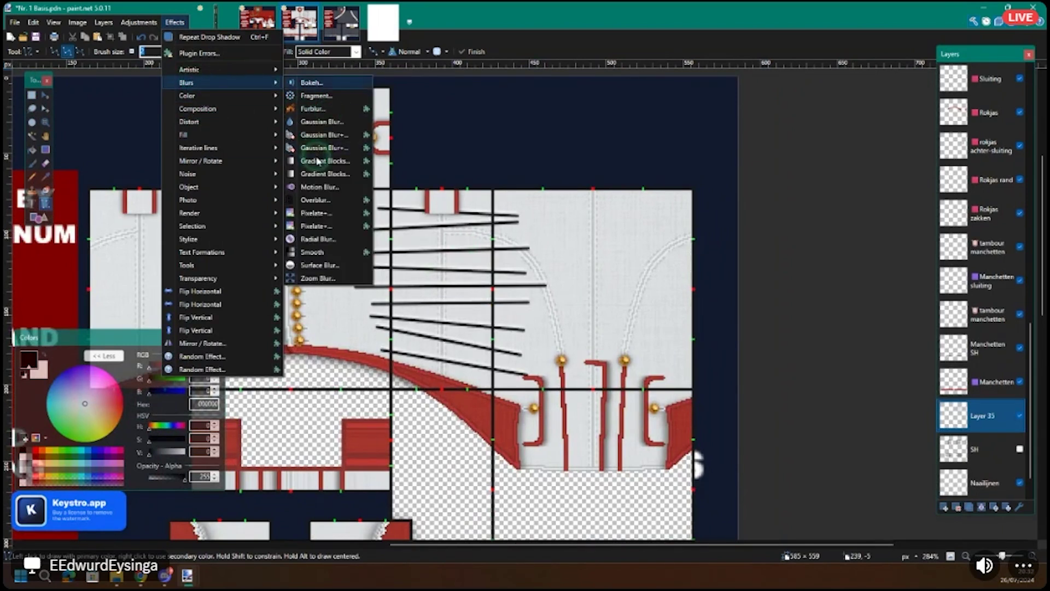
# Step: Apply a Gaussian Blur with radius 7 to the black shadow lines on Layer 35
pyautogui.click(312, 125)
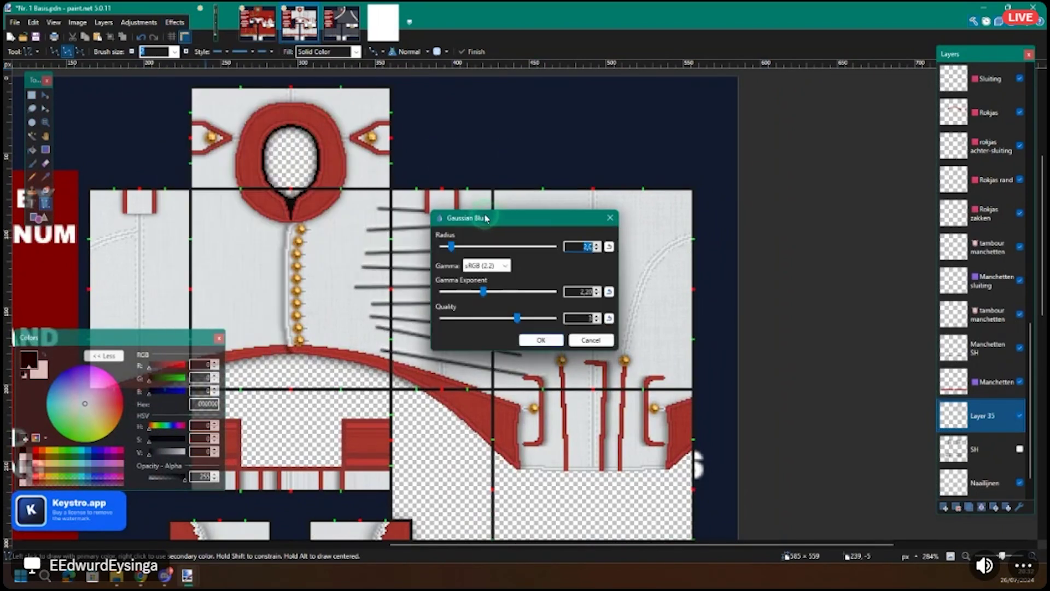
pyautogui.moveTo(486, 215); pyautogui.dragTo(635, 215)
pyautogui.click(747, 241)
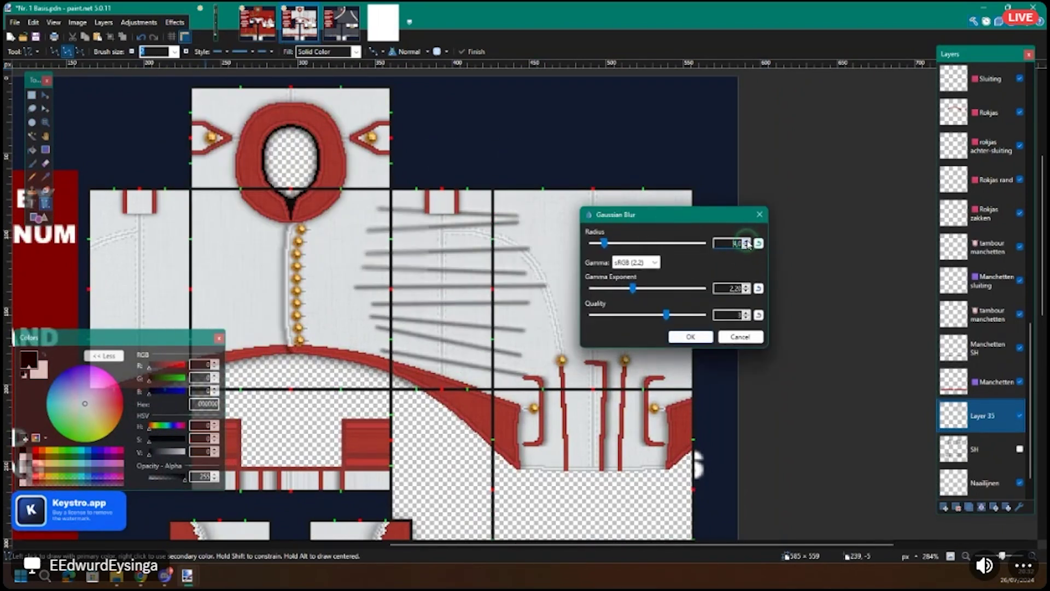
pyautogui.click(746, 241)
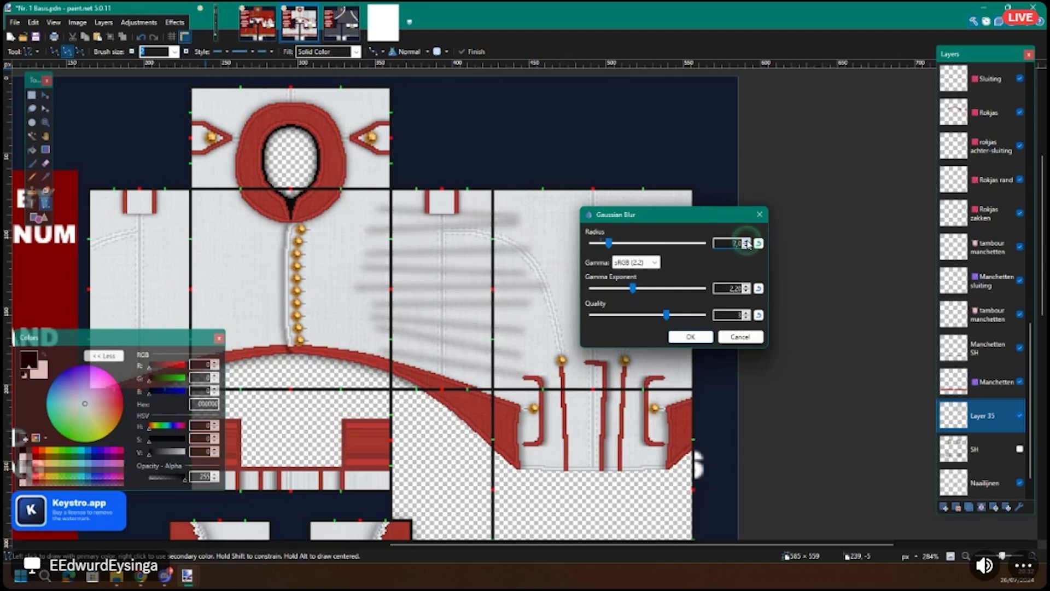
pyautogui.click(747, 241)
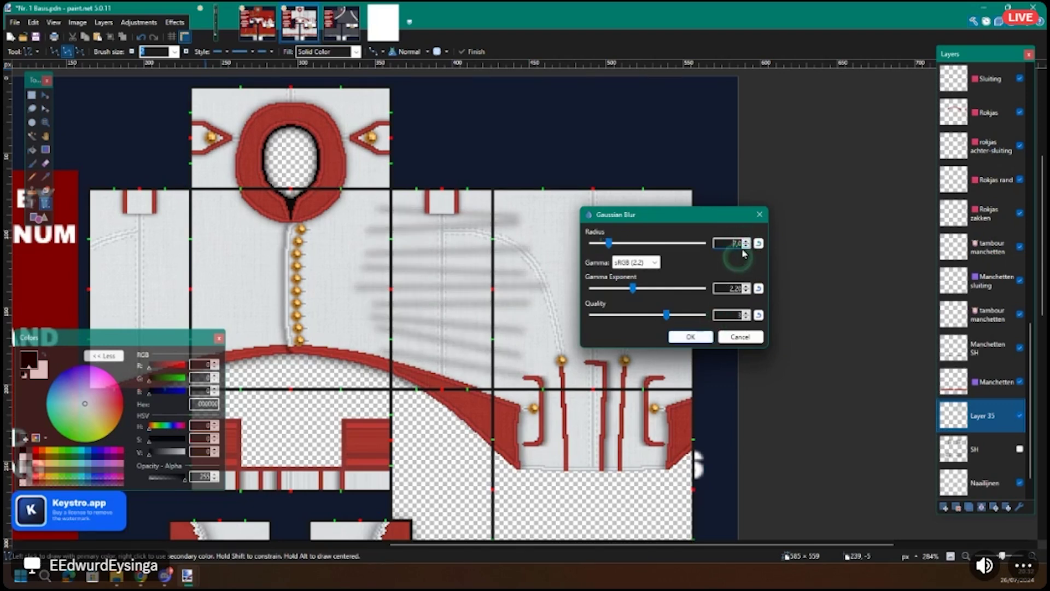
pyautogui.click(691, 336)
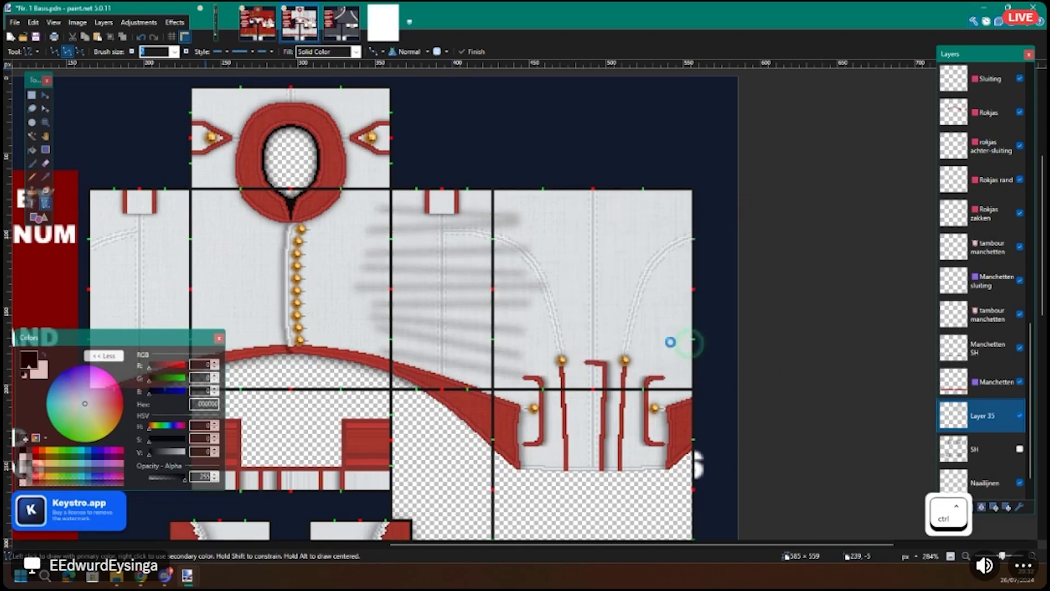
pyautogui.hotkey('ctrl', 'f')
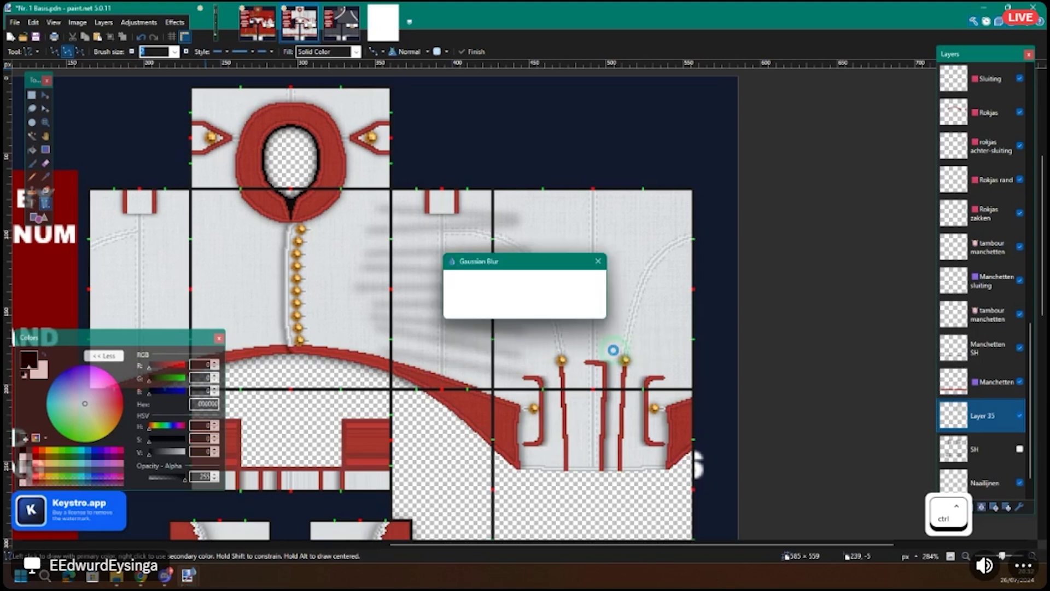
pyautogui.scroll(-2, 629, 356)
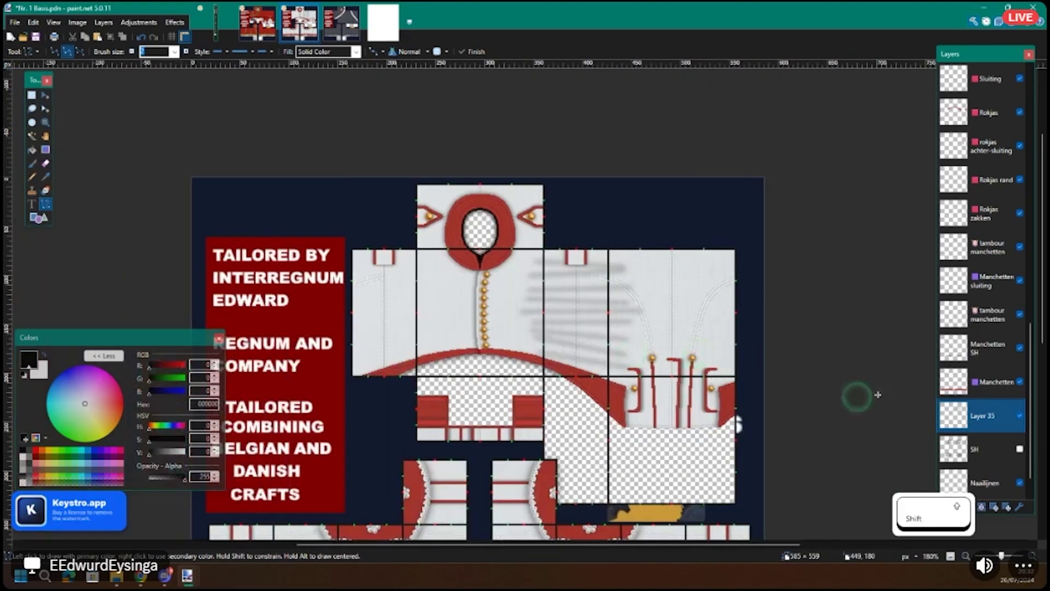
# Step: Set the opacity of Layer 35 to 150
pyautogui.press('F4')
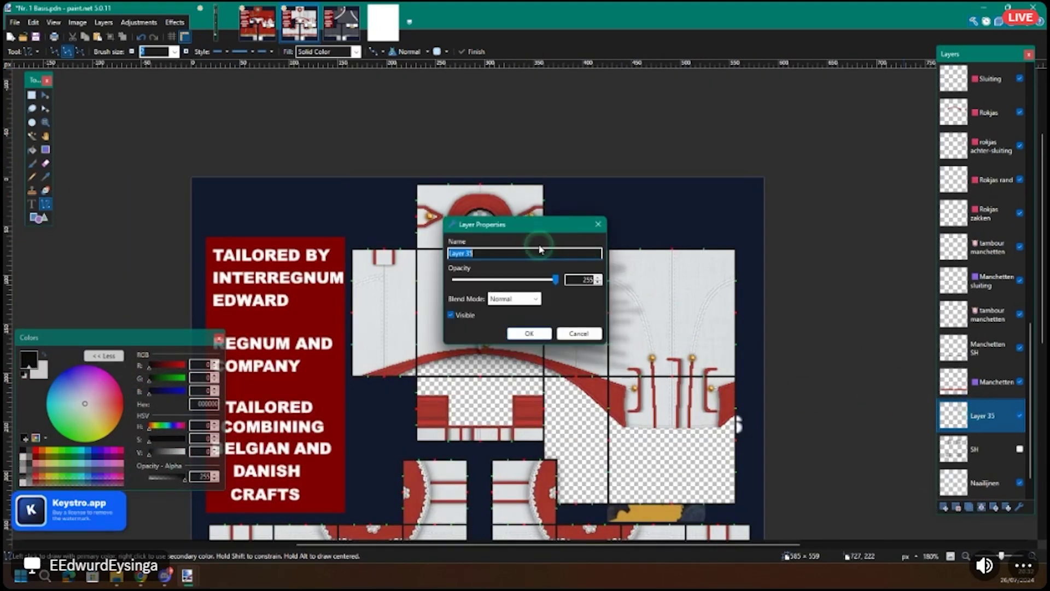
pyautogui.moveTo(546, 231); pyautogui.dragTo(372, 217)
pyautogui.click(414, 267)
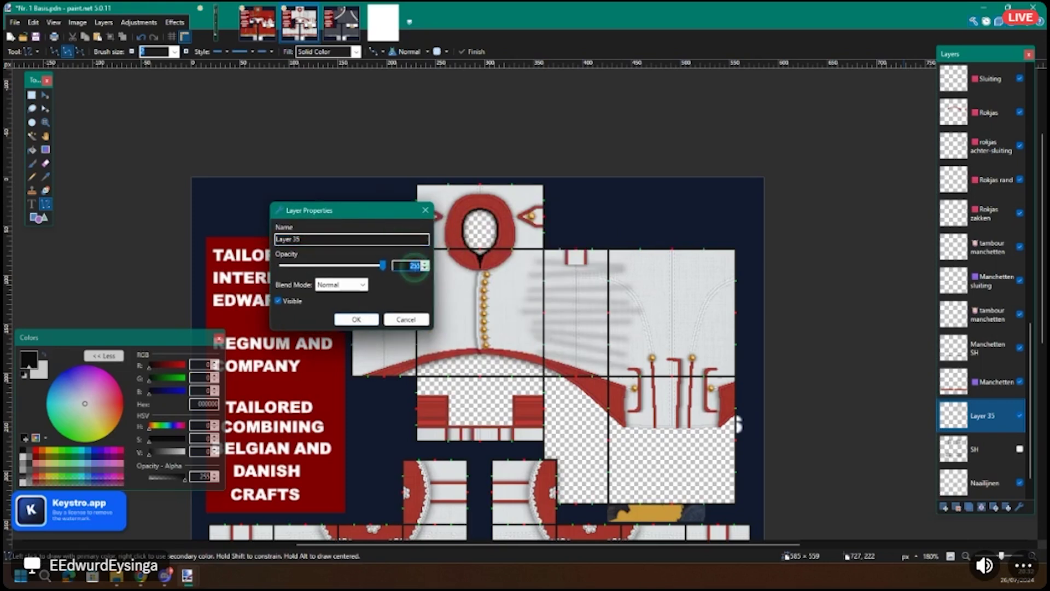
pyautogui.write('100')
pyautogui.press('Return')
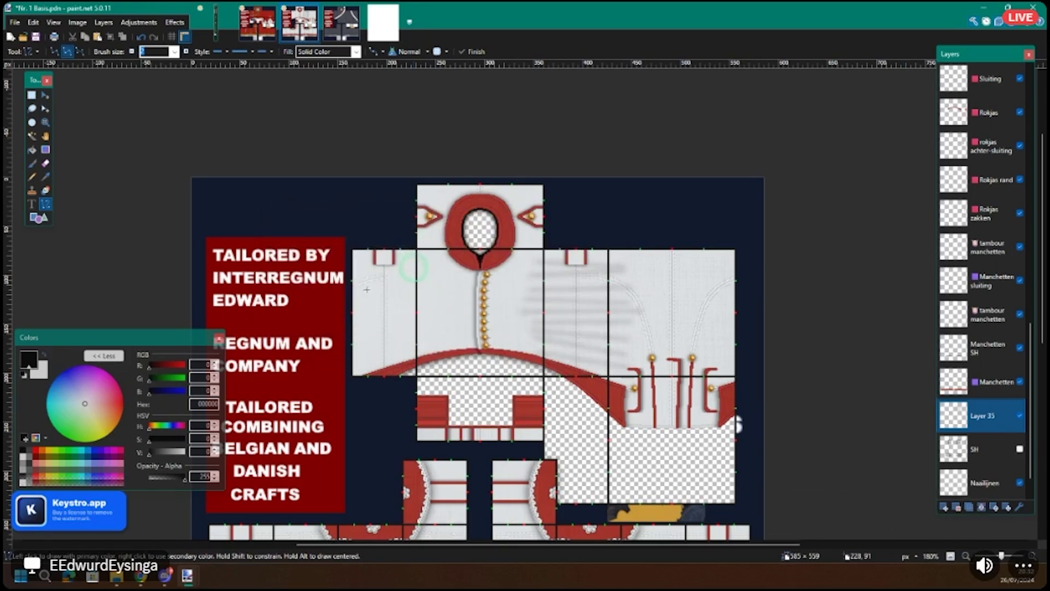
# Step: Reduce the opacity of Layer 35 to 100 and check the shading at a smaller zoom
pyautogui.hotkey('ctrl', '0')
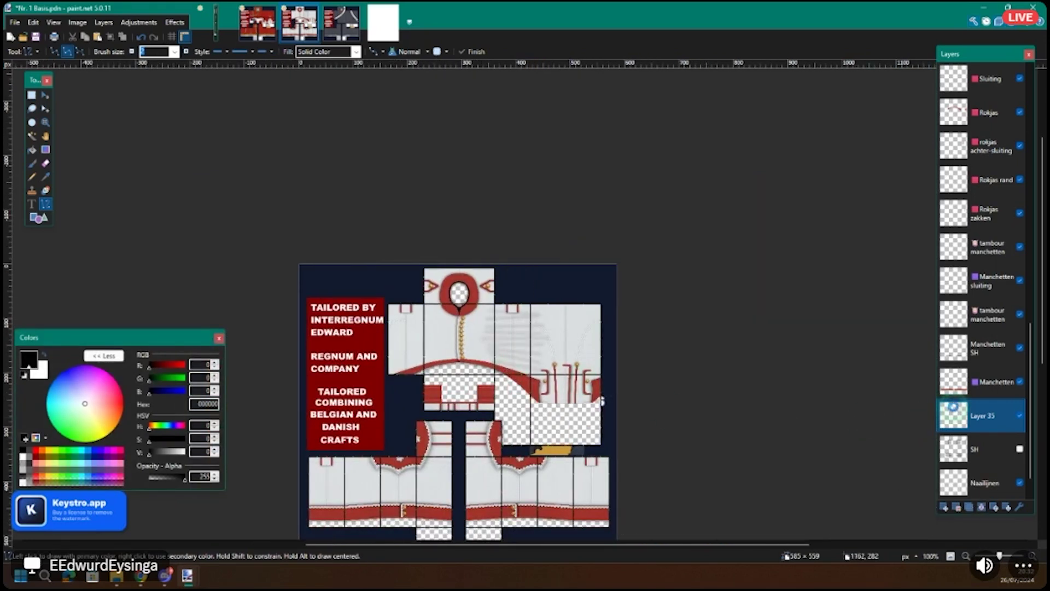
pyautogui.press('F4')
pyautogui.click(574, 277)
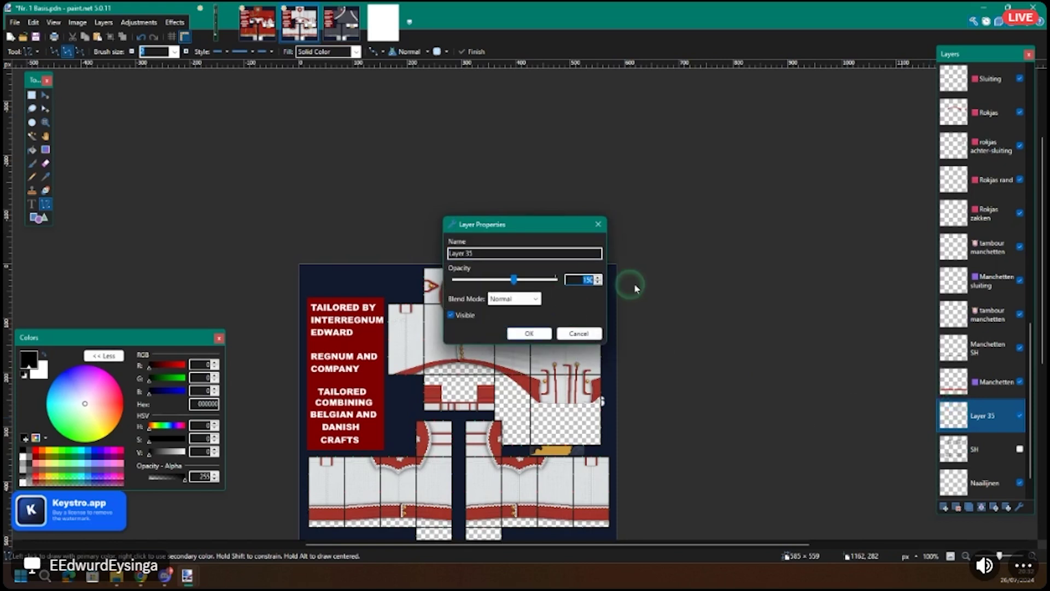
pyautogui.write('100')
pyautogui.press('Return')
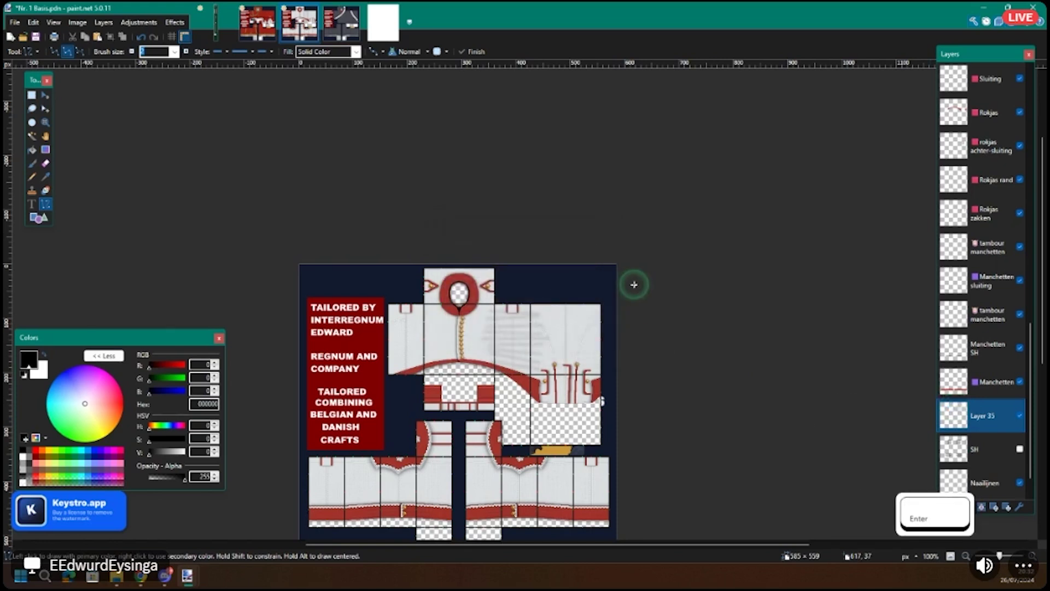
pyautogui.scroll(-1, 523, 378)
pyautogui.scroll(1, 522, 378)
pyautogui.scroll(-2, 523, 379)
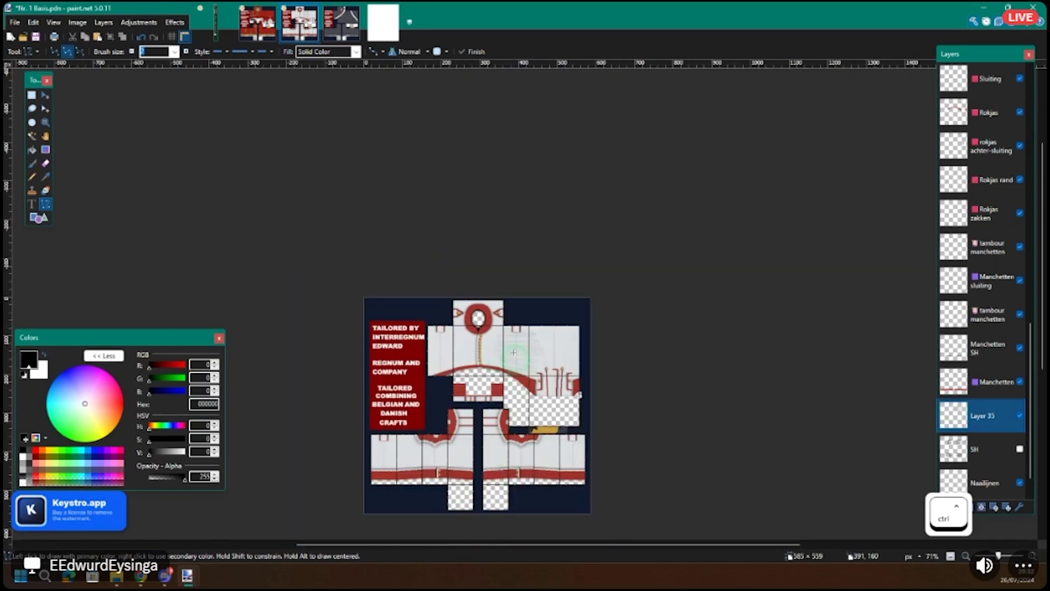
# Step: Lower the opacity of Layer 35 further so the blurred fold lines become a subtle shadow
pyautogui.press('F4')
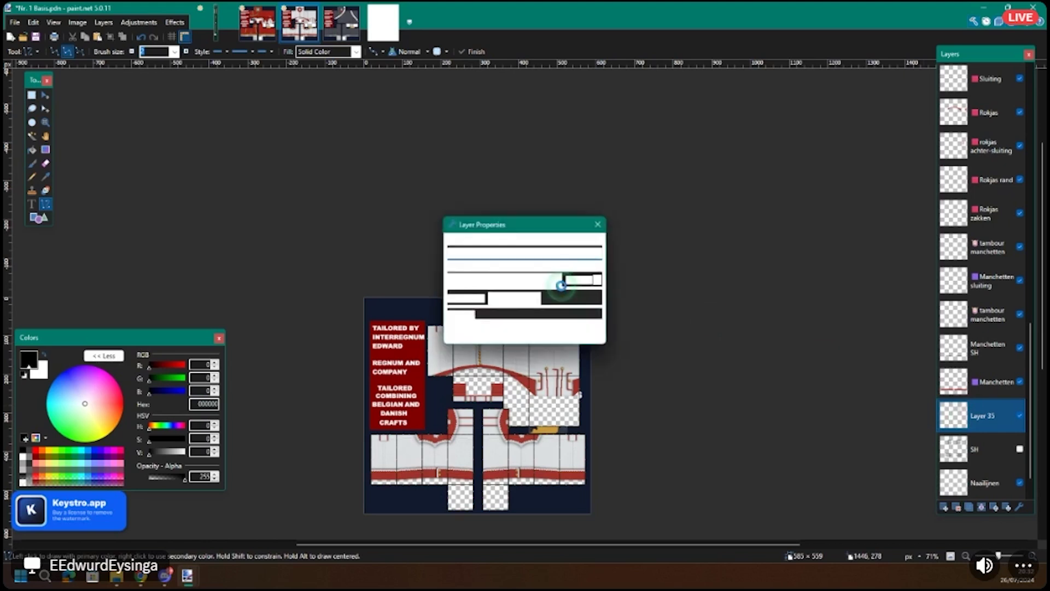
pyautogui.moveTo(551, 219); pyautogui.dragTo(338, 218)
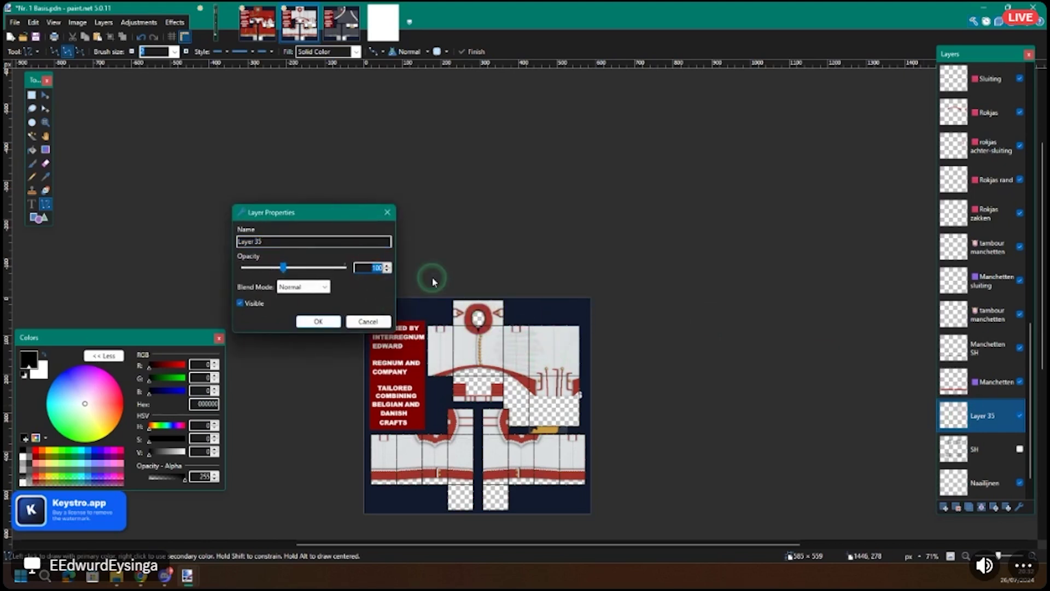
pyautogui.press('Return')
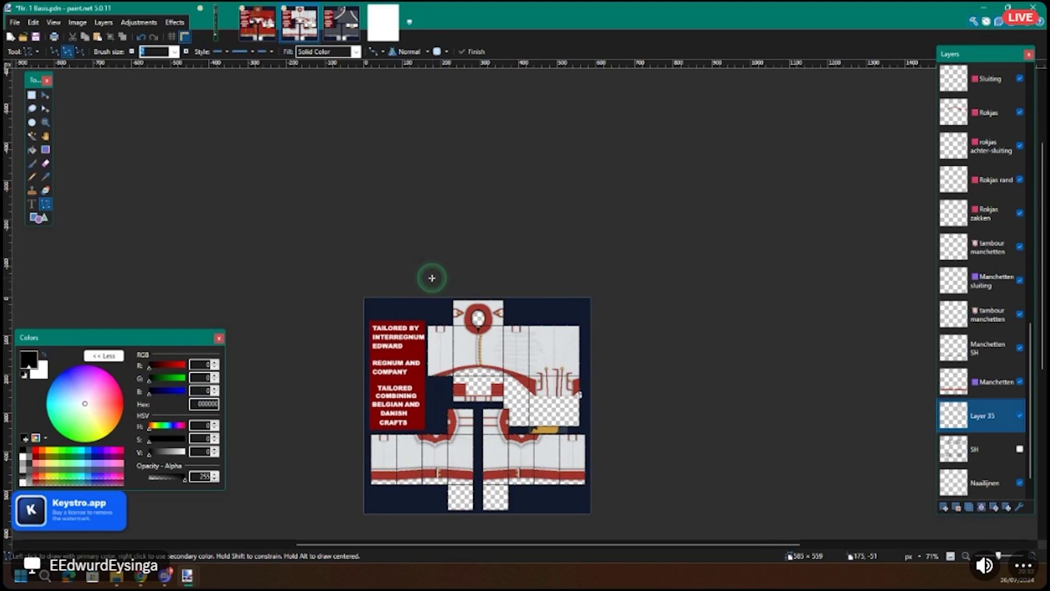
pyautogui.scroll(6, 469, 336)
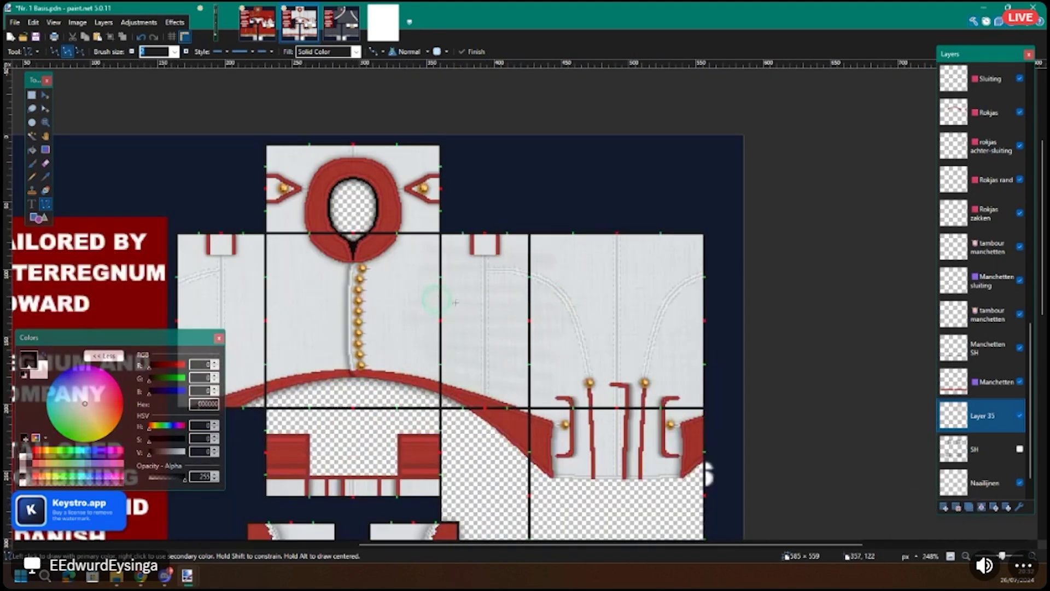
pyautogui.scroll(-5, 449, 307)
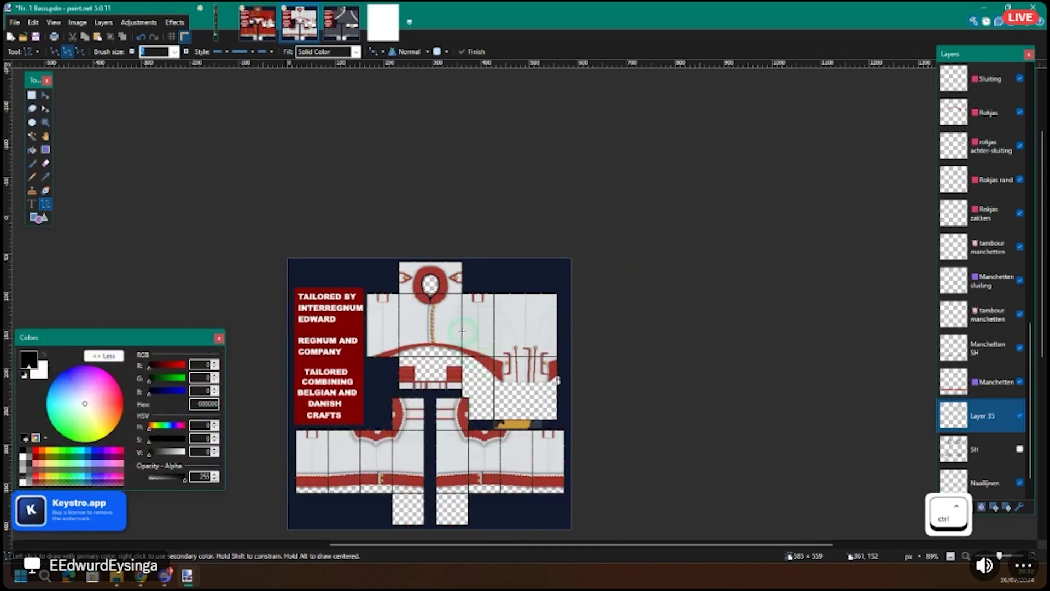
pyautogui.scroll(2, 478, 359)
pyautogui.scroll(3, 537, 316)
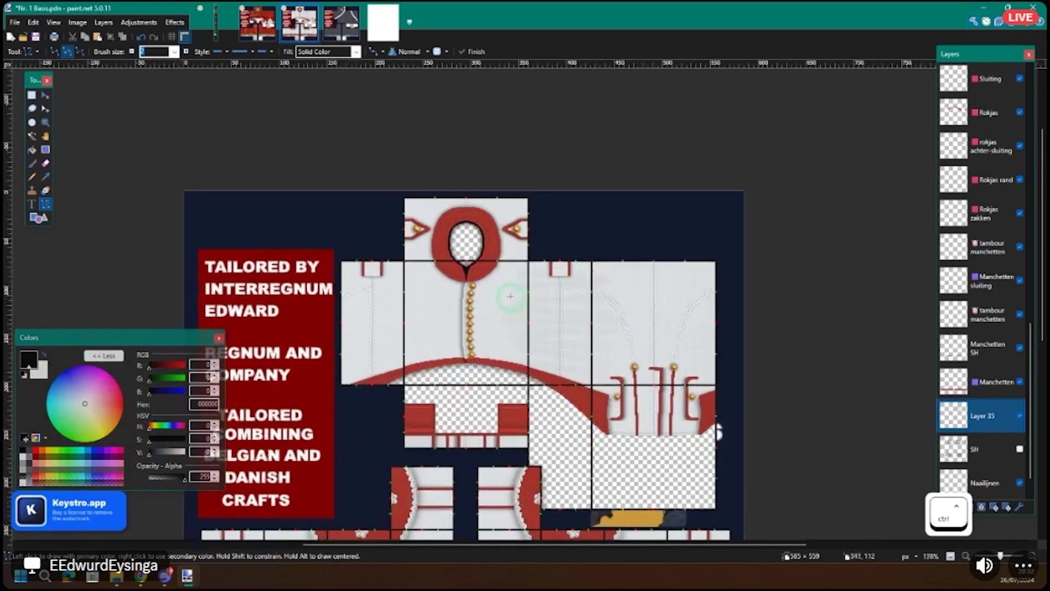
pyautogui.press('s')
pyautogui.moveTo(623, 427); pyautogui.dragTo(625, 429)
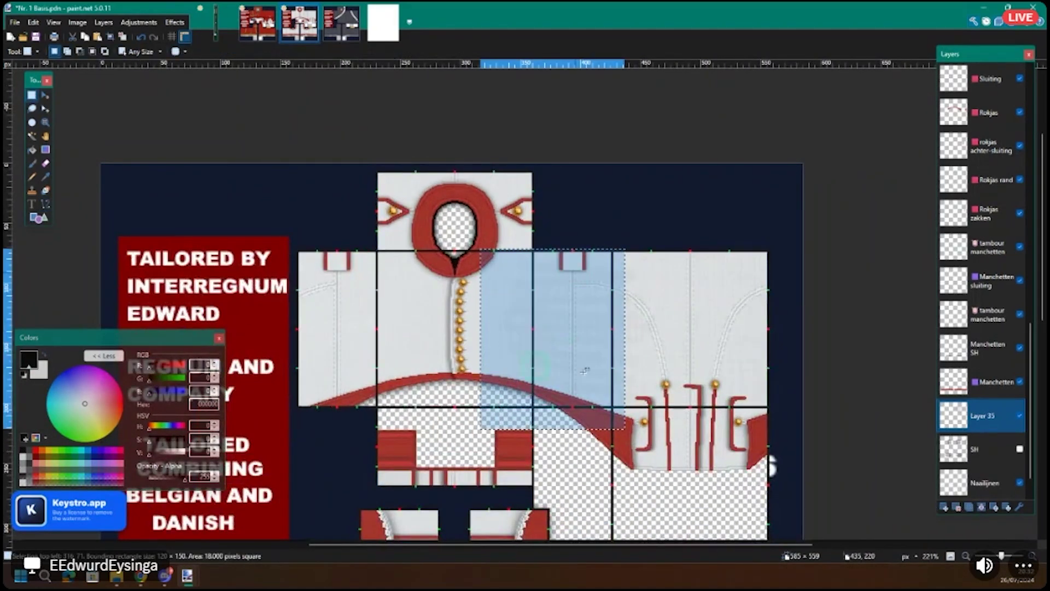
pyautogui.scroll(-6, 584, 371)
pyautogui.scroll(-2, 310, 255)
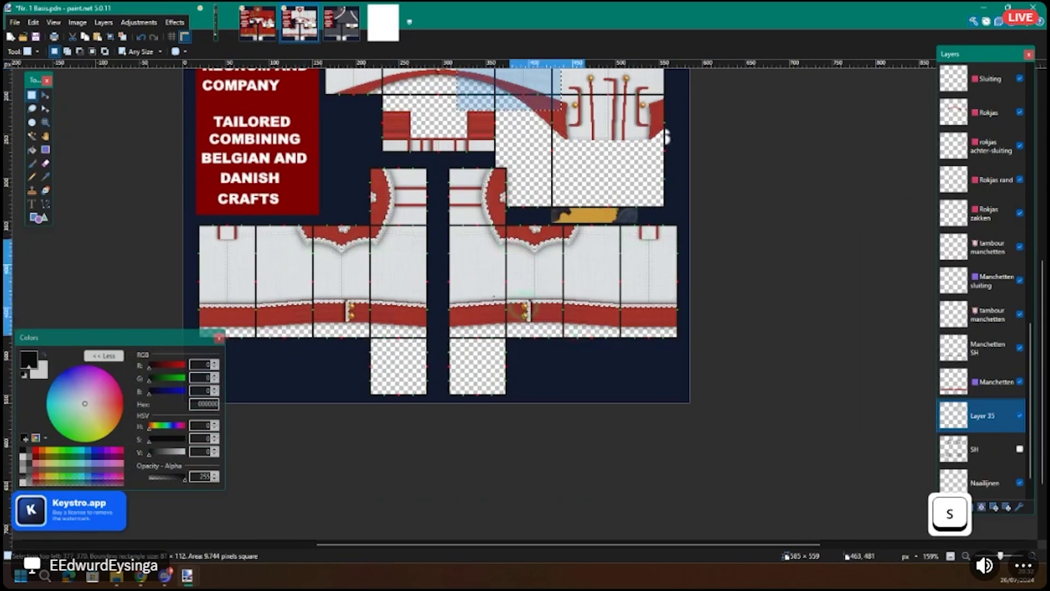
pyautogui.moveTo(317, 235); pyautogui.dragTo(384, 313)
pyautogui.scroll(3, 393, 302)
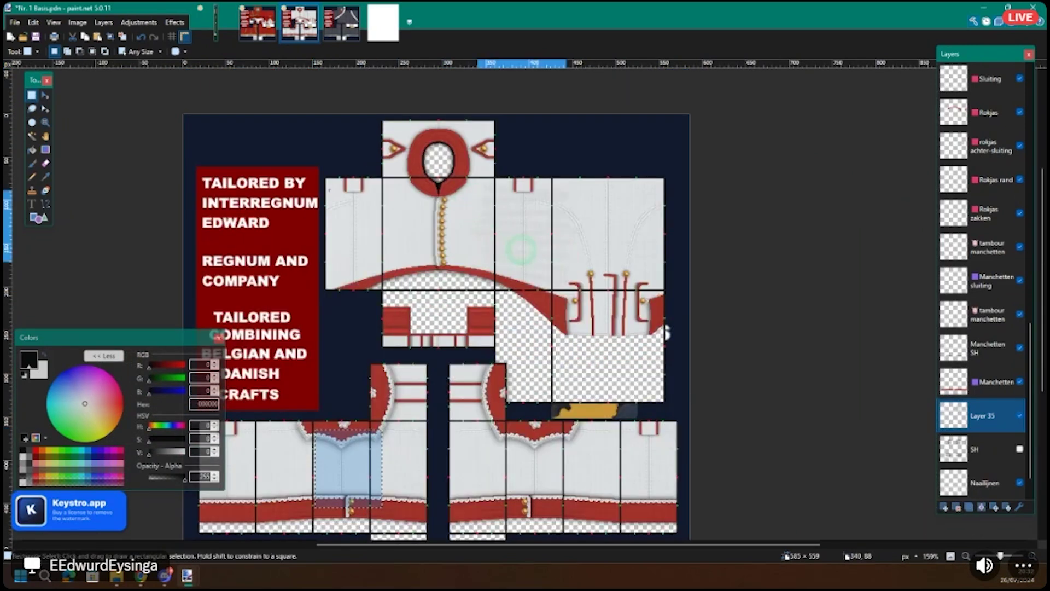
pyautogui.moveTo(476, 189); pyautogui.dragTo(560, 250)
pyautogui.moveTo(314, 176); pyautogui.dragTo(398, 280)
pyautogui.hotkey('ctrl', 'd')
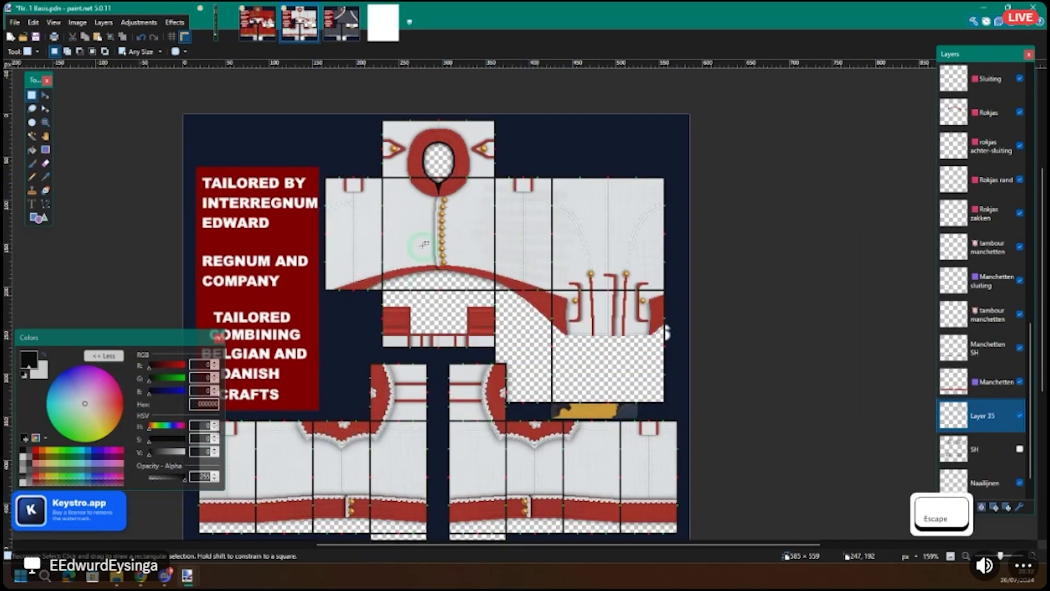
# Step: Show the SH layer and raise its opacity so its fold shading on torso and sleeves stands out
pyautogui.click(1021, 449)
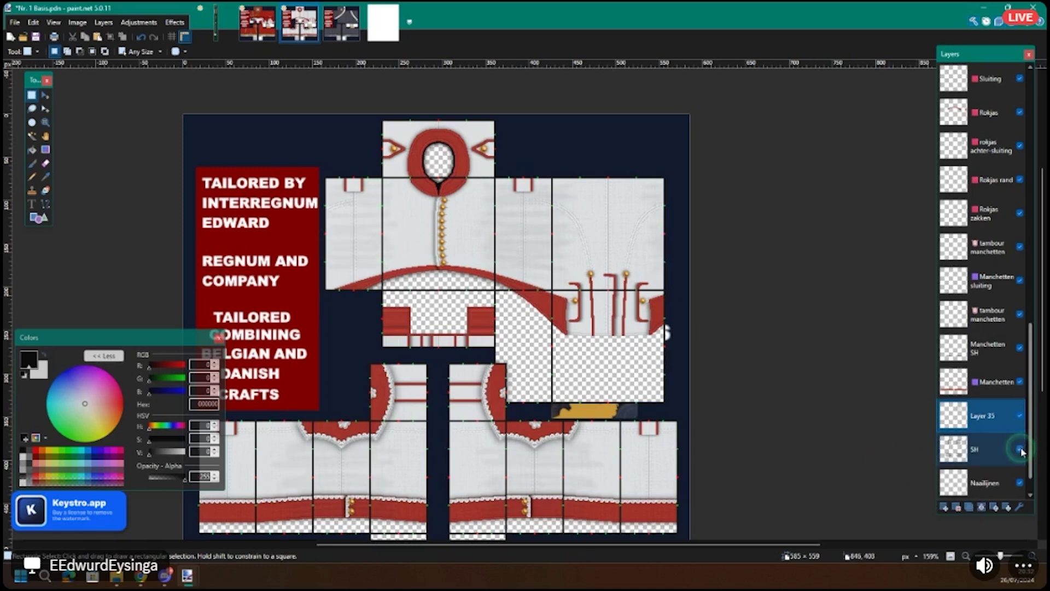
pyautogui.doubleClick(979, 449)
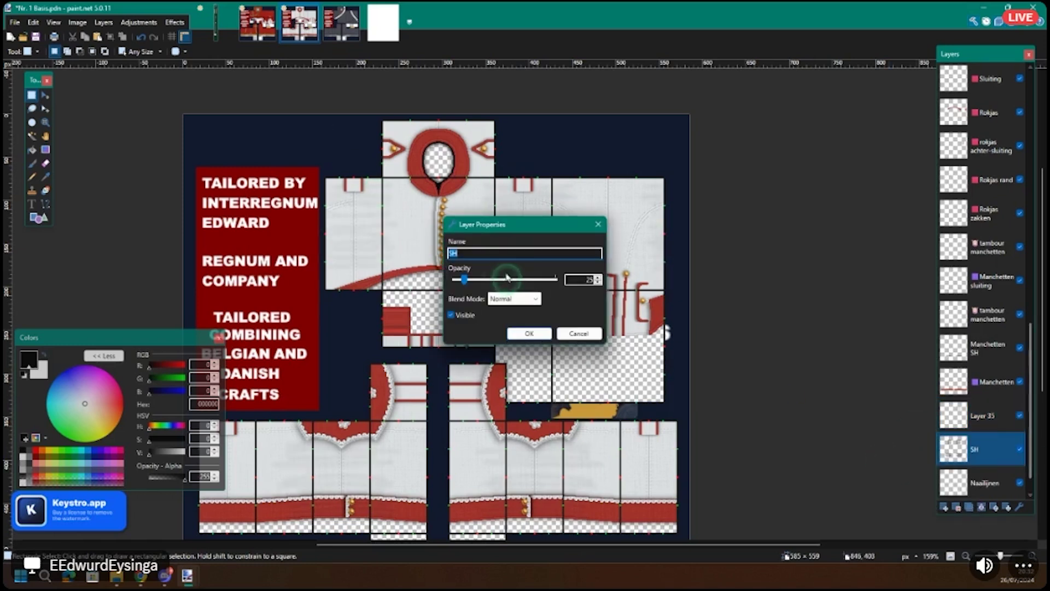
pyautogui.click(528, 333)
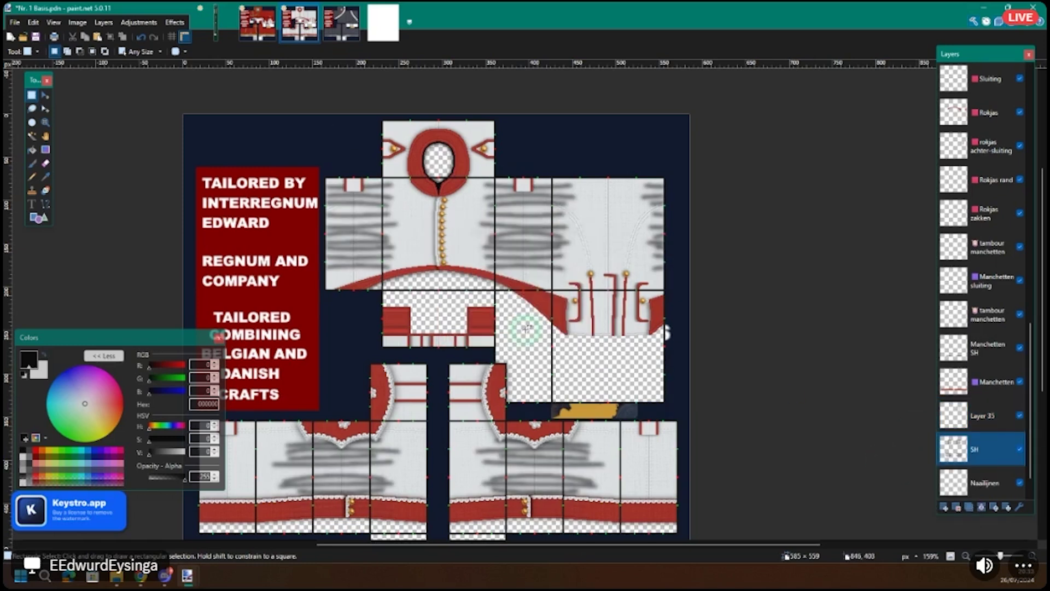
pyautogui.scroll(-2, 476, 339)
# Step: Switch to the tailoring lesson document and read the #4.3 general/overall shading and #4.4 skirt-shading instructions
pyautogui.click(216, 23)
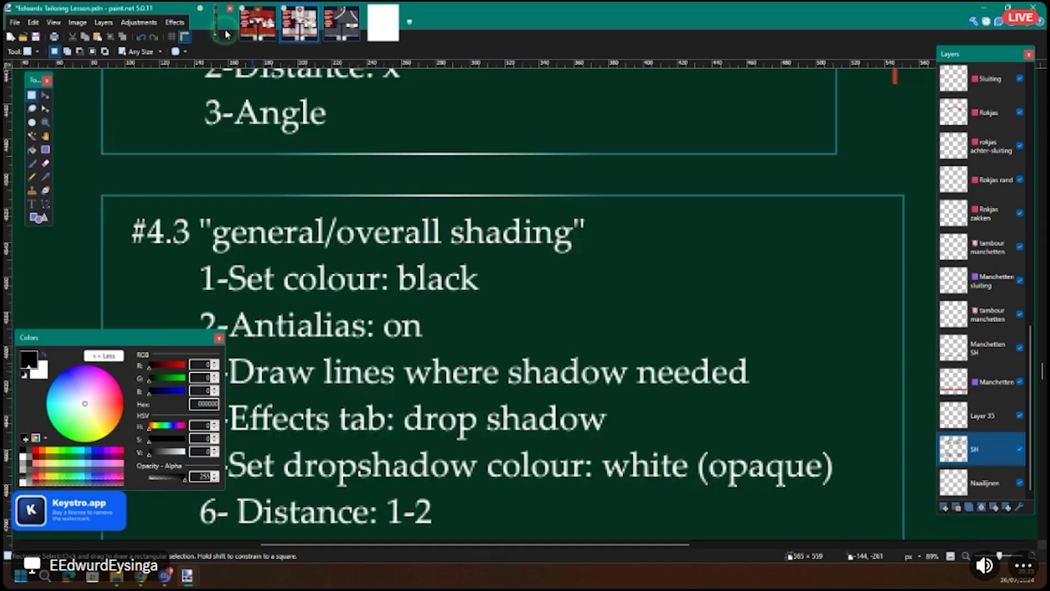
pyautogui.scroll(-3, 432, 328)
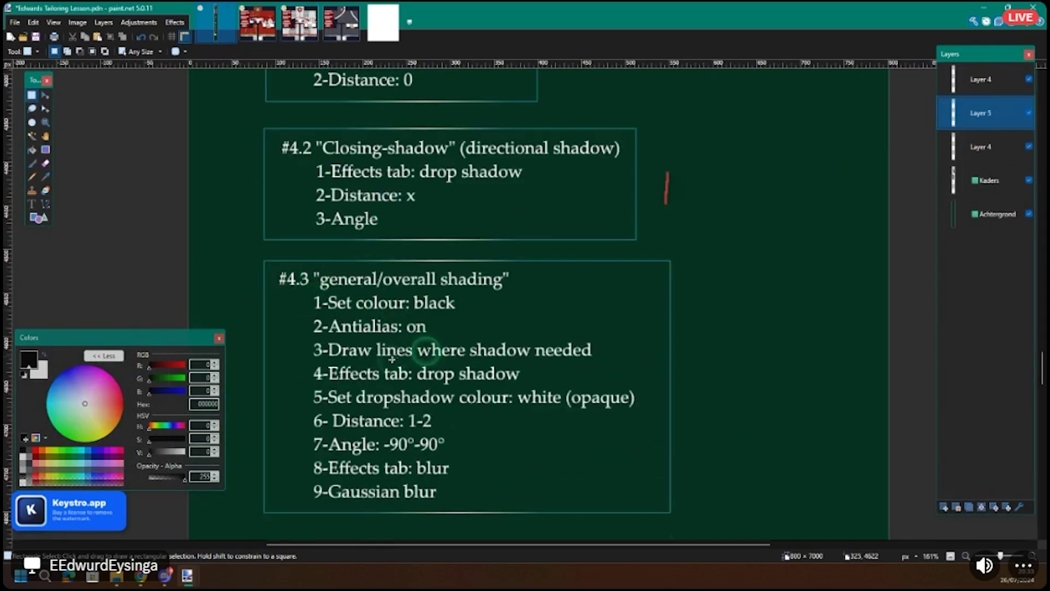
pyautogui.scroll(-6, 446, 315)
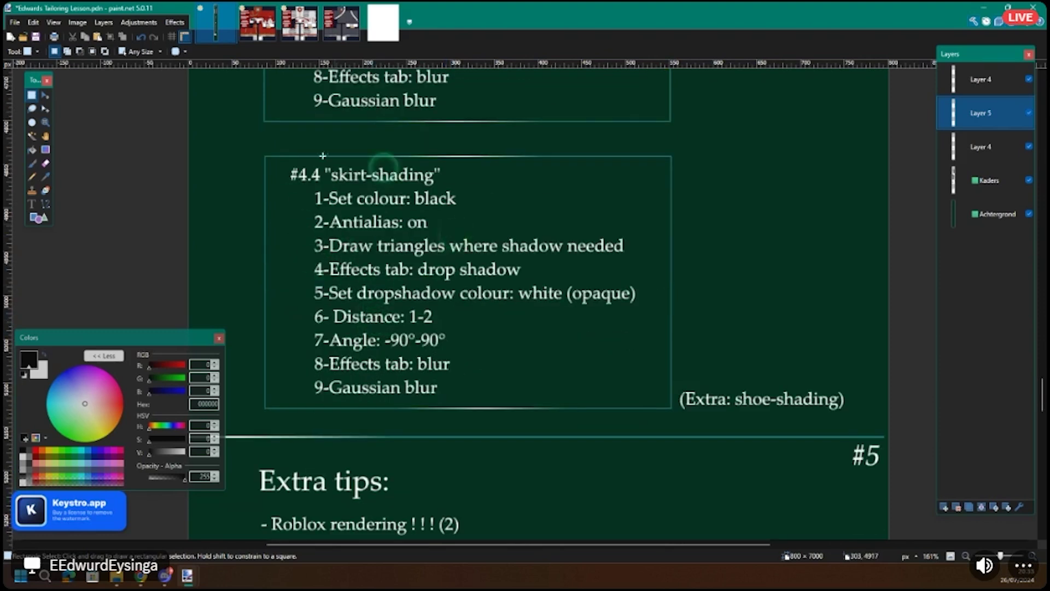
# Step: Switch to the greatcoat document and examine the skirt shading below the waist and its layers
pyautogui.click(346, 38)
pyautogui.scroll(3, 530, 282)
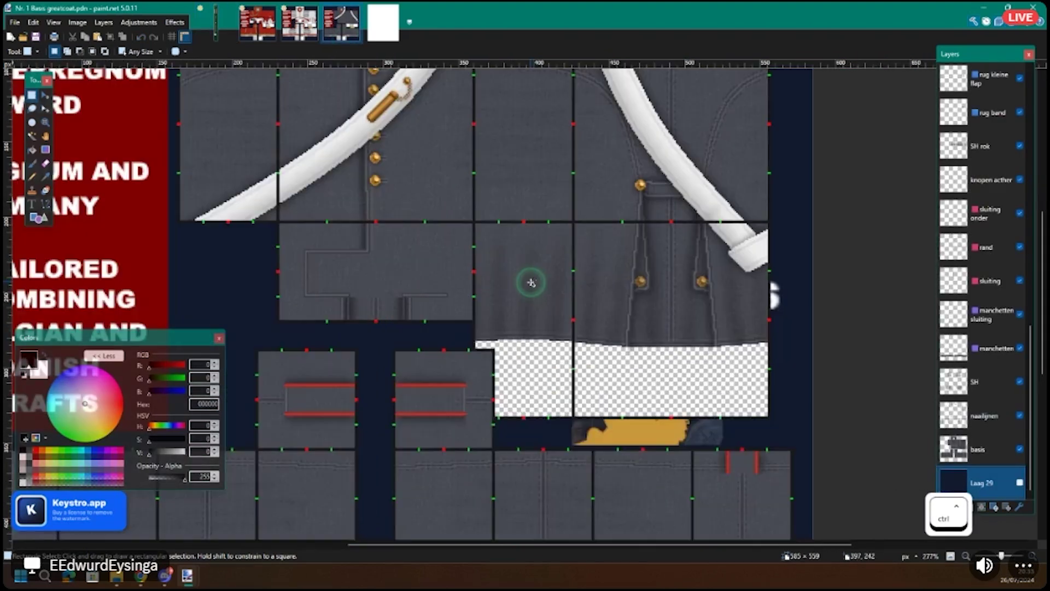
pyautogui.scroll(-1, 530, 282)
pyautogui.scroll(3, 560, 307)
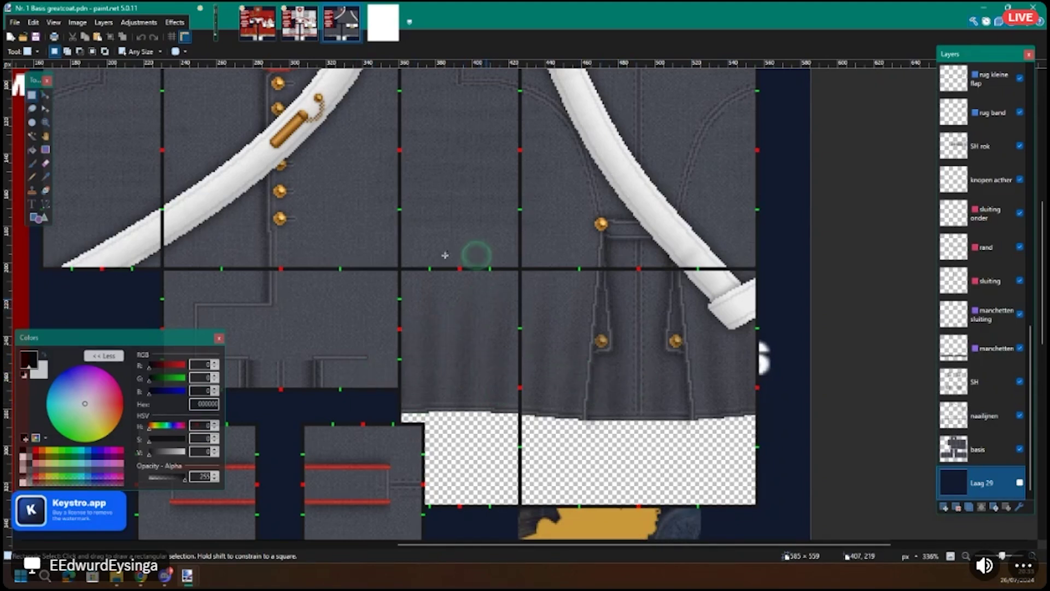
pyautogui.keyDown('ctrl'); pyautogui.scroll(-3, 493, 321); pyautogui.keyUp('ctrl')
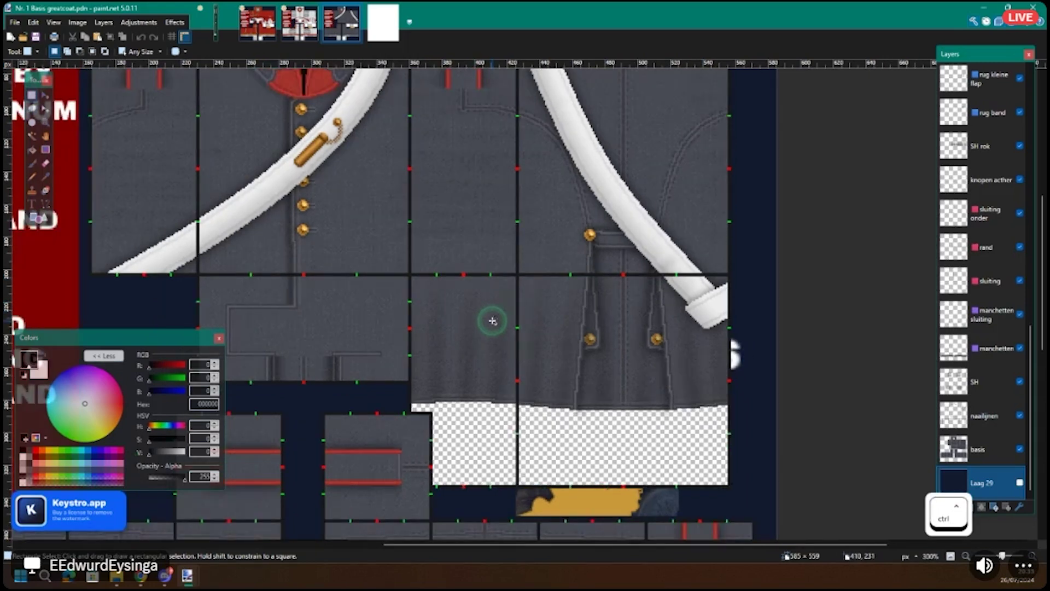
pyautogui.keyDown('ctrl'); pyautogui.scroll(2, 495, 353); pyautogui.keyUp('ctrl')
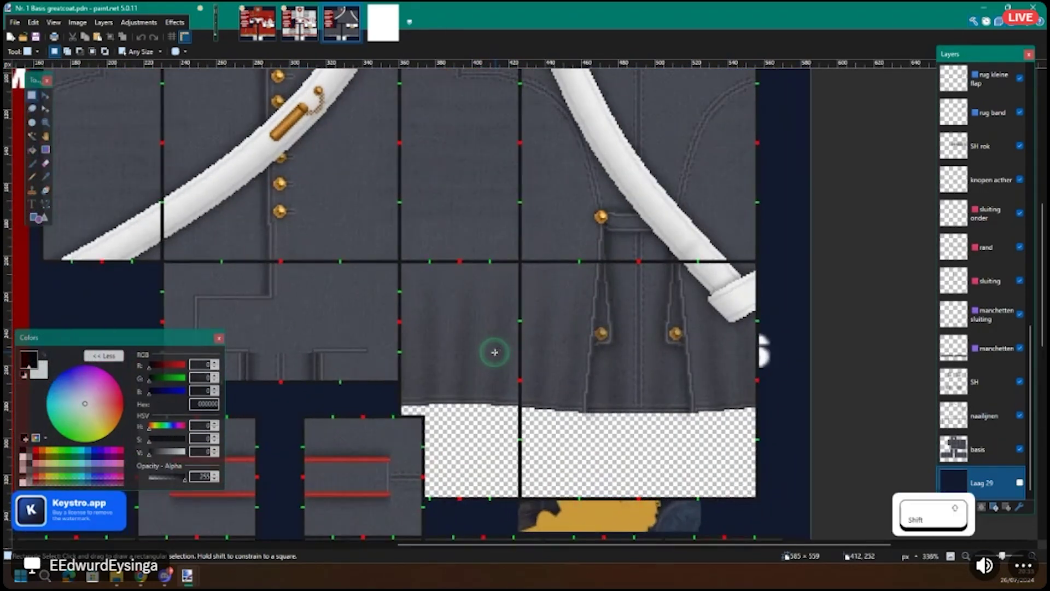
pyautogui.scroll(2, 1001, 383)
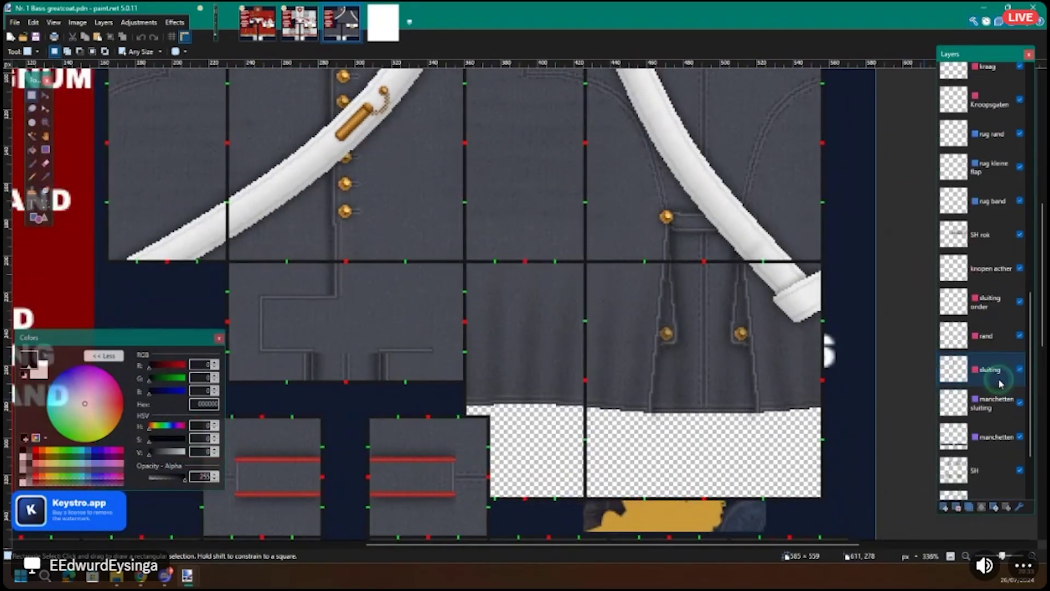
# Step: Hide the SH rok layer and add a new empty layer directly above it
pyautogui.click(1019, 241)
pyautogui.click(1020, 236)
pyautogui.keyDown('ctrl'); pyautogui.scroll(-5, 600, 347); pyautogui.keyUp('ctrl')
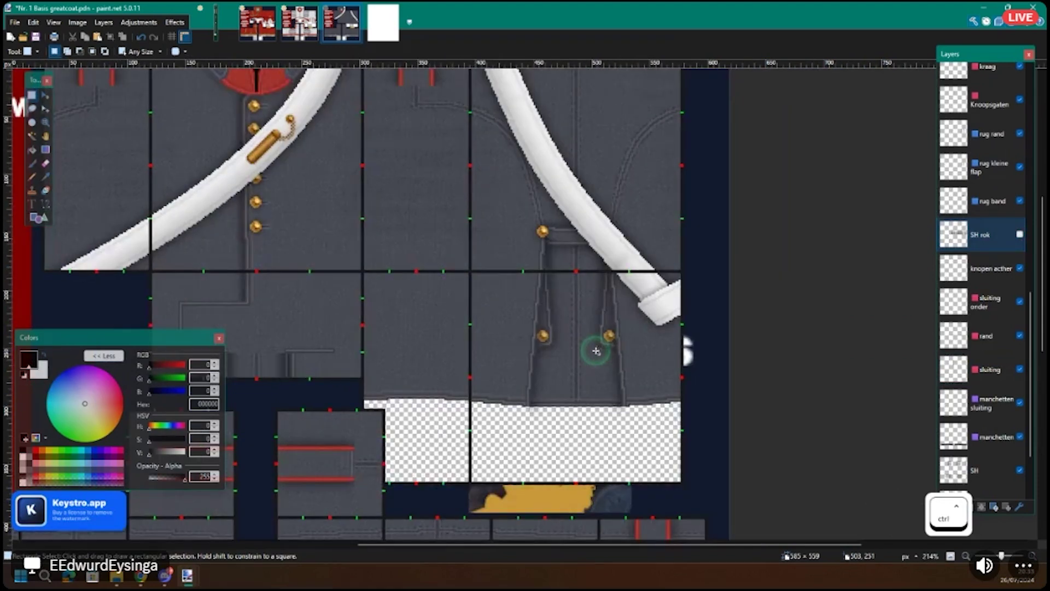
pyautogui.click(997, 241)
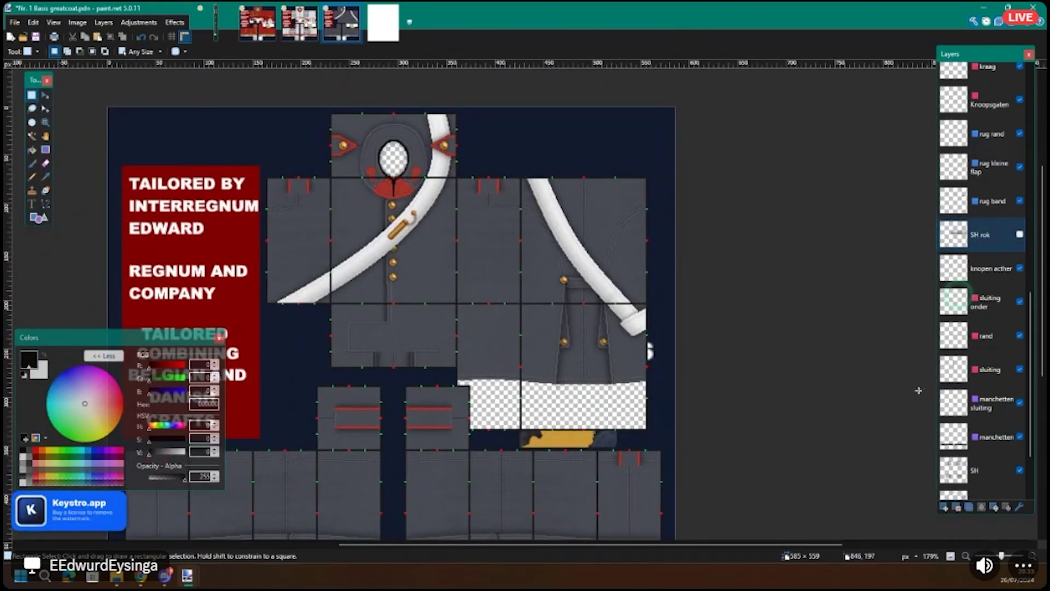
pyautogui.click(943, 506)
pyautogui.doubleClick(985, 235)
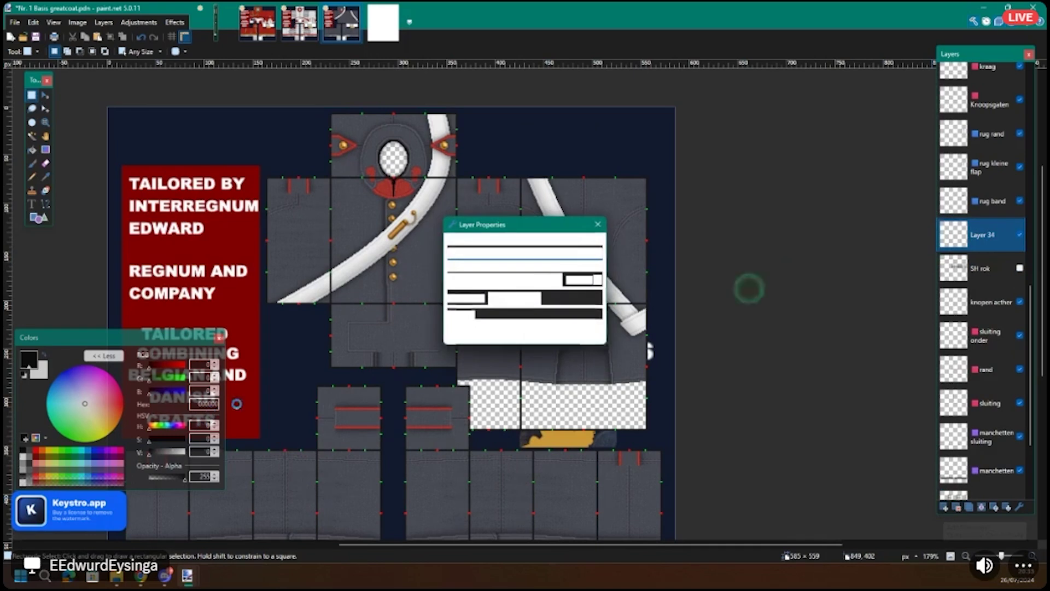
pyautogui.click(564, 332)
# Step: Draw a tall, narrow filled black triangle about 113 px high near the skirt's side edge using the Shapes tool
pyautogui.keyDown('ctrl'); pyautogui.scroll(3, 470, 352); pyautogui.keyUp('ctrl')
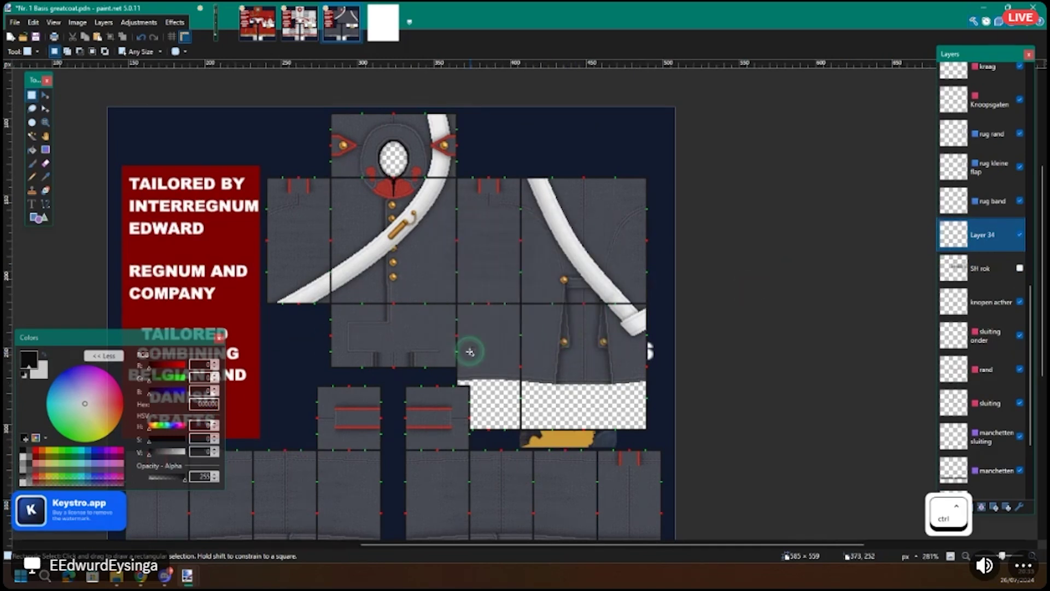
pyautogui.keyDown('ctrl'); pyautogui.scroll(2, 469, 352); pyautogui.keyUp('ctrl')
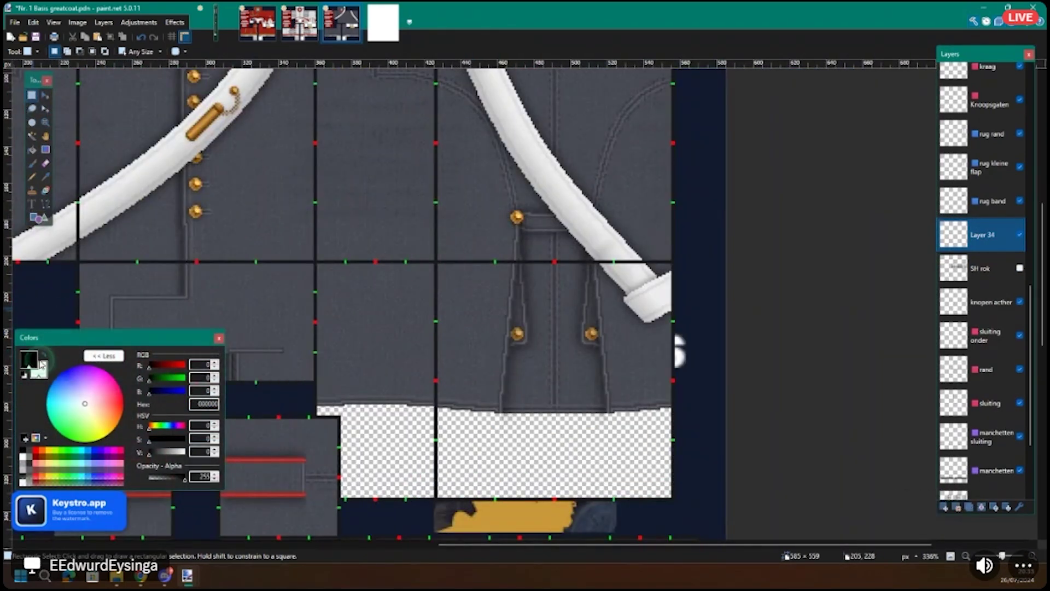
pyautogui.click(428, 53)
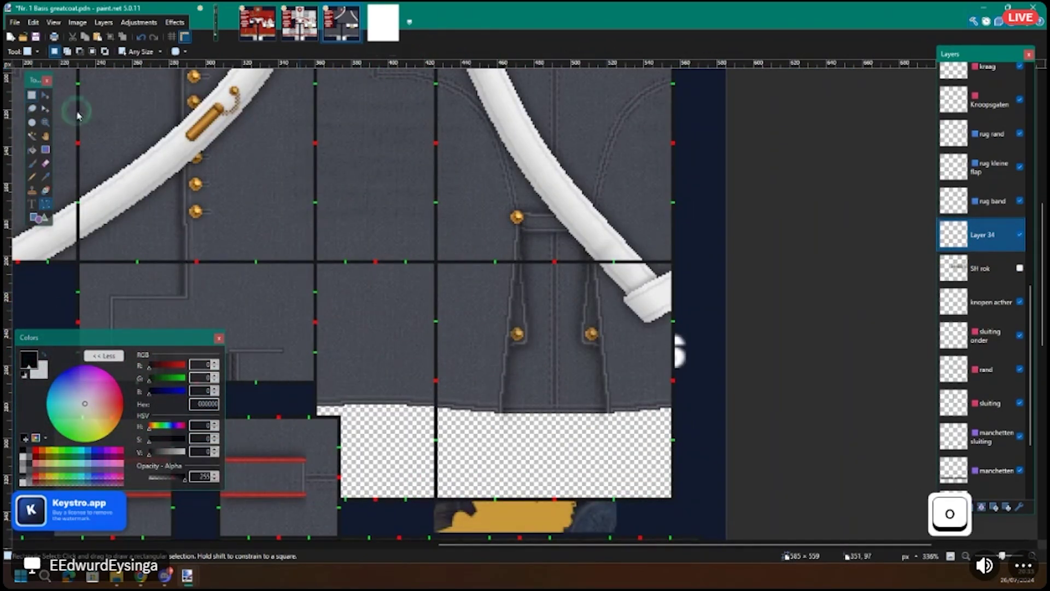
pyautogui.press('o')
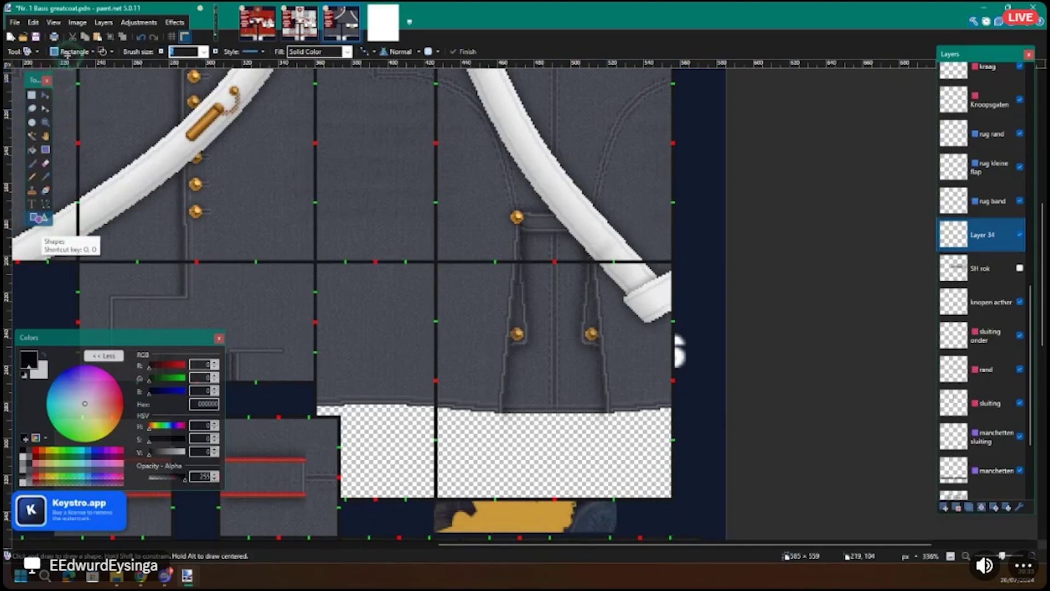
pyautogui.click(74, 51)
pyautogui.click(160, 81)
pyautogui.click(96, 53)
pyautogui.click(107, 53)
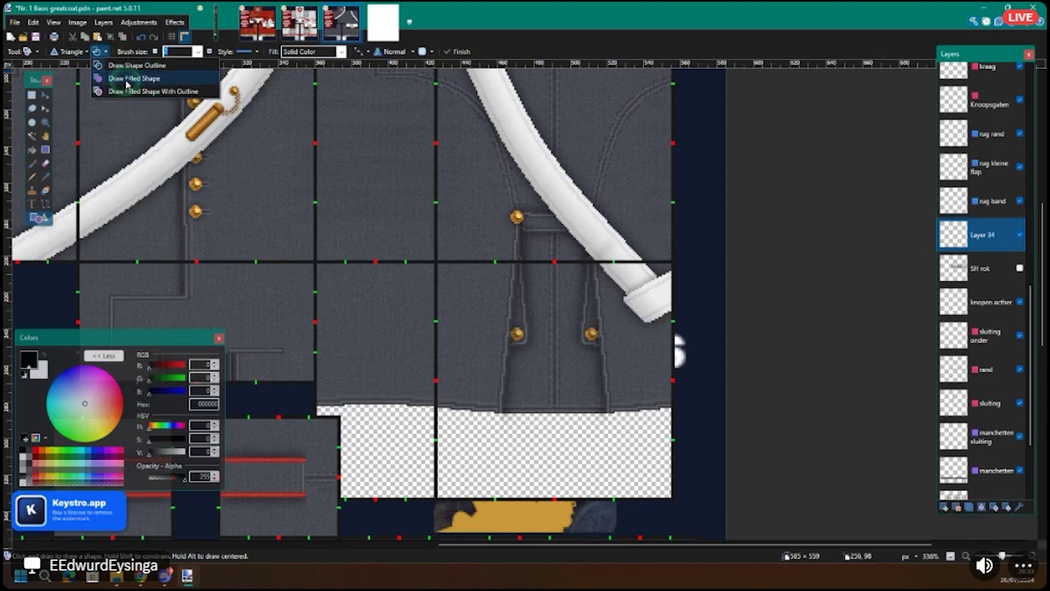
pyautogui.click(154, 94)
pyautogui.scroll(2, 340, 260)
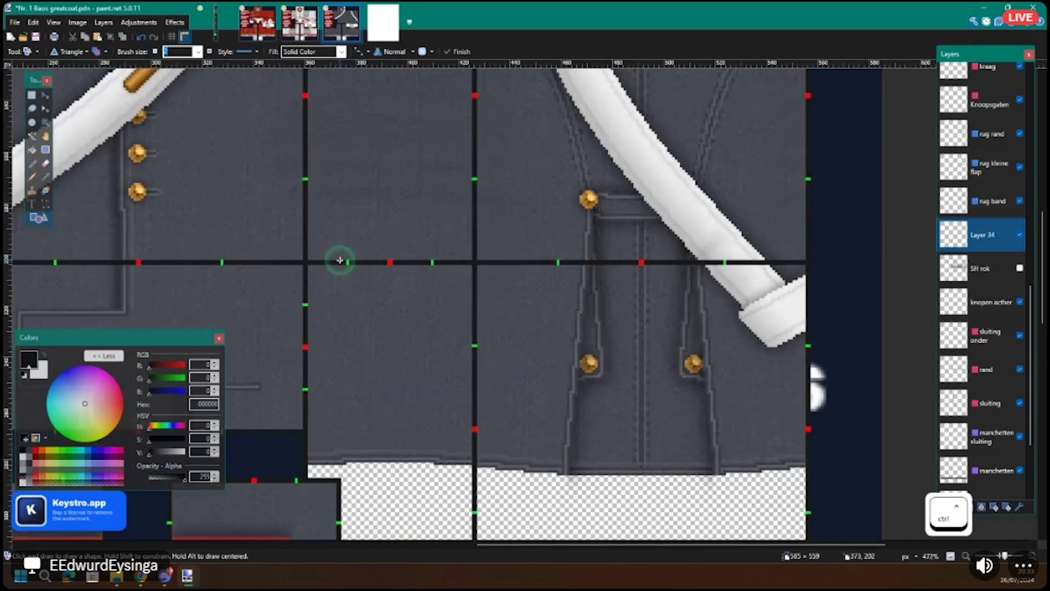
pyautogui.moveTo(316, 202); pyautogui.dragTo(361, 441)
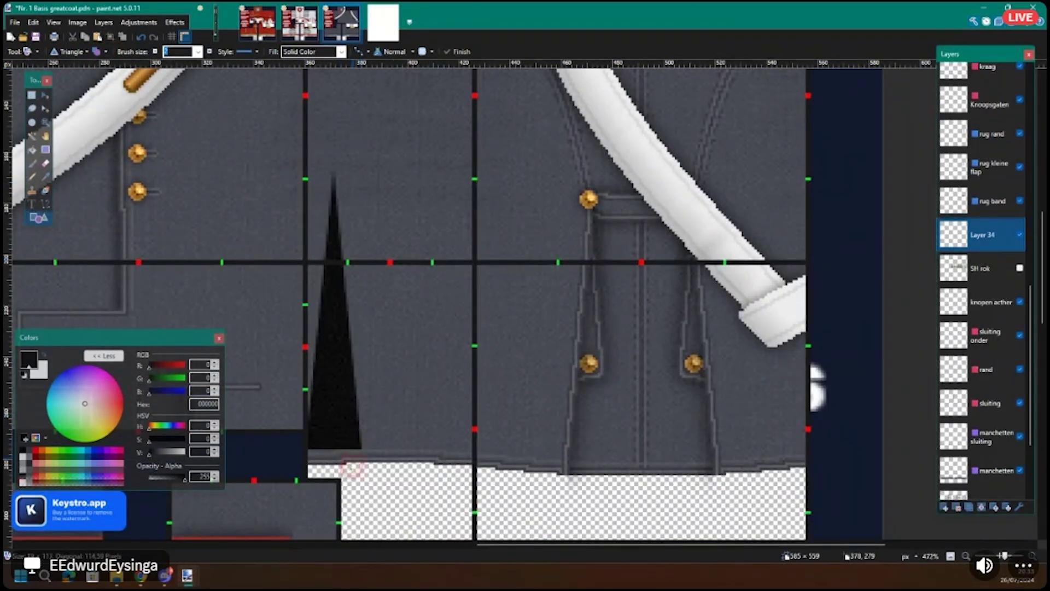
# Step: Narrow the triangle to about 17 px wide, stretch it past the hem and above the waist to about 143 px, and tilt it about 3.4 degrees
pyautogui.scroll(-2, 352, 468)
pyautogui.moveTo(334, 466); pyautogui.dragTo(358, 456)
pyautogui.scroll(-3, 399, 356)
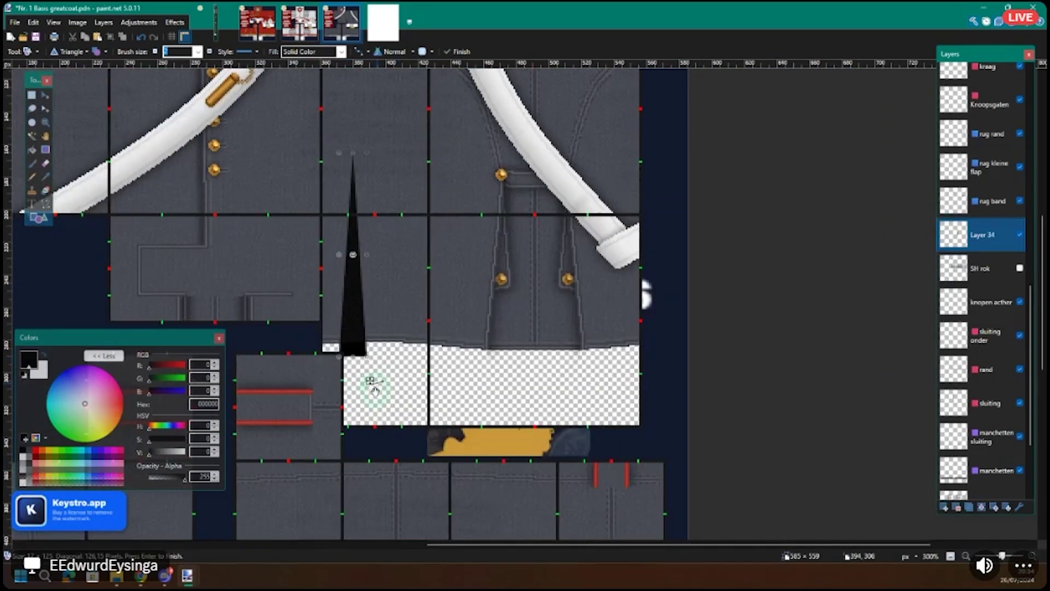
pyautogui.moveTo(377, 343); pyautogui.dragTo(381, 342)
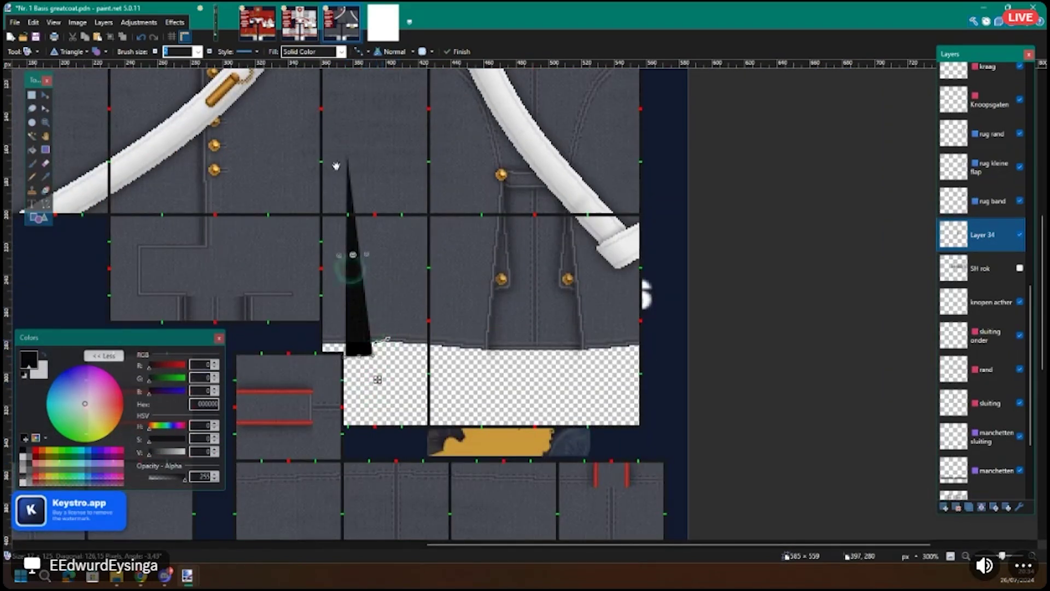
pyautogui.moveTo(346, 126); pyautogui.dragTo(345, 124)
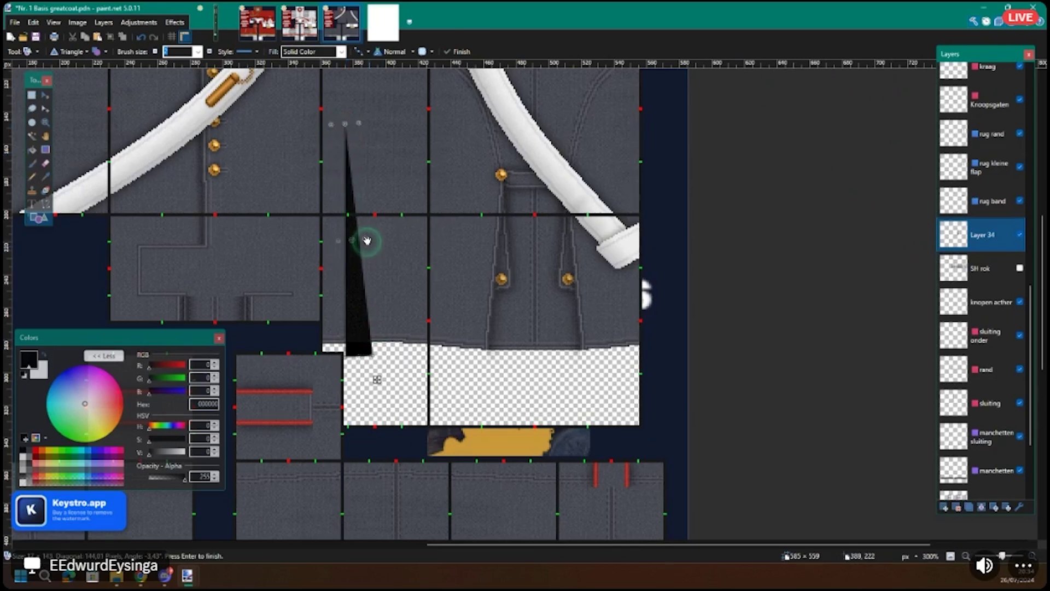
pyautogui.click(389, 127)
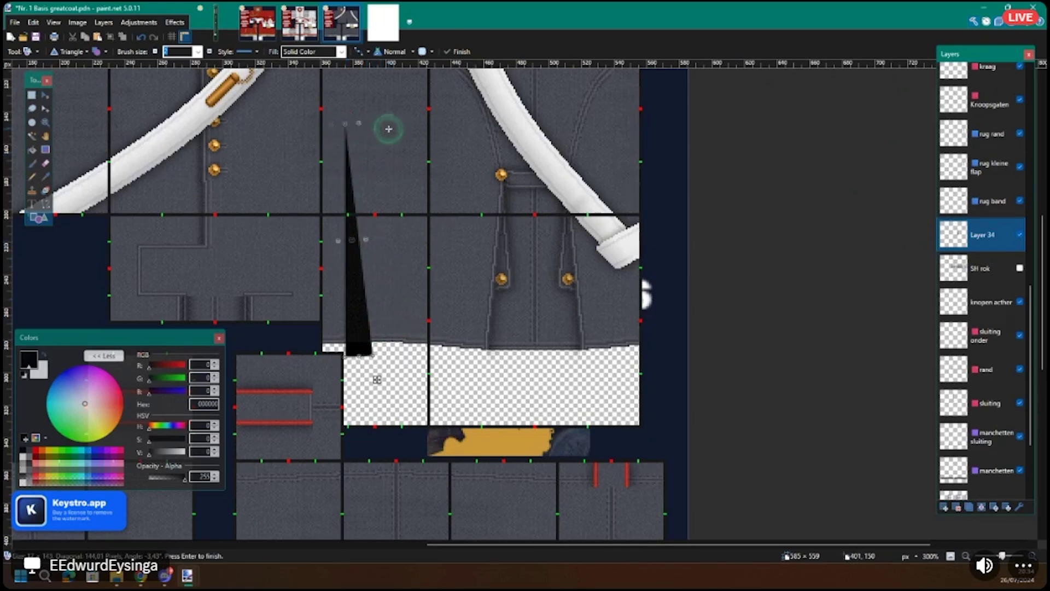
# Step: Draw three more narrow filled black triangles across the skirt, tapering upward past the waistline and extending below the hem
pyautogui.moveTo(388, 130); pyautogui.dragTo(406, 396)
pyautogui.click(448, 162)
pyautogui.moveTo(448, 160); pyautogui.dragTo(464, 295)
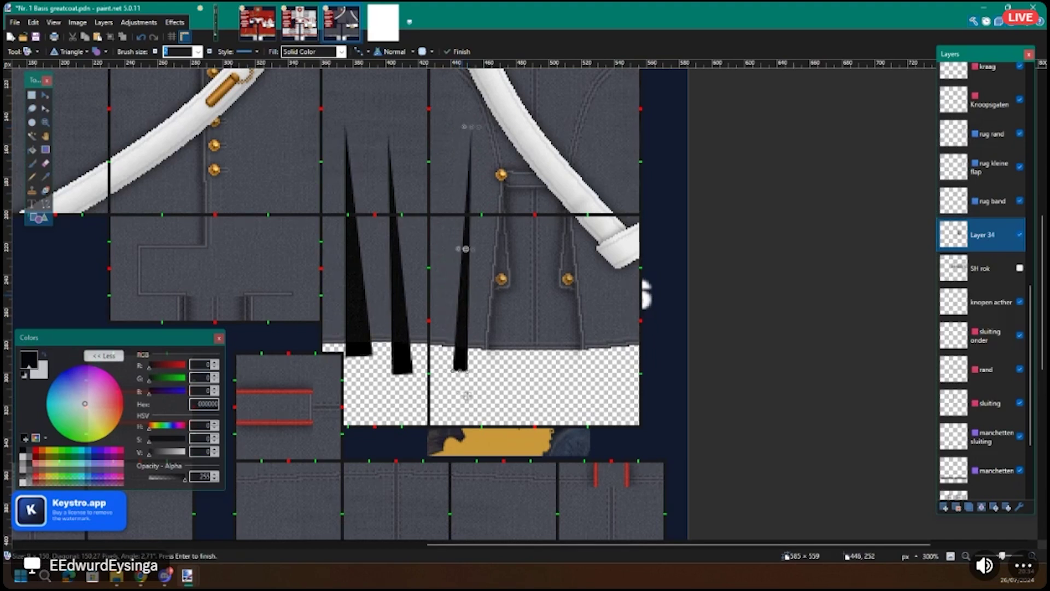
pyautogui.moveTo(419, 148); pyautogui.dragTo(440, 371)
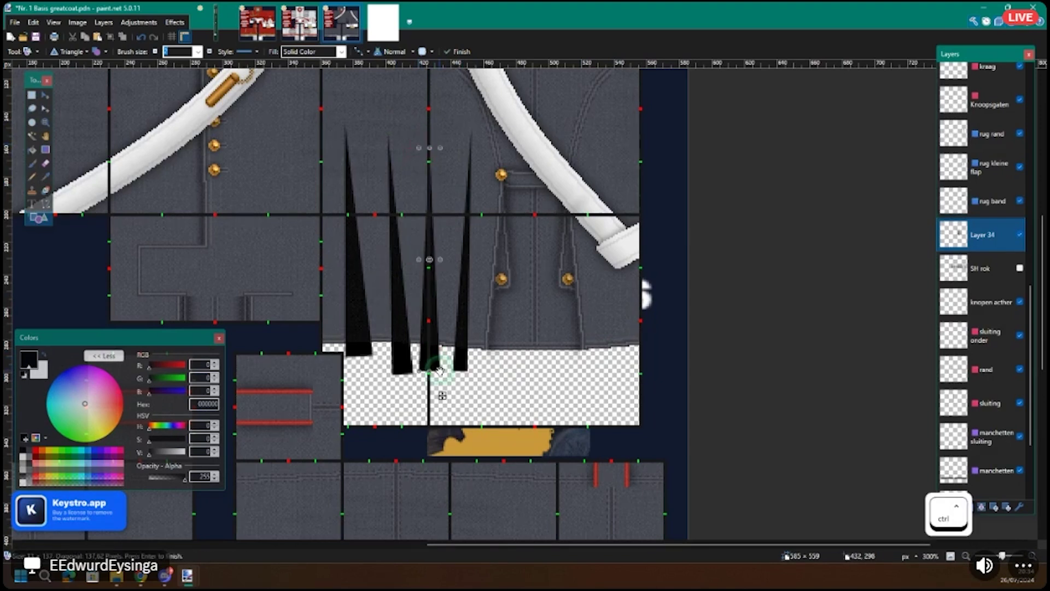
pyautogui.scroll(3, 439, 371)
pyautogui.press('s')
pyautogui.moveTo(260, 323); pyautogui.dragTo(481, 376)
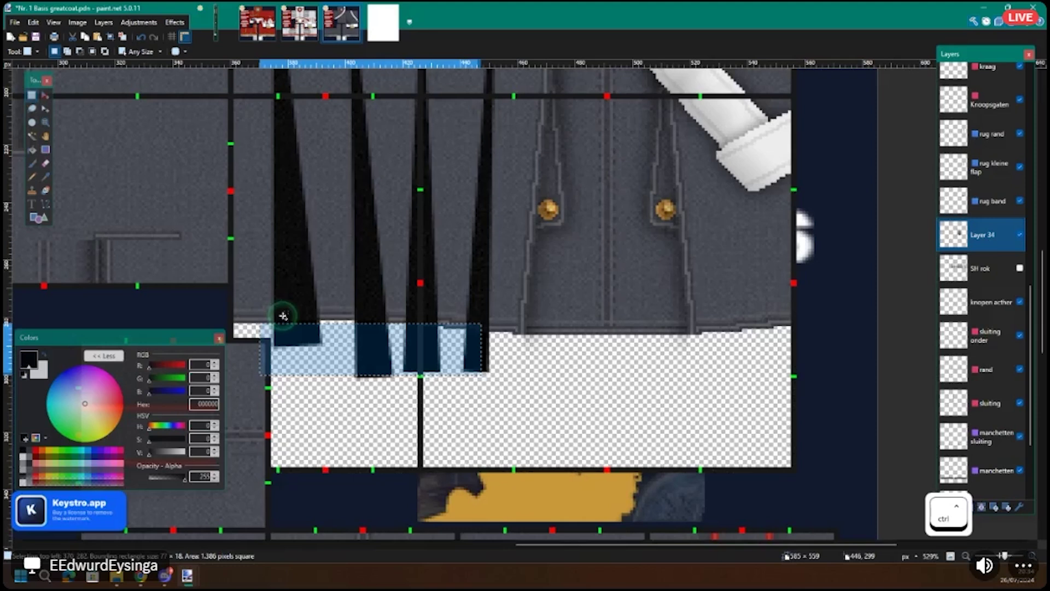
pyautogui.scroll(3, 283, 315)
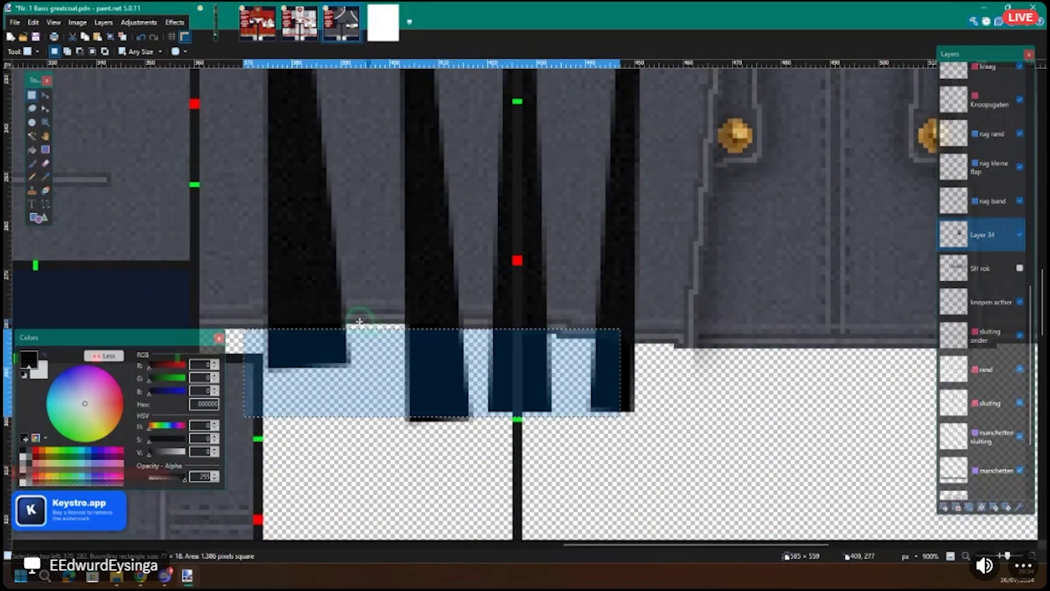
pyautogui.scroll(-2, 360, 322)
pyautogui.scroll(3, 291, 323)
pyautogui.moveTo(261, 310); pyautogui.dragTo(418, 385)
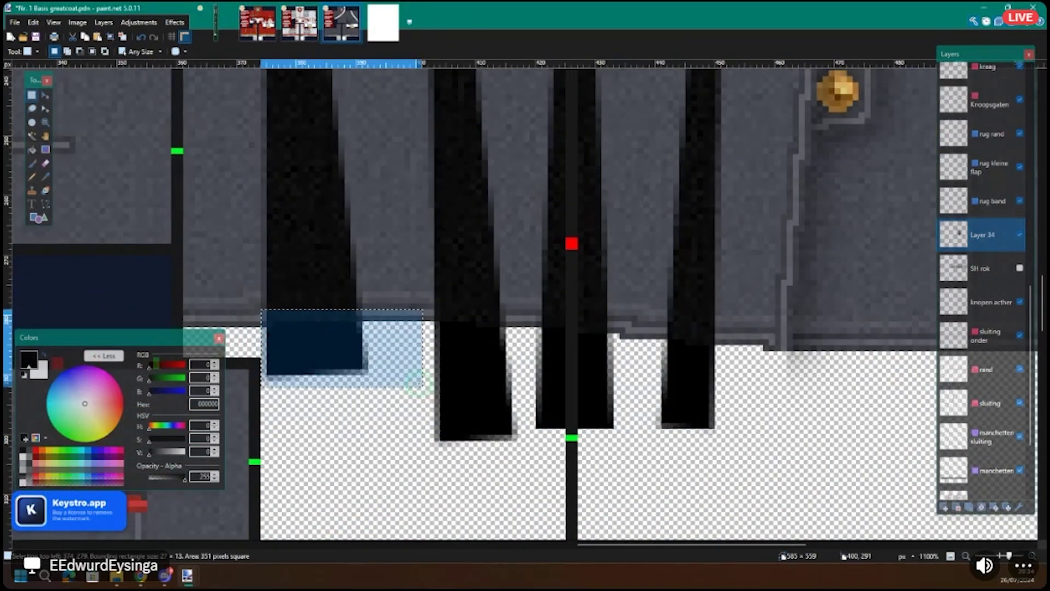
pyautogui.scroll(-1, 320, 324)
pyautogui.scroll(-2, 320, 324)
pyautogui.moveTo(255, 330); pyautogui.dragTo(620, 446)
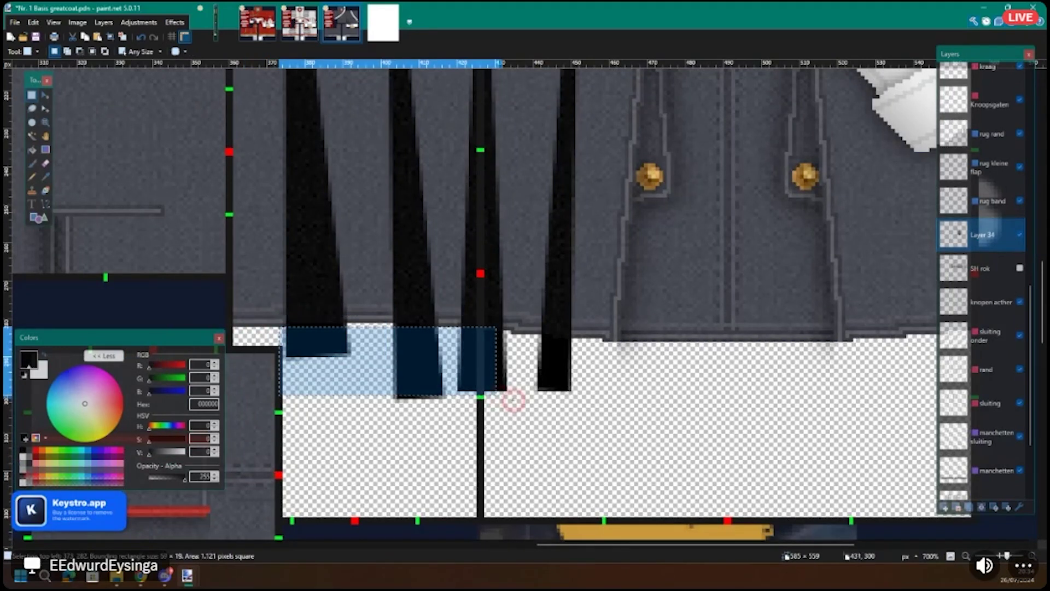
pyautogui.moveTo(513, 401); pyautogui.dragTo(513, 401)
pyautogui.scroll(-2, 394, 331)
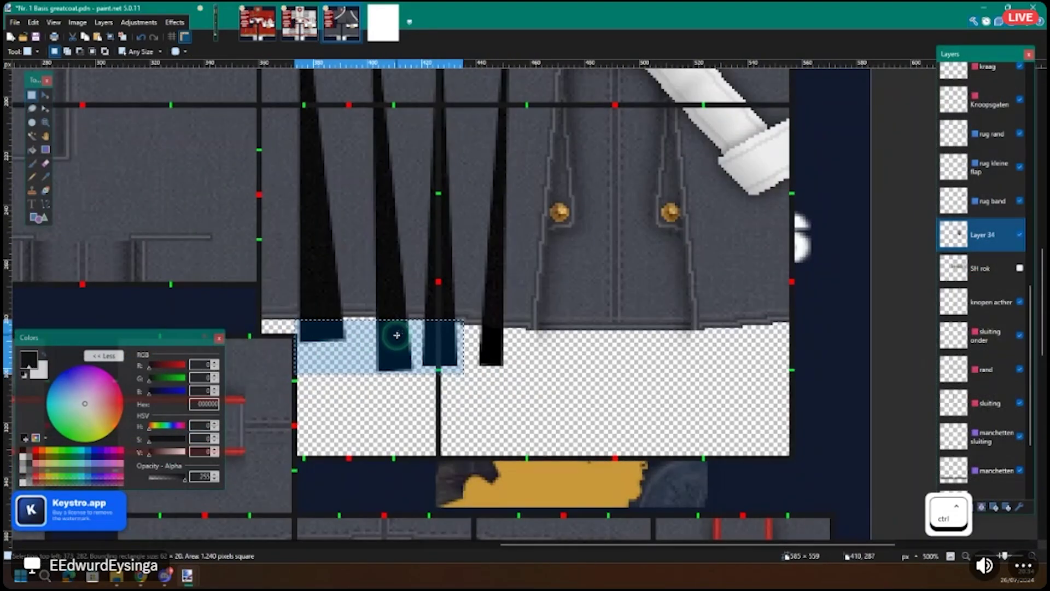
pyautogui.hotkey('ctrl', 'd')
# Step: Examine the coat's lower front with the oVERLAY layer hidden, and show that layer again
pyautogui.scroll(-1, 456, 289)
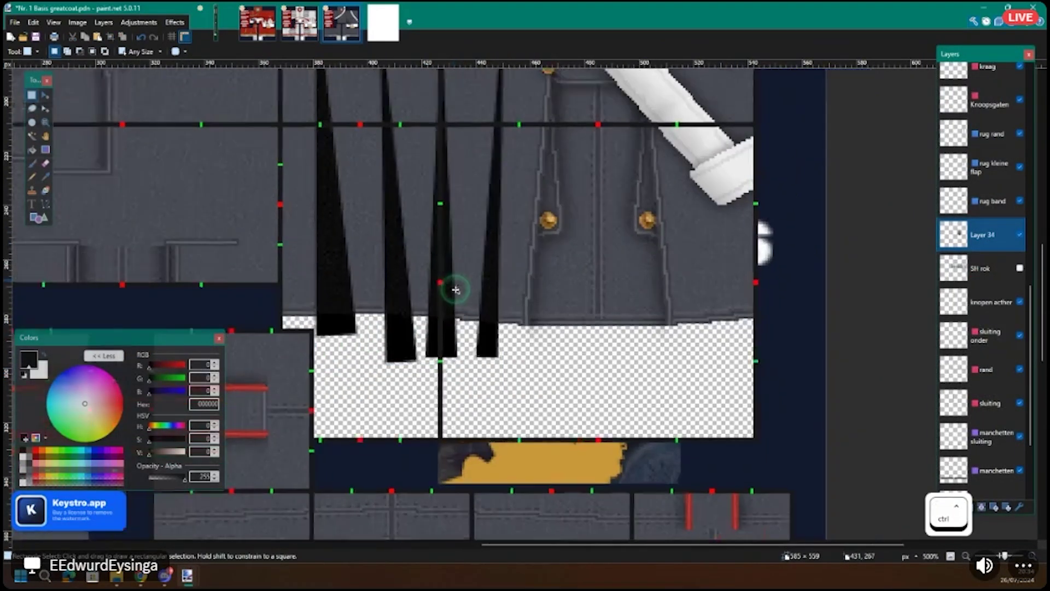
pyautogui.scroll(-1, 455, 290)
pyautogui.scroll(3, 471, 379)
pyautogui.scroll(-2, 456, 316)
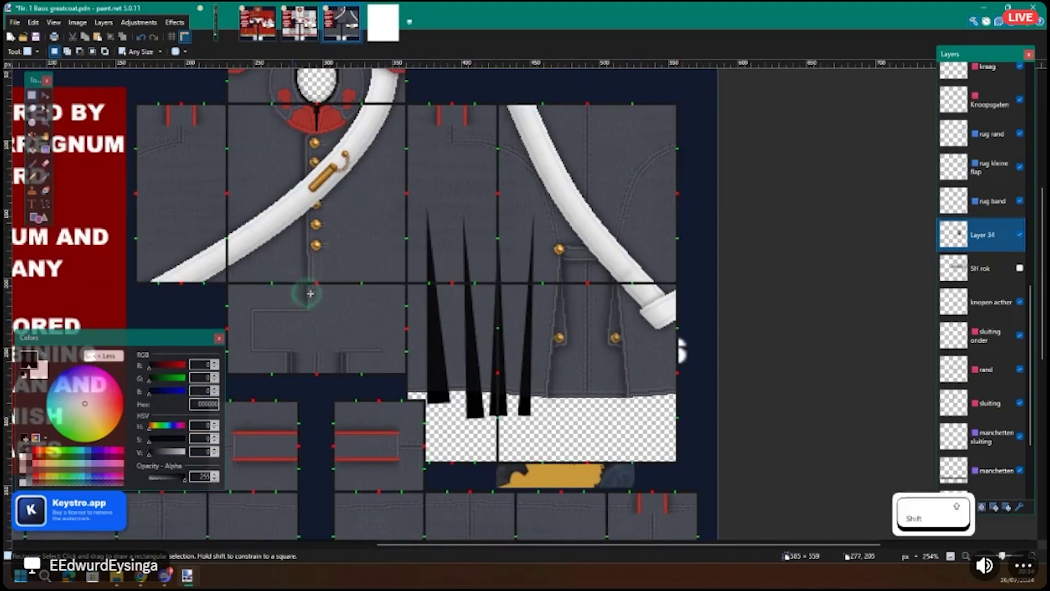
pyautogui.hscroll(-2, 305, 293)
pyautogui.scroll(5, 976, 385)
pyautogui.click(1022, 249)
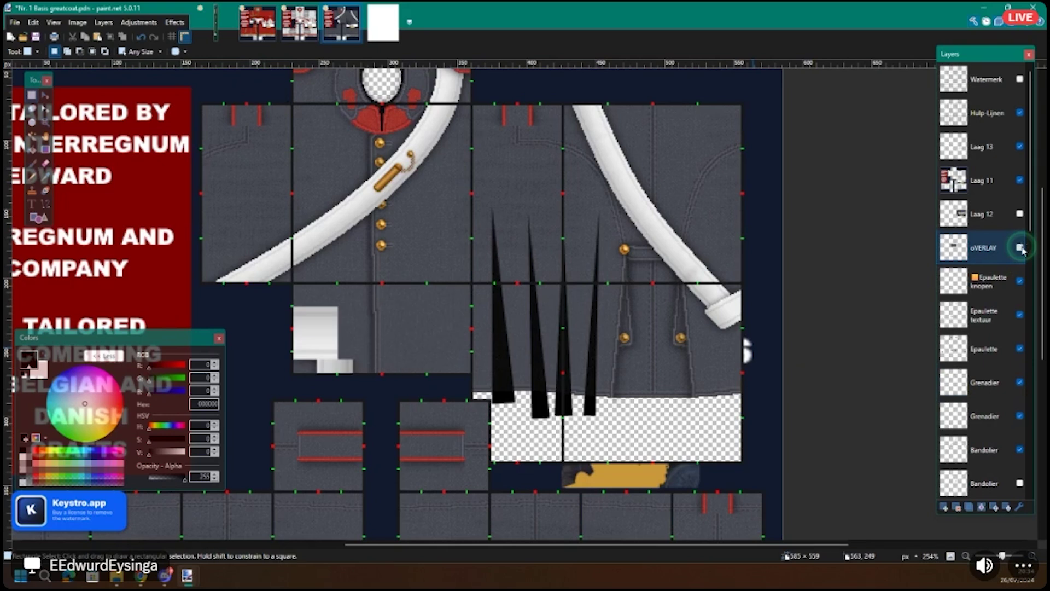
pyautogui.click(1022, 249)
# Step: Apply a white Drop Shadow to the triangles with radius 0, distance 2, an angle of about 136° and opacity 0.54
pyautogui.scroll(1, 528, 356)
pyautogui.scroll(1, 476, 370)
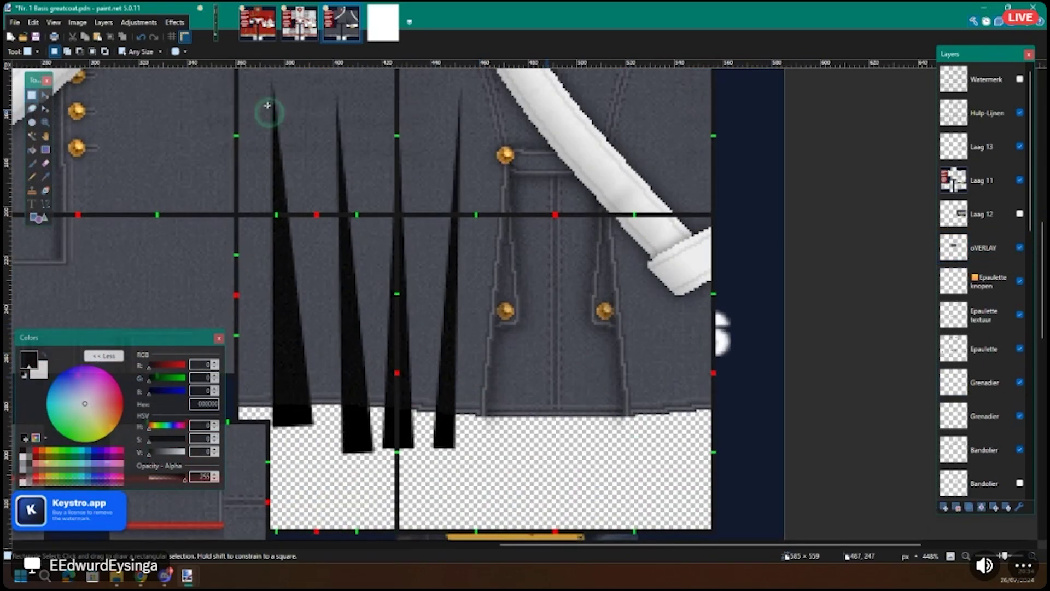
pyautogui.click(177, 24)
pyautogui.moveTo(208, 187)
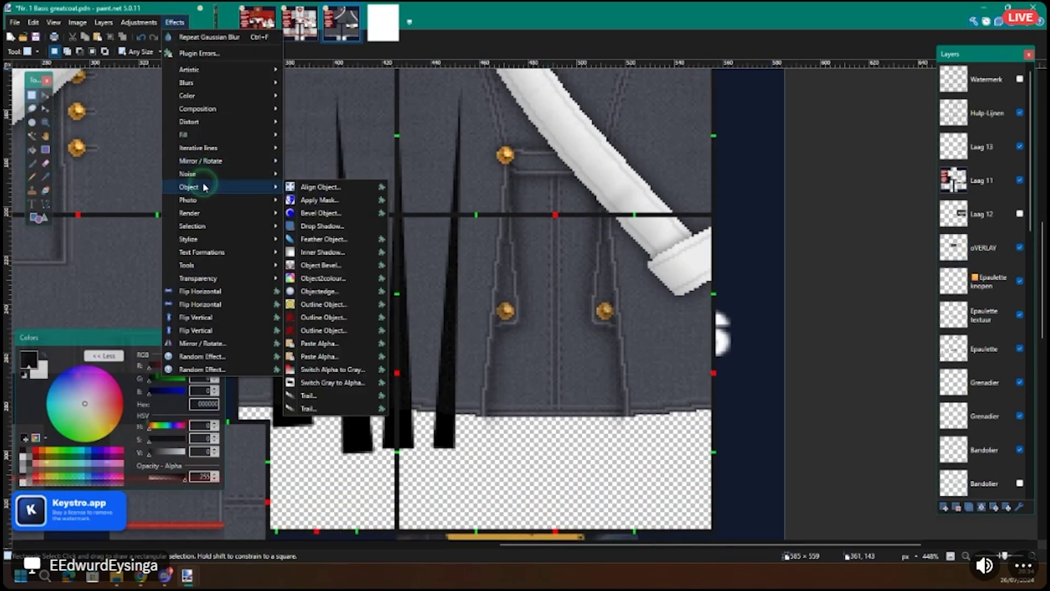
pyautogui.click(317, 227)
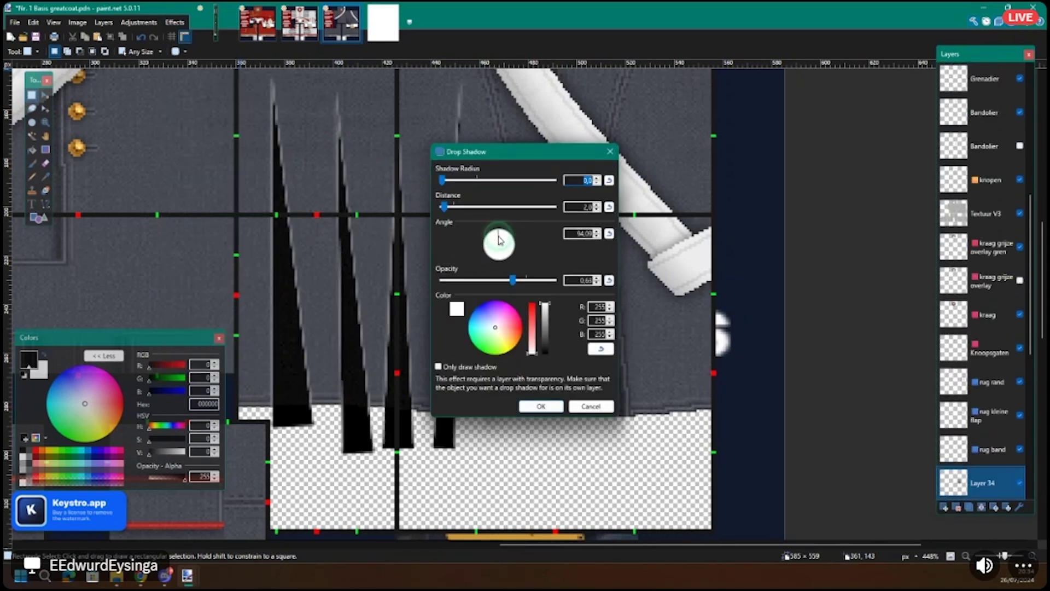
pyautogui.moveTo(500, 239); pyautogui.dragTo(490, 237)
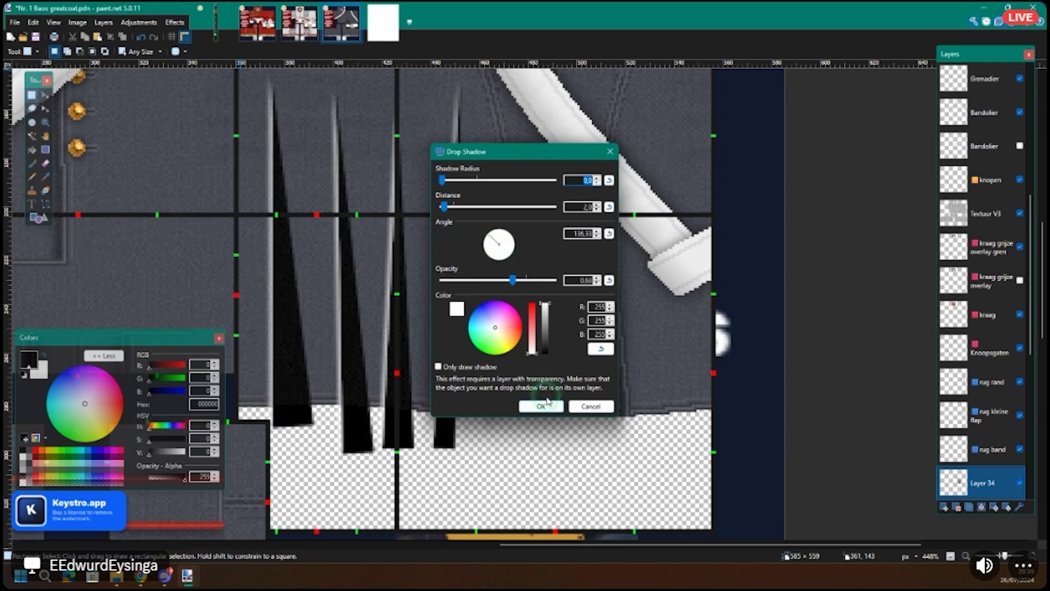
pyautogui.moveTo(509, 280); pyautogui.dragTo(502, 282)
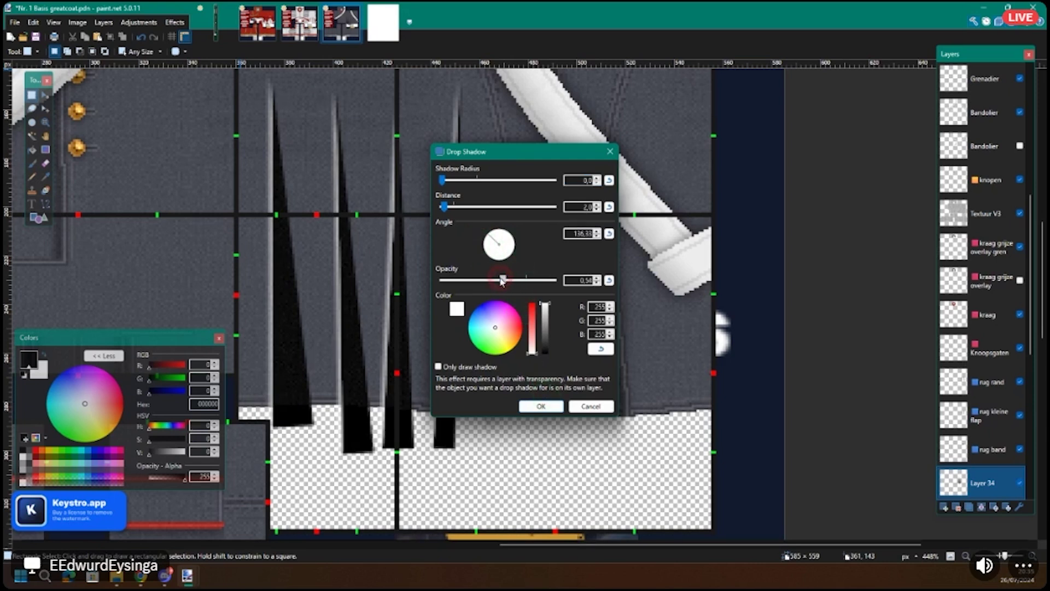
pyautogui.click(543, 407)
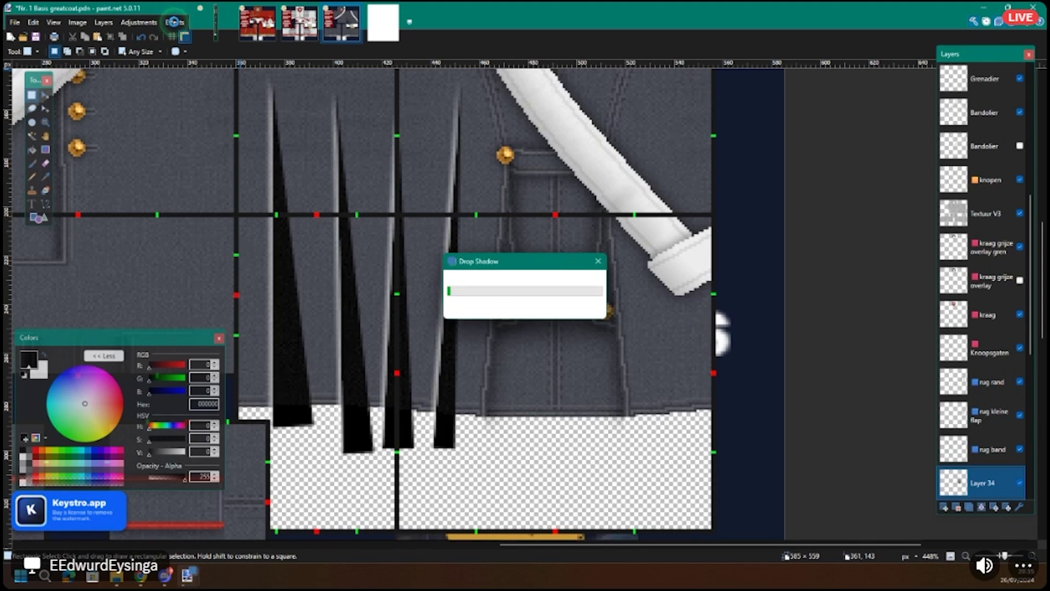
# Step: Apply a Gaussian Blur to the triangle folds with a radius of about 13 and a gamma exponent of 1.00
pyautogui.click(175, 22)
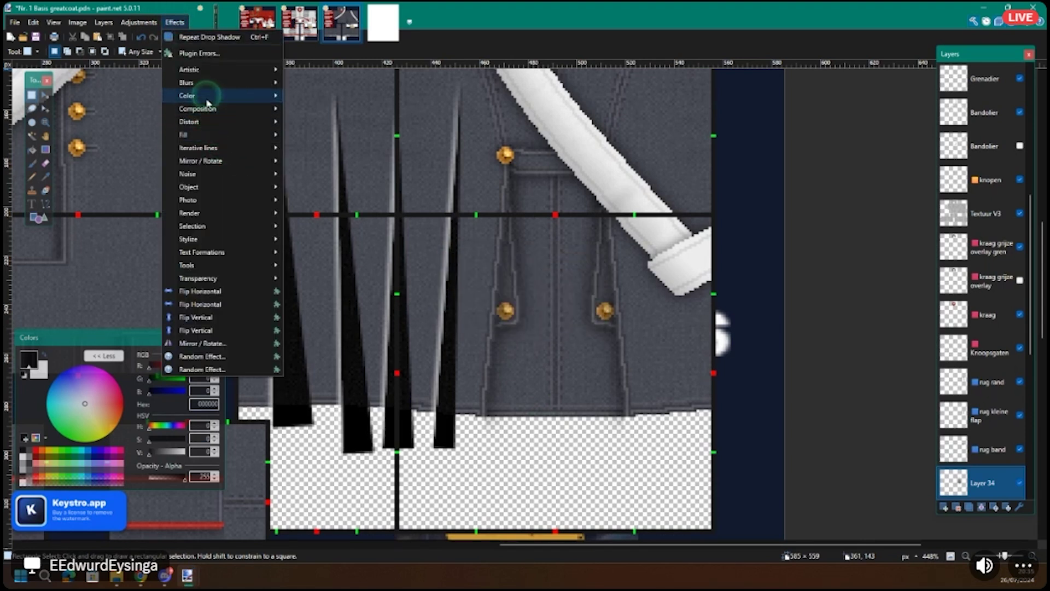
pyautogui.moveTo(191, 83)
pyautogui.click(316, 123)
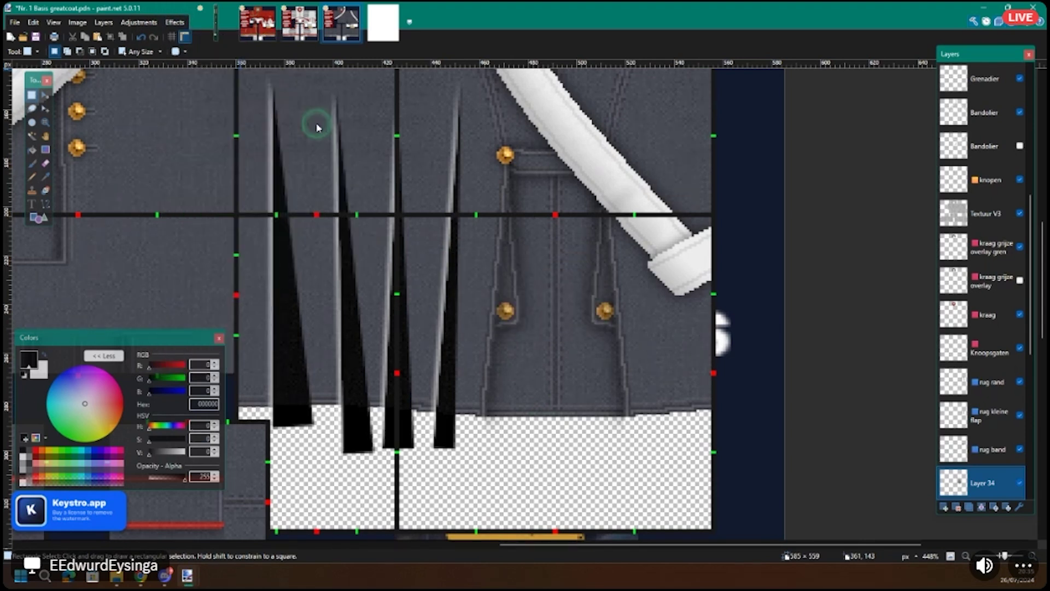
pyautogui.click(460, 246)
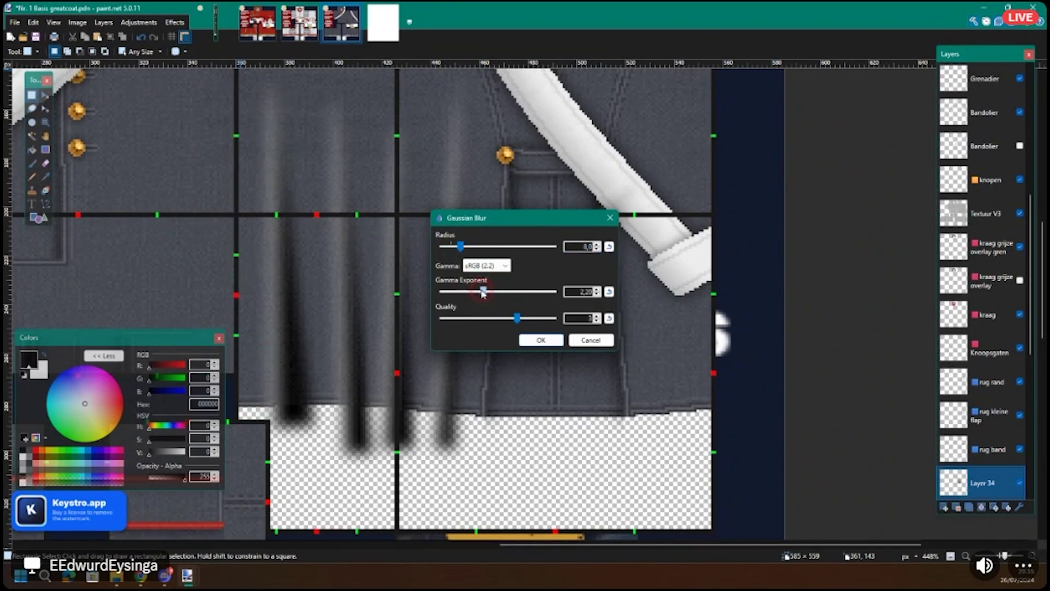
pyautogui.moveTo(477, 294); pyautogui.dragTo(461, 295)
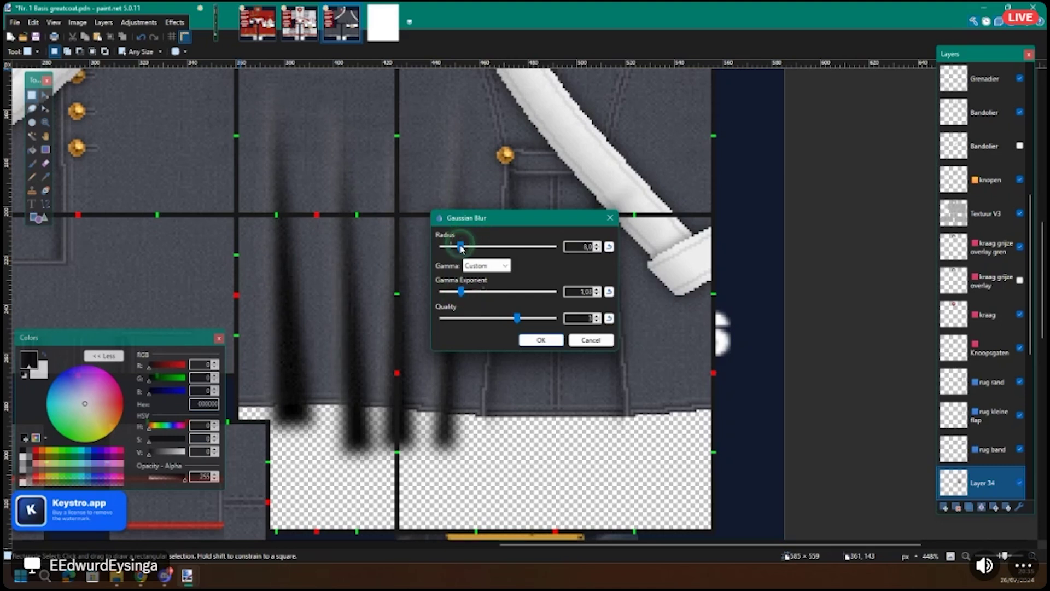
pyautogui.moveTo(461, 248); pyautogui.dragTo(465, 248)
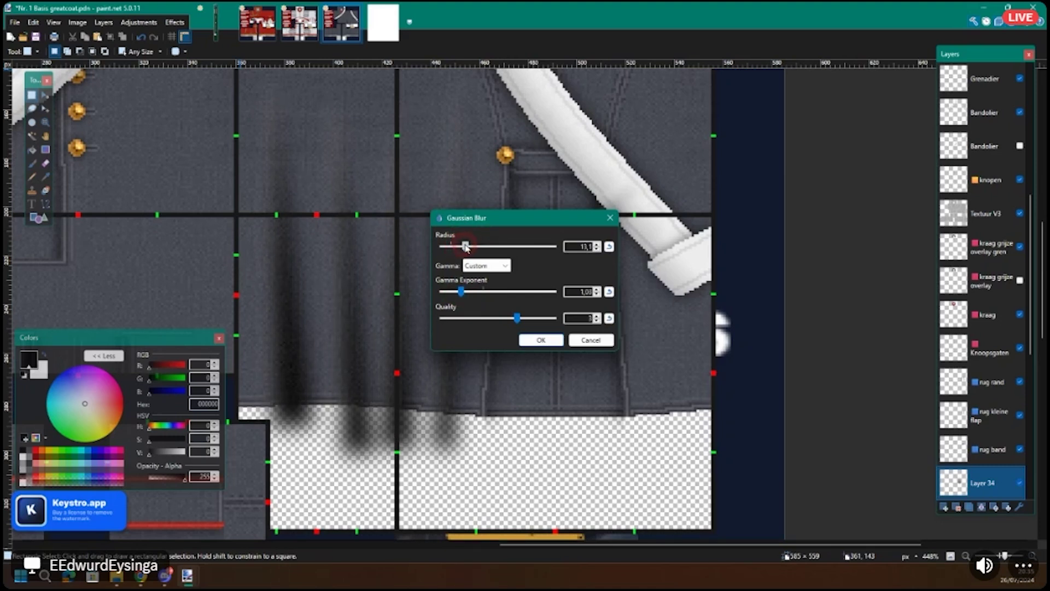
pyautogui.press('Return')
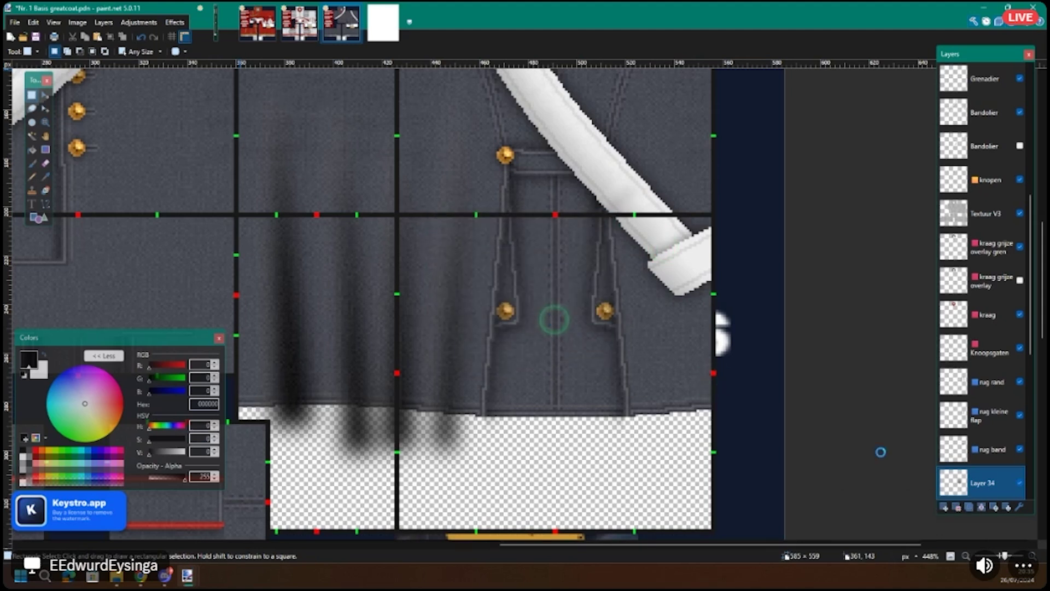
pyautogui.hotkey('ctrl', 'f')
pyautogui.click(484, 363)
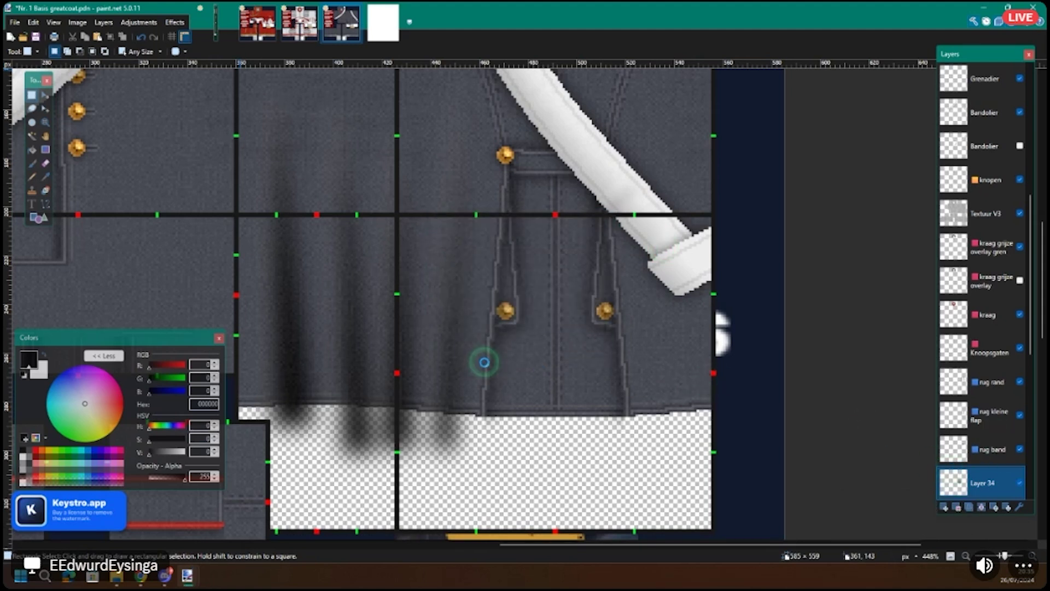
# Step: Lower the opacity of Layer 34 so the blurred folds blend faintly into the skirt
pyautogui.scroll(-5, 750, 382)
pyautogui.click(751, 382)
pyautogui.press('F4')
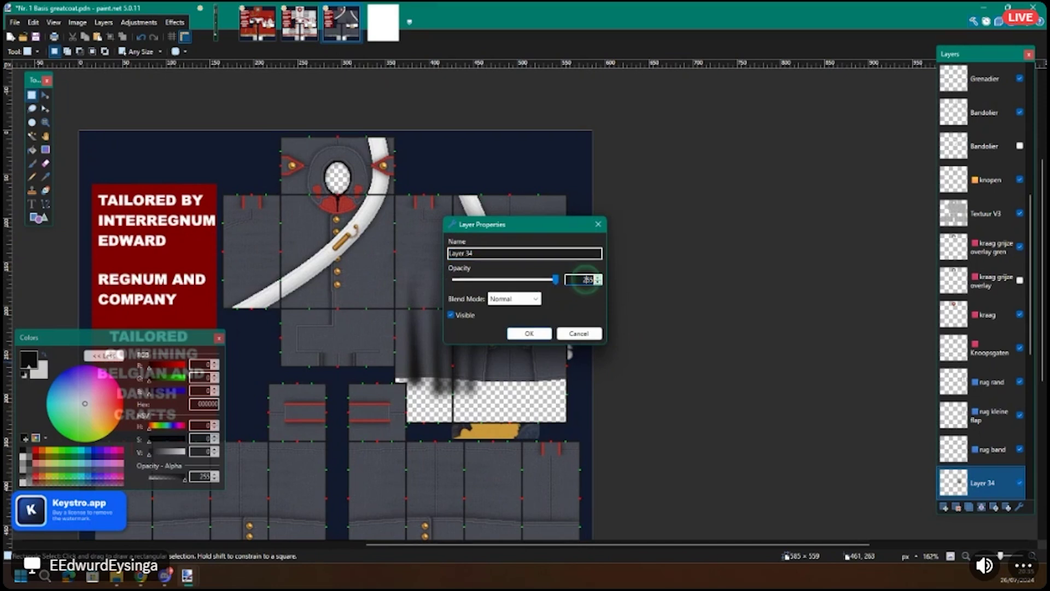
pyautogui.write('255')
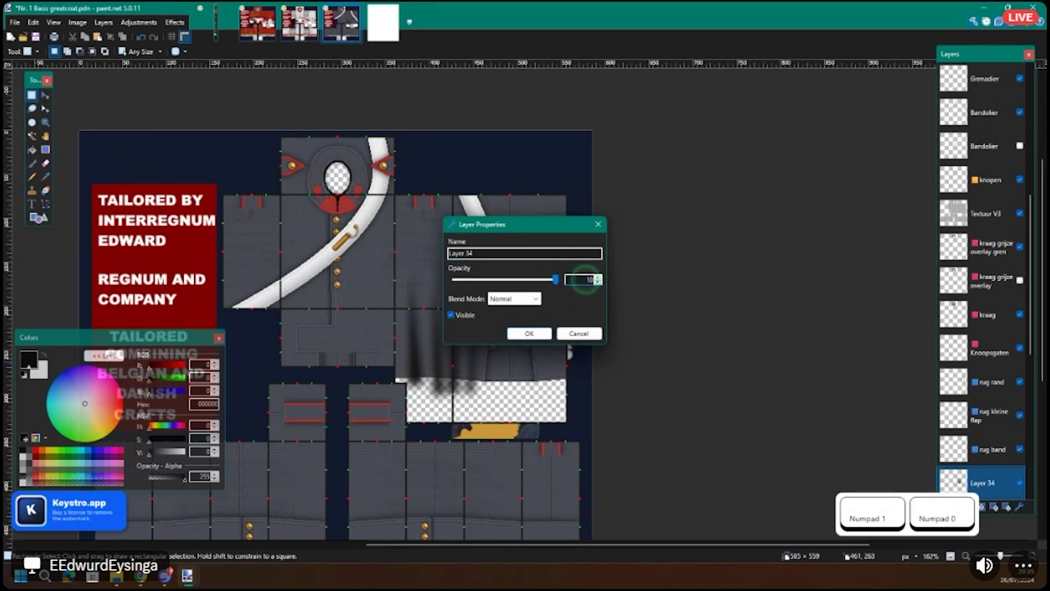
pyautogui.press('Return')
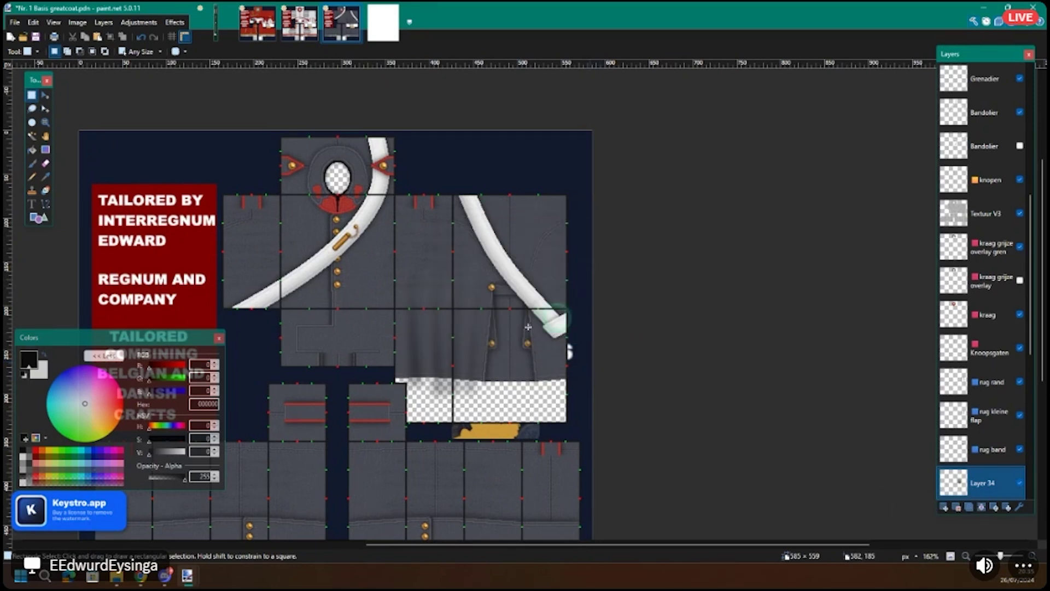
pyautogui.scroll(3, 492, 347)
pyautogui.scroll(1, 429, 407)
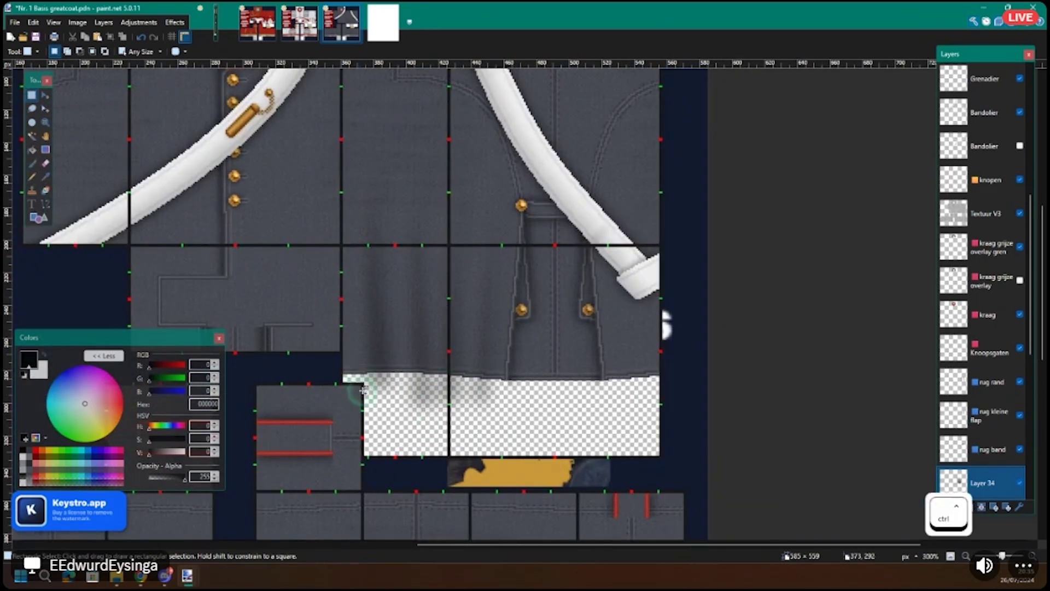
pyautogui.scroll(1, 361, 377)
pyautogui.moveTo(357, 374); pyautogui.dragTo(519, 429)
pyautogui.scroll(-1, 519, 429)
# Step: Select all areas outside the coat pieces on the basis layer using the Magic Wand in Global flood mode
pyautogui.scroll(-5, 980, 329)
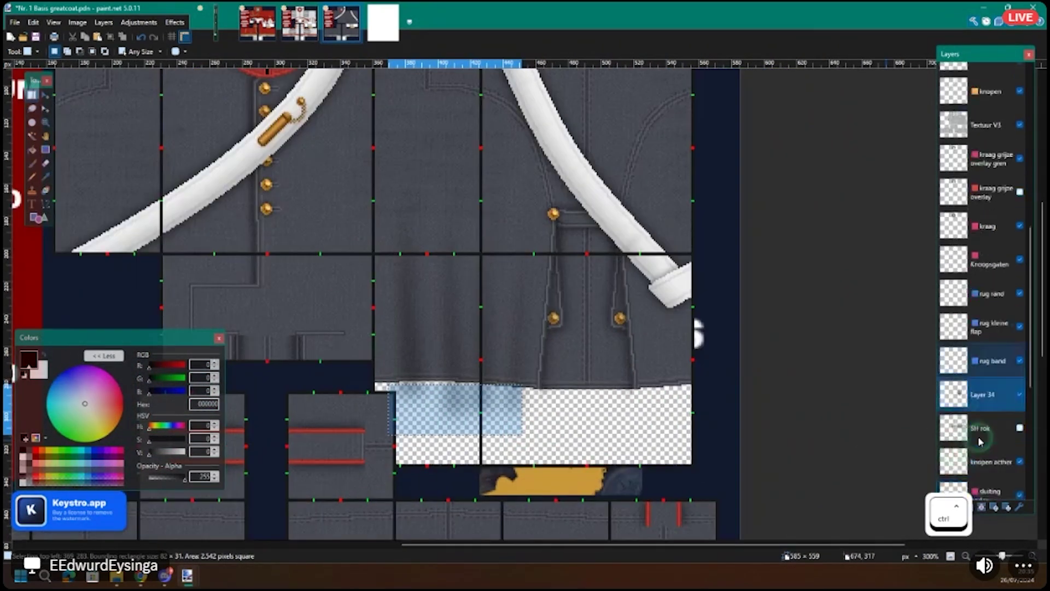
pyautogui.click(972, 448)
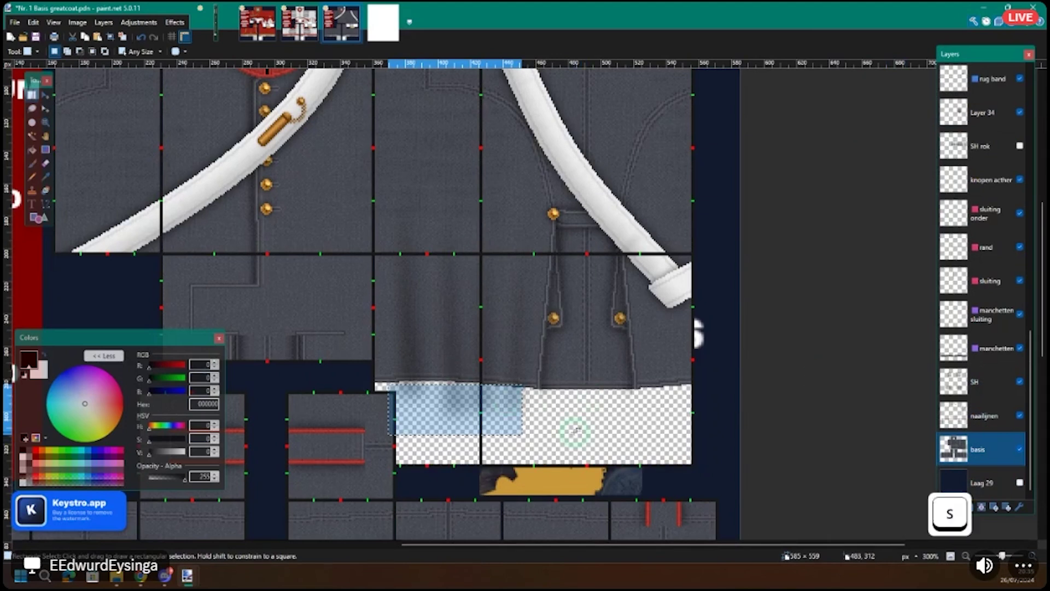
pyautogui.click(32, 136)
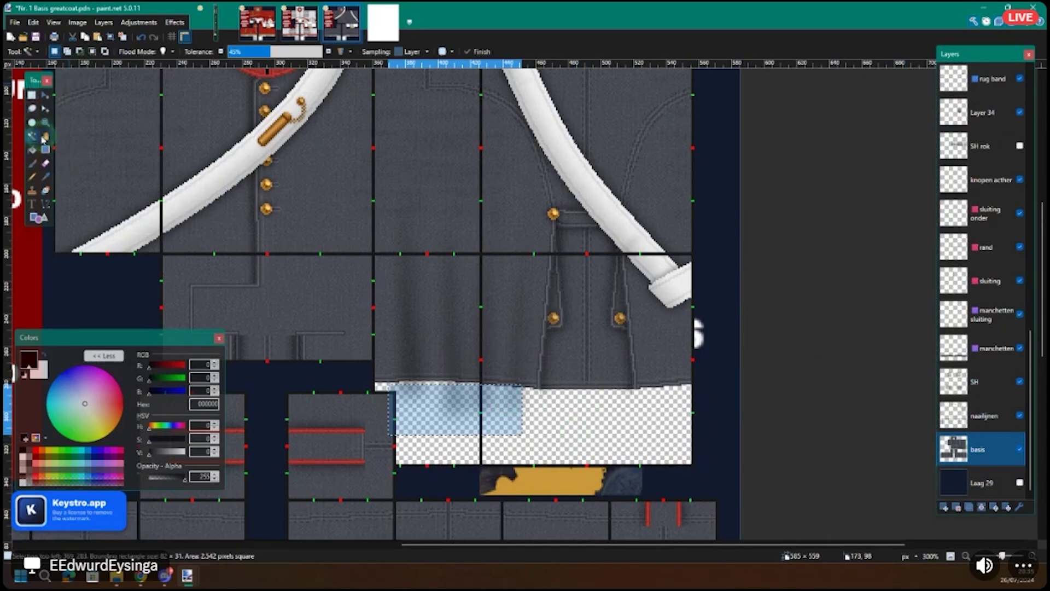
pyautogui.click(589, 420)
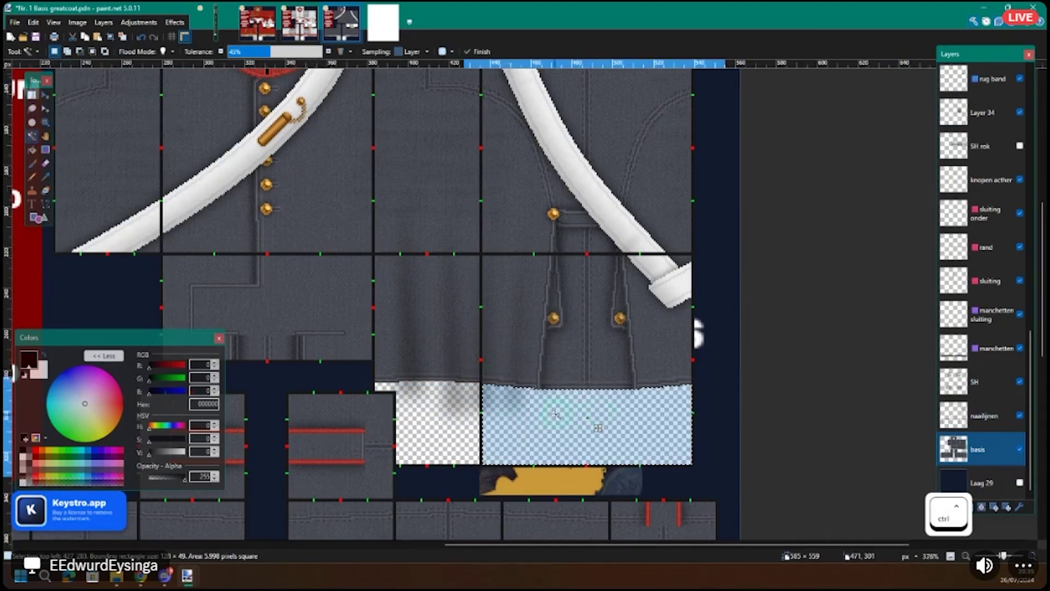
pyautogui.scroll(1, 589, 420)
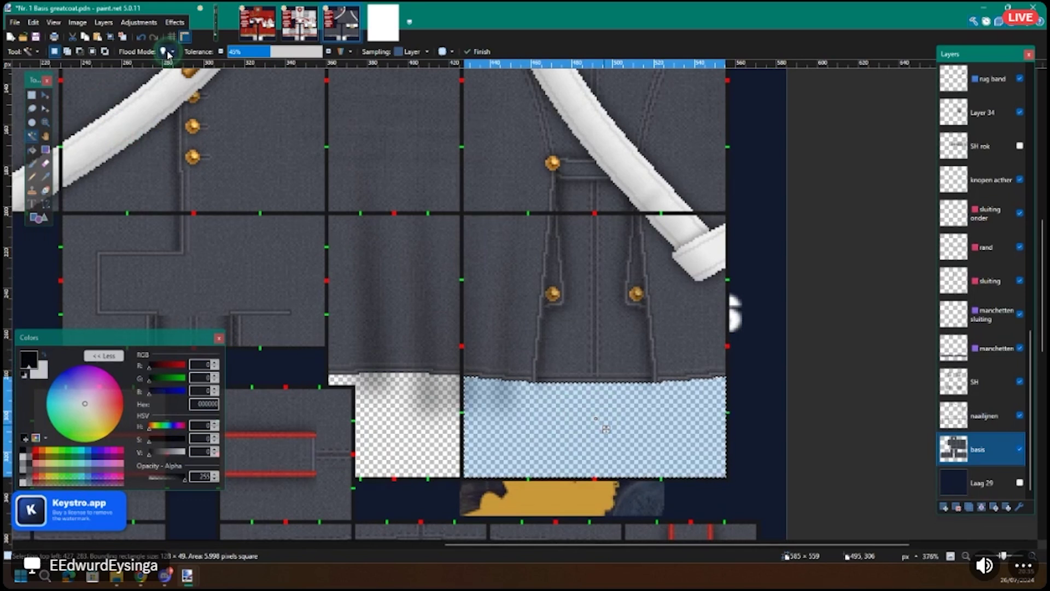
pyautogui.click(164, 54)
pyautogui.click(164, 54)
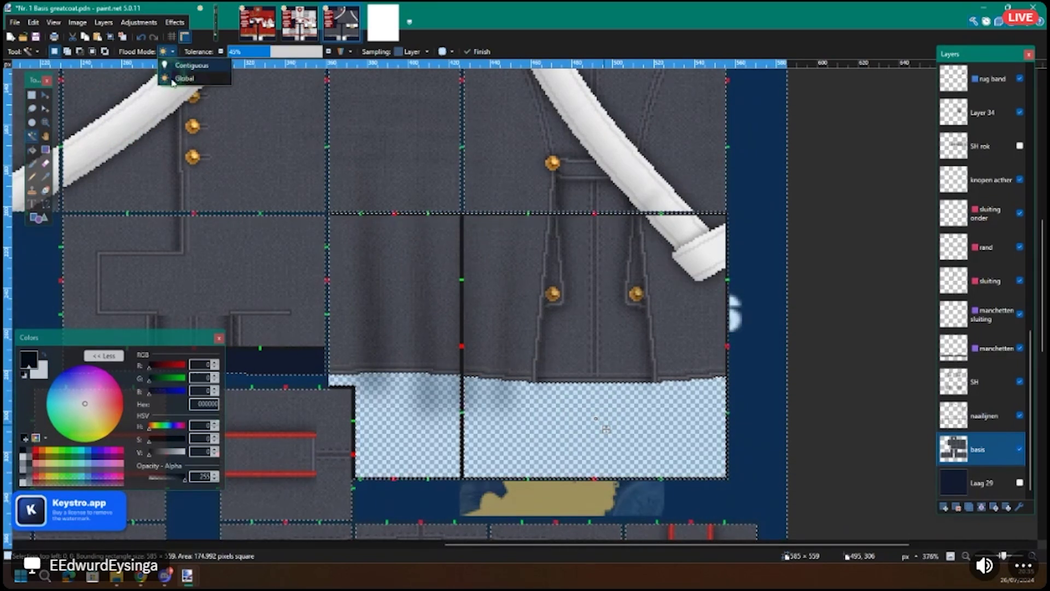
pyautogui.scroll(-2, 358, 289)
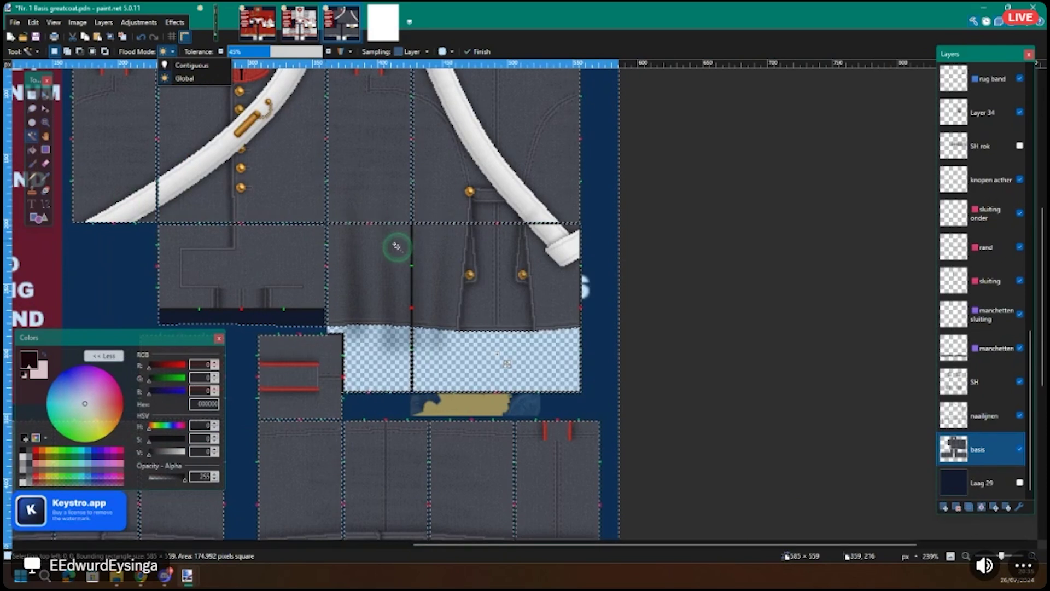
pyautogui.scroll(1, 397, 246)
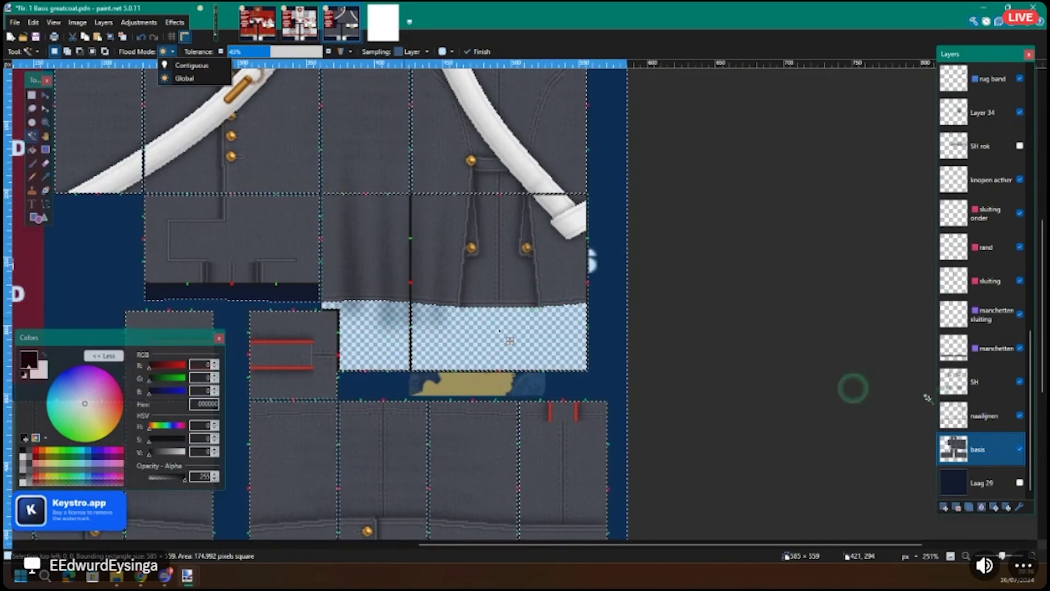
# Step: Delete the fold shading that spills past the hem from Layer 34 and clear the selection
pyautogui.scroll(2, 985, 345)
pyautogui.click(968, 201)
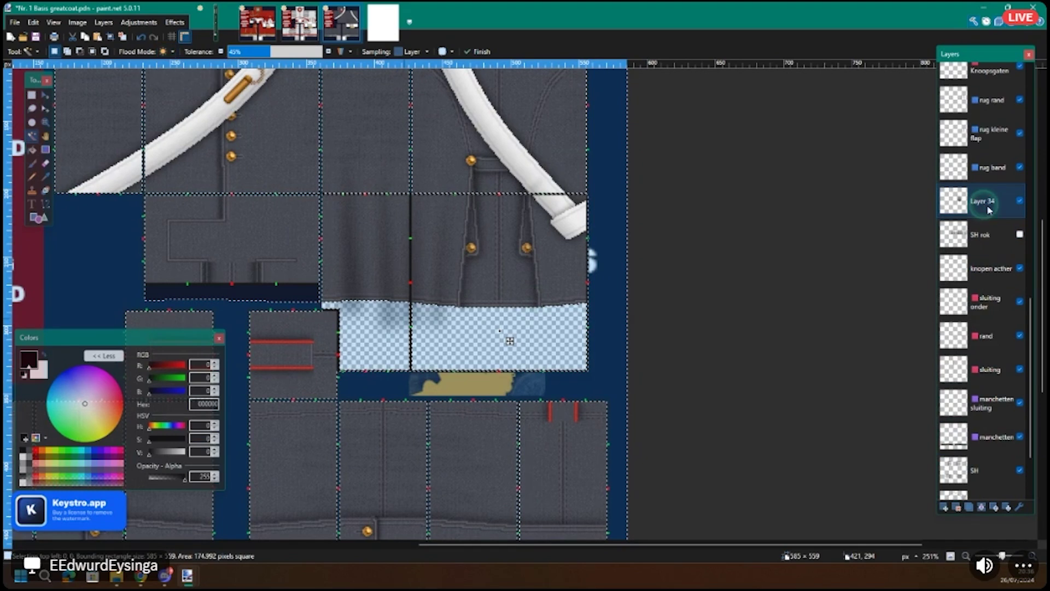
pyautogui.hotkey('ctrl', 'd')
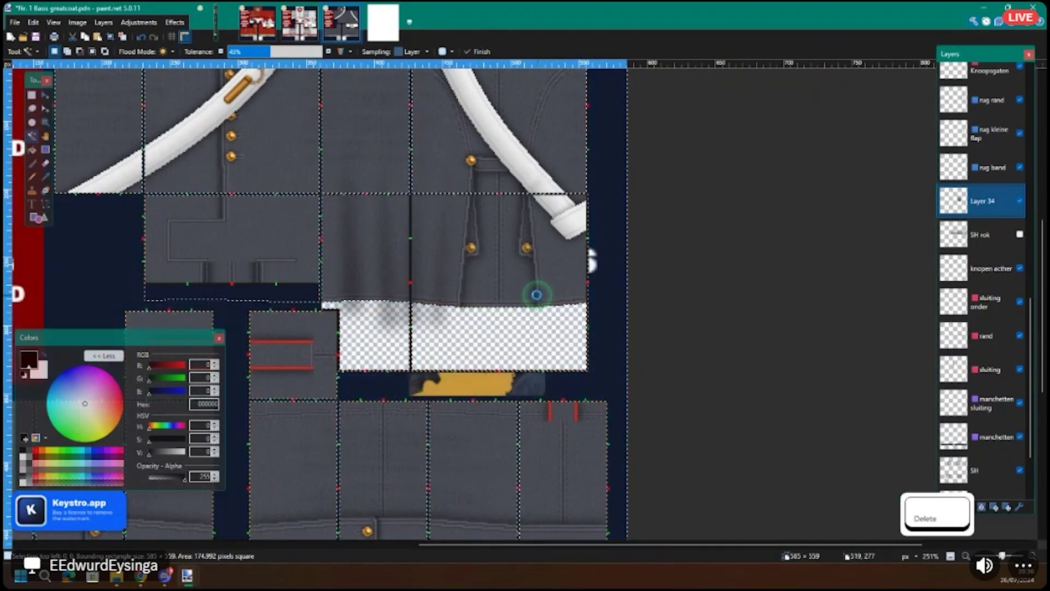
pyautogui.scroll(-3, 429, 307)
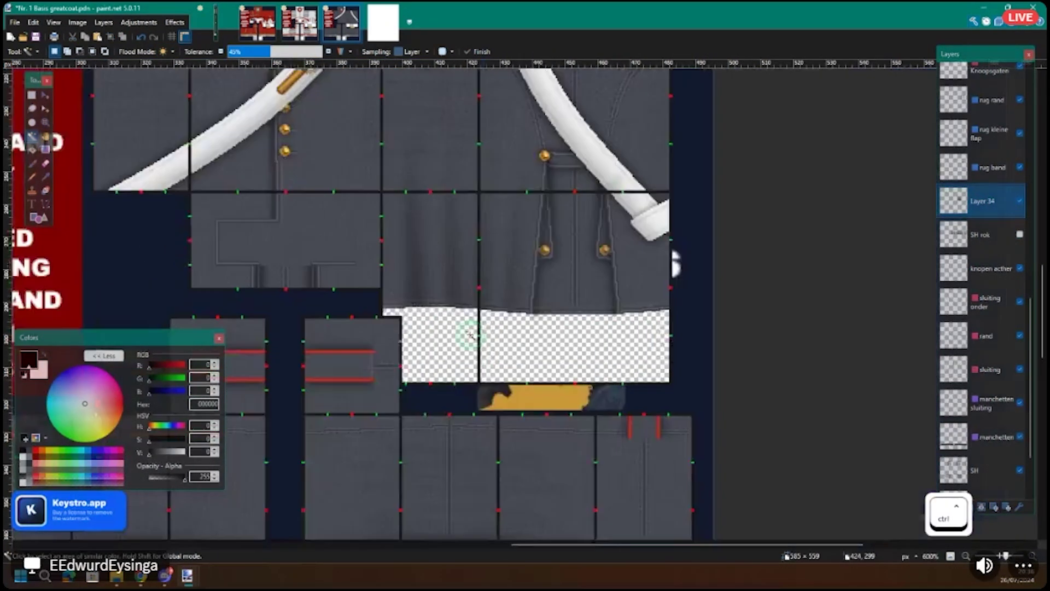
pyautogui.scroll(-2, 430, 267)
pyautogui.scroll(2, 388, 219)
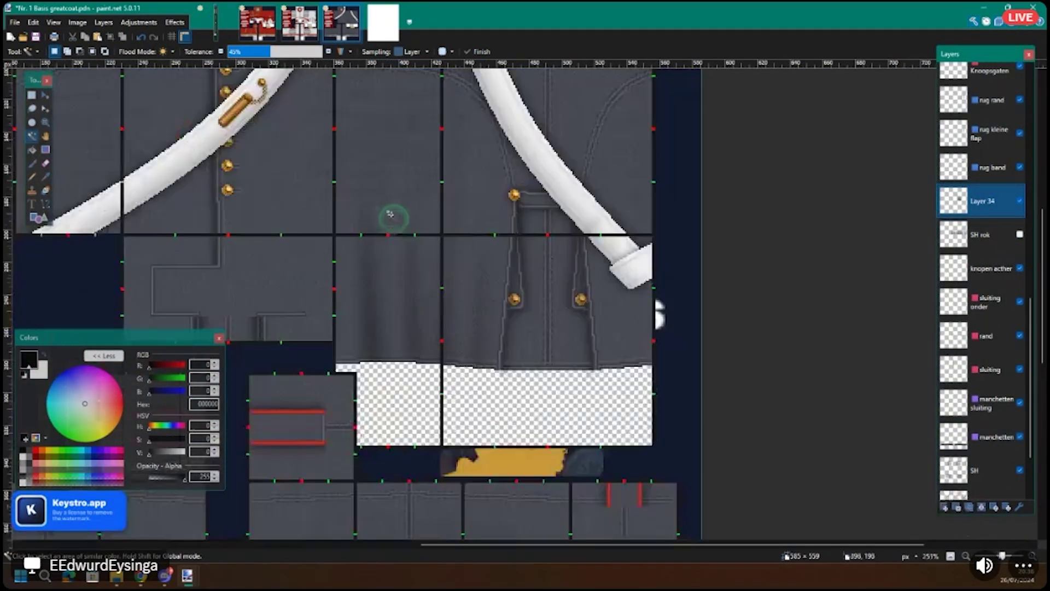
pyautogui.scroll(-3, 402, 279)
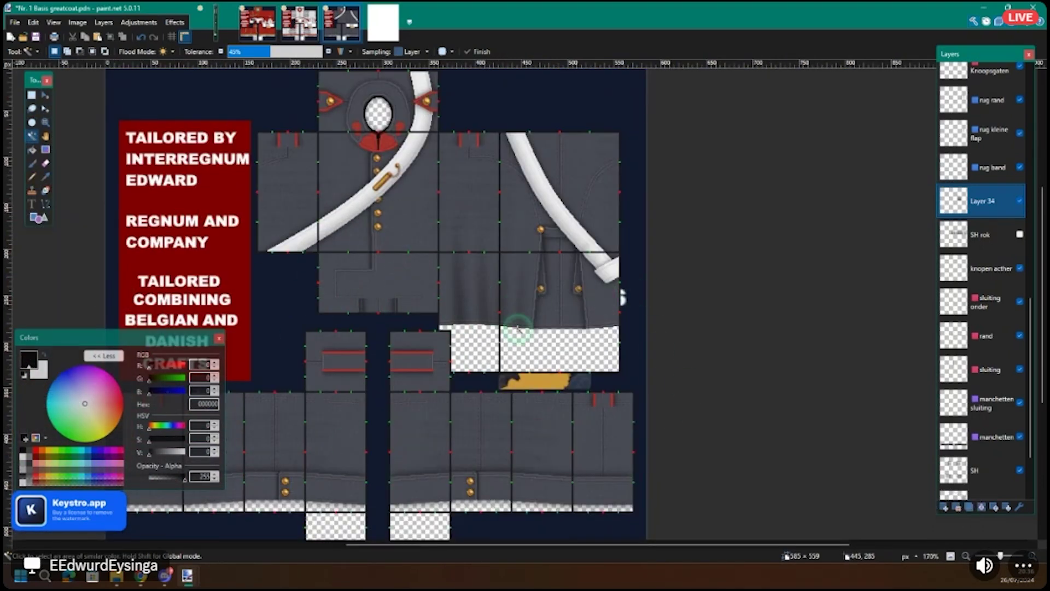
# Step: Switch to the tailoring lesson notes and review the four shading types and the extra tips section
pyautogui.click(216, 21)
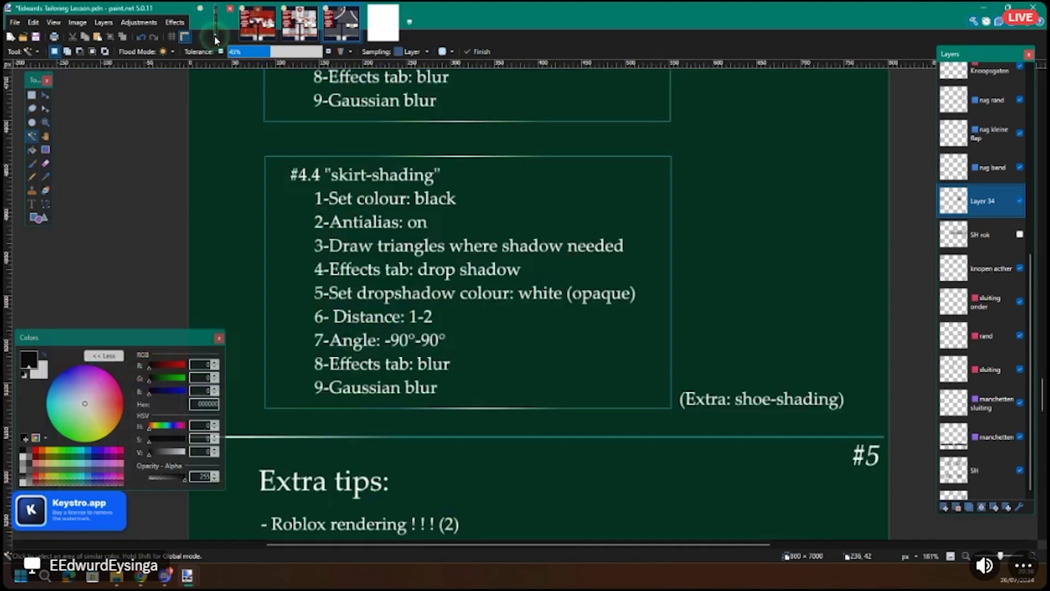
pyautogui.scroll(-2, 397, 249)
pyautogui.scroll(2, 397, 249)
pyautogui.scroll(5, 405, 273)
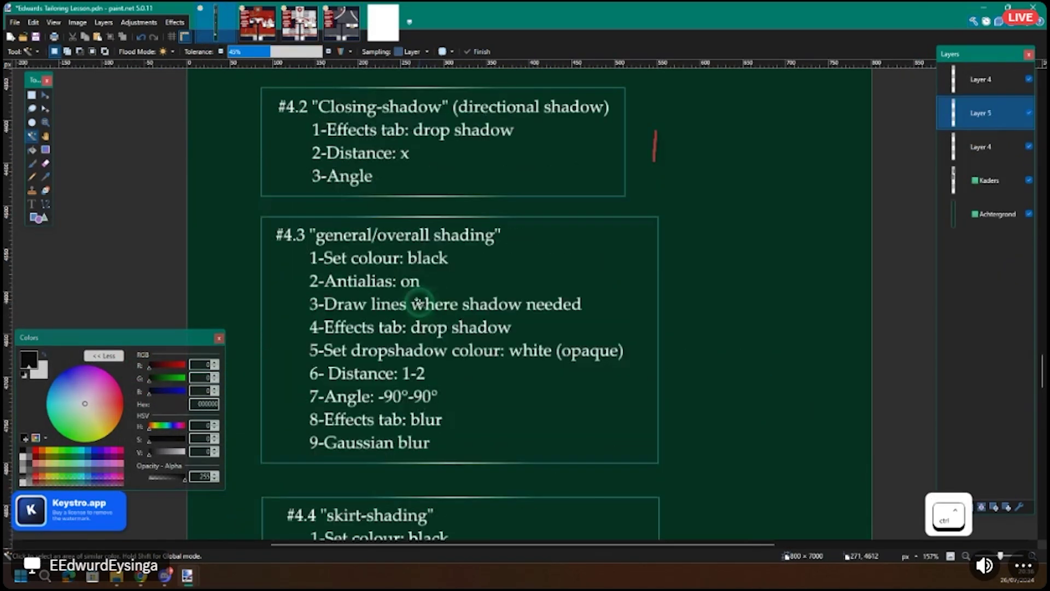
pyautogui.scroll(-2, 423, 300)
pyautogui.scroll(1, 445, 270)
pyautogui.scroll(2, 445, 270)
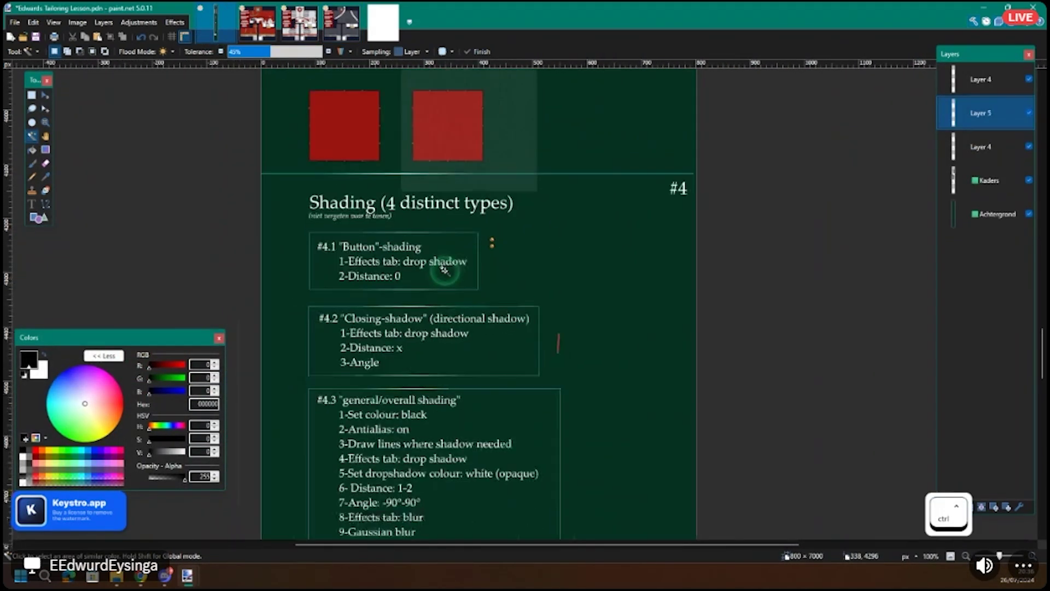
pyautogui.scroll(-2, 445, 271)
pyautogui.scroll(-2, 445, 271)
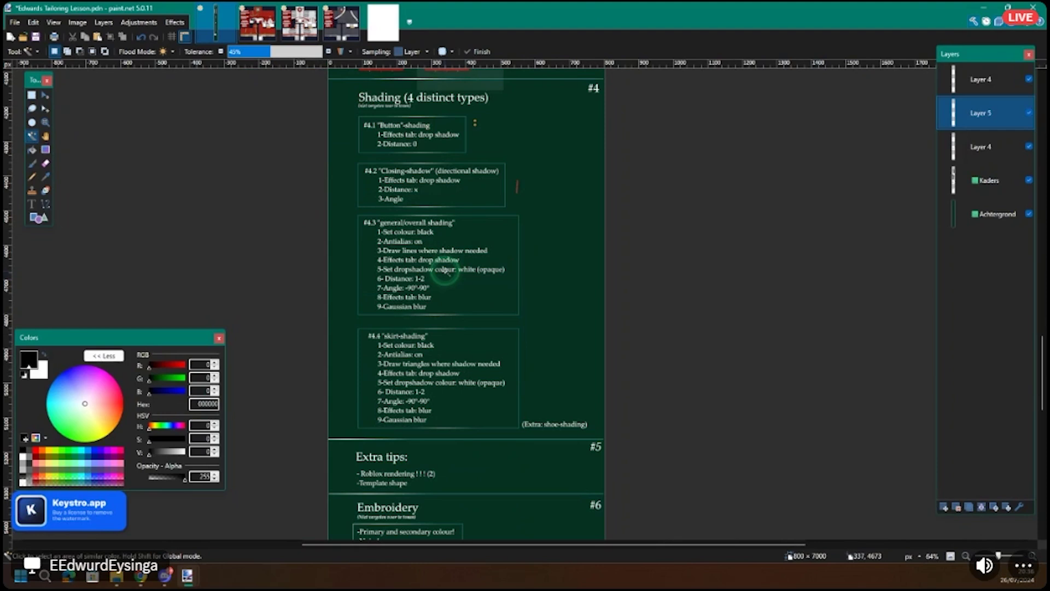
pyautogui.scroll(-3, 443, 272)
pyautogui.scroll(3, 424, 305)
pyautogui.scroll(2, 410, 315)
pyautogui.scroll(3, 407, 319)
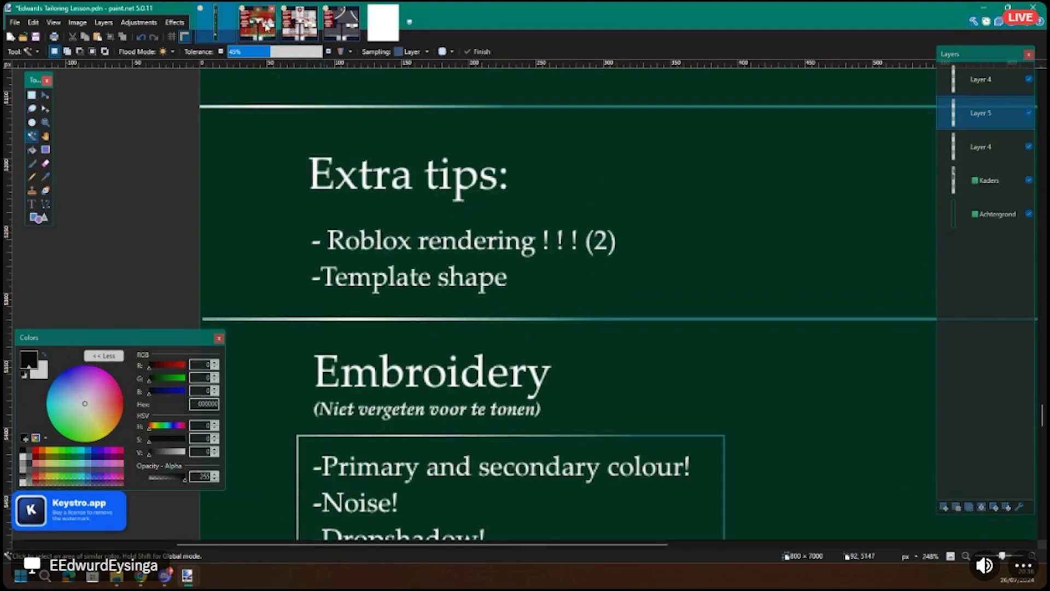
# Step: Switch to the white Nr. 1 Basis uniform template and hide its SH layer
pyautogui.hotkey('ctrl', 'Tab')
pyautogui.hotkey('ctrl', 'Tab')
pyautogui.scroll(-4, 489, 249)
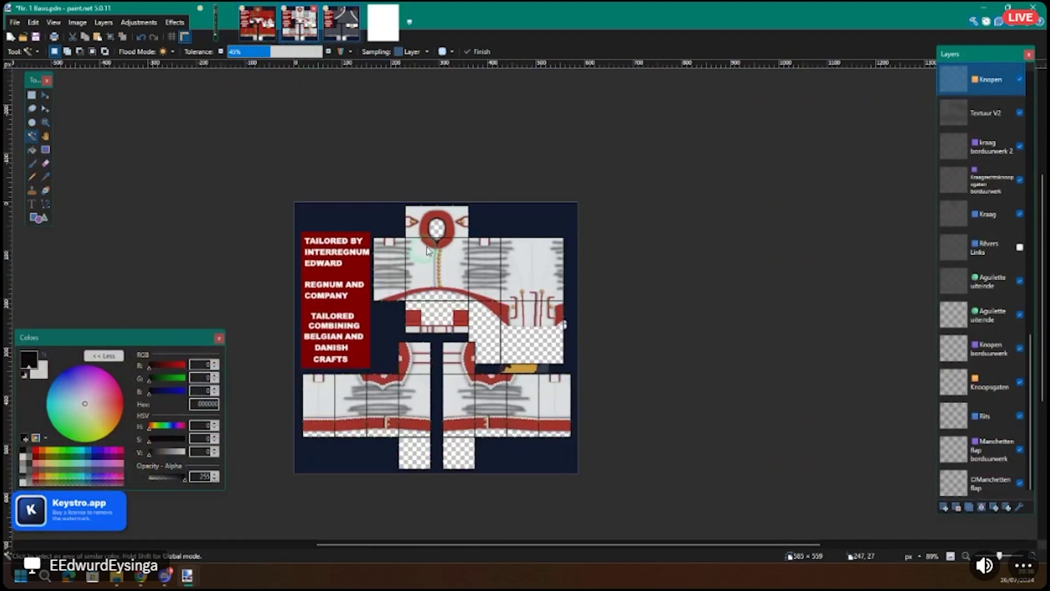
pyautogui.scroll(2, 490, 249)
pyautogui.click(1021, 417)
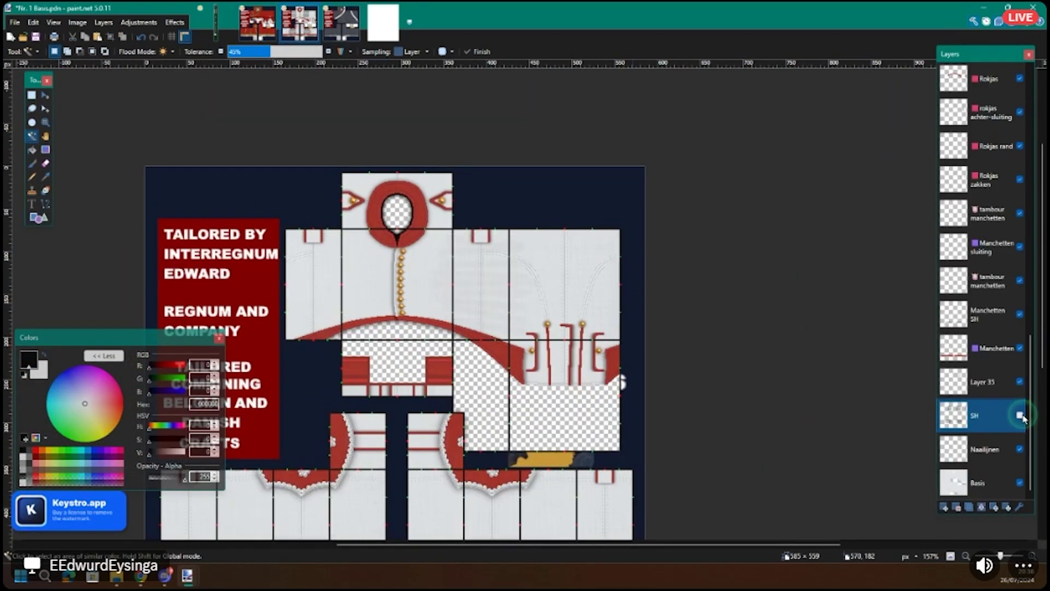
# Step: Replace the Magic Wand selection with a rectangular one of about 68 by 44 px around the buttoned tab right of the collar
pyautogui.scroll(4, 517, 257)
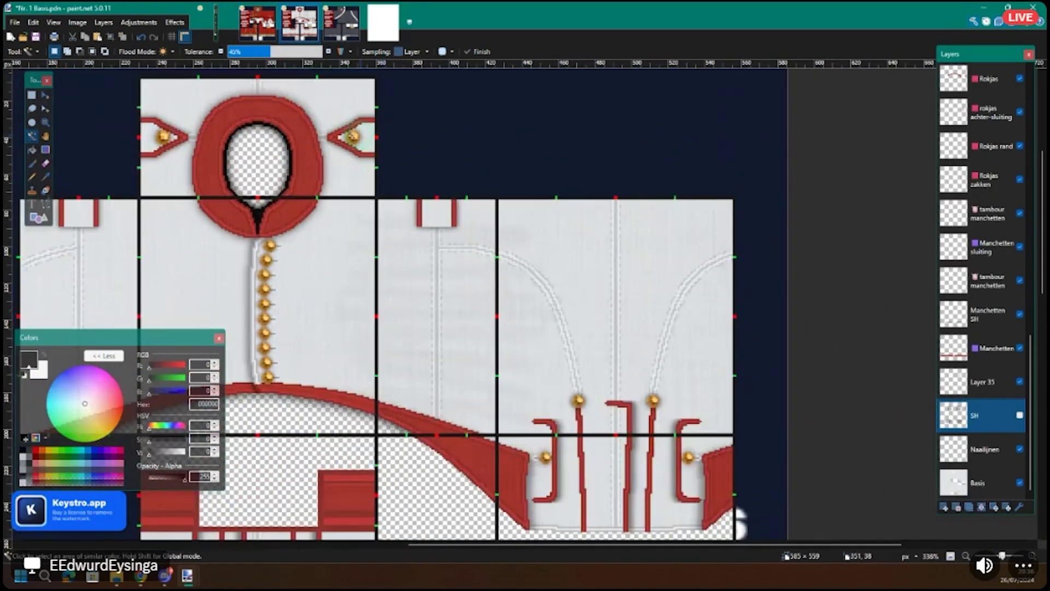
pyautogui.click(320, 121)
pyautogui.press('s')
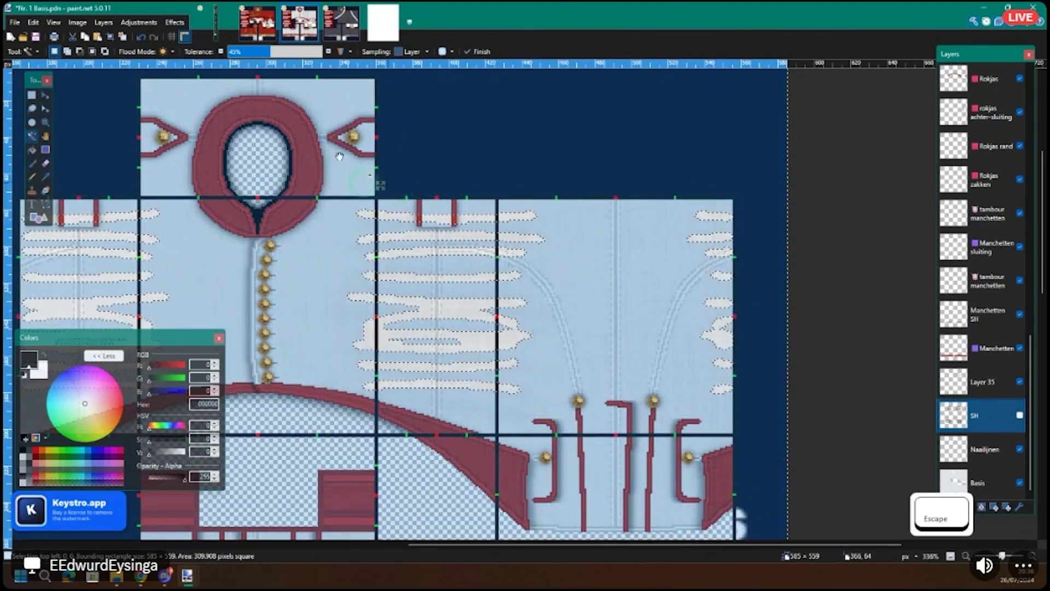
pyautogui.press('s')
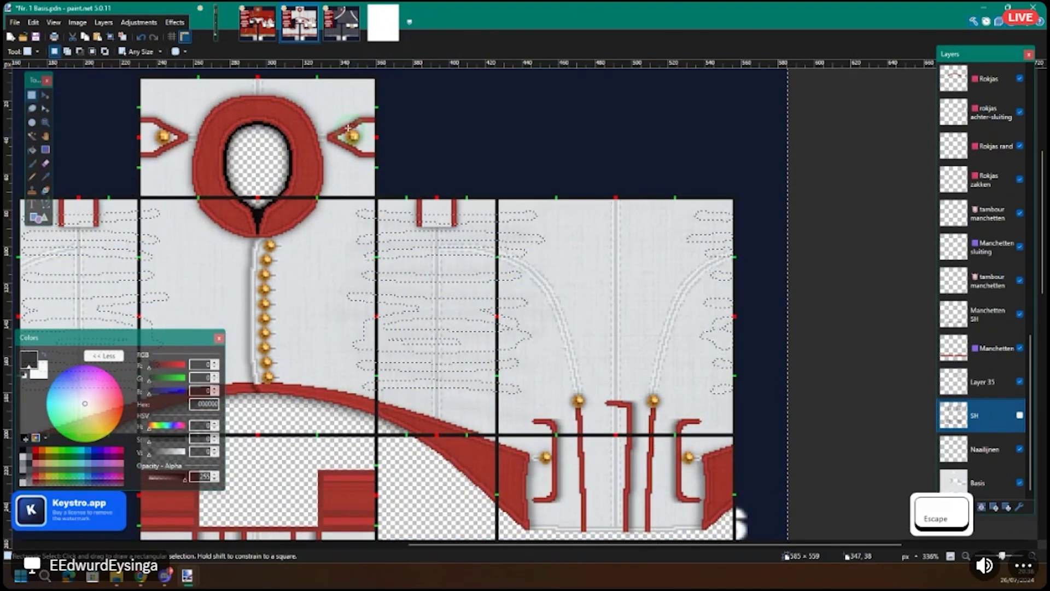
pyautogui.moveTo(315, 110); pyautogui.dragTo(437, 189)
pyautogui.scroll(-4, 432, 183)
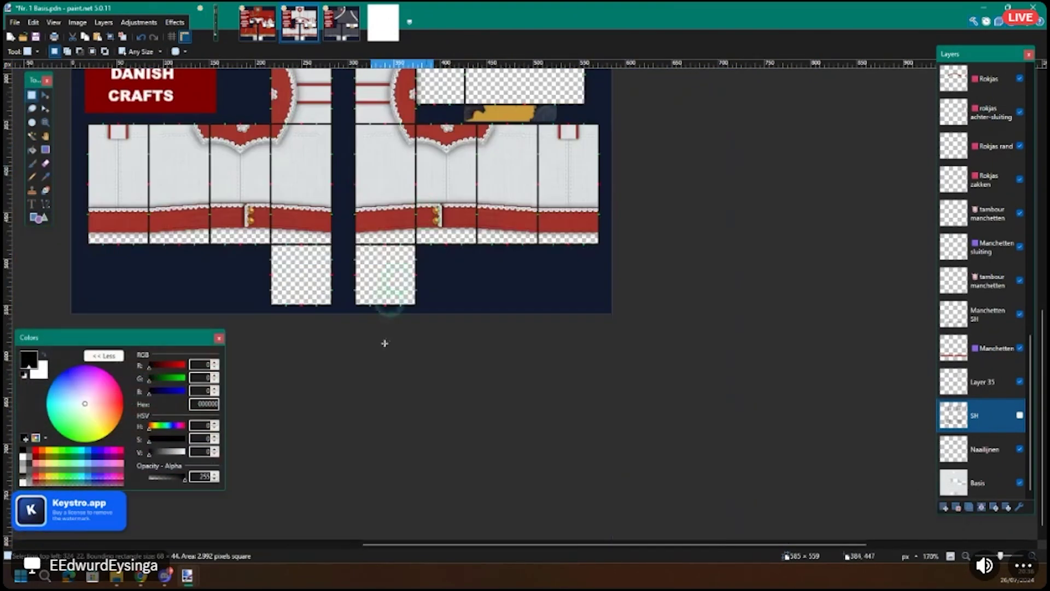
# Step: Mark the upper sleeve panel and the red-edged shoulder tab with temporary rectangular selections, ending without any selection
pyautogui.scroll(3, 367, 203)
pyautogui.moveTo(342, 213); pyautogui.dragTo(461, 277)
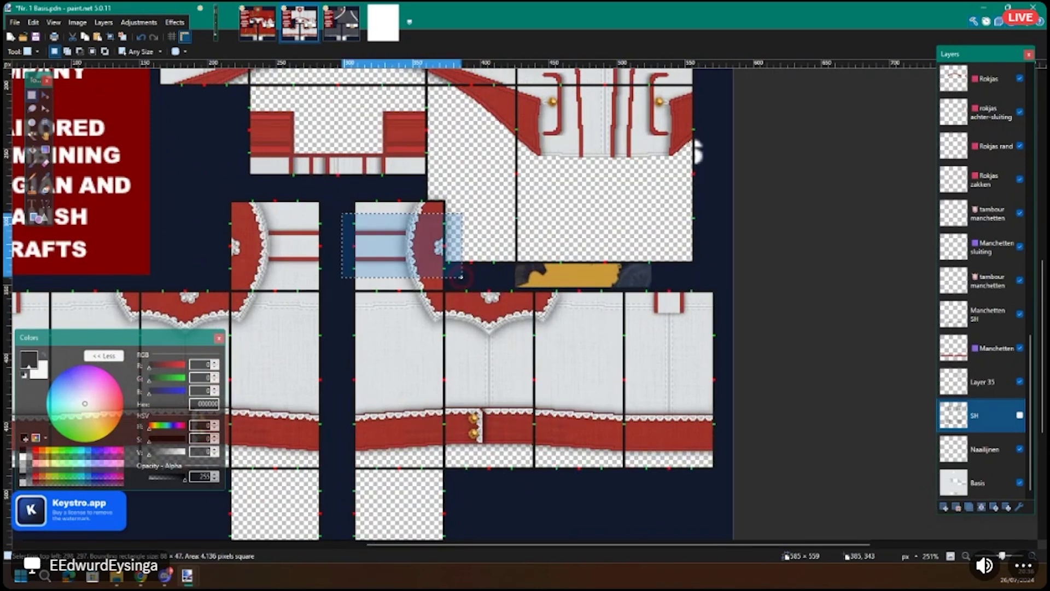
pyautogui.scroll(4, 481, 282)
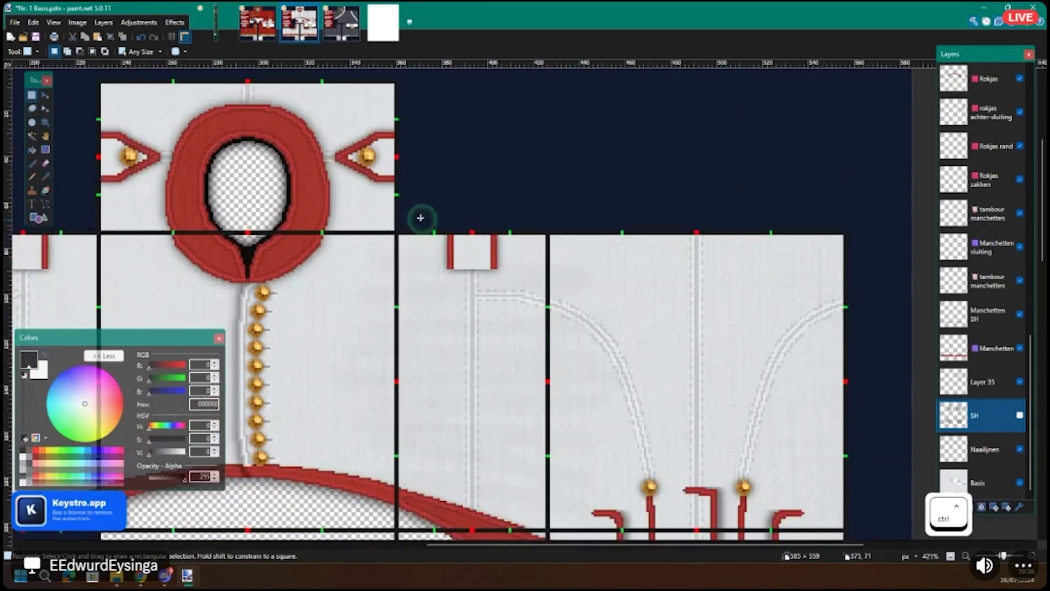
pyautogui.moveTo(421, 218); pyautogui.dragTo(519, 288)
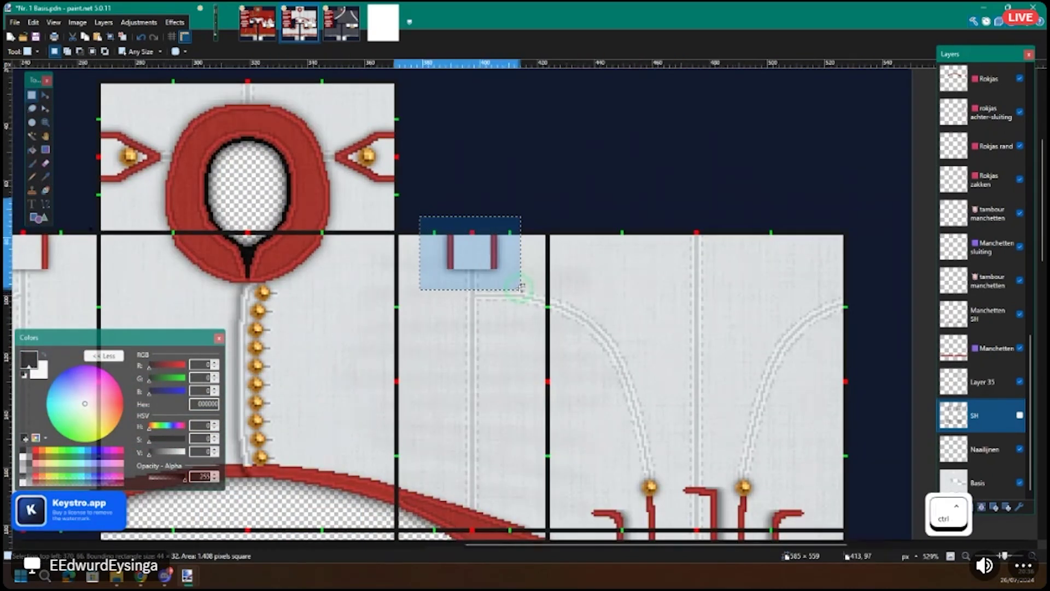
pyautogui.scroll(2, 518, 288)
pyautogui.click(516, 265)
pyautogui.moveTo(352, 182); pyautogui.dragTo(529, 285)
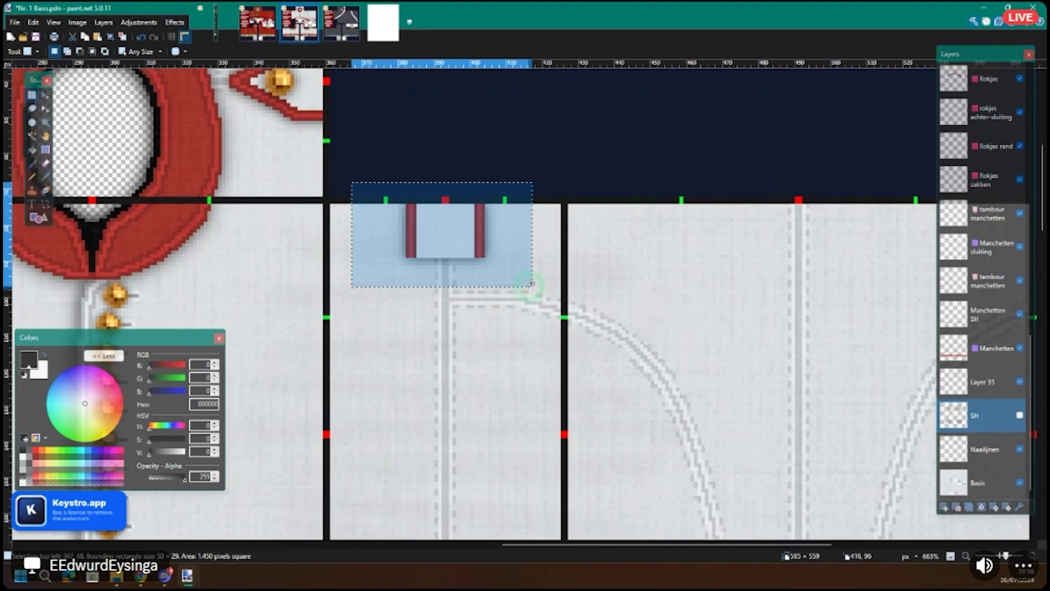
pyautogui.hotkey('ctrl', 'd')
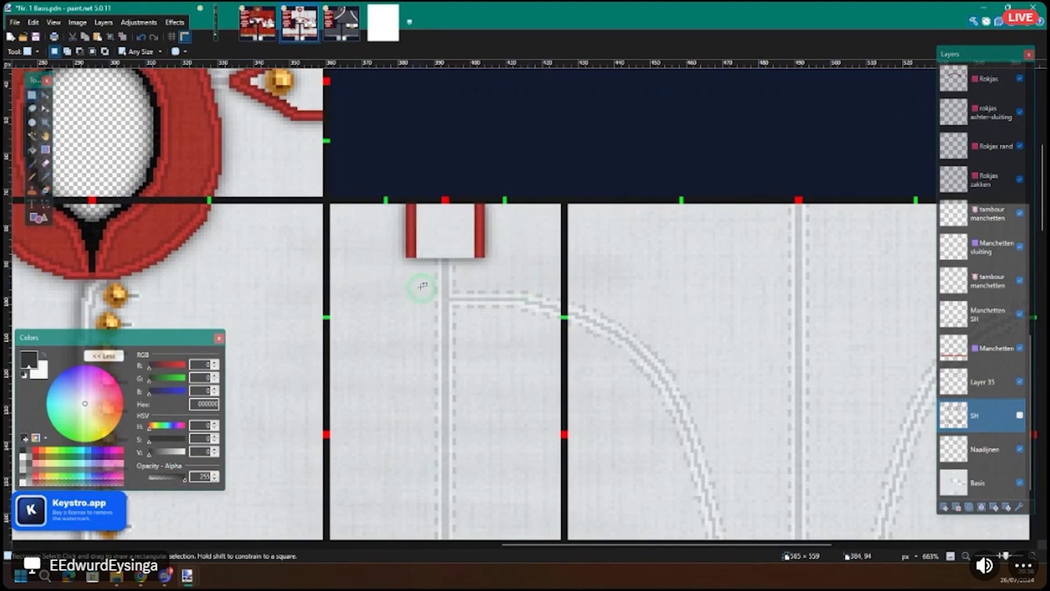
# Step: Mark the upper edge of the torso side panel with rectangular selections of about 64 by 11 px and 66 by 5 px
pyautogui.scroll(1, 462, 302)
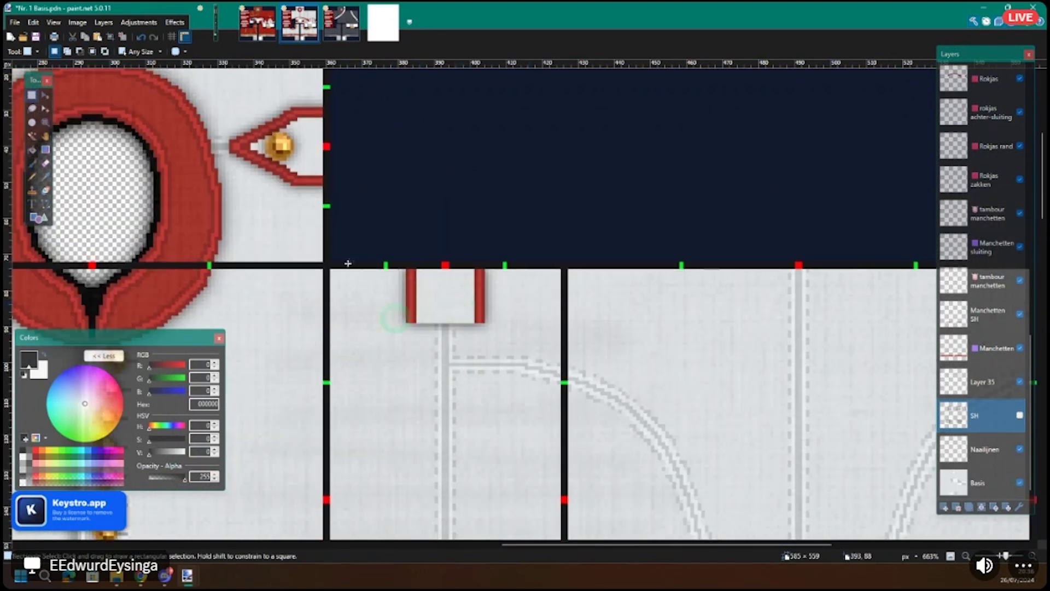
pyautogui.scroll(2, 348, 263)
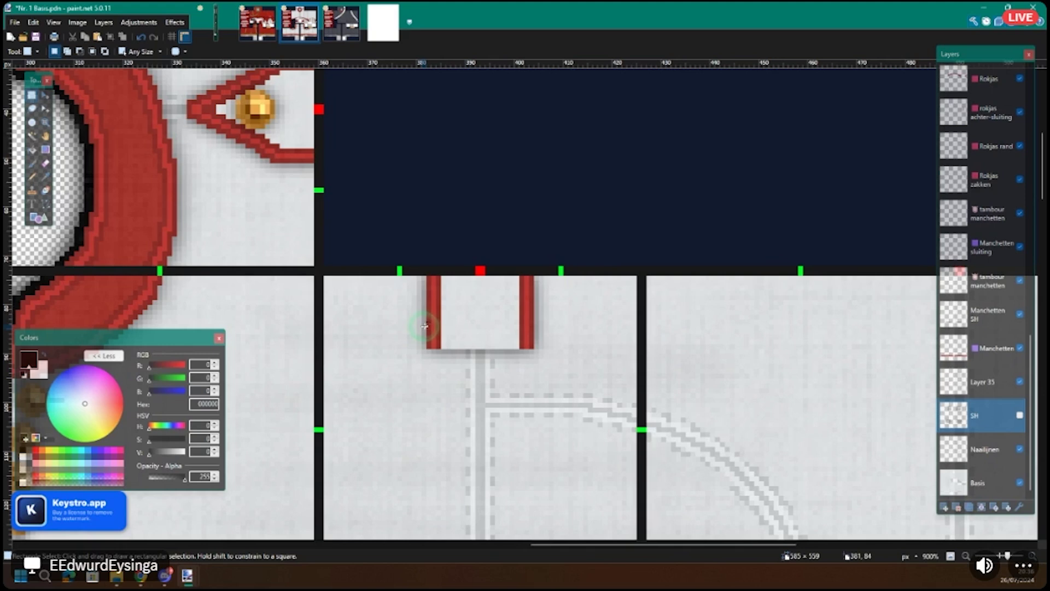
pyautogui.press('shift')
pyautogui.moveTo(324, 279); pyautogui.dragTo(643, 325)
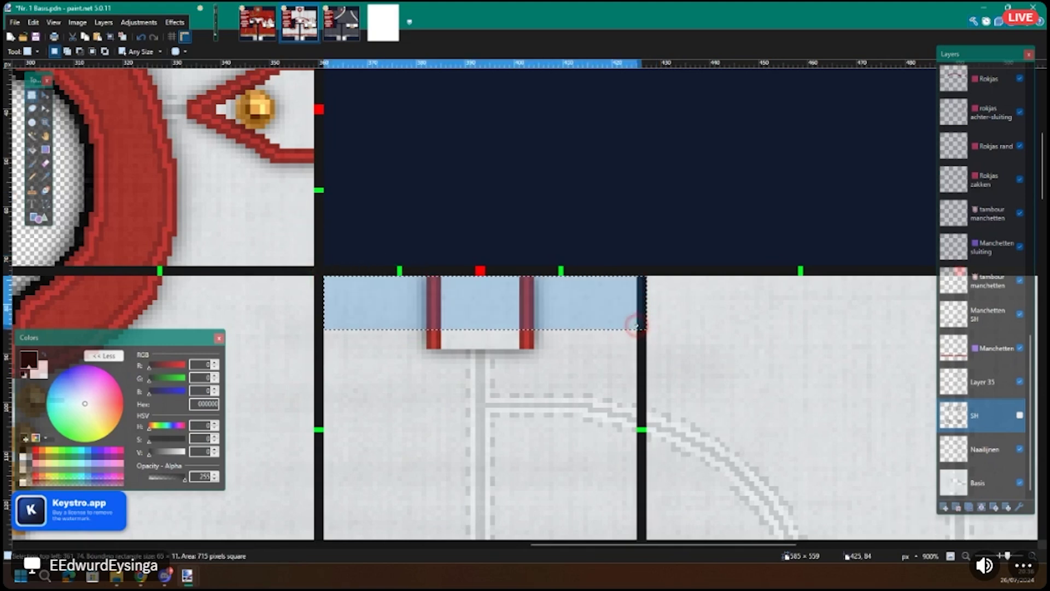
pyautogui.scroll(-4, 410, 225)
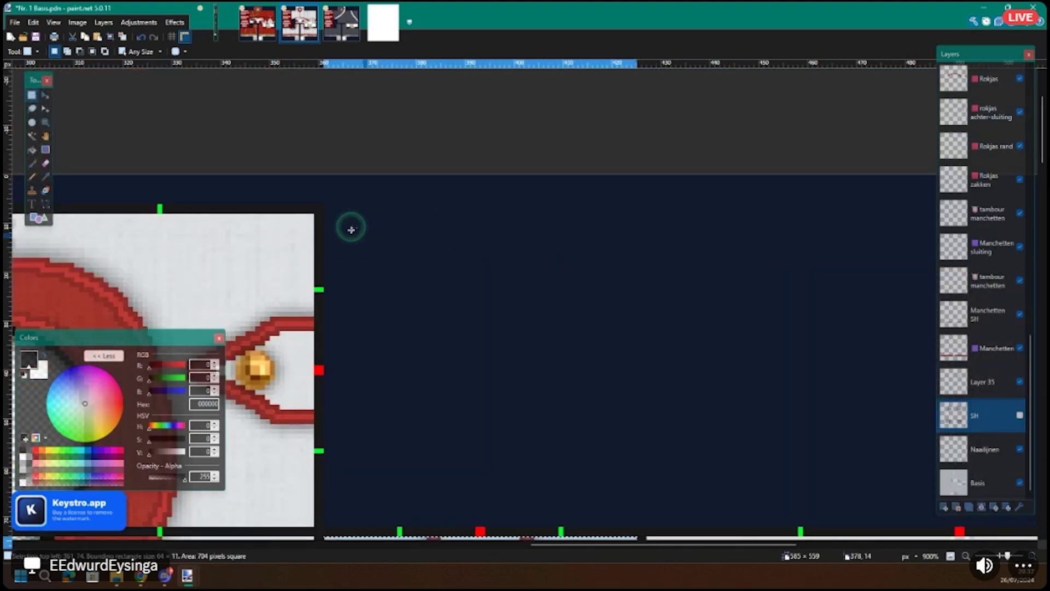
pyautogui.press('s')
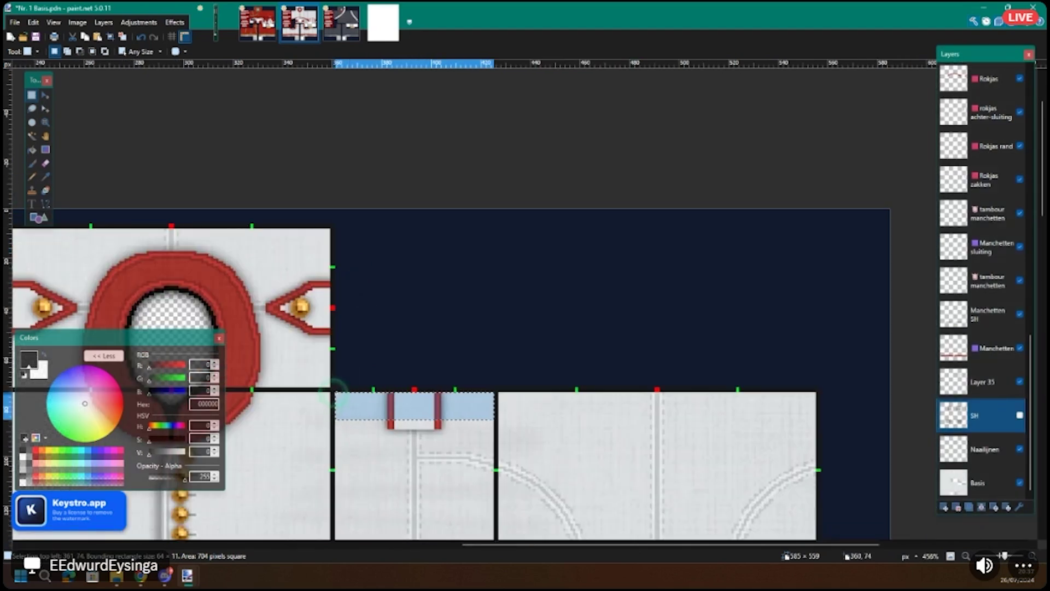
pyautogui.moveTo(333, 392); pyautogui.dragTo(496, 405)
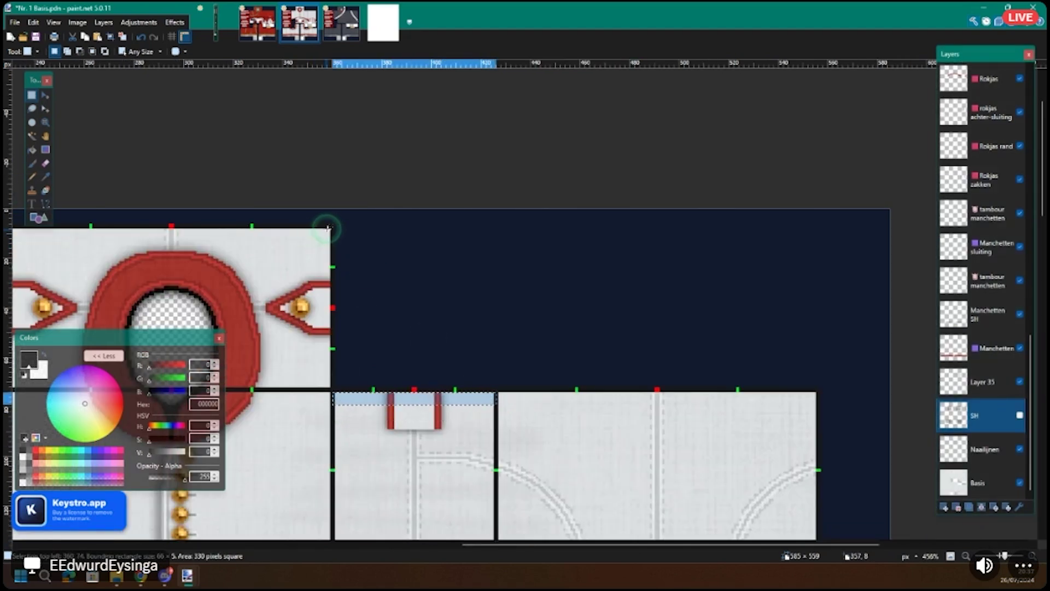
# Step: Mark a strip of about 6 by 61 px along the outer edge of the collar panel, and clear the selection
pyautogui.moveTo(328, 227); pyautogui.dragTo(323, 278)
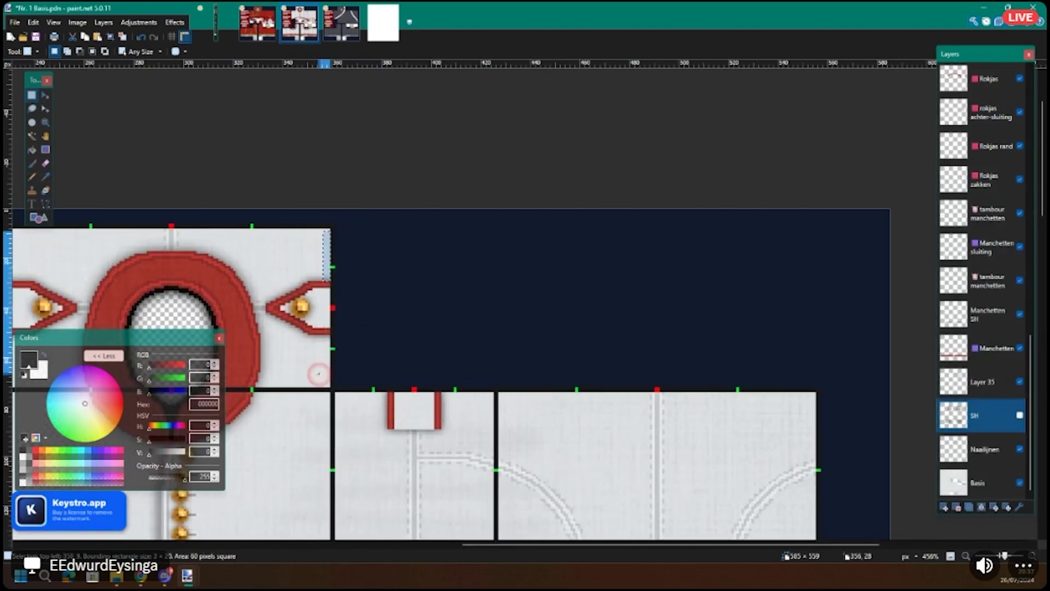
pyautogui.moveTo(319, 375); pyautogui.dragTo(319, 377)
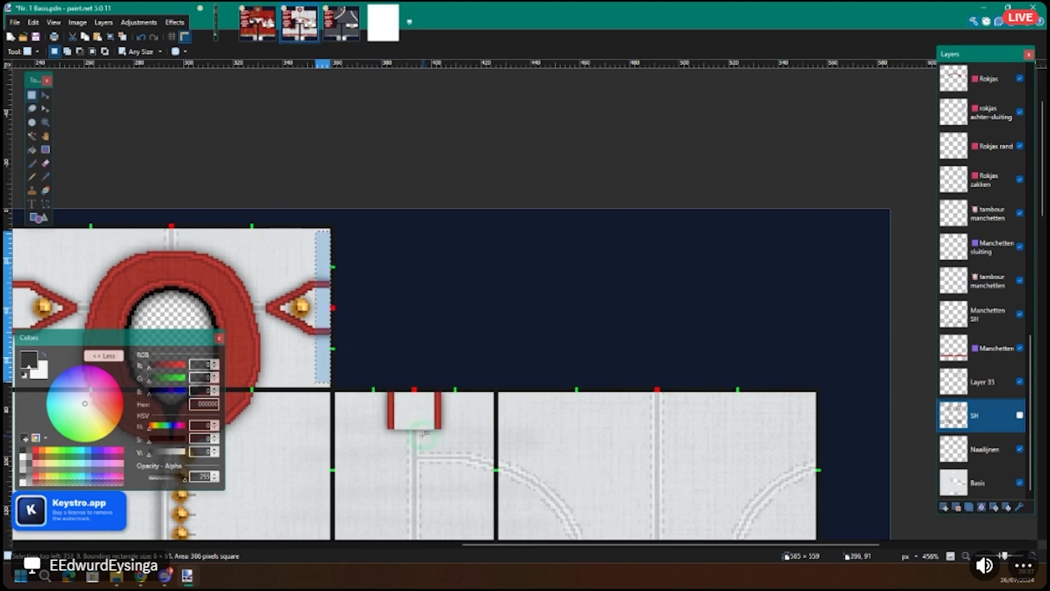
pyautogui.scroll(-2, 424, 434)
pyautogui.scroll(3, 404, 378)
pyautogui.moveTo(275, 282); pyautogui.dragTo(580, 346)
pyautogui.press('Escape')
pyautogui.scroll(-3, 484, 315)
pyautogui.press('Escape')
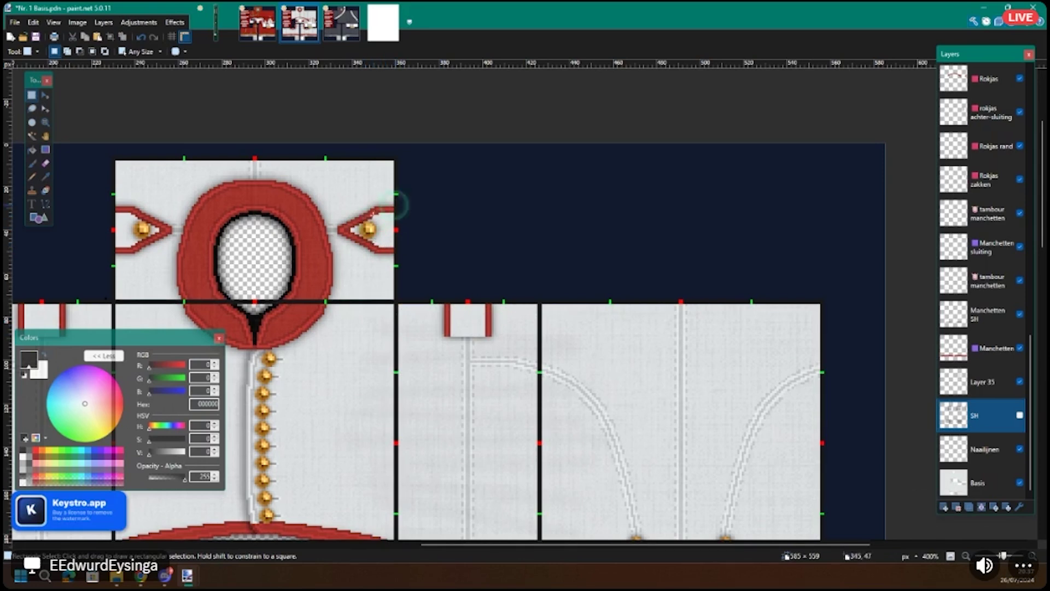
# Step: Examine the sleeve panels, shoulder tabs and torso panels of the white template for how their shapes connect
pyautogui.scroll(-8, 383, 207)
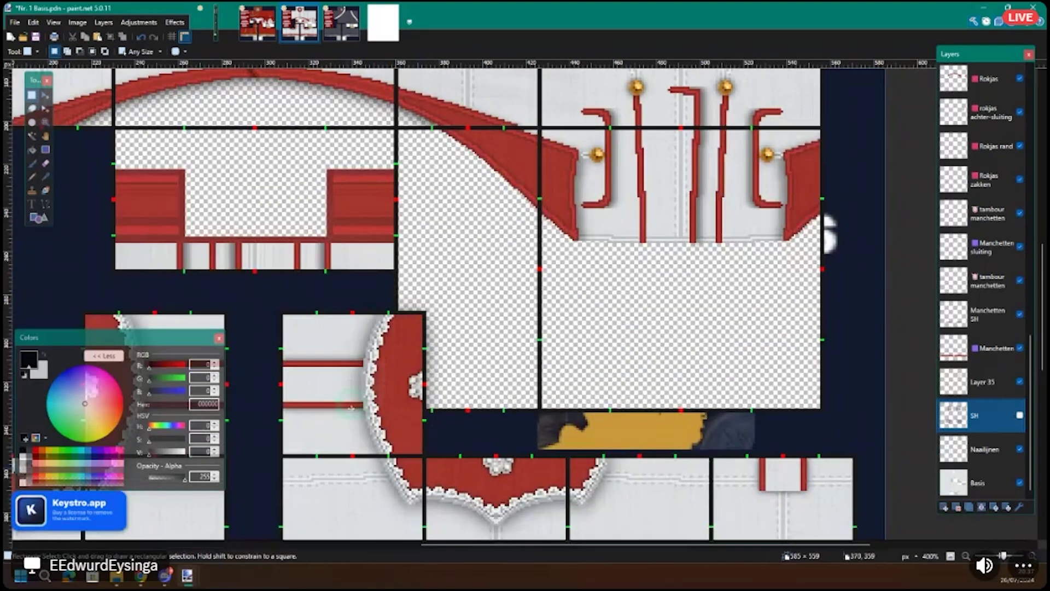
pyautogui.scroll(-3, 290, 372)
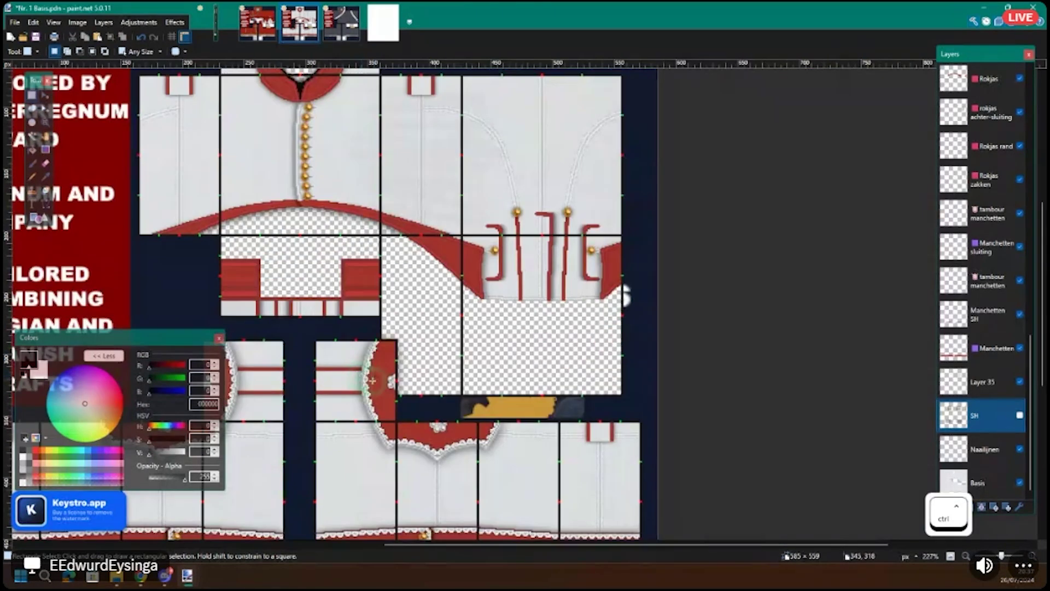
pyautogui.scroll(2, 375, 384)
pyautogui.scroll(2, 535, 298)
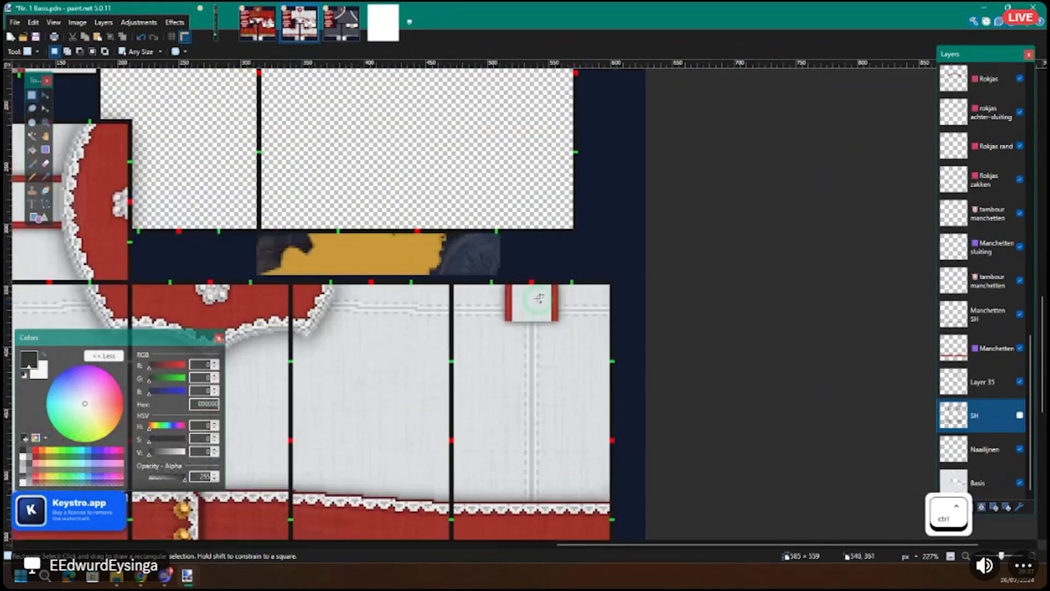
pyautogui.scroll(-2, 507, 317)
pyautogui.scroll(4, 469, 345)
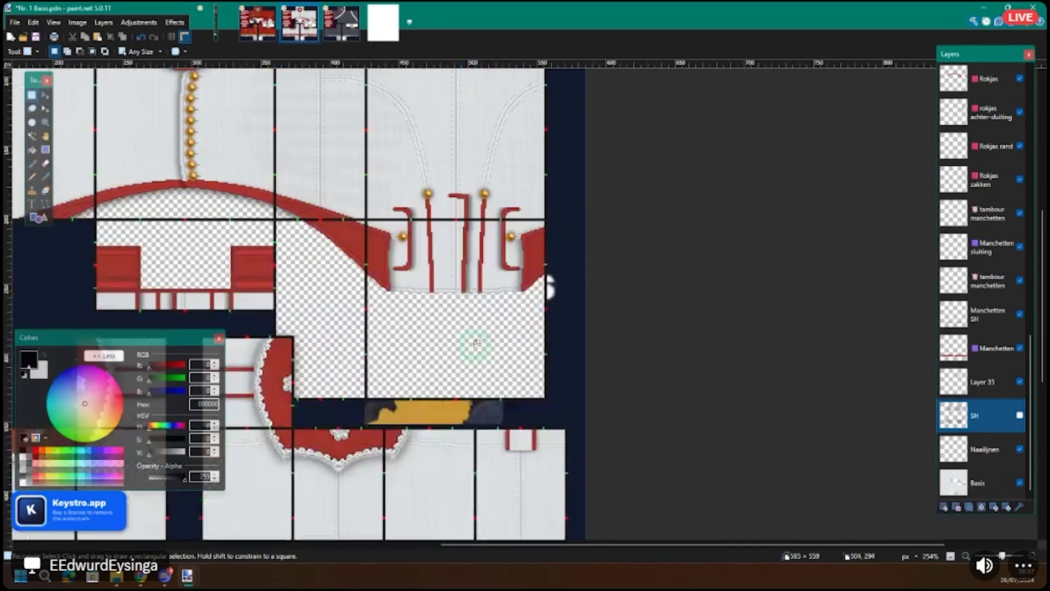
pyautogui.scroll(-5, 520, 363)
pyautogui.hscroll(-5, 516, 258)
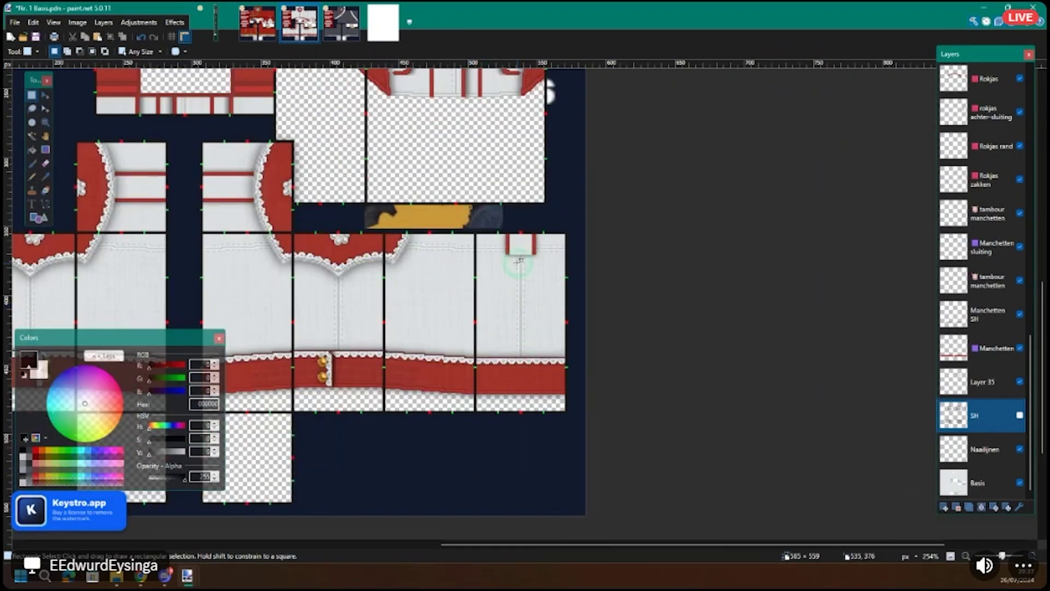
pyautogui.scroll(3, 466, 321)
pyautogui.scroll(-3, 464, 276)
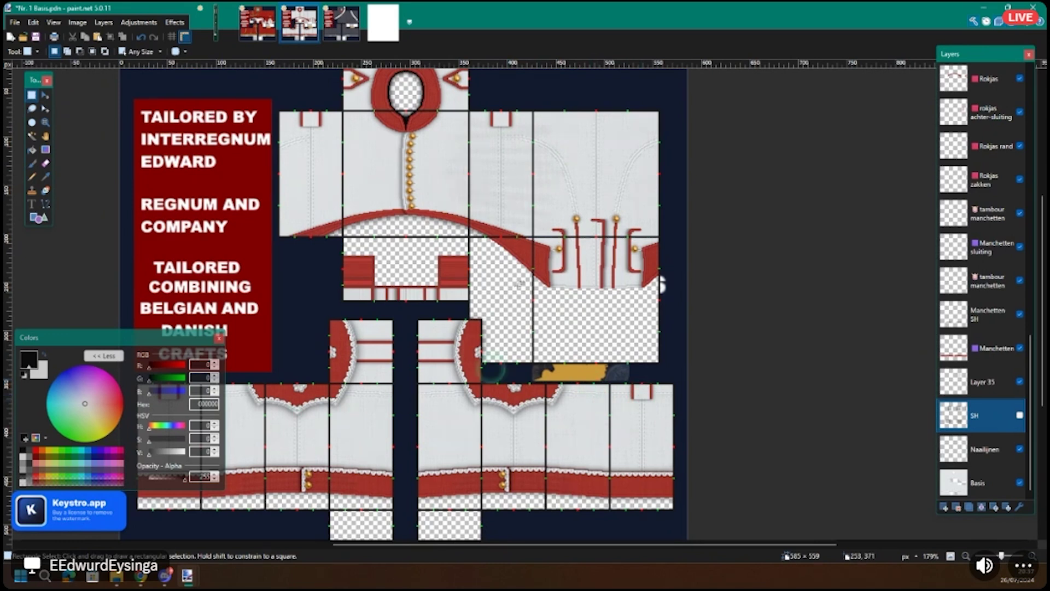
# Step: Switch to the tailoring lesson notes and read the Roblox rendering and template shape tips
pyautogui.click(223, 30)
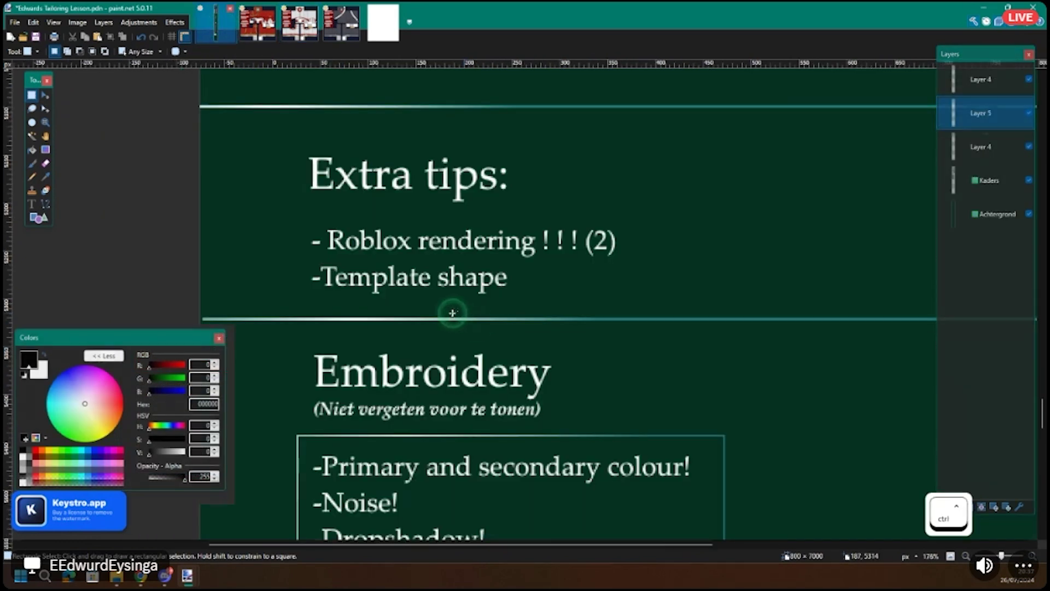
pyautogui.scroll(-1, 445, 307)
pyautogui.scroll(2, 355, 289)
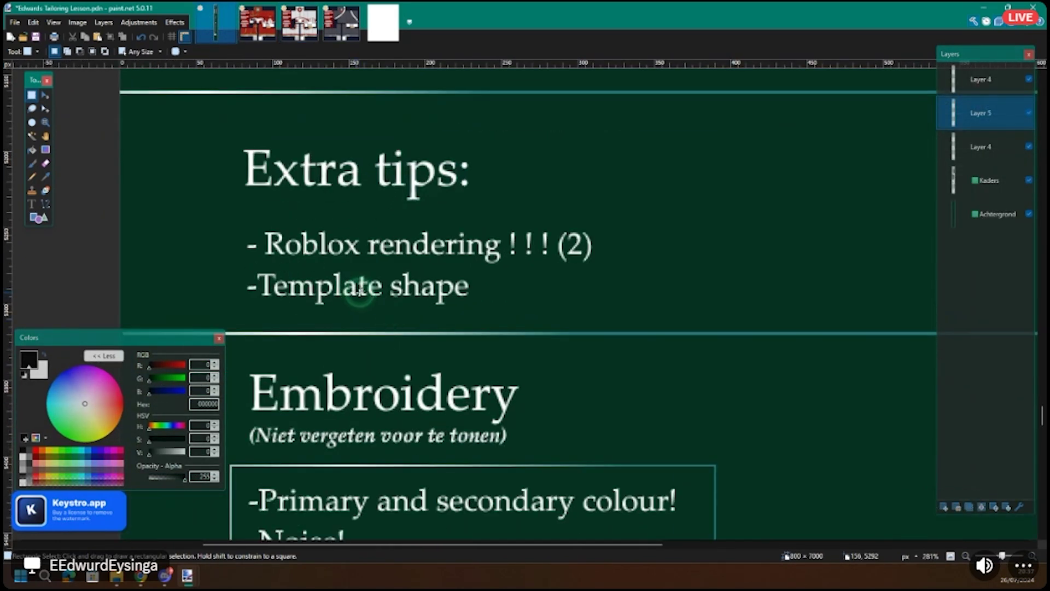
# Step: Switch to the Commander-in-chief template and show its sjerp SH and sjerp layers
pyautogui.click(257, 24)
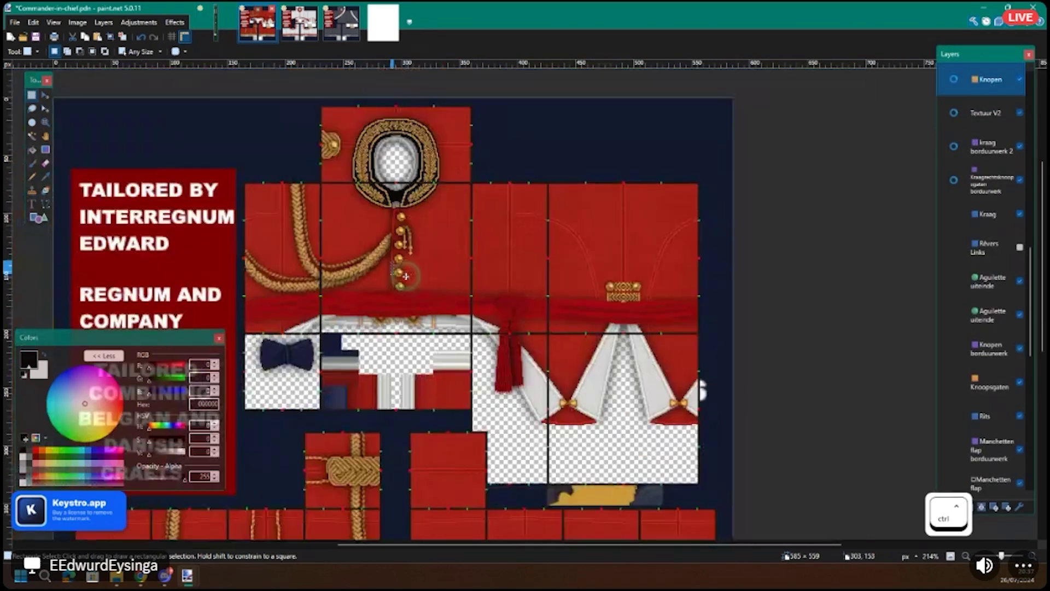
pyautogui.hscroll(2, 411, 330)
pyautogui.hscroll(-2, 439, 309)
pyautogui.scroll(-4, 511, 394)
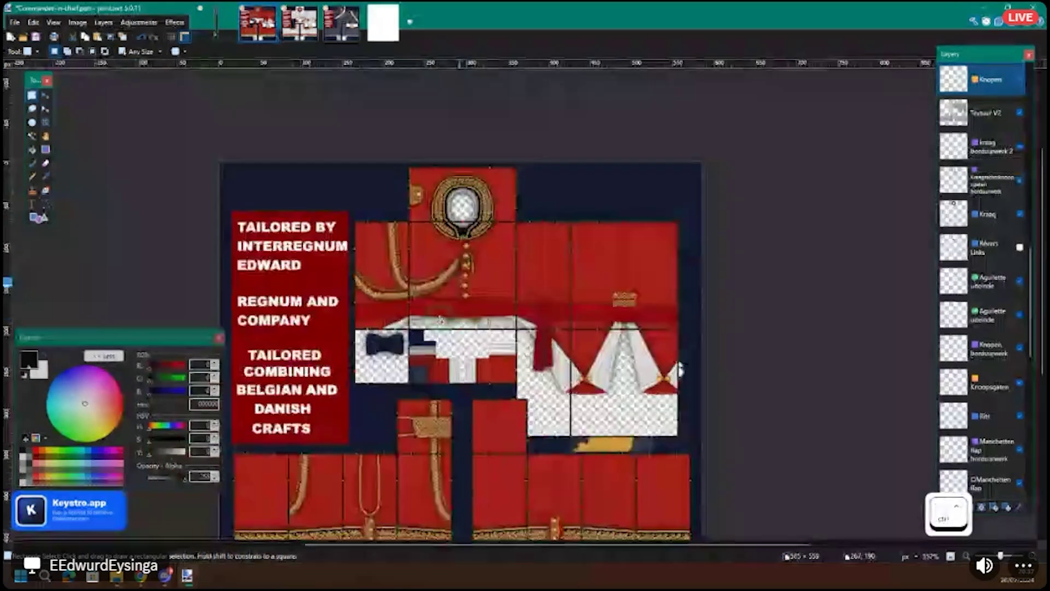
pyautogui.scroll(1, 442, 253)
pyautogui.scroll(10, 992, 352)
pyautogui.click(1003, 364)
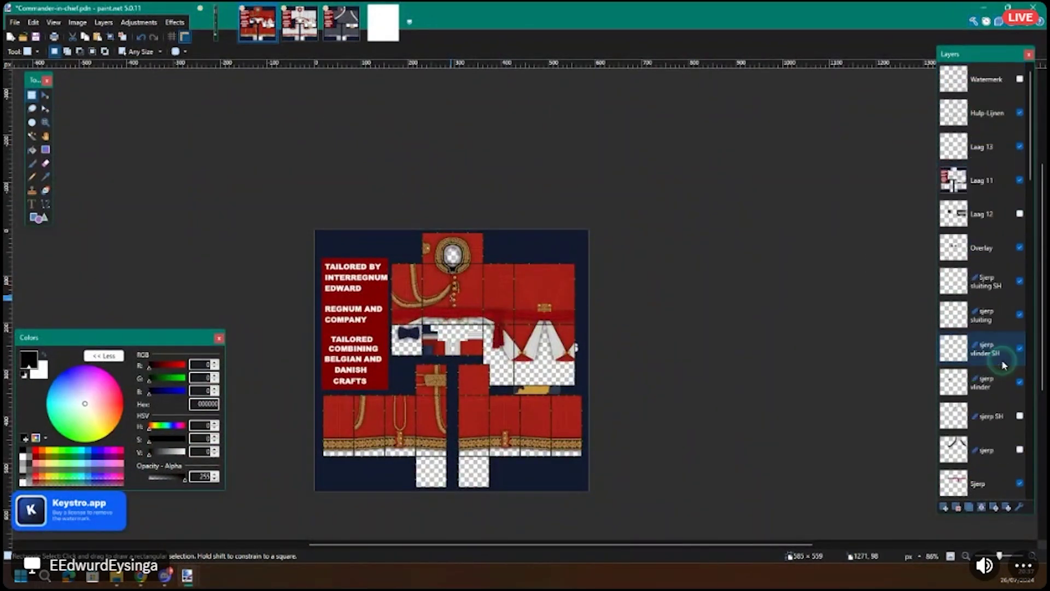
pyautogui.click(1020, 416)
pyautogui.click(1020, 451)
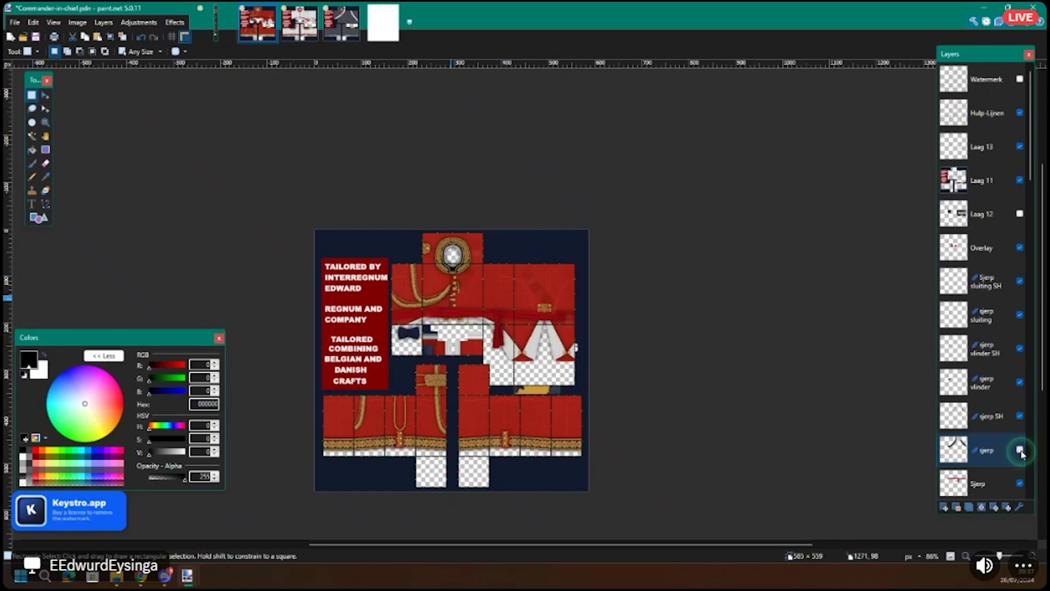
# Step: Examine the navy sash, red waist sash and white coat-tail turnbacks across the front, side and back panels
pyautogui.scroll(6, 569, 403)
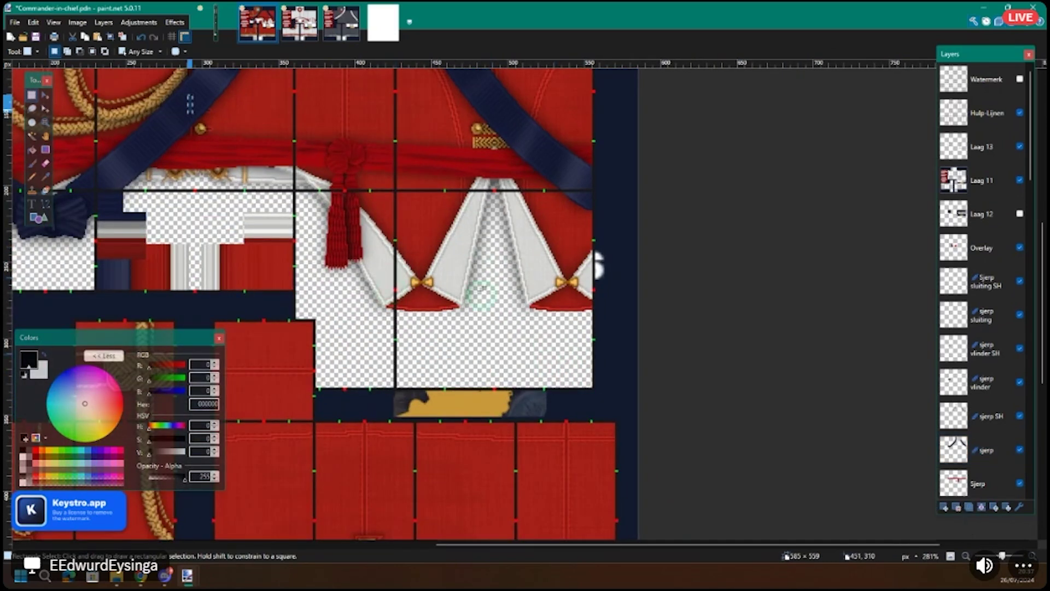
pyautogui.hscroll(-5, 424, 324)
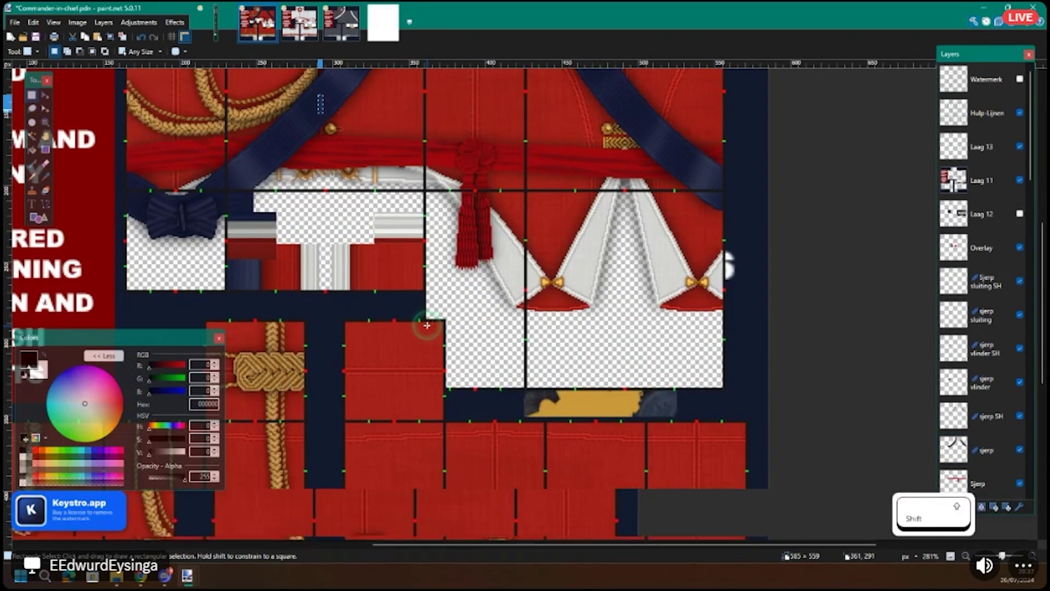
pyautogui.scroll(2, 427, 326)
pyautogui.hscroll(3, 383, 273)
pyautogui.scroll(3, 353, 236)
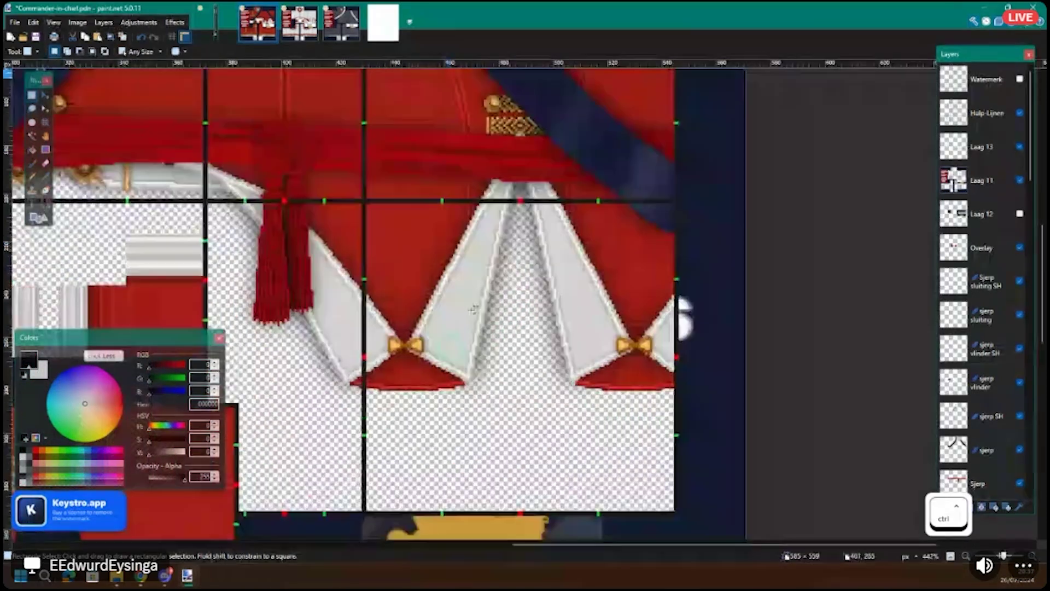
pyautogui.hscroll(-3, 244, 193)
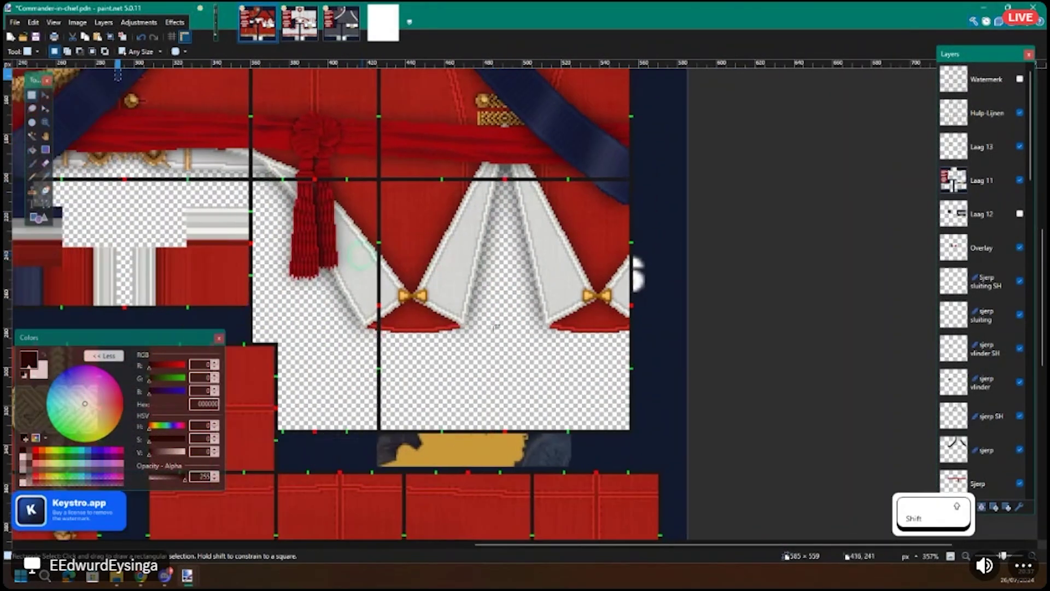
pyautogui.click(968, 409)
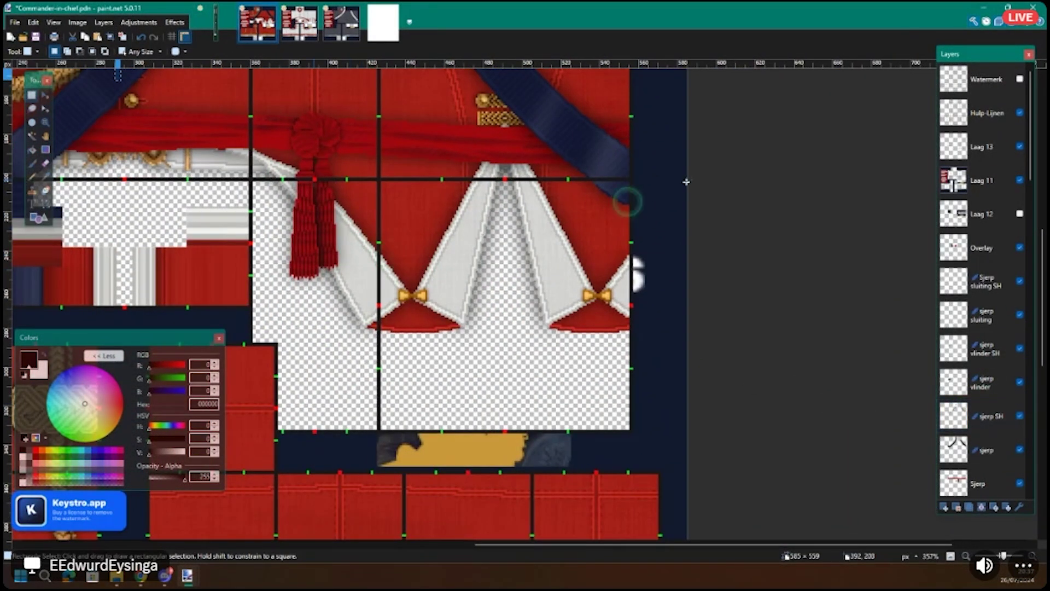
# Step: Hide the Overlay layer, and show the Laag 12 layer briefly before hiding it again
pyautogui.click(1021, 247)
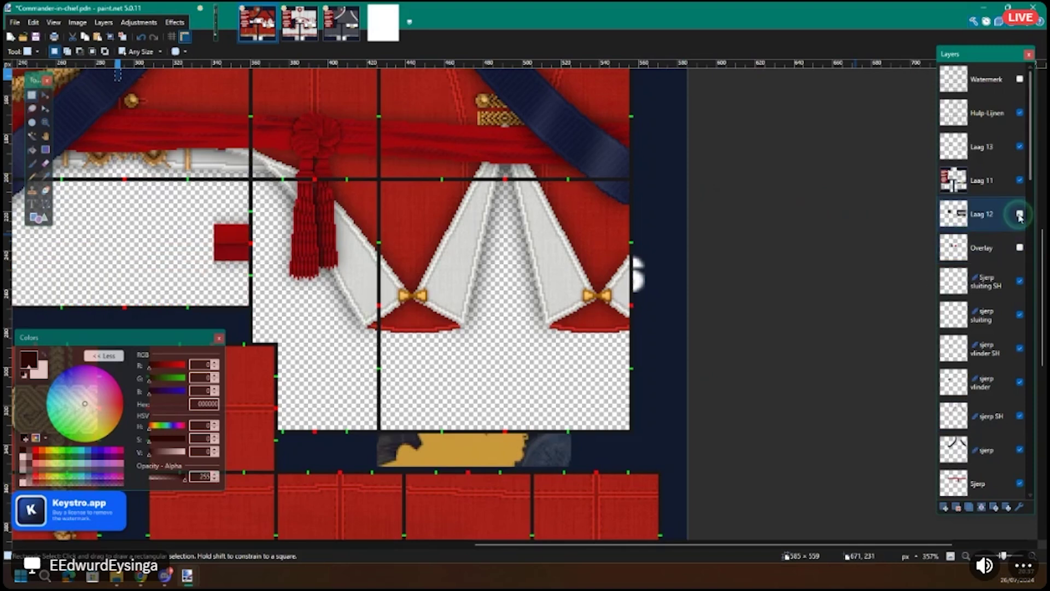
pyautogui.click(1020, 214)
pyautogui.scroll(-3, 560, 283)
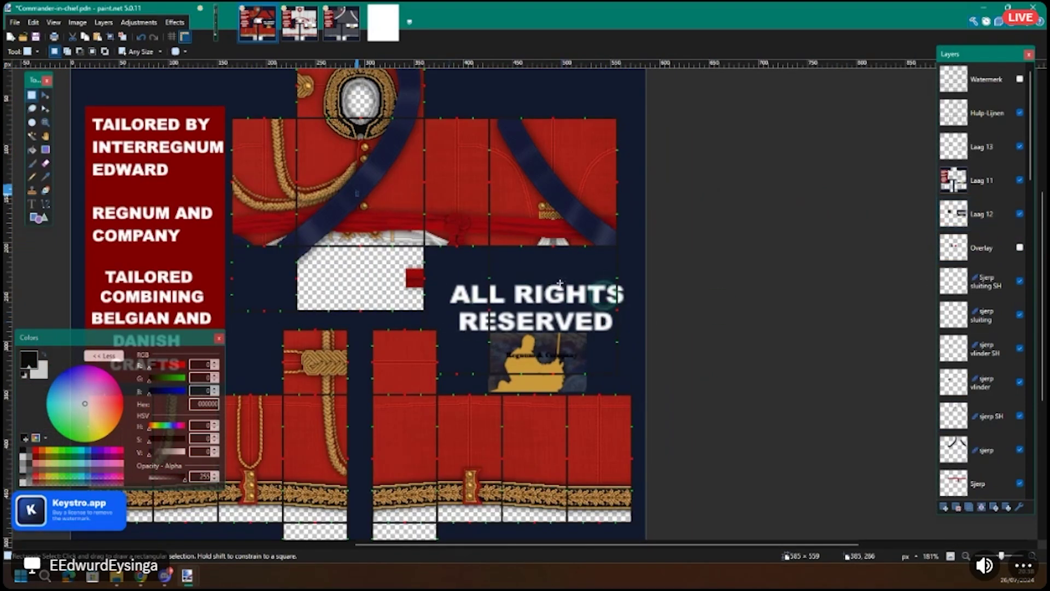
pyautogui.click(1020, 214)
pyautogui.scroll(3, 496, 289)
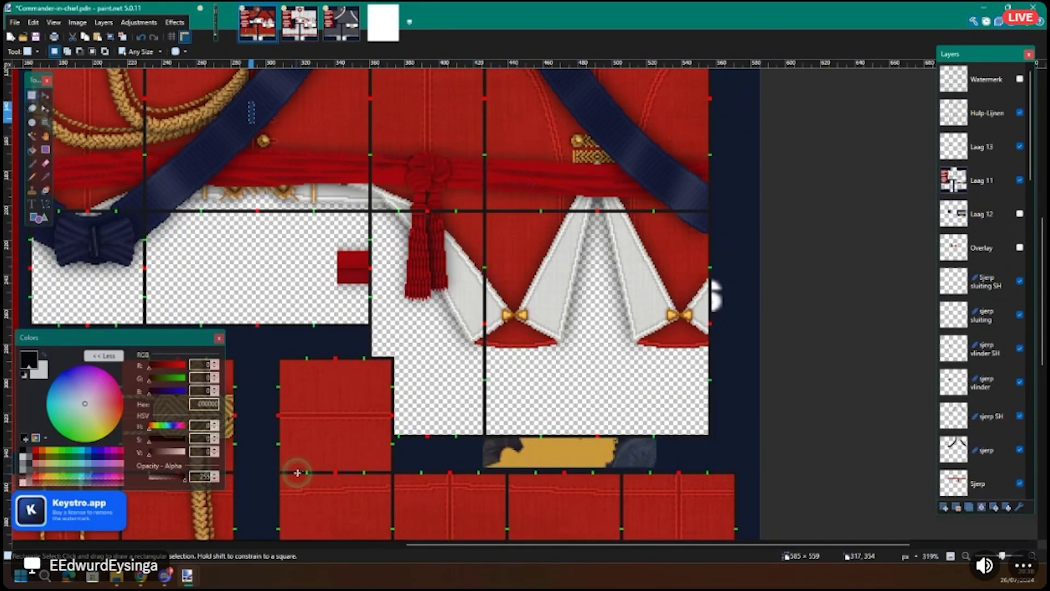
pyautogui.moveTo(145, 577)
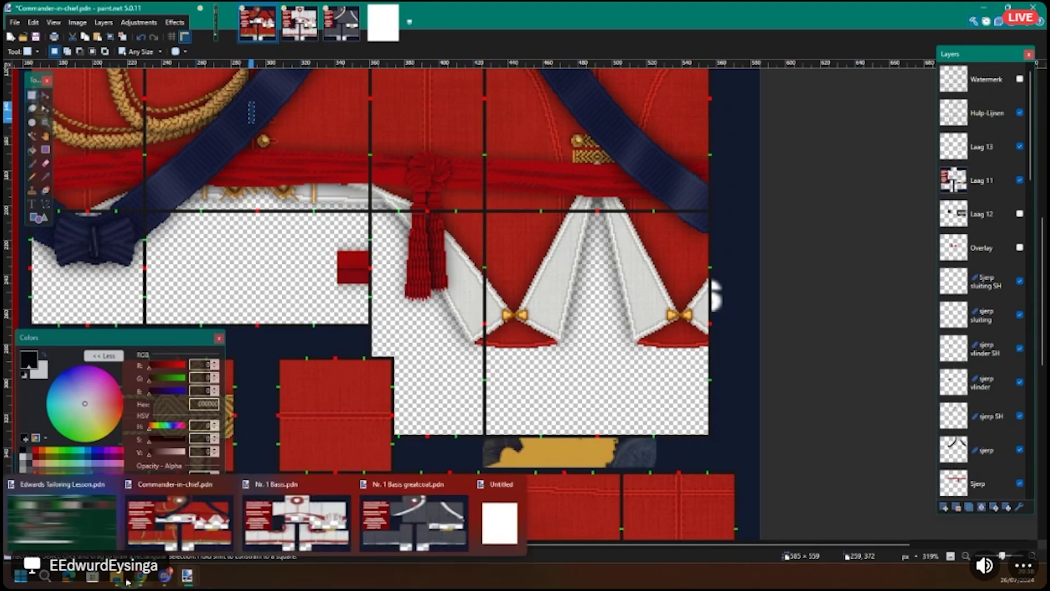
# Step: Switch to File Explorer and preview the Nr. 1 Offiziere Greatcoat and Nr. 1 Offiziere Greatcoat Pantalon images in the Nr. 1 Greatcoats folder
pyautogui.click(414, 522)
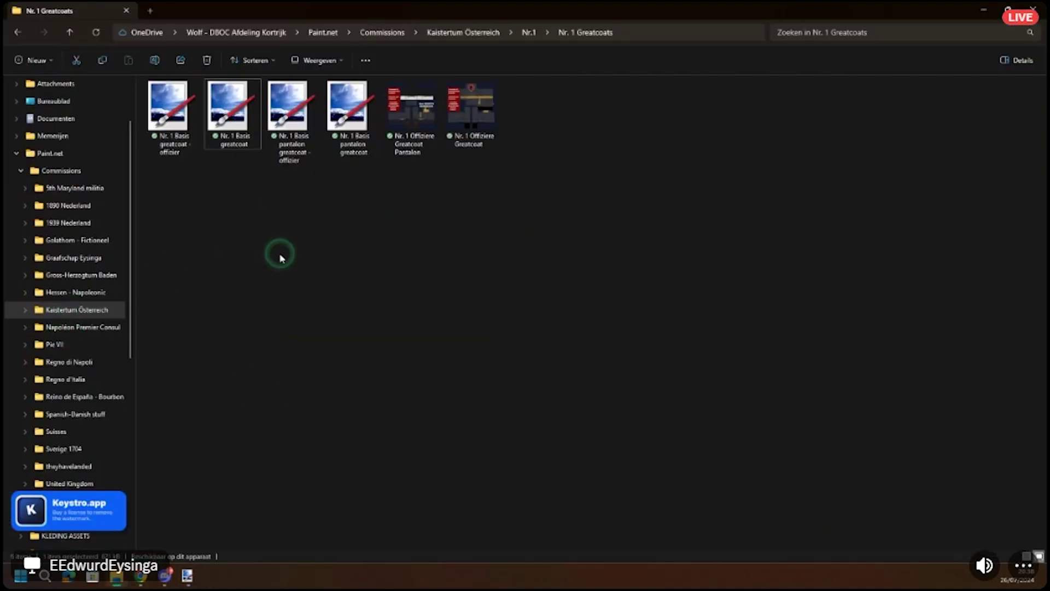
pyautogui.doubleClick(471, 114)
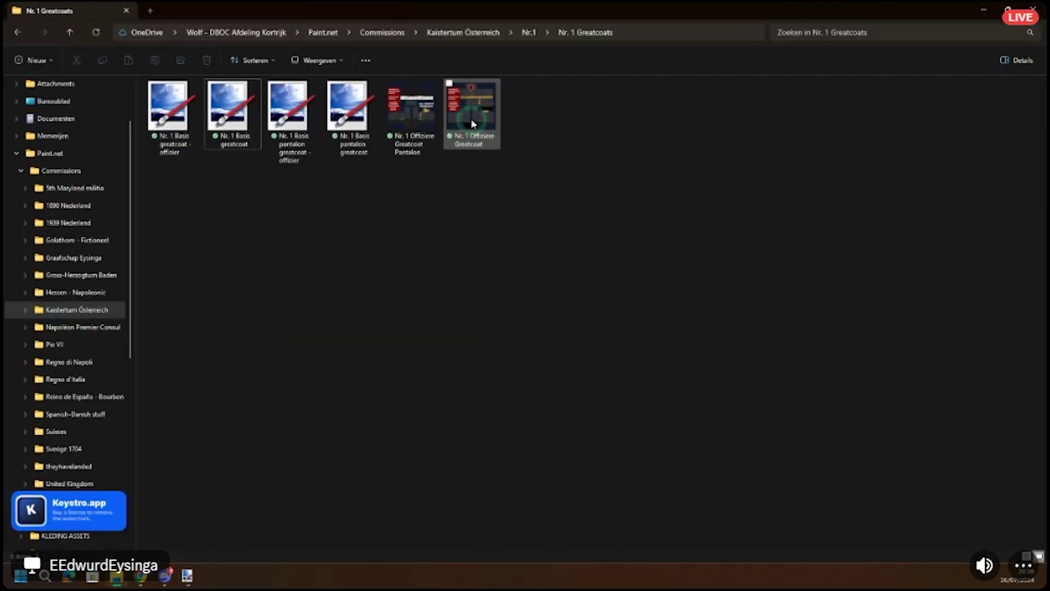
pyautogui.doubleClick(411, 125)
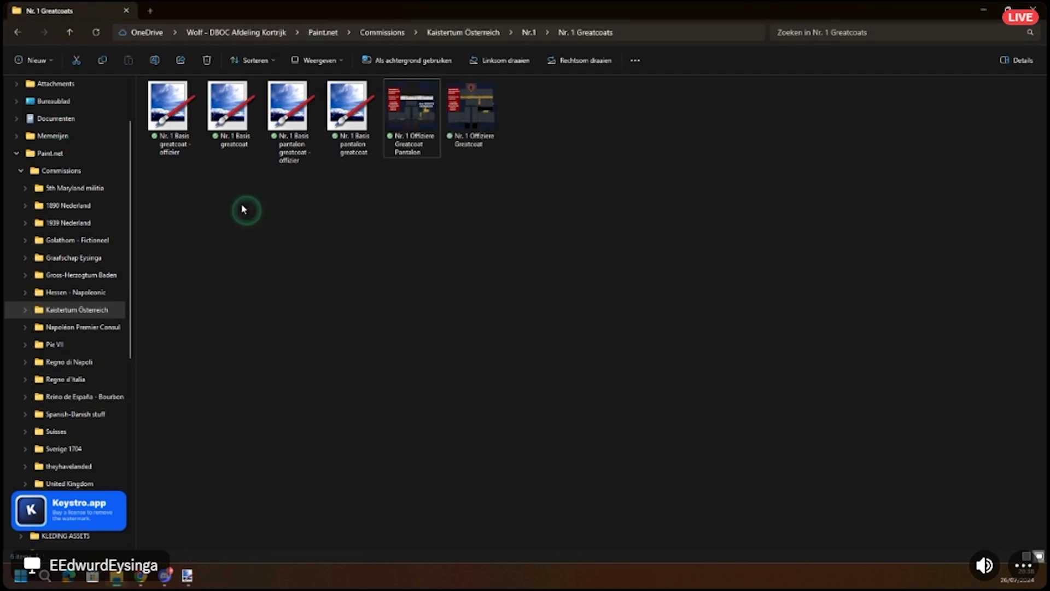
# Step: Open the Nr. 1 Basis greatcoat - offizier and Nr. 1 Basis pantalon greatcoat - offizier templates in paint.net
pyautogui.click(171, 167)
pyautogui.doubleClick(174, 154)
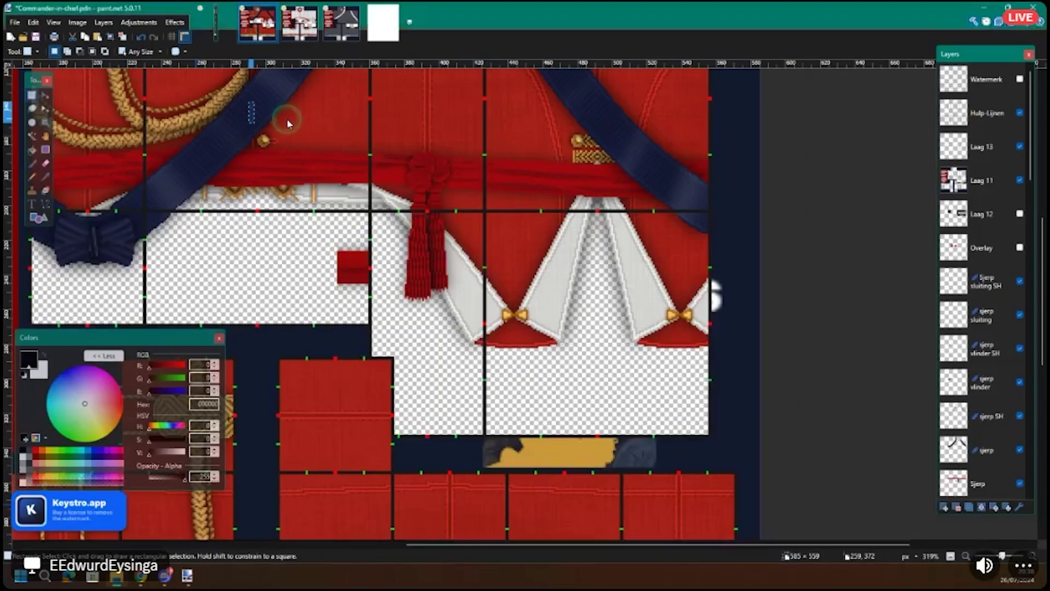
pyautogui.click(117, 575)
pyautogui.click(270, 393)
pyautogui.click(292, 142)
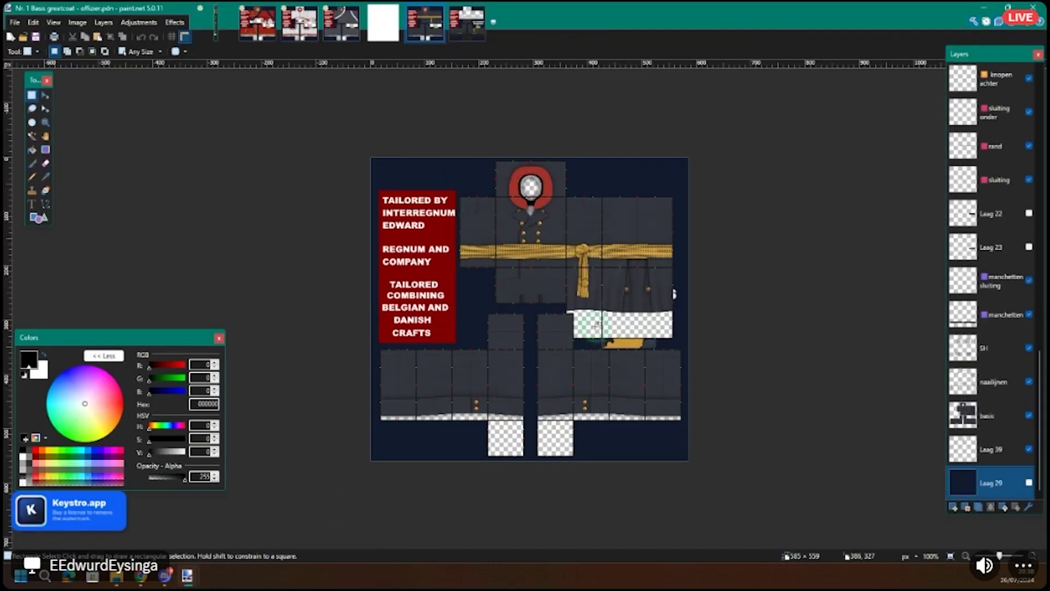
# Step: In the officer greatcoat pantalon template, hide the Laag 7 and Laag 8 layers and add a new layer above Laag 6
pyautogui.press('ctrl')
pyautogui.scroll(4, 596, 326)
pyautogui.hotkey('ctrl', 'Tab')
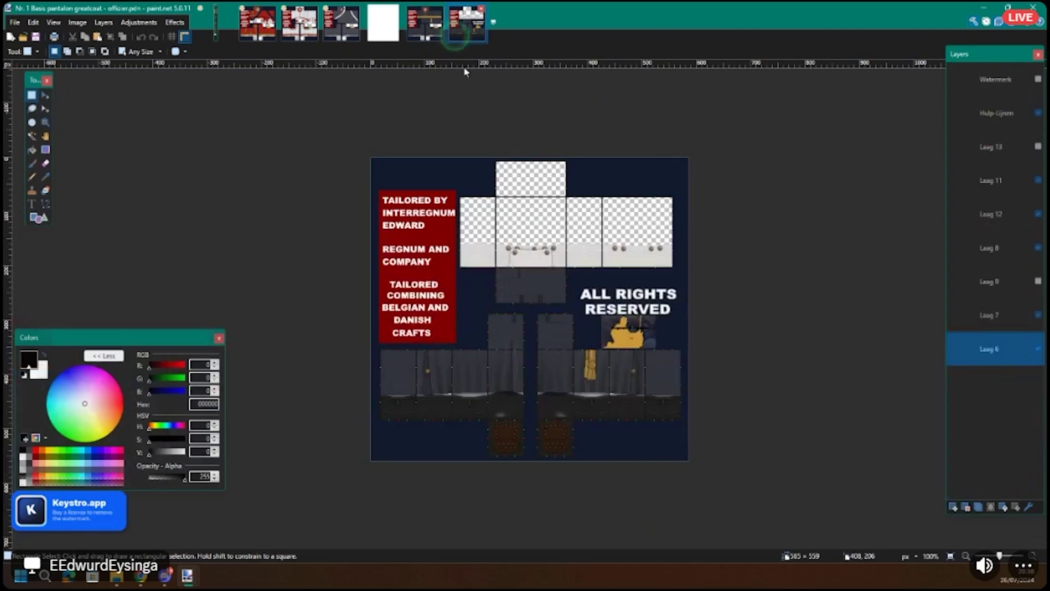
pyautogui.scroll(4, 521, 380)
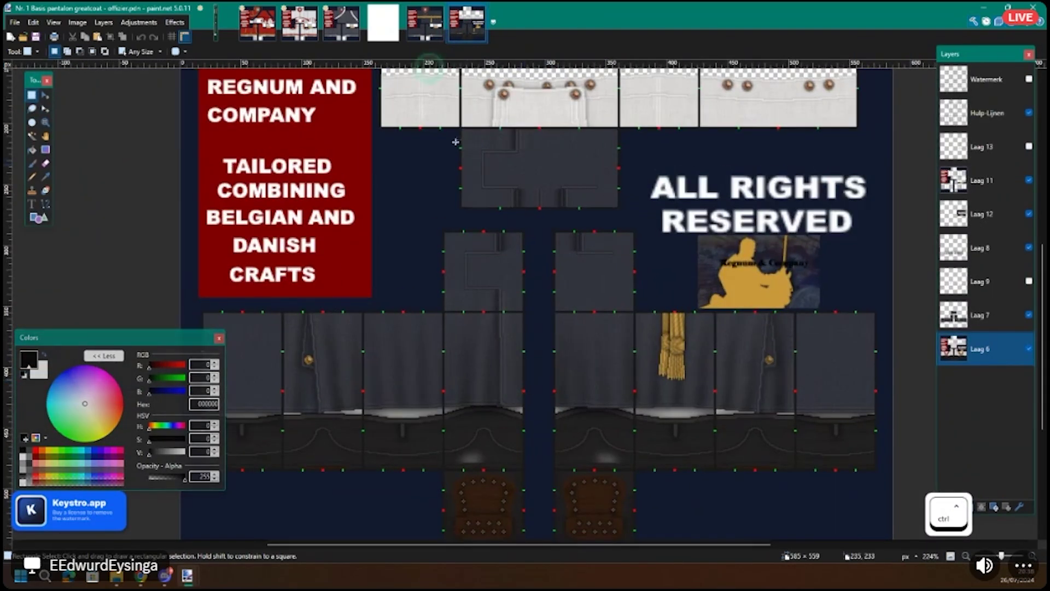
pyautogui.click(1028, 316)
pyautogui.click(944, 509)
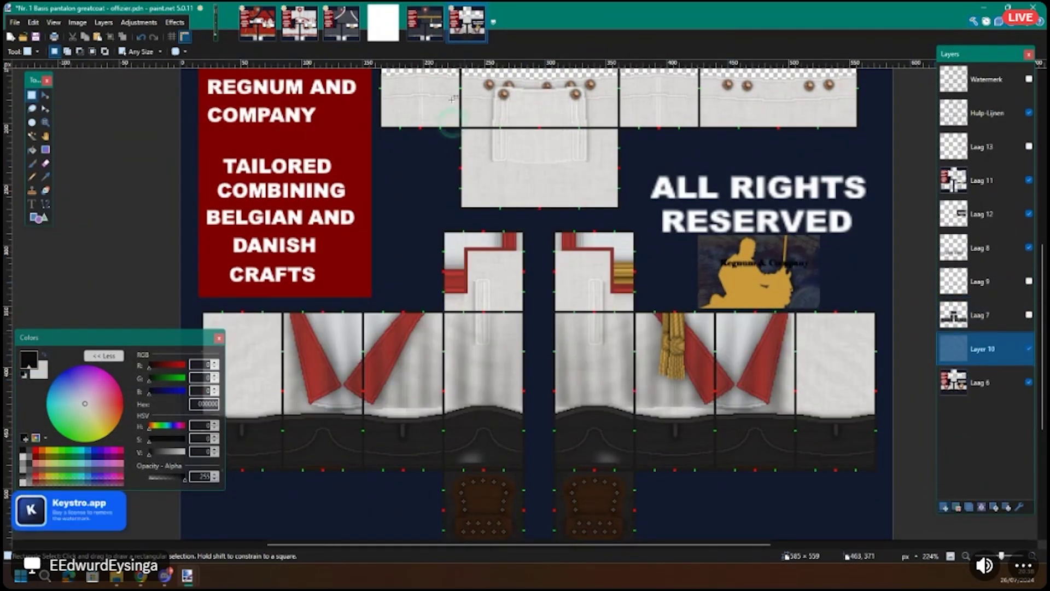
pyautogui.click(1029, 249)
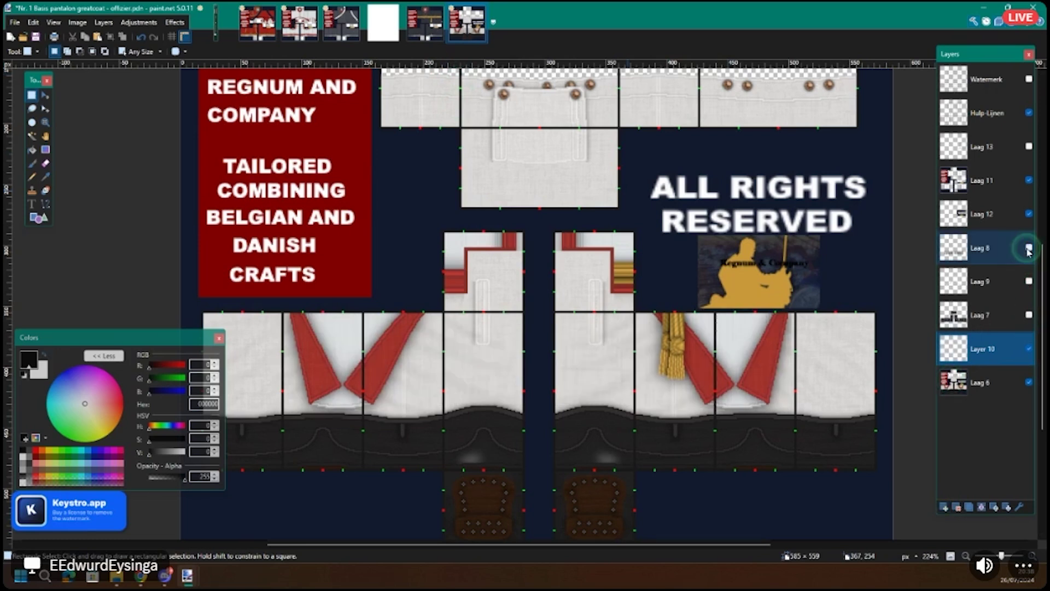
# Step: Flatten the officer greatcoat template and select the side skirt panel with the sash tassel, down to its hem
pyautogui.click(425, 23)
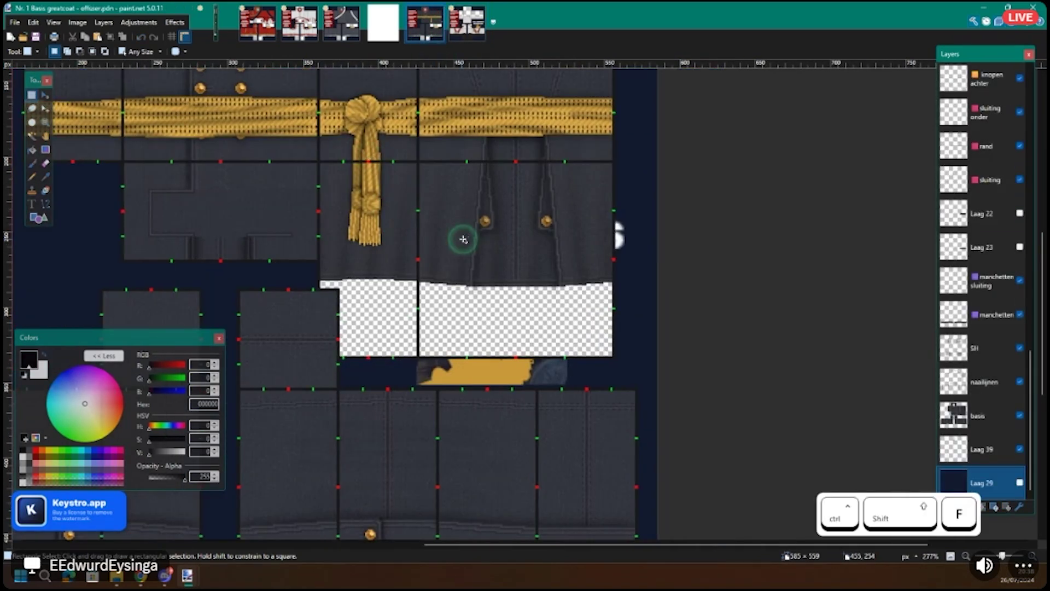
pyautogui.hotkey('ctrl', 'shift', 'f')
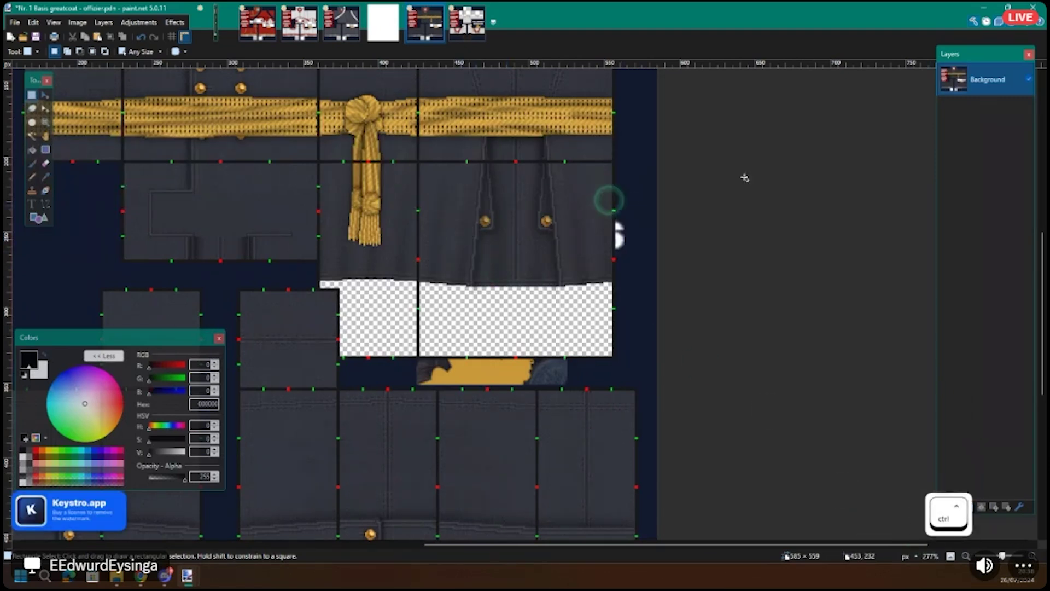
pyautogui.scroll(6, 416, 167)
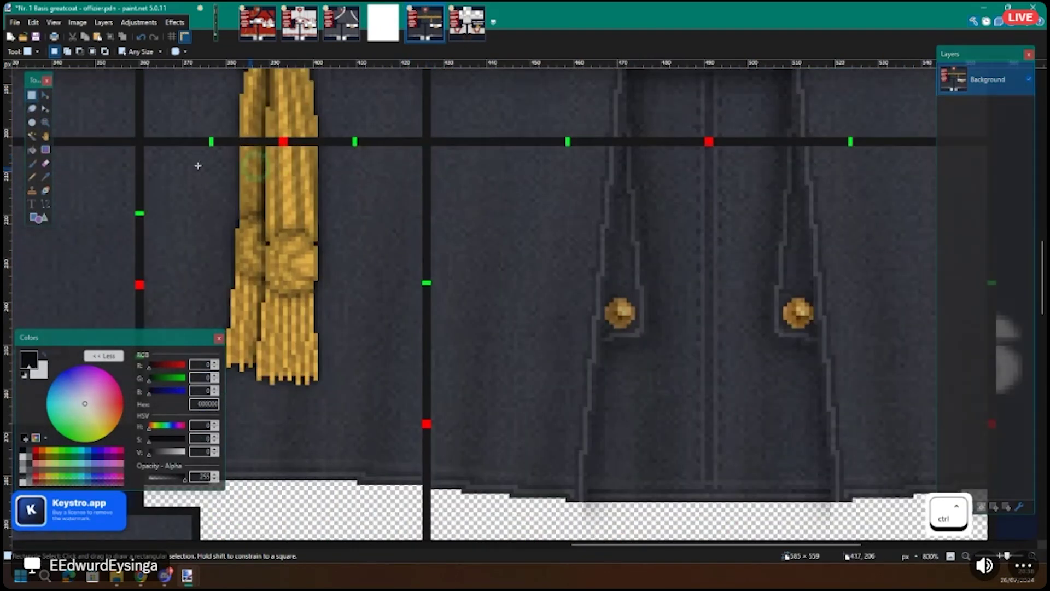
pyautogui.scroll(-5, 316, 307)
pyautogui.moveTo(247, 174); pyautogui.dragTo(414, 162)
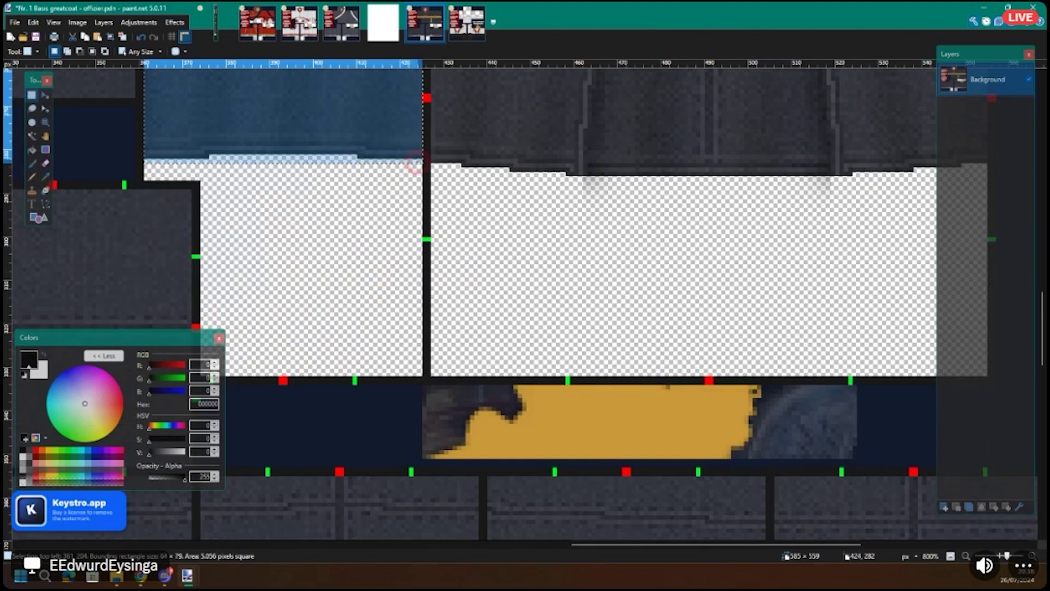
# Step: Add the back skirt panel to the selection, making it 194 × 85 px overall, and copy it
pyautogui.hscroll(4, 405, 203)
pyautogui.scroll(5, 405, 202)
pyautogui.moveTo(172, 213); pyautogui.dragTo(466, 251)
pyautogui.hscroll(4, 500, 305)
pyautogui.scroll(-2, 497, 299)
pyautogui.scroll(-6, 436, 312)
pyautogui.scroll(-3, 460, 141)
pyautogui.scroll(1, 457, 148)
pyautogui.scroll(1, 455, 157)
pyautogui.scroll(2, 457, 181)
pyautogui.scroll(2, 469, 226)
pyautogui.scroll(-5, 466, 251)
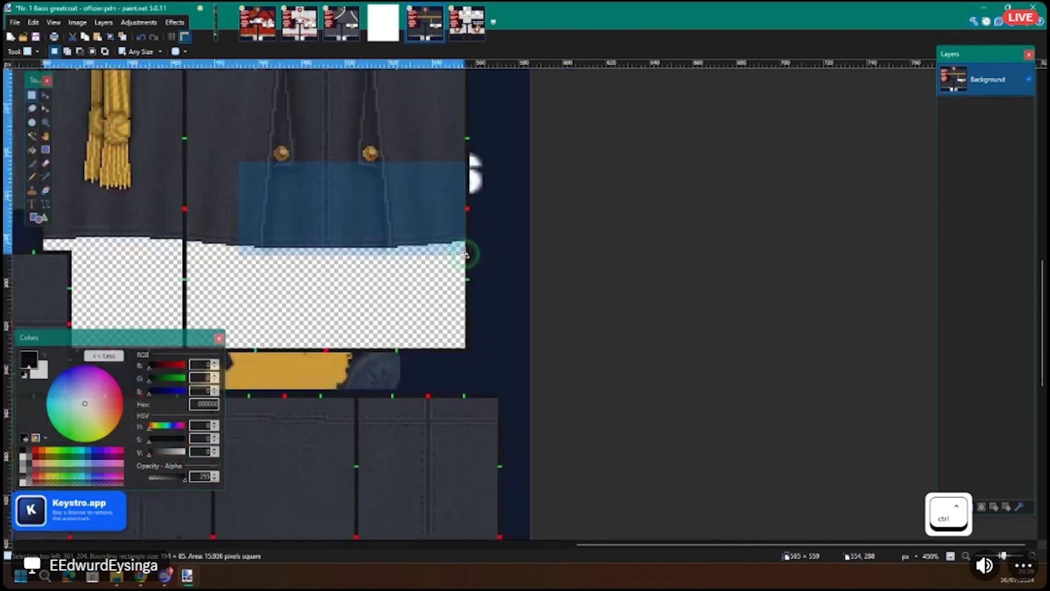
pyautogui.hotkey('ctrl', 'c')
# Step: Undo the flattening of the officer greatcoat template and save the file
pyautogui.hotkey('ctrl', 'z')
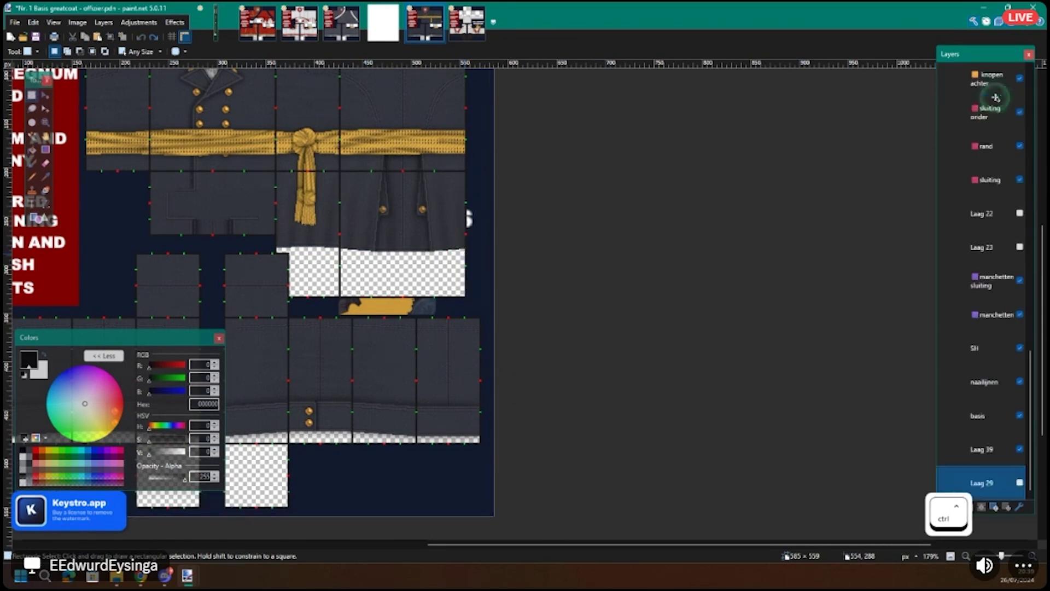
pyautogui.hotkey('ctrl', 's')
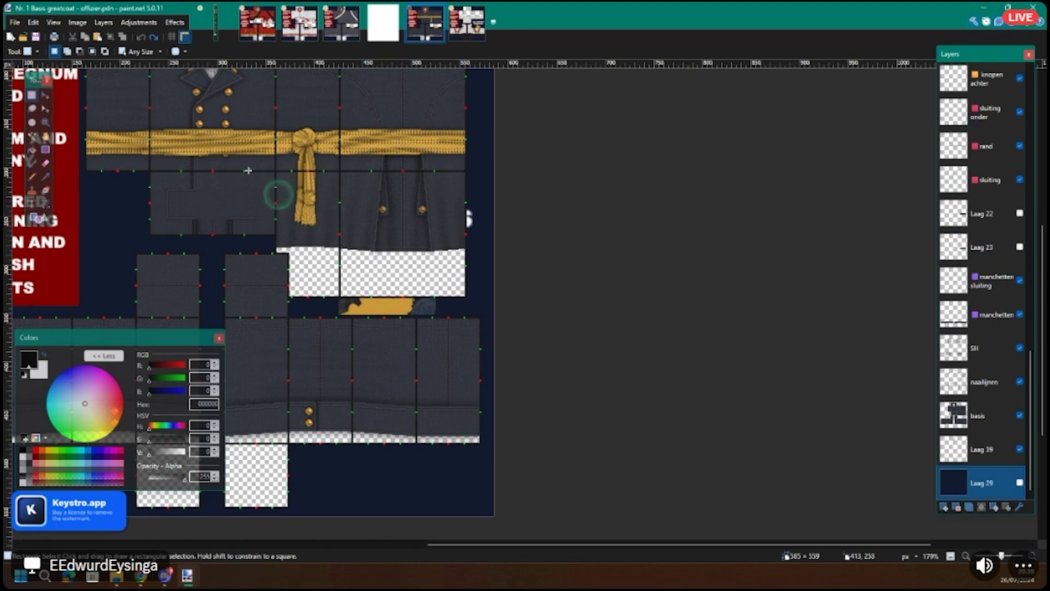
# Step: Paste the copied skirt panels into a new layer above Laag 7 in the officer greatcoat pantalon template
pyautogui.click(461, 34)
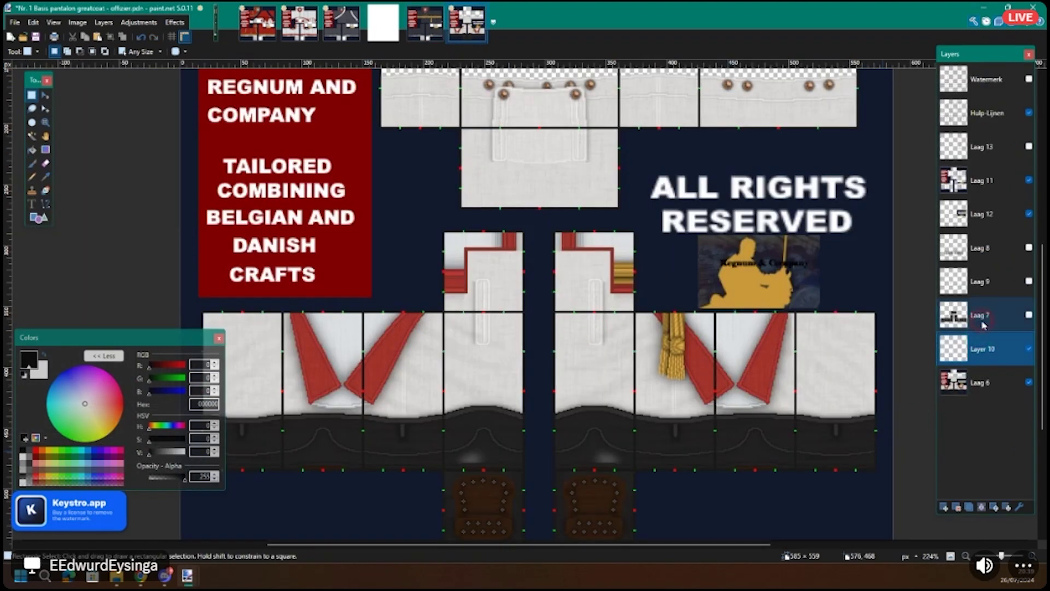
pyautogui.click(982, 323)
pyautogui.hotkey('ctrl', 'shift', 'n')
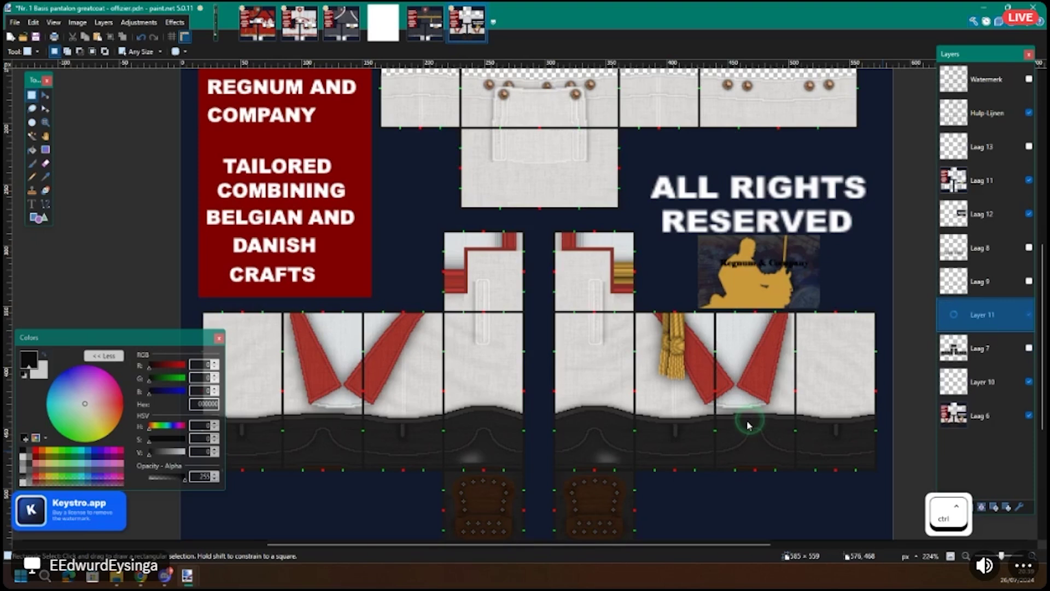
pyautogui.scroll(-3, 621, 168)
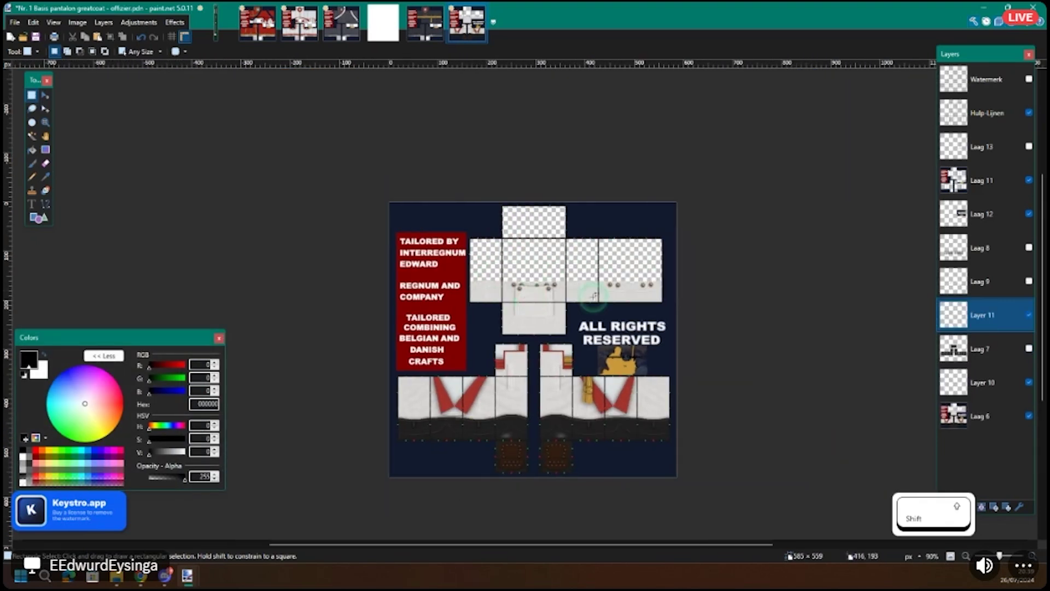
pyautogui.scroll(2, 596, 296)
pyautogui.hotkey('ctrl', 'v')
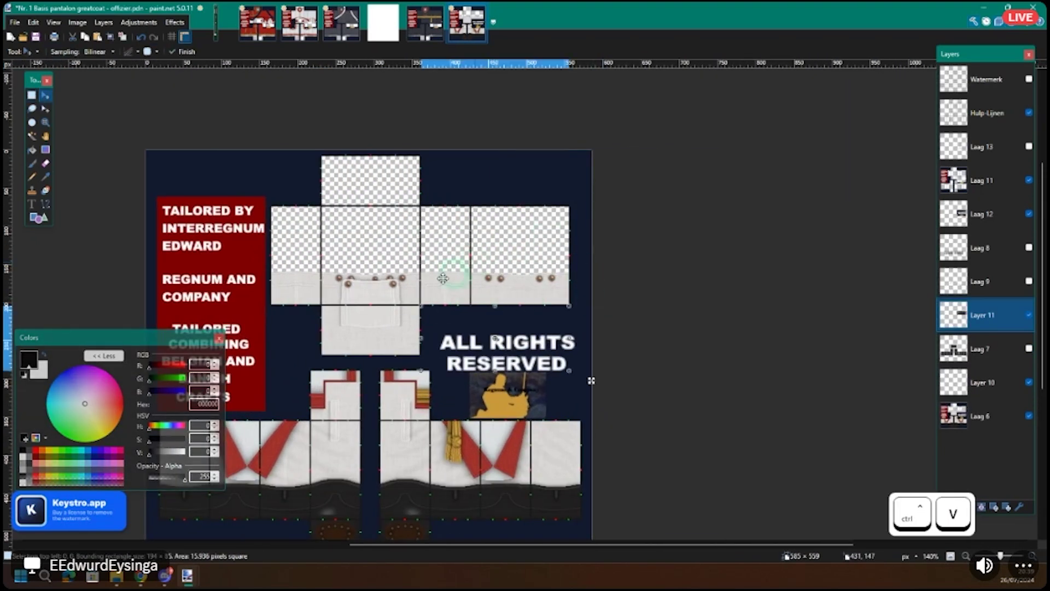
# Step: Move the pasted skirt onto the left leg so its tassel panel lines up with the leg's side panel
pyautogui.moveTo(523, 378); pyautogui.dragTo(521, 503)
pyautogui.scroll(2, 511, 392)
pyautogui.moveTo(527, 378); pyautogui.dragTo(538, 380)
pyautogui.scroll(-1, 544, 380)
pyautogui.hscroll(-2, 543, 380)
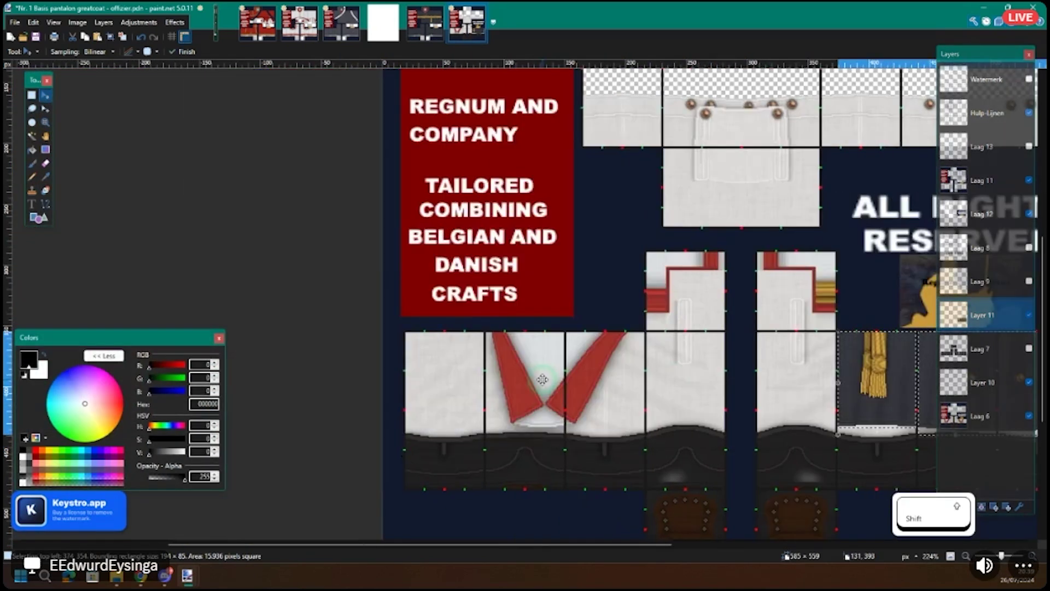
pyautogui.scroll(3, 539, 379)
pyautogui.scroll(1, 532, 376)
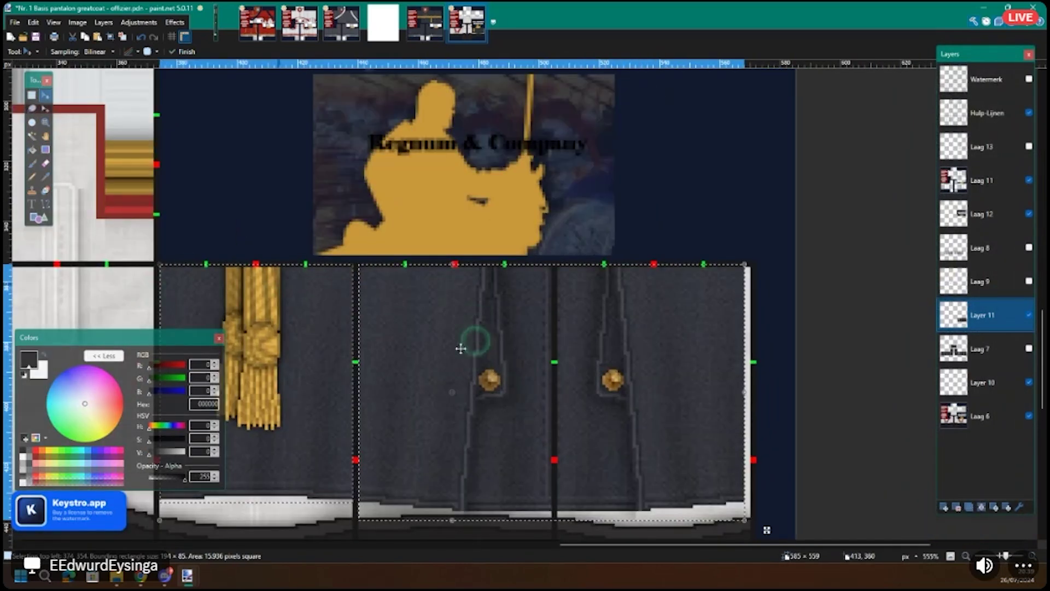
pyautogui.scroll(3, 436, 324)
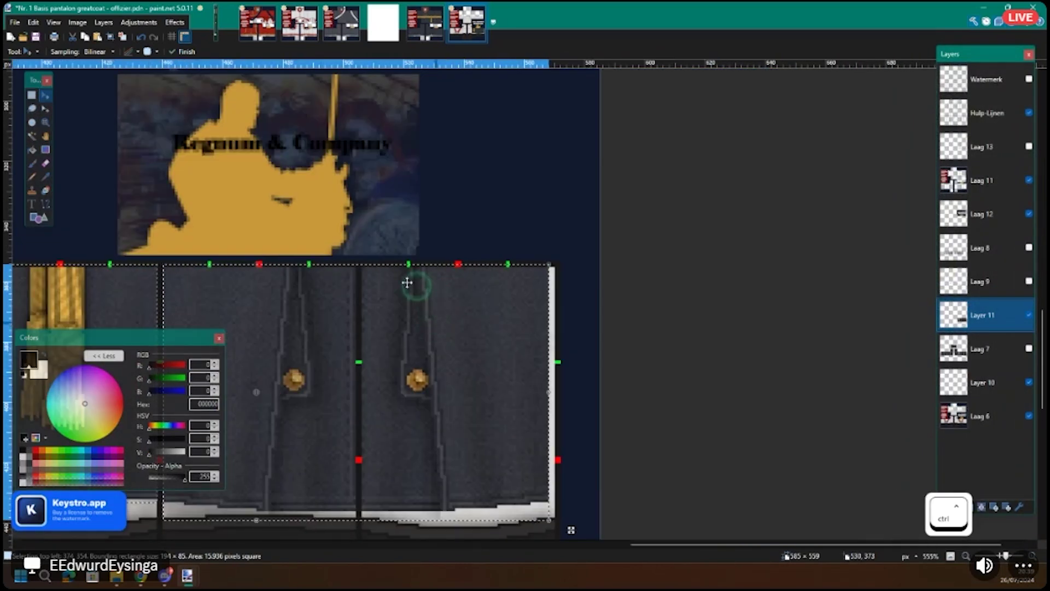
# Step: Select the outer half of the pasted back skirt on the last left-leg panel, 64 × 84 px, down to the hem
pyautogui.press('s')
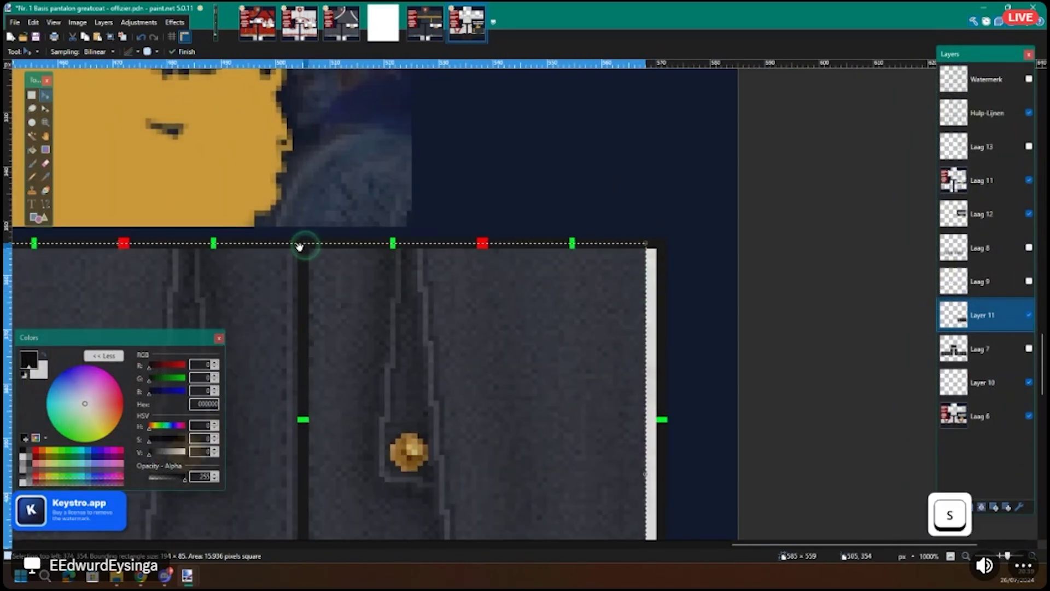
pyautogui.moveTo(298, 249); pyautogui.dragTo(434, 276)
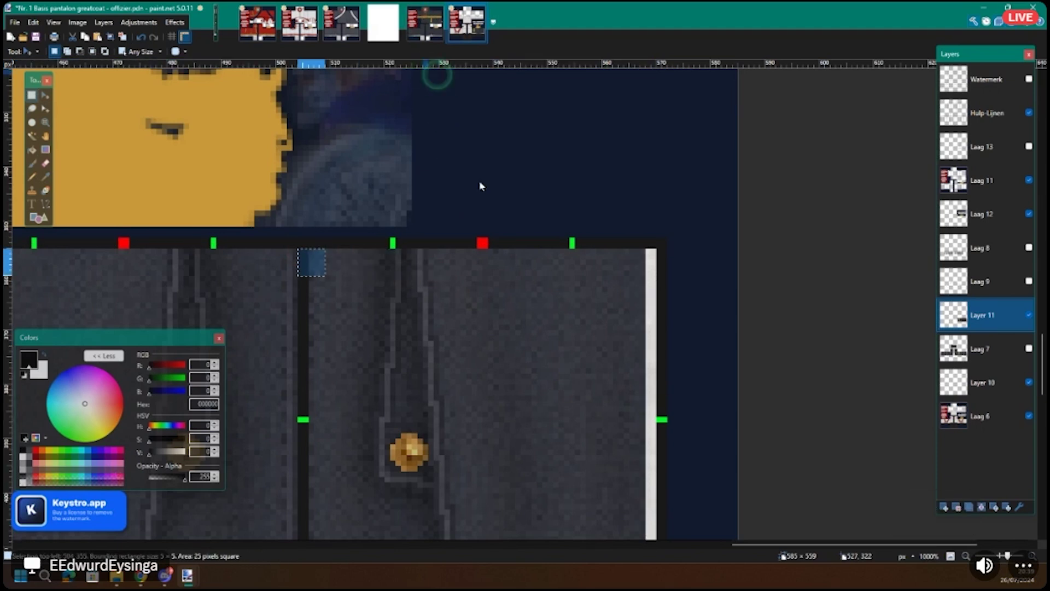
pyautogui.hotkey('ctrl', 'shift', 'Tab')
pyautogui.scroll(3, 400, 173)
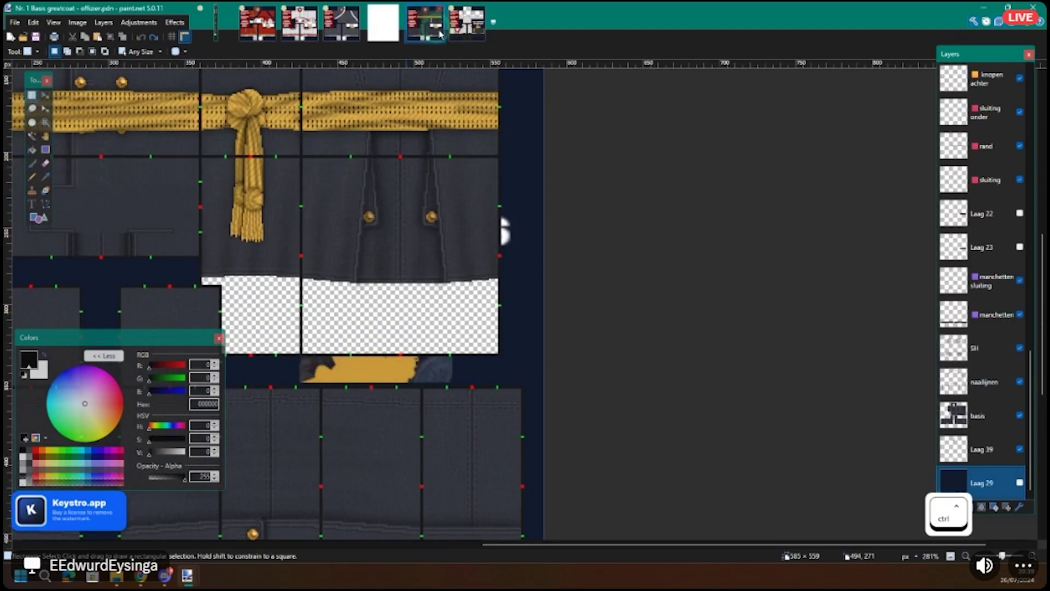
pyautogui.hotkey('ctrl', 'Tab')
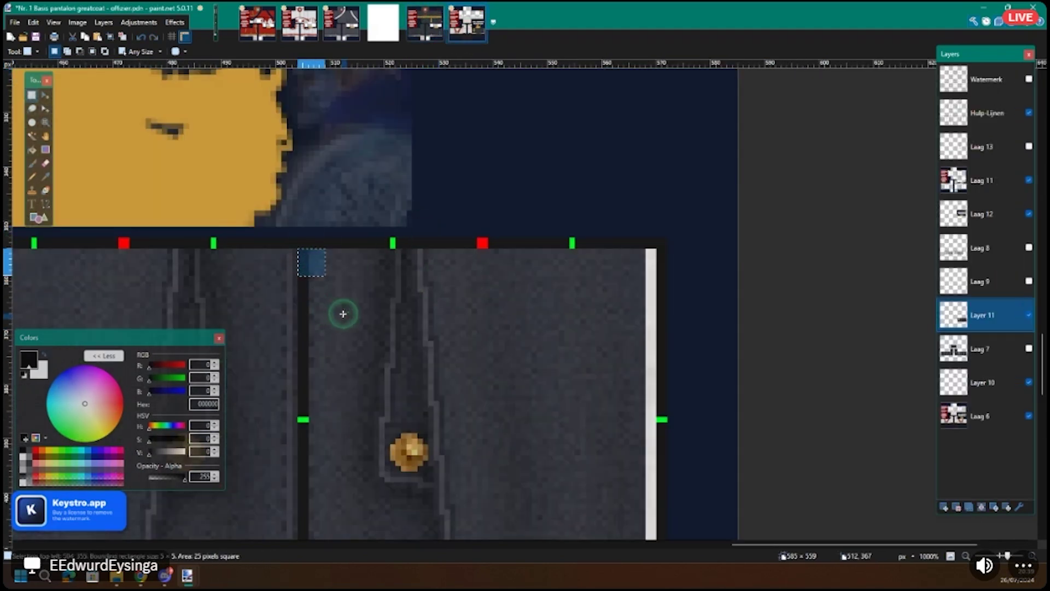
pyautogui.moveTo(300, 251); pyautogui.dragTo(511, 247)
pyautogui.scroll(-5, 481, 281)
pyautogui.scroll(-5, 502, 366)
pyautogui.scroll(3, 506, 219)
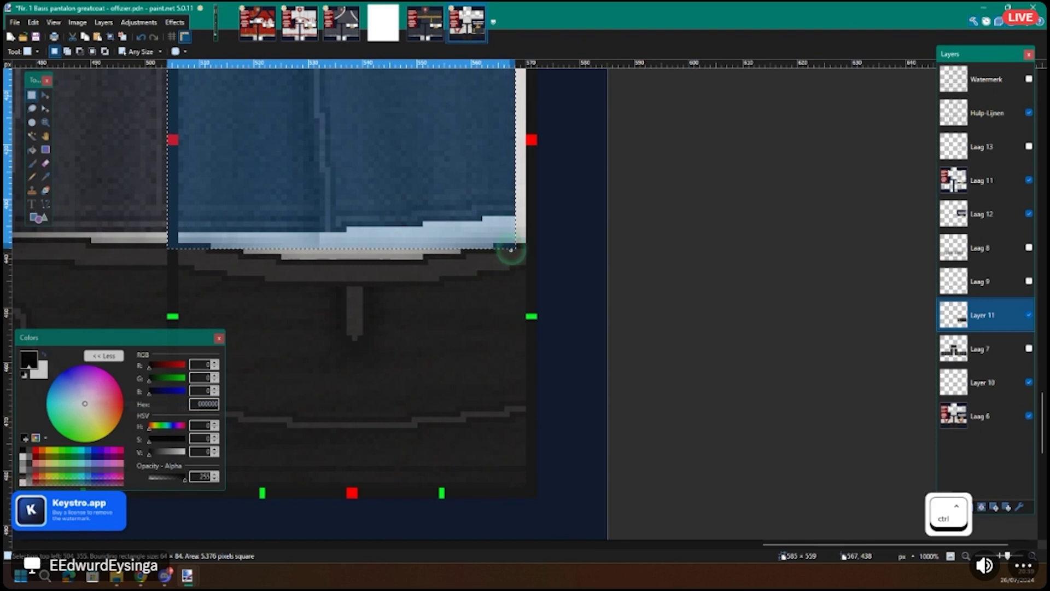
# Step: Move the selected skirt half onto the right leg's back panel and deselect it
pyautogui.keyDown('ctrl'); pyautogui.scroll(-3, 511, 250); pyautogui.keyUp('ctrl')
pyautogui.keyDown('ctrl'); pyautogui.scroll(-2, 511, 250); pyautogui.keyUp('ctrl')
pyautogui.press('m')
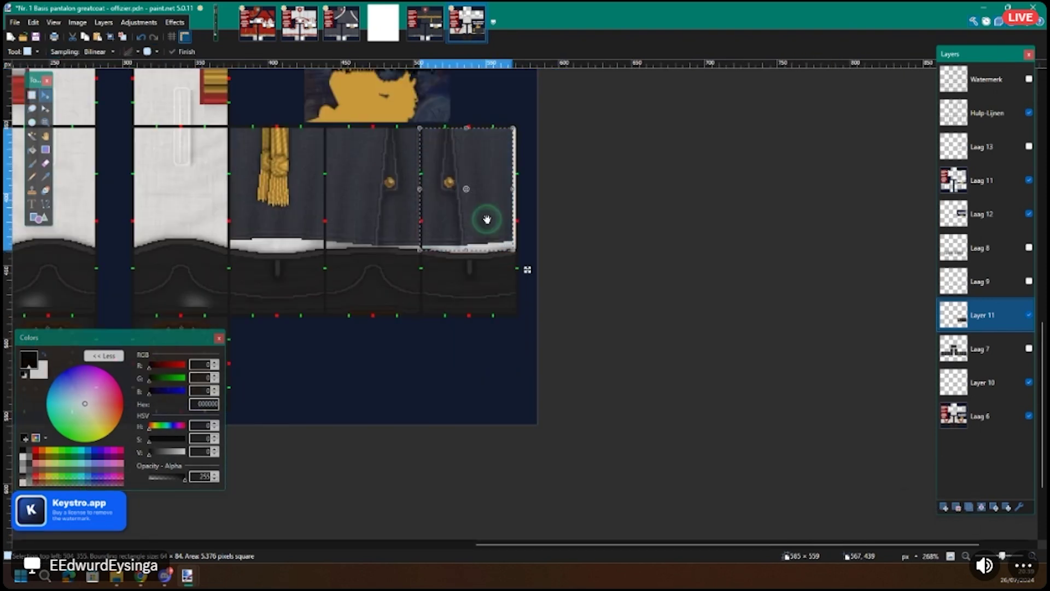
pyautogui.moveTo(466, 235)
pyautogui.mouseDown()
pyautogui.moveTo(434, 286)
pyautogui.moveTo(392, 241)
pyautogui.moveTo(408, 209)
pyautogui.moveTo(463, 221)
pyautogui.mouseUp()
pyautogui.keyDown('shift'); pyautogui.hscroll(-6, 434, 286); pyautogui.keyUp('shift')
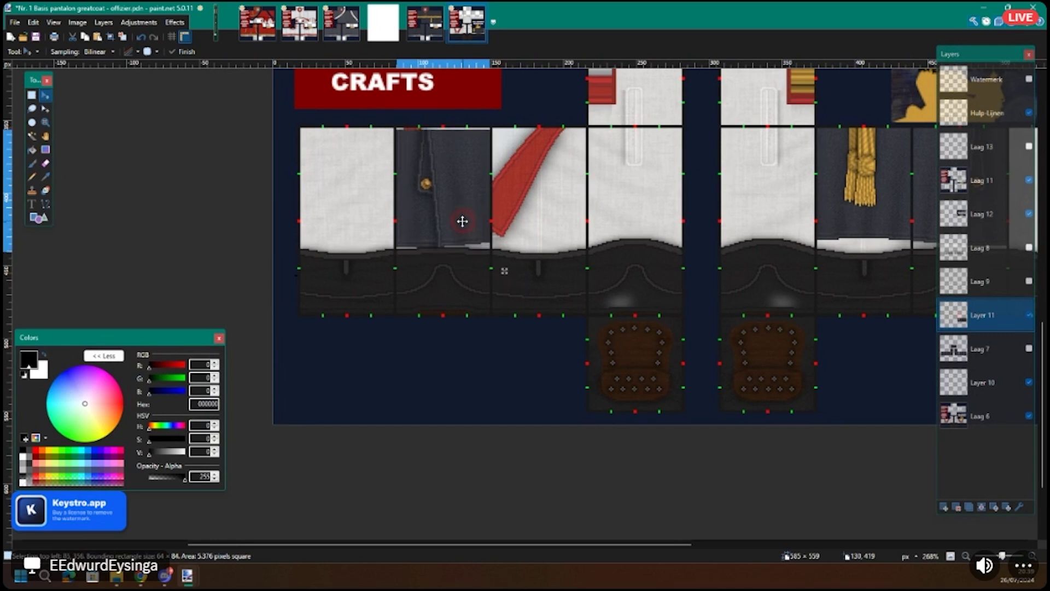
pyautogui.keyDown('shift'); pyautogui.hscroll(5, 462, 218); pyautogui.keyUp('shift')
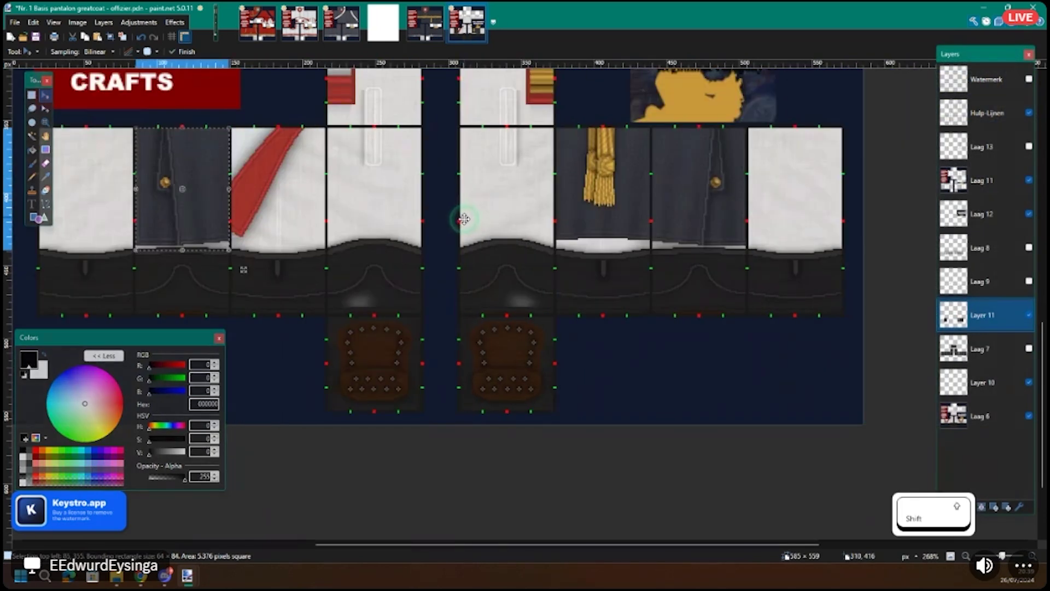
pyautogui.click(579, 185)
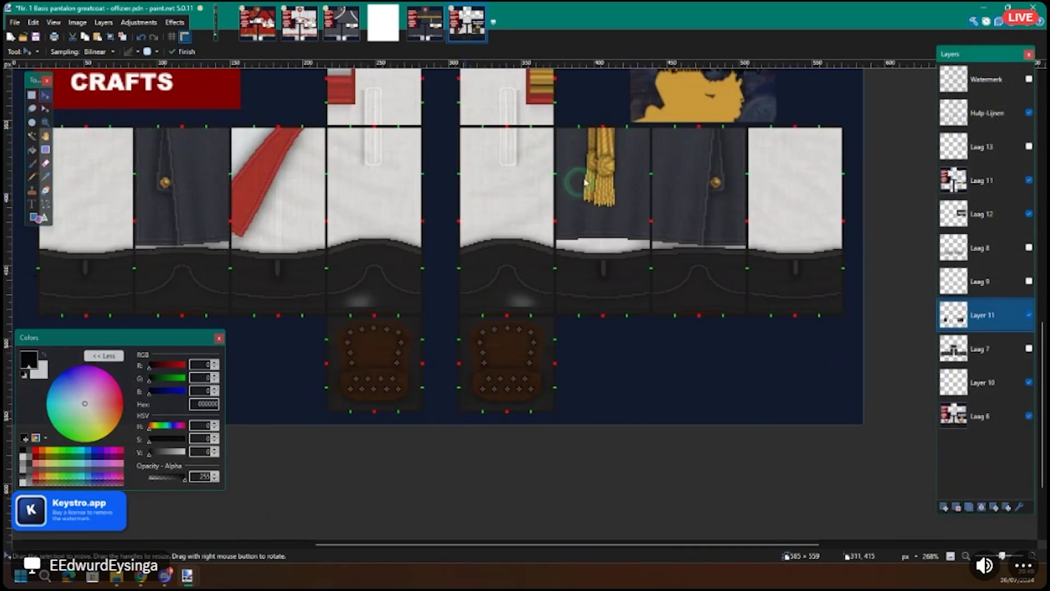
# Step: Show the Laag 7 layer again and check how the skirt pieces join across the leg panels
pyautogui.click(1029, 349)
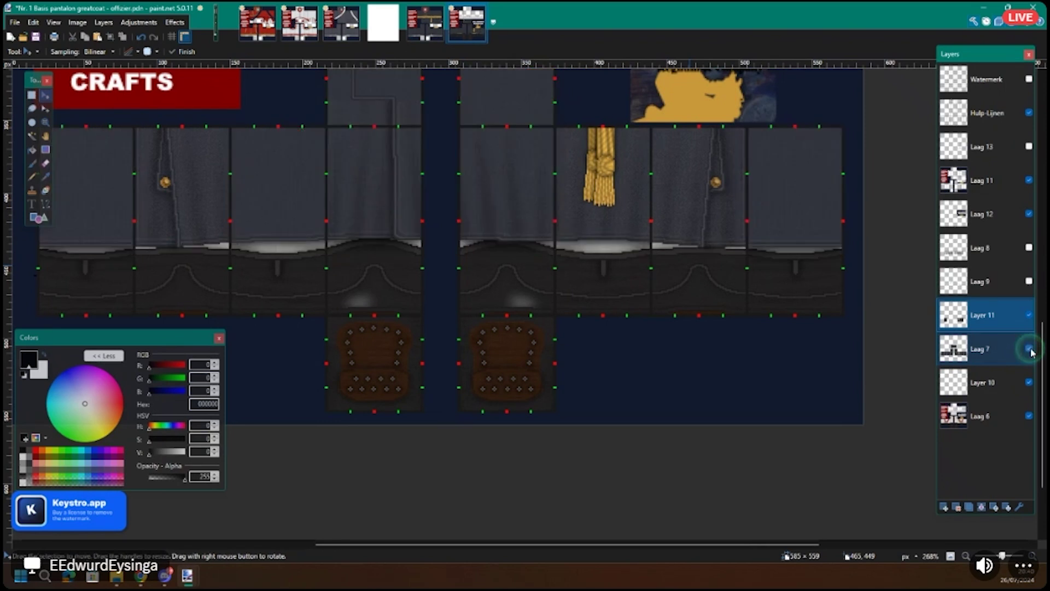
pyautogui.scroll(3, 555, 335)
pyautogui.hscroll(1, 382, 305)
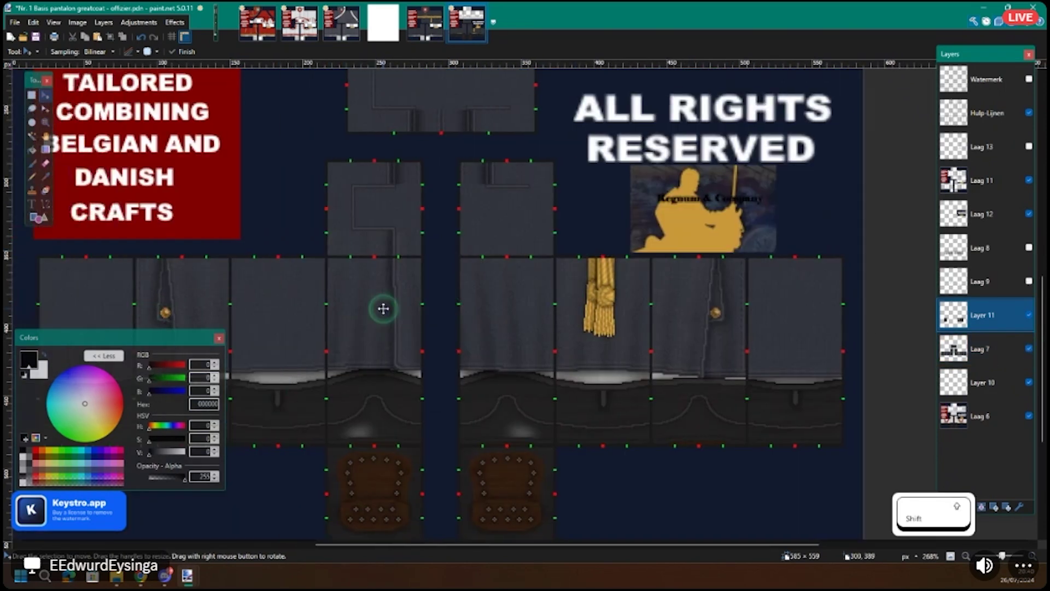
pyautogui.hscroll(-2, 383, 305)
pyautogui.hscroll(3, 383, 308)
pyautogui.scroll(2, 383, 308)
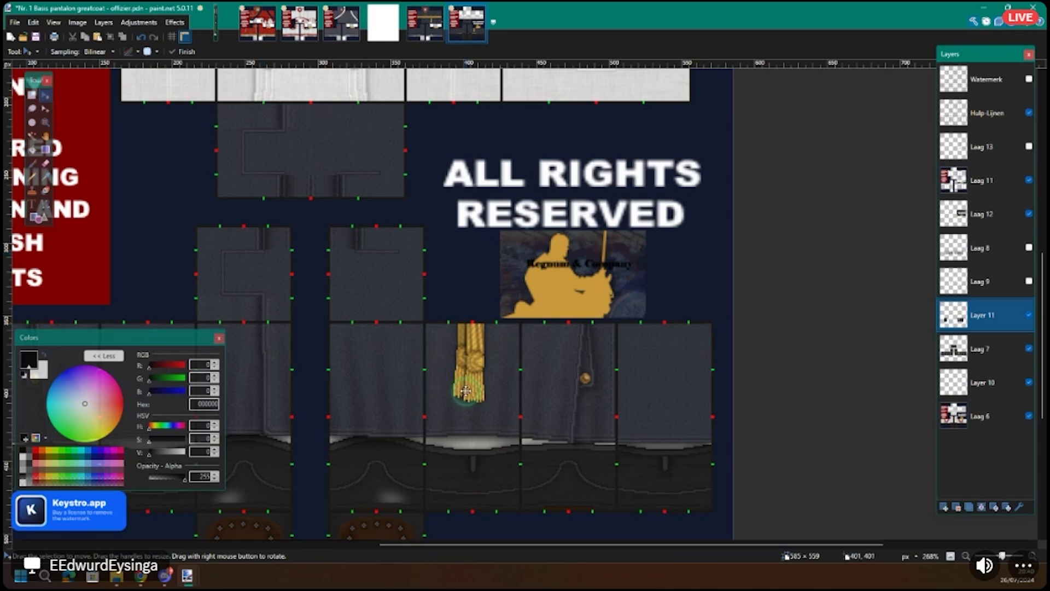
# Step: Switch to the Commander-in-chief.pdn shirt template, comparing it briefly with the Nr. 1 Basis template
pyautogui.hscroll(-1, 465, 391)
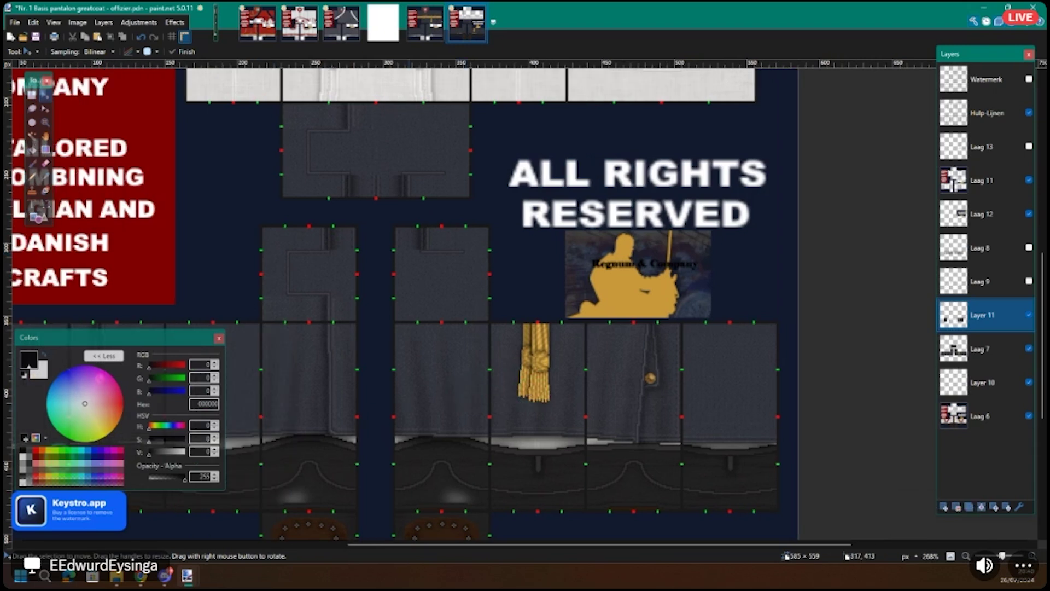
pyautogui.hotkey('shift', 'Return')
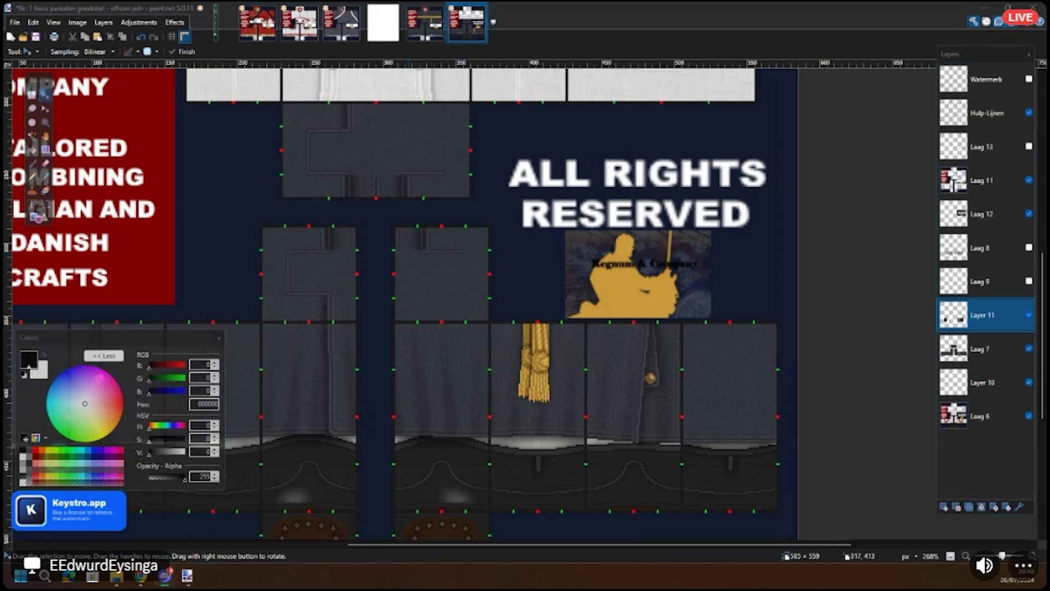
pyautogui.keyDown('ctrl'); pyautogui.scroll(-2, 406, 300); pyautogui.keyUp('ctrl')
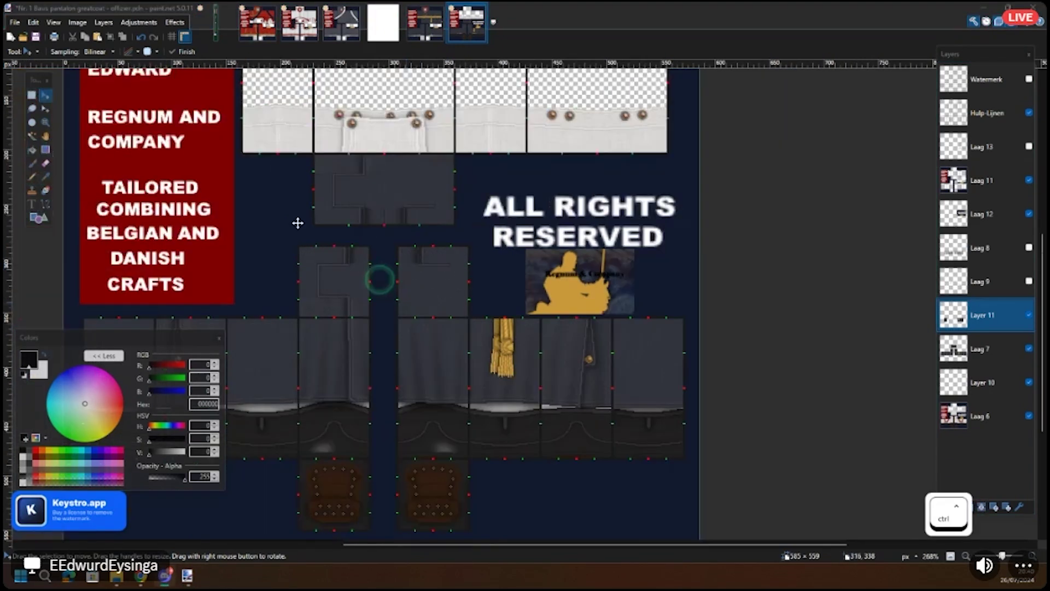
pyautogui.click(242, 16)
pyautogui.keyDown('ctrl'); pyautogui.scroll(2, 378, 327); pyautogui.keyUp('ctrl')
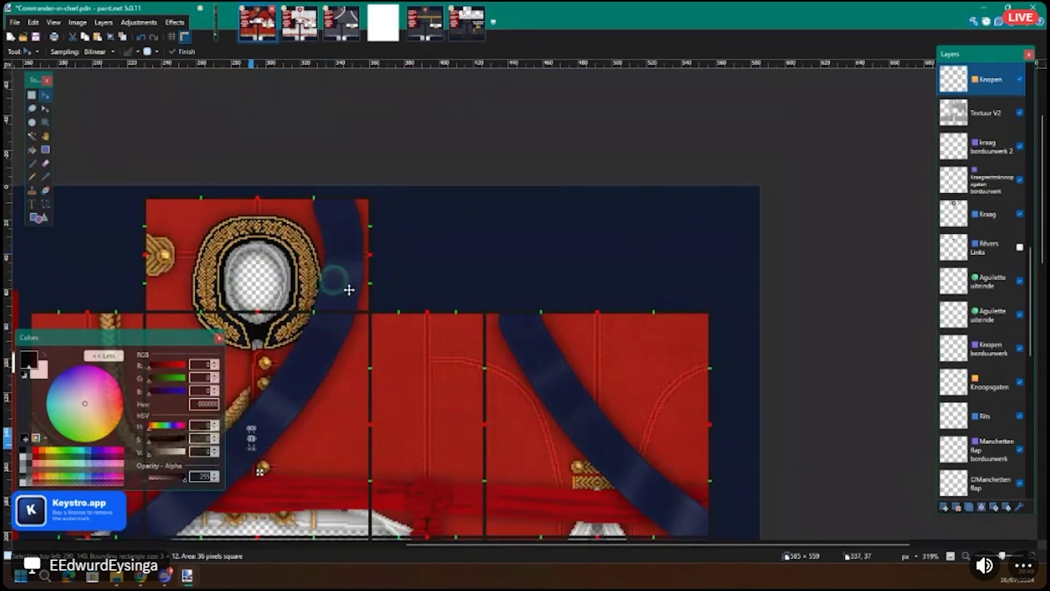
pyautogui.scroll(-3, 183, 310)
pyautogui.scroll(-2, 651, 432)
pyautogui.scroll(2, 476, 377)
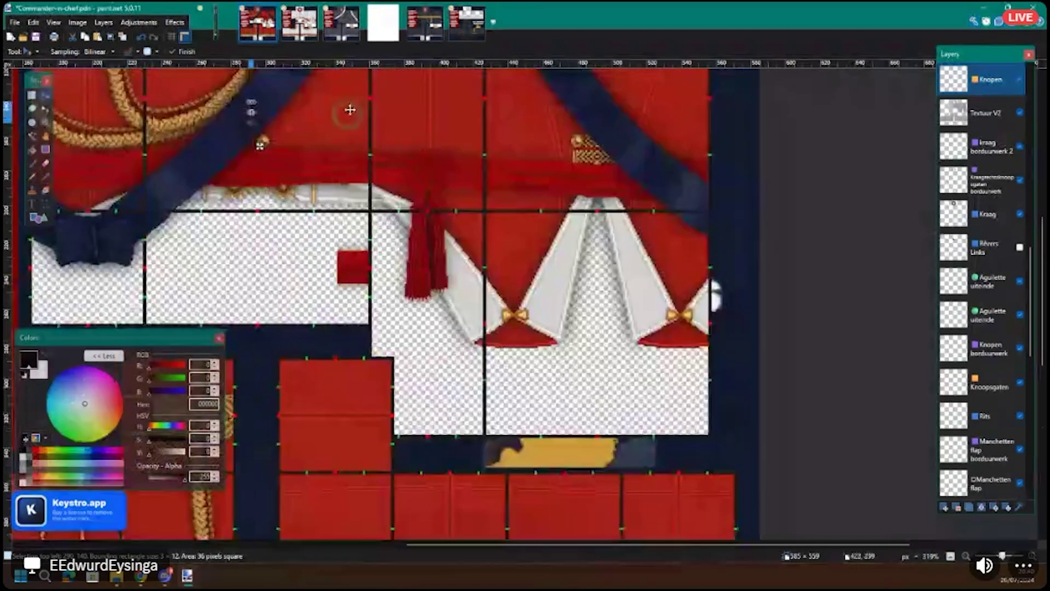
pyautogui.click(299, 31)
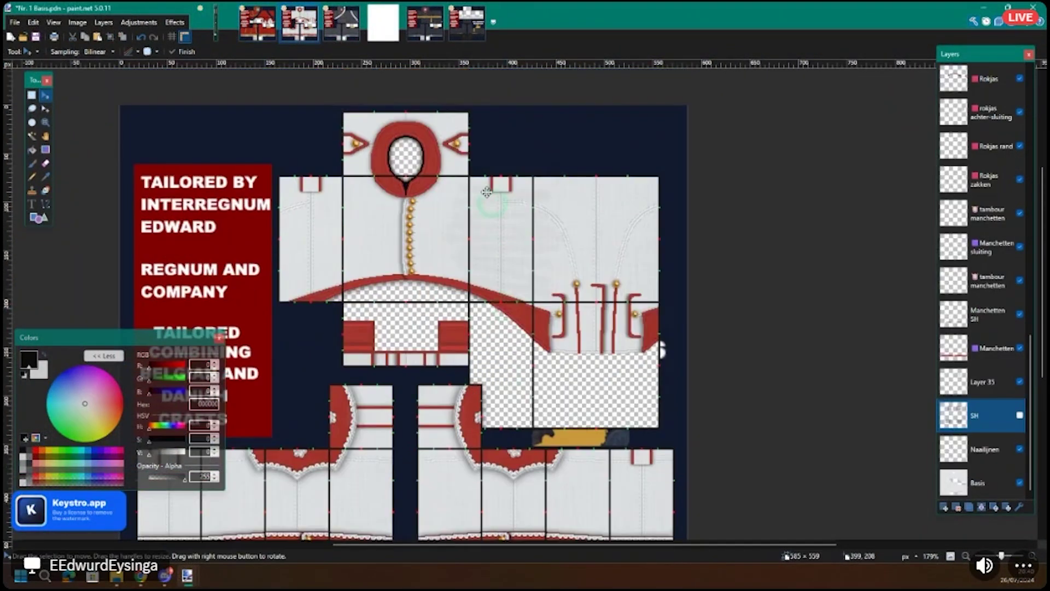
pyautogui.click(257, 27)
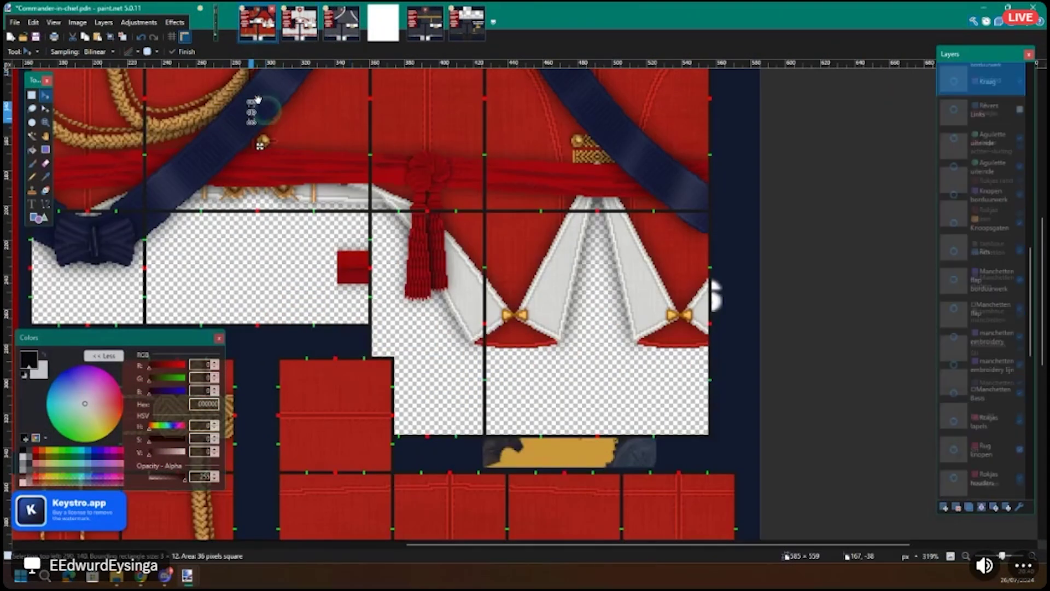
# Step: Show the Overlay layer and examine how its colour strips on the torso's underside panel meet the side and front panels
pyautogui.keyDown('ctrl'); pyautogui.scroll(-2, 353, 208); pyautogui.keyUp('ctrl')
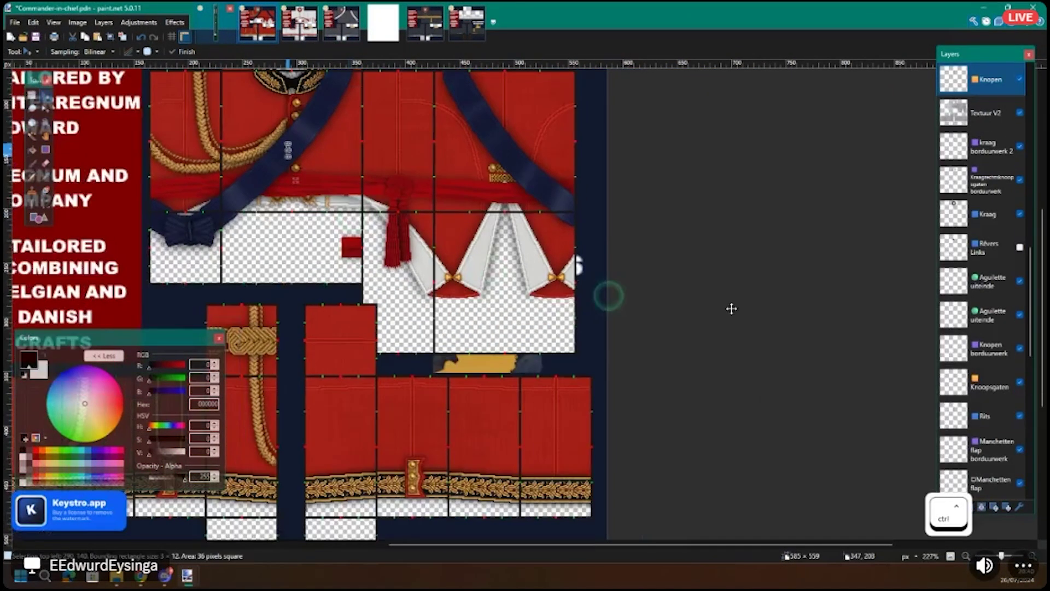
pyautogui.scroll(5, 997, 383)
pyautogui.click(1020, 248)
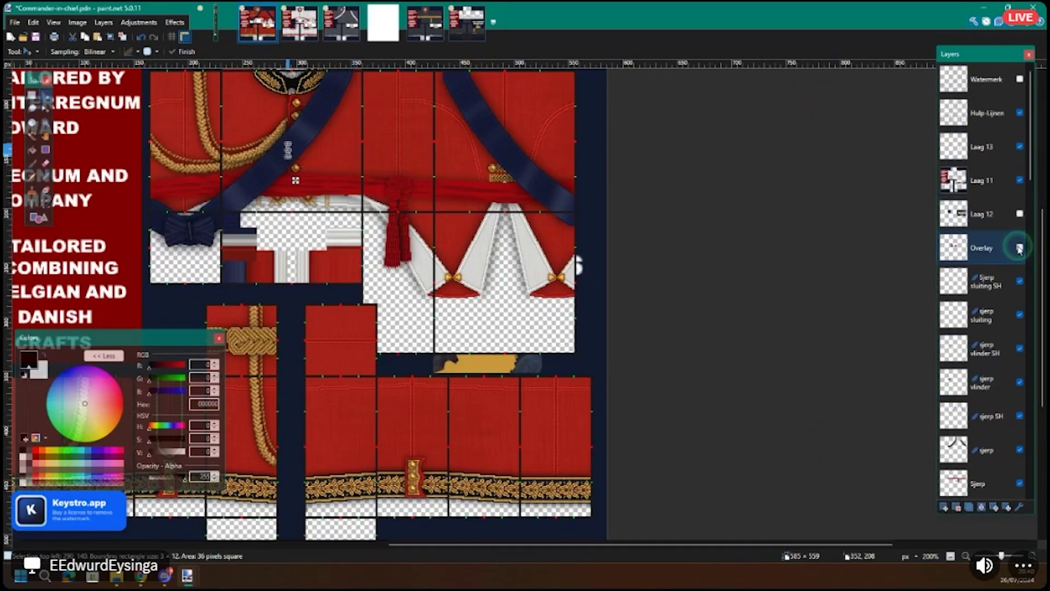
pyautogui.keyDown('ctrl'); pyautogui.scroll(1, 491, 238); pyautogui.keyUp('ctrl')
pyautogui.scroll(-3, 492, 239)
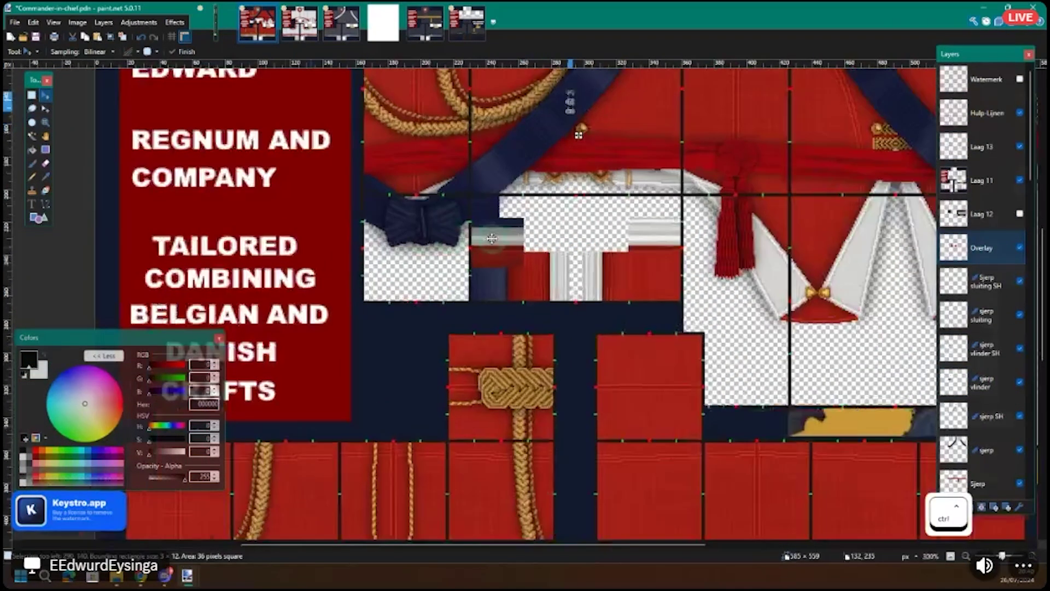
pyautogui.keyDown('ctrl'); pyautogui.scroll(2, 491, 238); pyautogui.keyUp('ctrl')
pyautogui.hscroll(3, 491, 238)
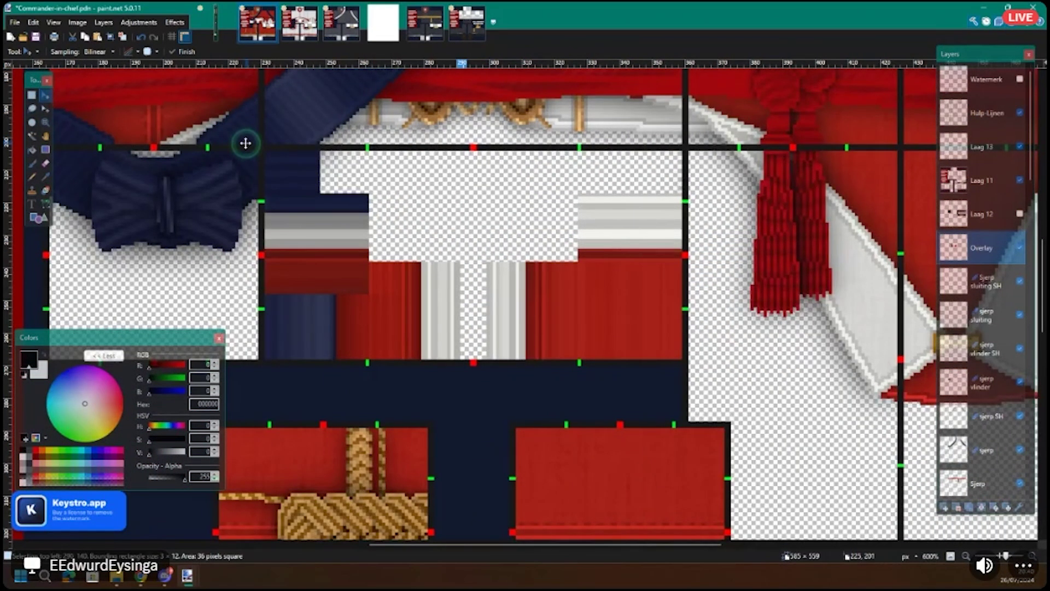
pyautogui.hscroll(-2, 294, 182)
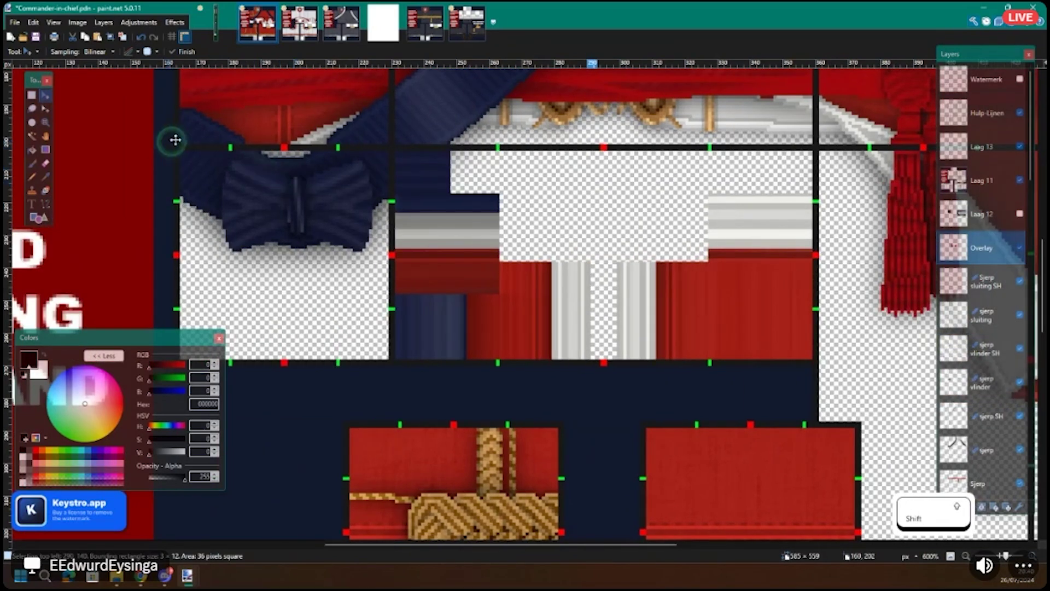
pyautogui.hscroll(6, 447, 143)
# Step: Deselect everything and flatten the image into a single layer for copying the torso's edge colours
pyautogui.hotkey('alt', 'pageup')
pyautogui.hotkey('alt', 'pageup')
pyautogui.hotkey('alt', 'pageup')
pyautogui.hotkey('ctrl', 'd')
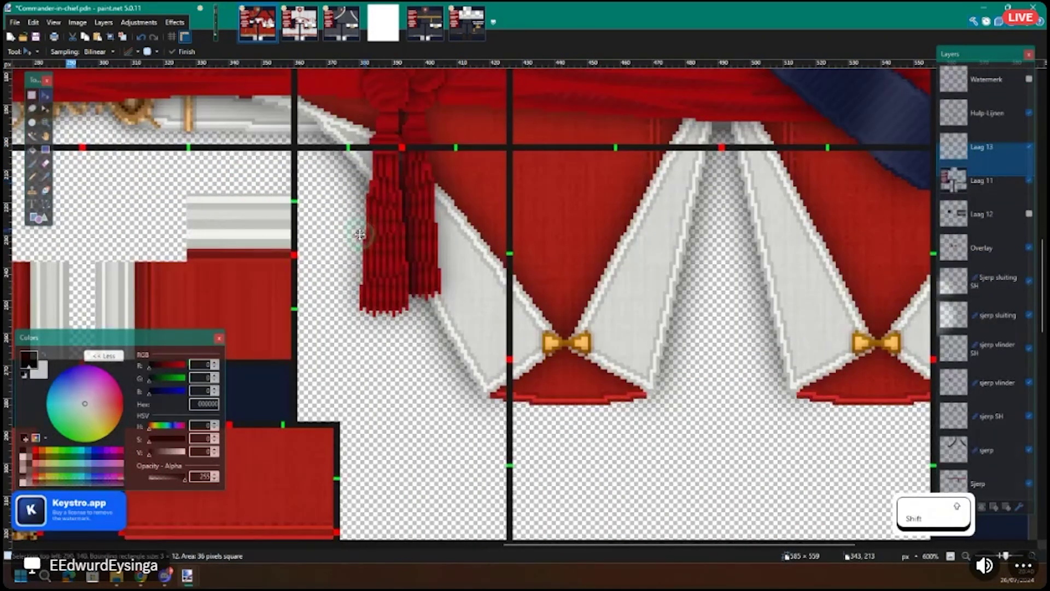
pyautogui.hotkey('ctrl', 'shift', 'f')
pyautogui.hscroll(2, 360, 236)
pyautogui.hscroll(-2, 339, 243)
pyautogui.scroll(2, 231, 210)
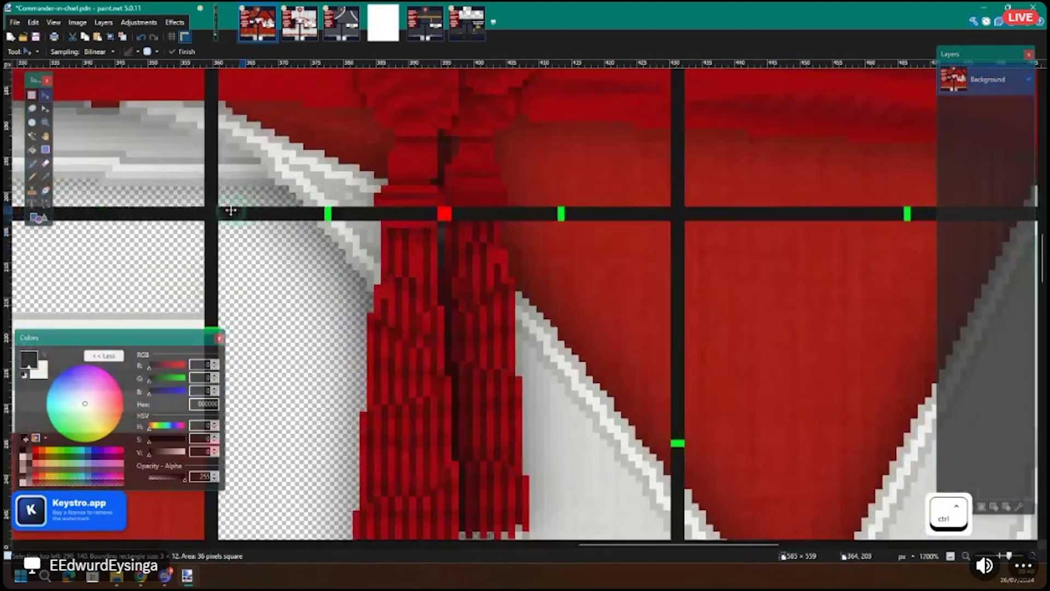
# Step: Select the pixel row, 64 × 1 px, just above the guide line on the torso's tassel side panel and copy it
pyautogui.scroll(1, 230, 210)
pyautogui.press('s')
pyautogui.moveTo(219, 214); pyautogui.dragTo(504, 205)
pyautogui.hscroll(3, 493, 212)
pyautogui.scroll(-2, 504, 205)
pyautogui.hotkey('ctrl', 'c')
# Step: Undo the selection and flattening, and paste the copied pixel row onto a new layer above Overlay
pyautogui.hotkey('ctrl', 'z')
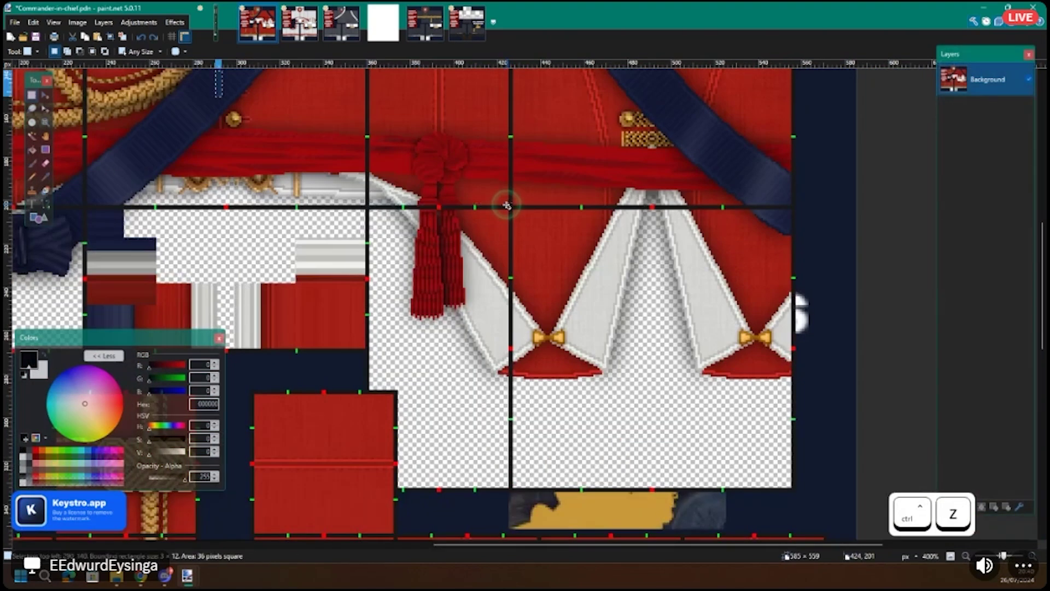
pyautogui.hotkey('ctrl', 'z')
pyautogui.scroll(10, 985, 361)
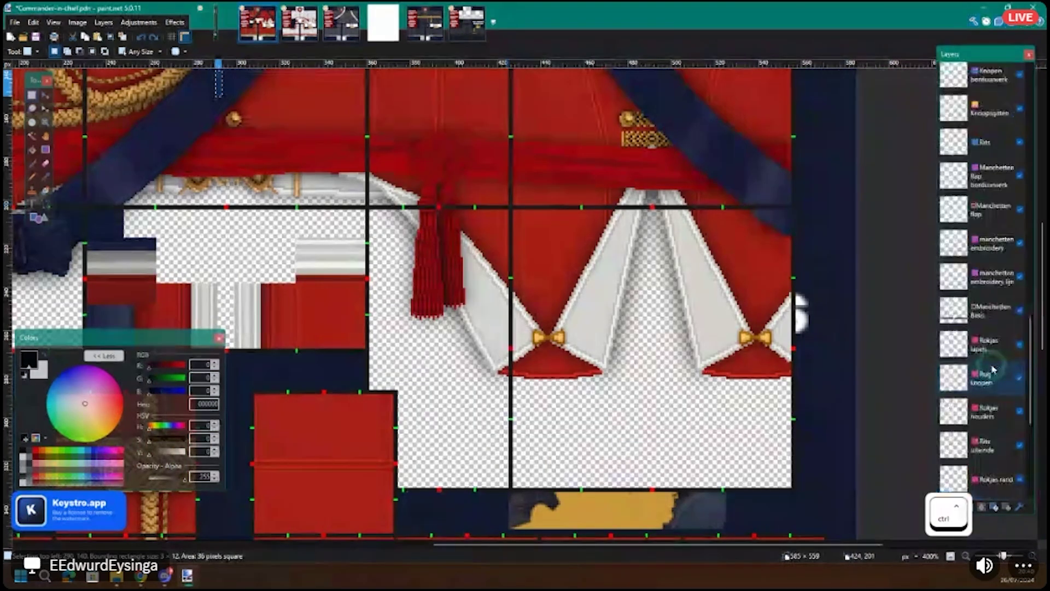
pyautogui.click(983, 243)
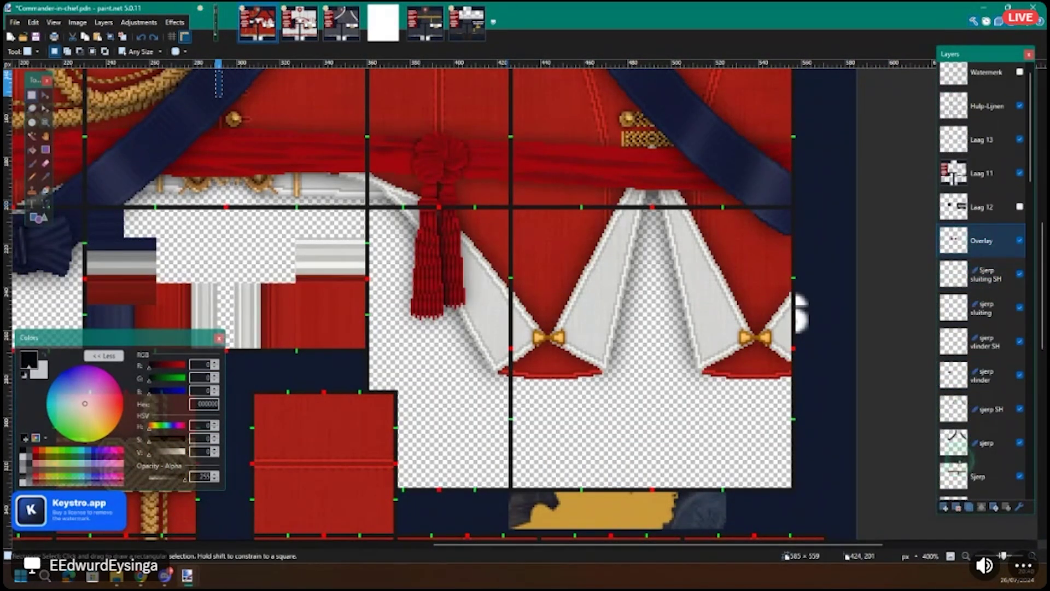
pyautogui.hotkey('ctrl', 'shift', 'n')
pyautogui.hotkey('ctrl', 'v')
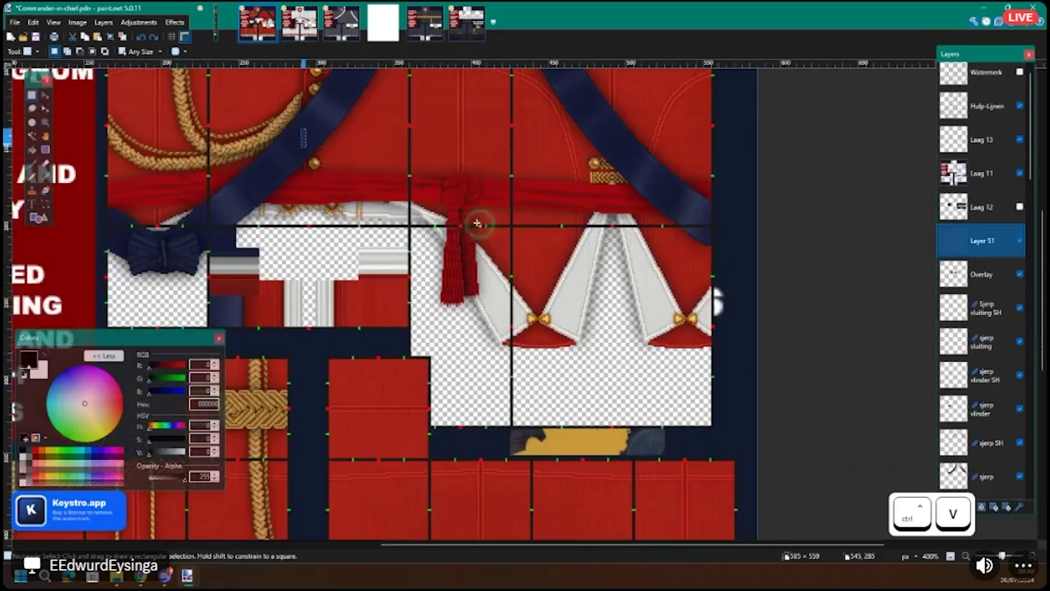
# Step: Reselect the pasted pixel row on the new layer as a 65 × 1 px strip across the tassel side panel
pyautogui.scroll(3, 470, 227)
pyautogui.press('s')
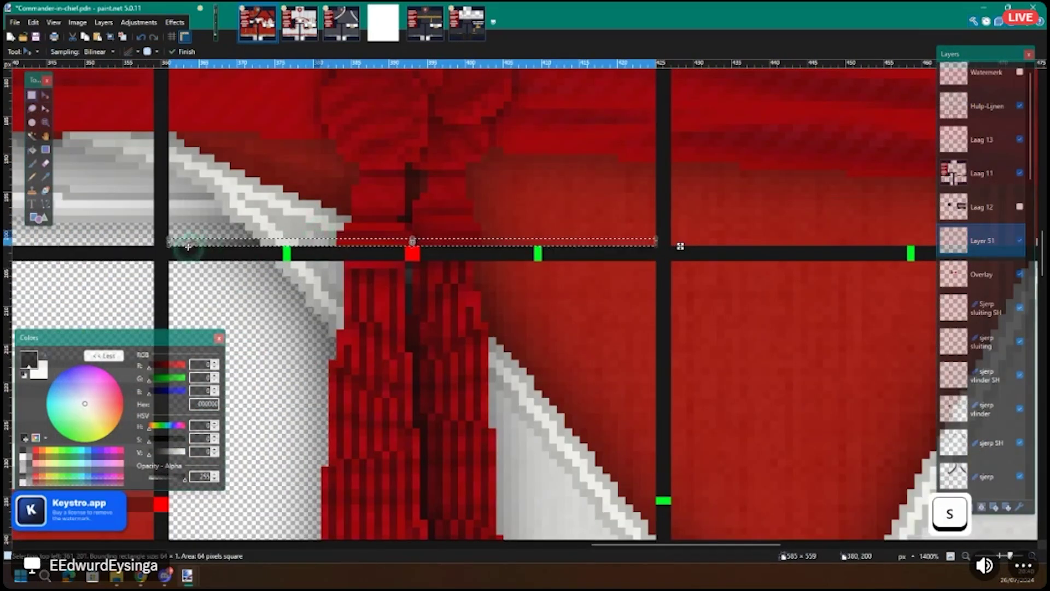
pyautogui.moveTo(169, 241); pyautogui.dragTo(695, 245)
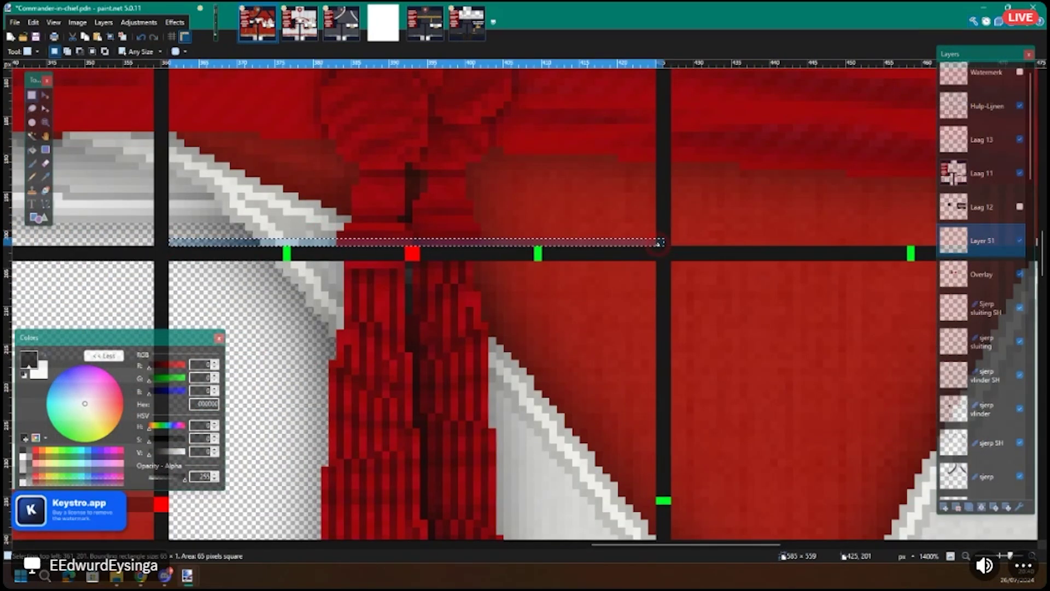
pyautogui.scroll(-2, 659, 261)
pyautogui.hscroll(-3, 659, 262)
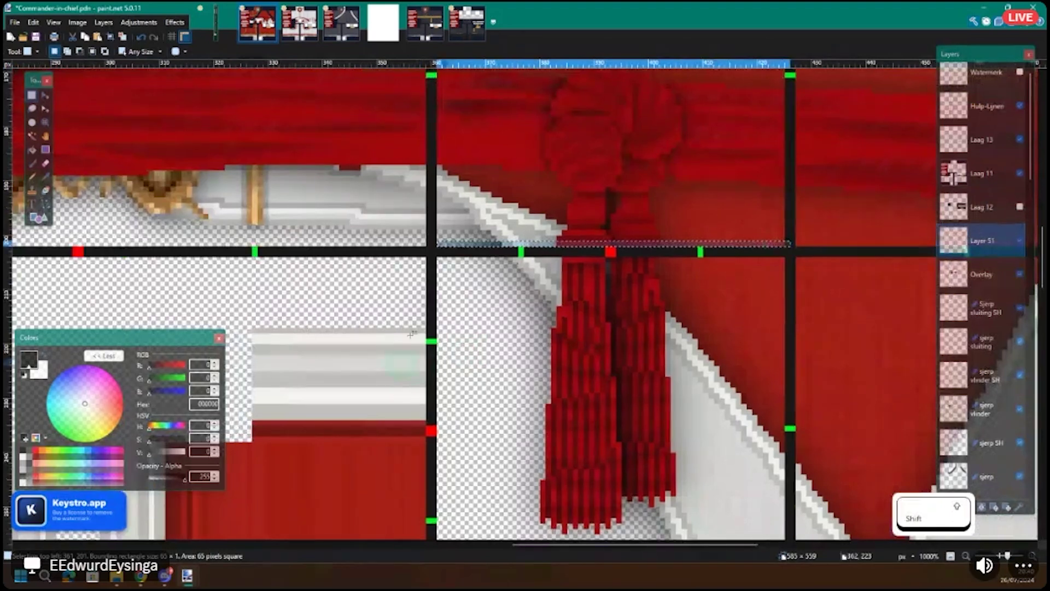
pyautogui.hscroll(3, 449, 341)
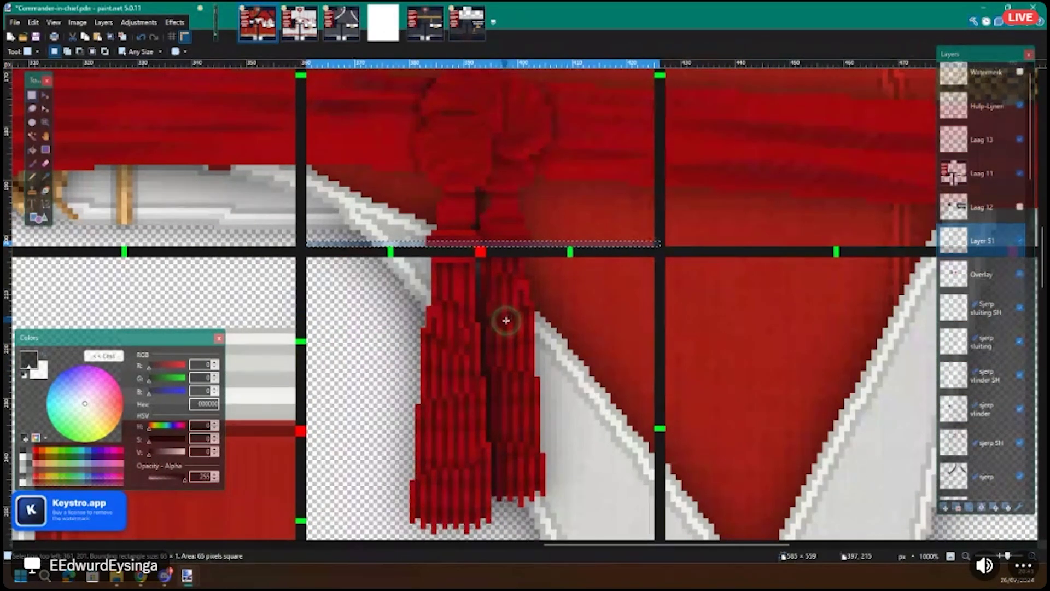
# Step: Rotate the selected strip clockwise until nearly vertical and move it to the underside panel's edge beside the tassel panel
pyautogui.press('m')
pyautogui.moveTo(670, 243); pyautogui.dragTo(487, 336)
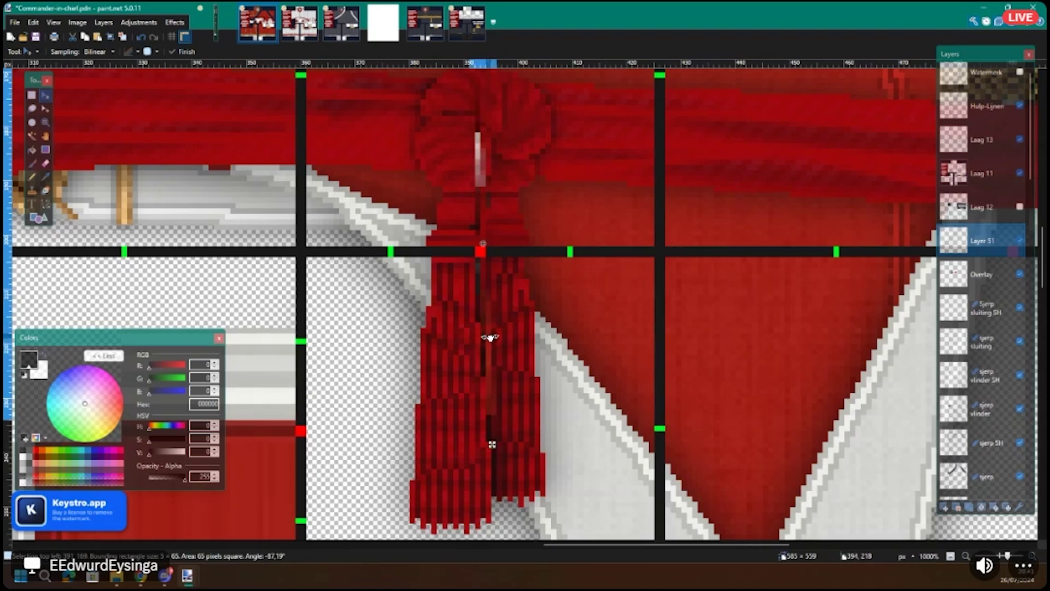
pyautogui.press('ctrl')
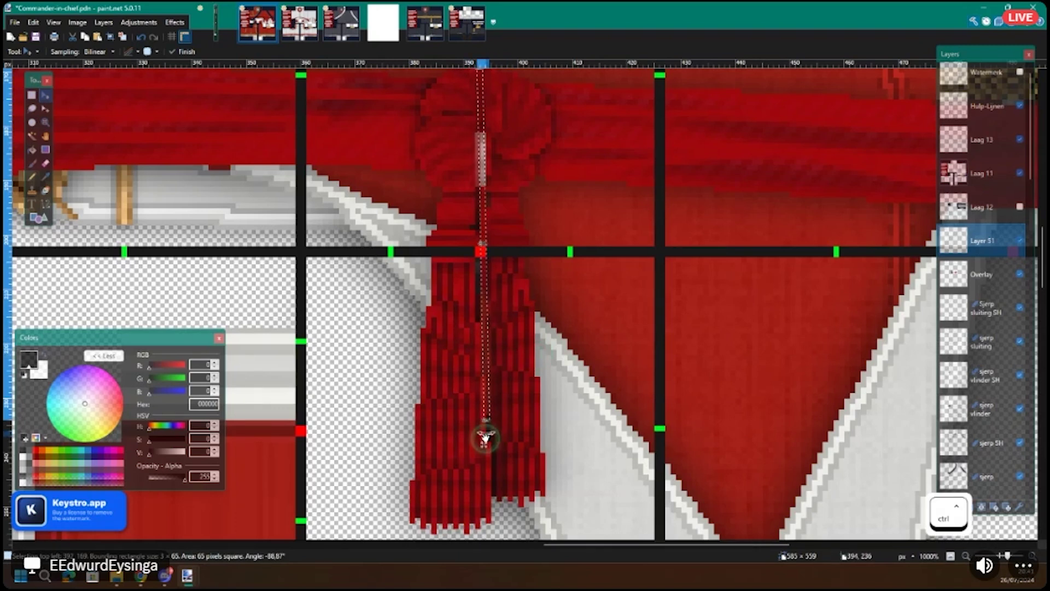
pyautogui.scroll(3, 485, 438)
pyautogui.moveTo(480, 432); pyautogui.dragTo(506, 376)
pyautogui.scroll(-5, 476, 429)
pyautogui.scroll(-2, 474, 429)
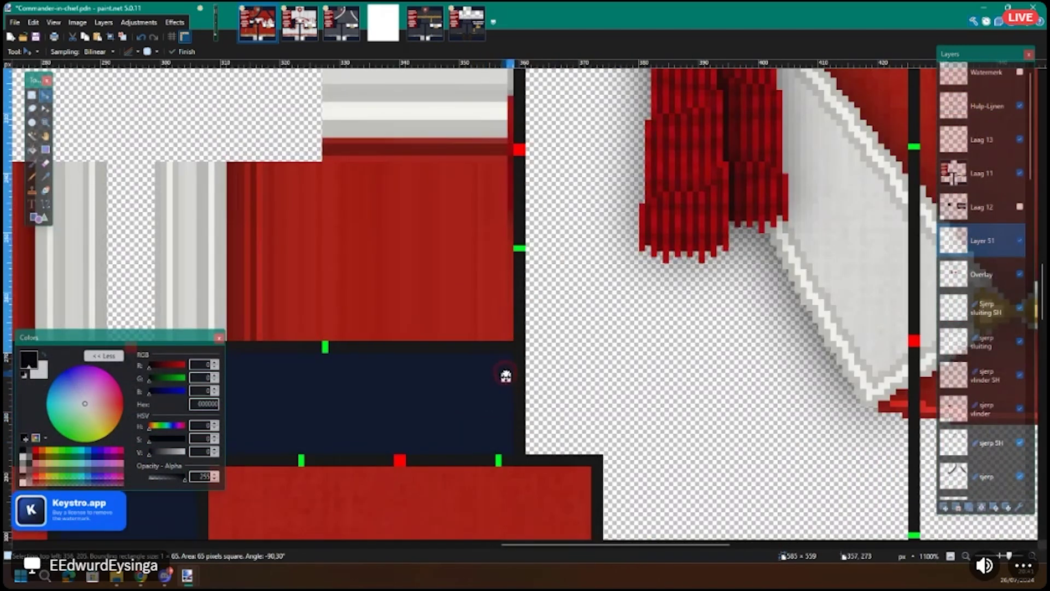
# Step: Straighten the strip to an angle of exactly -90° along the underside panel's outer edge
pyautogui.scroll(-3, 485, 382)
pyautogui.scroll(4, 485, 387)
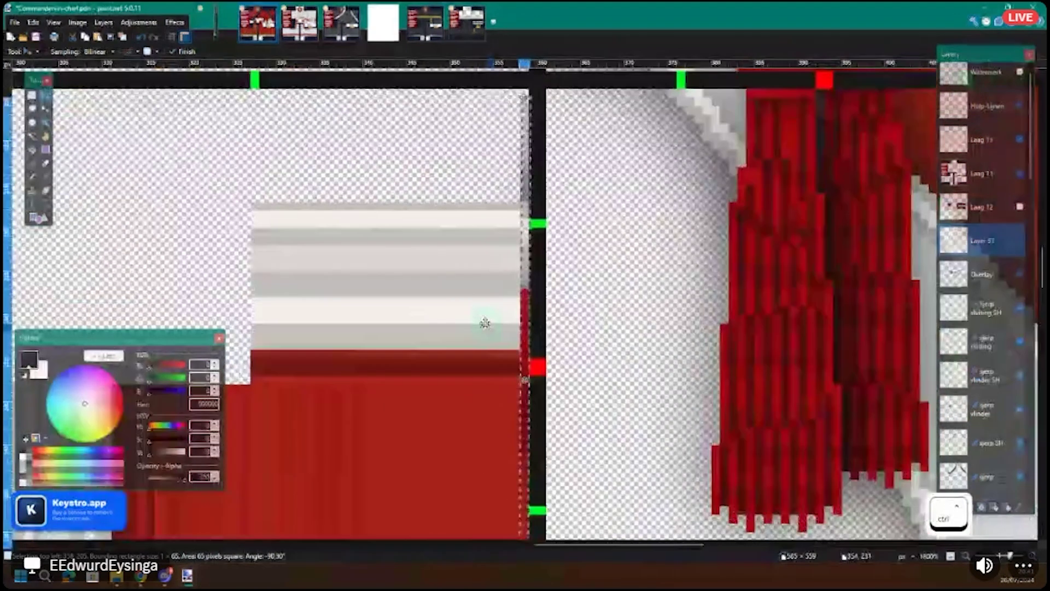
pyautogui.scroll(-3, 487, 325)
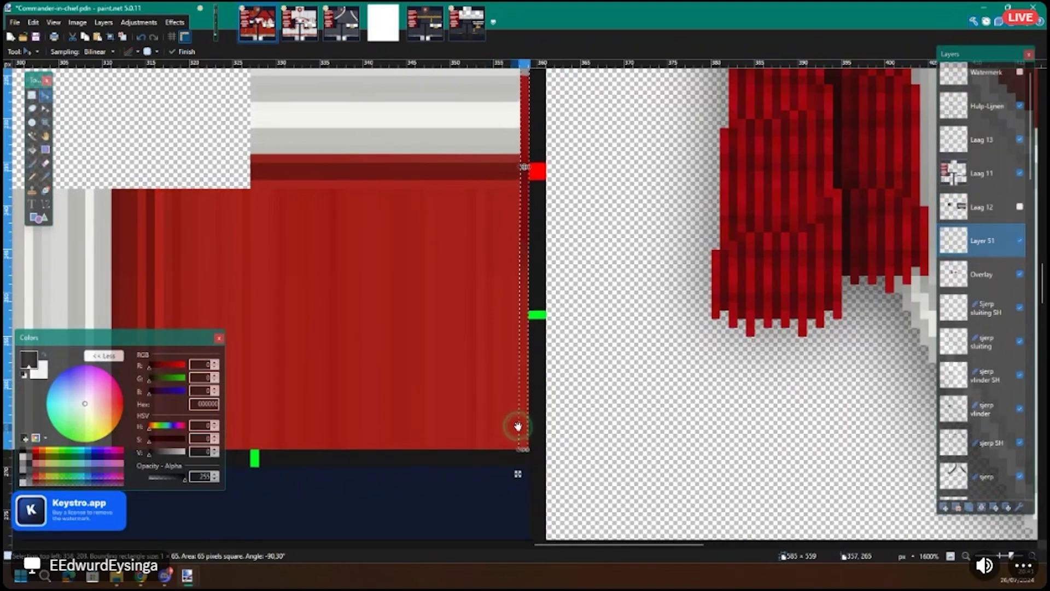
pyautogui.scroll(3, 526, 475)
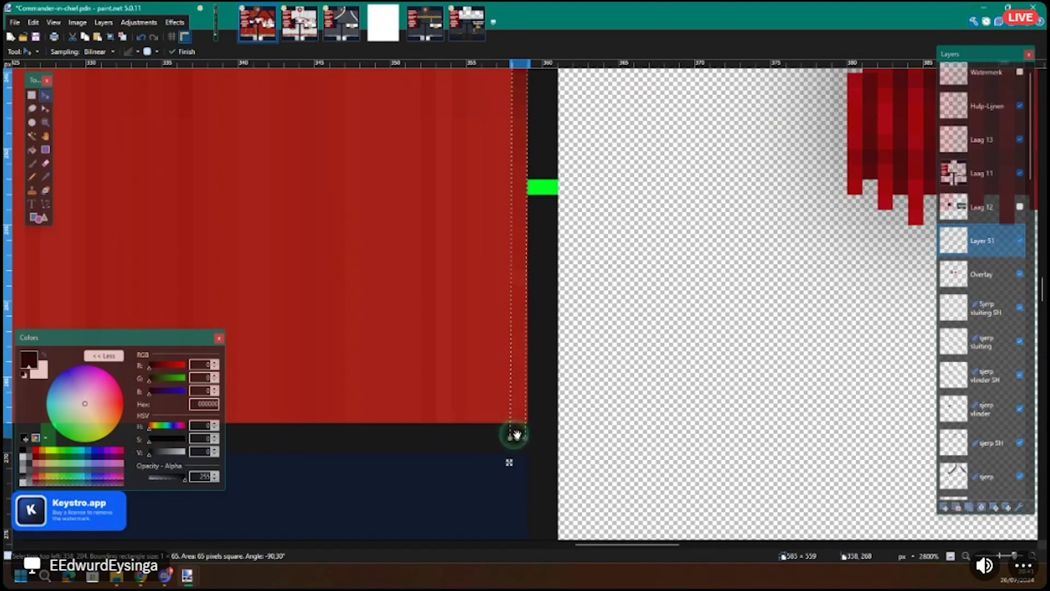
pyautogui.scroll(2, 513, 450)
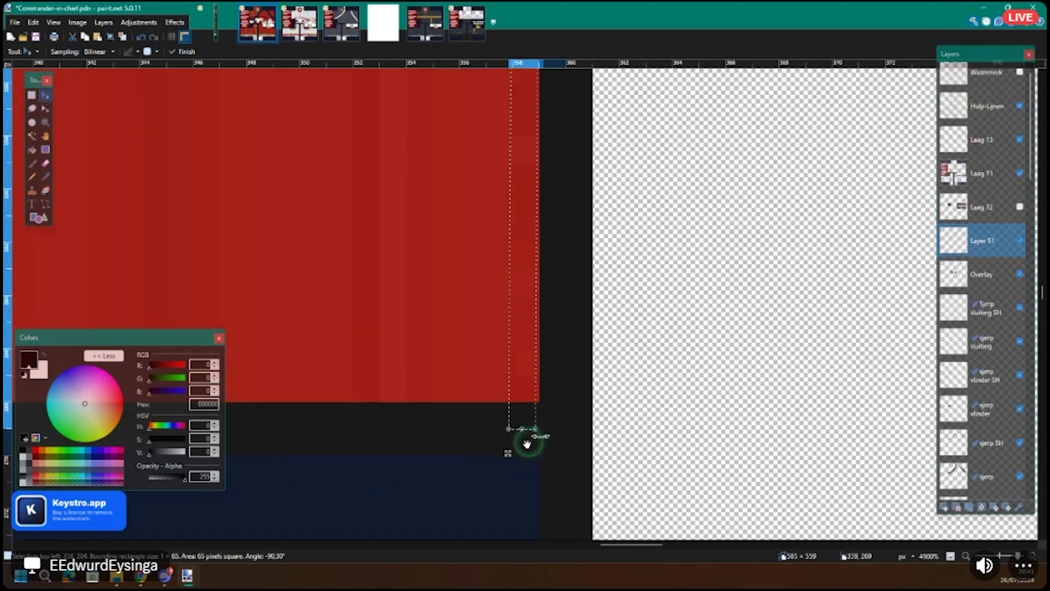
pyautogui.scroll(3, 530, 401)
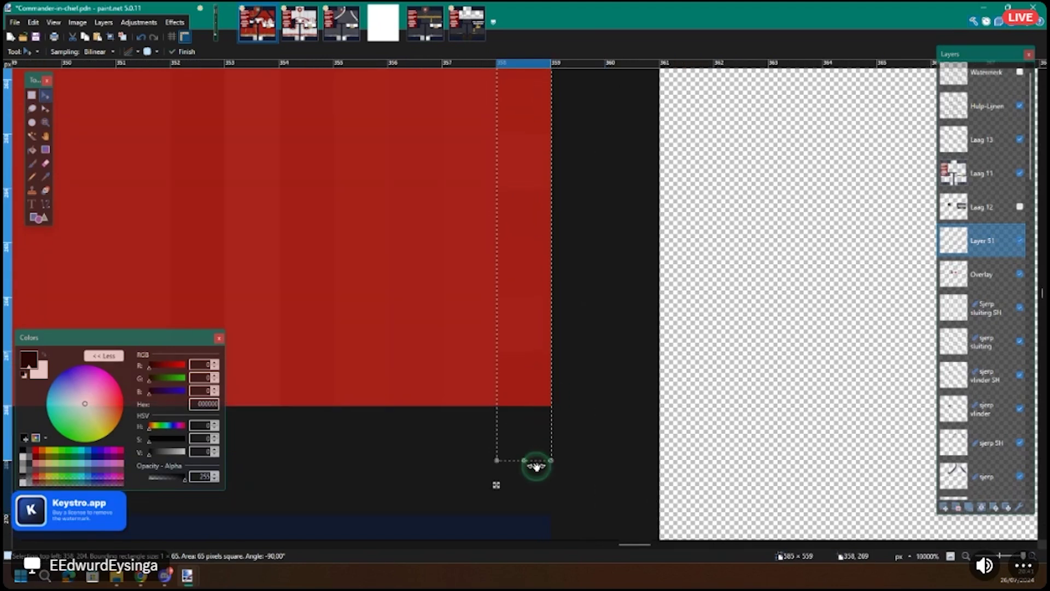
pyautogui.scroll(-3, 536, 466)
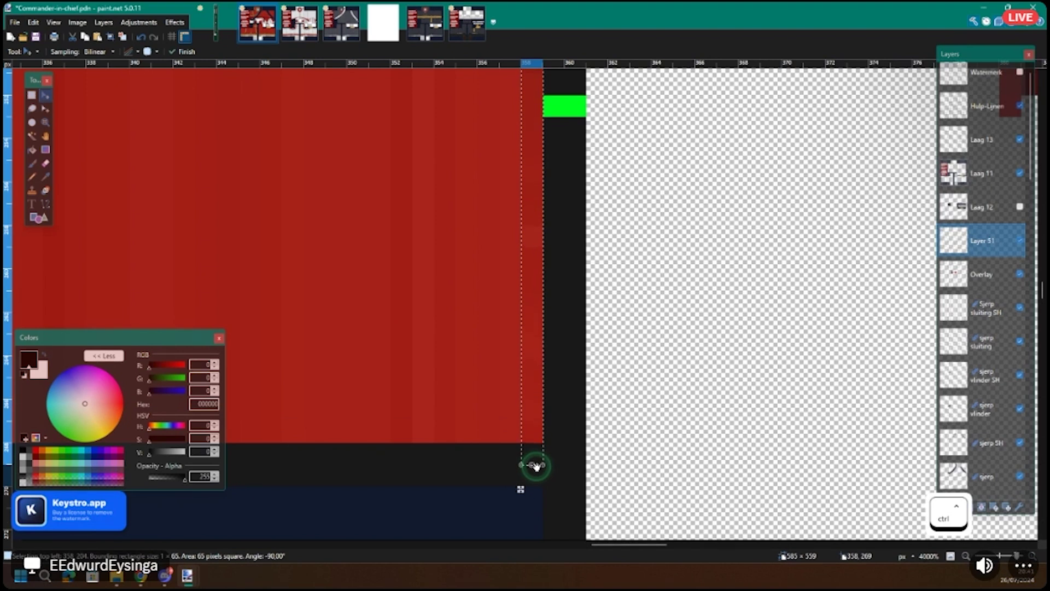
# Step: Stretch the strip across the outer quarter of the underside panel, deselect it and check how it matches the tassel side panel
pyautogui.scroll(-5, 536, 465)
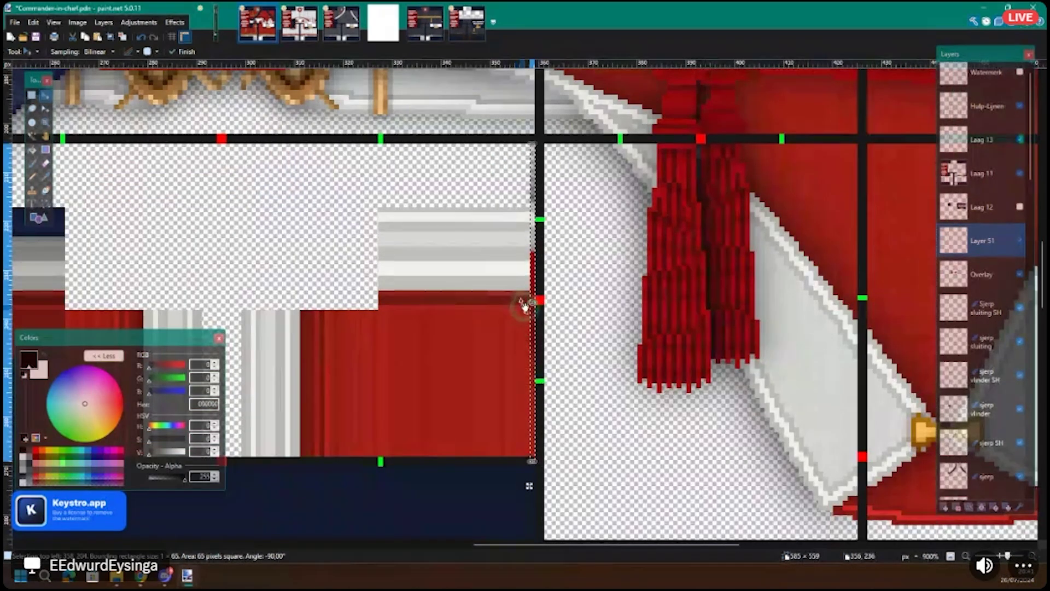
pyautogui.moveTo(524, 306); pyautogui.dragTo(376, 311)
pyautogui.hotkey('ctrl', 'd')
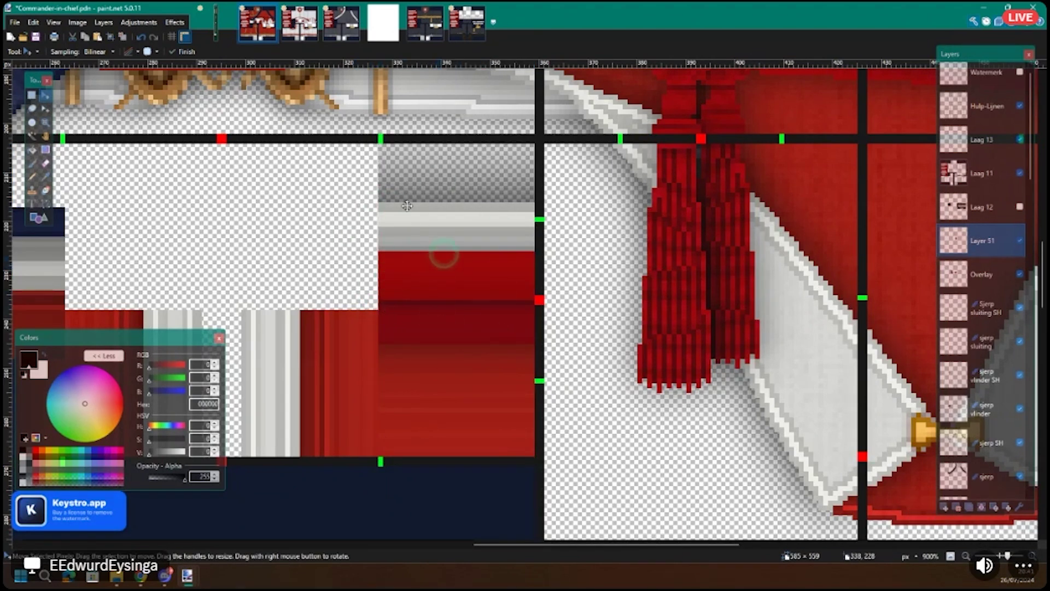
pyautogui.scroll(-4, 451, 310)
pyautogui.hscroll(3, 604, 259)
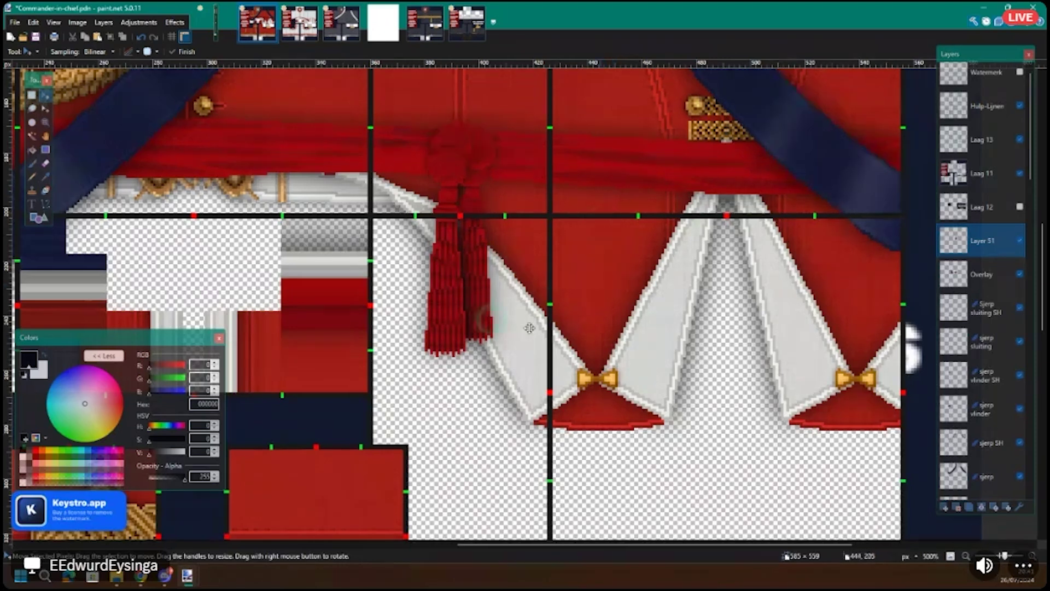
pyautogui.scroll(-4, 525, 331)
pyautogui.press('ctrl')
pyautogui.moveTo(187, 578)
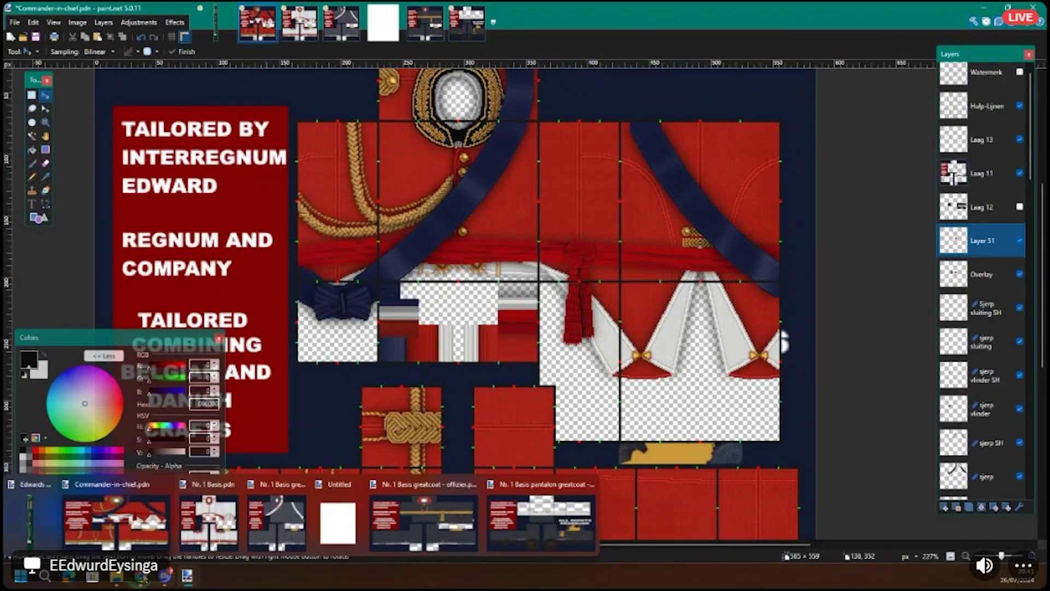
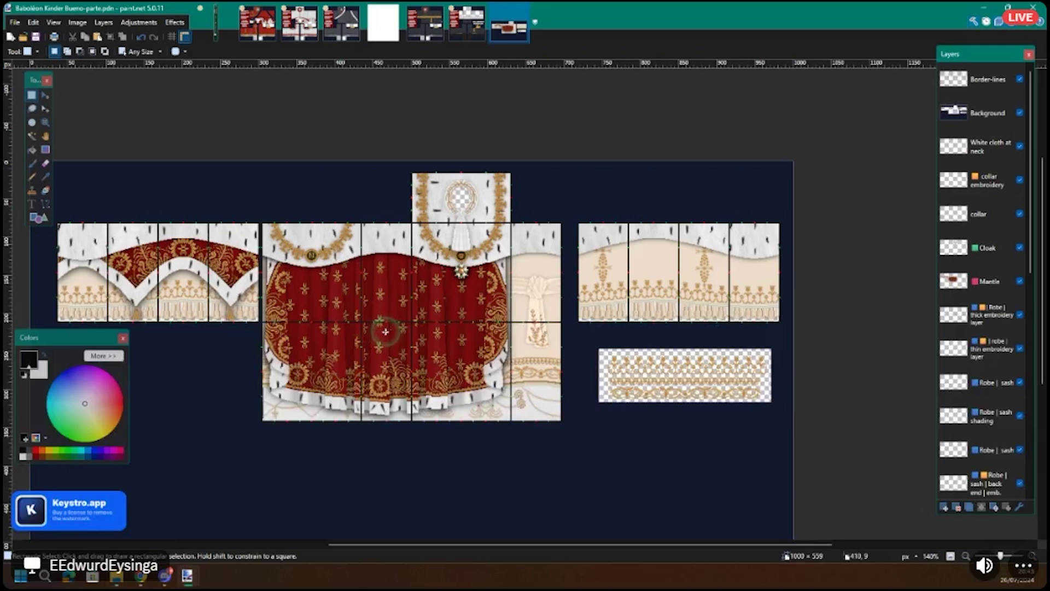
# Step: Open the Baboléon Kinder Bueno-parte MANTLE and CLOAK files from the NAPOLEON CORONATION folder
pyautogui.hotkey('alt', 'Tab')
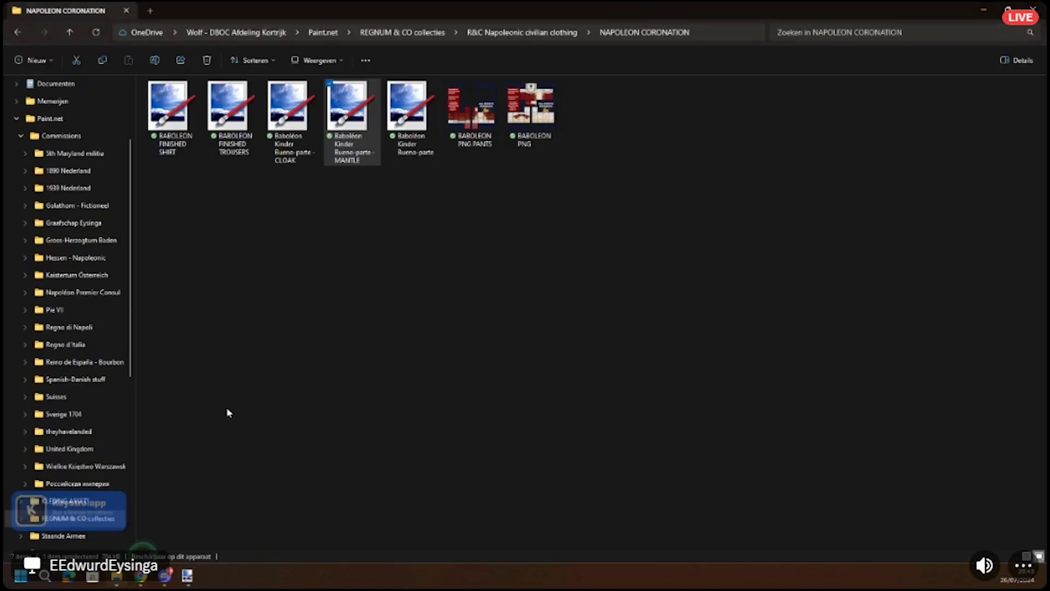
pyautogui.click(220, 180)
pyautogui.doubleClick(288, 144)
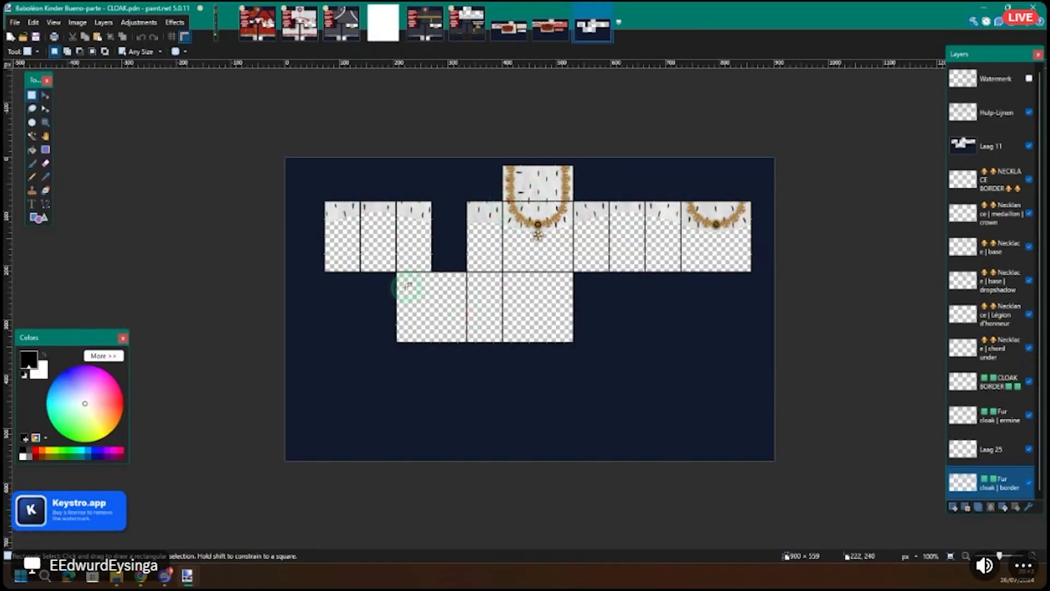
# Step: Examine the embroidery strips and robe panels in the main Baboléon Kinder Bueno-parte document, briefly marking the embroidery sample box with a 216 × 64 px selection
pyautogui.click(529, 29)
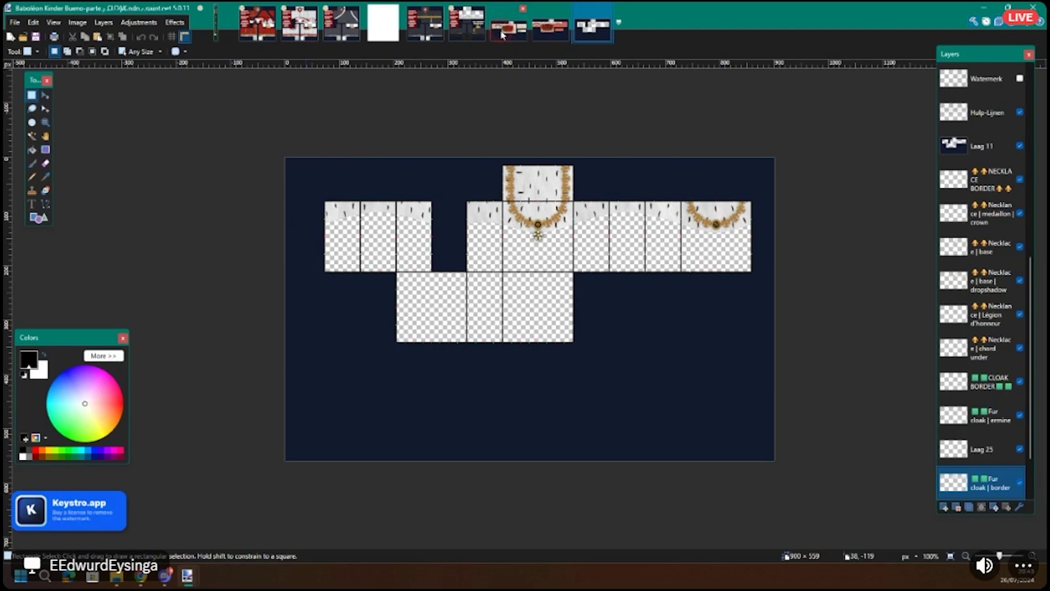
pyautogui.press('shift')
pyautogui.scroll(6, 495, 354)
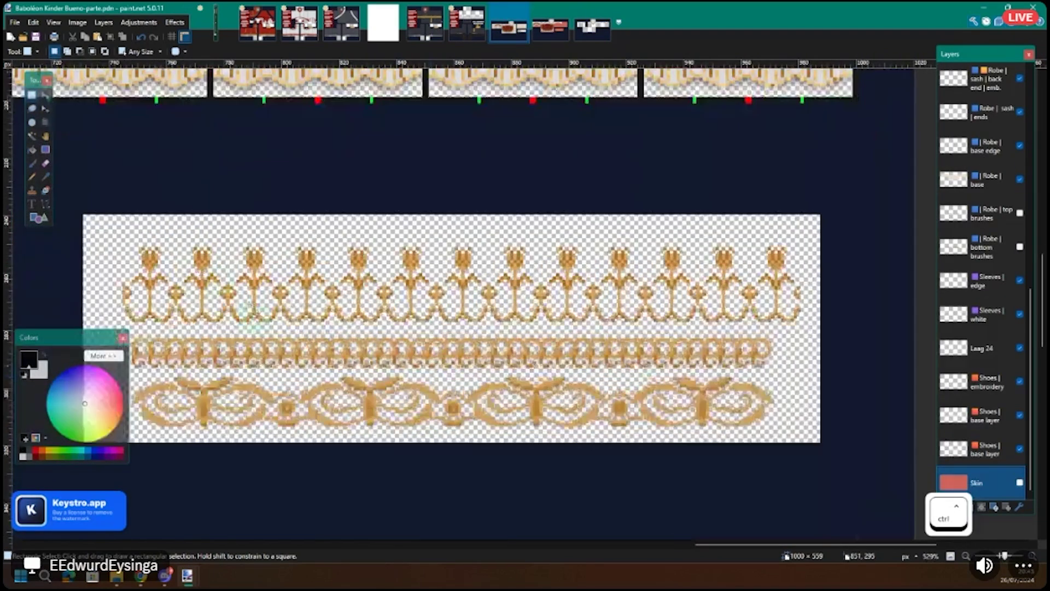
pyautogui.moveTo(97, 229); pyautogui.dragTo(812, 440)
pyautogui.scroll(-3, 797, 437)
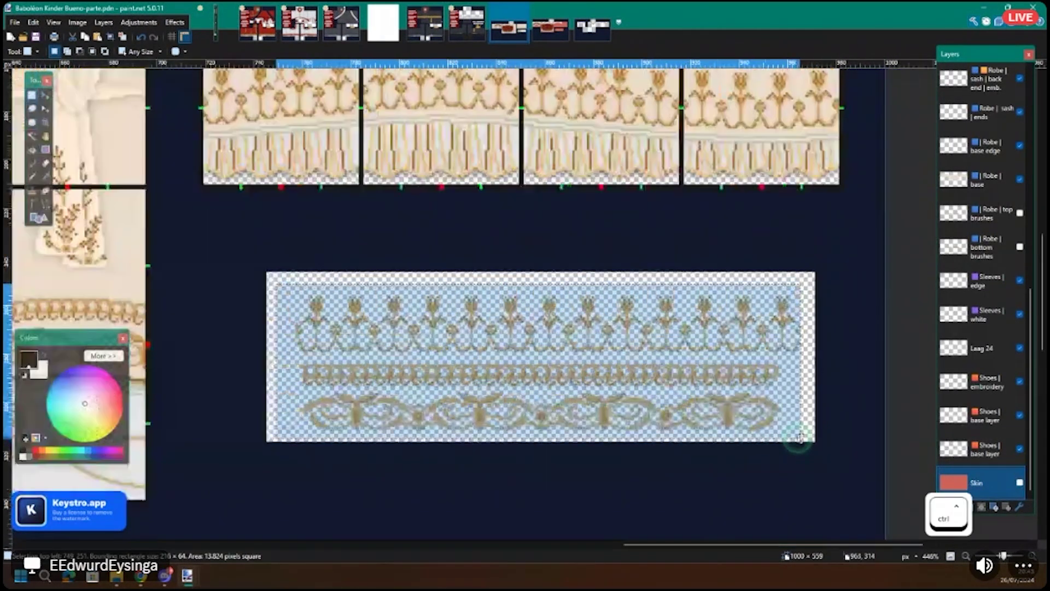
pyautogui.scroll(2, 684, 181)
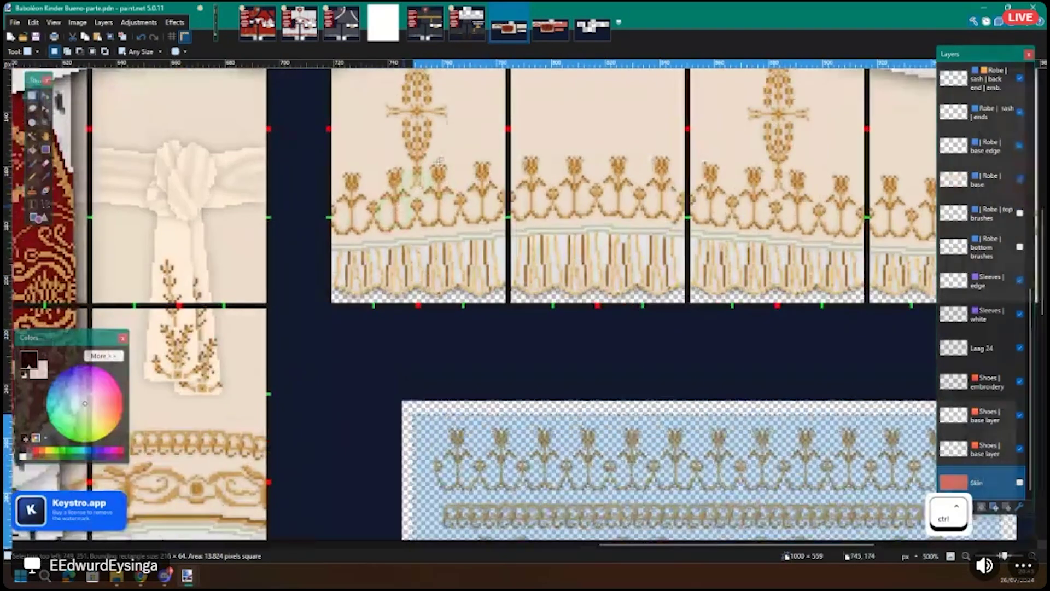
pyautogui.scroll(-3, 635, 252)
pyautogui.hotkey('ctrl', 'd')
pyautogui.scroll(-4, 465, 328)
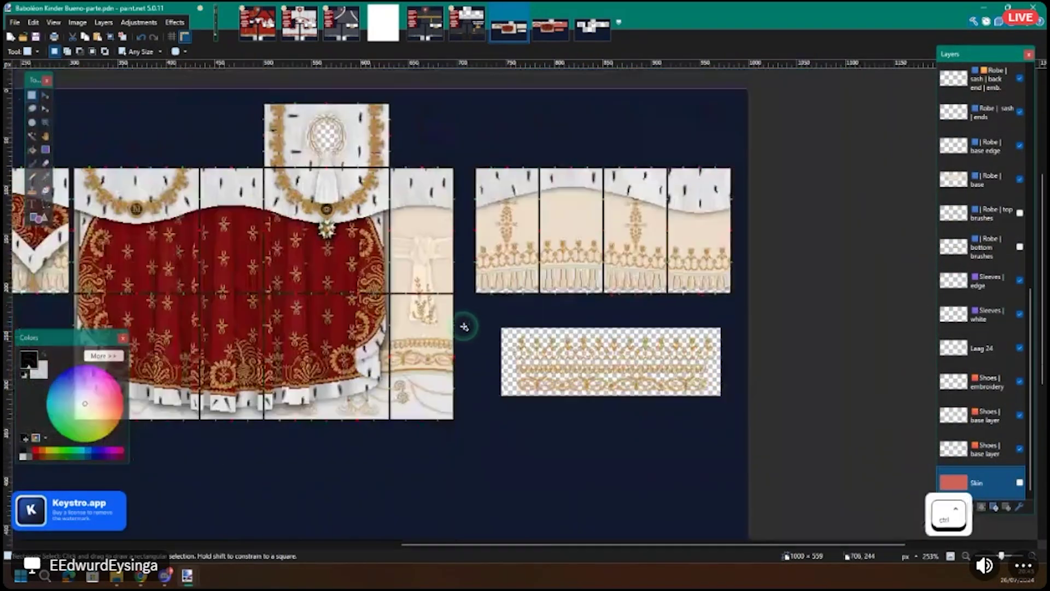
pyautogui.hscroll(3, 466, 350)
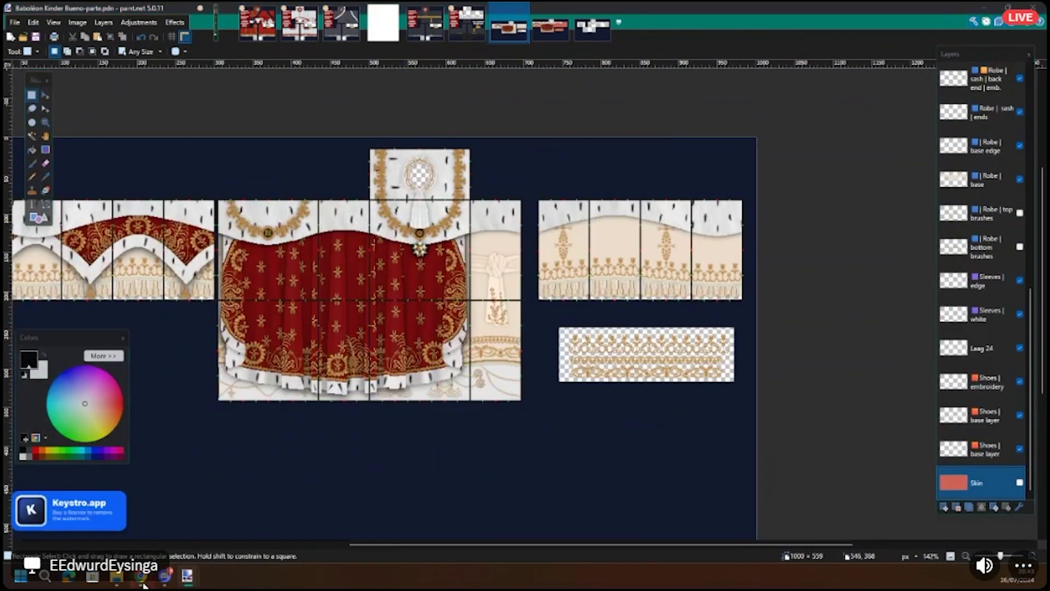
# Step: Switch to Chrome and search Google Images for "napoleon coronation robe" in a new browser tab
pyautogui.click(140, 575)
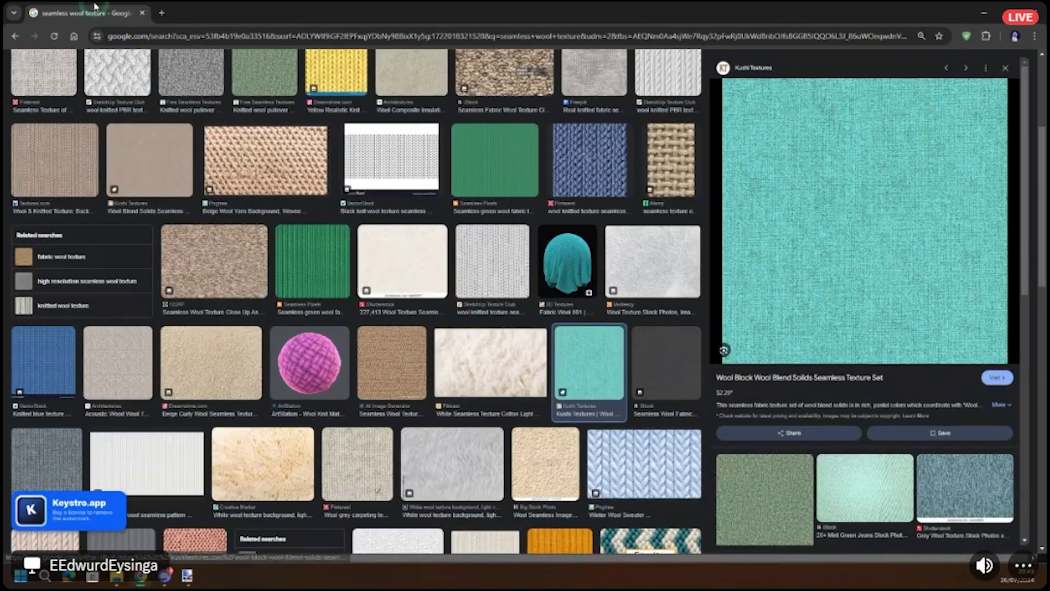
pyautogui.click(161, 13)
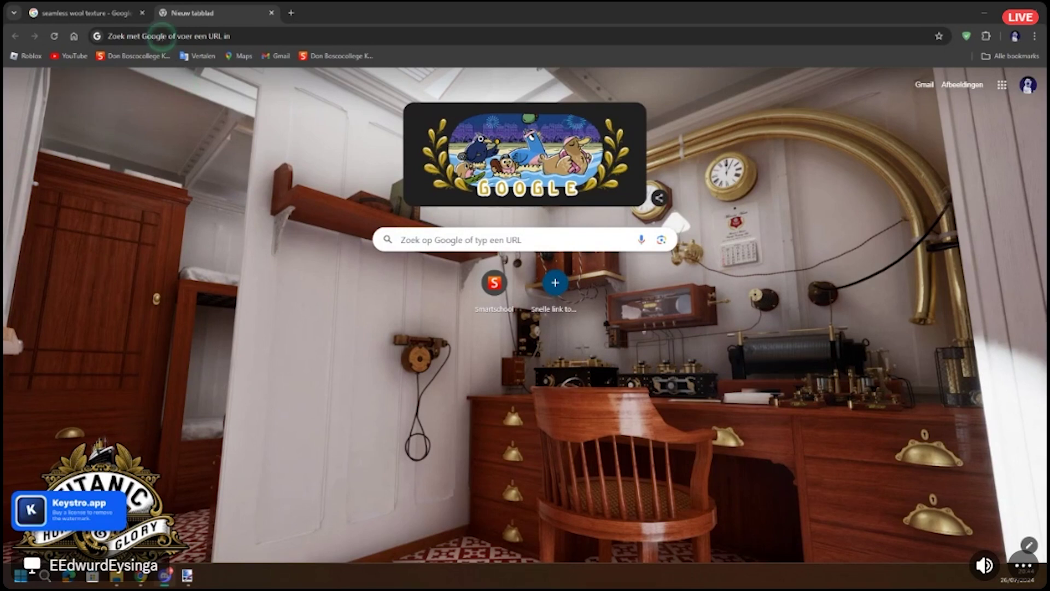
pyautogui.click(162, 36)
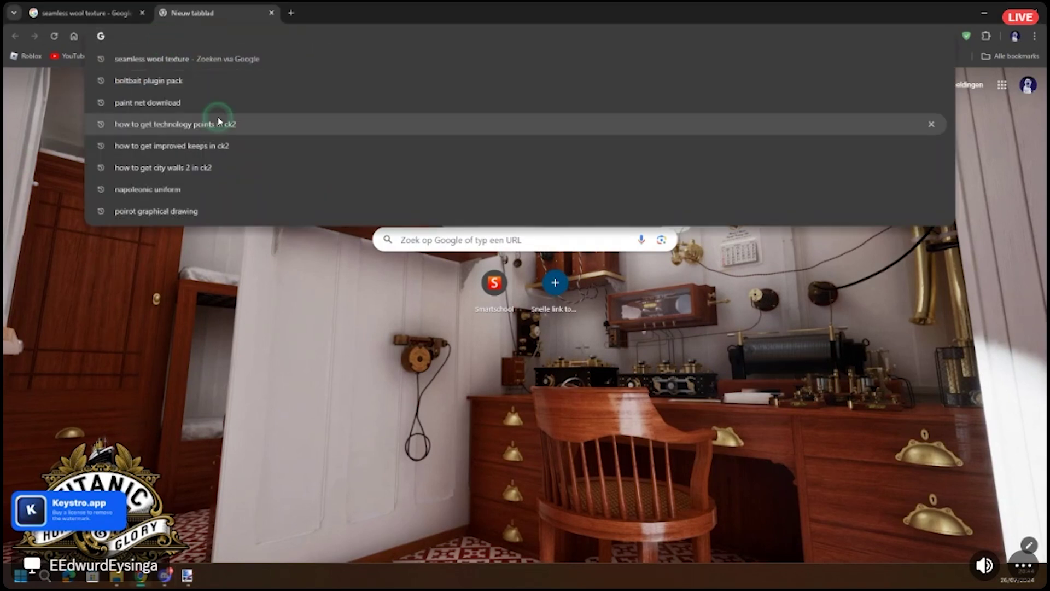
pyautogui.write('napole')
pyautogui.press('BackSpace')
pyautogui.press('BackSpace')
pyautogui.press('BackSpace')
pyautogui.press('BackSpace')
pyautogui.press('BackSpace')
pyautogui.press('BackSpace')
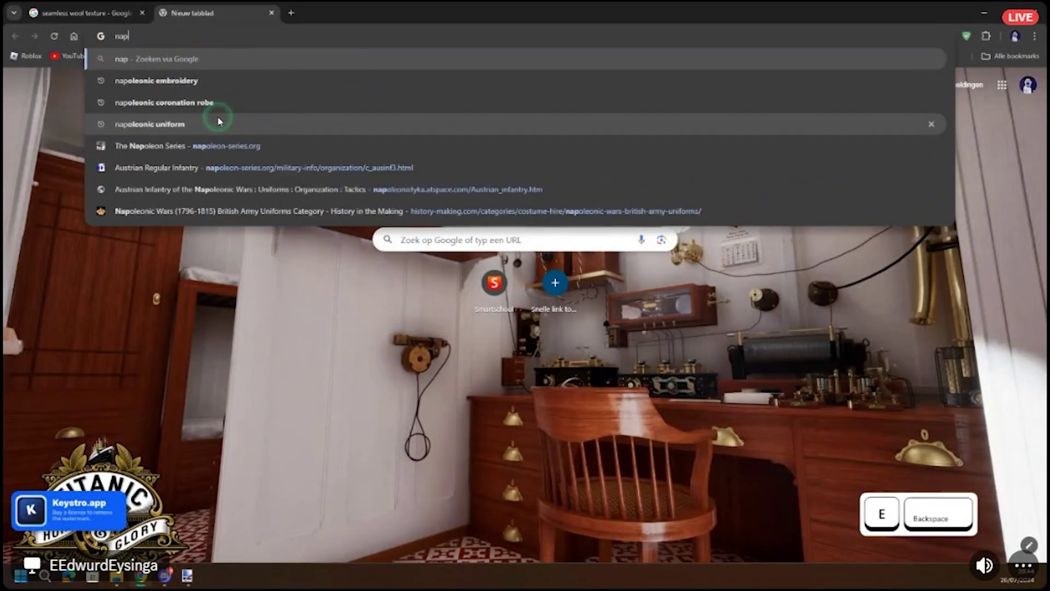
pyautogui.write('a')
pyautogui.press('BackSpace')
pyautogui.press('BackSpace')
pyautogui.write('napoleon')
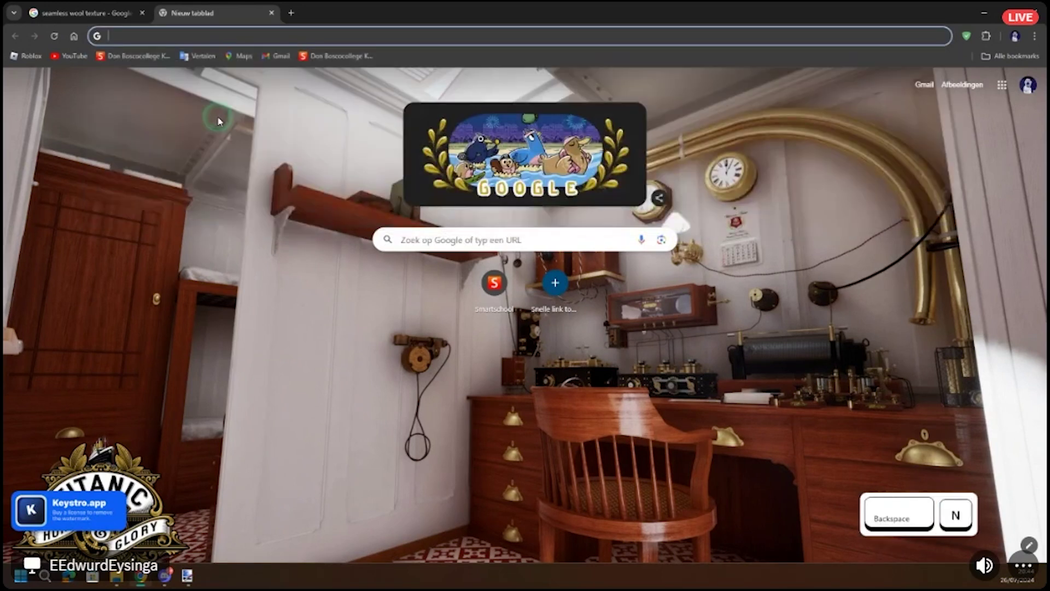
pyautogui.write(' corona')
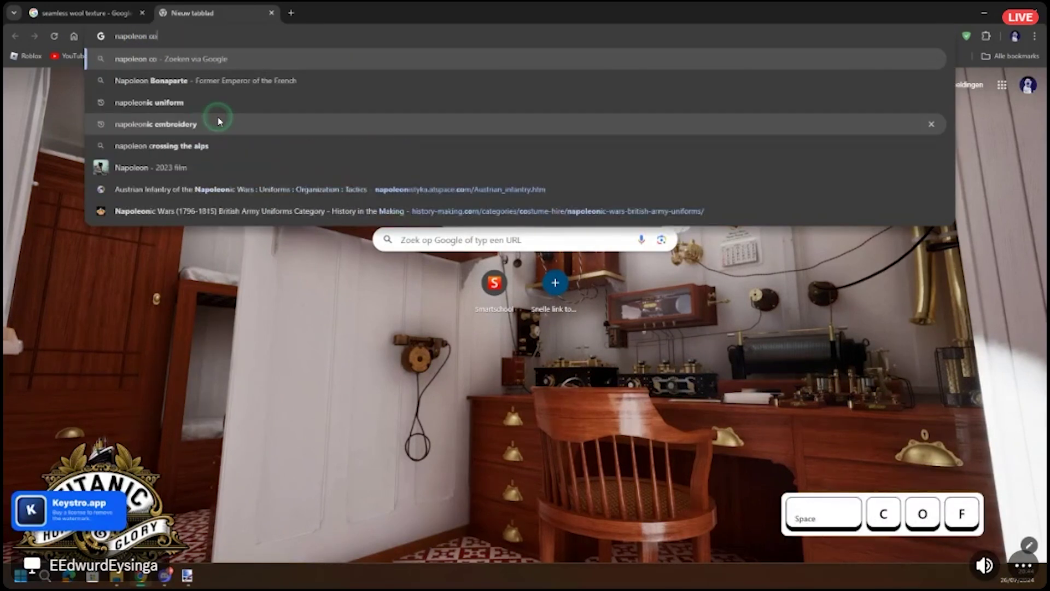
pyautogui.press('BackSpace')
pyautogui.press('BackSpace')
pyautogui.press('BackSpace')
pyautogui.press('BackSpace')
pyautogui.write('ronat')
pyautogui.press('BackSpace')
pyautogui.press('BackSpace')
pyautogui.write('ati')
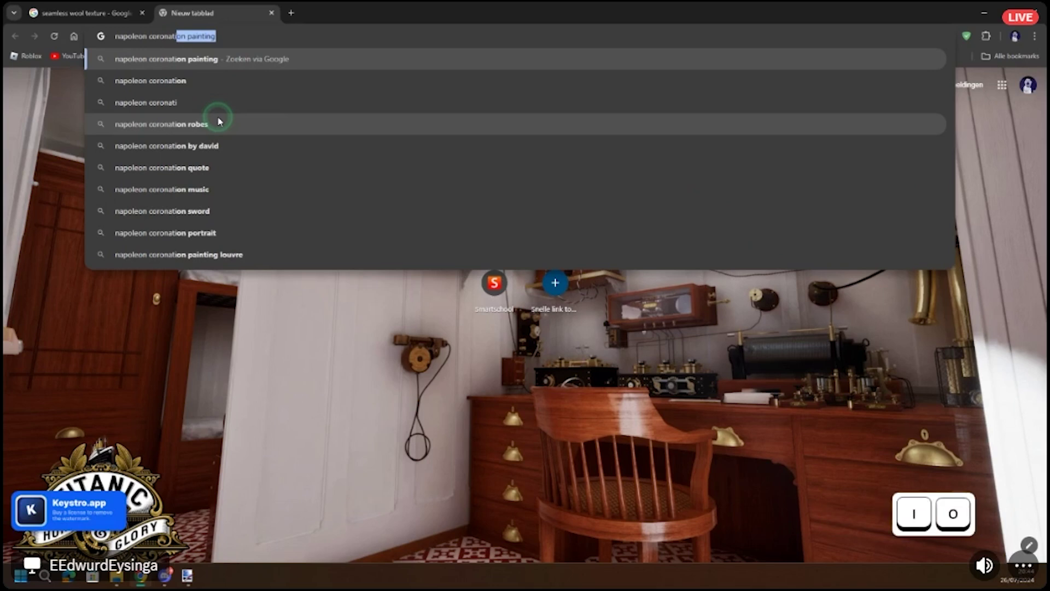
pyautogui.write('on robe')
pyautogui.press('Return')
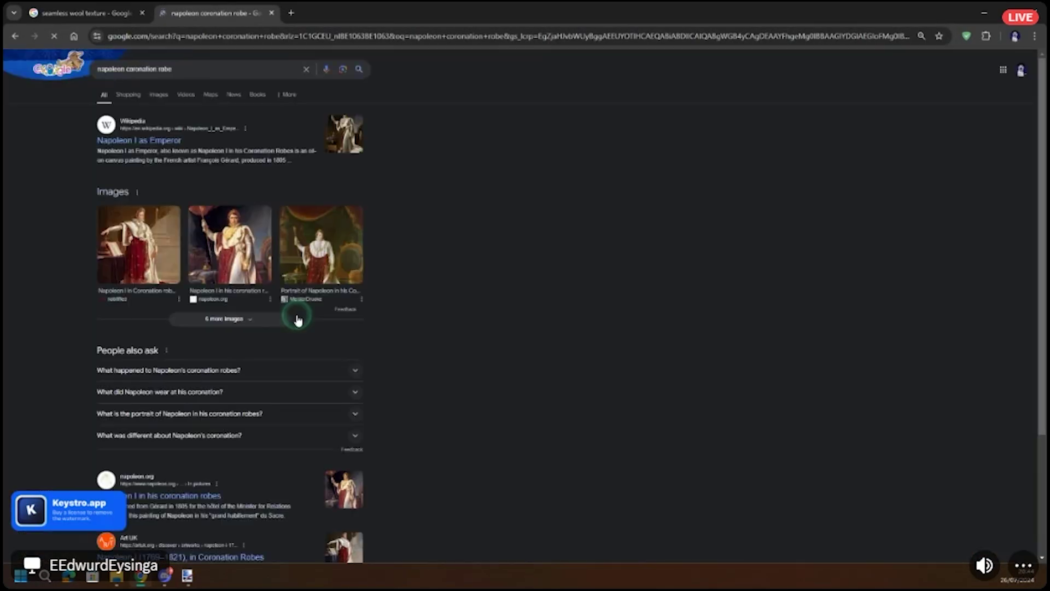
pyautogui.click(156, 96)
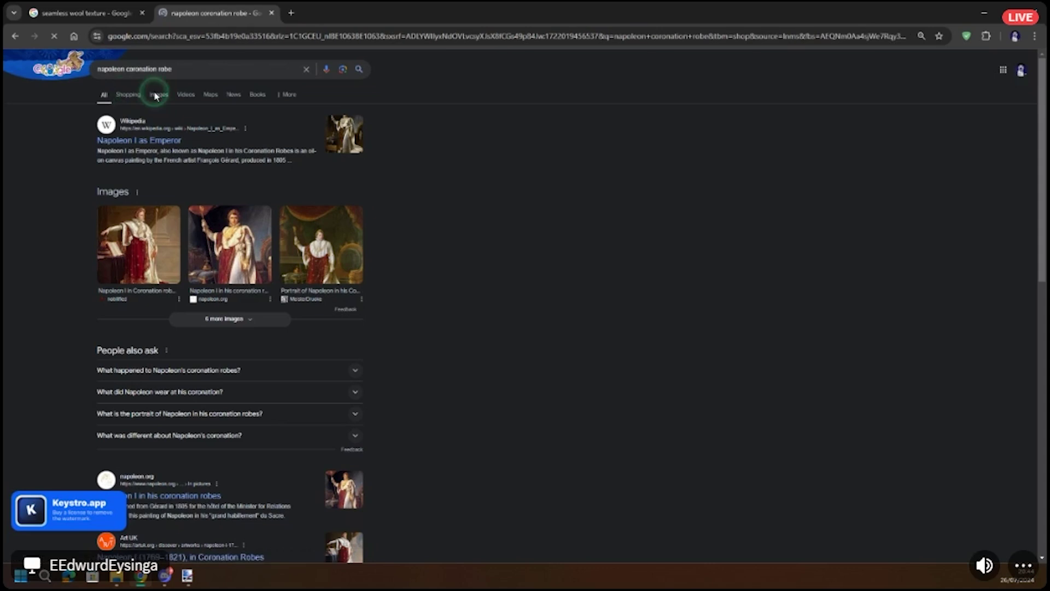
pyautogui.click(159, 97)
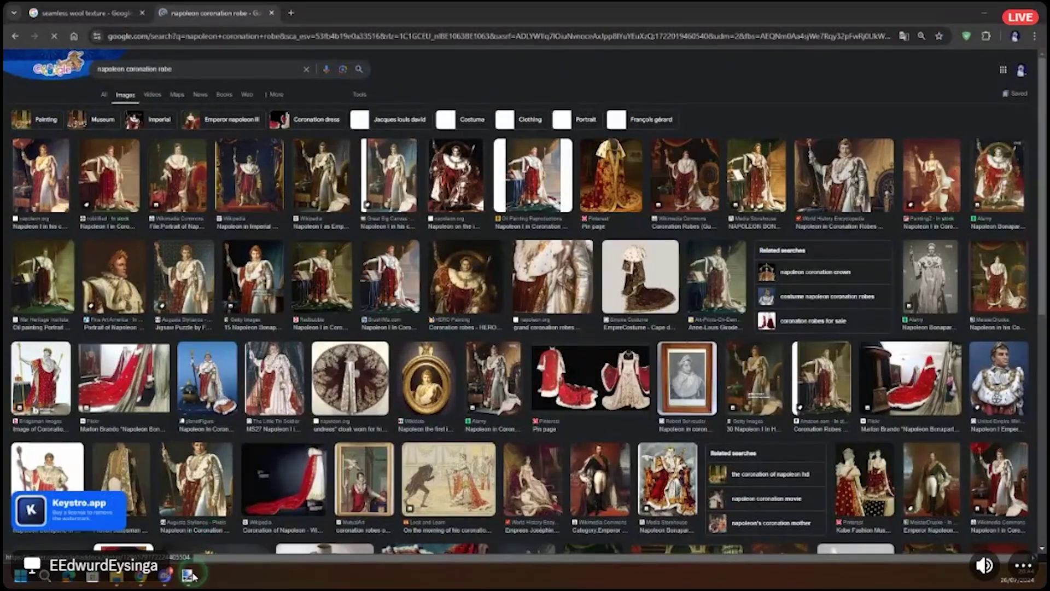
# Step: Return to Commander-in-chief in paint.net, copy the whole Laag 13 layer and paste it into a new 585 × 559 px image
pyautogui.moveTo(192, 575)
pyautogui.click(92, 522)
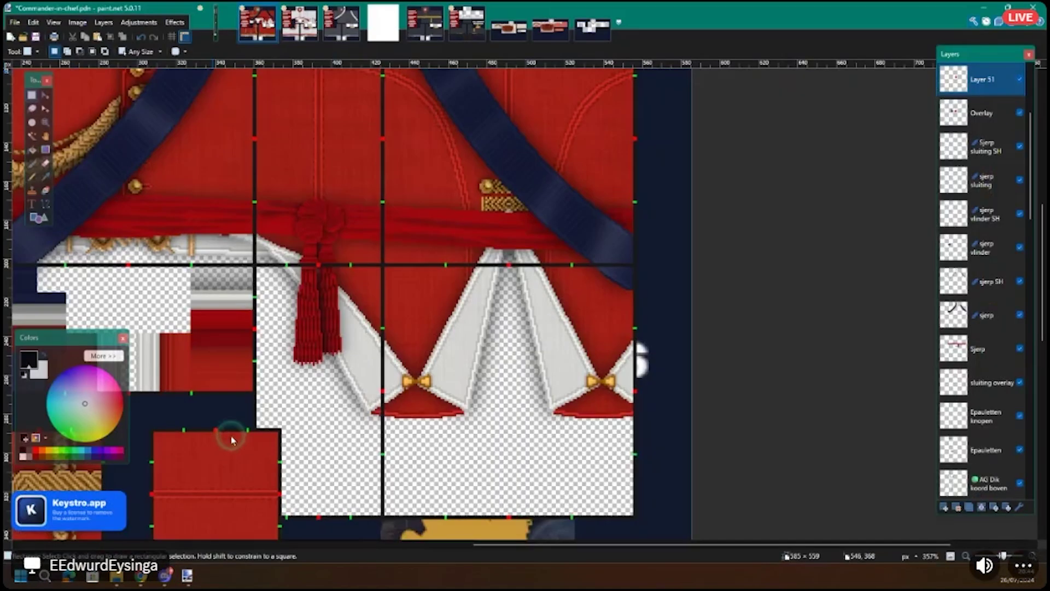
pyautogui.scroll(-5, 308, 396)
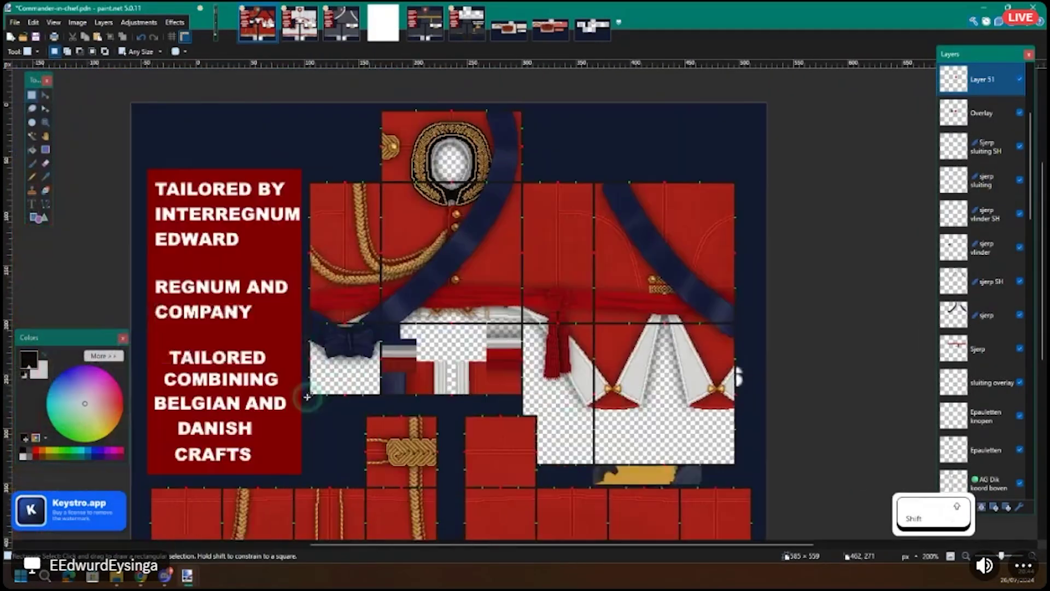
pyautogui.scroll(3, 941, 328)
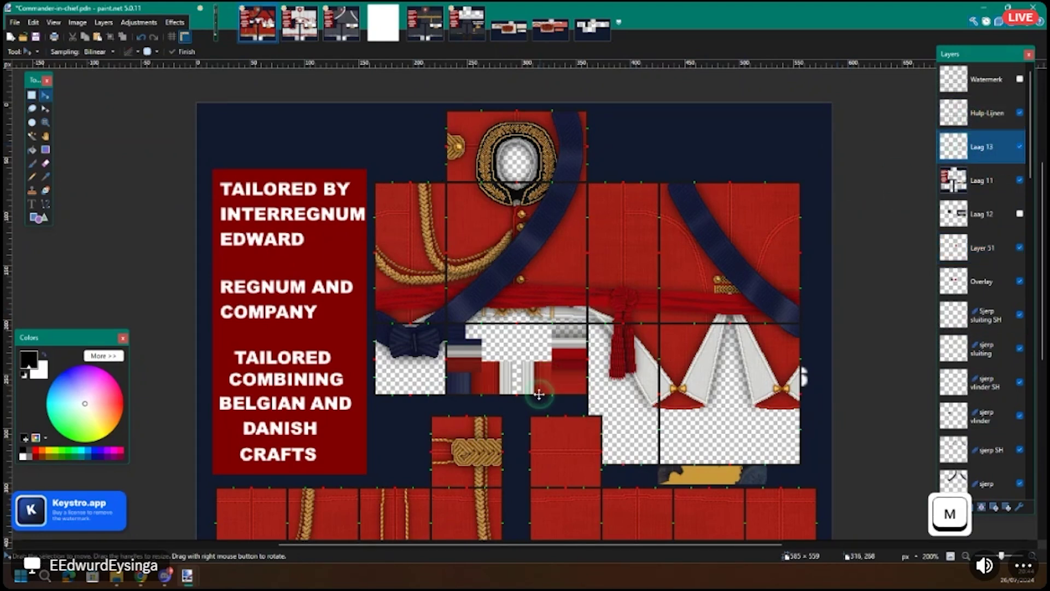
pyautogui.hotkey('ctrl', 'a')
pyautogui.hotkey('ctrl', 'c')
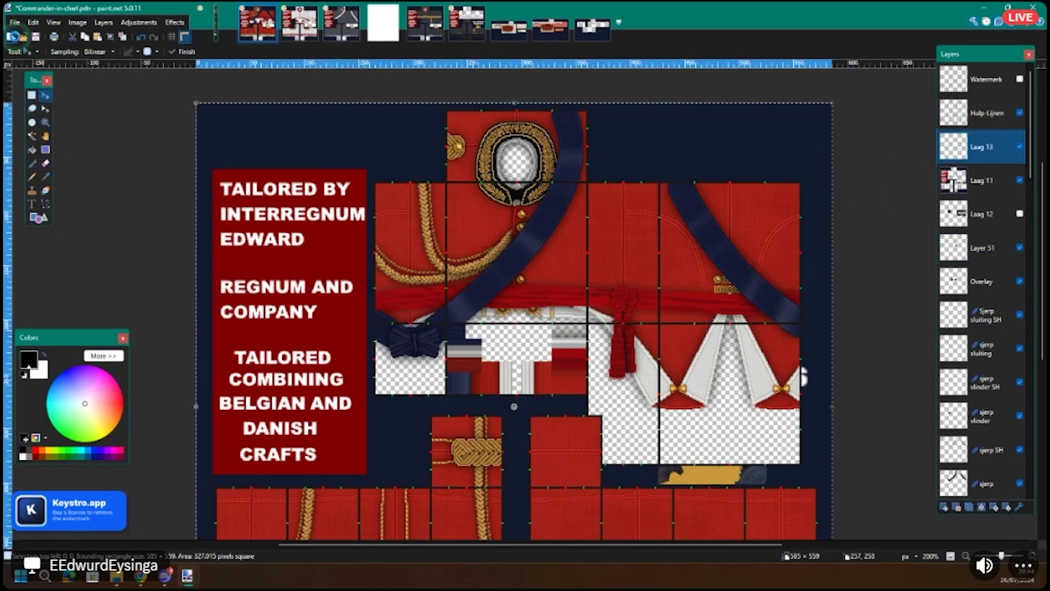
pyautogui.click(11, 37)
pyautogui.press('Return')
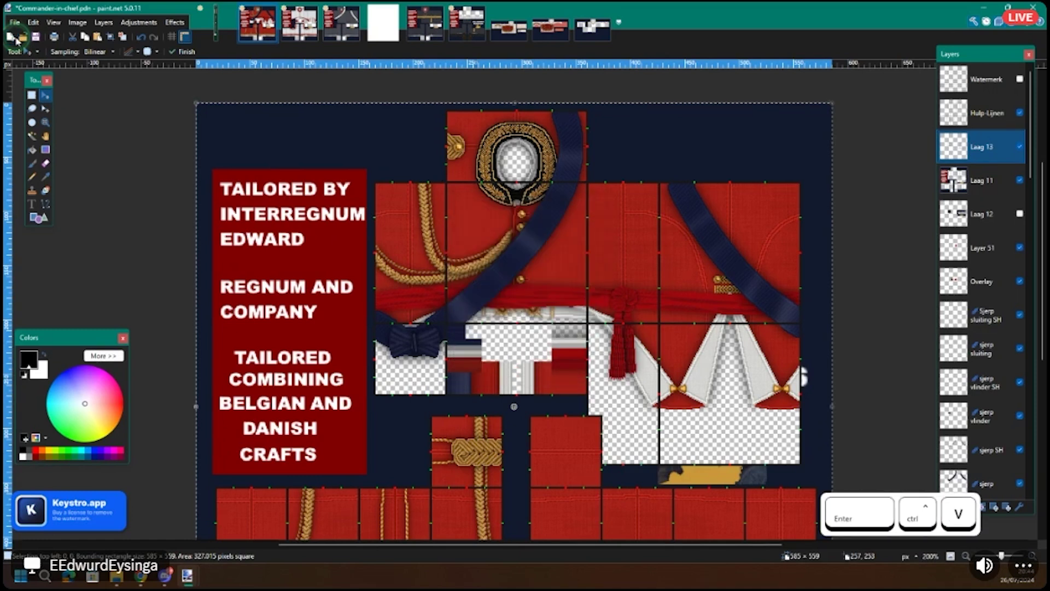
pyautogui.hotkey('ctrl', 'v')
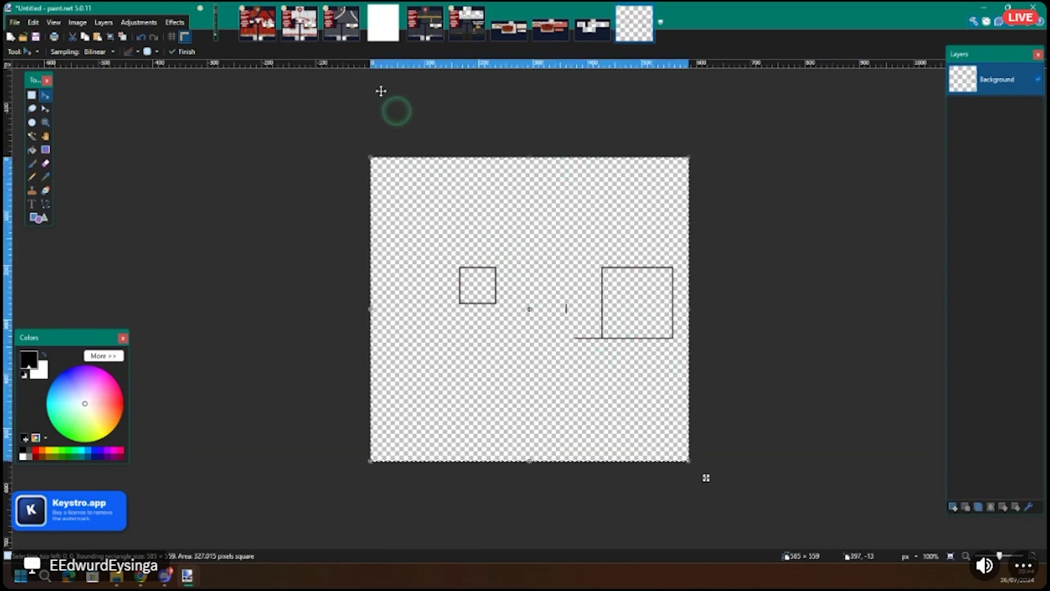
# Step: Copy the Hulp-Lijnen layer from Commander-in-chief into the new image's background, deselect it and add an empty layer above
pyautogui.click(252, 40)
pyautogui.click(975, 179)
pyautogui.click(985, 128)
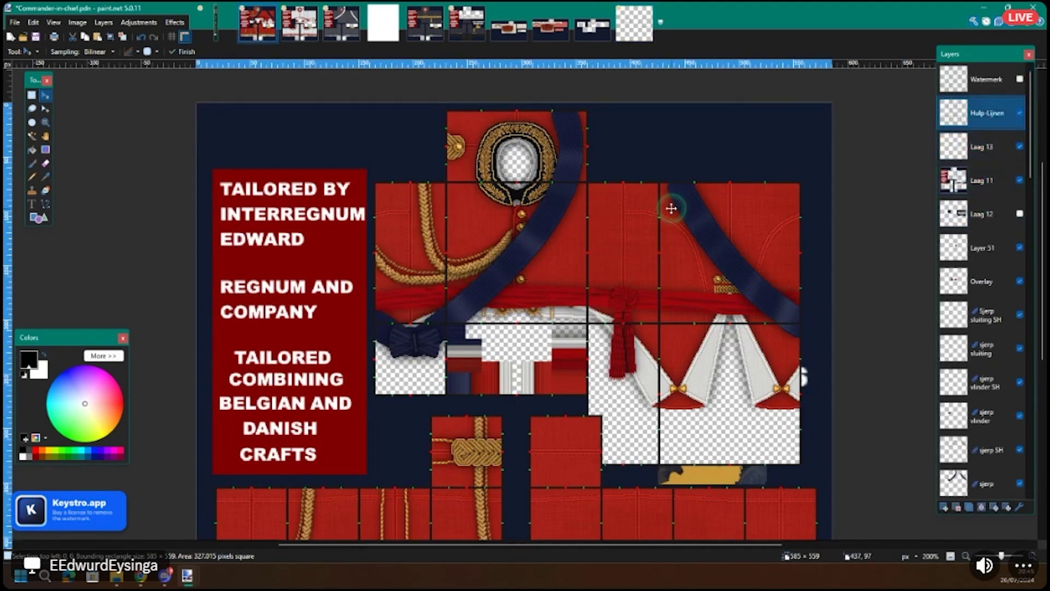
pyautogui.hotkey('ctrl', 'c')
pyautogui.hotkey('ctrl', 'Tab')
pyautogui.hotkey('ctrl', 'v')
pyautogui.press('Escape')
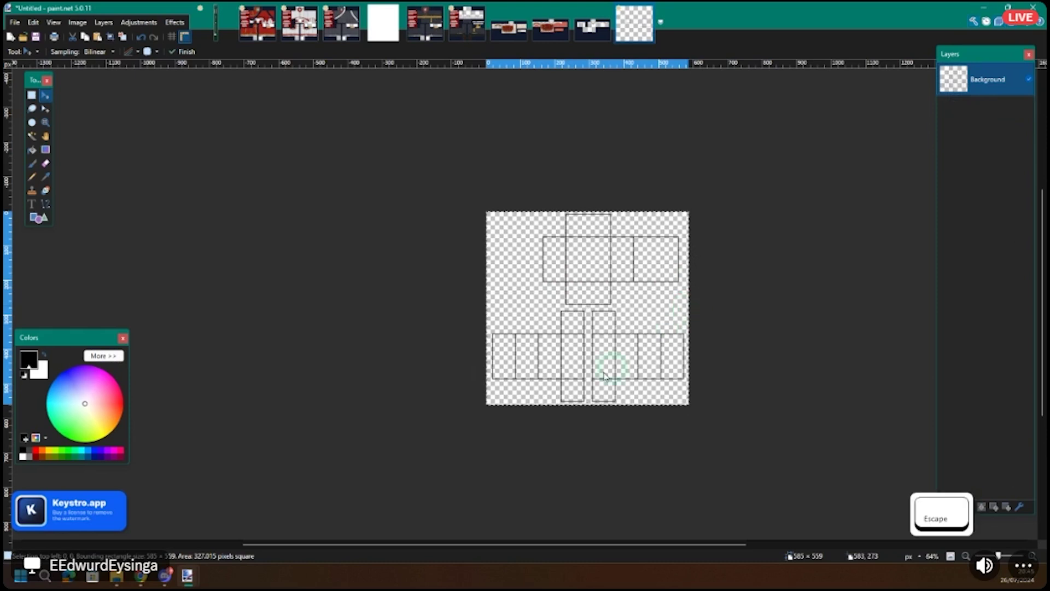
pyautogui.scroll(5, 602, 365)
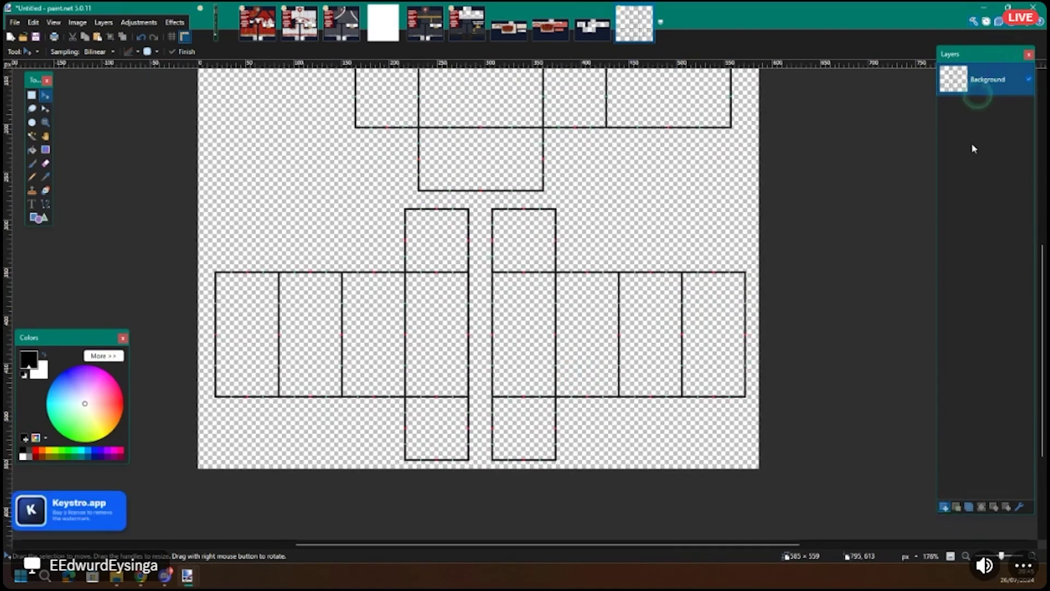
pyautogui.click(945, 506)
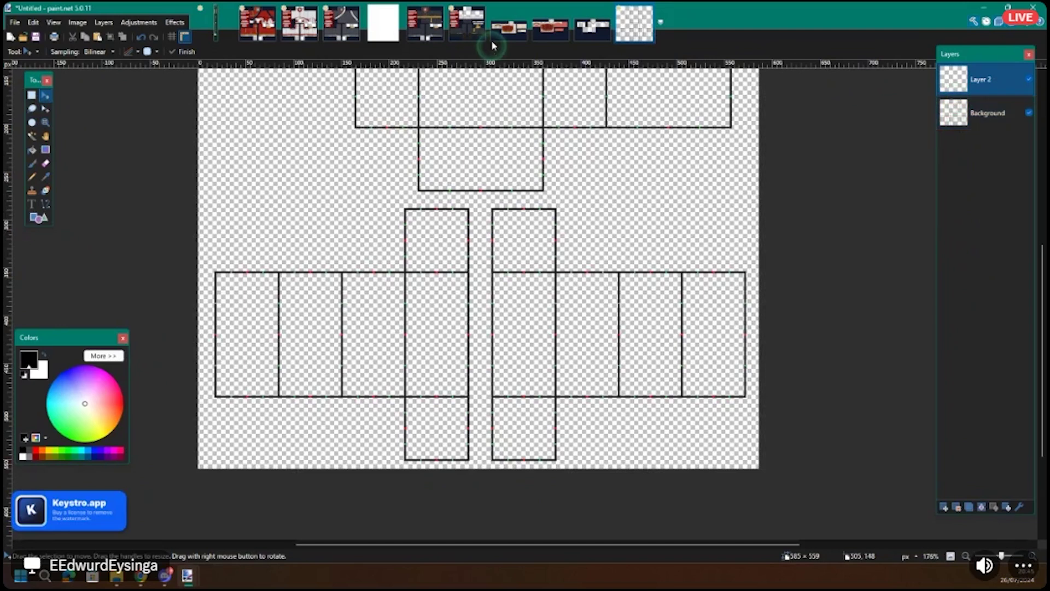
# Step: Close the greatcoat pants, both greatcoat documents and Commander-in-chief, answering the unsaved-changes prompts
pyautogui.click(481, 10)
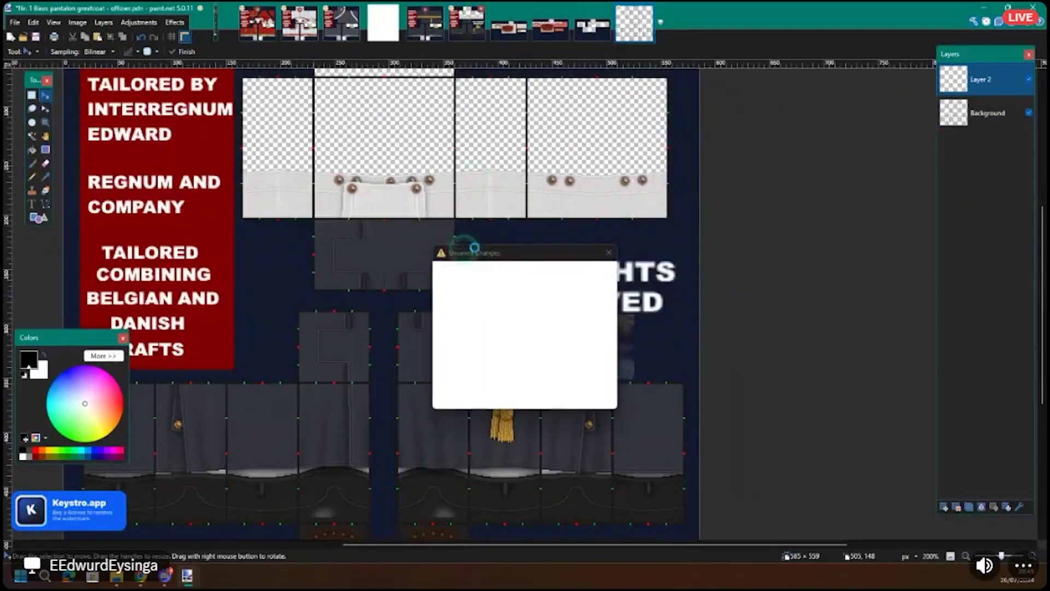
pyautogui.click(505, 359)
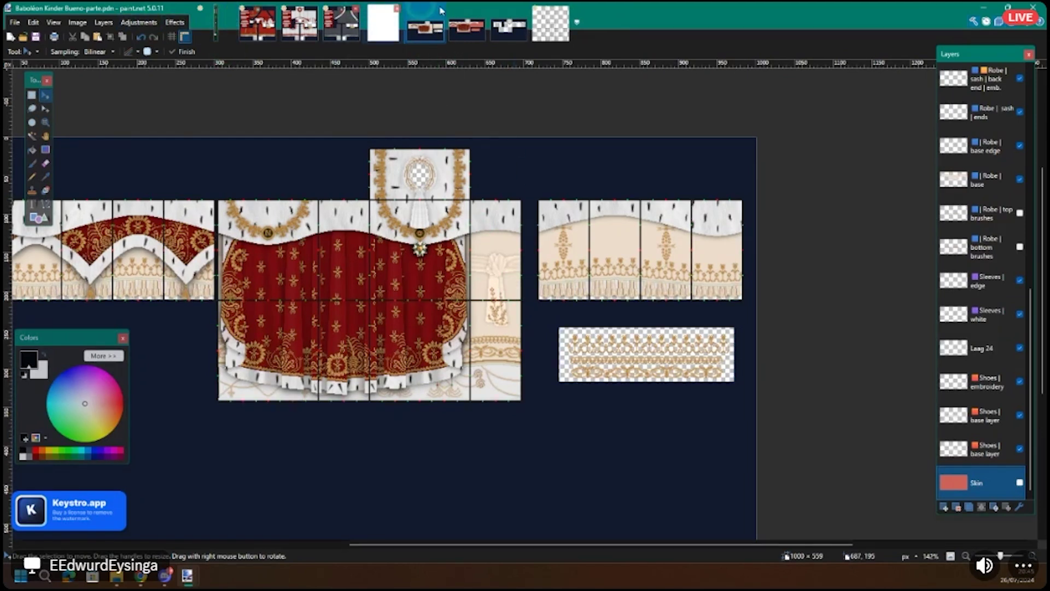
pyautogui.click(356, 10)
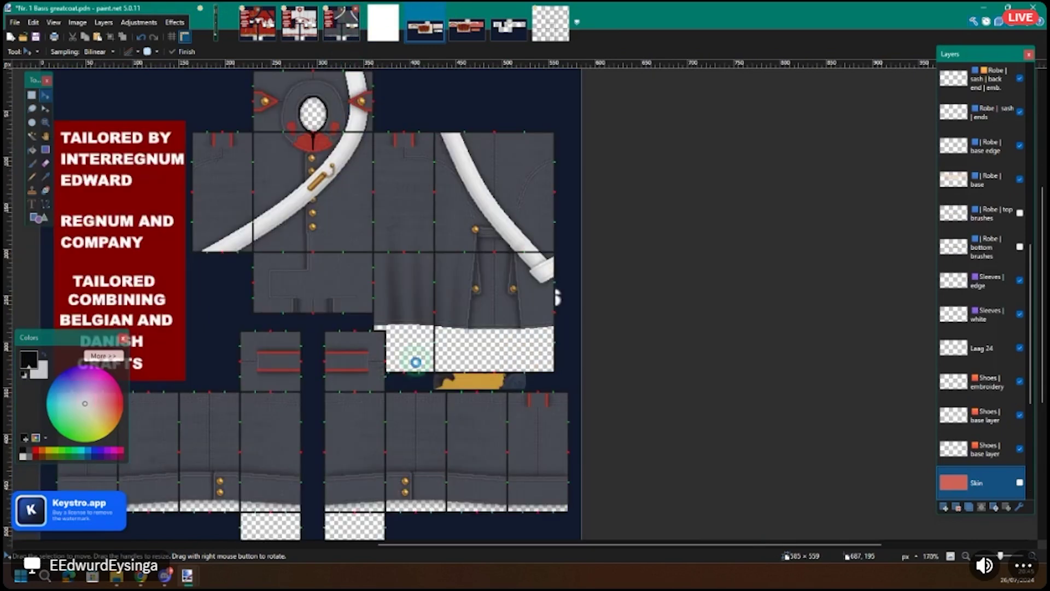
pyautogui.click(491, 358)
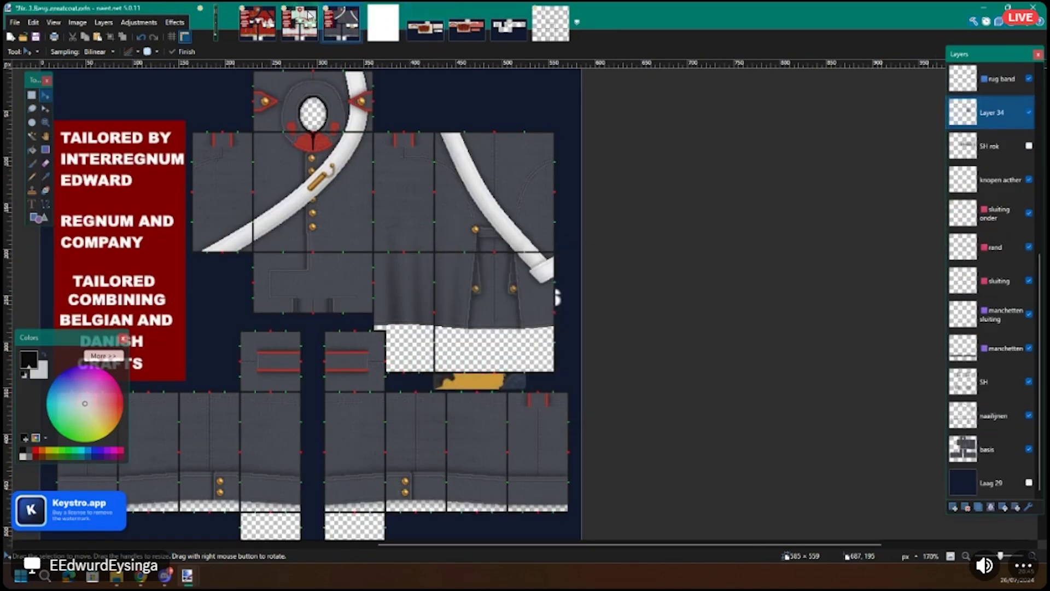
pyautogui.hotkey('ctrl', 'w')
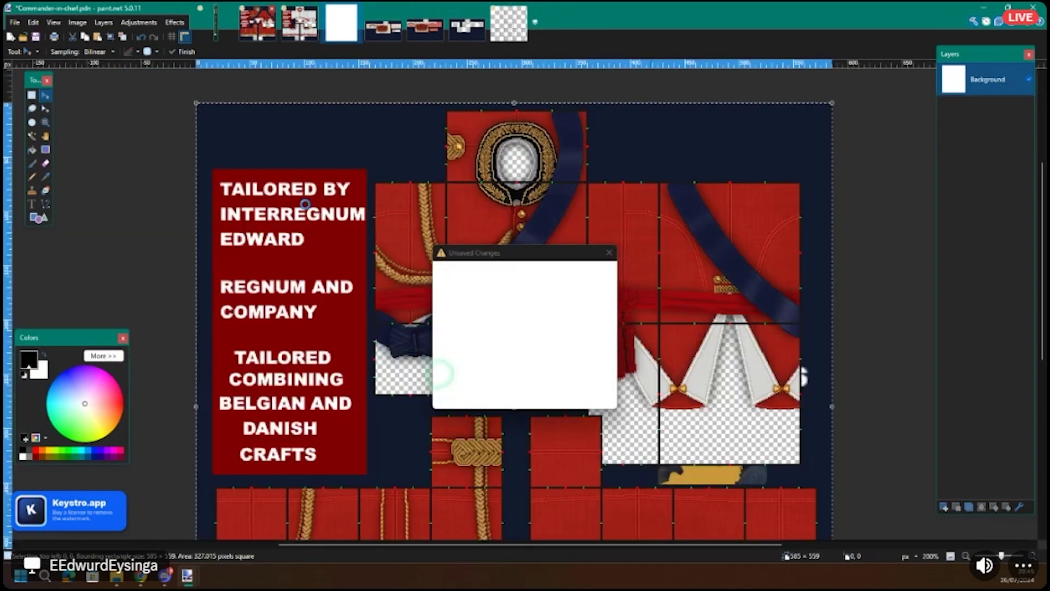
pyautogui.click(448, 353)
pyautogui.hotkey('ctrl', 'w')
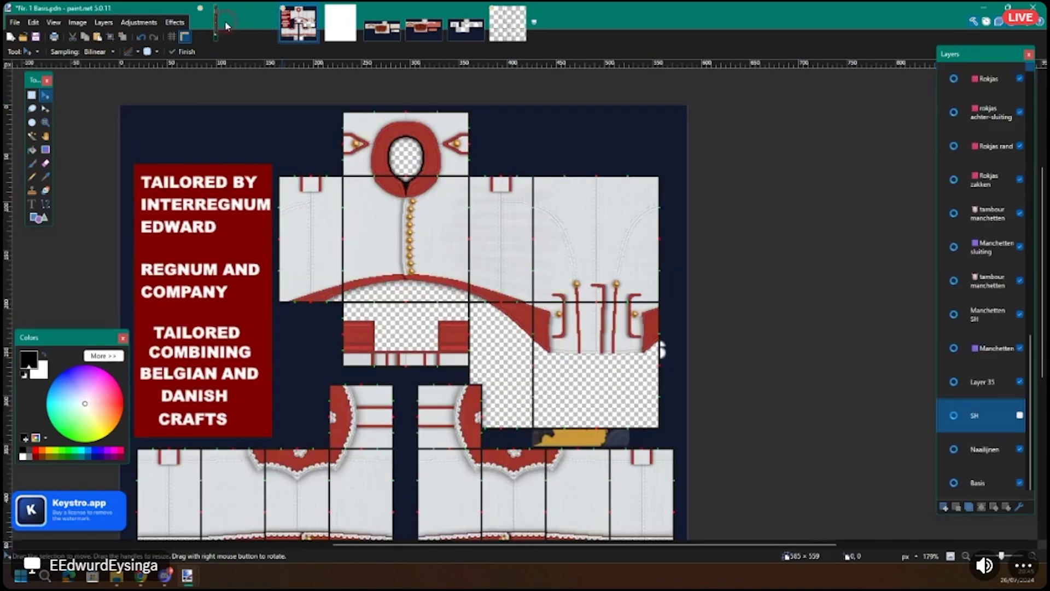
# Step: Return to the untitled guide-line template and add a new layer beneath its Background layer
pyautogui.hotkey('ctrl', 'Tab')
pyautogui.hotkey('ctrl', 'Tab')
pyautogui.hotkey('ctrl', 'Tab')
pyautogui.hotkey('ctrl', 'Tab')
pyautogui.hotkey('ctrl', 'Tab')
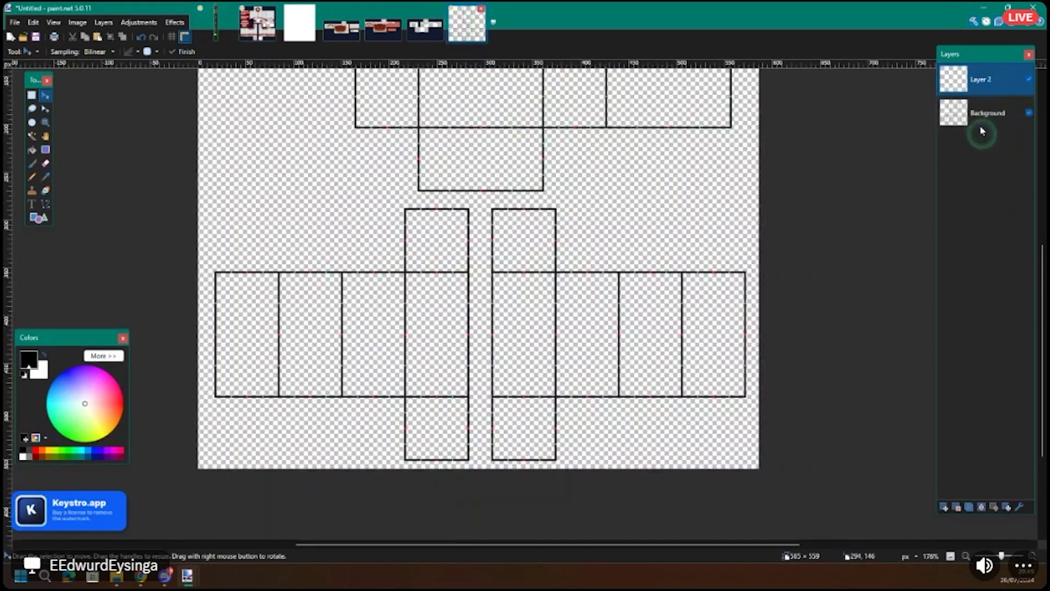
pyautogui.hotkey('alt', 'pagedown')
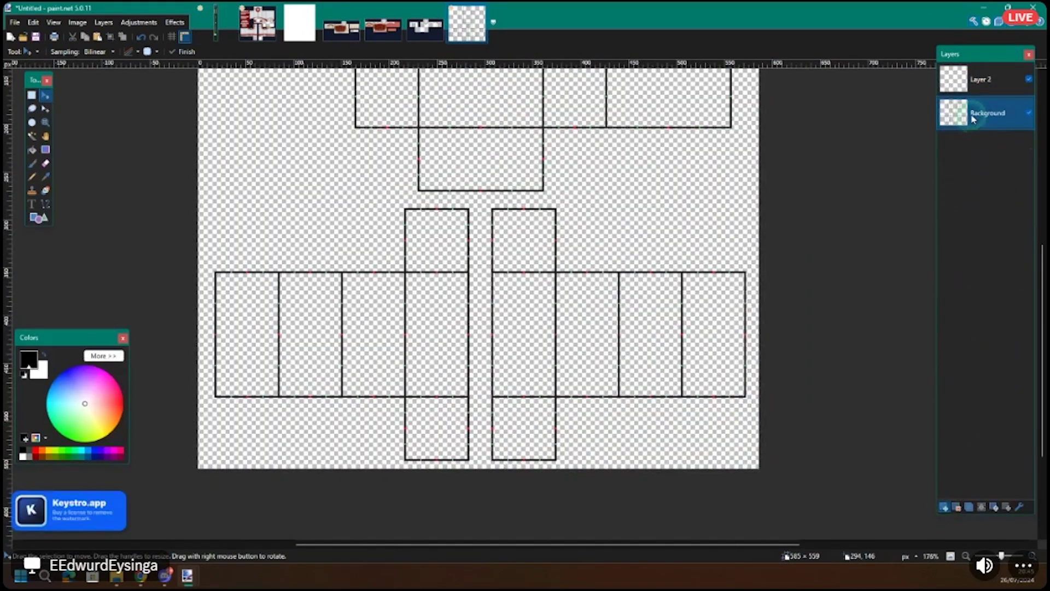
pyautogui.hotkey('ctrl', 'shift', 'n')
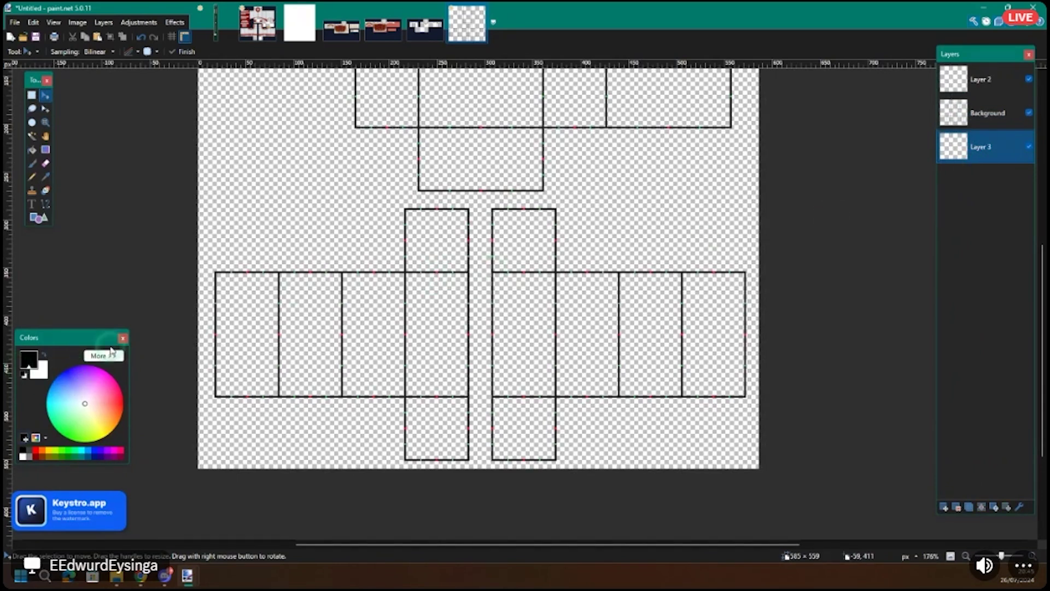
# Step: Set the primary colour to grey 808080 and fill the new bottom layer with it
pyautogui.click(104, 355)
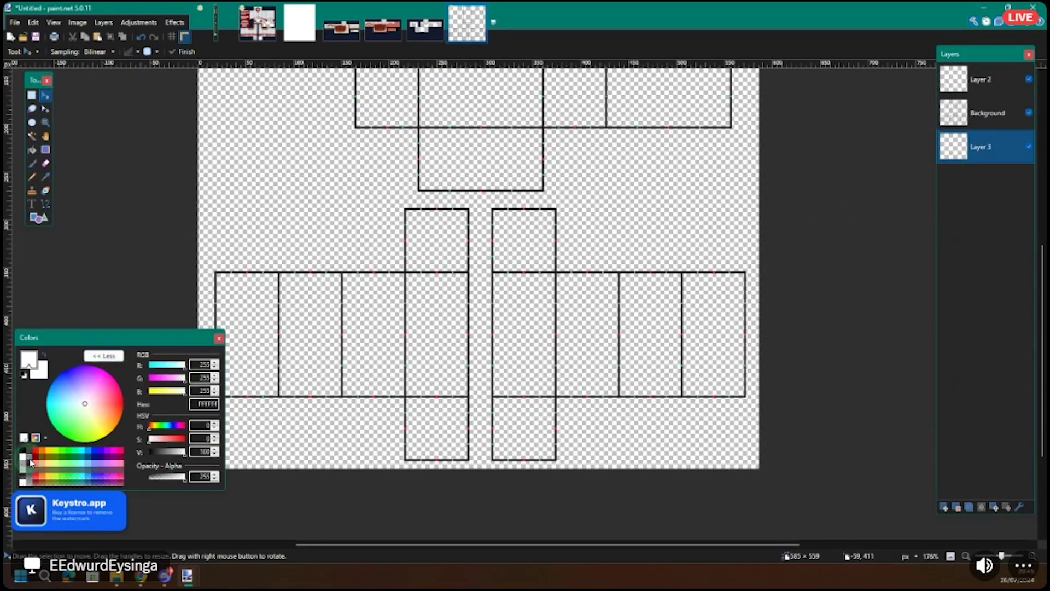
pyautogui.press('f')
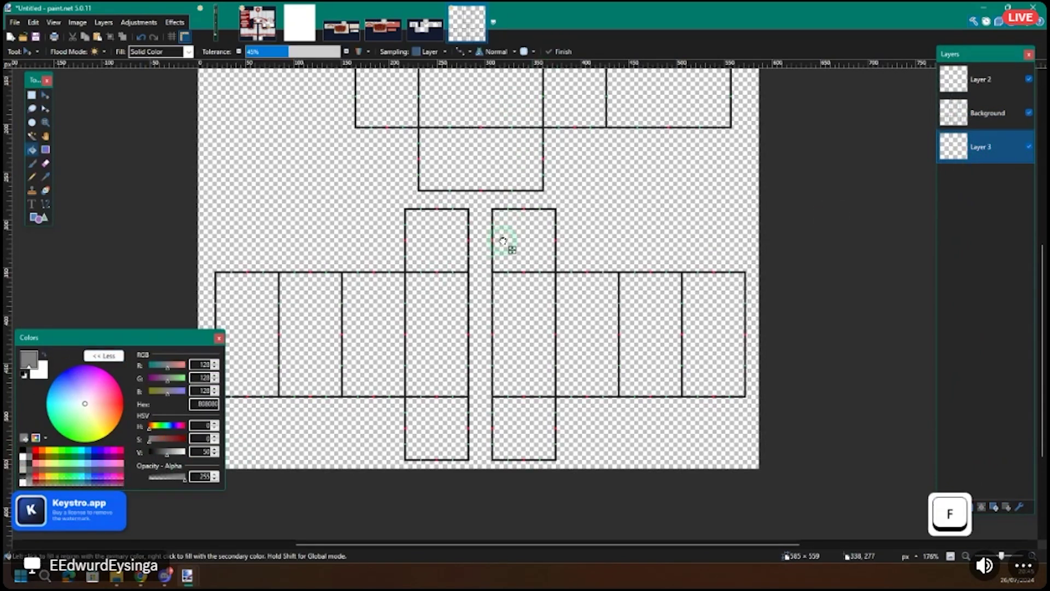
pyautogui.click(502, 241)
pyautogui.hscroll(3, 487, 219)
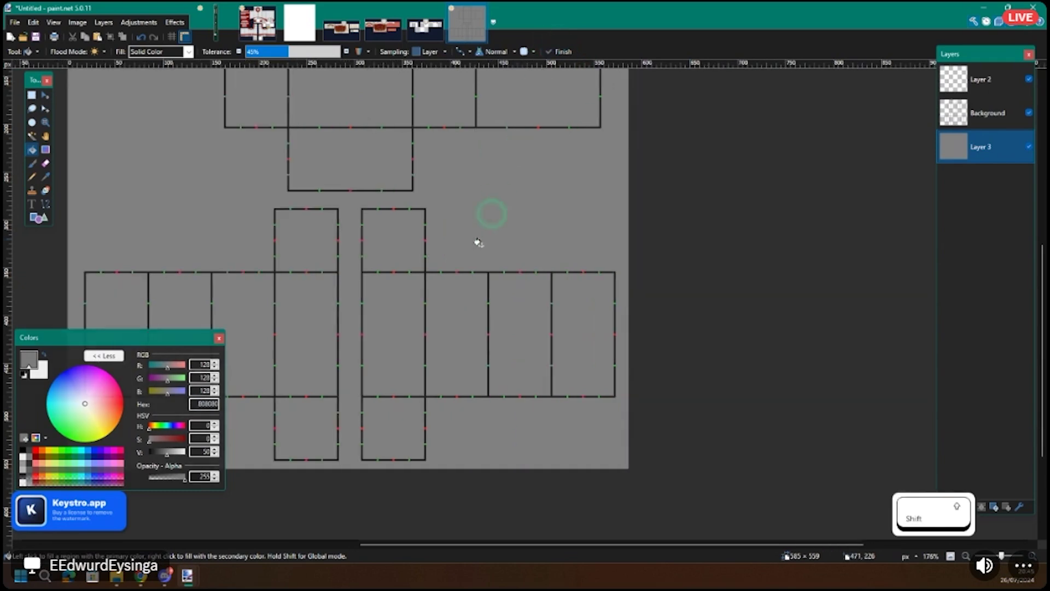
# Step: Open the Baboléon Kinder Bueno-parte document in paint.net and examine the gold embroidery on its cream sleeve panels
pyautogui.click(152, 585)
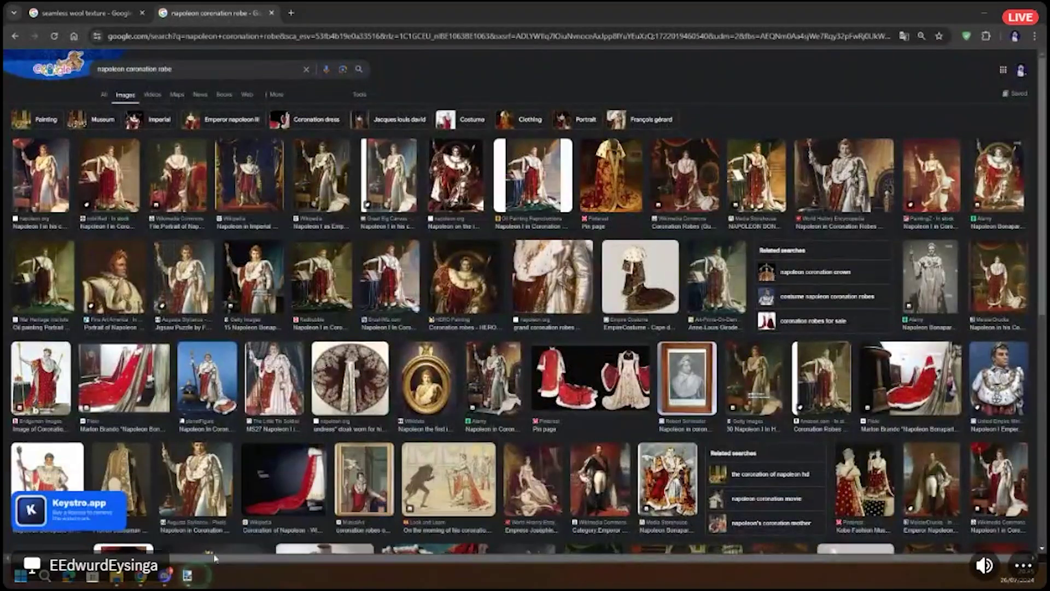
pyautogui.moveTo(189, 576)
pyautogui.click(253, 504)
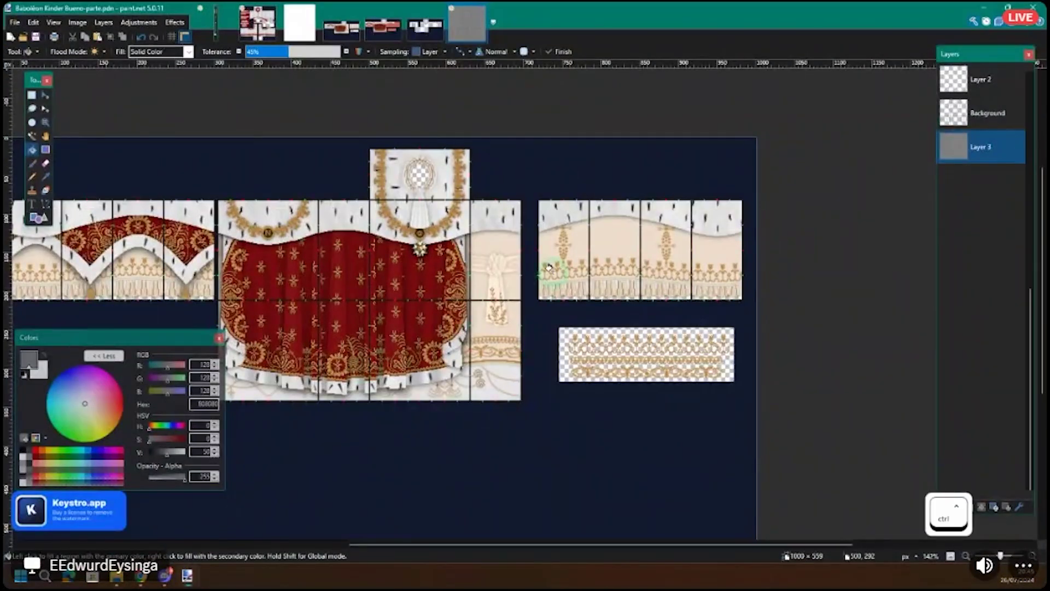
pyautogui.scroll(3, 549, 266)
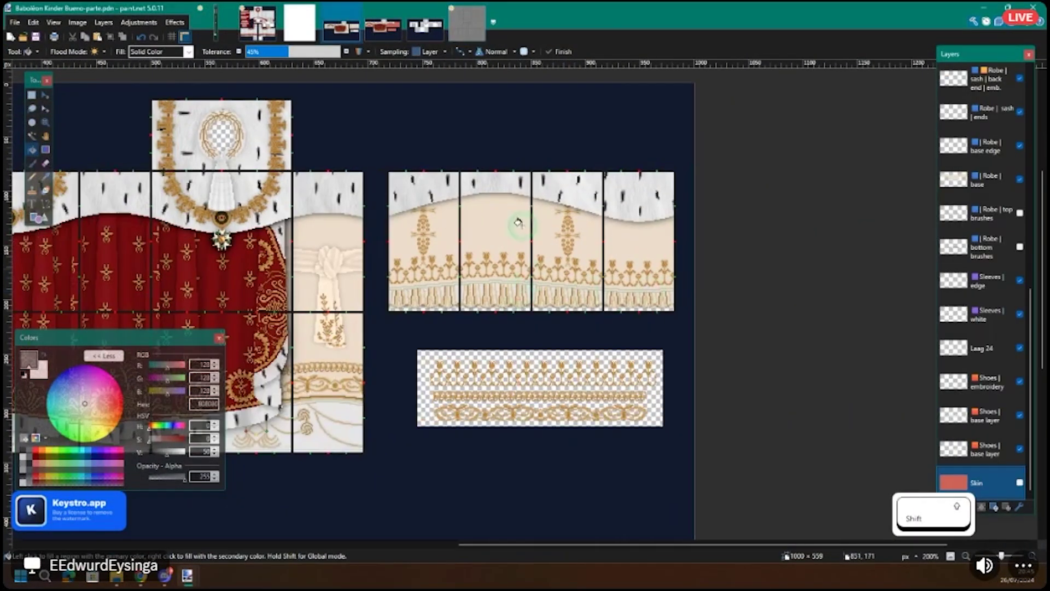
pyautogui.keyDown('ctrl'); pyautogui.scroll(3, 516, 285); pyautogui.keyUp('ctrl')
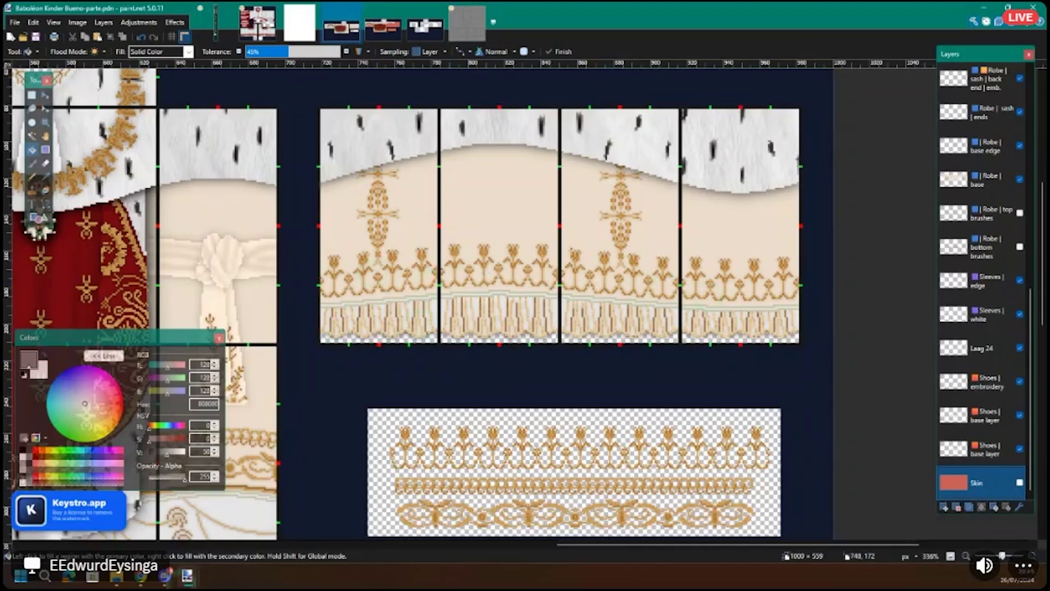
# Step: Switch to Chrome and examine the robe in the Wikimedia Commons portrait of Napoleon up close
pyautogui.click(142, 583)
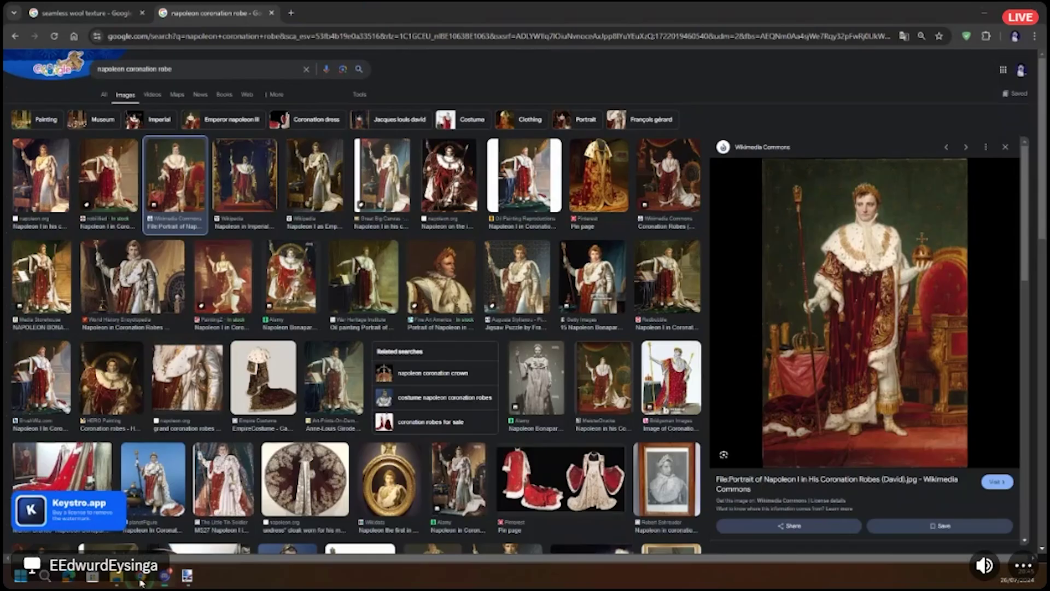
pyautogui.rightClick(877, 338)
pyautogui.press('Escape')
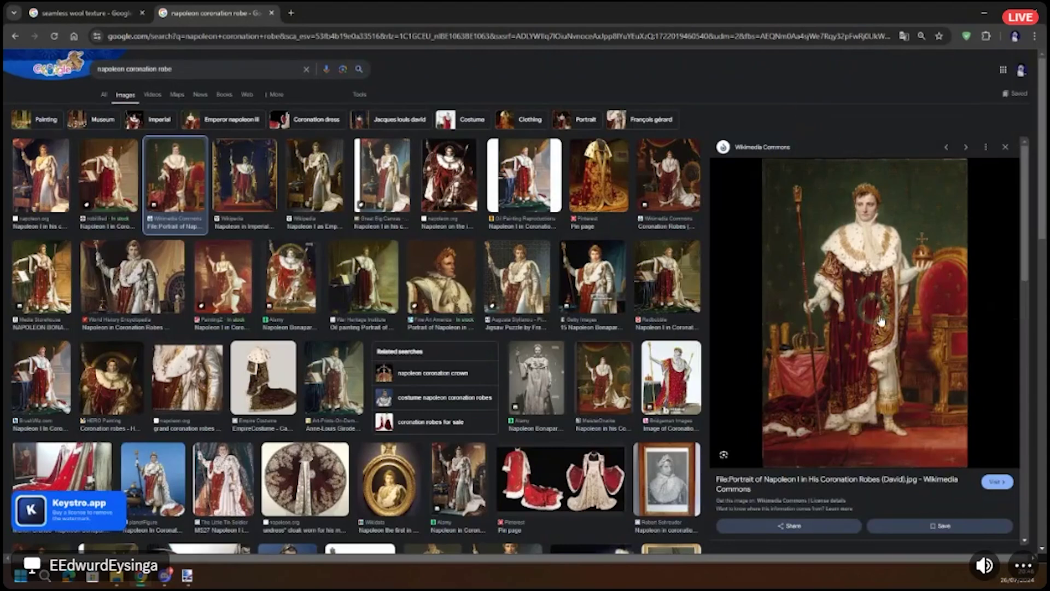
pyautogui.keyDown('ctrl'); pyautogui.scroll(6, 884, 323); pyautogui.keyUp('ctrl')
pyautogui.keyDown('ctrl'); pyautogui.scroll(2, 884, 323); pyautogui.keyUp('ctrl')
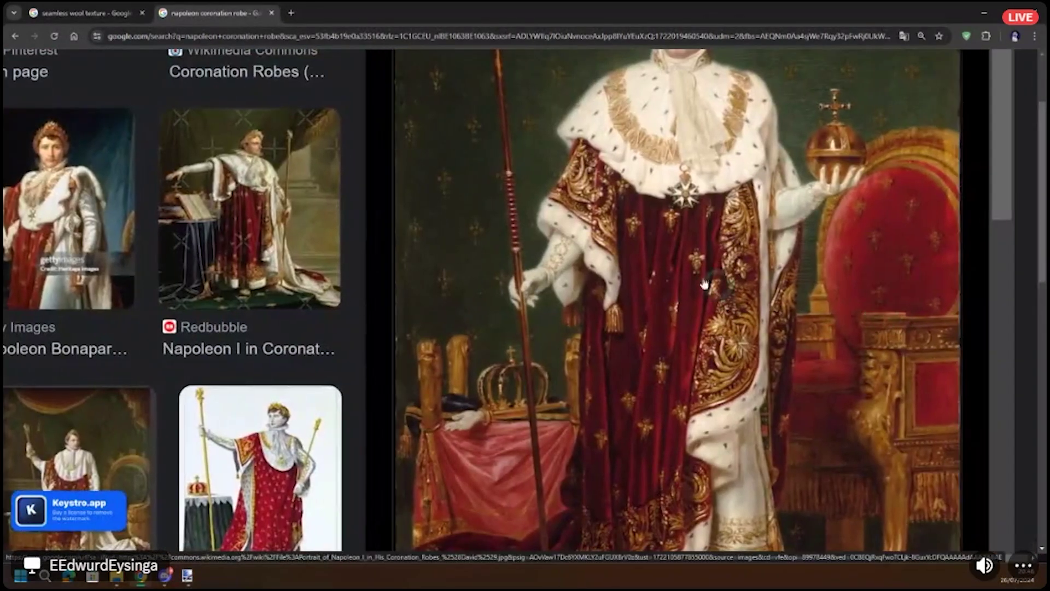
pyautogui.keyDown('ctrl'); pyautogui.scroll(-7, 660, 276); pyautogui.keyUp('ctrl')
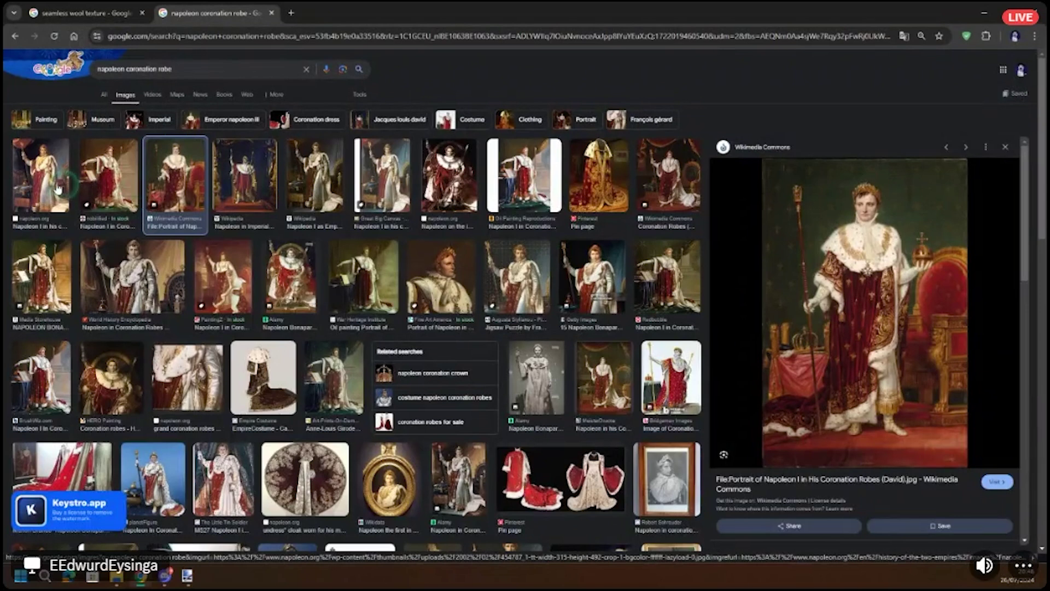
# Step: Preview the napoleon.org and Redbubble coronation paintings and examine their robe and sleeve details
pyautogui.click(56, 189)
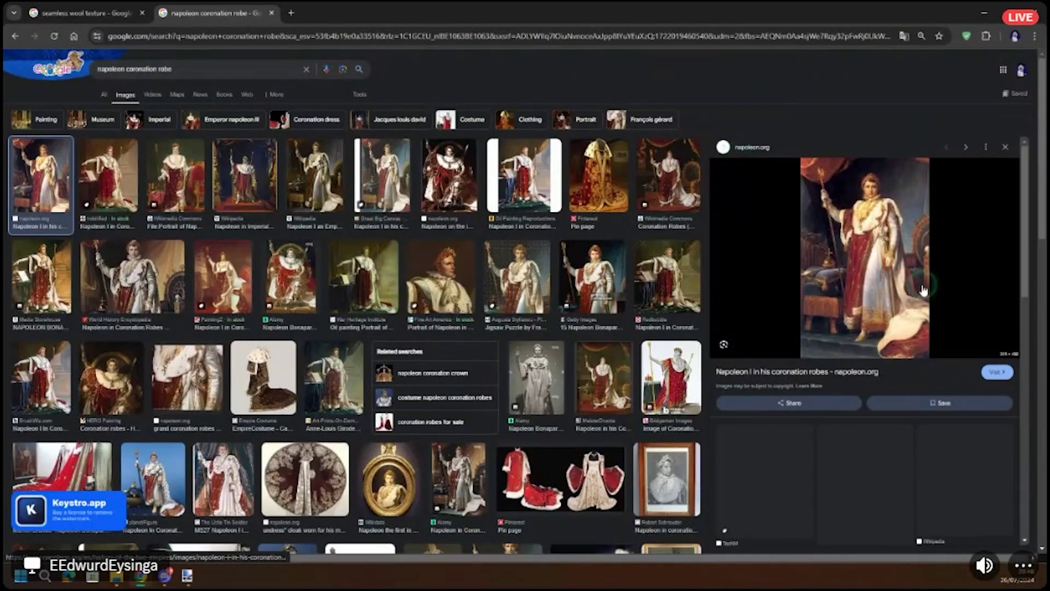
pyautogui.keyDown('ctrl'); pyautogui.scroll(6, 914, 275); pyautogui.keyUp('ctrl')
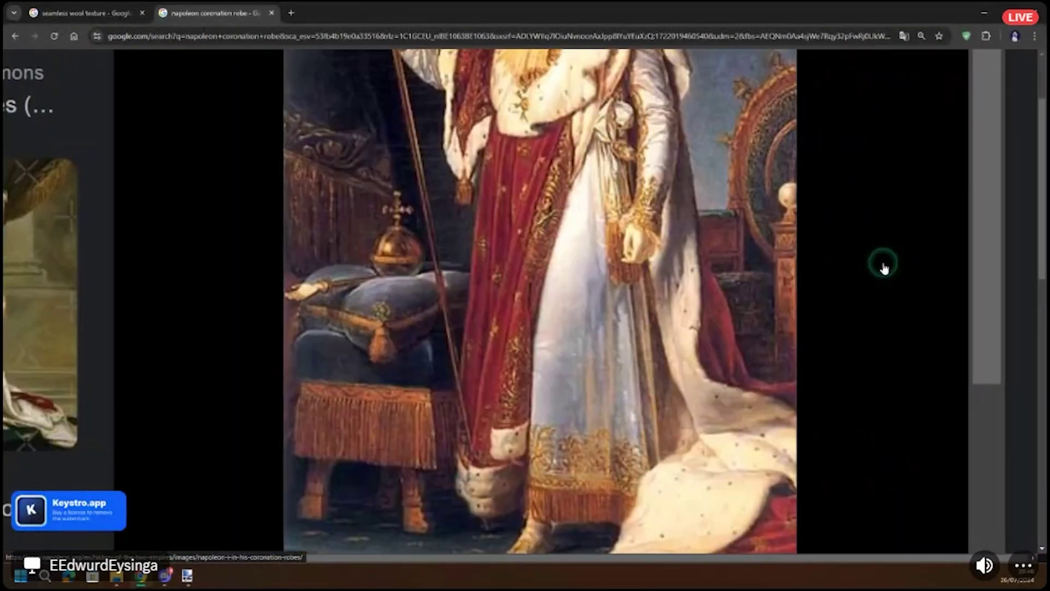
pyautogui.keyDown('ctrl'); pyautogui.scroll(-6, 884, 267); pyautogui.keyUp('ctrl')
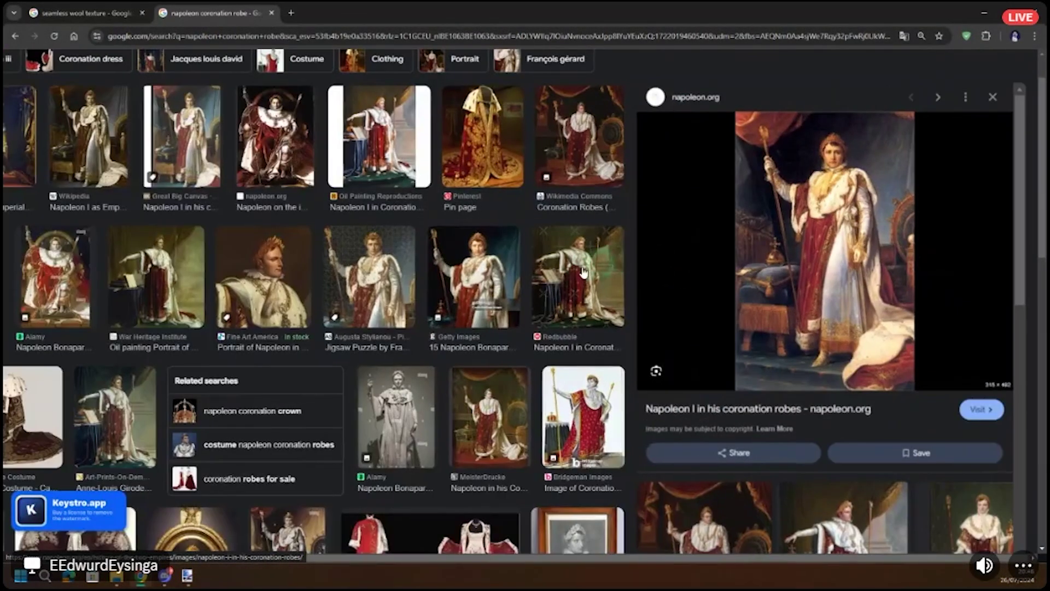
pyautogui.click(581, 273)
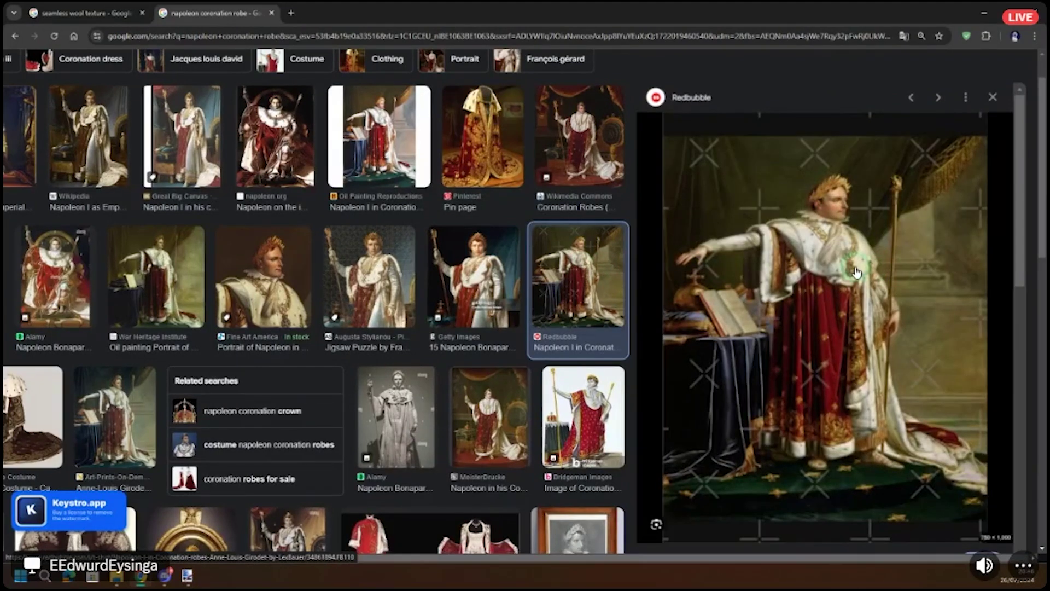
pyautogui.keyDown('ctrl'); pyautogui.scroll(5, 774, 259); pyautogui.keyUp('ctrl')
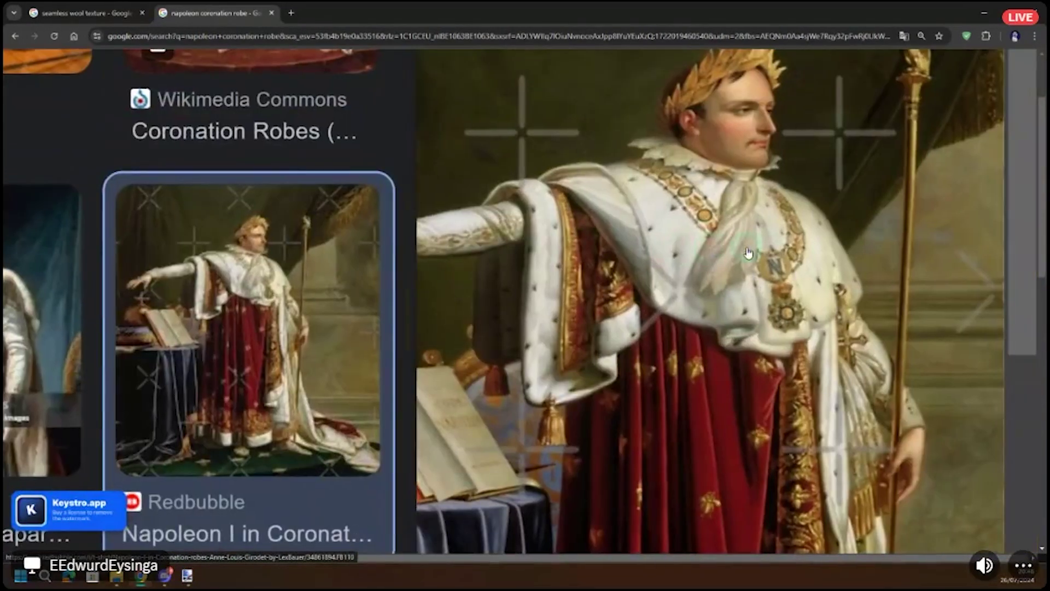
pyautogui.keyDown('ctrl'); pyautogui.scroll(-4, 748, 253); pyautogui.keyUp('ctrl')
pyautogui.keyDown('ctrl'); pyautogui.scroll(3, 663, 256); pyautogui.keyUp('ctrl')
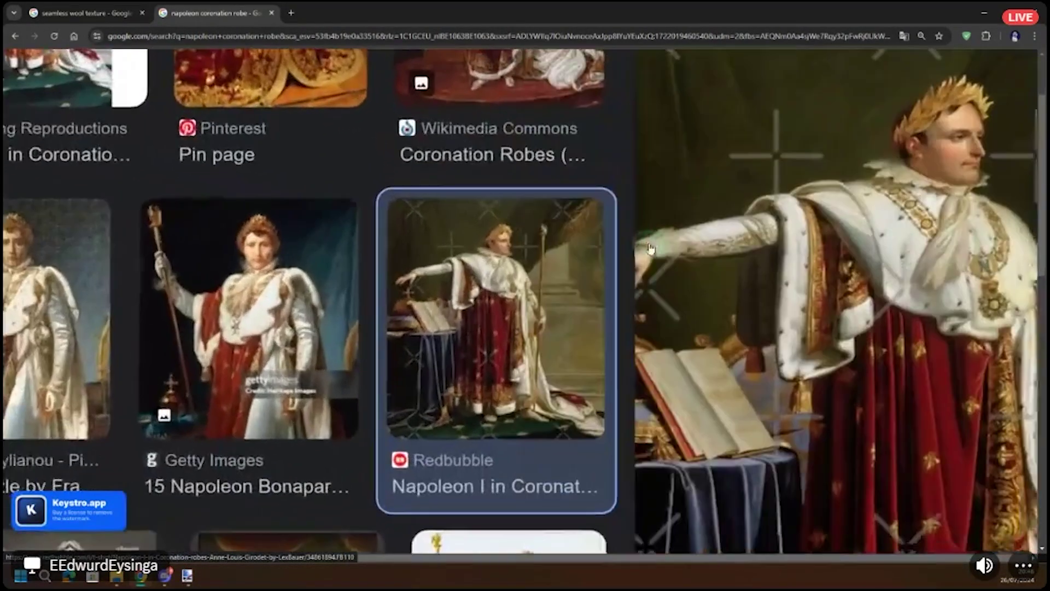
pyautogui.keyDown('ctrl'); pyautogui.scroll(-4, 664, 256); pyautogui.keyUp('ctrl')
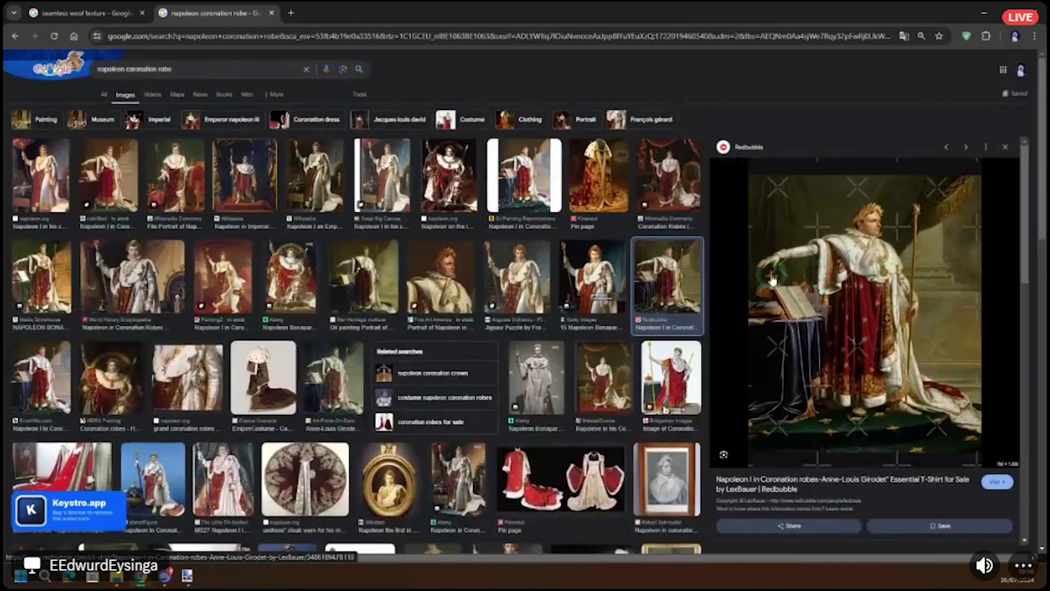
# Step: Copy the Redbubble coronation painting and paste it into a new 750 × 1000 px image in paint.net
pyautogui.rightClick(825, 279)
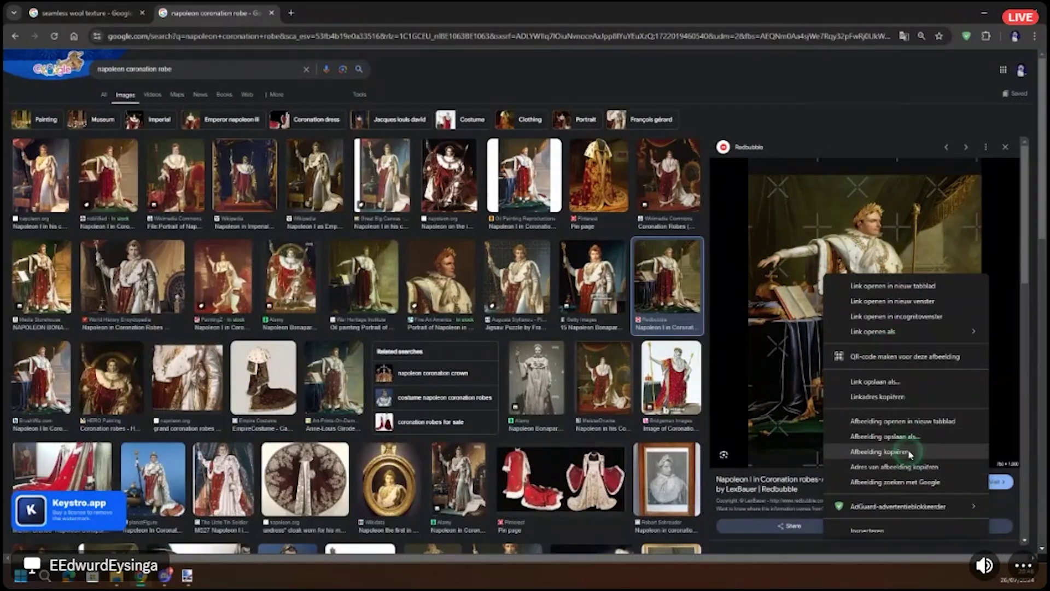
pyautogui.click(723, 422)
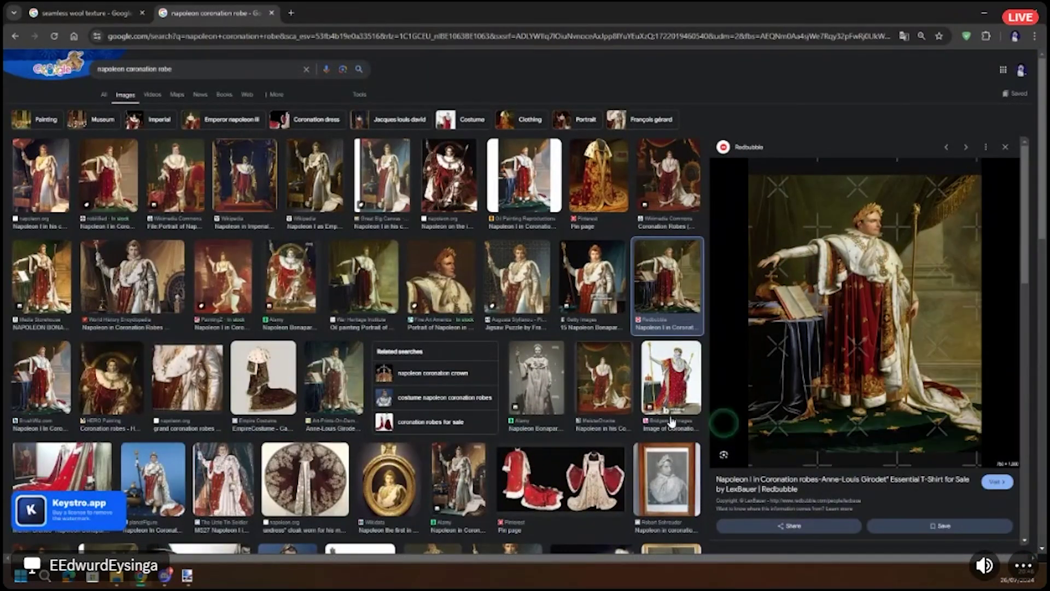
pyautogui.click(188, 576)
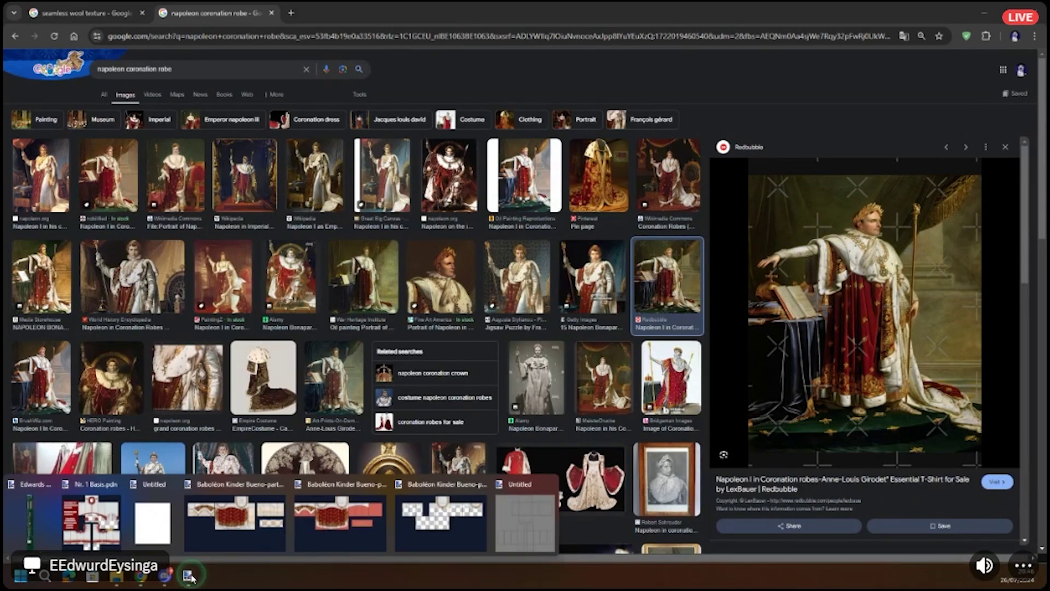
pyautogui.click(430, 529)
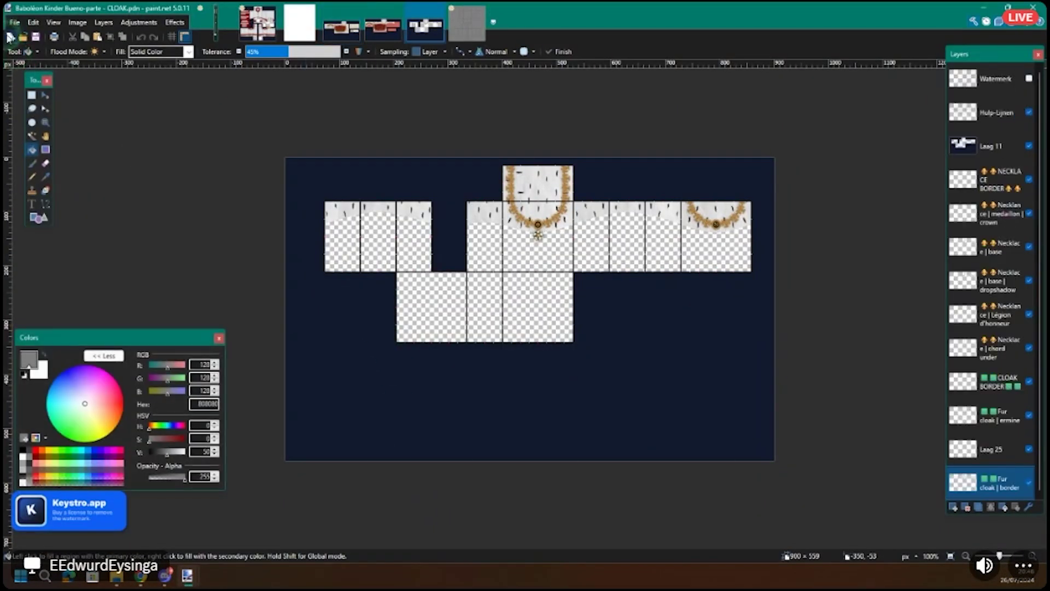
pyautogui.hotkey('ctrl', 'n')
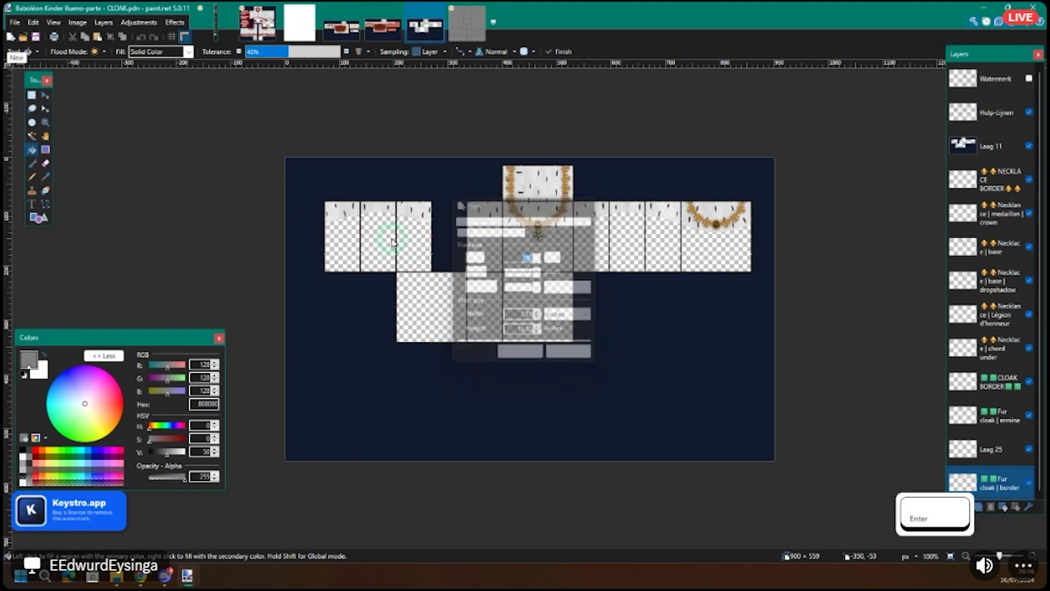
pyautogui.press('Return')
pyautogui.hotkey('ctrl', 'v')
pyautogui.hotkey('ctrl', 'v')
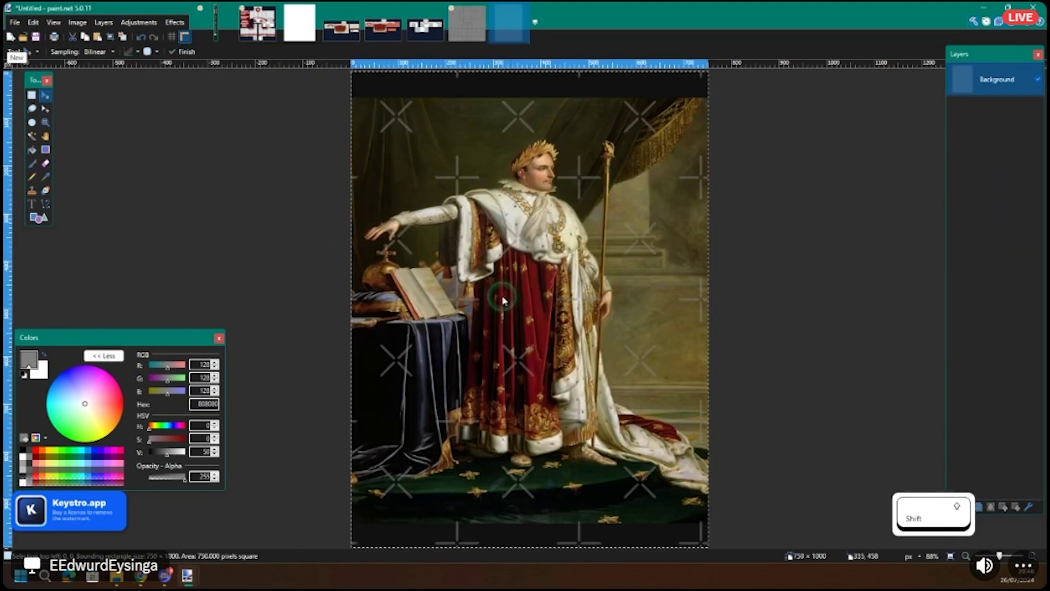
pyautogui.scroll(3, 400, 213)
pyautogui.scroll(3, 400, 213)
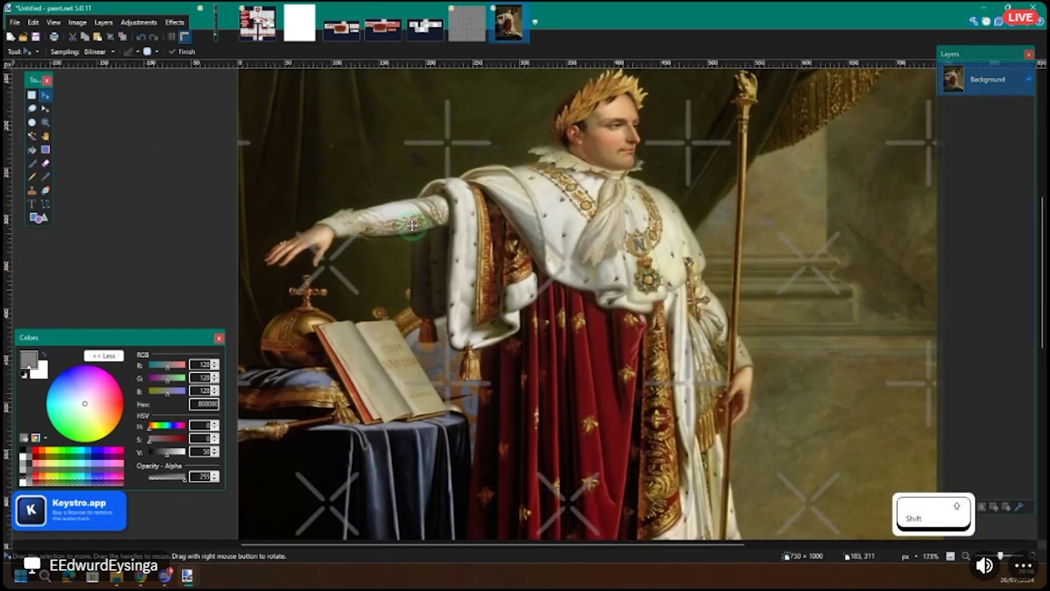
pyautogui.scroll(3, 404, 223)
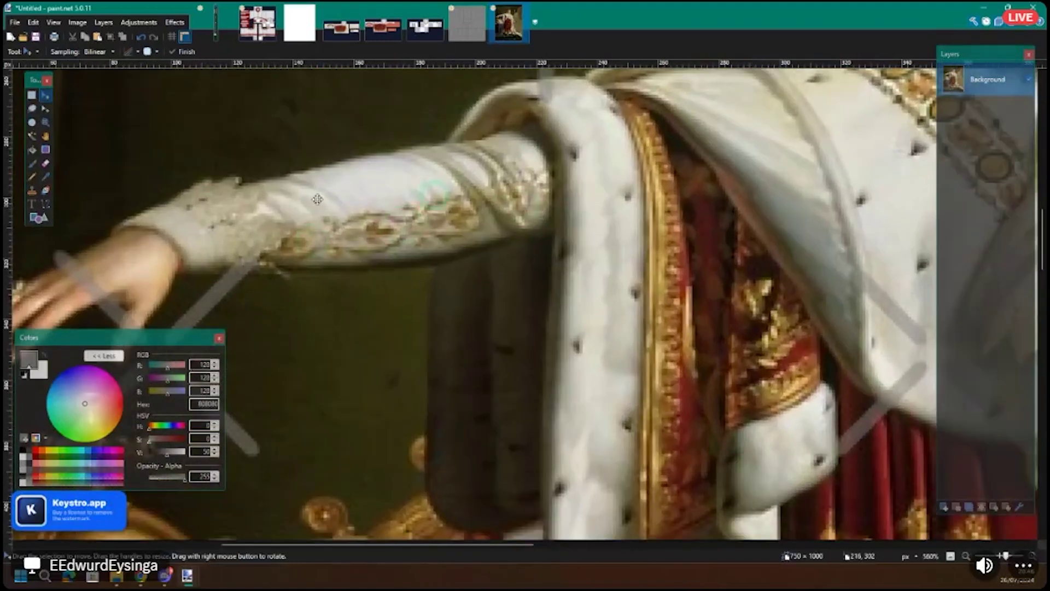
# Step: Switch to Chrome, compare the Amazon throne painting with the Wikimedia Commons portrait's robe details, and return to paint.net
pyautogui.click(140, 575)
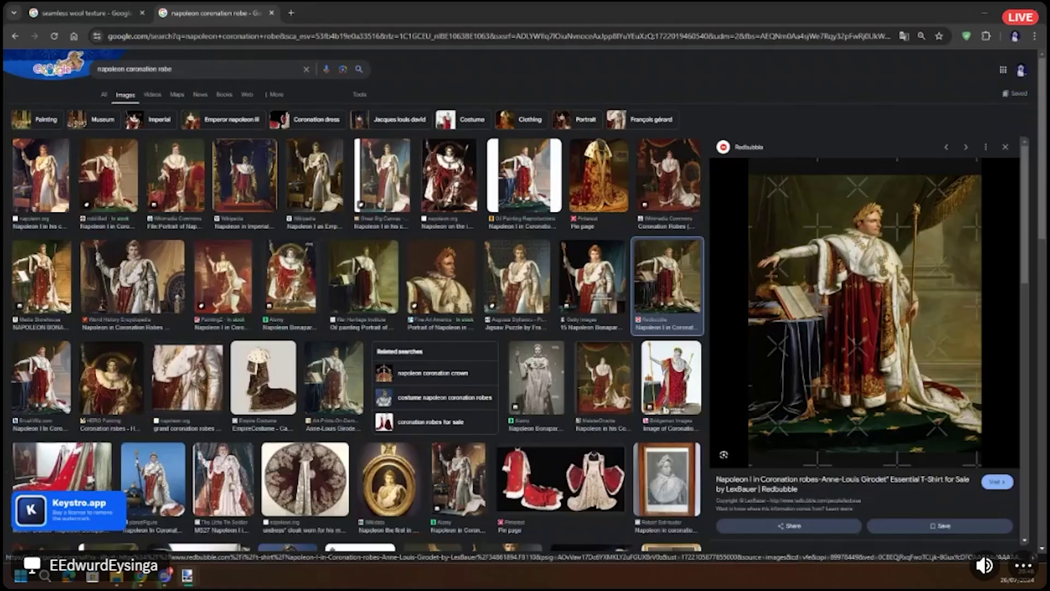
pyautogui.scroll(-3, 864, 374)
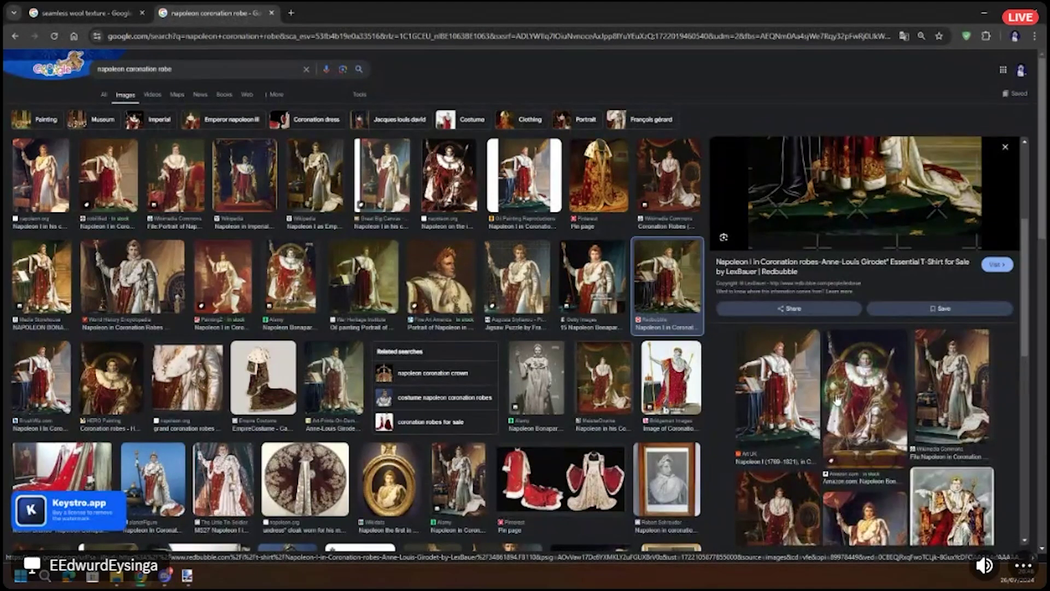
pyautogui.click(862, 395)
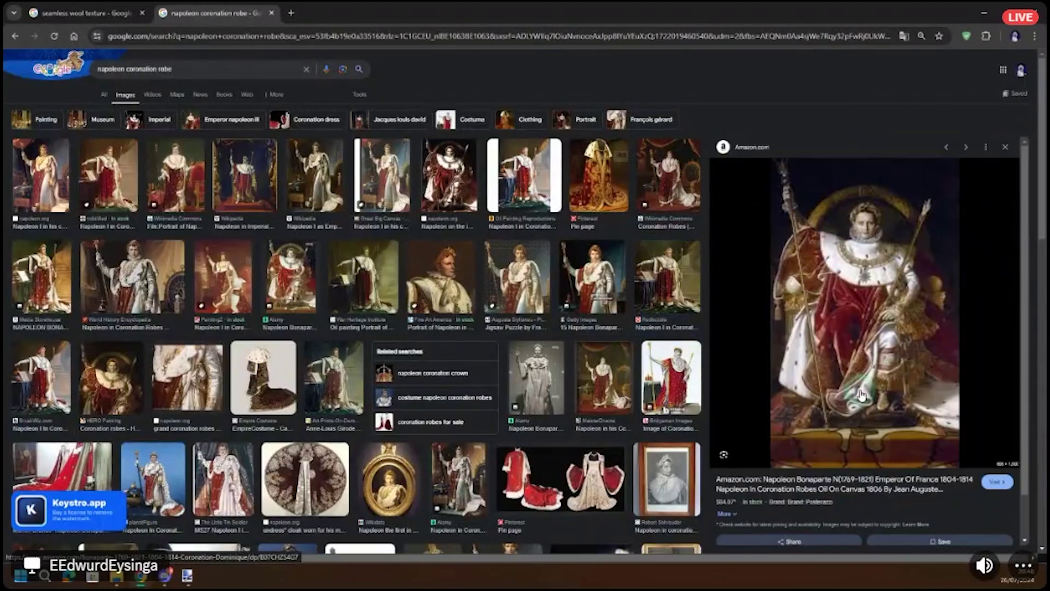
pyautogui.click(188, 181)
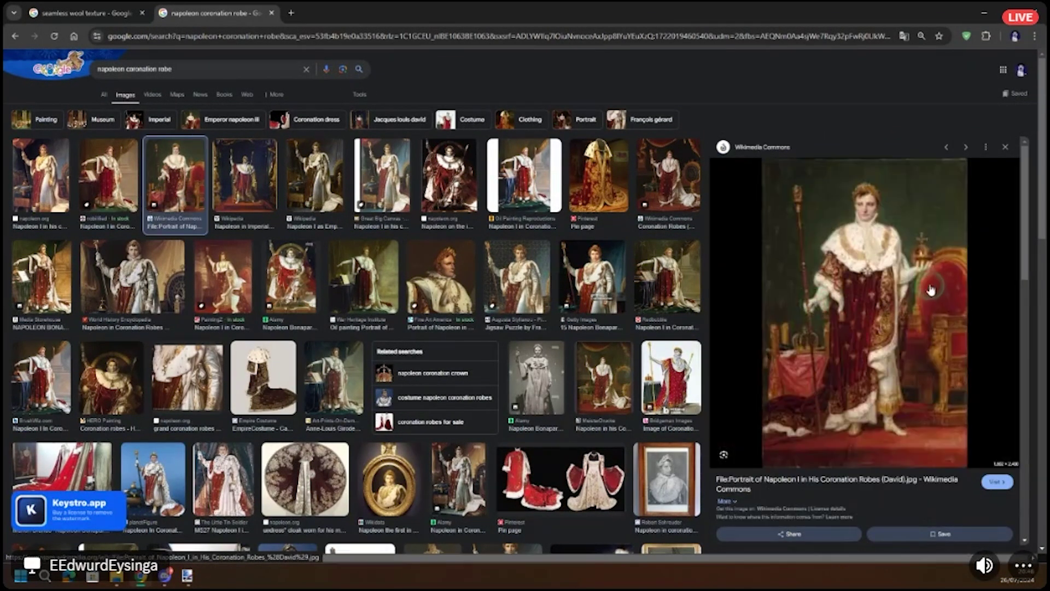
pyautogui.scroll(3, 876, 282)
pyautogui.keyDown('ctrl'); pyautogui.scroll(2, 751, 317); pyautogui.keyUp('ctrl')
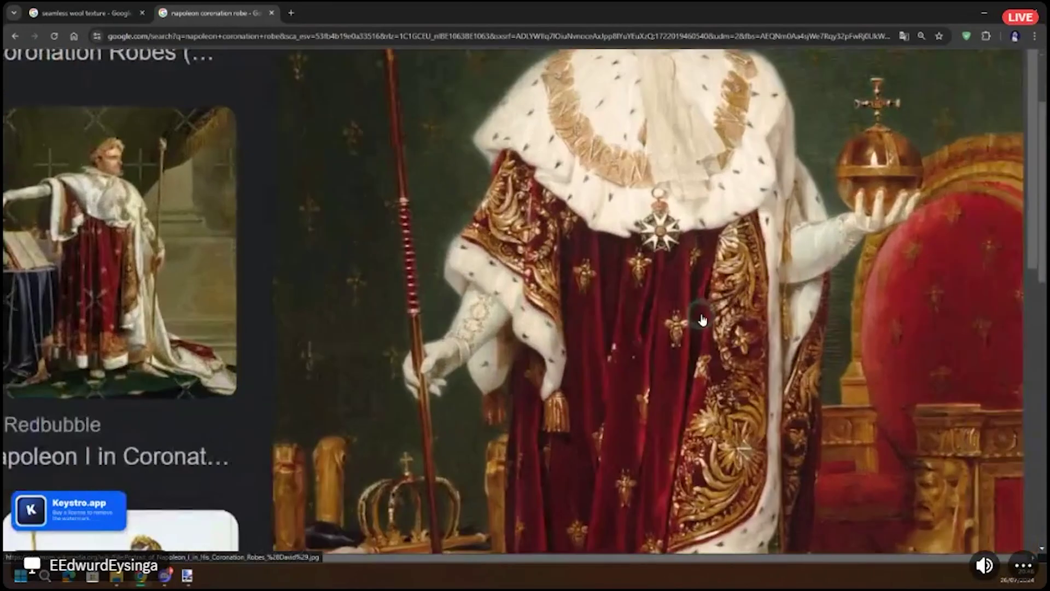
pyautogui.hotkey('alt', 'Tab')
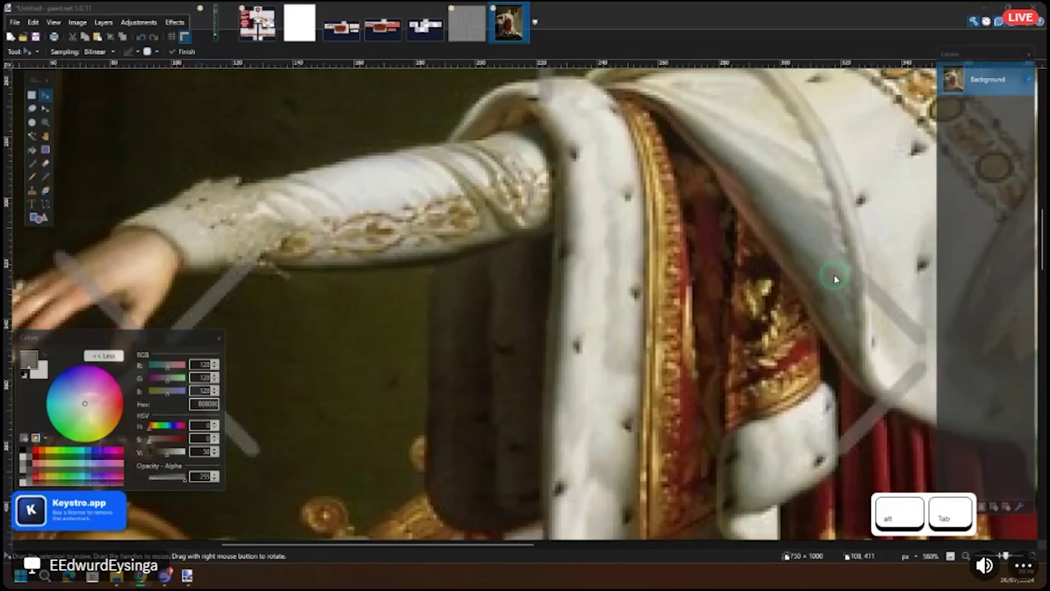
# Step: Compare the template's empty arm panels with the embroidered sleeve band in the coronation painting
pyautogui.click(464, 28)
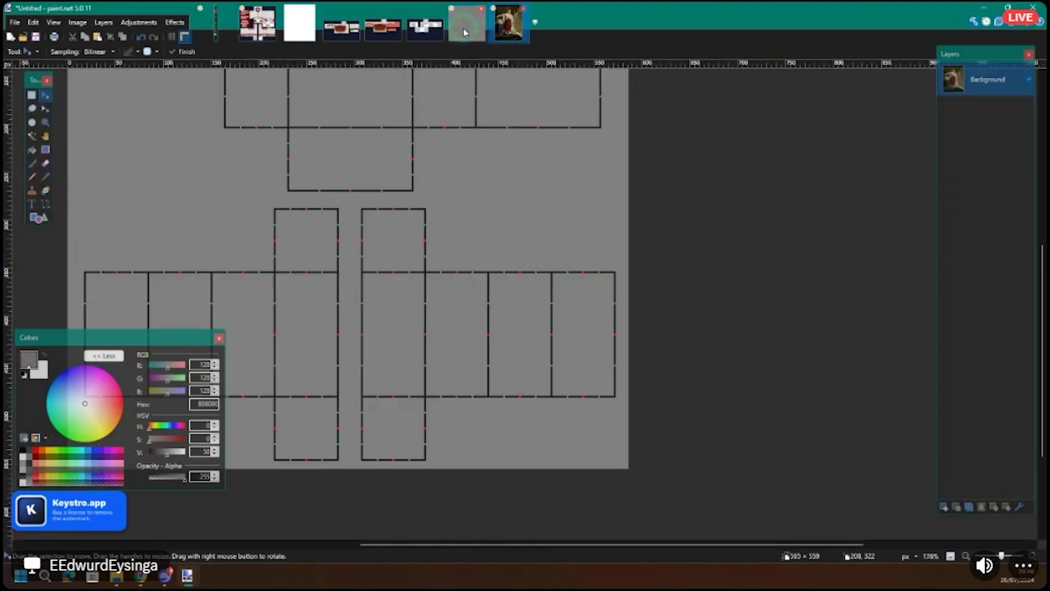
pyautogui.keyDown('ctrl'); pyautogui.scroll(2, 475, 366); pyautogui.keyUp('ctrl')
pyautogui.keyDown('ctrl'); pyautogui.scroll(1, 476, 366); pyautogui.keyUp('ctrl')
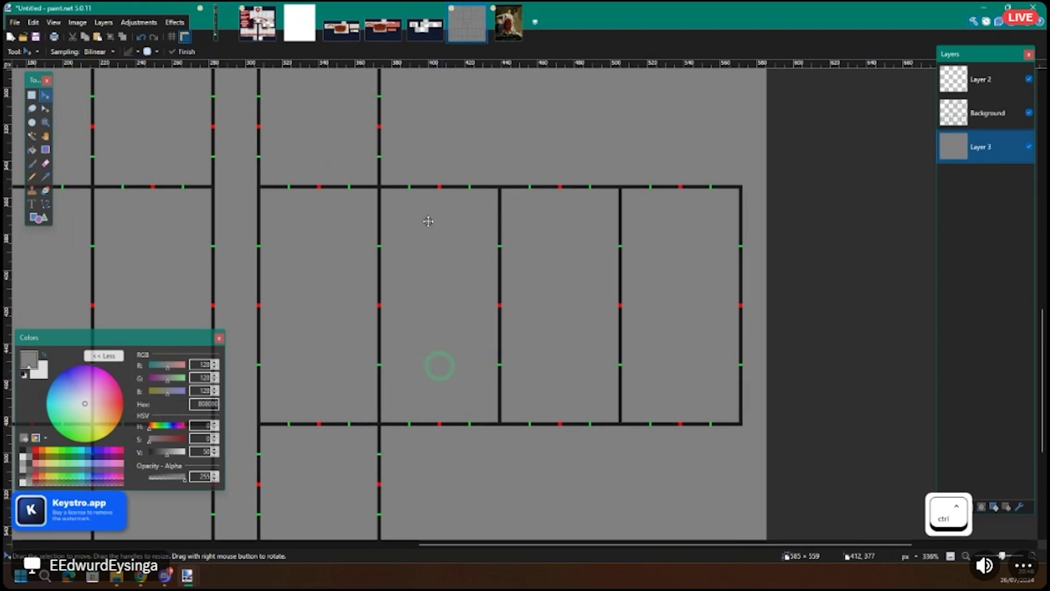
pyautogui.click(509, 23)
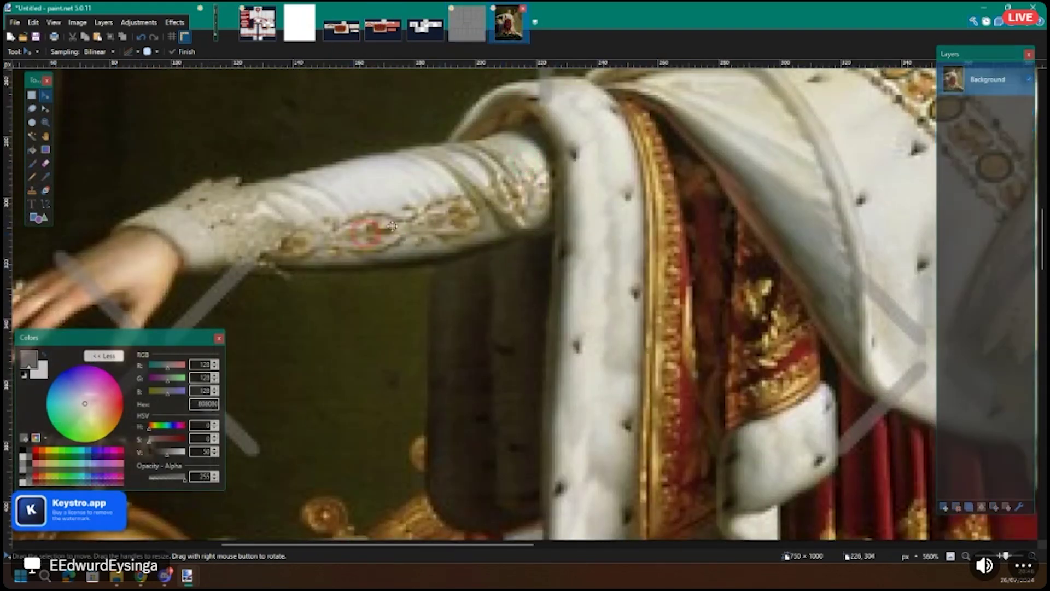
pyautogui.moveTo(347, 232); pyautogui.dragTo(454, 222)
# Step: In Nr. 1 Basis, sample a gold button on the Knopen layer, taking E7A649 as primary and a darker gold as secondary colour
pyautogui.click(275, 41)
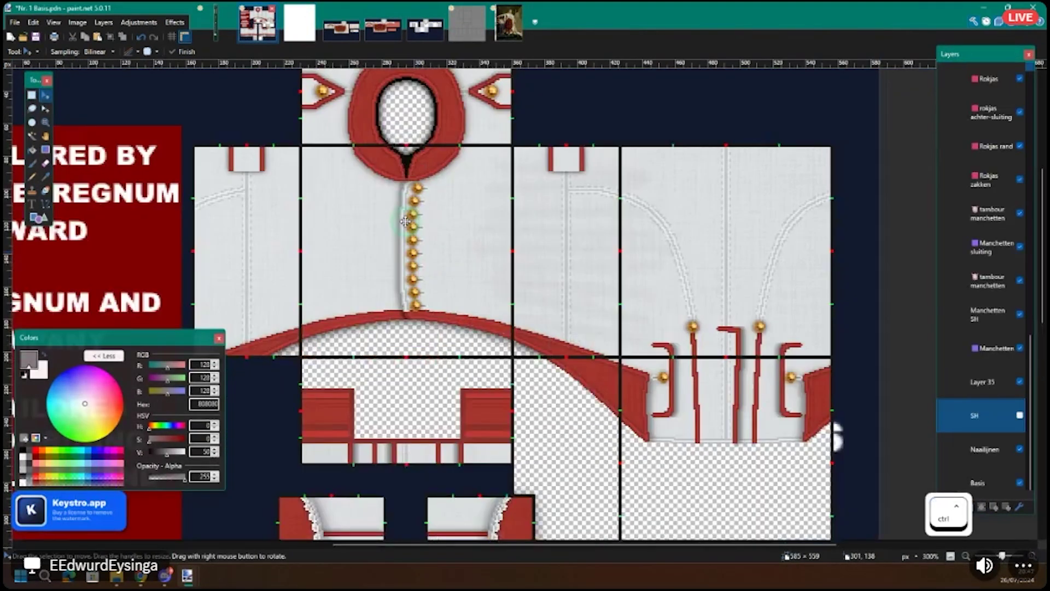
pyautogui.keyDown('ctrl'); pyautogui.scroll(5, 406, 221); pyautogui.keyUp('ctrl')
pyautogui.scroll(8, 987, 396)
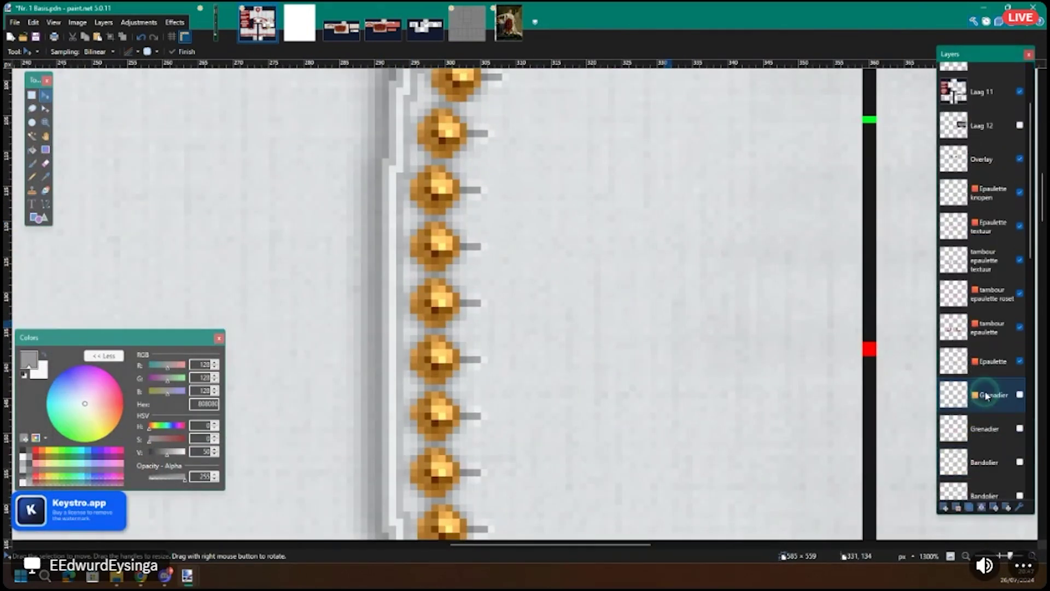
pyautogui.scroll(-3, 990, 391)
pyautogui.click(983, 354)
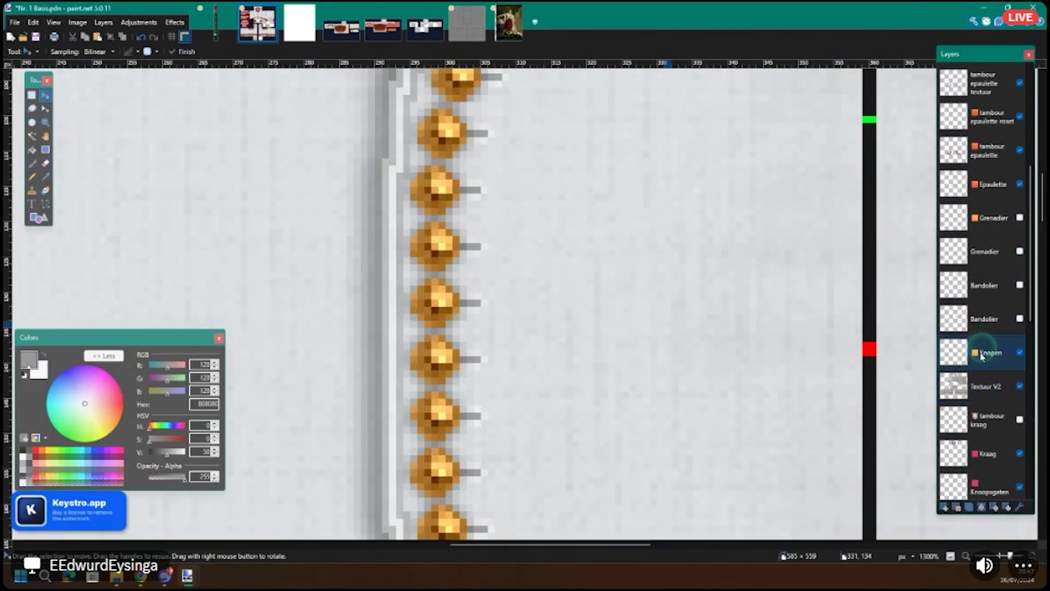
pyautogui.keyDown('ctrl'); pyautogui.scroll(4, 425, 299); pyautogui.keyUp('ctrl')
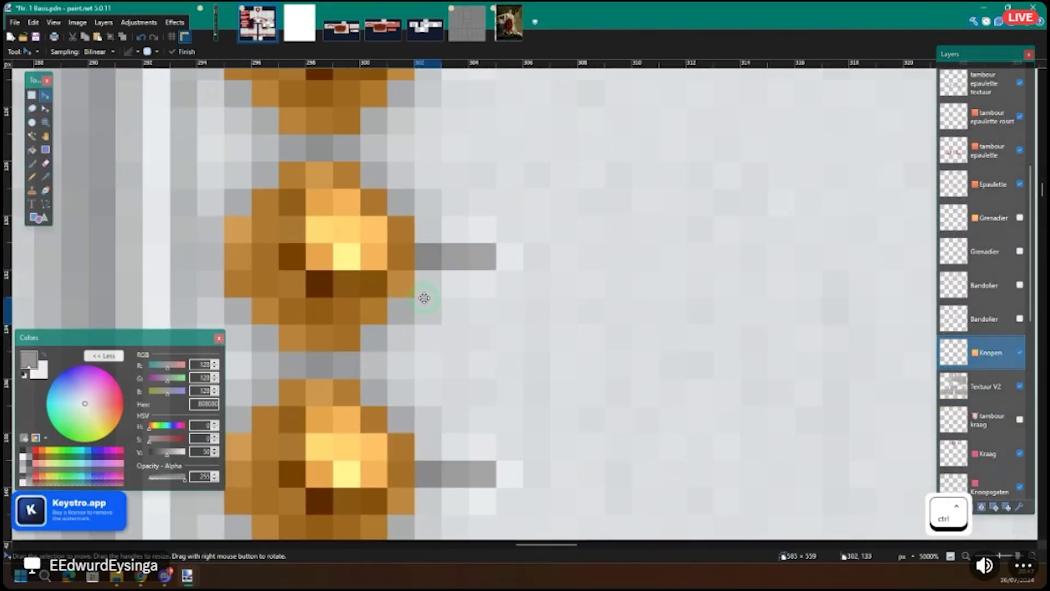
pyautogui.press('k')
pyautogui.click(325, 199)
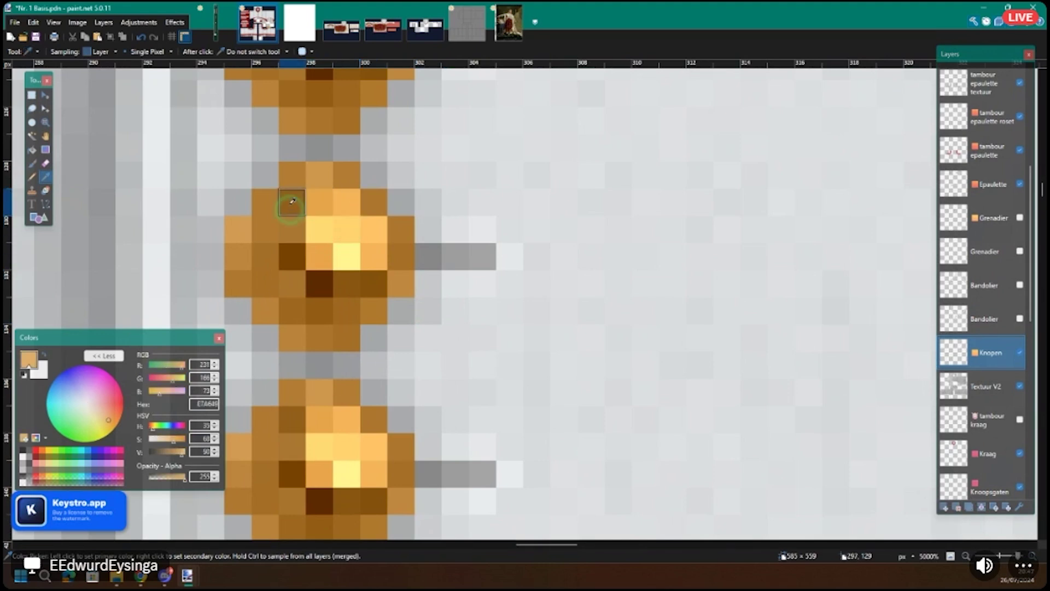
pyautogui.rightClick(292, 181)
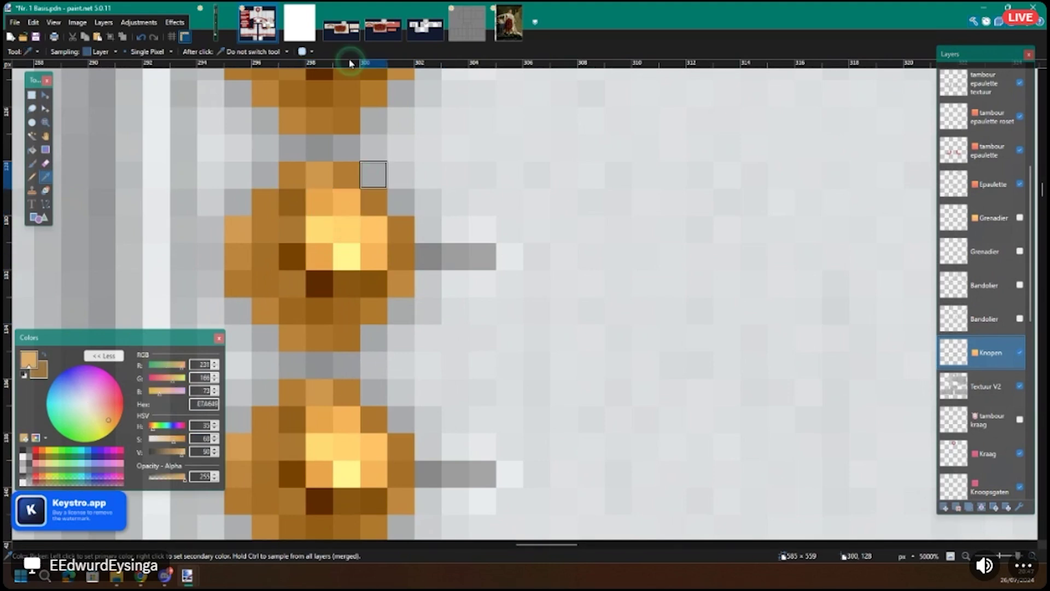
# Step: Examine the sleeve embroidery in the painting and the Chrome portrait, and return to the grey template in paint.net
pyautogui.click(462, 36)
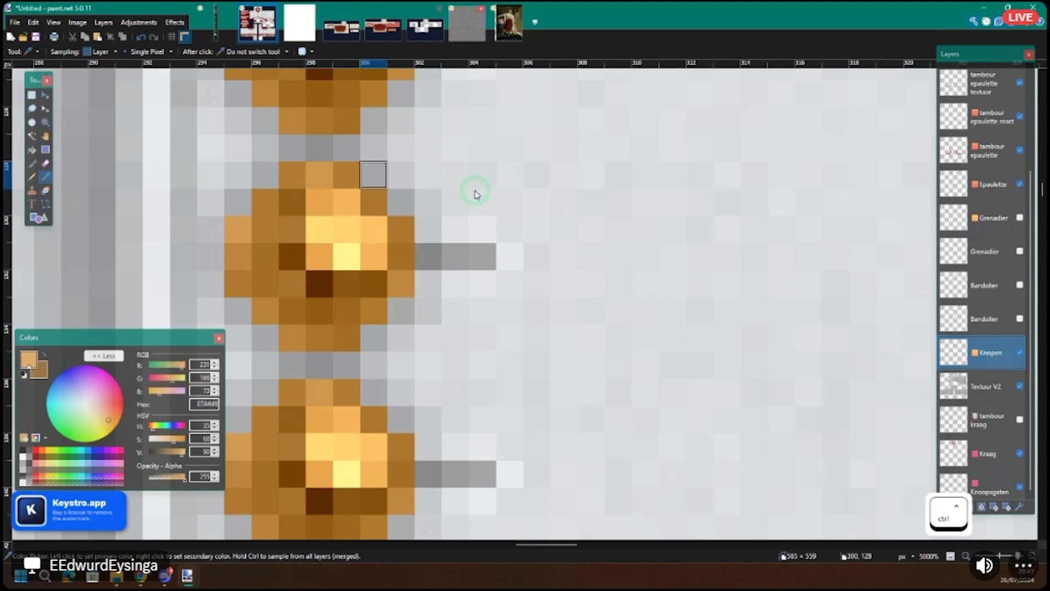
pyautogui.press('o')
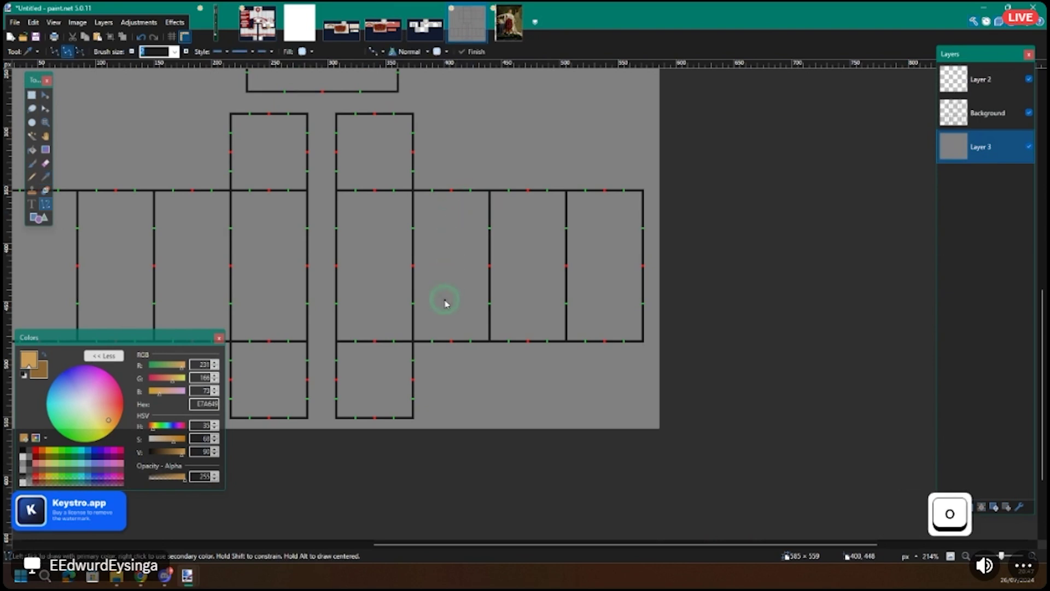
pyautogui.click(512, 38)
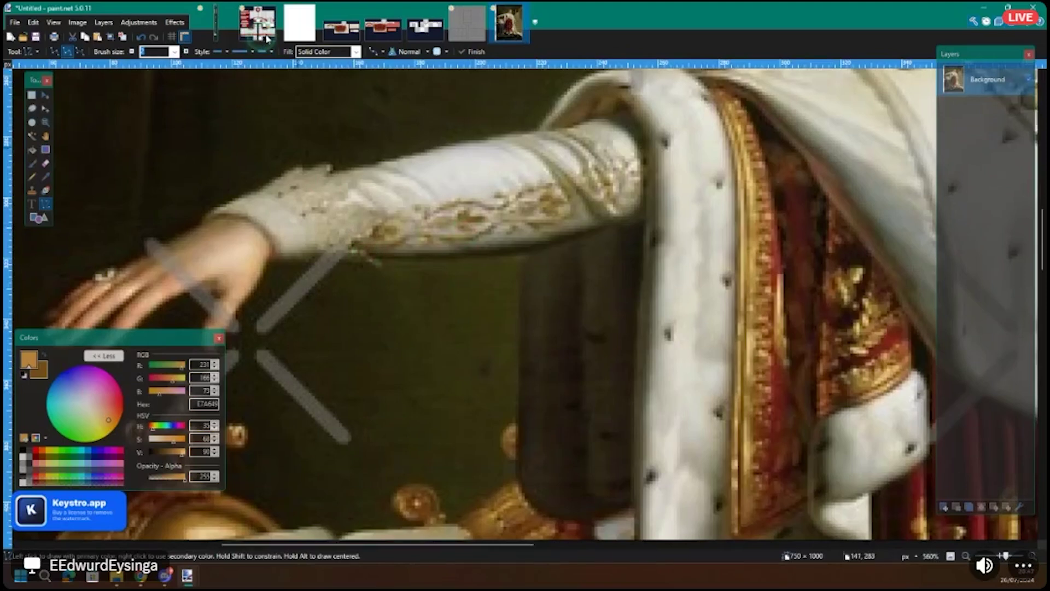
pyautogui.click(141, 576)
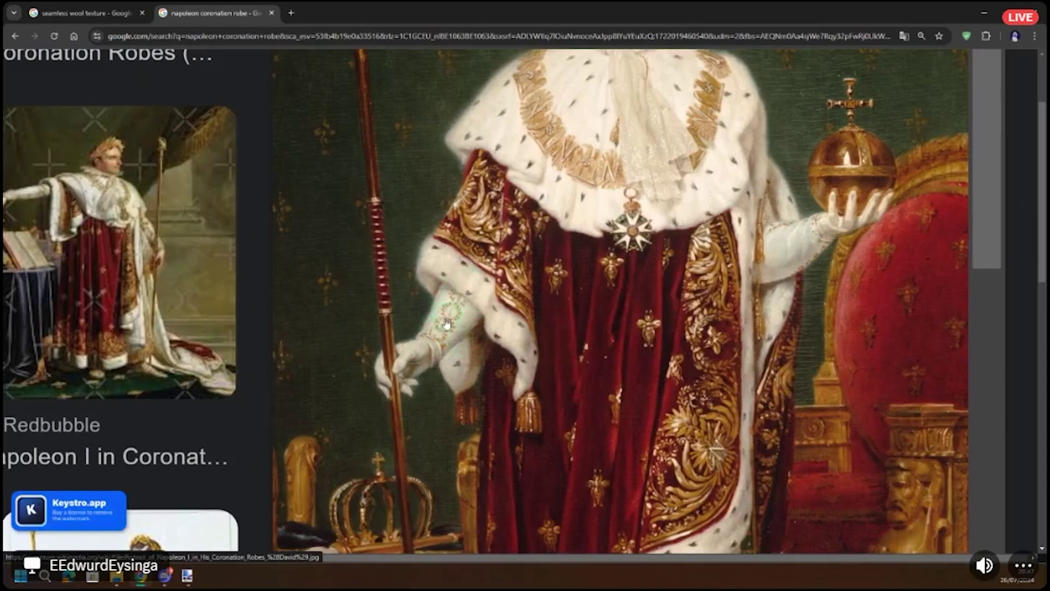
pyautogui.moveTo(188, 574)
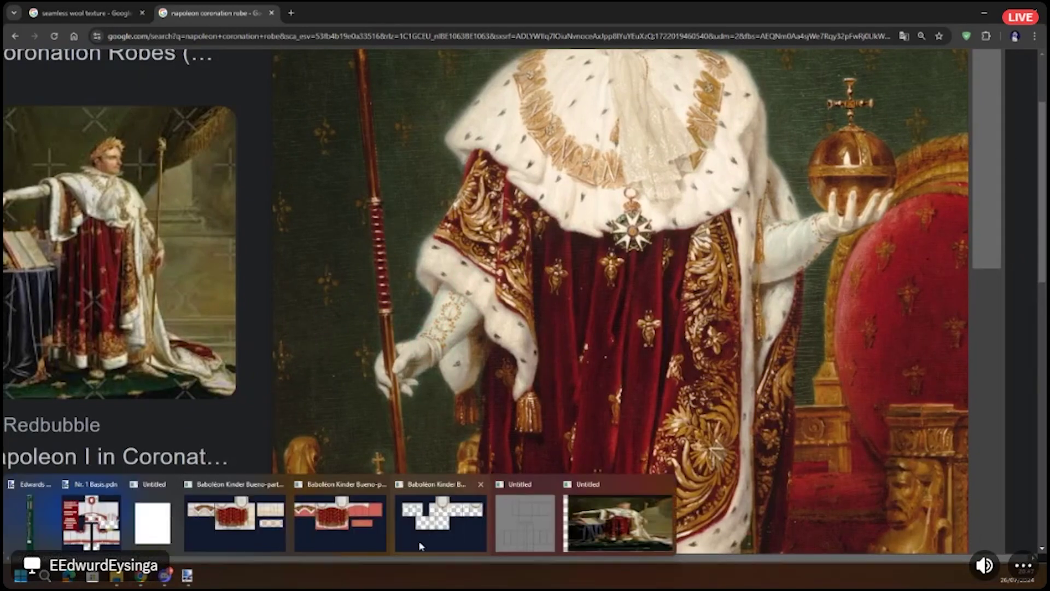
pyautogui.click(520, 533)
pyautogui.scroll(2, 444, 313)
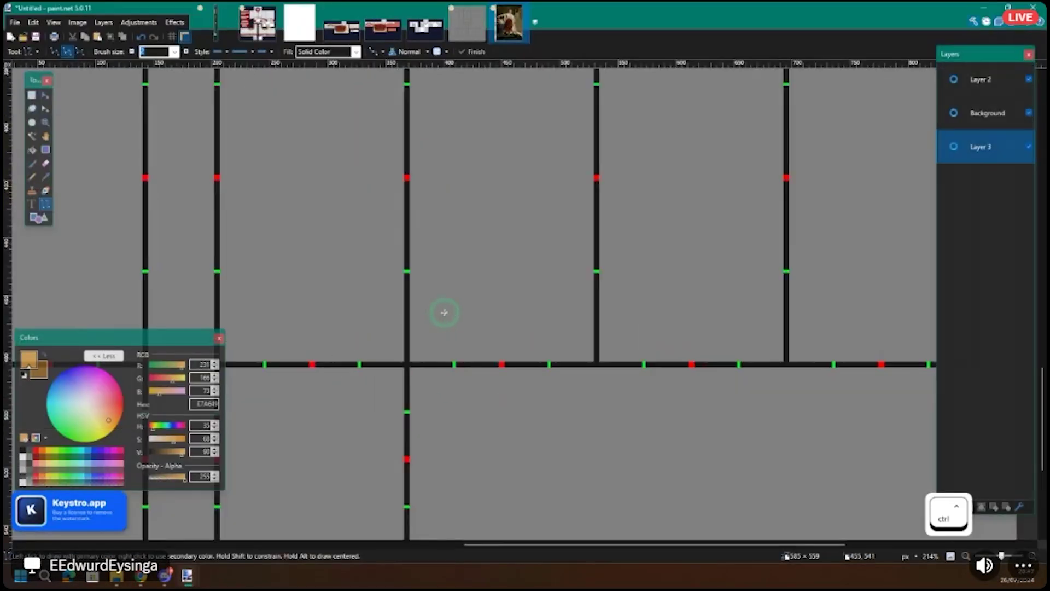
pyautogui.scroll(6, 445, 313)
pyautogui.press('p')
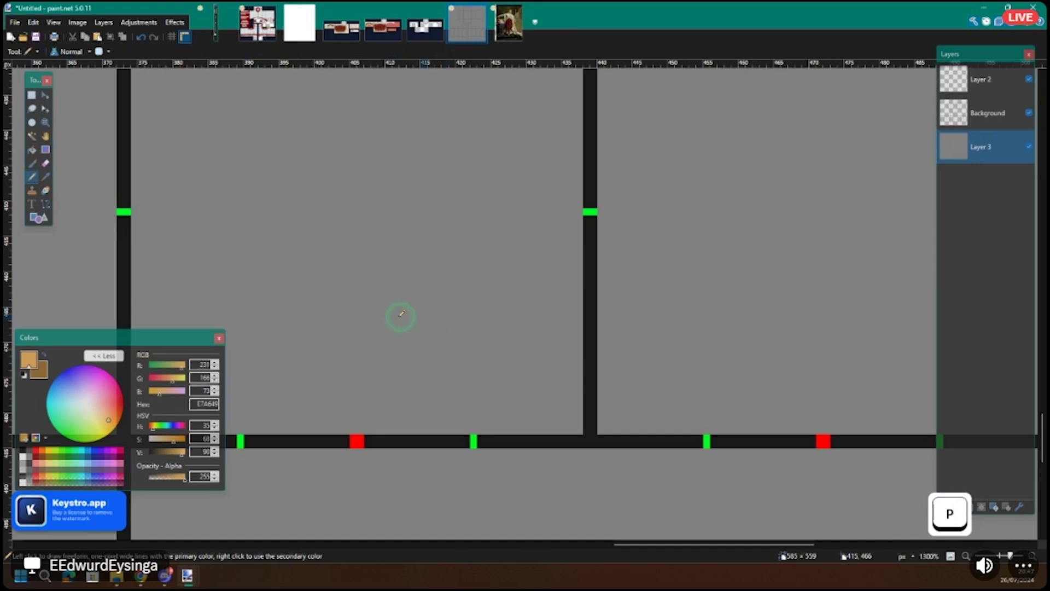
pyautogui.scroll(2, 402, 314)
pyautogui.click(376, 351)
pyautogui.scroll(-1, 394, 345)
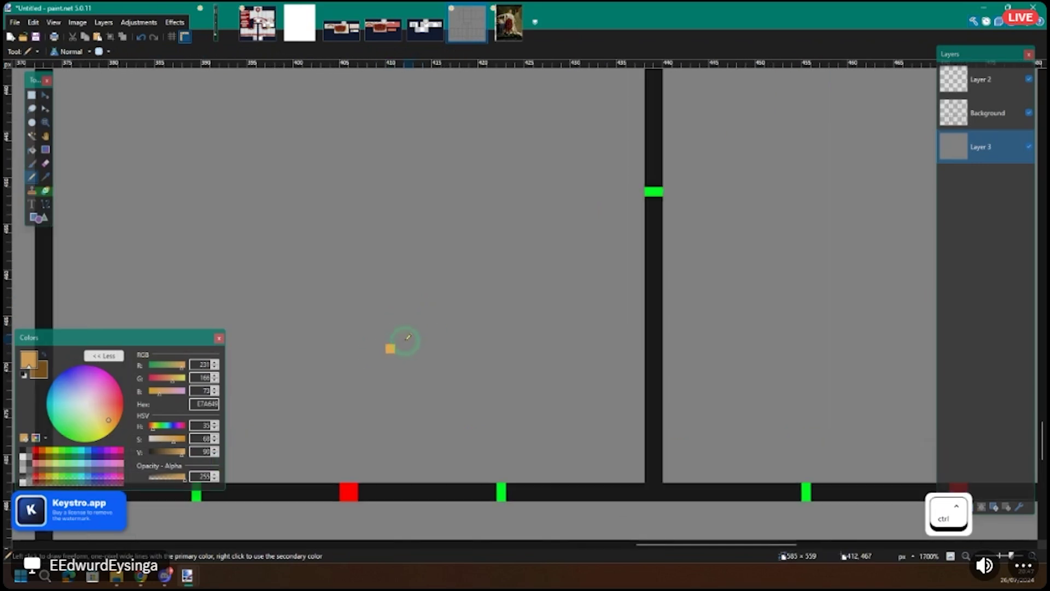
pyautogui.hotkey('ctrl', 'z')
# Step: Draw an aliased ellipse about 23 × 22 px in the darker gold, inside the lower part of the arm panel
pyautogui.press('o')
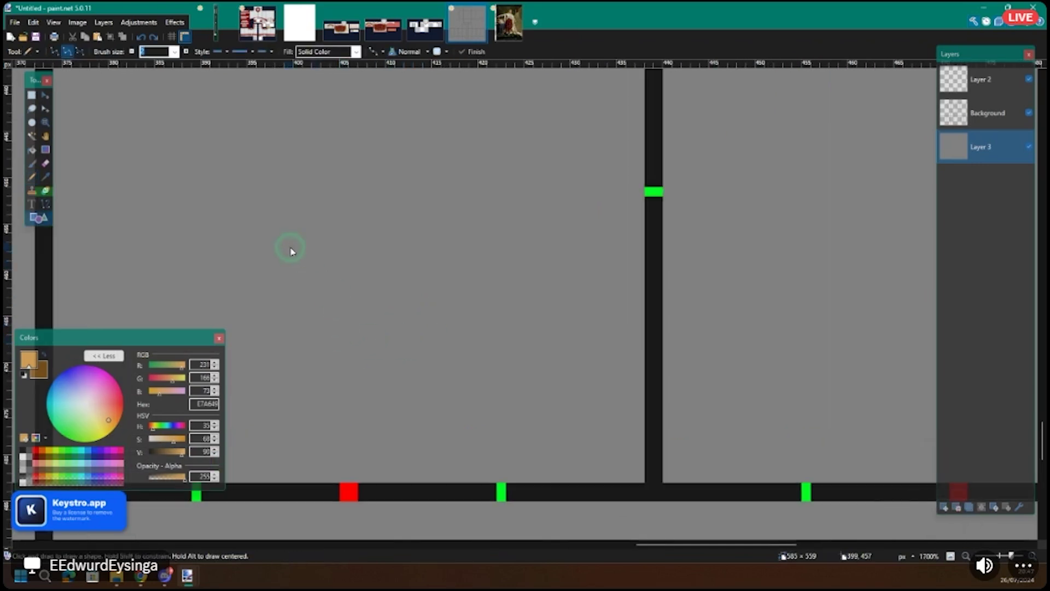
pyautogui.click(72, 52)
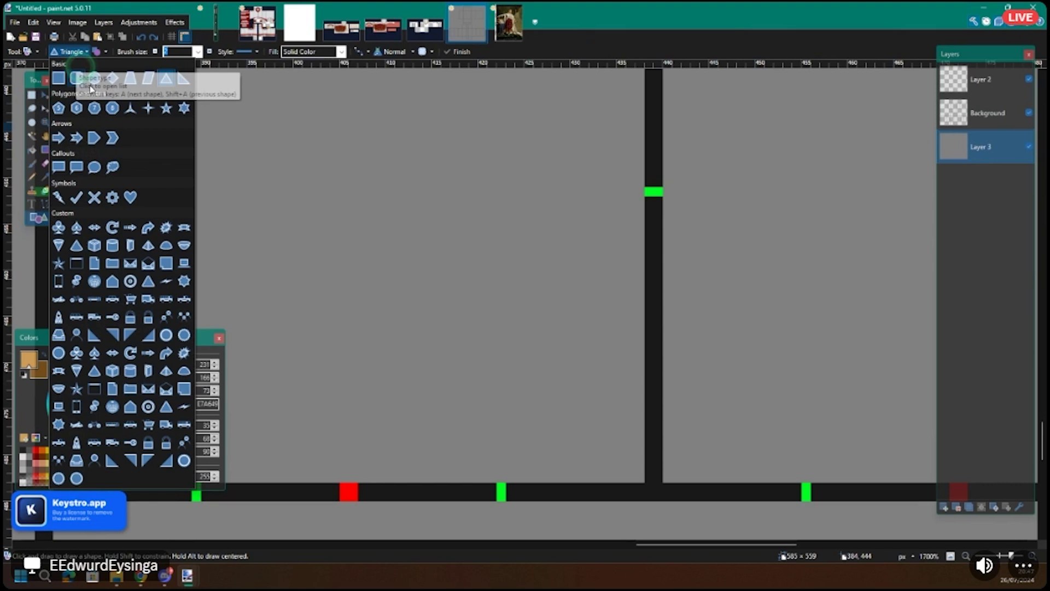
pyautogui.click(94, 78)
pyautogui.scroll(-2, 276, 241)
pyautogui.moveTo(237, 202); pyautogui.dragTo(393, 346)
pyautogui.click(357, 53)
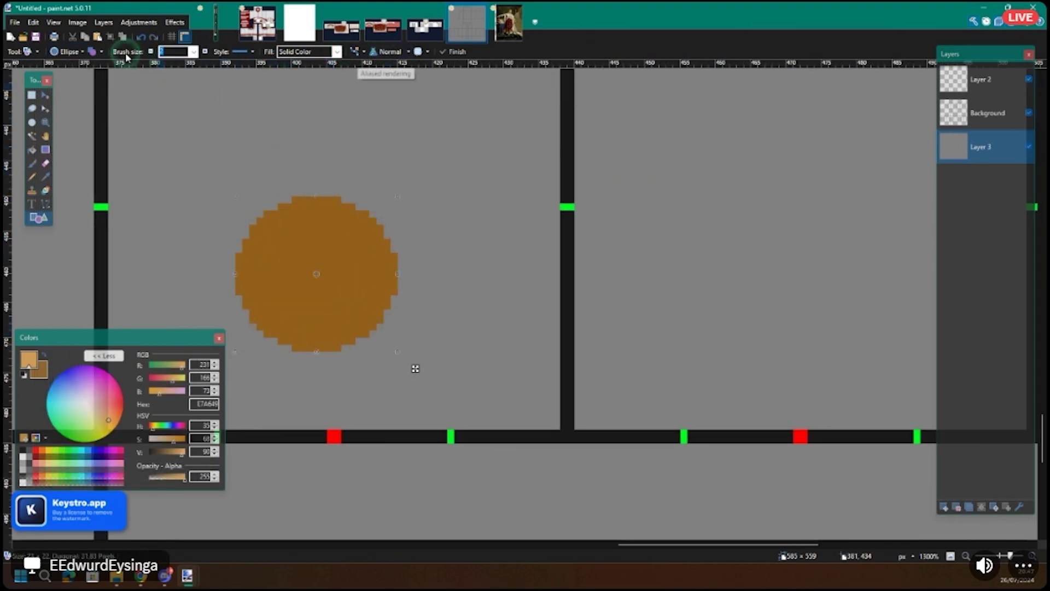
# Step: Turn the ellipse into a one-pixel outline, shift it up slightly and commit it
pyautogui.click(94, 54)
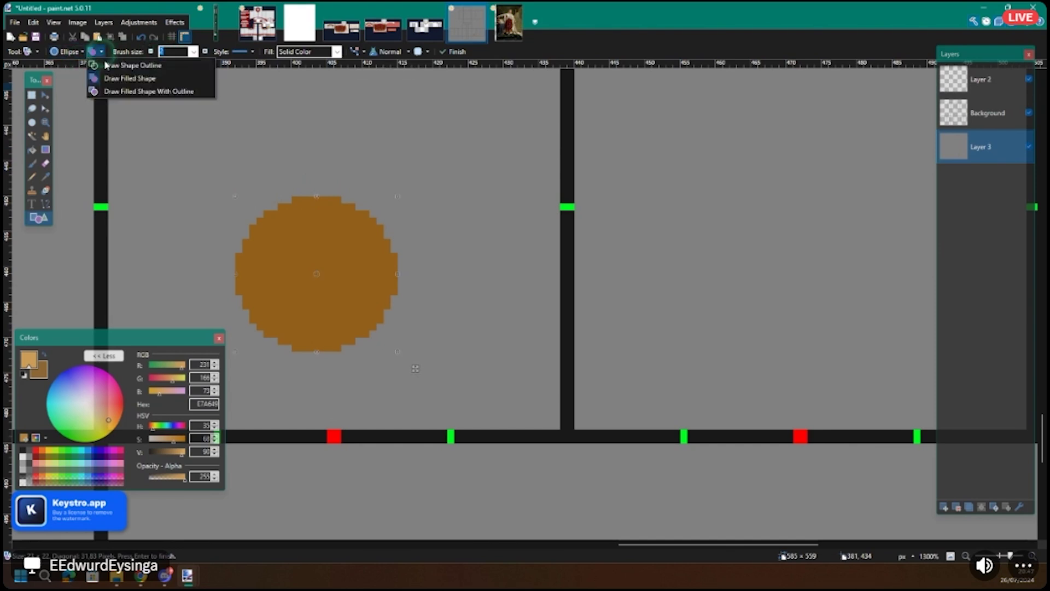
pyautogui.click(134, 64)
pyautogui.click(151, 52)
pyautogui.moveTo(378, 298); pyautogui.dragTo(381, 269)
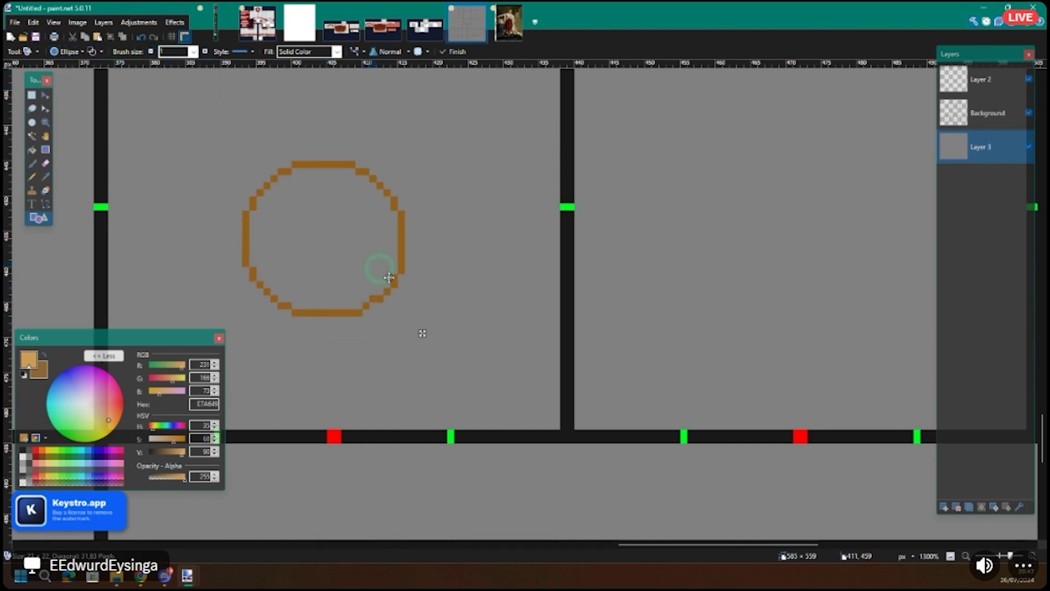
pyautogui.press('Return')
pyautogui.press('s')
pyautogui.moveTo(109, 132); pyautogui.dragTo(335, 438)
pyautogui.hotkey('ctrl', 'c')
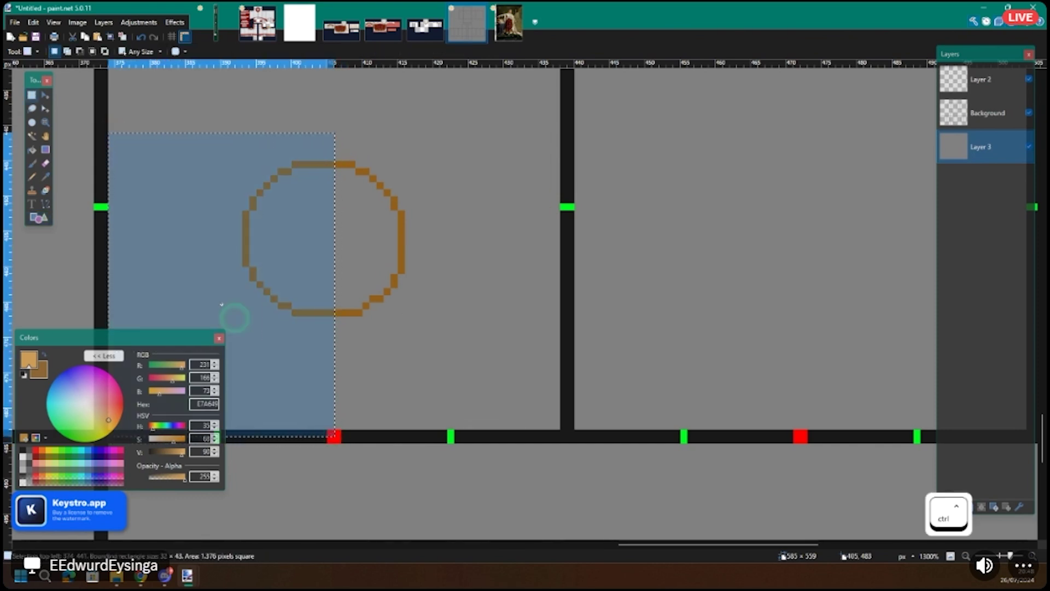
pyautogui.hotkey('ctrl', 'v')
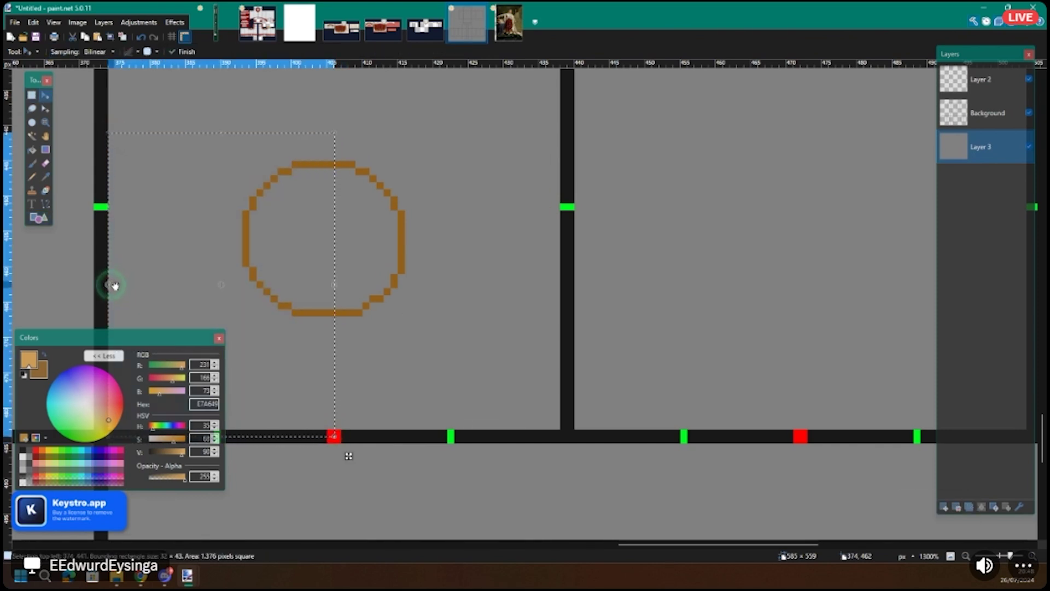
pyautogui.hotkey('ctrl', 'z')
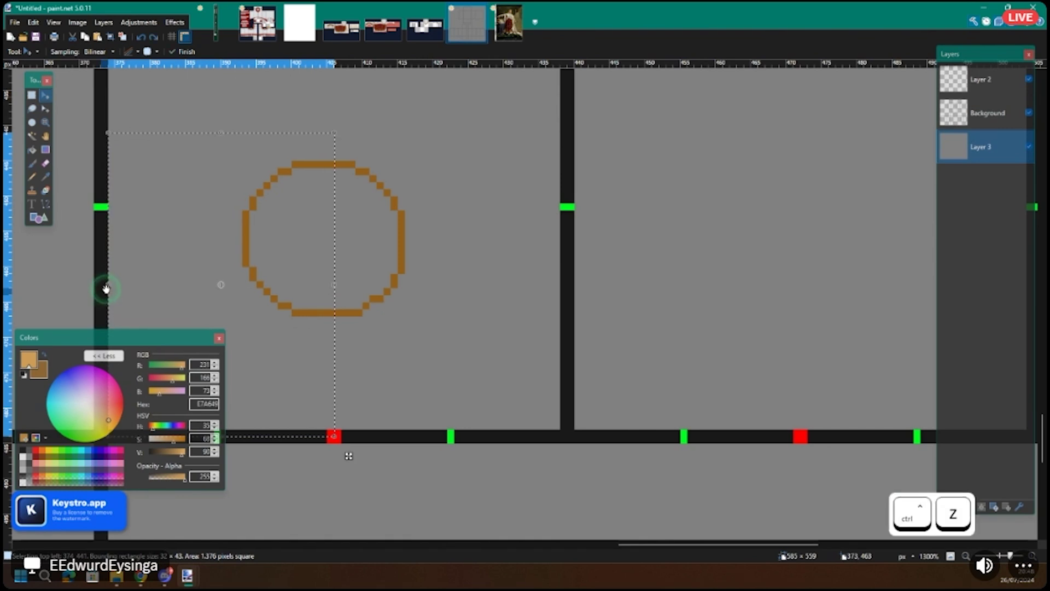
pyautogui.hotkey('ctrl', 'z')
pyautogui.hotkey('ctrl', 'y')
pyautogui.hotkey('ctrl', 'c')
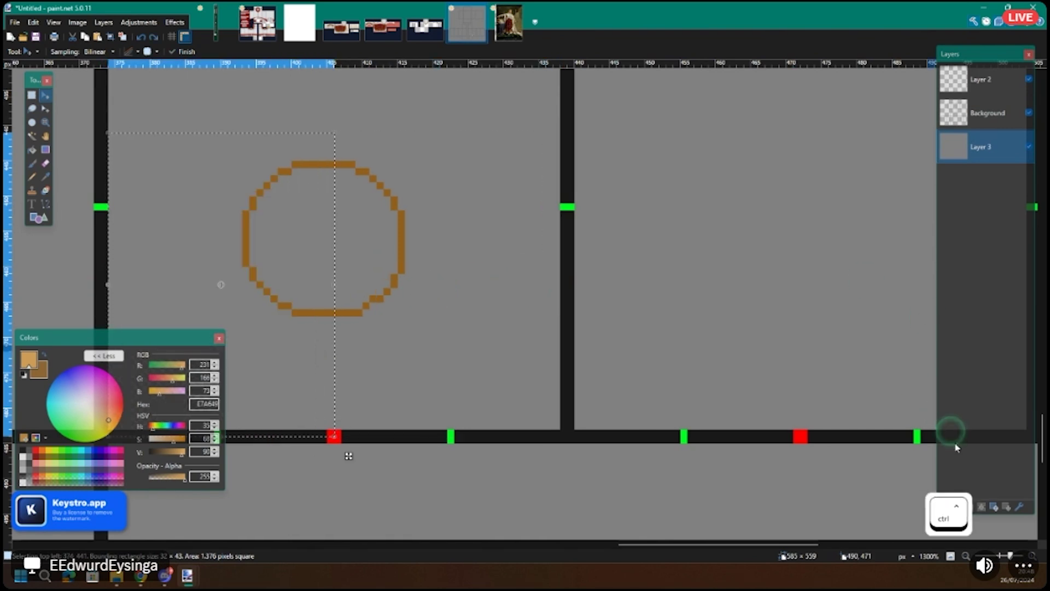
# Step: Add a layer above the grey Layer 3 and move the gold circle outline from Layer 3 onto it
pyautogui.click(945, 510)
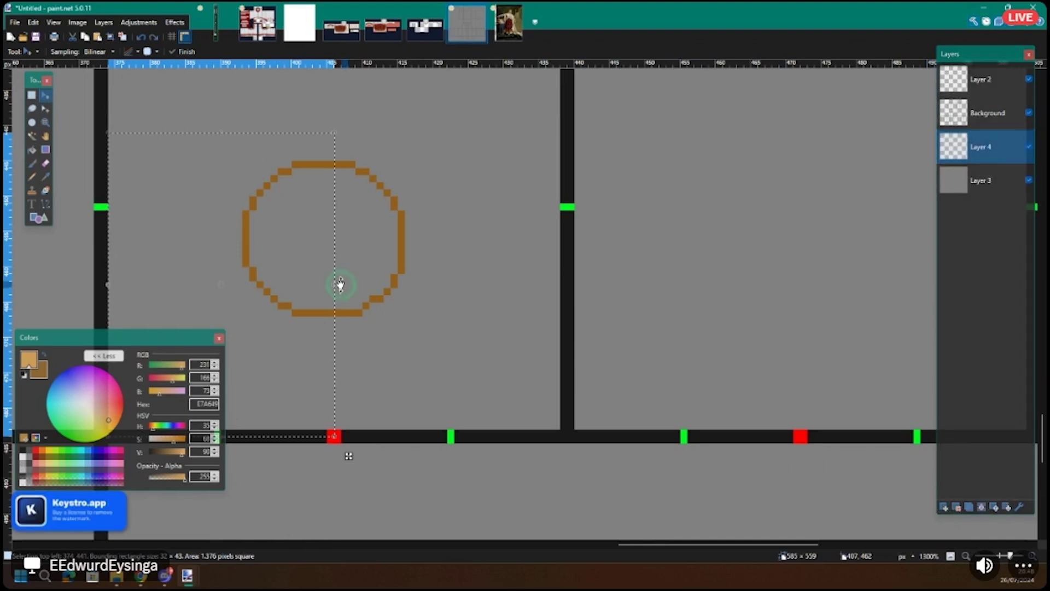
pyautogui.press('s')
pyautogui.scroll(3, 282, 151)
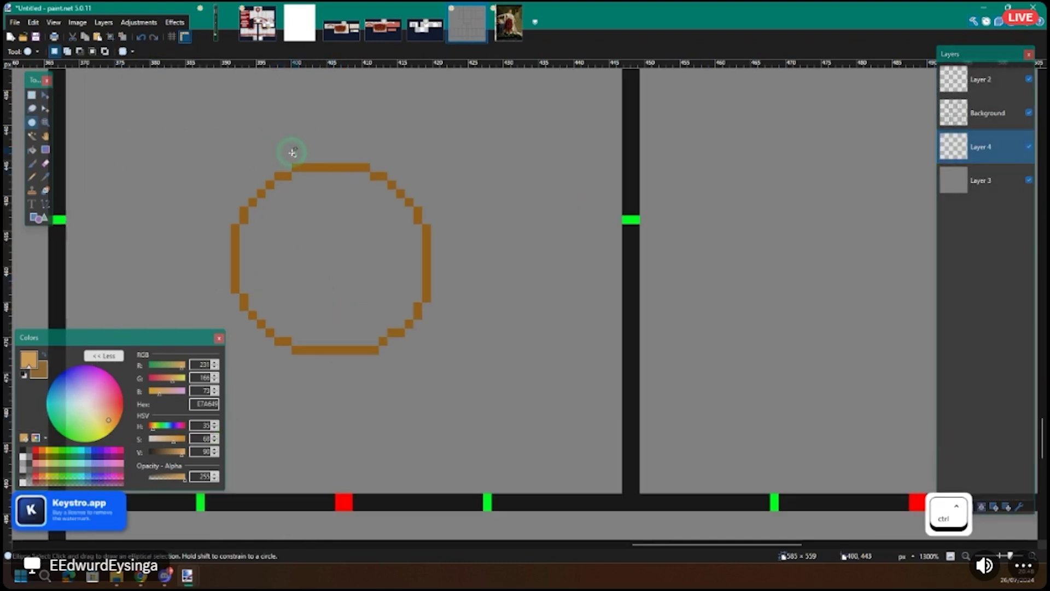
pyautogui.press('s')
pyautogui.click(319, 172)
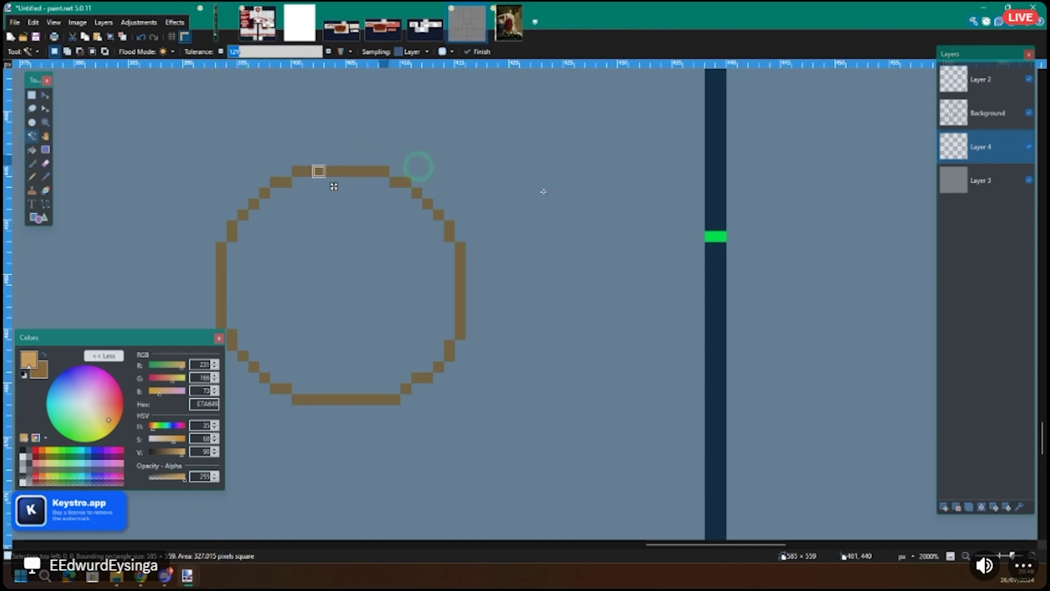
pyautogui.click(362, 171)
pyautogui.hotkey('ctrl', 'c')
pyautogui.press('Delete')
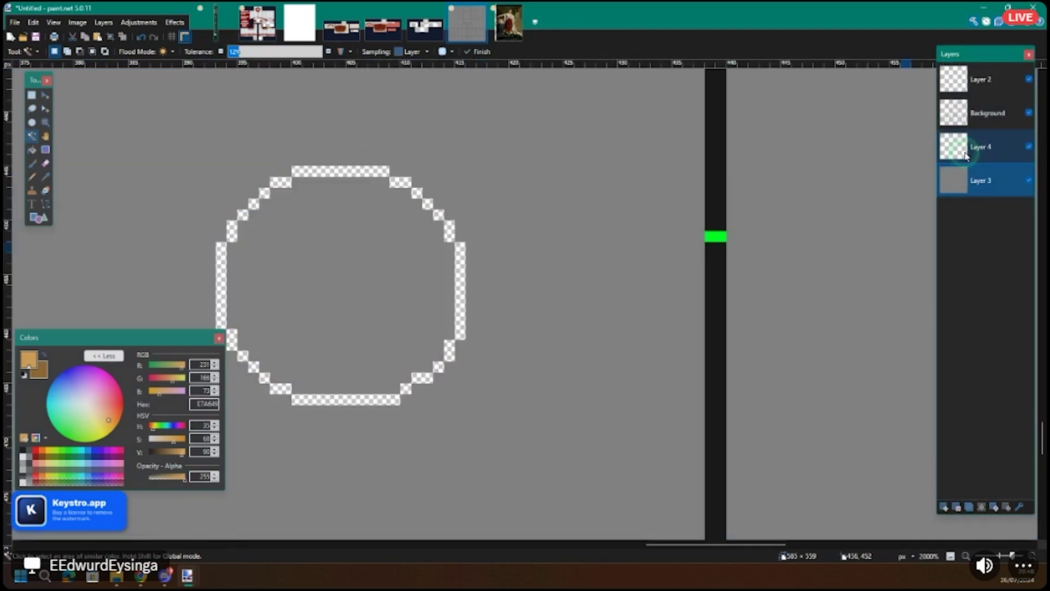
pyautogui.click(964, 159)
pyautogui.hotkey('ctrl', 'v')
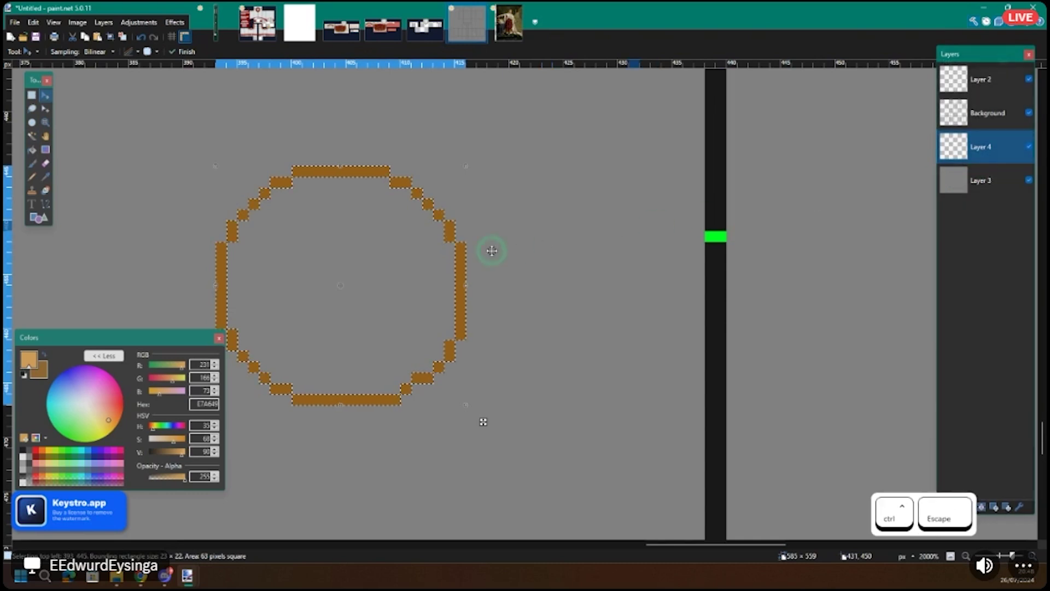
# Step: Copy the left half of the circle on Layer 4 and mirror it onto the right side for a symmetrical outline
pyautogui.hscroll(-3, 487, 251)
pyautogui.scroll(-2, 469, 193)
pyautogui.scroll(4, 472, 201)
pyautogui.press('s')
pyautogui.moveTo(267, 128); pyautogui.dragTo(473, 496)
pyautogui.scroll(-3, 474, 497)
pyautogui.hotkey('ctrl', 'c')
pyautogui.hotkey('ctrl', 'v')
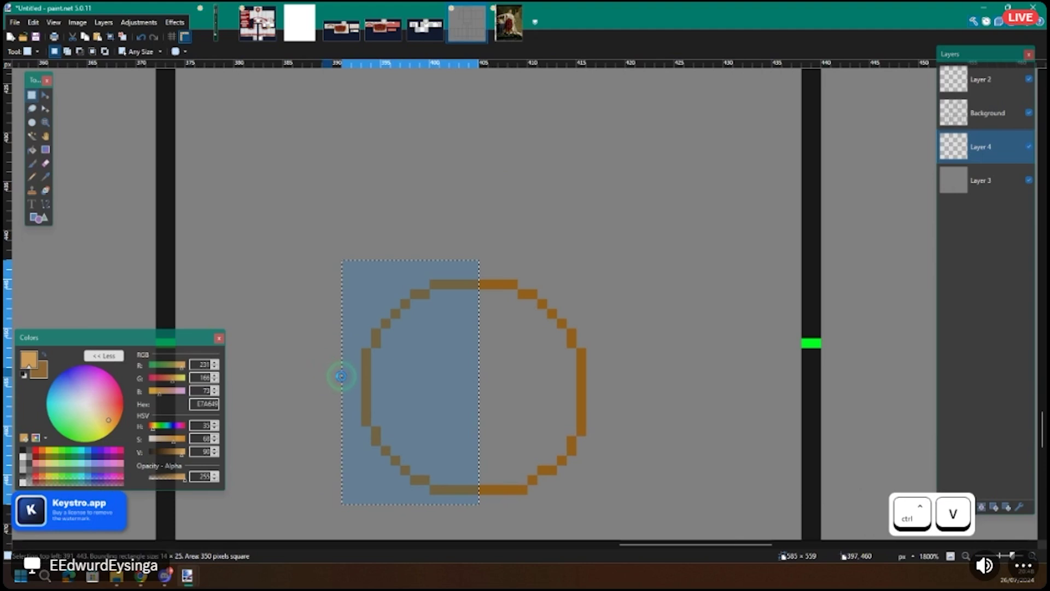
pyautogui.moveTo(615, 371)
pyautogui.mouseDown()
pyautogui.moveTo(564, 380)
pyautogui.moveTo(616, 373)
pyautogui.mouseUp()
pyautogui.press('Return')
# Step: Sample the background grey 808080 and fill the transparent gaps left by the moved outline on Layer 3
pyautogui.press('k')
pyautogui.press('f')
pyautogui.click(550, 326)
pyautogui.click(553, 313)
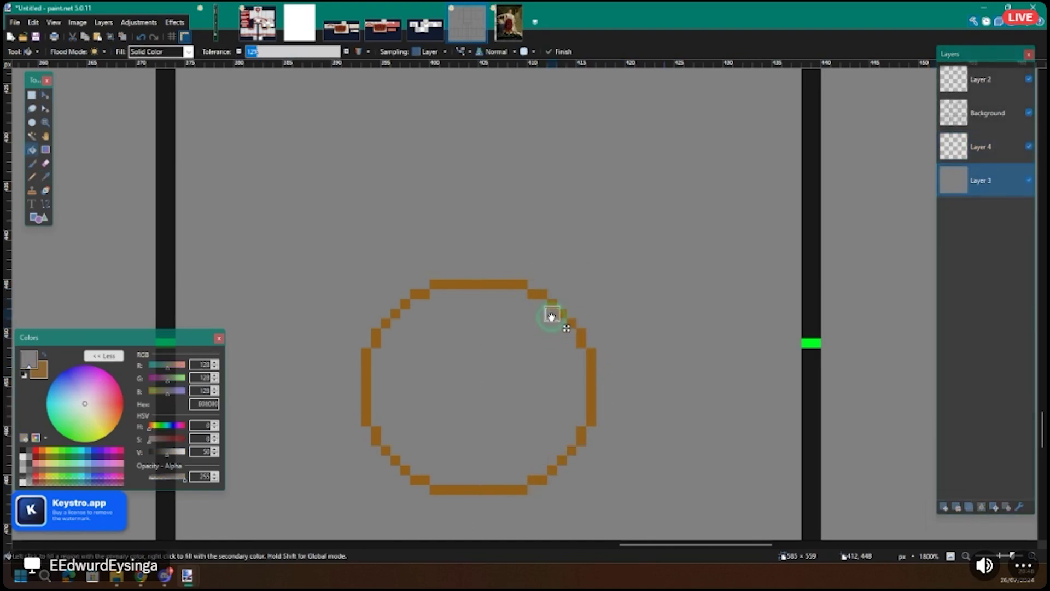
# Step: Make Layer 4 active, sample the light gold F6B558 from a button in Nr. 1 Basis.pdn and return to the template
pyautogui.click(982, 146)
pyautogui.click(257, 22)
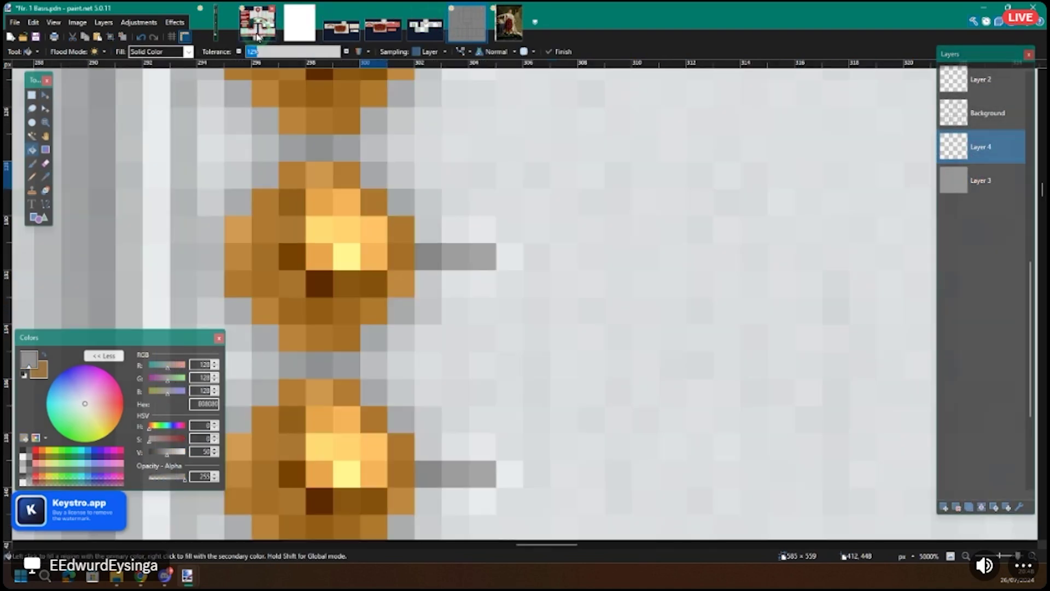
pyautogui.press('j')
pyautogui.press('k')
pyautogui.press('p')
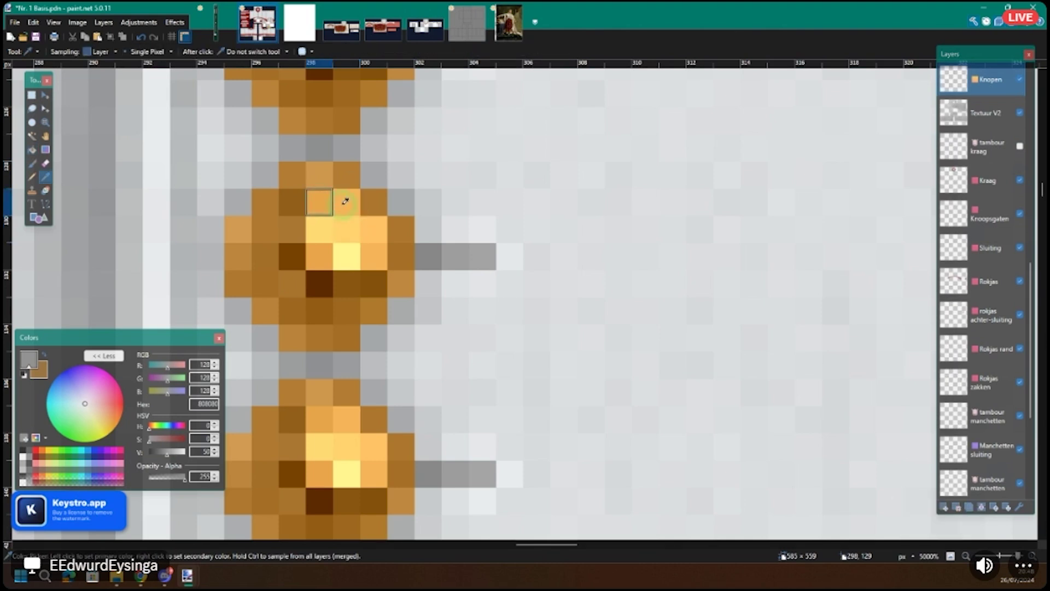
pyautogui.click(345, 201)
pyautogui.click(466, 23)
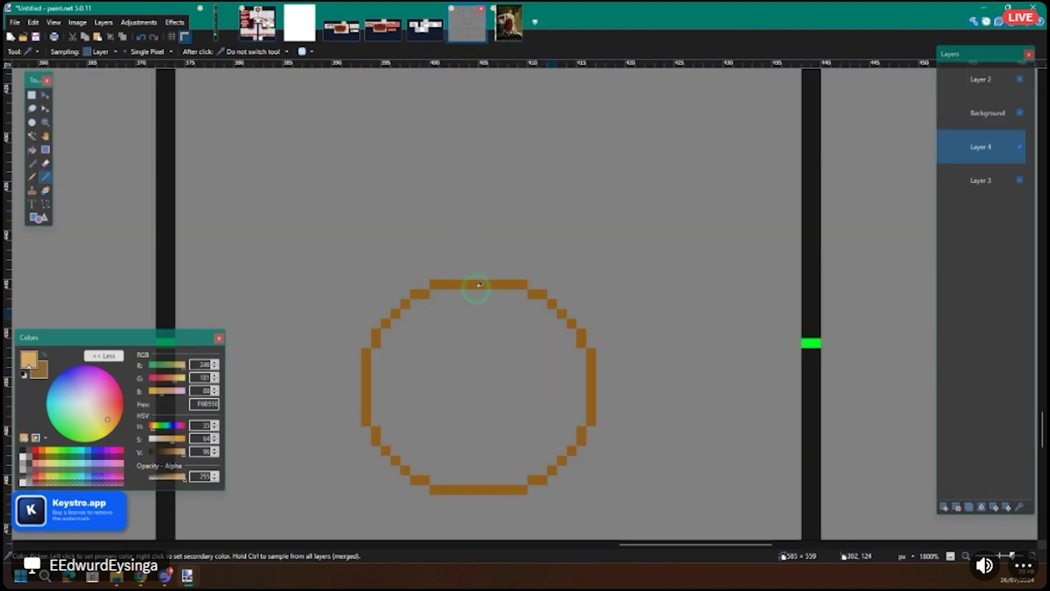
# Step: After a glance at the browser reference, delete the ten-pixel flat top row of the circle outline on Layer 4
pyautogui.hotkey('alt', 'Tab')
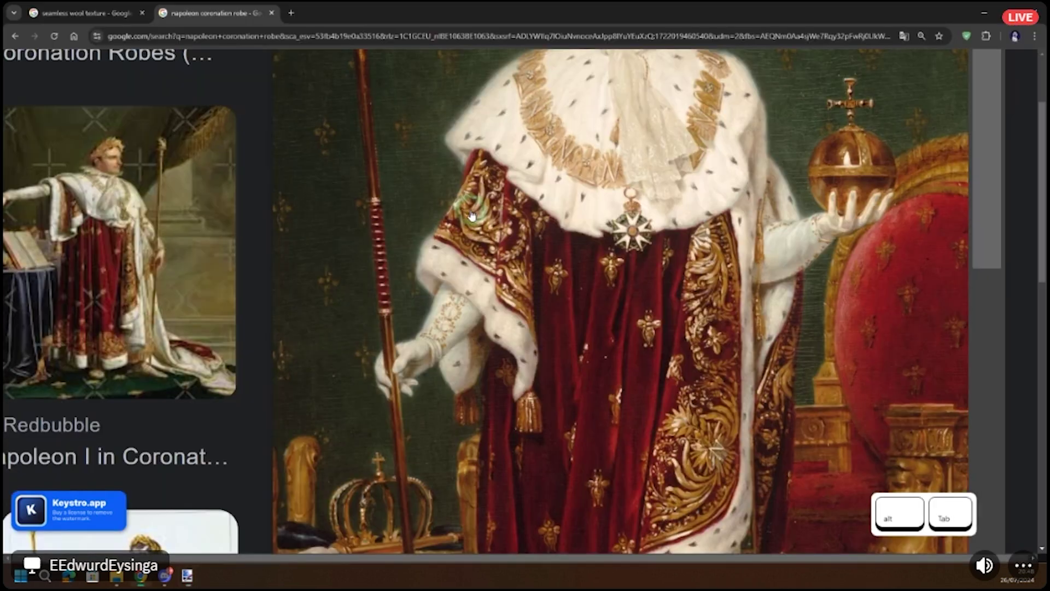
pyautogui.hotkey('alt', 'Tab')
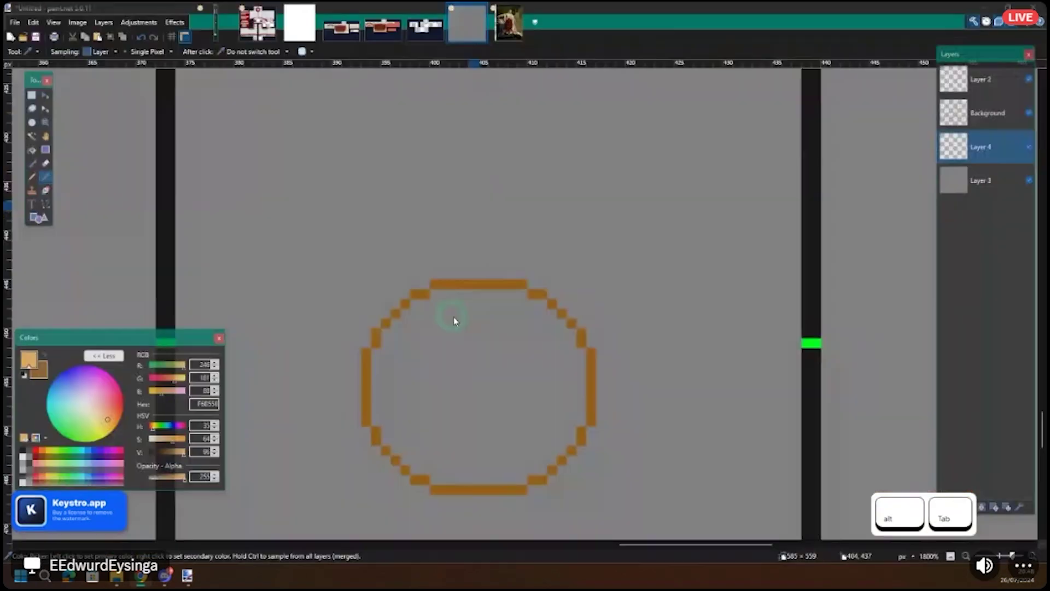
pyautogui.scroll(2, 460, 277)
pyautogui.press('s')
pyautogui.moveTo(453, 272); pyautogui.dragTo(521, 316)
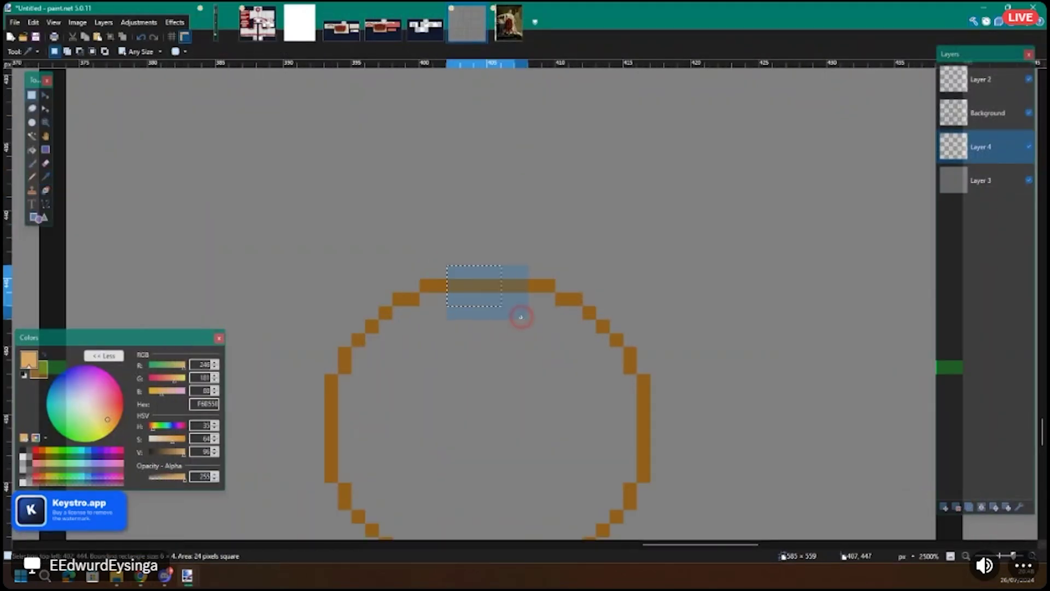
pyautogui.press('Delete')
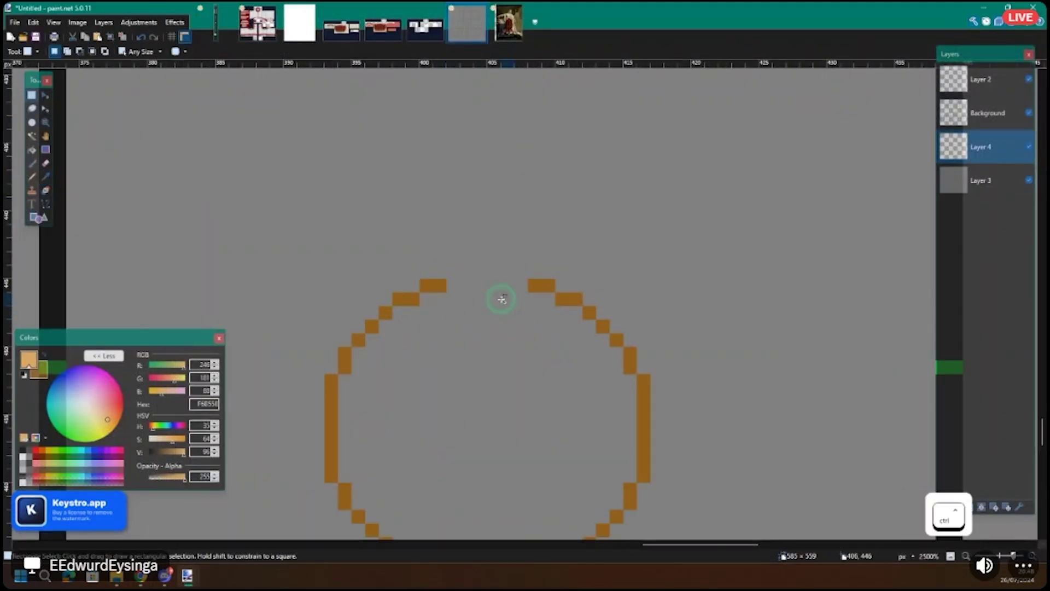
pyautogui.scroll(-1, 499, 297)
pyautogui.scroll(1, 449, 284)
pyautogui.moveTo(404, 282); pyautogui.dragTo(559, 286)
pyautogui.hotkey('ctrl', 'd')
# Step: Examine the sleeve embroidery in the open painting and the browser's coronation robe picture, and return to the template with the Pencil tool
pyautogui.scroll(-3, 553, 288)
pyautogui.scroll(3, 492, 318)
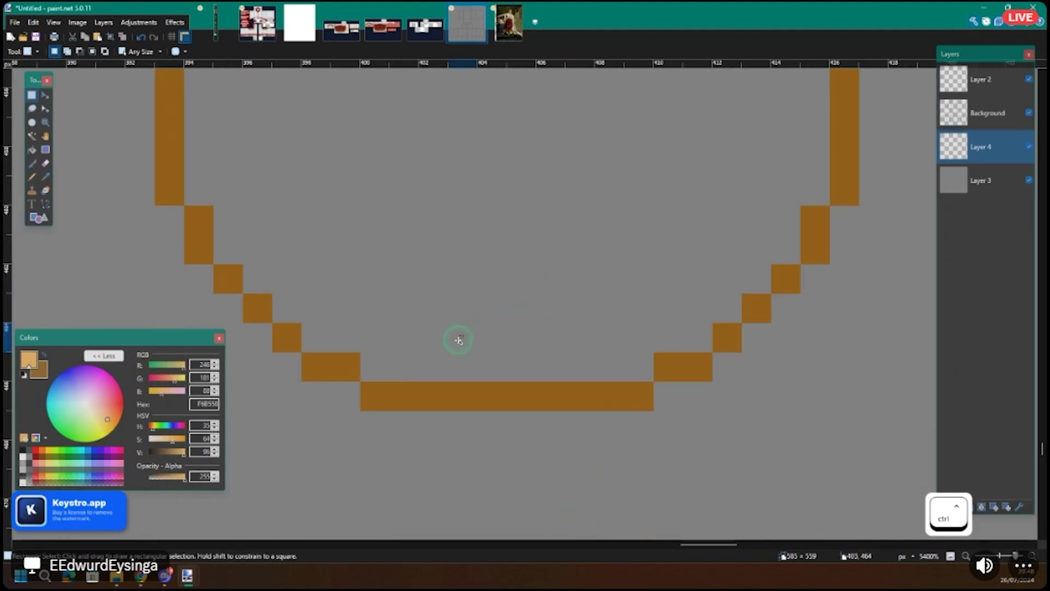
pyautogui.press('p')
pyautogui.click(509, 23)
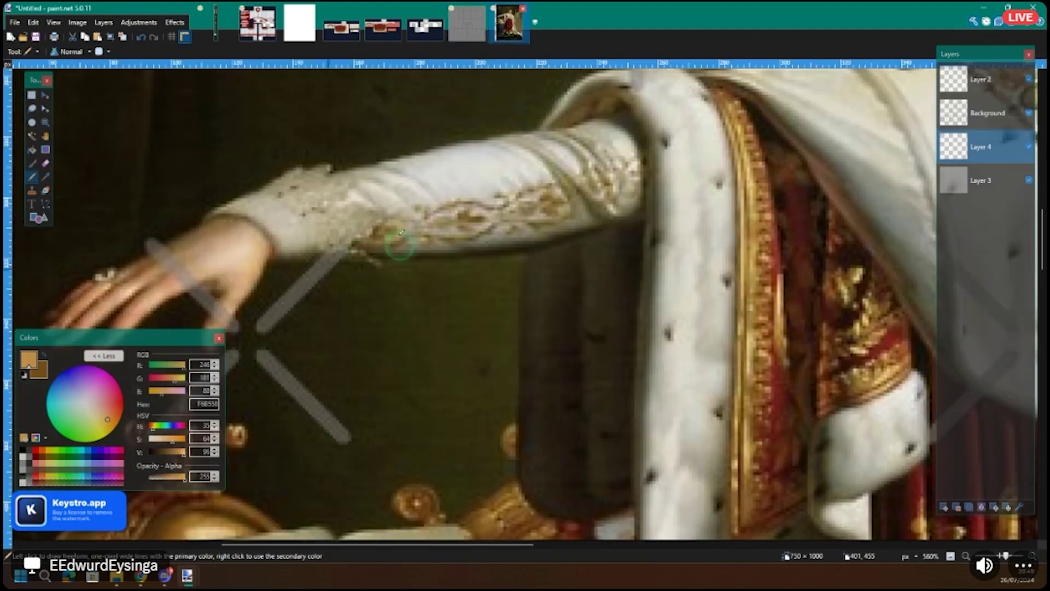
pyautogui.press('alt')
pyautogui.hotkey('alt', 'Tab')
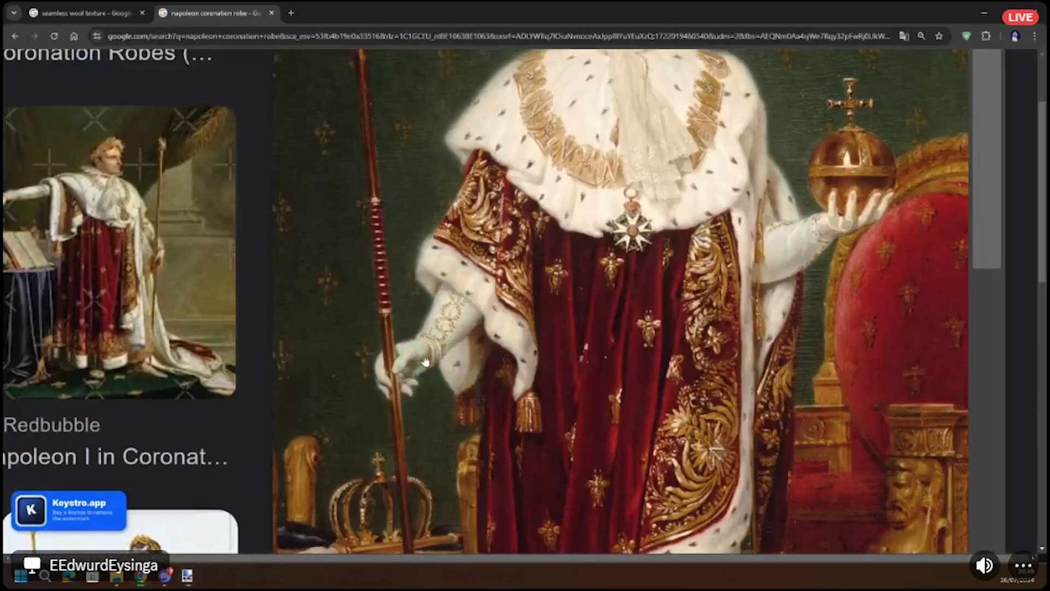
pyautogui.moveTo(187, 578)
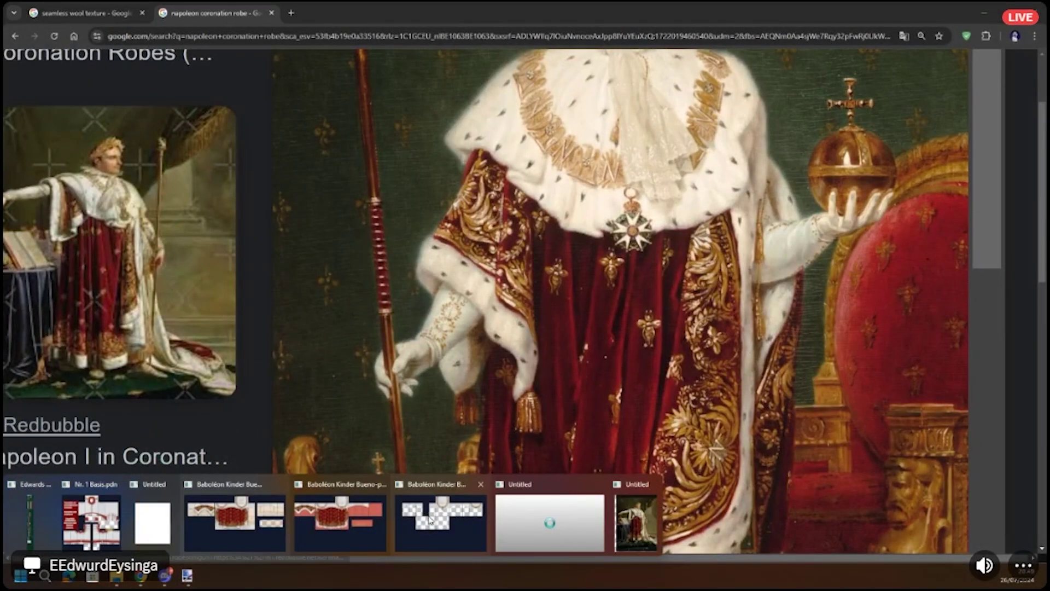
pyautogui.click(528, 501)
pyautogui.hotkey('ctrl', 'p')
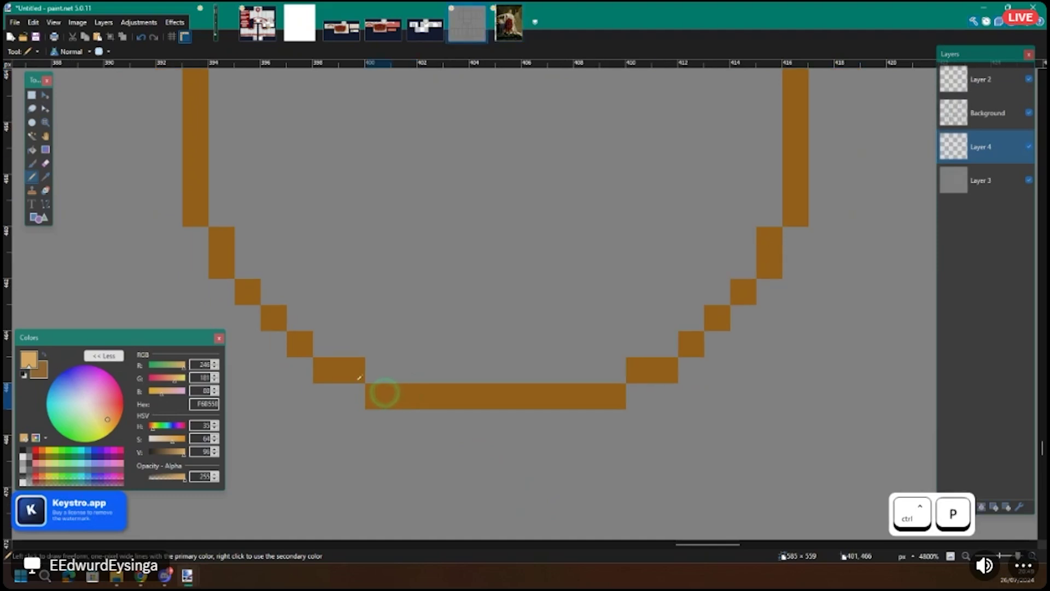
# Step: Draw a three-pixel L-shaped leaf in light gold just inside the lower-left curve of the circle outline
pyautogui.scroll(2, 343, 351)
pyautogui.click(378, 342)
pyautogui.hotkey('ctrl', 'z')
pyautogui.moveTo(366, 300); pyautogui.dragTo(392, 338)
pyautogui.scroll(-1, 368, 299)
pyautogui.click(362, 335)
pyautogui.scroll(-1, 366, 309)
pyautogui.scroll(1, 366, 311)
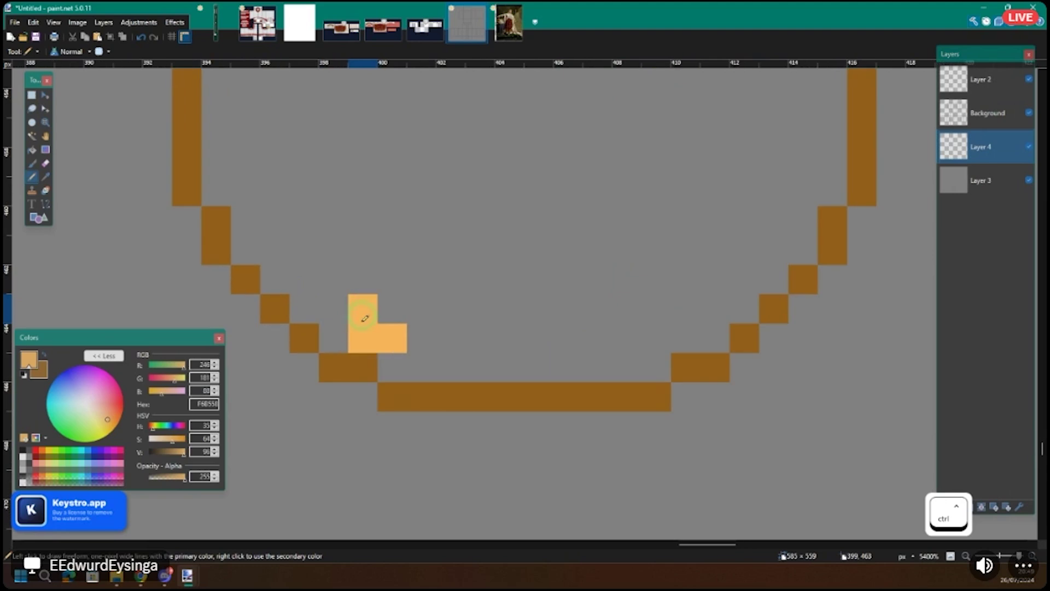
pyautogui.click(328, 389)
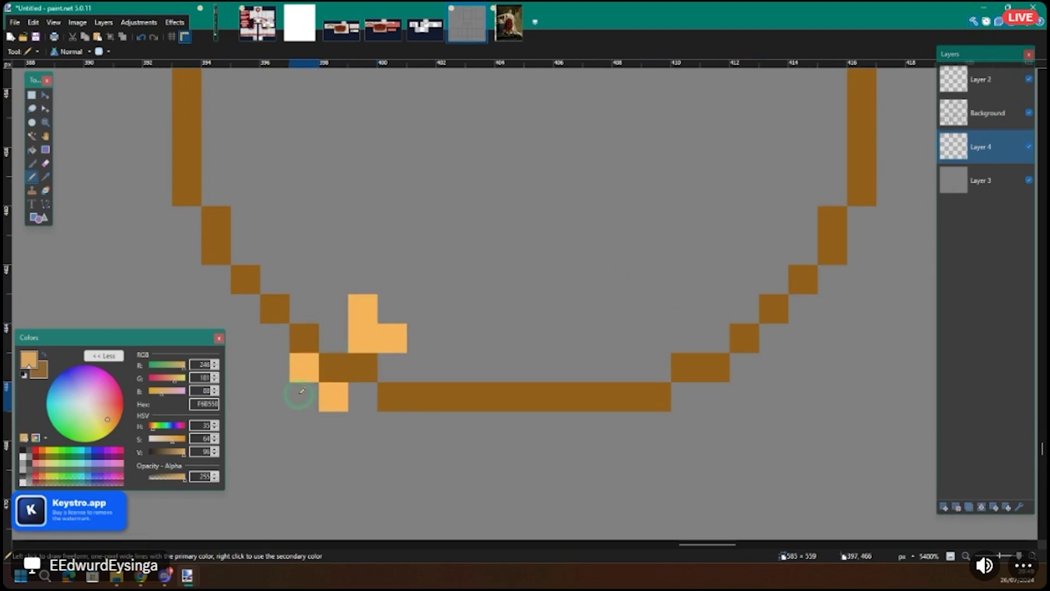
pyautogui.click(300, 392)
pyautogui.scroll(-6, 302, 396)
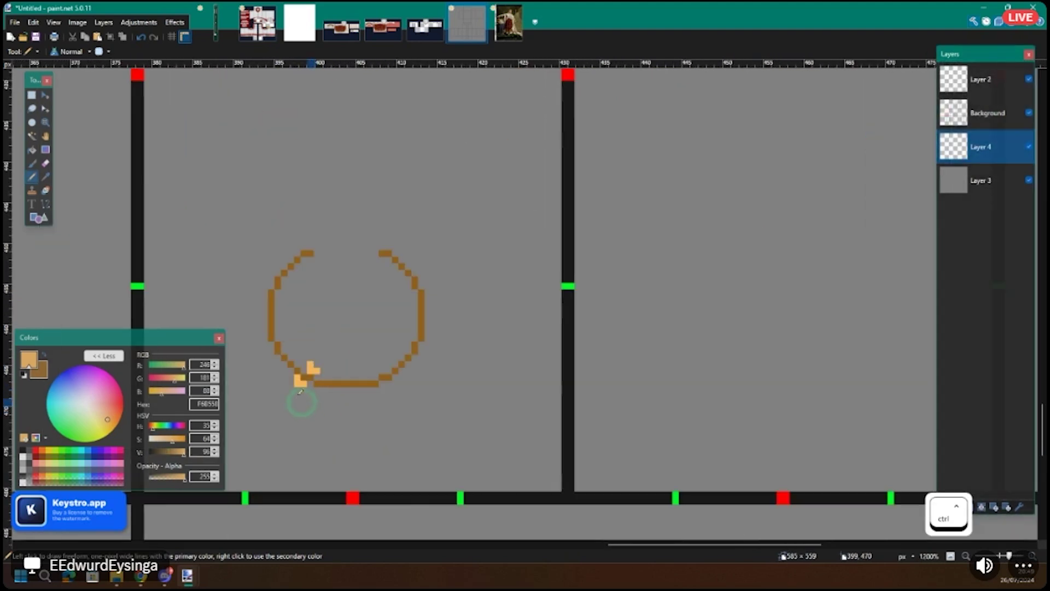
pyautogui.scroll(6, 304, 397)
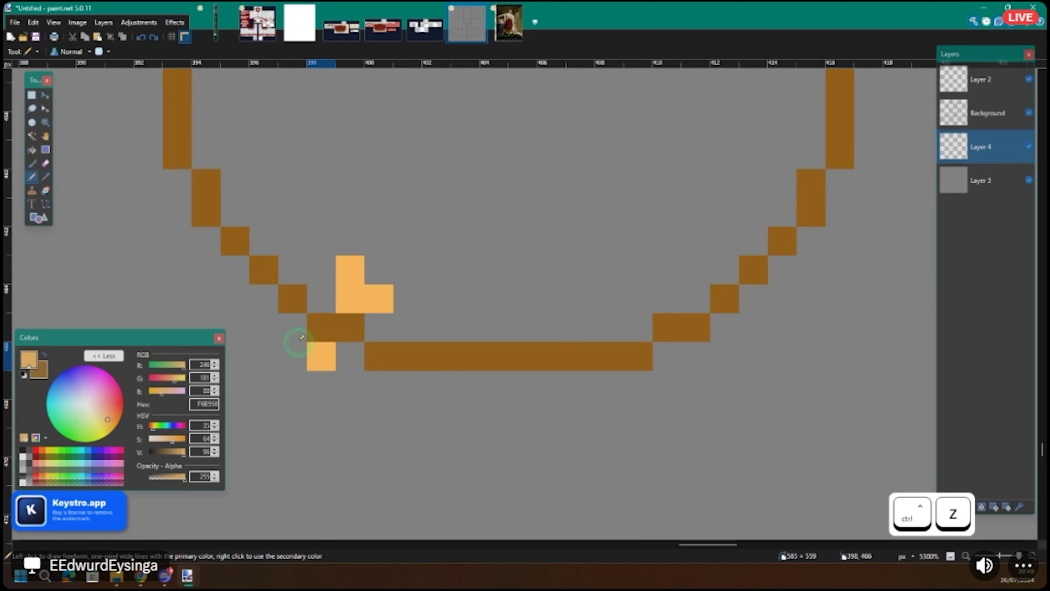
pyautogui.hotkey('ctrl', 'z')
# Step: Draw a matching three-pixel light gold leaf just outside the lower-left curve, facing opposite to the inner leaf
pyautogui.click(292, 327)
pyautogui.click(265, 326)
pyautogui.click(265, 355)
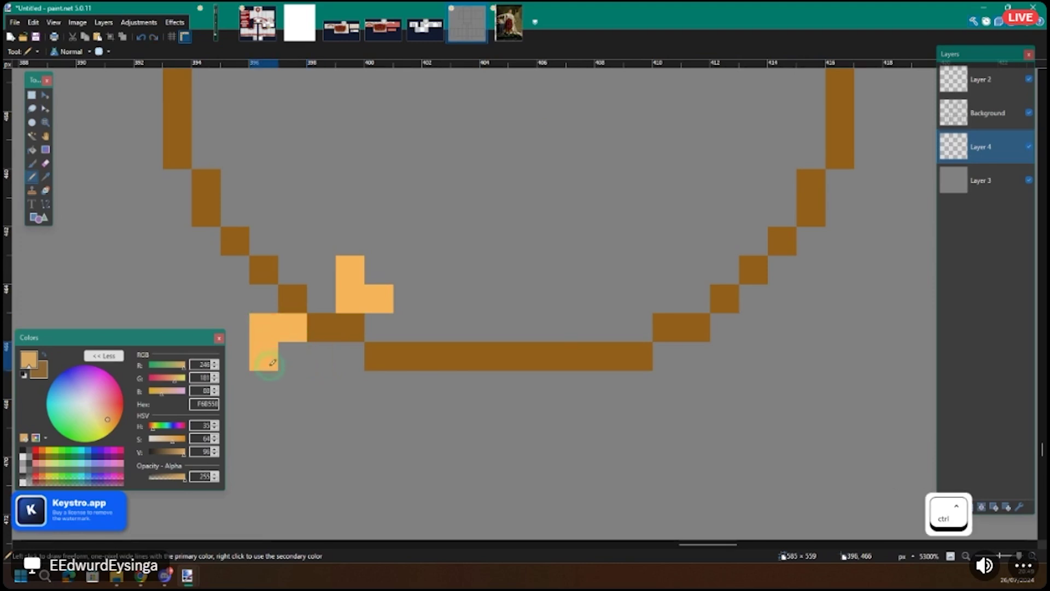
pyautogui.hotkey('ctrl', 'z')
pyautogui.scroll(-3, 309, 360)
pyautogui.scroll(-1, 469, 324)
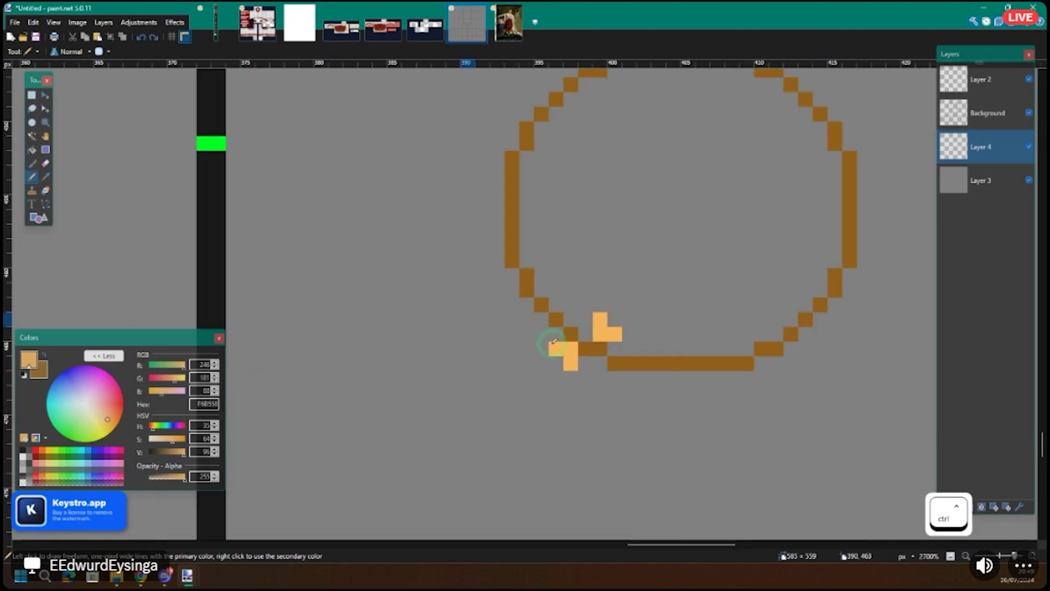
pyautogui.scroll(1, 534, 321)
pyautogui.scroll(2, 535, 321)
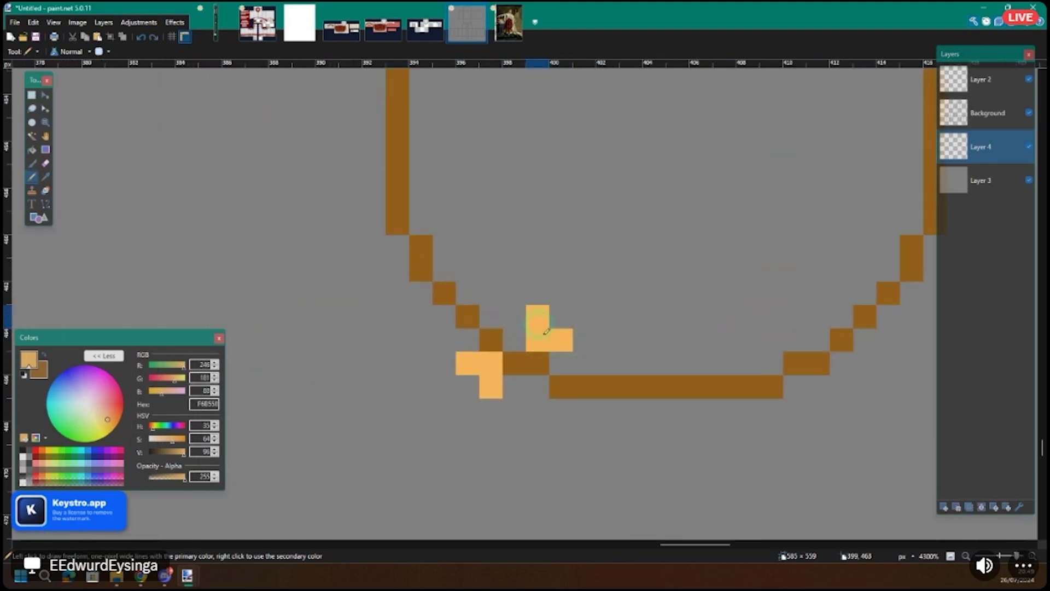
# Step: Add a second pair of three-pixel light gold leaves along the lower-left curve, up and left of the first pair
pyautogui.scroll(-3, 505, 378)
pyautogui.scroll(-3, 501, 377)
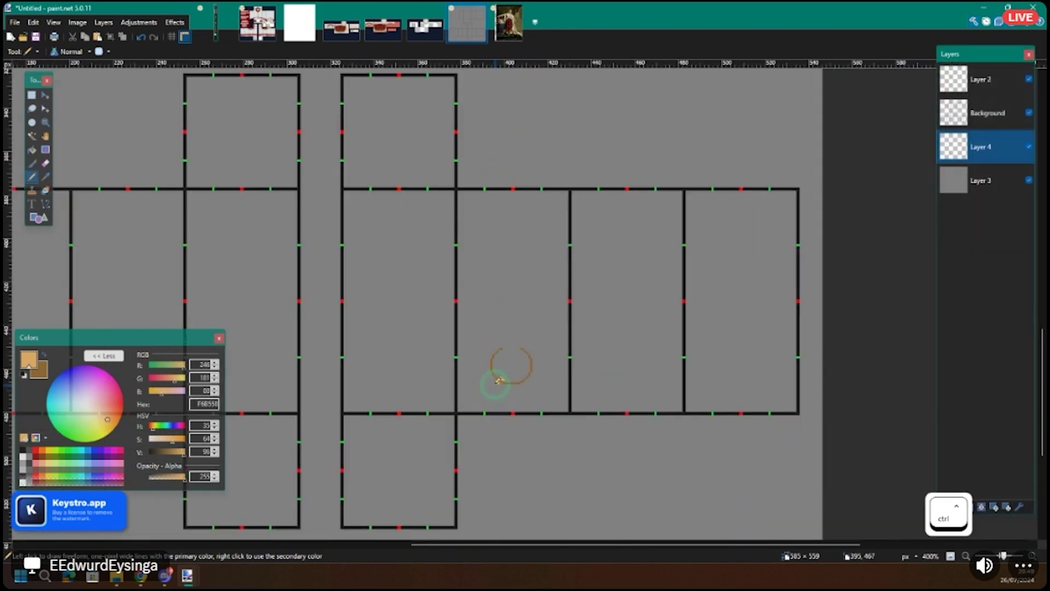
pyautogui.scroll(4, 500, 375)
pyautogui.scroll(2, 494, 340)
pyautogui.moveTo(507, 342)
pyautogui.mouseDown()
pyautogui.moveTo(511, 329)
pyautogui.moveTo(545, 349)
pyautogui.mouseUp()
pyautogui.hotkey('ctrl', 'z')
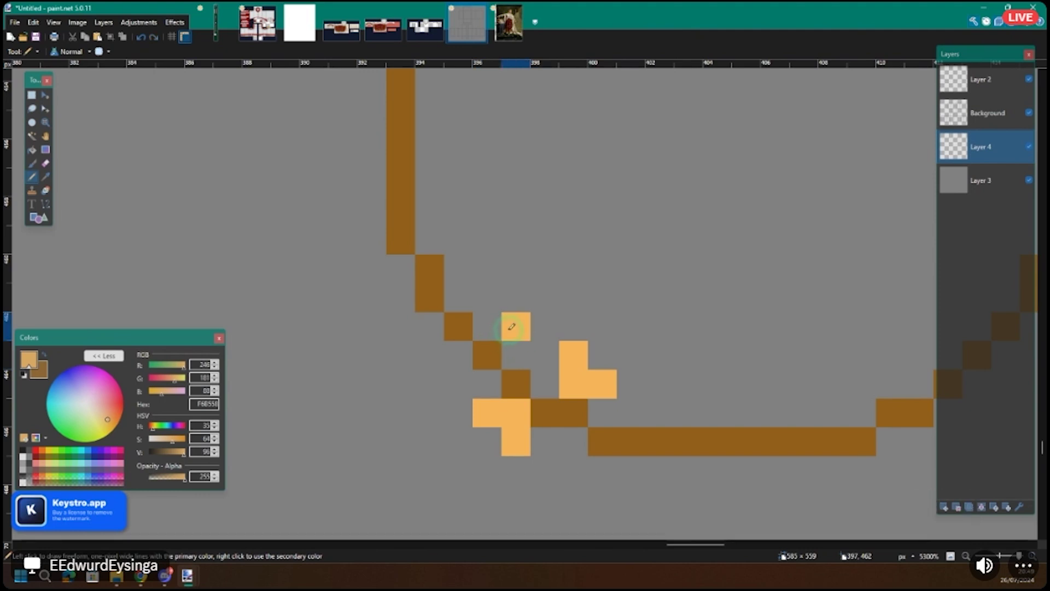
pyautogui.click(545, 327)
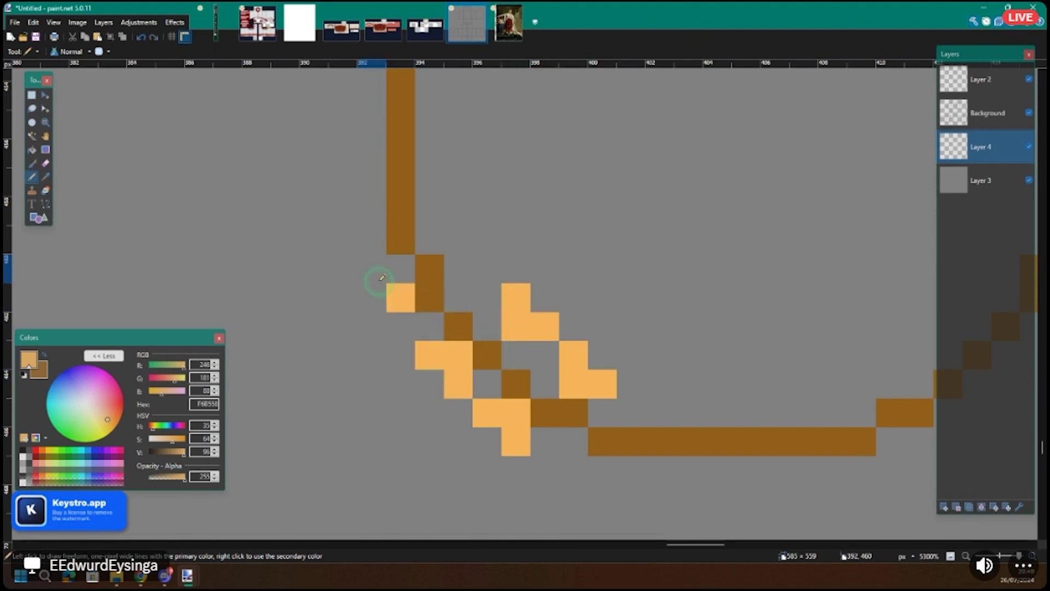
# Step: Add a third pair of light gold leaves on both sides of the outline, where the lower-left curve meets the straight left side
pyautogui.click(399, 267)
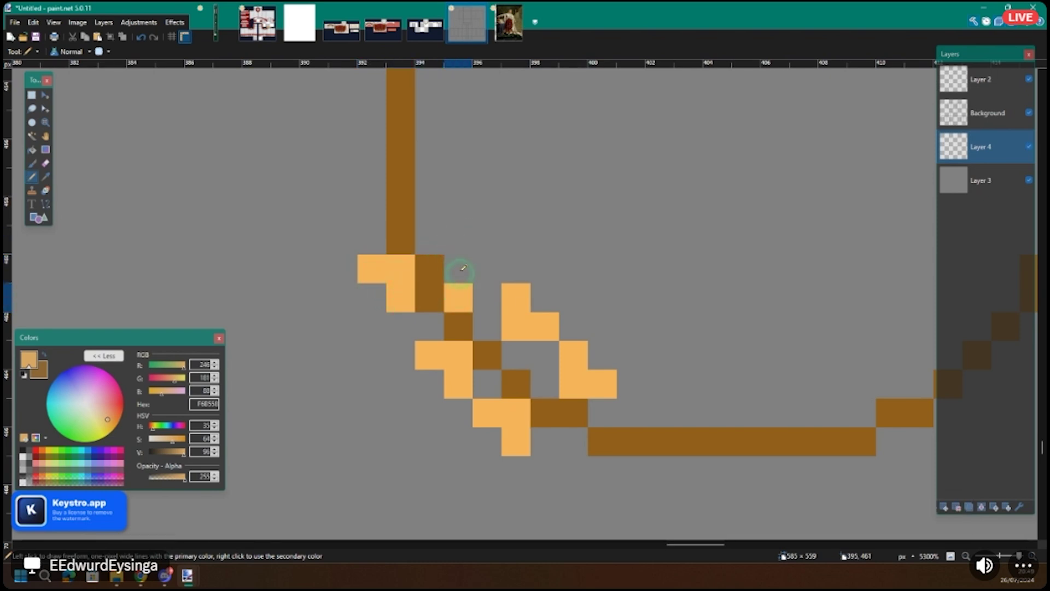
pyautogui.hotkey('ctrl', 'z')
pyautogui.hotkey('ctrl', 'z')
pyautogui.hotkey('ctrl', 'z')
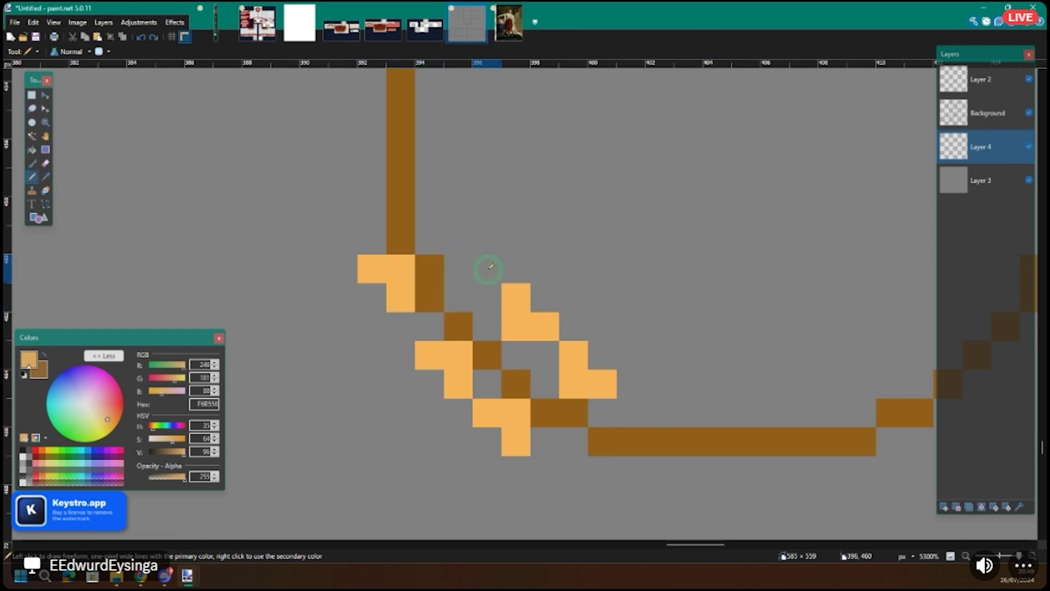
pyautogui.scroll(-2, 510, 358)
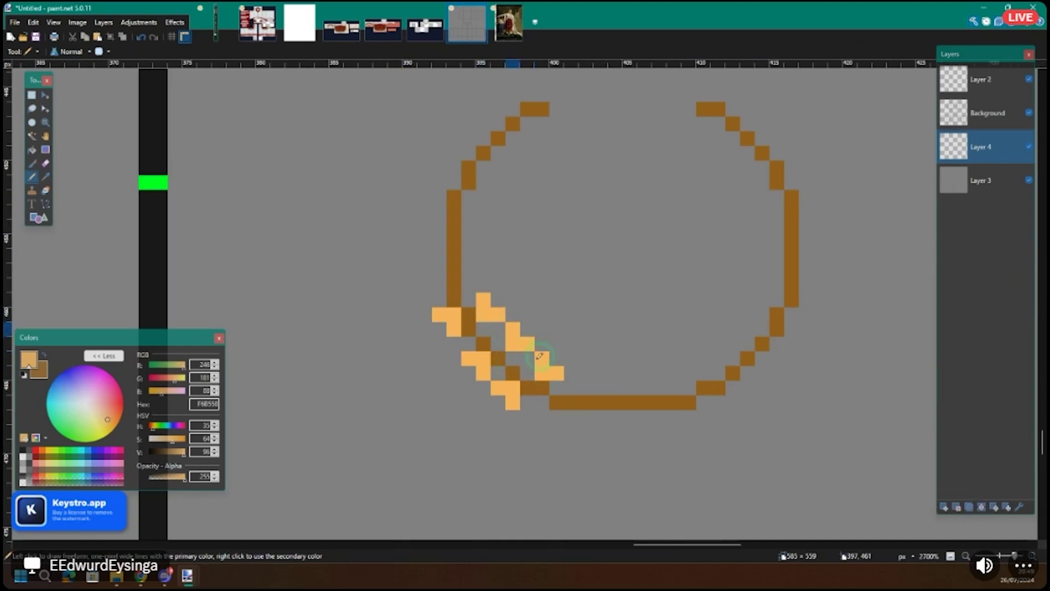
pyautogui.scroll(-8, 488, 375)
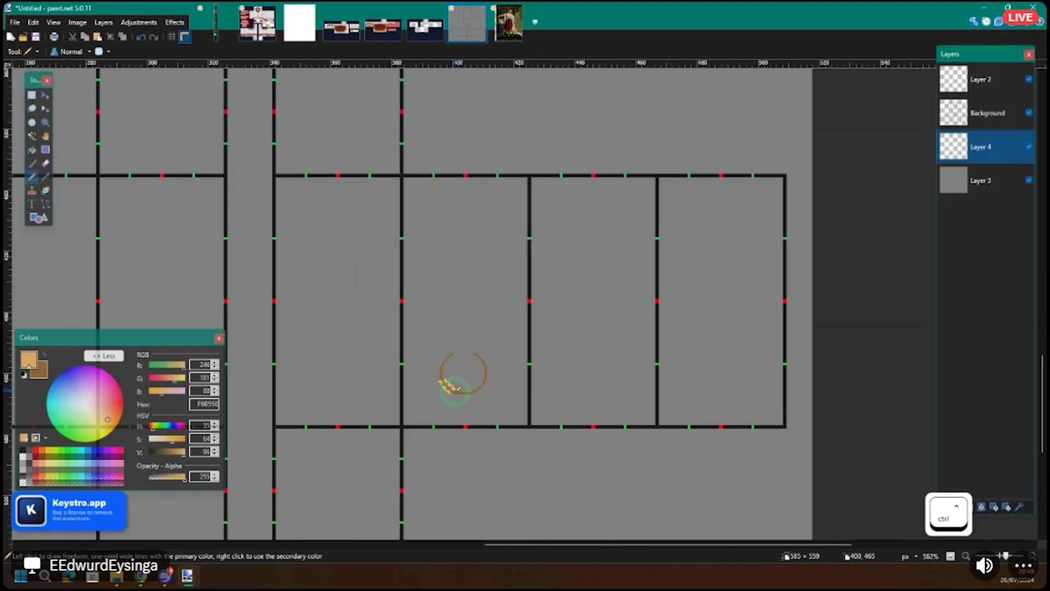
# Step: Draw a three-pixel light gold leaf outside the straight left side of the circle, above the third leaf pair
pyautogui.scroll(5, 450, 379)
pyautogui.scroll(6, 438, 371)
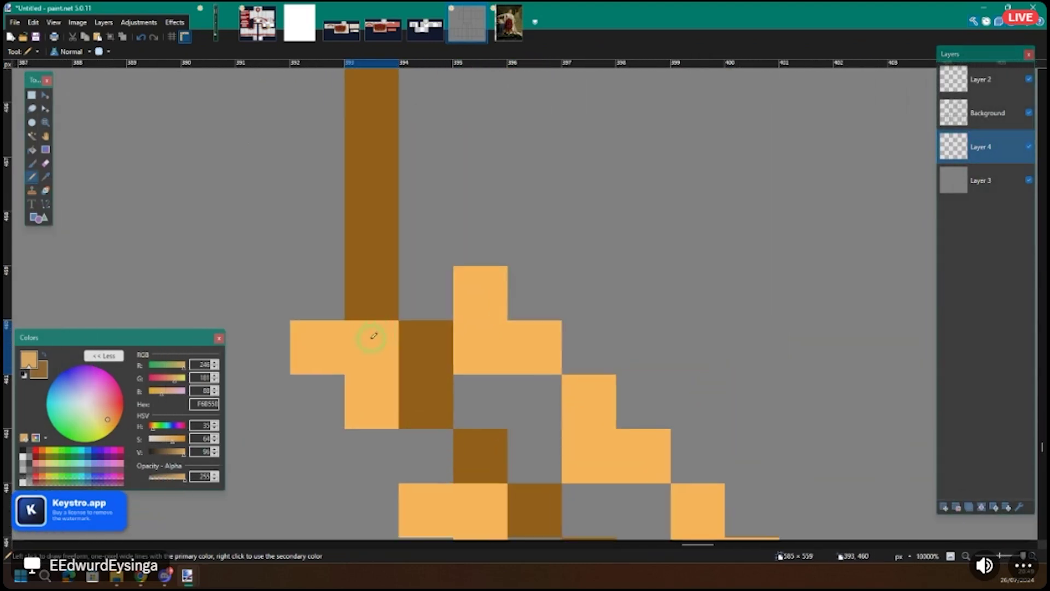
pyautogui.click(343, 350)
pyautogui.scroll(-1, 329, 347)
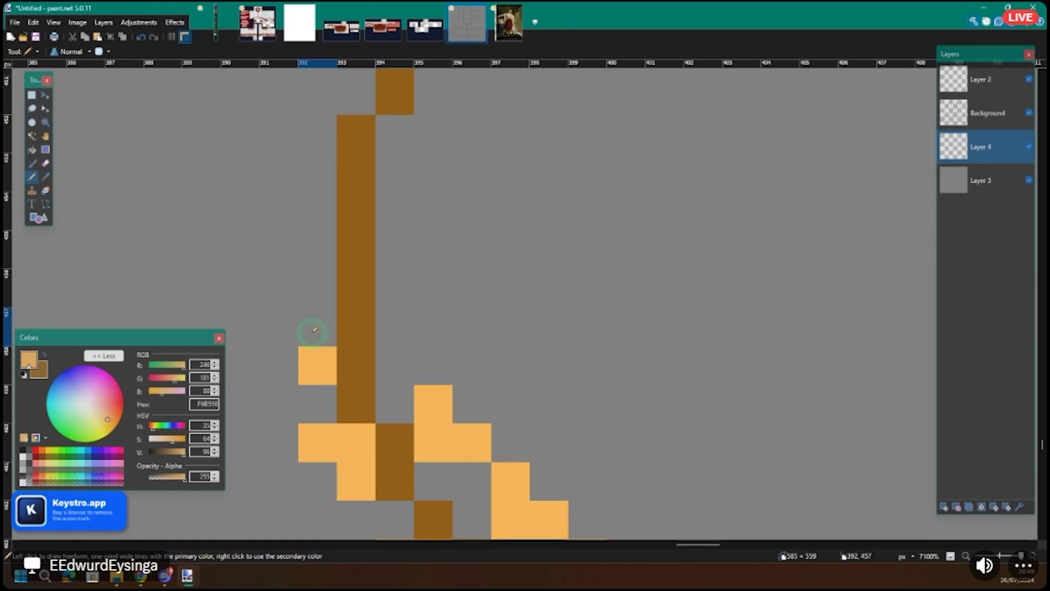
pyautogui.click(315, 329)
pyautogui.click(280, 353)
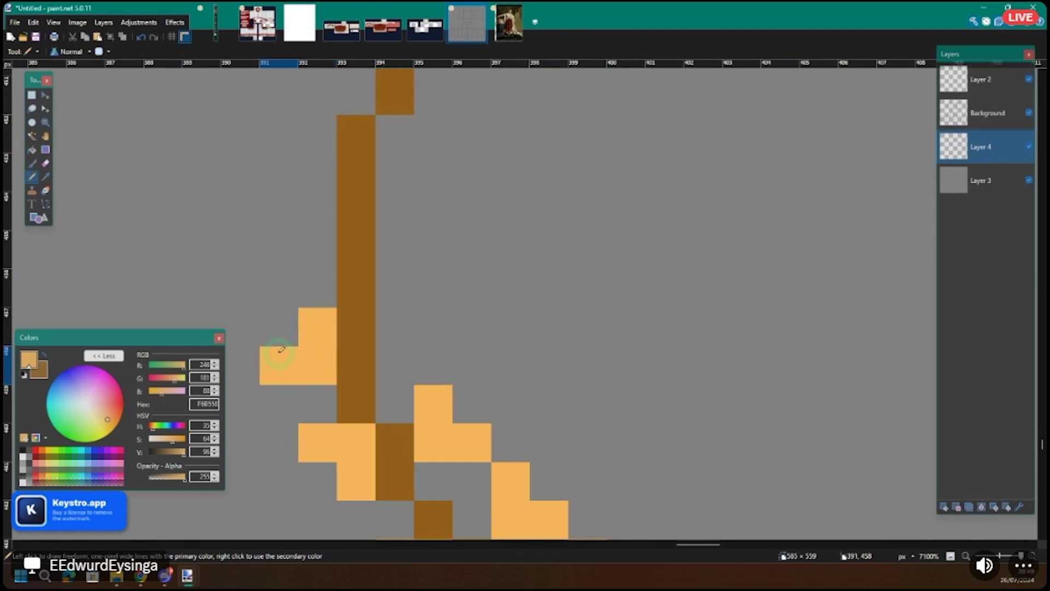
# Step: Draw the opposite light gold leaf inside the straight left side, with its outer pixel extending right from the upper pixel
pyautogui.click(394, 289)
pyautogui.click(391, 326)
pyautogui.click(421, 325)
pyautogui.scroll(-2, 417, 324)
pyautogui.scroll(2, 328, 285)
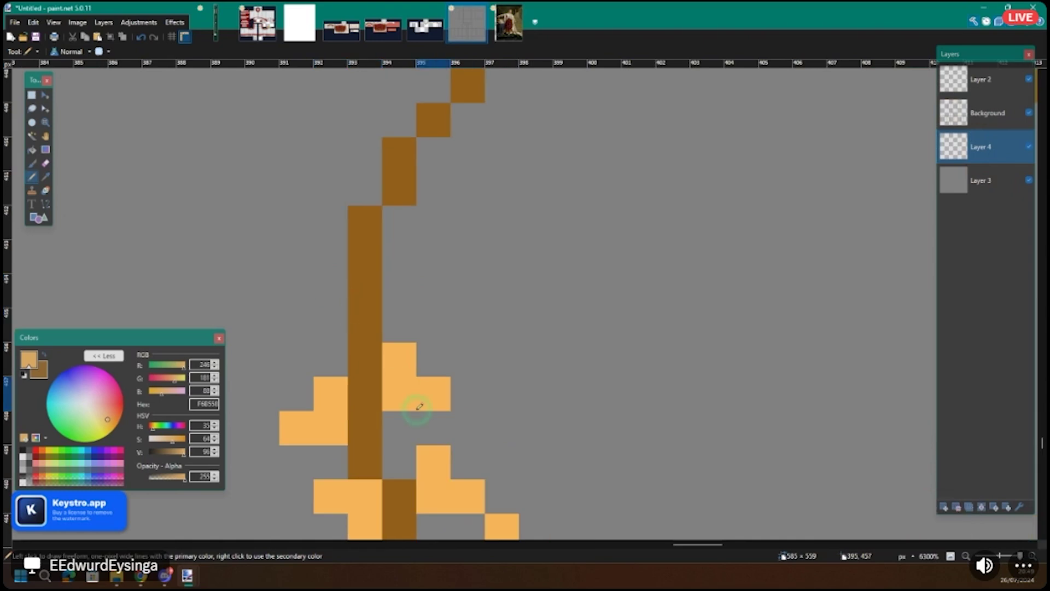
pyautogui.hotkey('ctrl', 'z')
pyautogui.hotkey('ctrl', 'z')
pyautogui.click(404, 382)
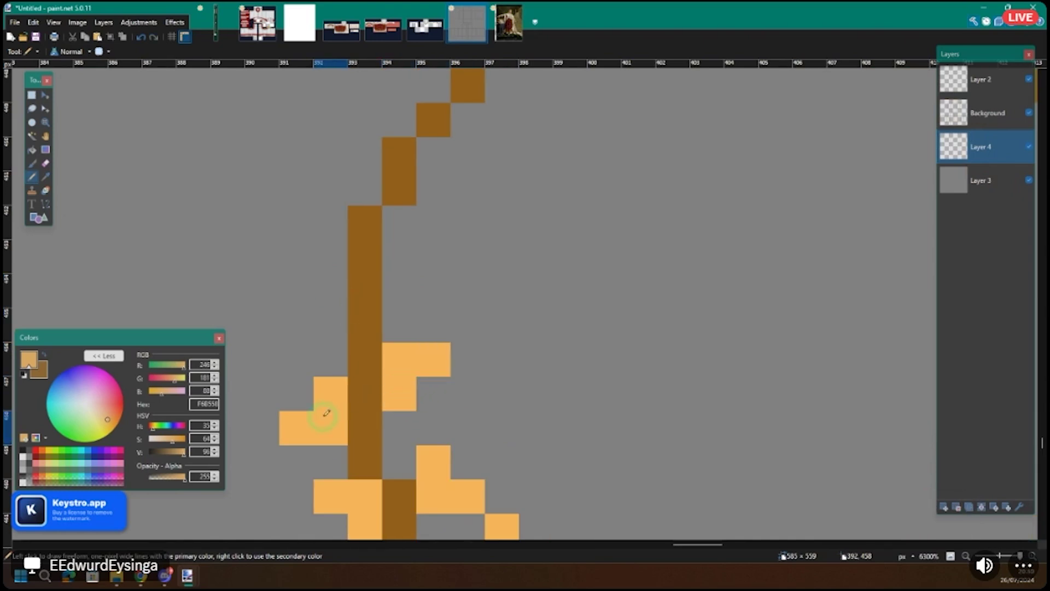
# Step: Reshape the outer leaf on the wreath's left stem and pencil a light-orange inner leaf higher up
pyautogui.press('e')
pyautogui.click(300, 426)
pyautogui.press('p')
pyautogui.click(298, 393)
pyautogui.scroll(2, 383, 377)
pyautogui.moveTo(434, 318); pyautogui.dragTo(398, 323)
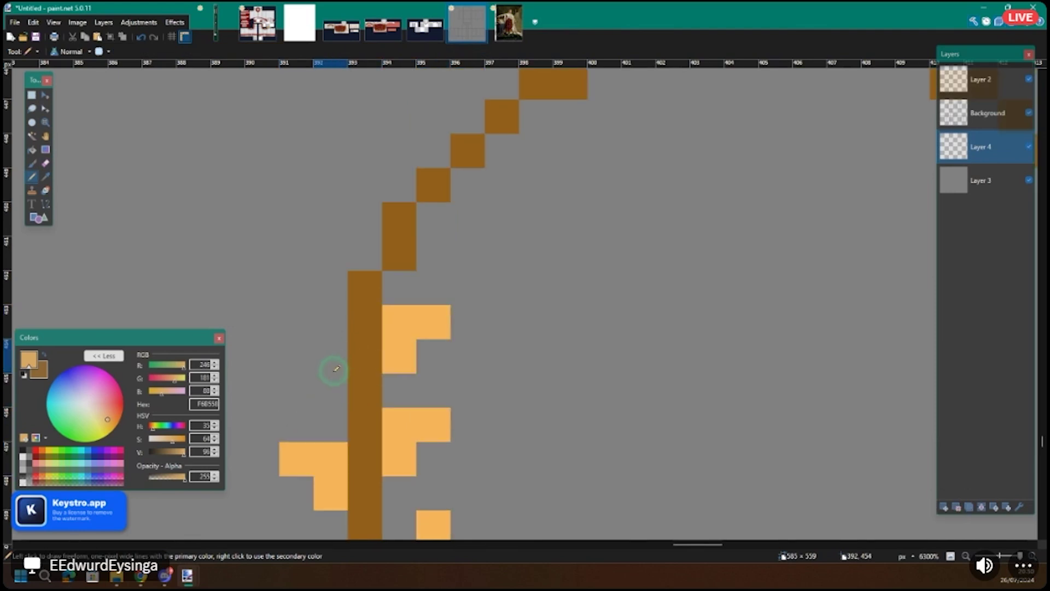
# Step: Pencil another light-orange outer leaf near the top of the straight part of the wreath's left stem
pyautogui.scroll(-10, 307, 372)
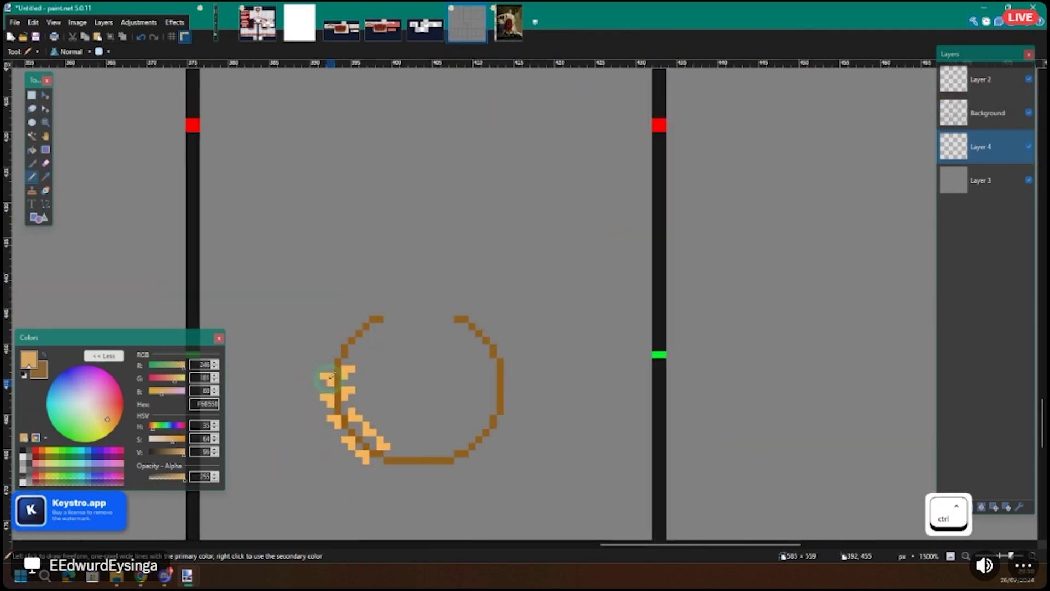
pyautogui.scroll(-2, 345, 417)
pyautogui.scroll(2, 351, 429)
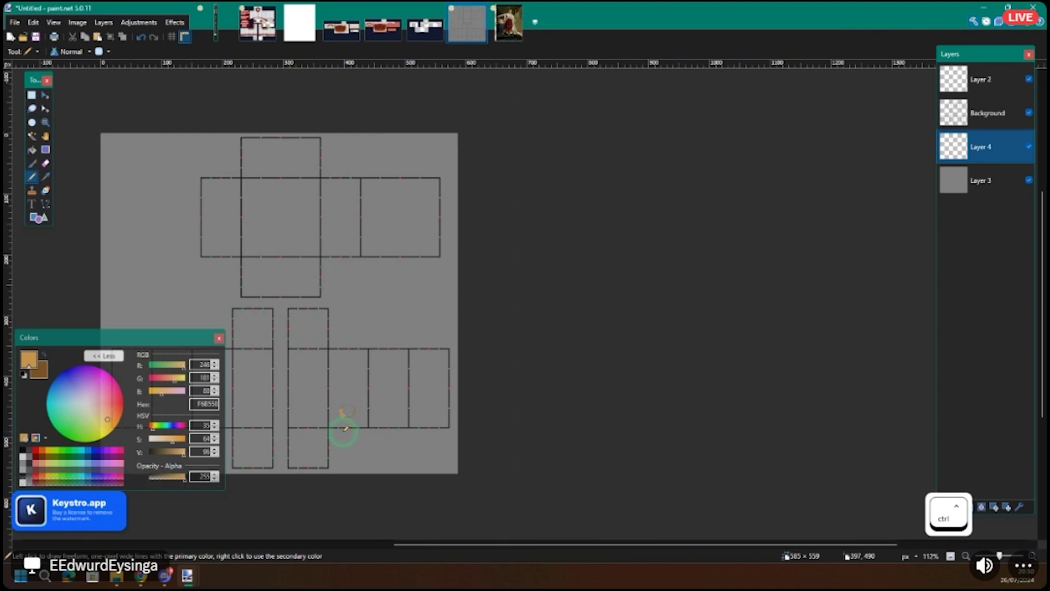
pyautogui.scroll(14, 334, 392)
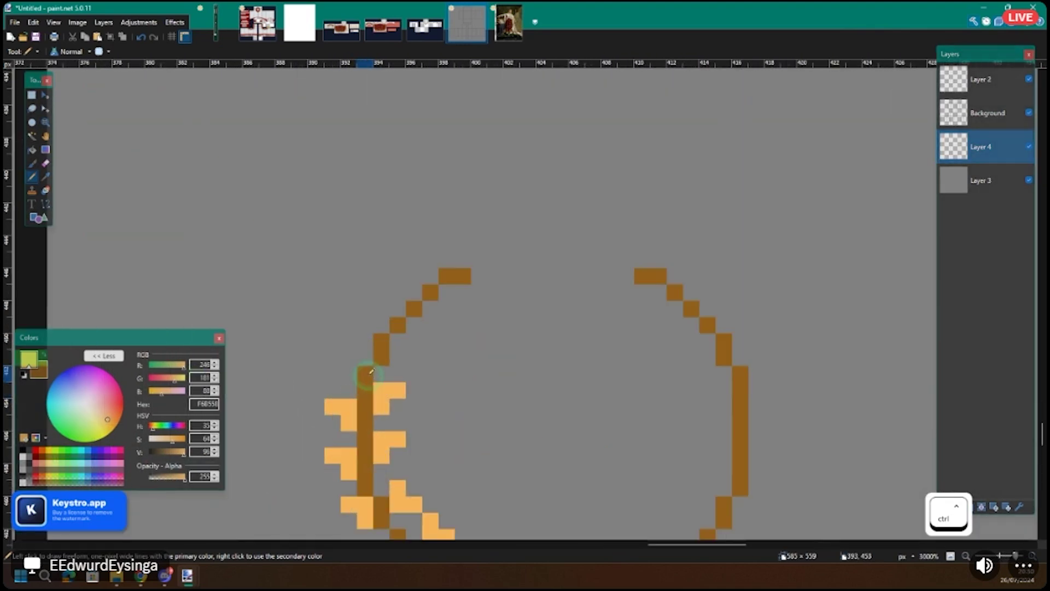
pyautogui.moveTo(331, 338); pyautogui.dragTo(301, 341)
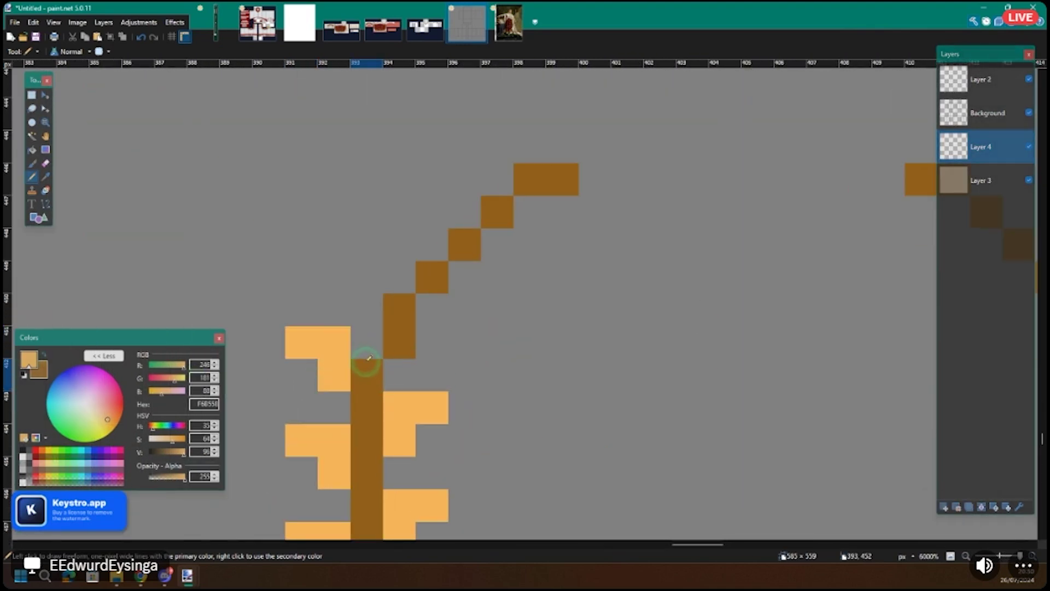
# Step: Pencil alternating light-orange leaves on both sides of the curved upper part of the wreath's left stem
pyautogui.moveTo(464, 315)
pyautogui.mouseDown()
pyautogui.moveTo(396, 281)
pyautogui.moveTo(377, 292)
pyautogui.moveTo(367, 272)
pyautogui.mouseUp()
pyautogui.click(334, 278)
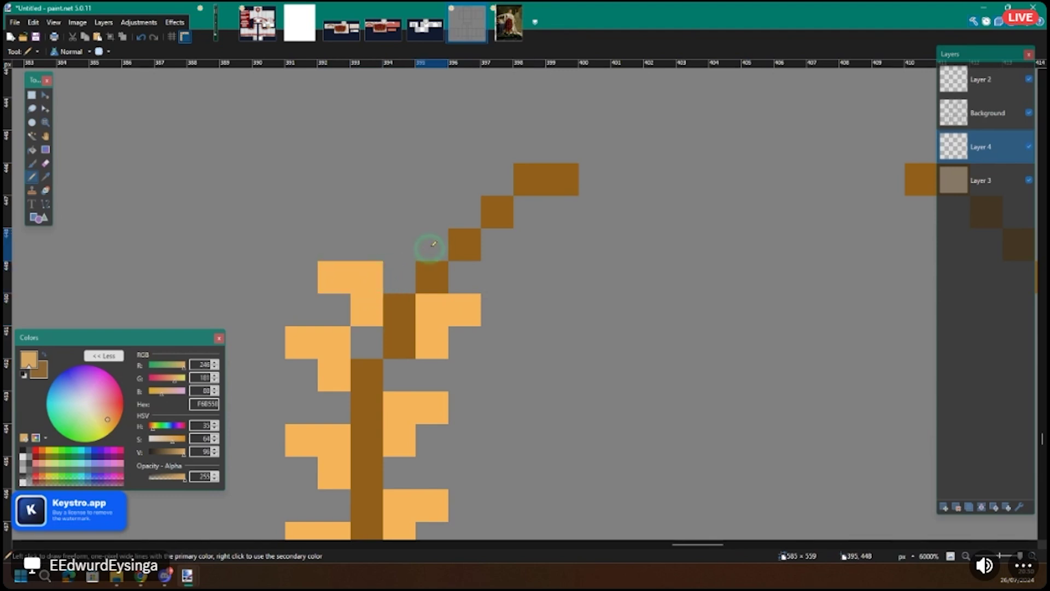
pyautogui.moveTo(436, 209); pyautogui.dragTo(400, 212)
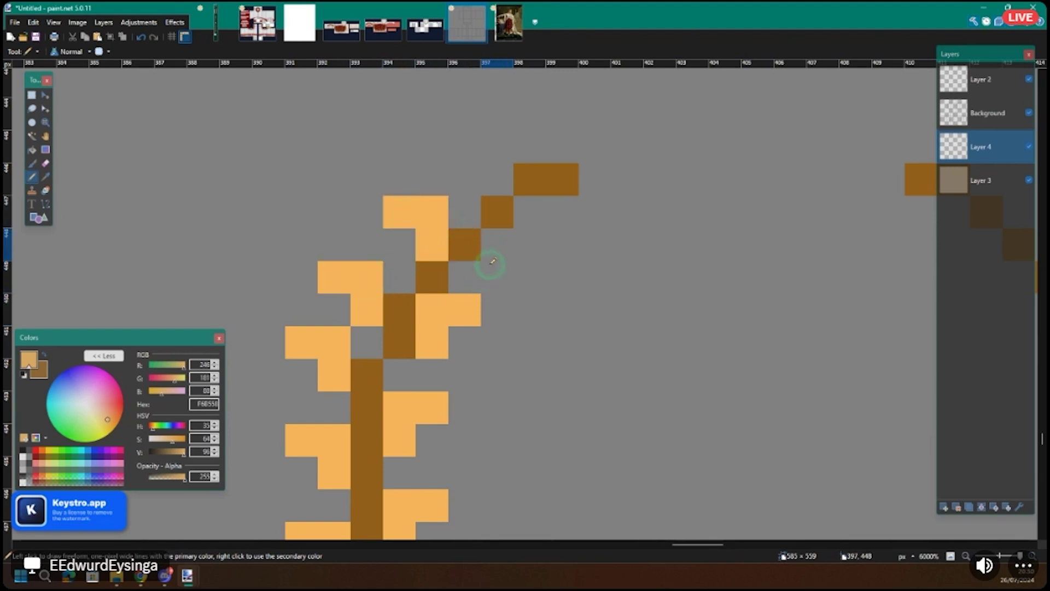
pyautogui.hscroll(3, 468, 310)
pyautogui.scroll(4, 469, 310)
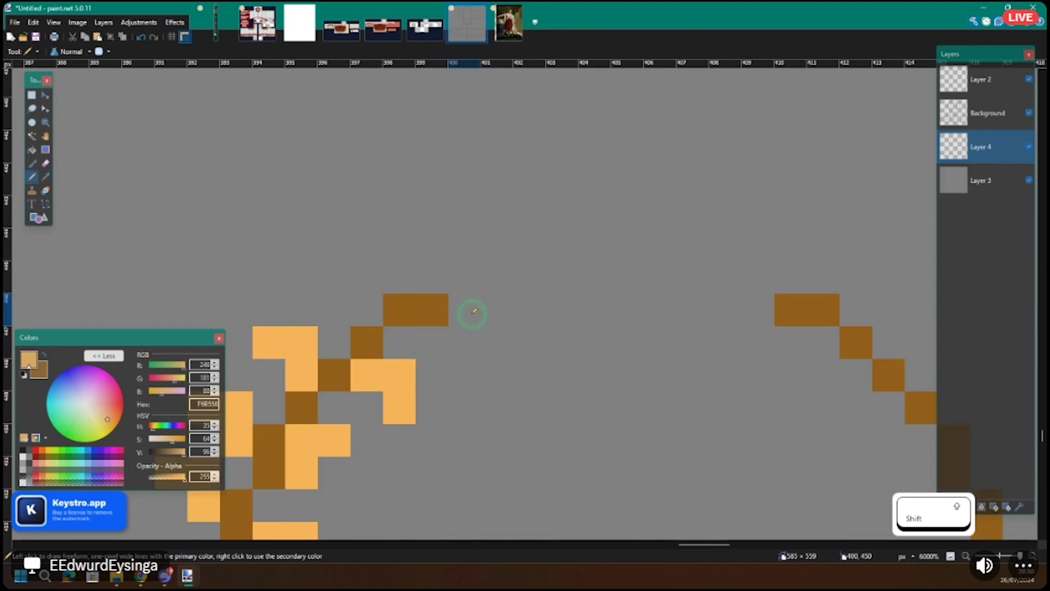
pyautogui.moveTo(332, 338); pyautogui.dragTo(367, 377)
# Step: Finish the open upper end of the left stem with an L-shaped outer leaf and a light-orange leaf tip
pyautogui.click(421, 405)
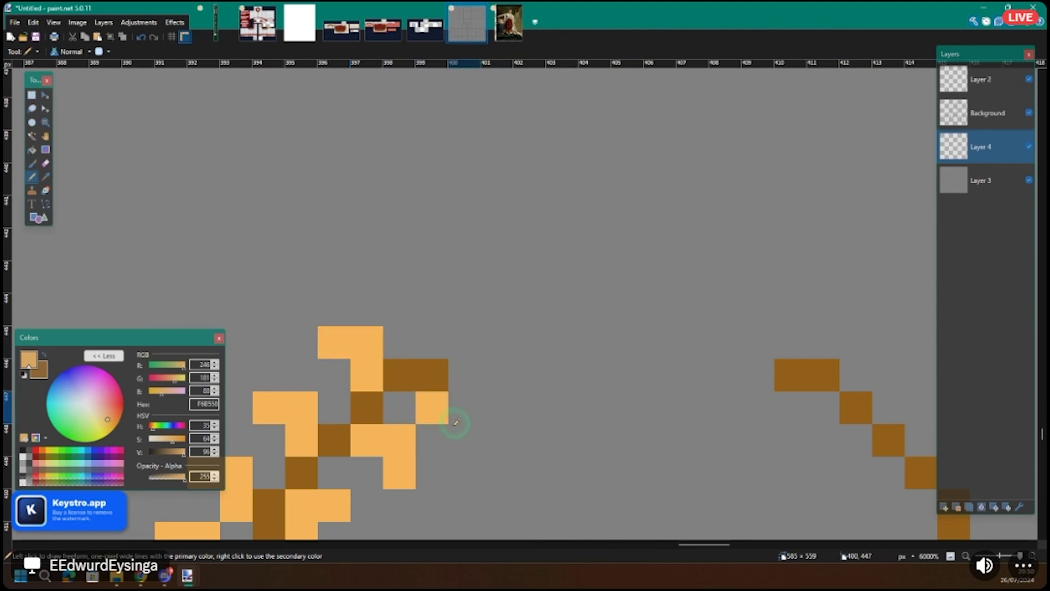
pyautogui.hotkey('ctrl', 'z')
pyautogui.click(444, 343)
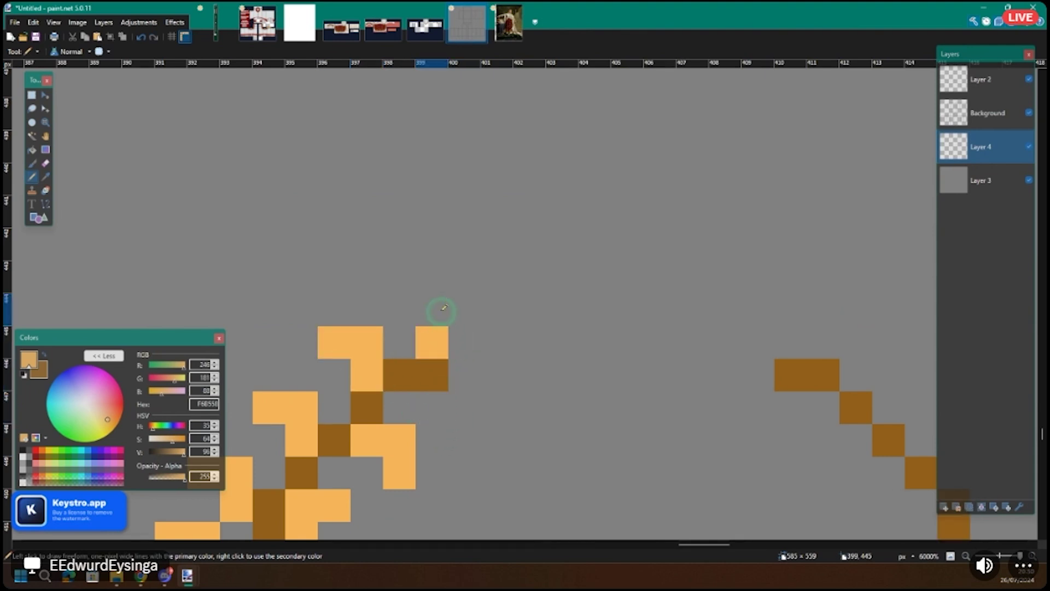
pyautogui.click(441, 309)
pyautogui.click(469, 308)
pyautogui.hotkey('ctrl', 'z')
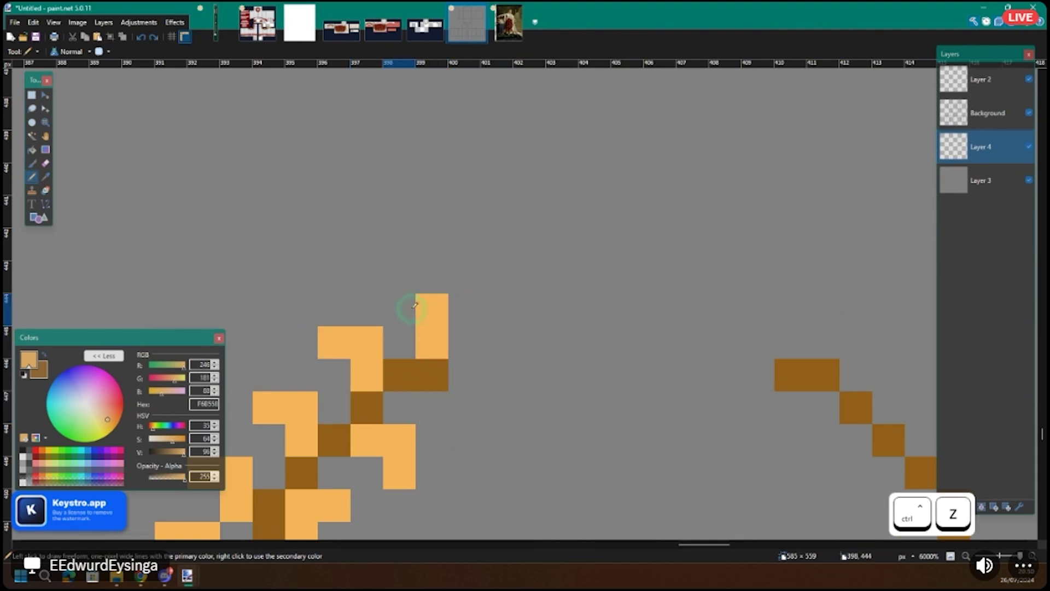
pyautogui.click(403, 306)
pyautogui.click(495, 373)
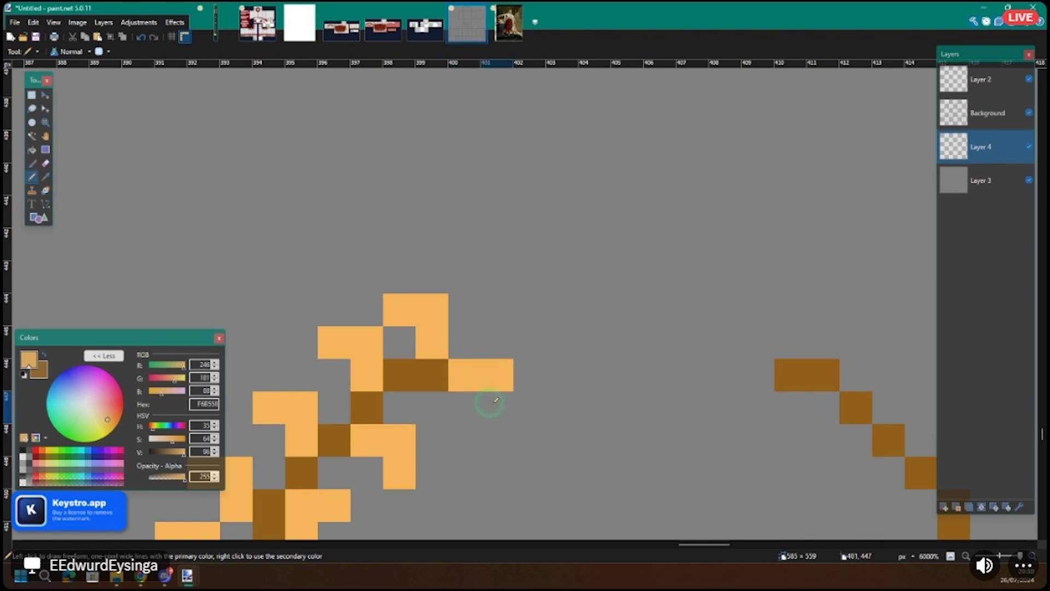
pyautogui.click(496, 408)
# Step: Duplicate the leafed left half of the wreath, mirror it horizontally and place it as the right half
pyautogui.scroll(-10, 458, 449)
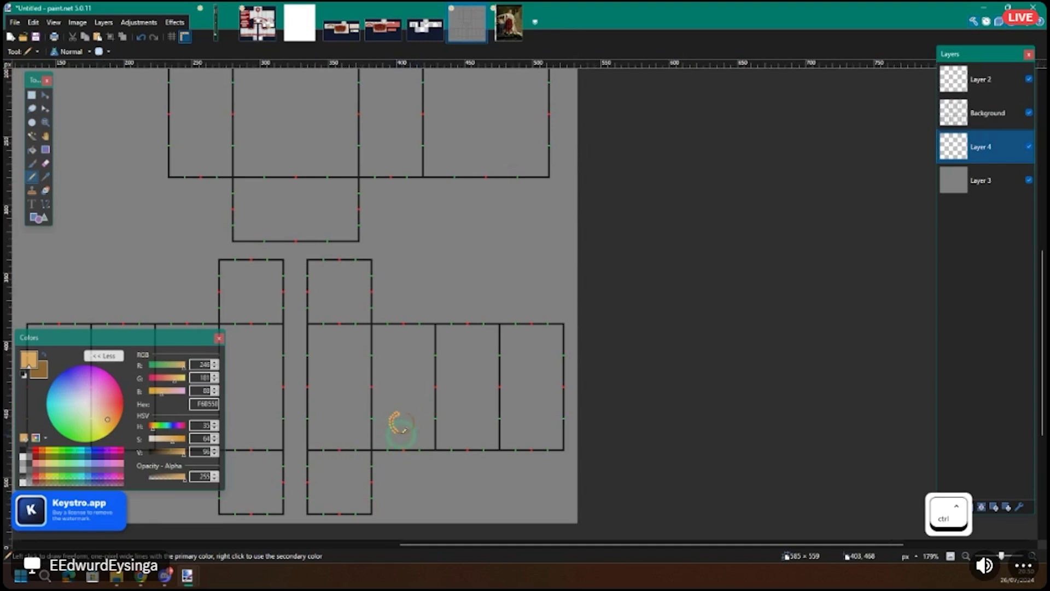
pyautogui.scroll(6, 404, 430)
pyautogui.scroll(3, 306, 394)
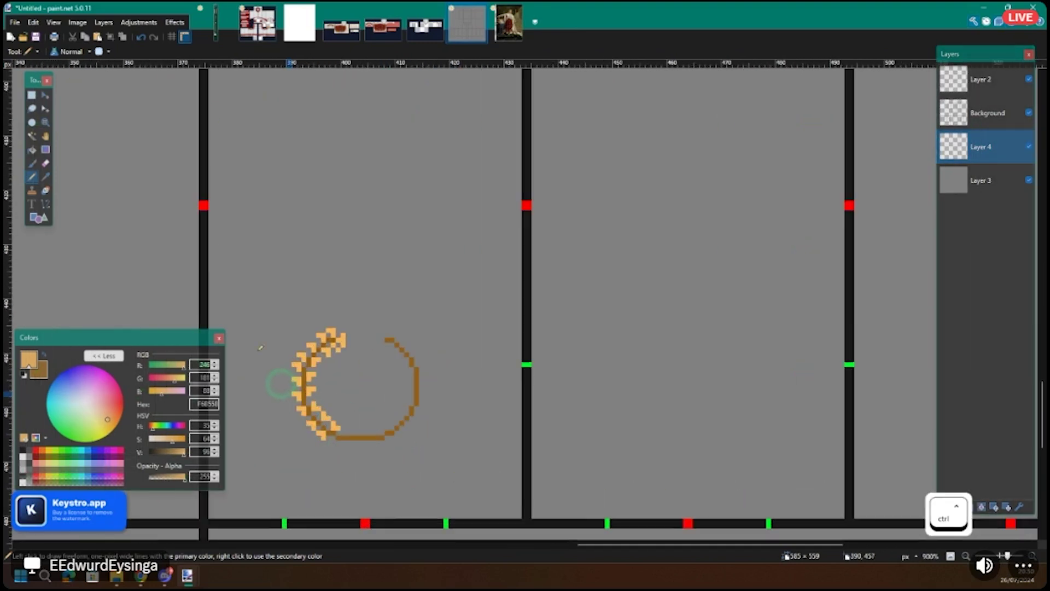
pyautogui.press('s')
pyautogui.moveTo(206, 287); pyautogui.dragTo(371, 318)
pyautogui.scroll(3, 375, 380)
pyautogui.scroll(-3, 375, 380)
pyautogui.hotkey('ctrl', 'c')
pyautogui.hotkey('ctrl', 'v')
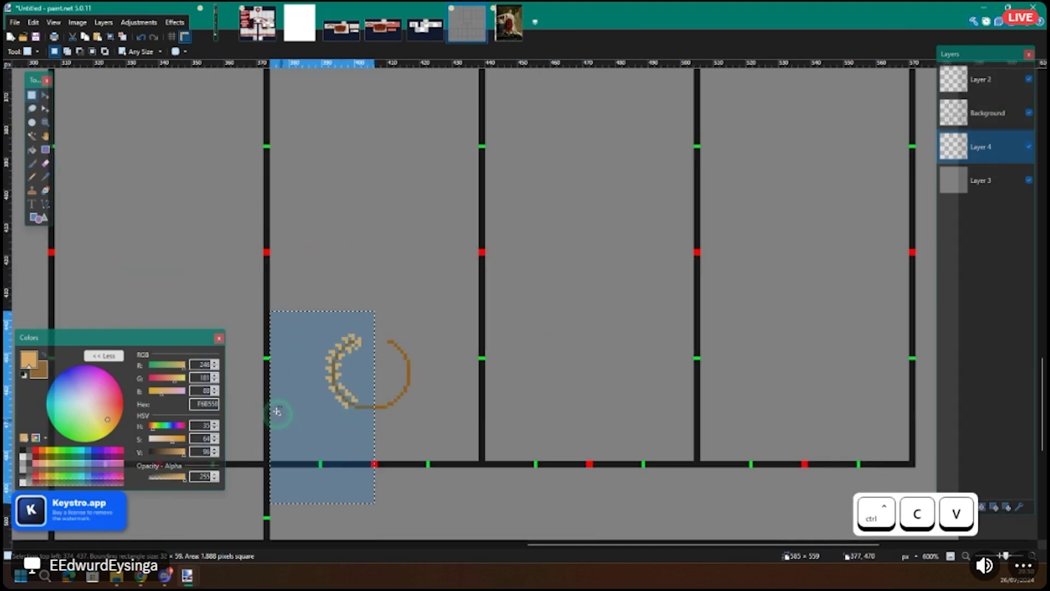
pyautogui.moveTo(444, 414); pyautogui.dragTo(476, 412)
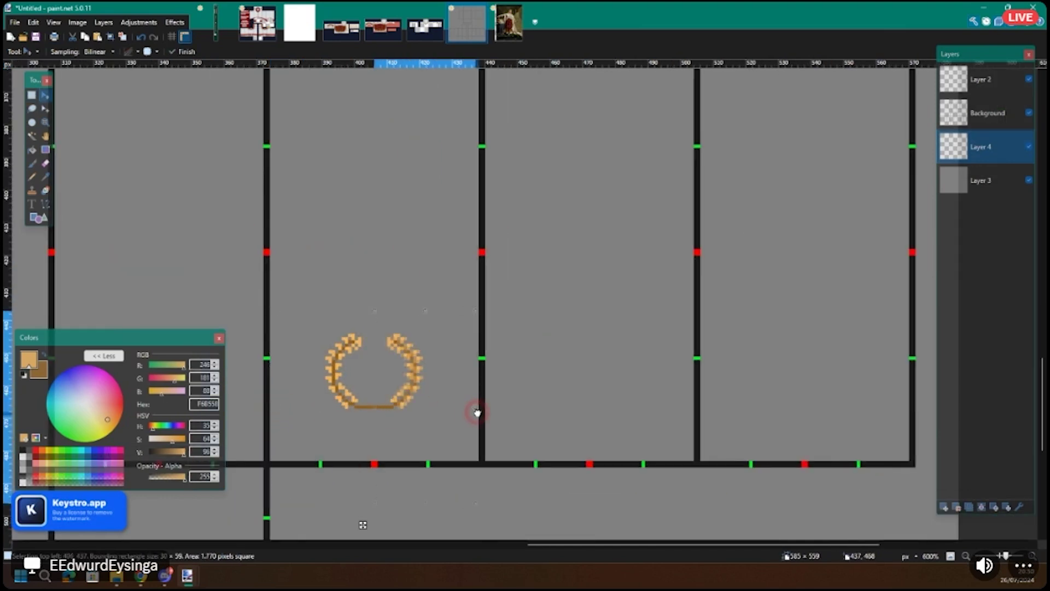
pyautogui.press('Return')
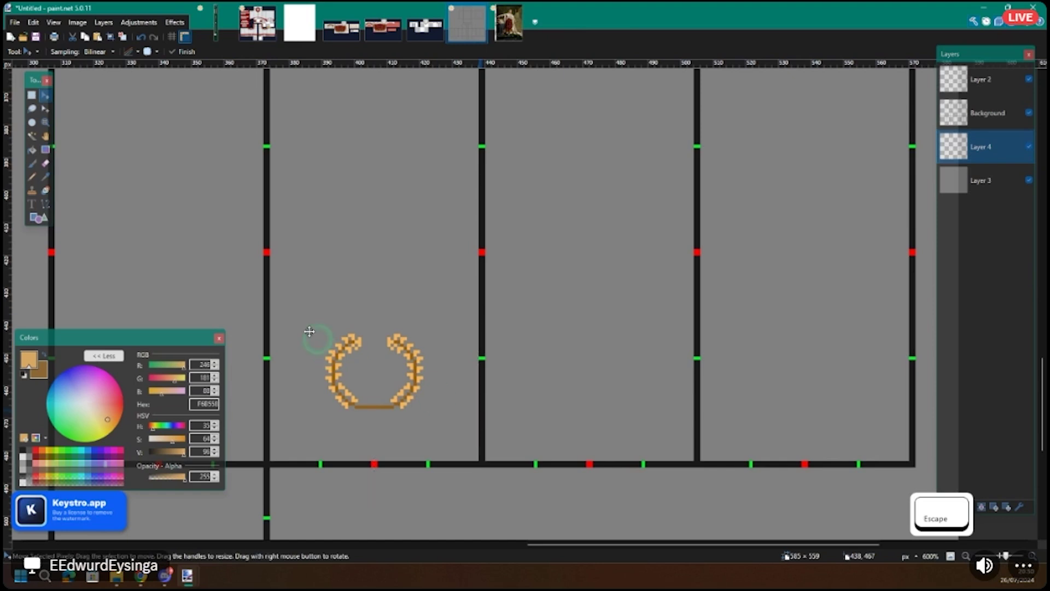
# Step: Nudge the left and right halves of the wreath one pixel inward each
pyautogui.press('s')
pyautogui.moveTo(296, 311); pyautogui.dragTo(361, 436)
pyautogui.press('m')
pyautogui.press('Right')
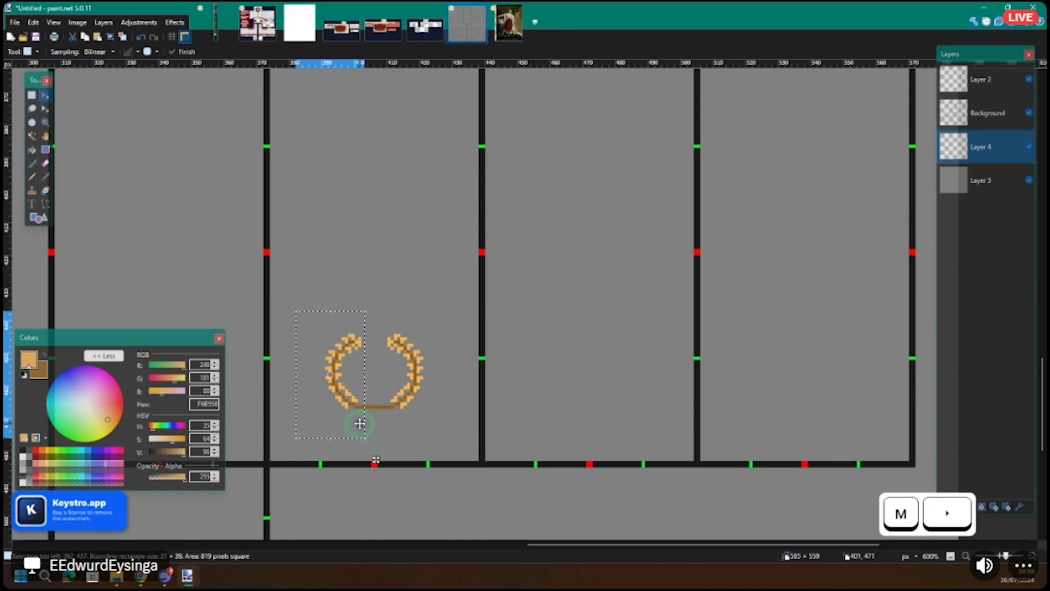
pyautogui.press('s')
pyautogui.moveTo(436, 316); pyautogui.dragTo(440, 419)
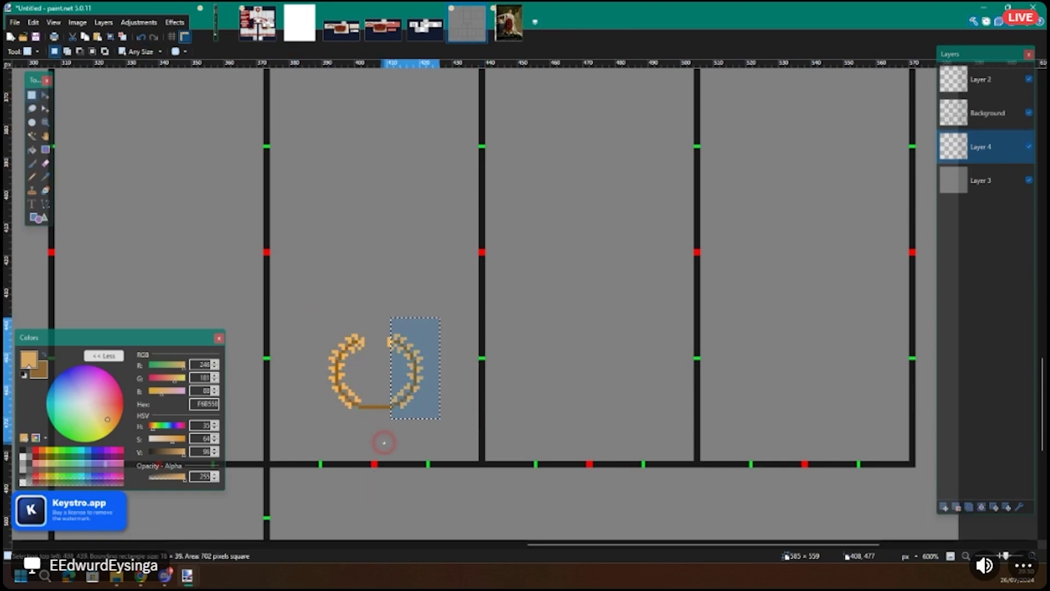
pyautogui.press('m')
pyautogui.press('Left')
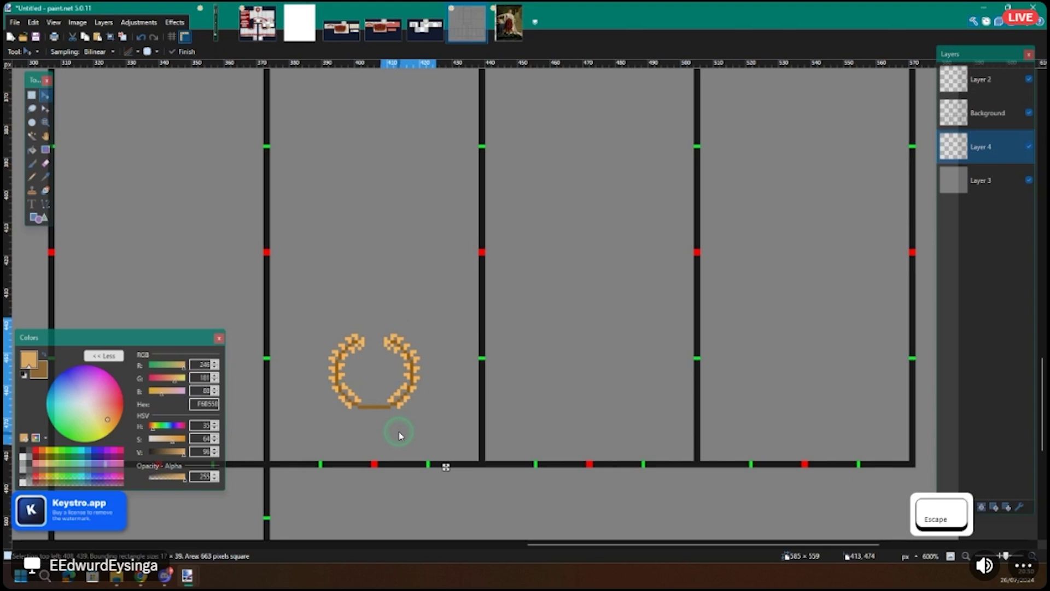
# Step: Pencil an L-shaped light-orange leaf above and another below the left part of the wreath's bottom stem
pyautogui.scroll(3, 371, 399)
pyautogui.scroll(4, 374, 419)
pyautogui.press('p')
pyautogui.scroll(2, 381, 415)
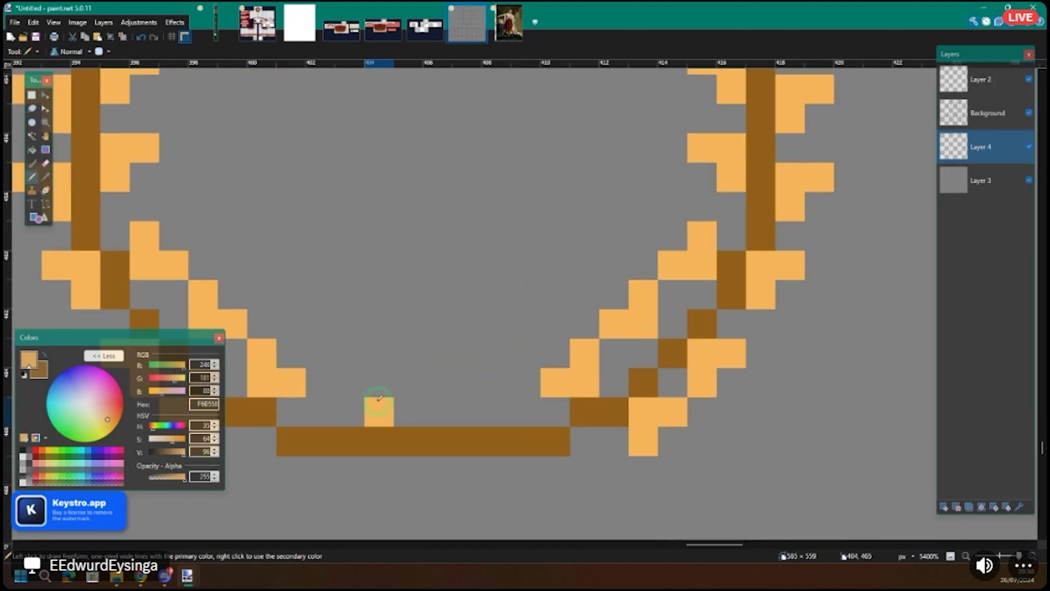
pyautogui.click(348, 471)
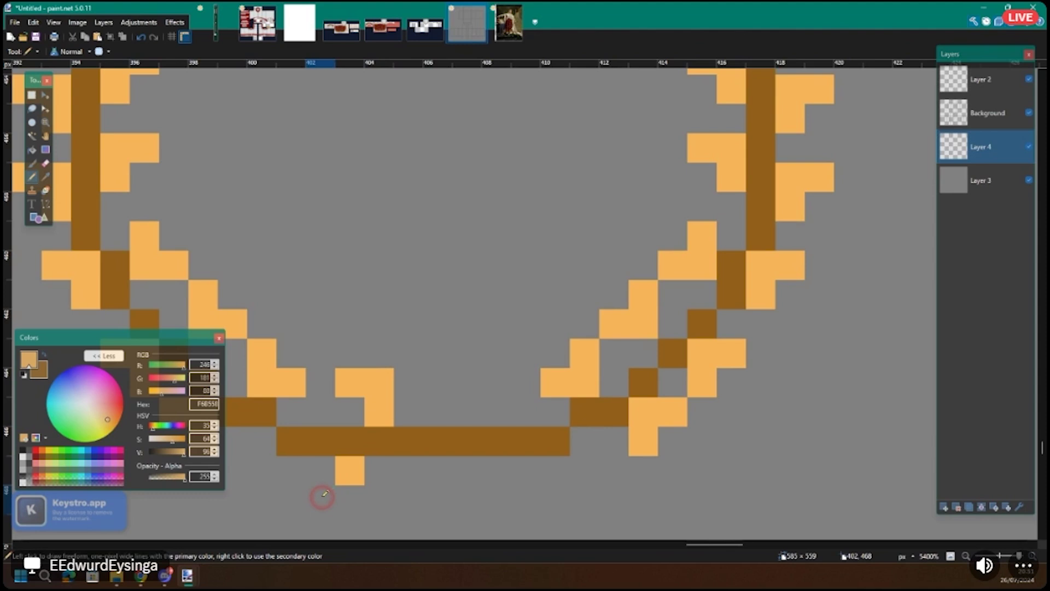
pyautogui.click(315, 495)
pyautogui.scroll(-4, 307, 493)
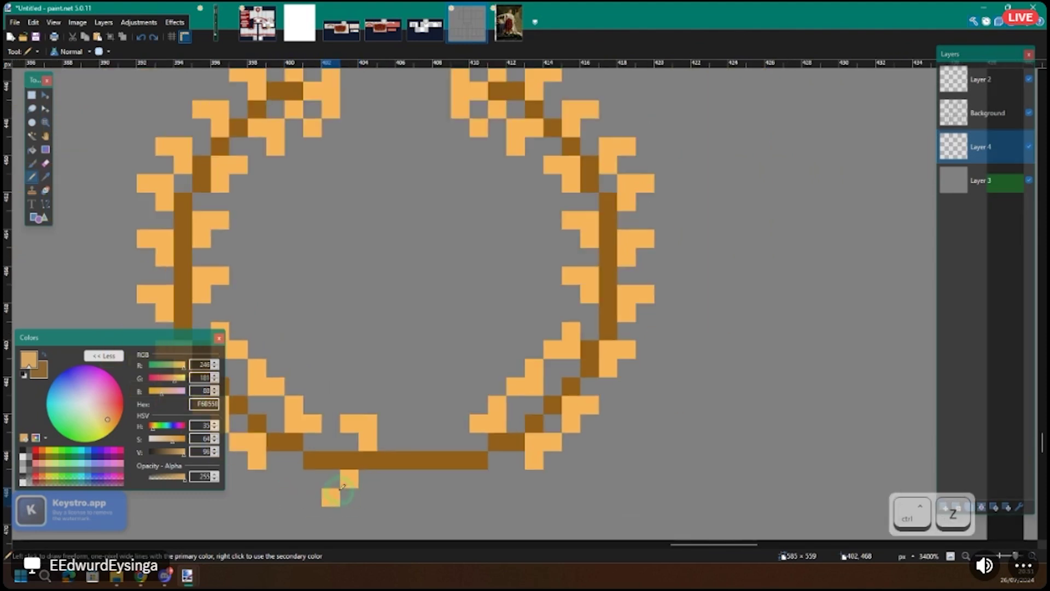
pyautogui.scroll(3, 323, 495)
pyautogui.hotkey('ctrl', 'z')
pyautogui.click(334, 500)
pyautogui.click(329, 499)
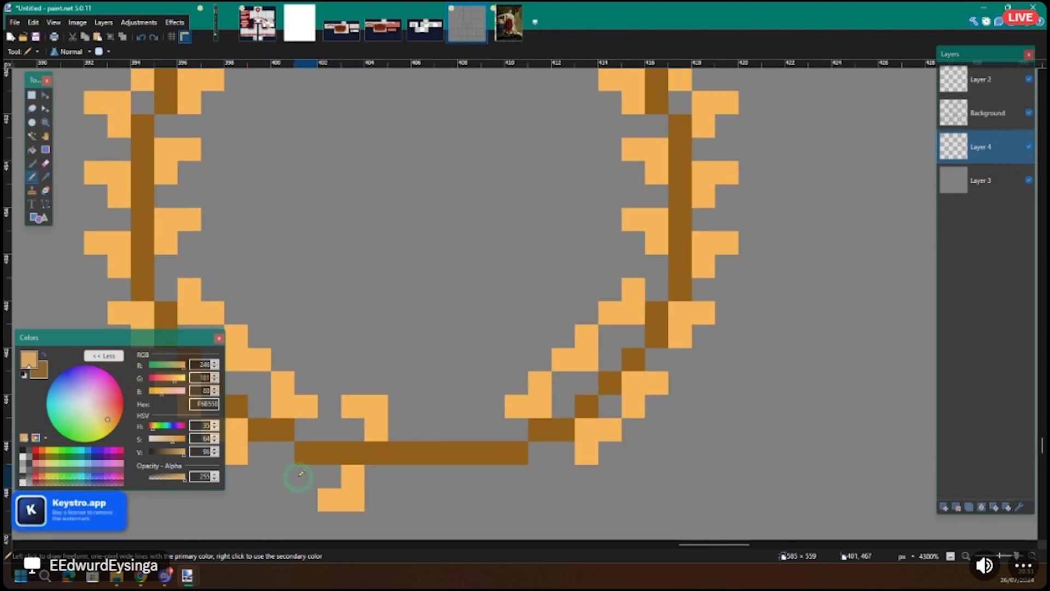
# Step: Add three light-orange pixels in a V shape below the left end of the bottom stem
pyautogui.click(305, 477)
pyautogui.click(282, 499)
pyautogui.click(260, 480)
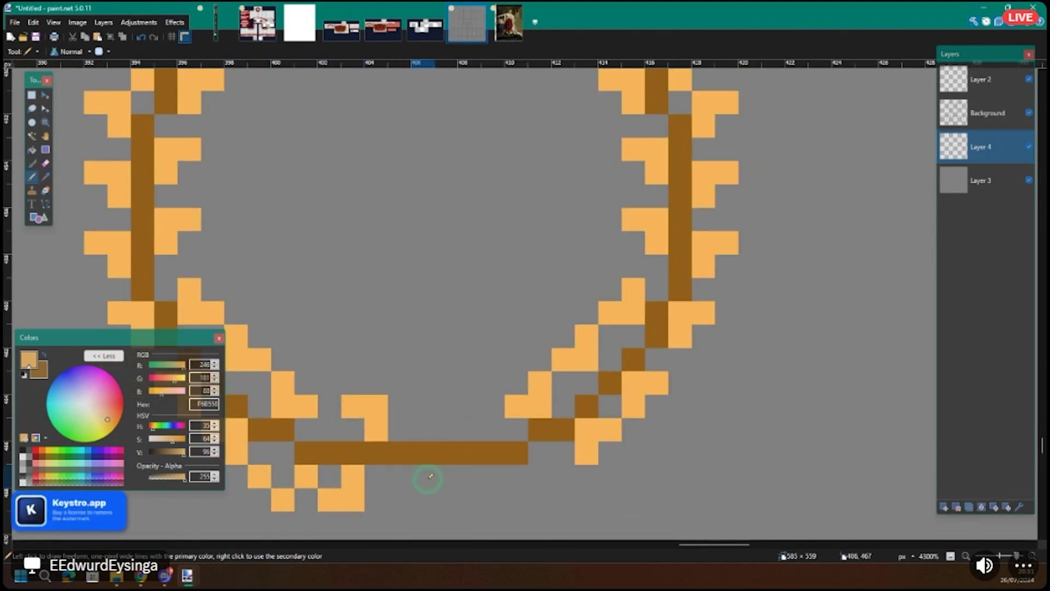
# Step: Pencil a two-pixel upright leaf above the middle of the bottom stem and an inverted T-shaped leaf below it
pyautogui.click(423, 406)
pyautogui.click(422, 475)
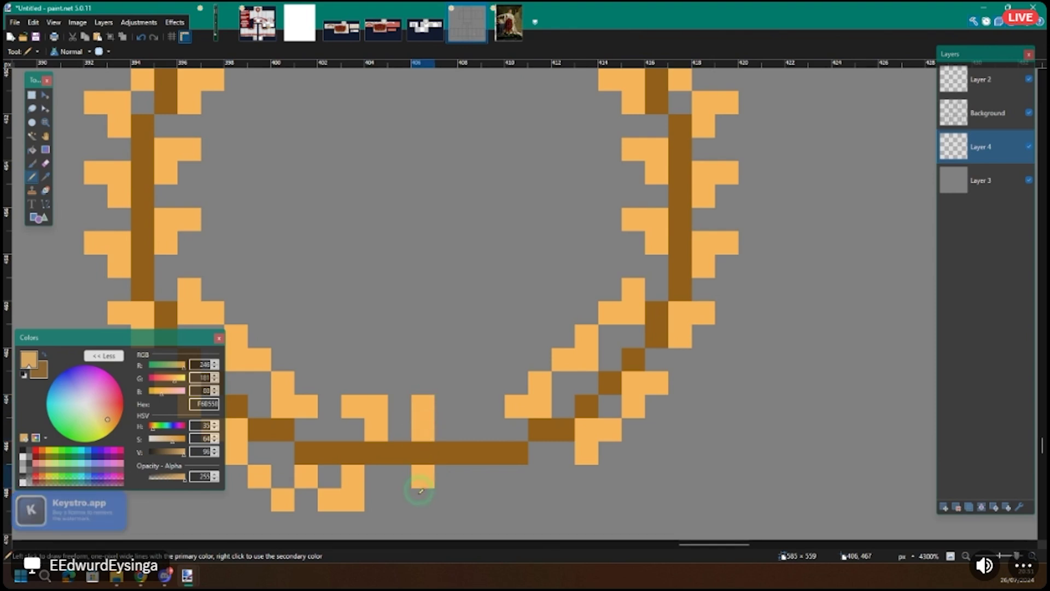
pyautogui.scroll(-3, 424, 499)
pyautogui.click(435, 497)
pyautogui.scroll(3, 441, 463)
pyautogui.click(440, 441)
pyautogui.hotkey('ctrl', 'z')
# Step: Pencil a diagonal inner leaf above the right part of the bottom stem and erase the touching pixels of the neighbouring leaf
pyautogui.click(472, 419)
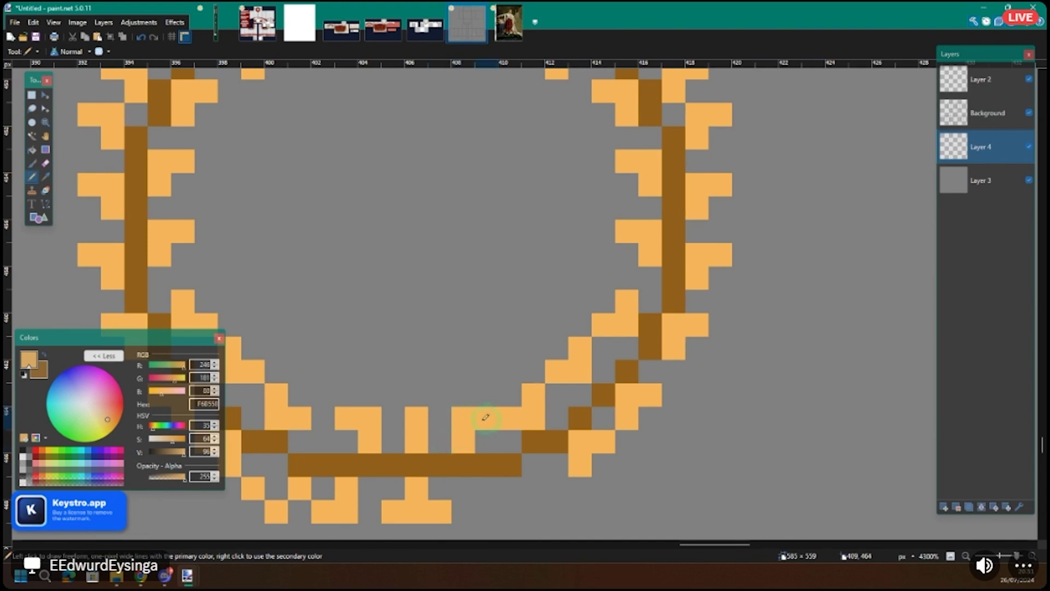
pyautogui.hotkey('ctrl', 'z')
pyautogui.press('e')
pyautogui.click(511, 417)
pyautogui.press('p')
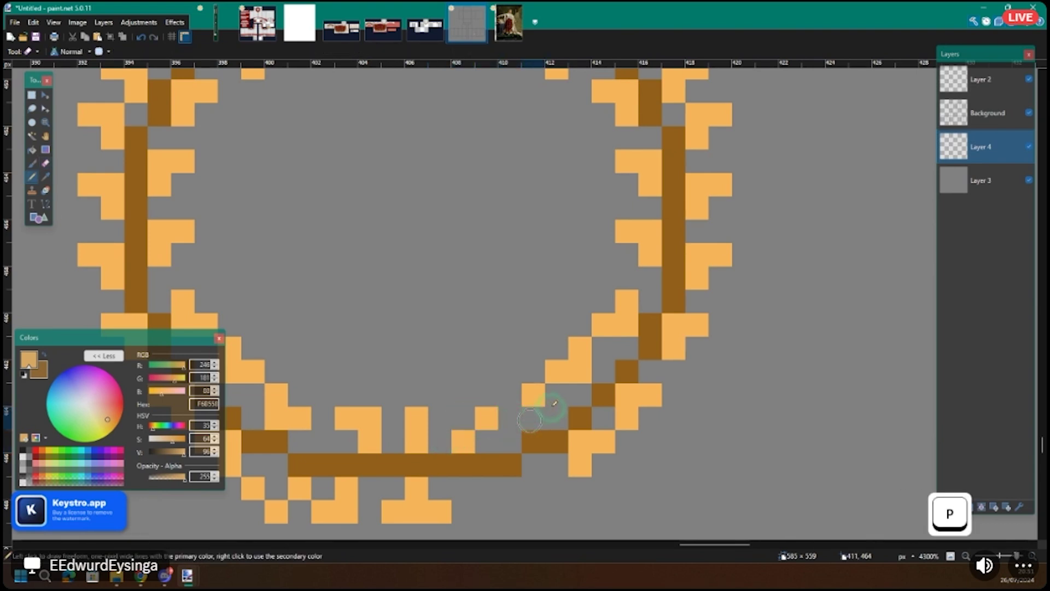
pyautogui.hotkey('ctrl', 'z')
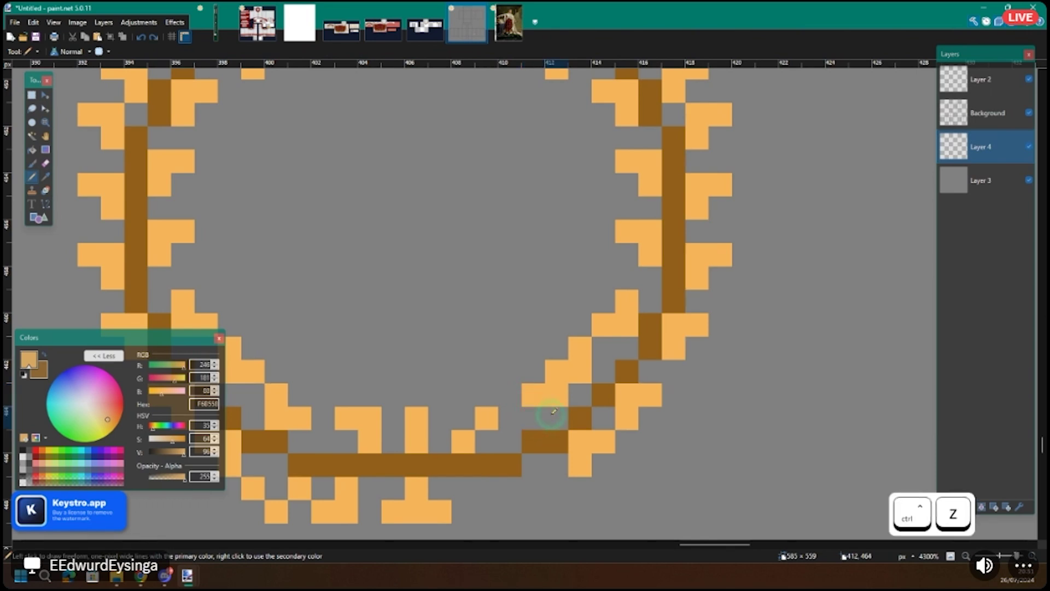
# Step: Reshape the inner leaf at the lower right curve and pencil light-orange outer leaves below the bottom stem's right end
pyautogui.scroll(-1, 457, 478)
pyautogui.press('p')
pyautogui.click(492, 432)
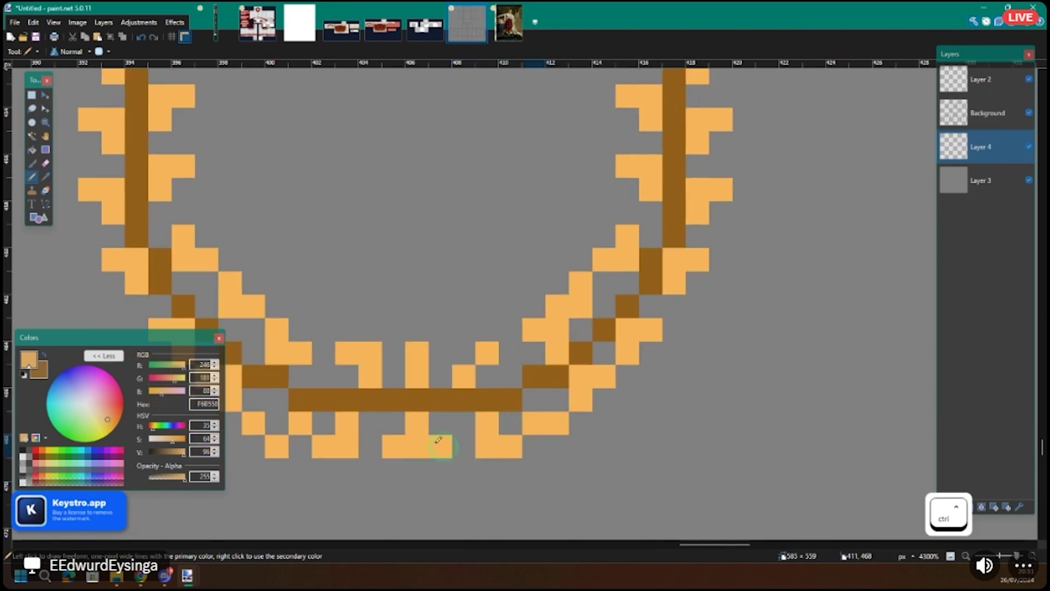
# Step: Select all light-orange leaves and brown stem pixels of the laurel wreath together with the Magic Wand
pyautogui.scroll(-10, 546, 427)
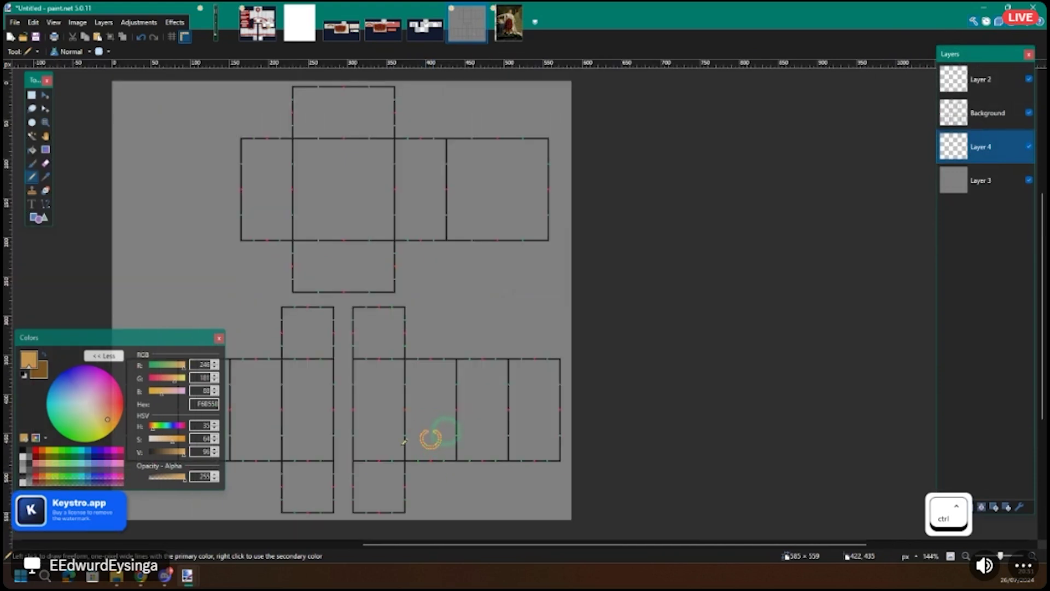
pyautogui.scroll(8, 437, 445)
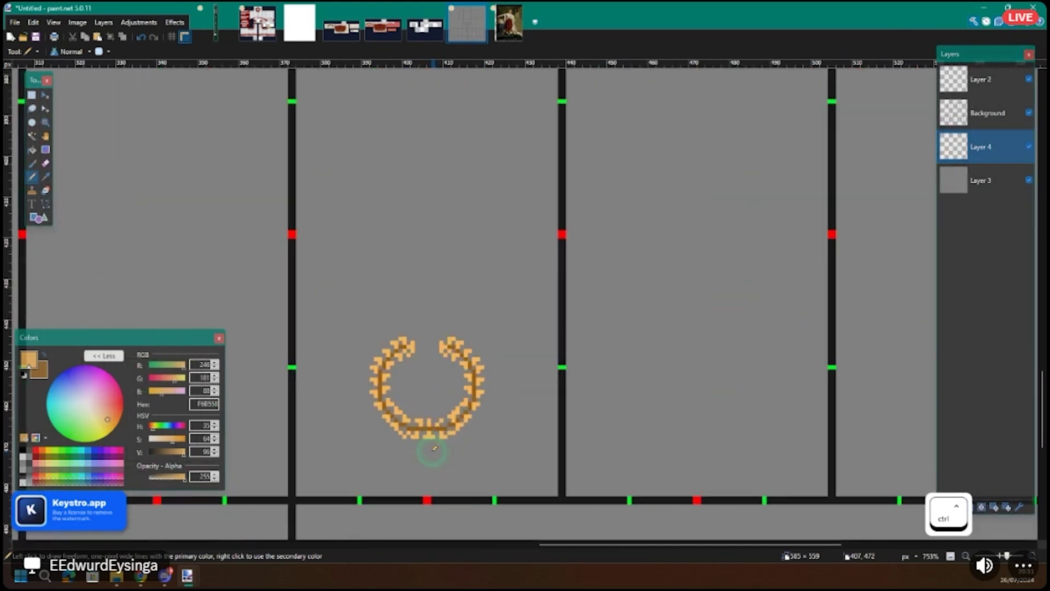
pyautogui.press('s')
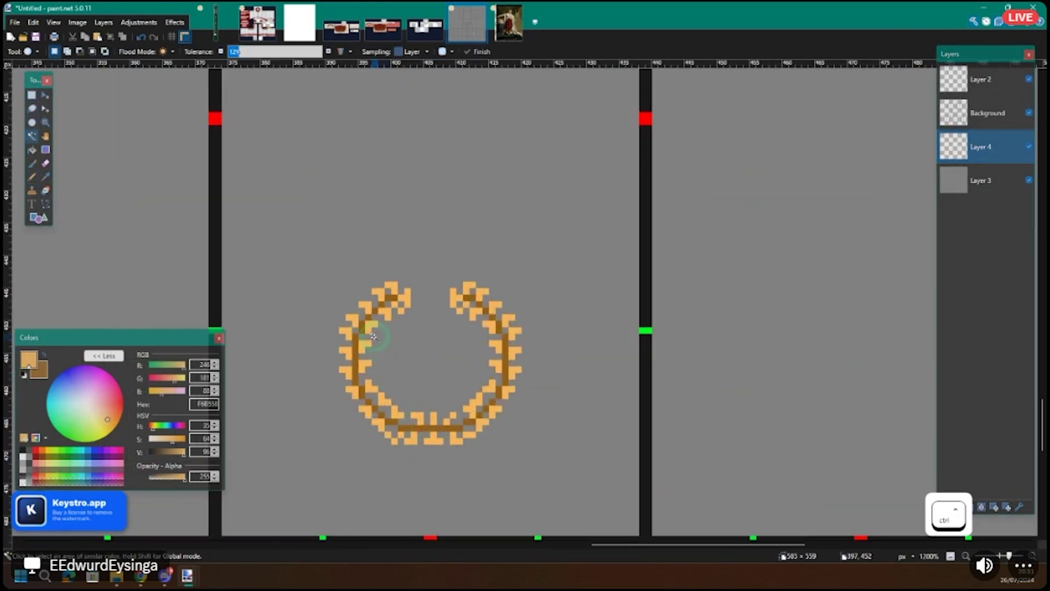
pyautogui.scroll(1, 374, 335)
pyautogui.click(367, 320)
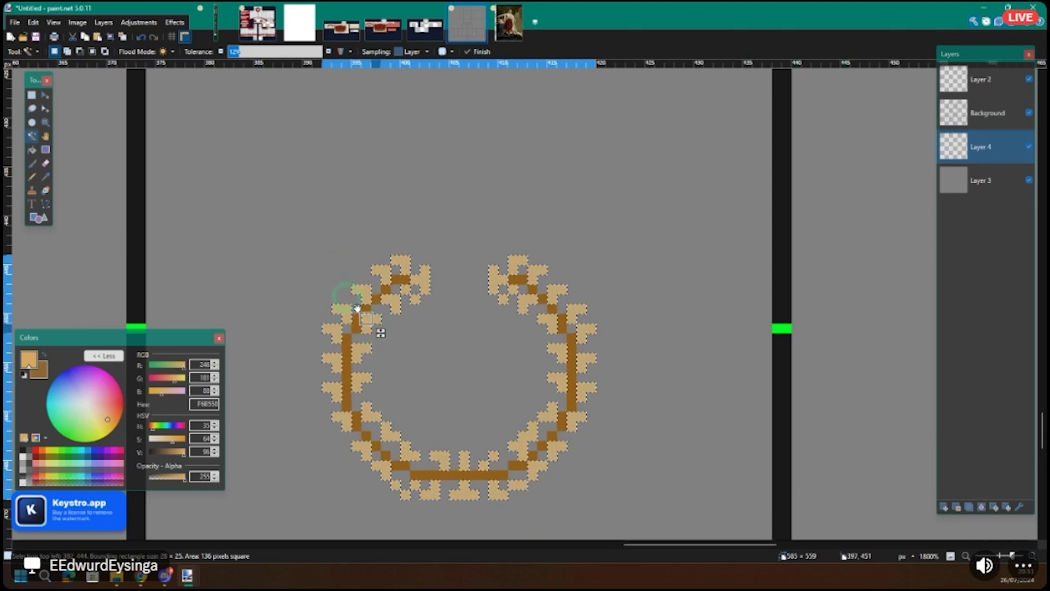
pyautogui.scroll(1, 365, 323)
pyautogui.scroll(2, 379, 338)
pyautogui.keyDown('ctrl'); pyautogui.click(399, 278); pyautogui.keyUp('ctrl')
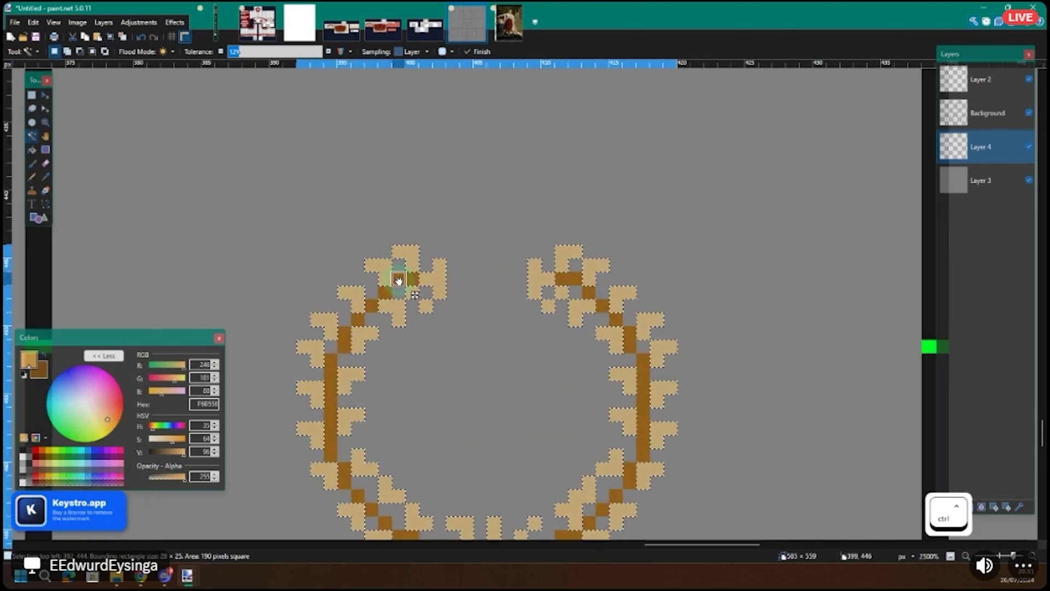
# Step: Apply the Add Noise effect with low intensity, near-zero color saturation and coverage 100 to the selected wreath
pyautogui.click(175, 22)
pyautogui.press('Escape')
pyautogui.click(176, 22)
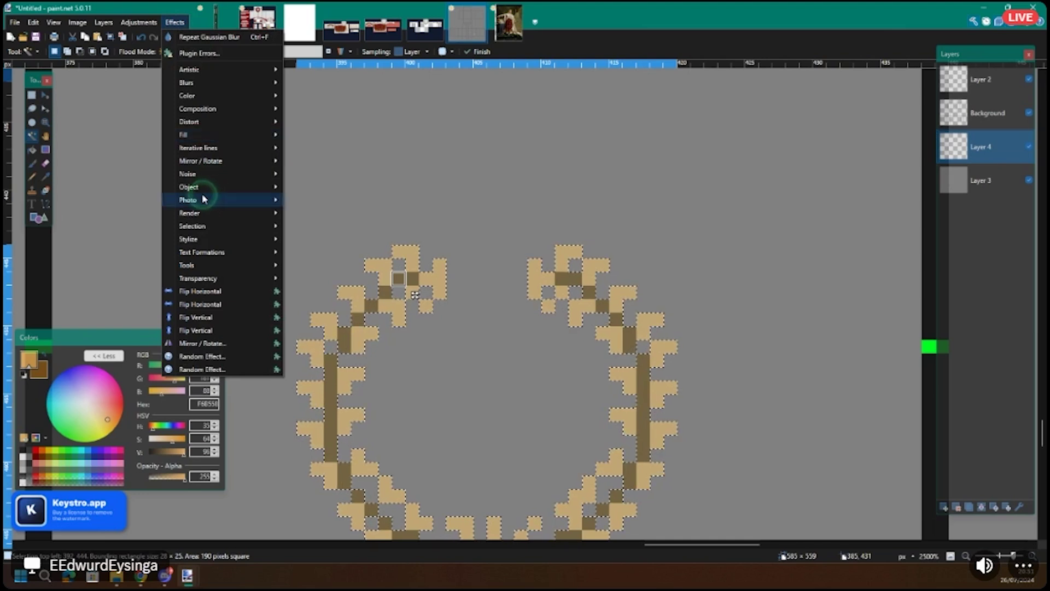
pyautogui.moveTo(202, 181)
pyautogui.click(337, 175)
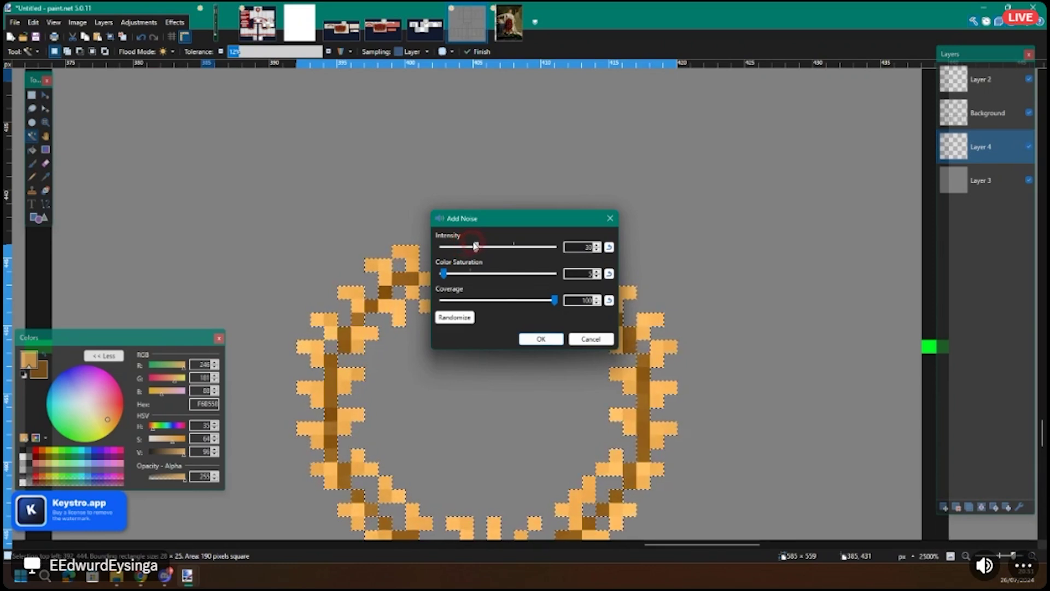
pyautogui.click(540, 338)
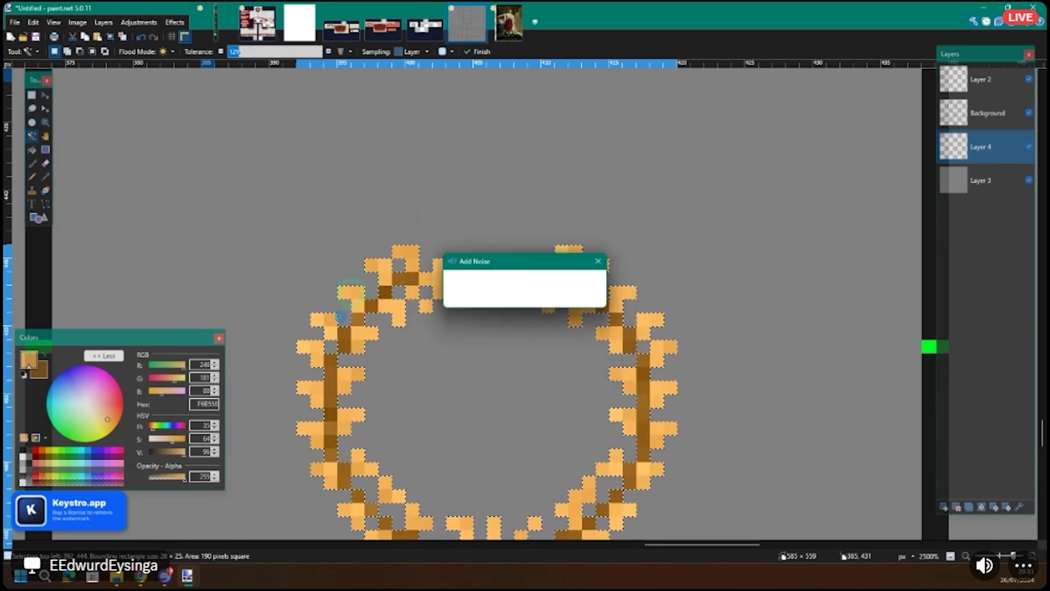
pyautogui.press('shift')
# Step: Examine the textured wreath from near and far and consult the Napoleon coronation robe painting in the browser
pyautogui.scroll(-8, 423, 400)
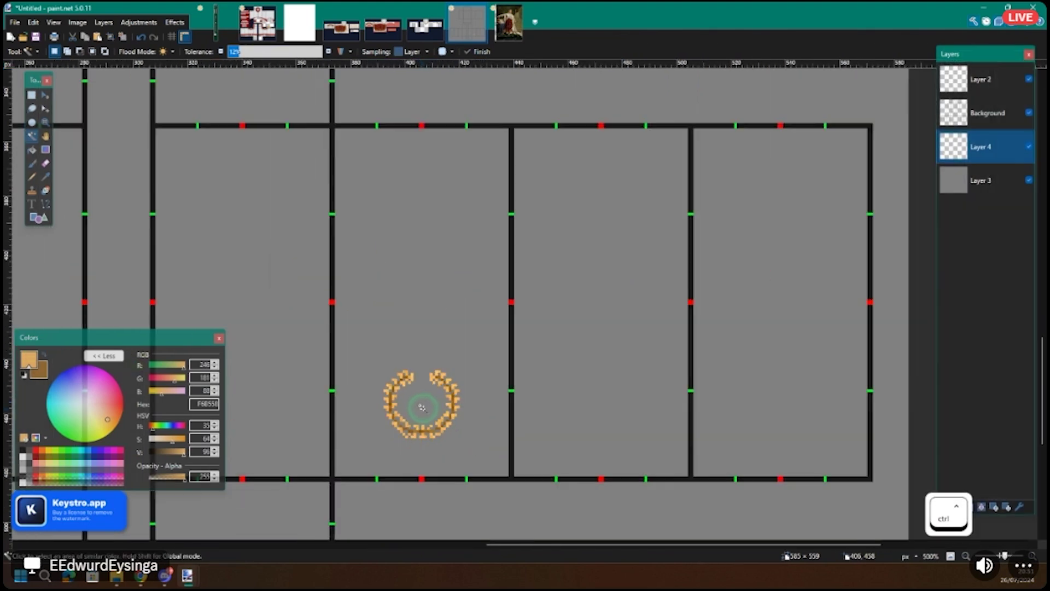
pyautogui.scroll(5, 422, 408)
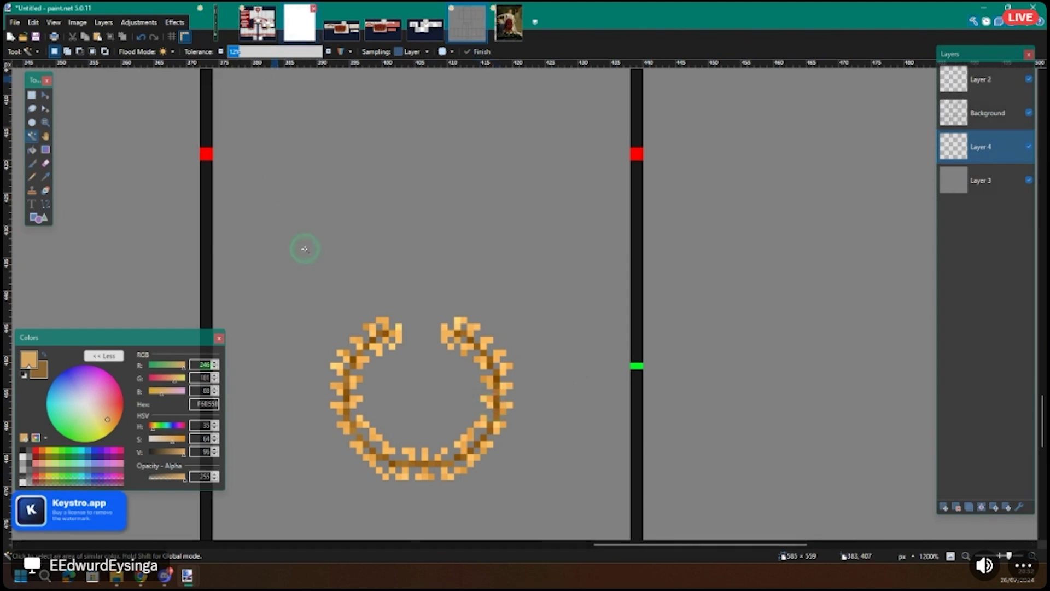
pyautogui.scroll(-7, 388, 308)
pyautogui.scroll(6, 404, 361)
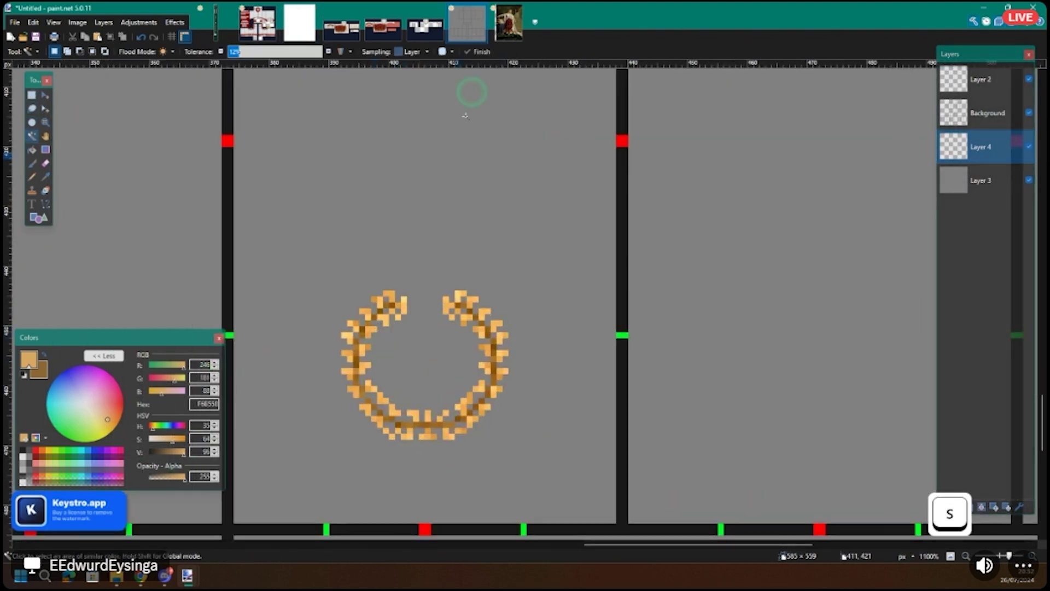
pyautogui.hotkey('alt', 'Tab')
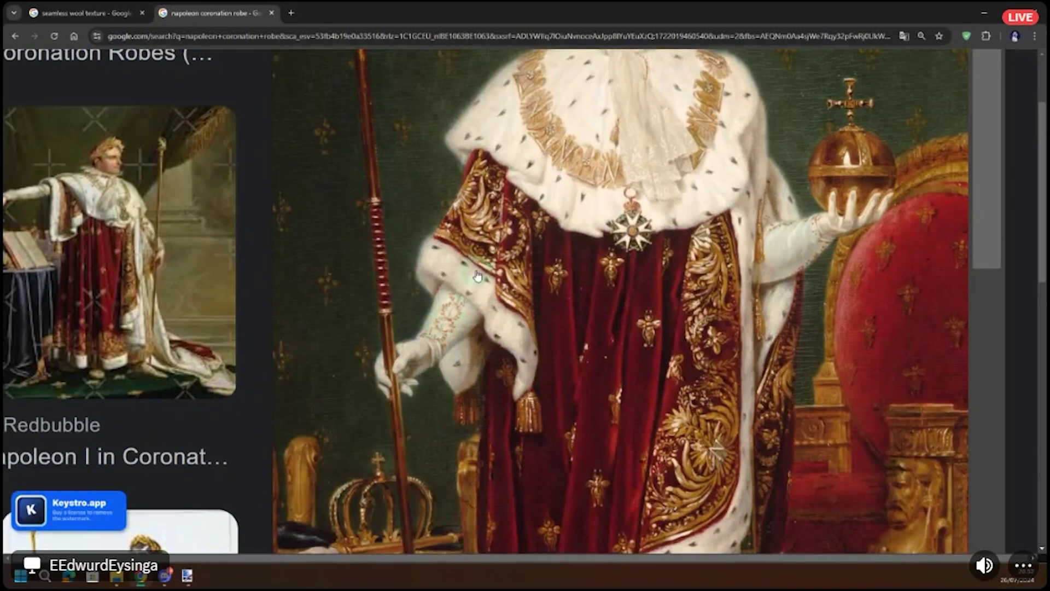
pyautogui.hotkey('alt', 'Tab')
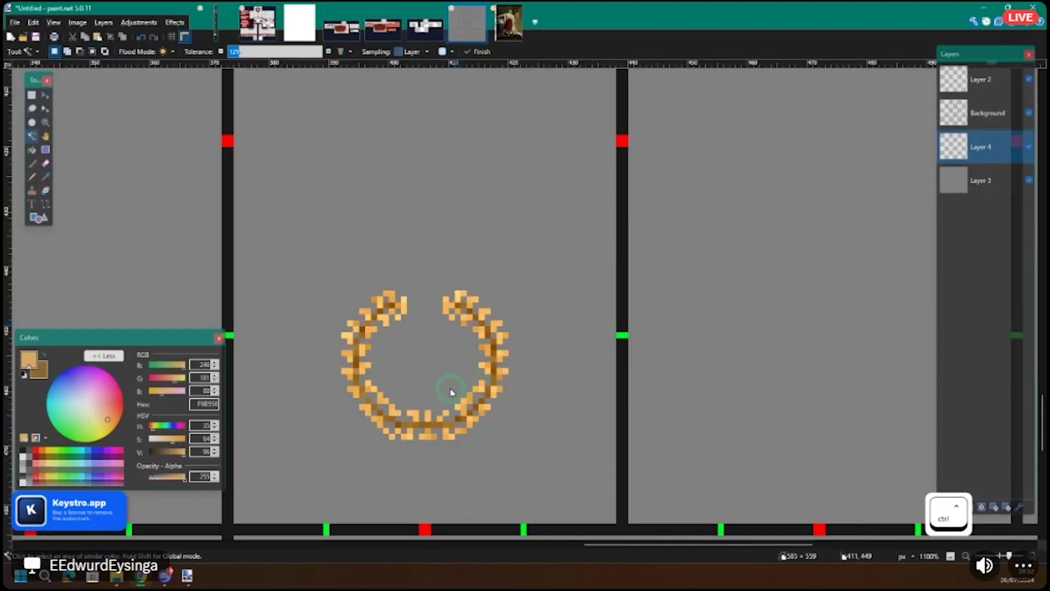
# Step: Pencil a one-pixel-wide brown vertical stem through the wreath's centre, from the bottom stem up to the top opening
pyautogui.scroll(4, 393, 431)
pyautogui.press('p')
pyautogui.moveTo(427, 454); pyautogui.dragTo(427, 430)
pyautogui.scroll(5, 427, 430)
pyautogui.scroll(-5, 427, 428)
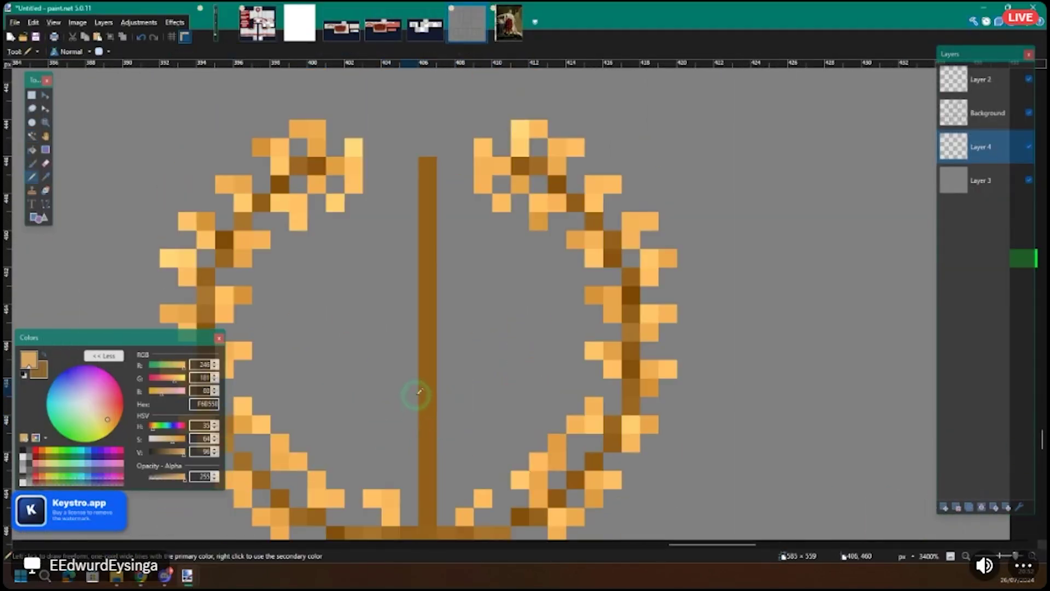
pyautogui.click(410, 383)
pyautogui.scroll(2, 410, 383)
pyautogui.click(407, 365)
pyautogui.hotkey('ctrl', 'z')
pyautogui.hotkey('ctrl', 'z')
# Step: Draw a brown arched branch with the Line/Curve tool from the left side of the centre stem, bending down at its outer end
pyautogui.press('o')
pyautogui.moveTo(410, 364); pyautogui.dragTo(281, 313)
pyautogui.moveTo(365, 351); pyautogui.dragTo(288, 326)
pyautogui.moveTo(255, 360); pyautogui.dragTo(254, 362)
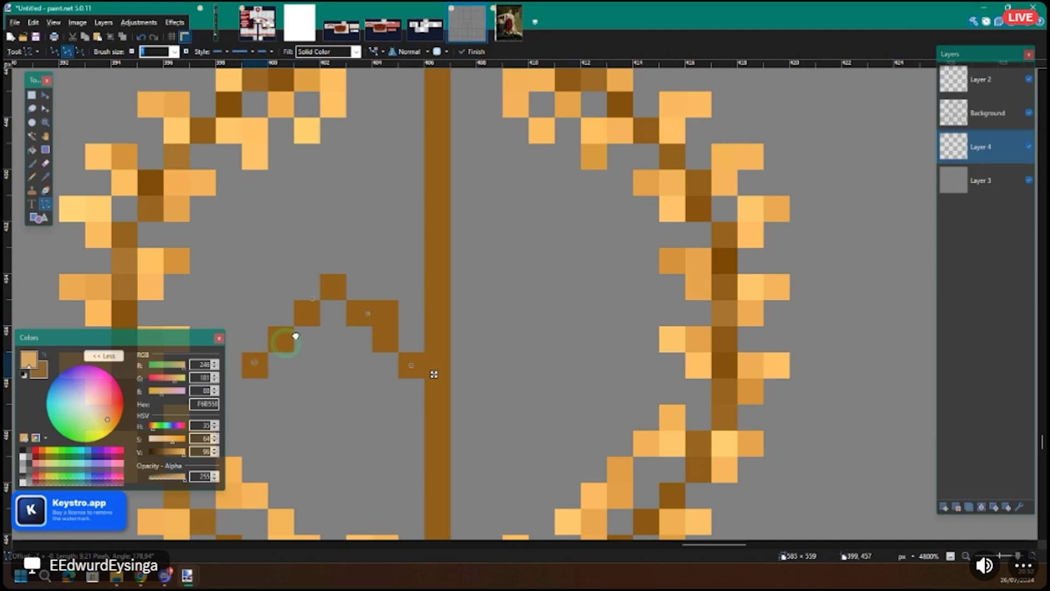
pyautogui.moveTo(306, 302); pyautogui.dragTo(281, 302)
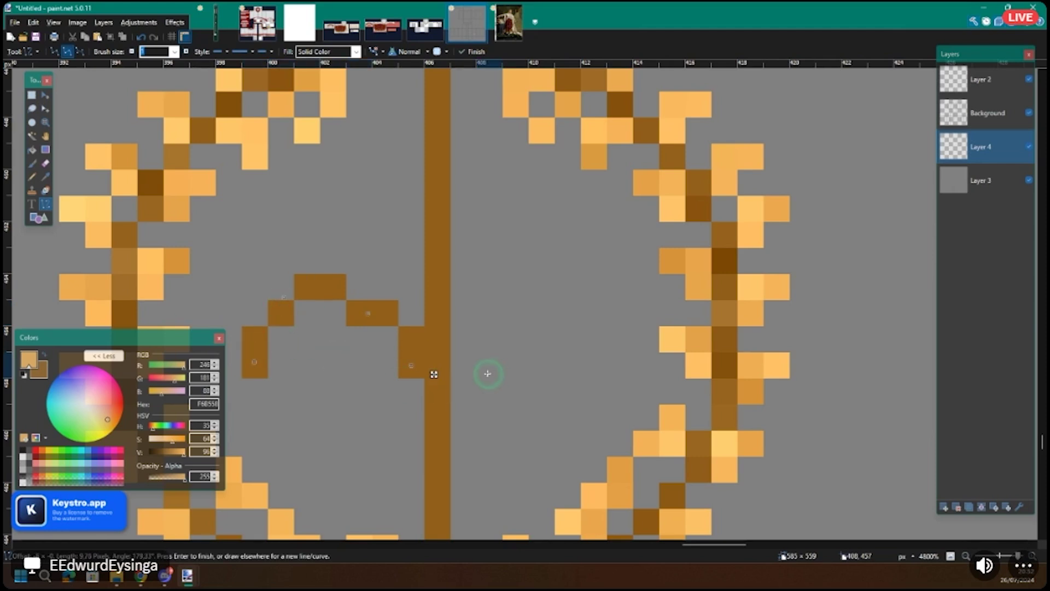
# Step: Copy the arched branch and place a horizontally mirrored duplicate against the right side of the centre stem
pyautogui.scroll(-2, 424, 361)
pyautogui.press('s')
pyautogui.moveTo(324, 301); pyautogui.dragTo(417, 375)
pyautogui.hotkey('ctrl', 'c')
pyautogui.hotkey('ctrl', 'v')
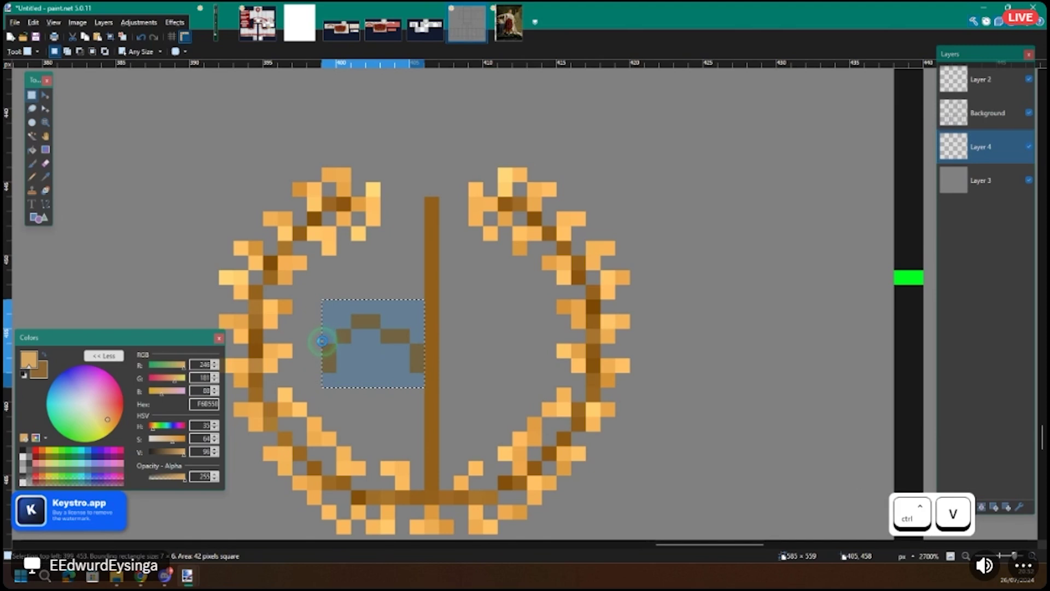
pyautogui.moveTo(425, 339); pyautogui.dragTo(524, 332)
pyautogui.press('Right')
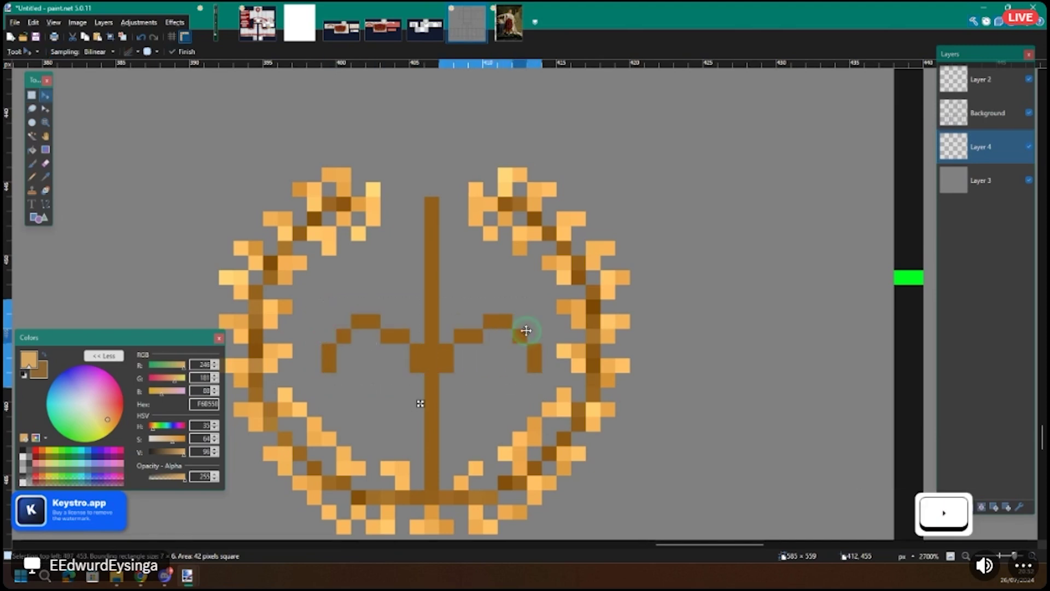
# Step: Pencil light-orange leaves above and below the inner part of the left branch and a V-shaped leaf above its arch
pyautogui.scroll(3, 405, 338)
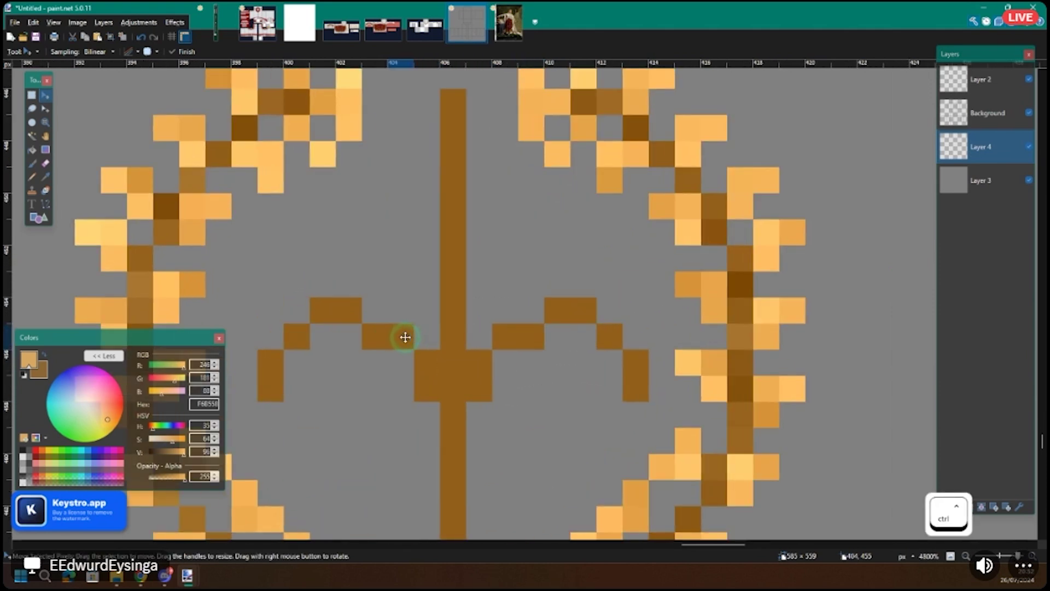
pyautogui.press('p')
pyautogui.scroll(2, 369, 328)
pyautogui.click(416, 298)
pyautogui.hotkey('ctrl', 'z')
pyautogui.moveTo(413, 284); pyautogui.dragTo(366, 230)
pyautogui.moveTo(413, 375)
pyautogui.mouseDown()
pyautogui.moveTo(364, 418)
pyautogui.moveTo(340, 413)
pyautogui.mouseUp()
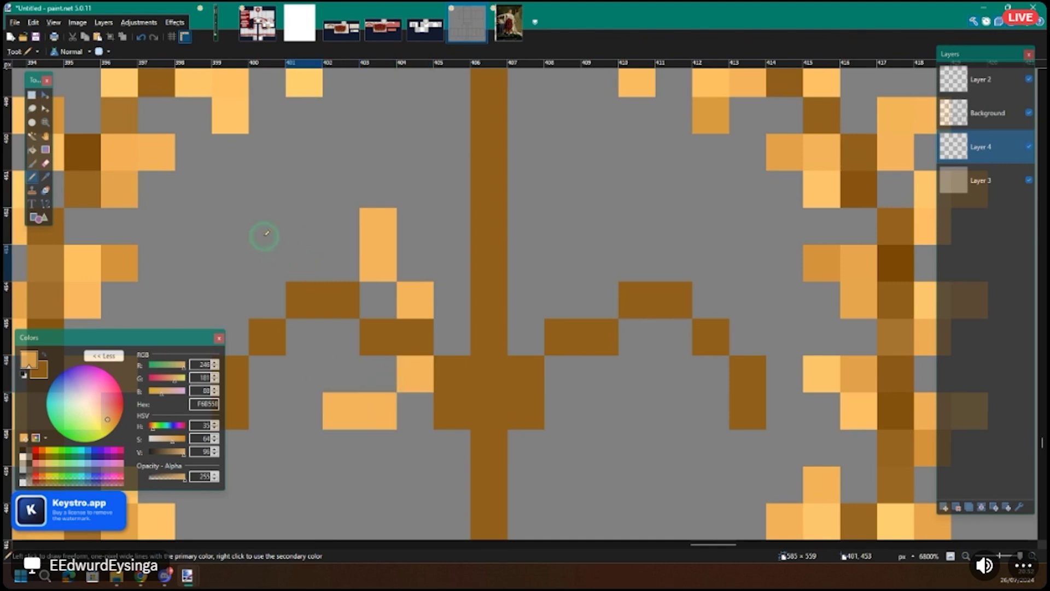
pyautogui.moveTo(269, 227); pyautogui.dragTo(304, 262)
pyautogui.click(234, 255)
# Step: Pencil a two-pixel light-orange leaf outside the left branch's end and an L-shaped leaf below its tip
pyautogui.hscroll(3, 312, 300)
pyautogui.hscroll(-3, 318, 311)
pyautogui.scroll(-5, 318, 312)
pyautogui.scroll(5, 318, 340)
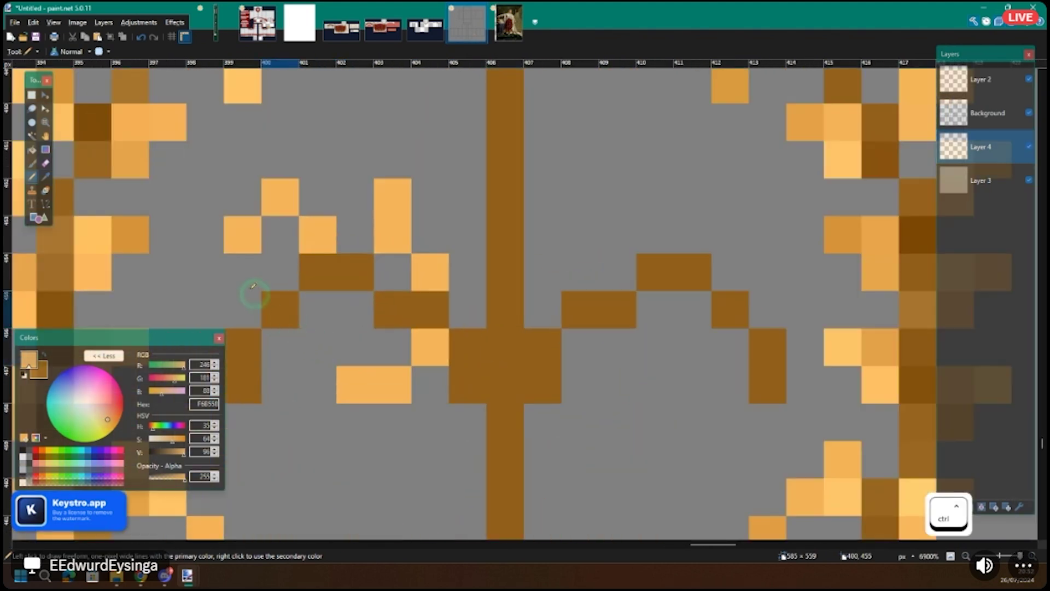
pyautogui.hscroll(-3, 255, 290)
pyautogui.click(336, 347)
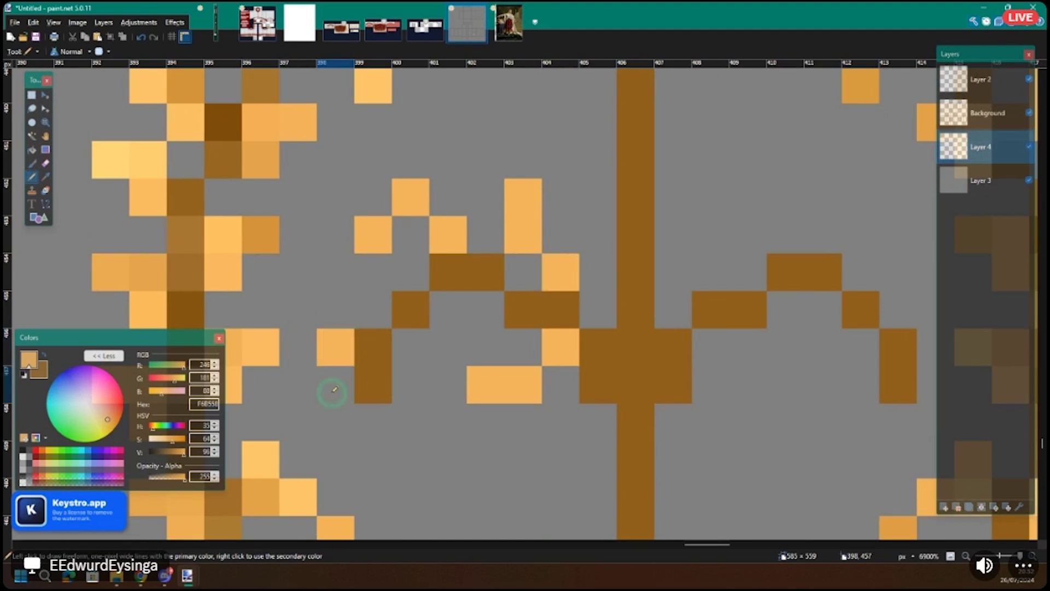
pyautogui.click(364, 436)
pyautogui.click(380, 465)
pyautogui.click(413, 462)
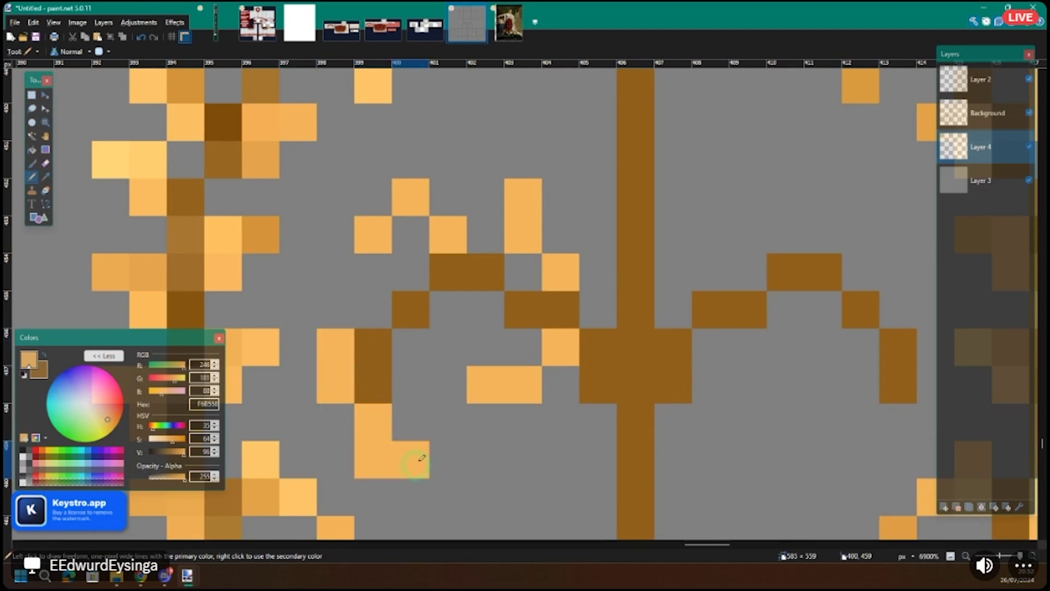
# Step: Add single light-orange pixels on the inner and outer sides of the left branch's bend
pyautogui.click(415, 342)
pyautogui.click(367, 288)
pyautogui.hotkey('ctrl', 'z')
pyautogui.click(368, 305)
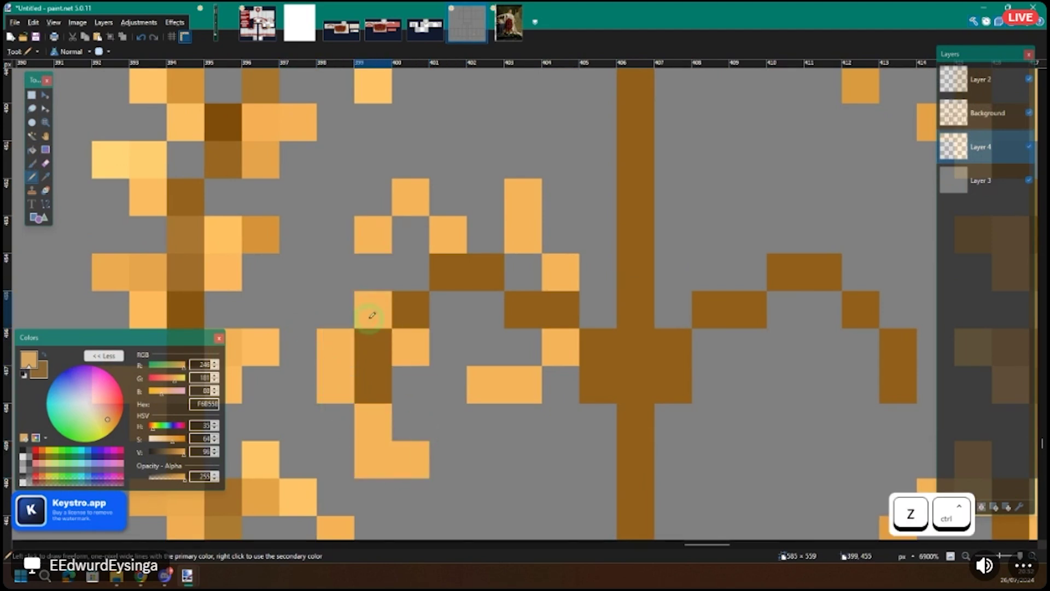
# Step: Copy the leafy left branch and place a horizontally mirrored duplicate over the bare branch right of the centre stem
pyautogui.scroll(-9, 368, 305)
pyautogui.scroll(-3, 371, 340)
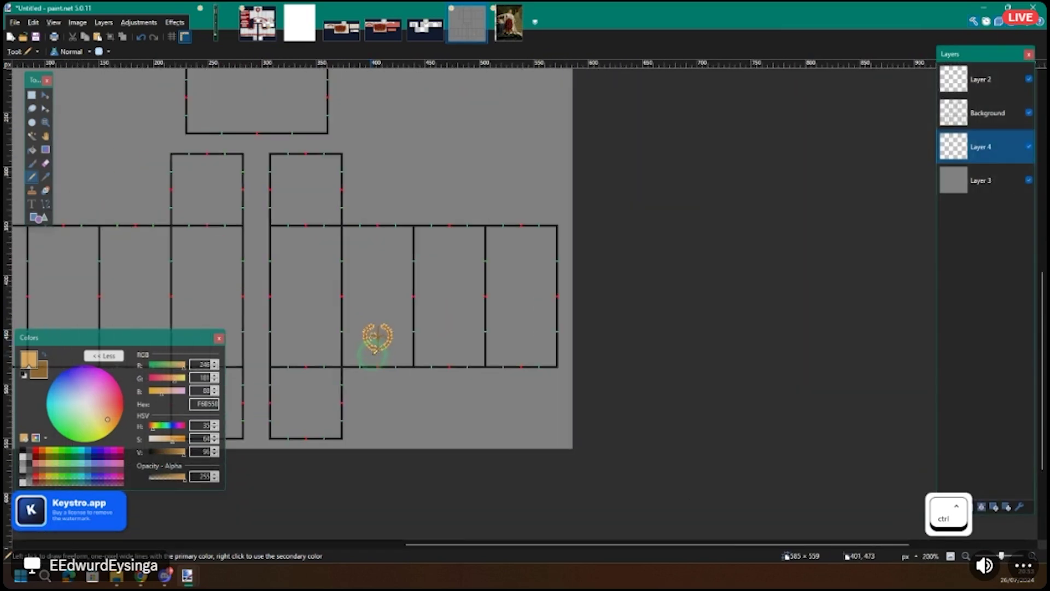
pyautogui.scroll(6, 381, 307)
pyautogui.scroll(8, 382, 307)
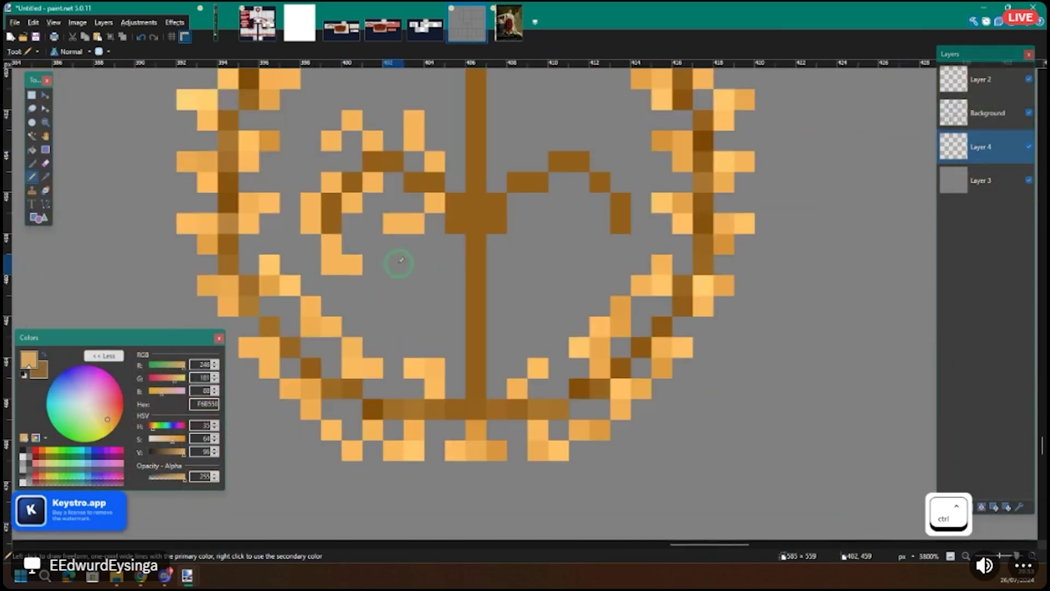
pyautogui.scroll(1, 400, 261)
pyautogui.press('s')
pyautogui.moveTo(319, 181); pyautogui.dragTo(451, 341)
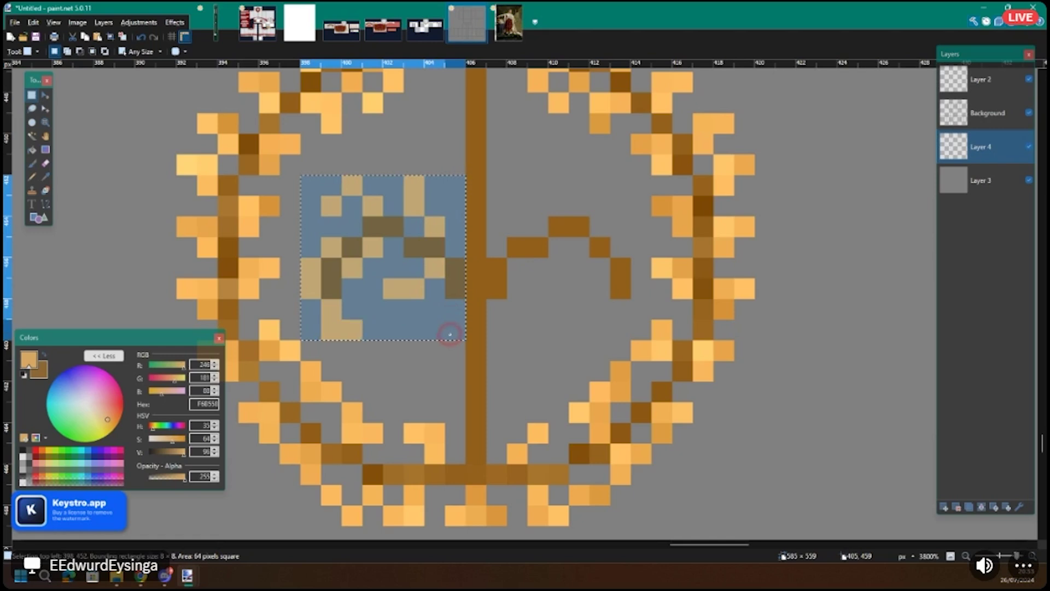
pyautogui.hotkey('ctrl', 'c')
pyautogui.hotkey('ctrl', 'v')
pyautogui.moveTo(549, 258); pyautogui.dragTo(642, 253)
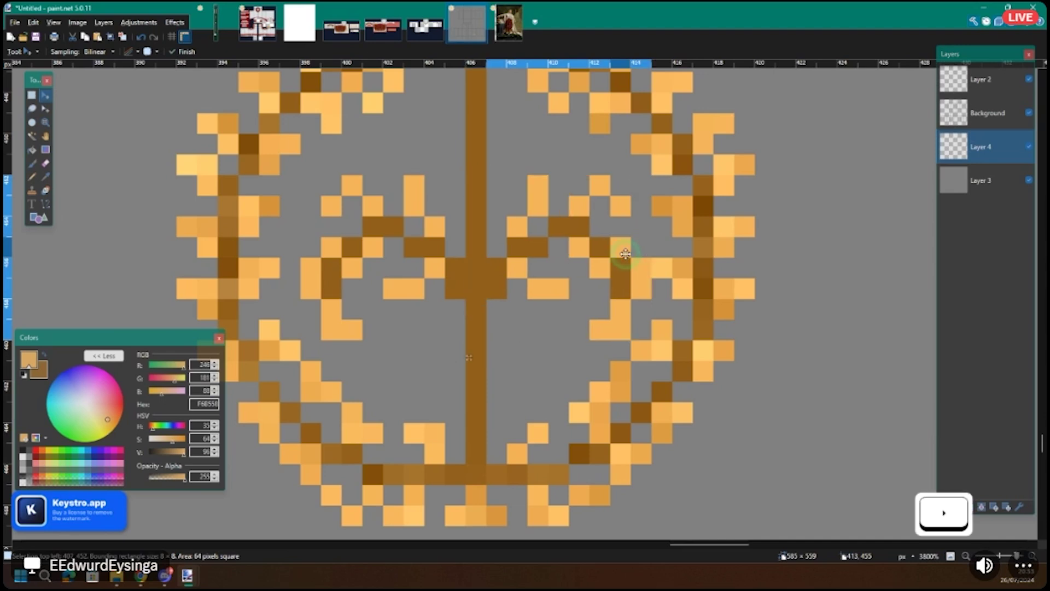
pyautogui.press('Return')
# Step: Select both leafy branches and the centre stem, repeat the Add Noise effect on them and deselect
pyautogui.press('s')
pyautogui.moveTo(309, 178); pyautogui.dragTo(482, 337)
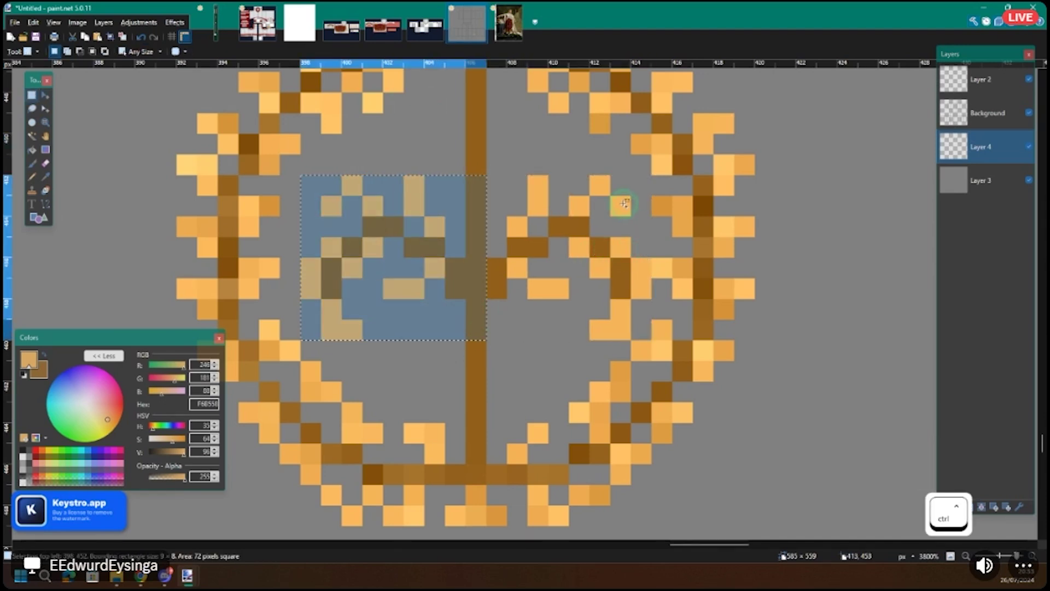
pyautogui.moveTo(486, 175); pyautogui.dragTo(591, 340)
pyautogui.moveTo(467, 381); pyautogui.dragTo(466, 360)
pyautogui.scroll(4, 464, 356)
pyautogui.scroll(-3, 465, 356)
pyautogui.scroll(-3, 466, 359)
pyautogui.hotkey('ctrl', 'f')
pyautogui.hotkey('ctrl', 'f')
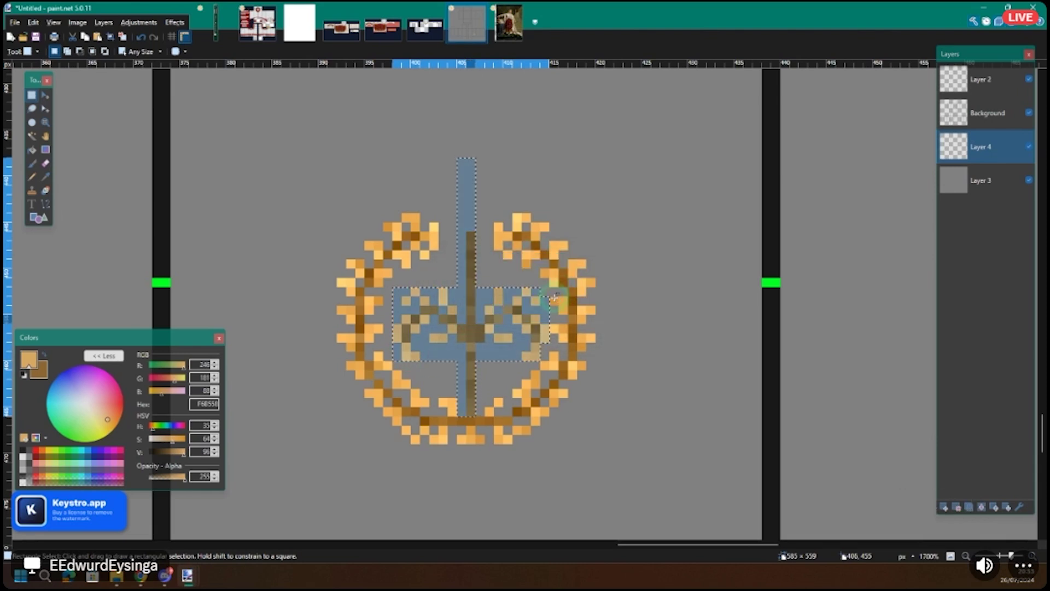
pyautogui.hotkey('ctrl', 'd')
# Step: Extend the brown centre stem upward with the Pencil until it rises above the wreath's opening
pyautogui.scroll(2, 492, 342)
pyautogui.scroll(-2, 492, 343)
pyautogui.press('s')
pyautogui.press('s')
pyautogui.press('s')
pyautogui.scroll(5, 474, 292)
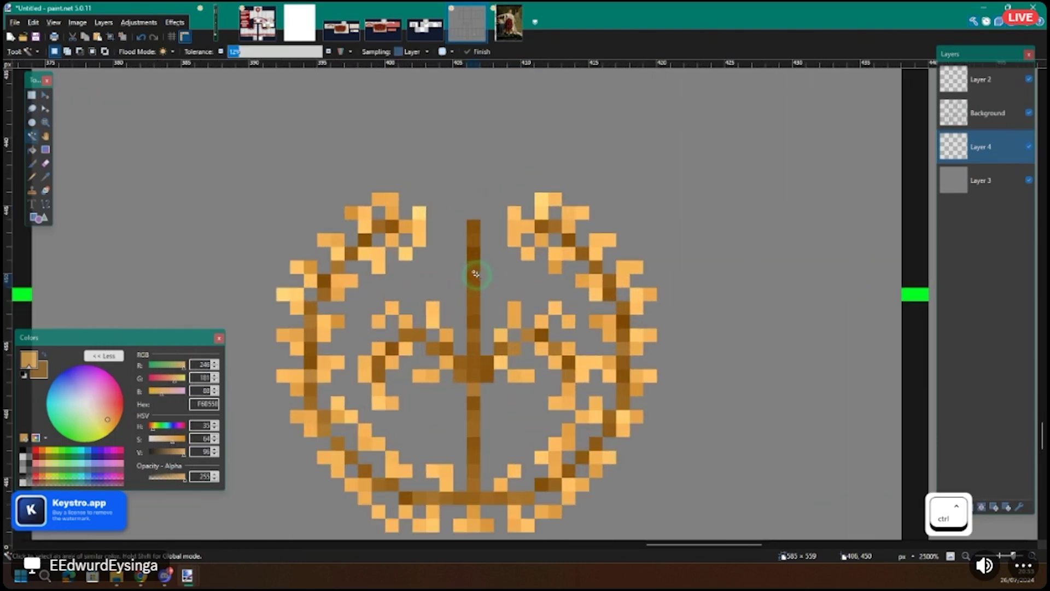
pyautogui.press('p')
pyautogui.click(474, 296)
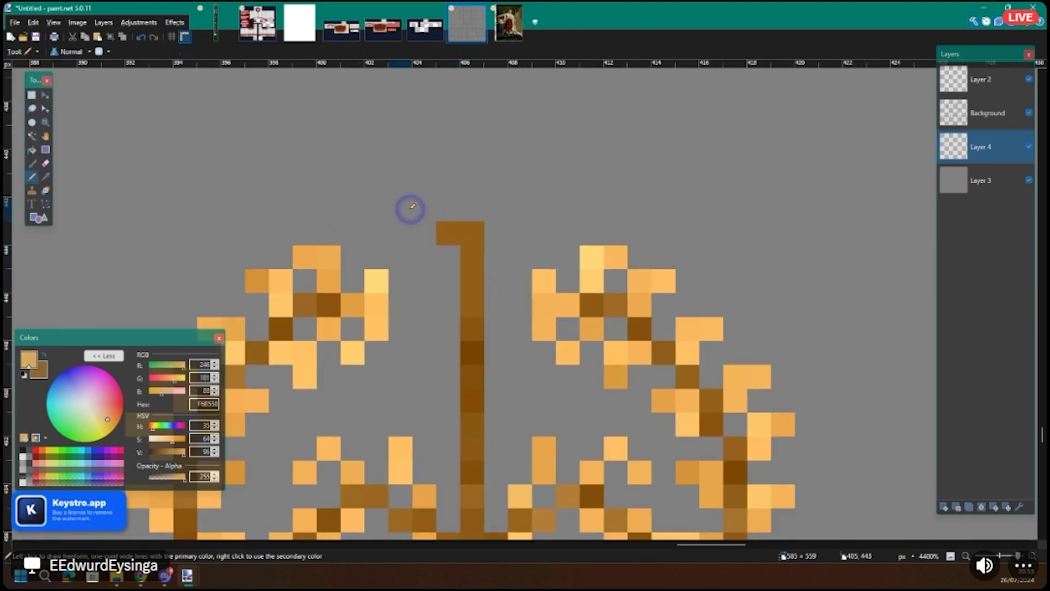
# Step: Pencil a three-pixel brown crossbar on top of the centre stem with a two-pixel arm one row higher on each side
pyautogui.hotkey('ctrl', 'z')
pyautogui.rightClick(520, 209)
pyautogui.rightClick(424, 209)
pyautogui.scroll(1, 422, 208)
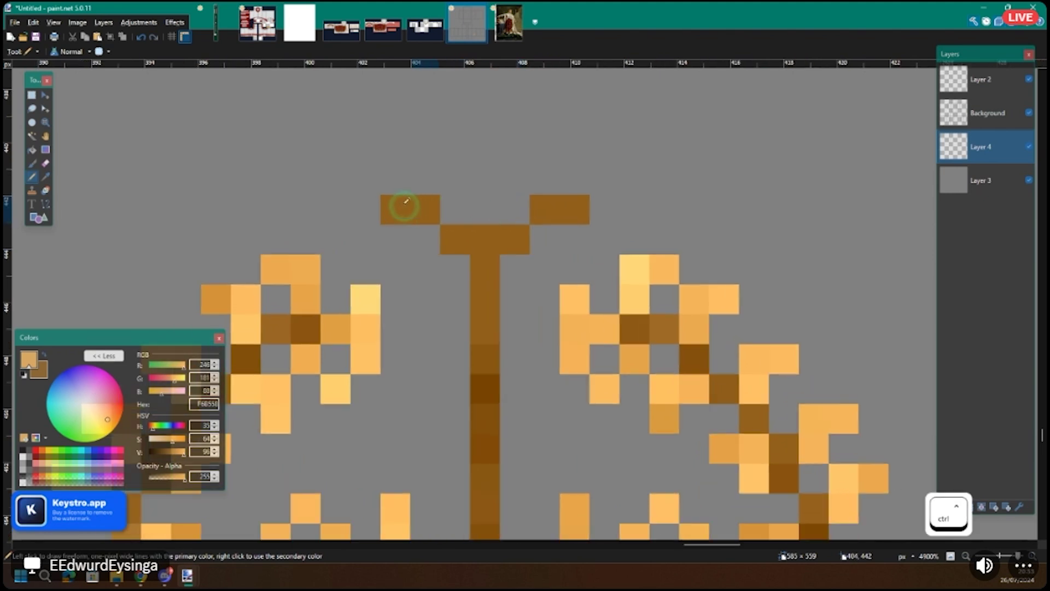
pyautogui.press('s')
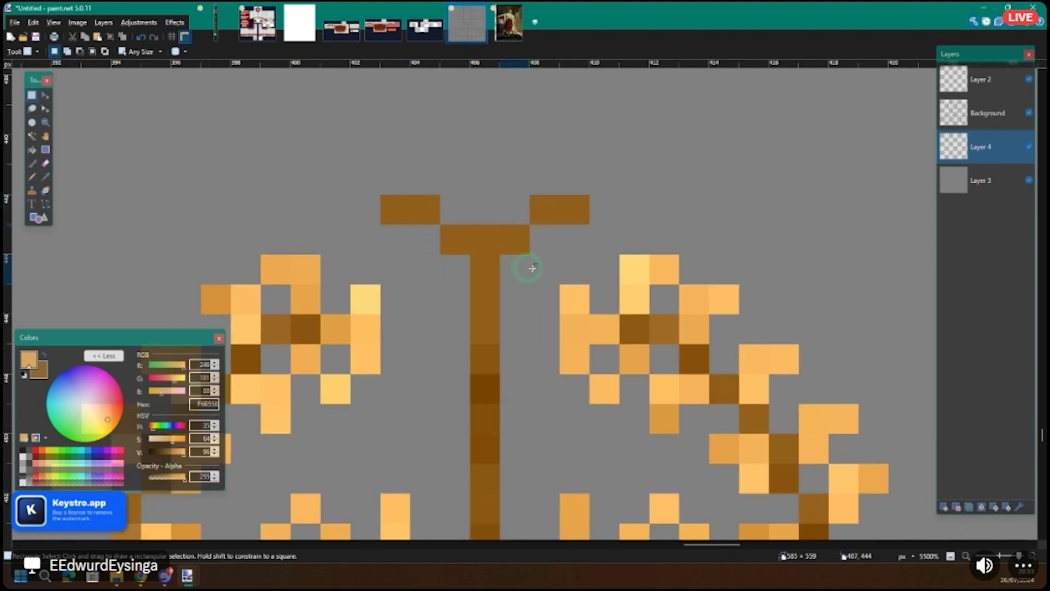
pyautogui.press('p')
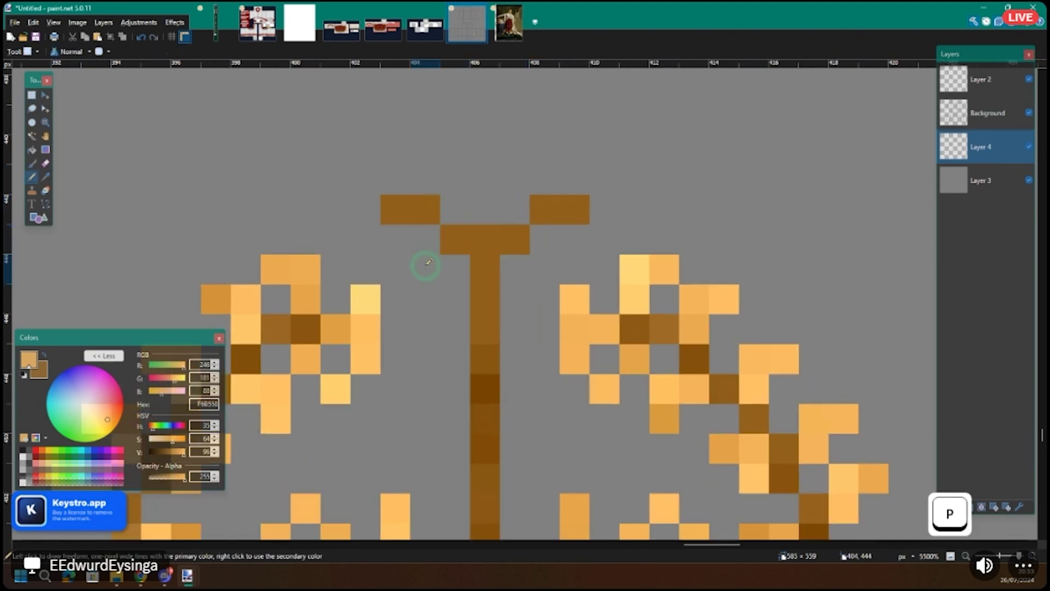
# Step: Add a brown pixel diagonally below each end of the crossbar, repeat Add Noise on the crossbar ornament and deselect
pyautogui.rightClick(425, 268)
pyautogui.press('s')
pyautogui.moveTo(393, 203); pyautogui.dragTo(569, 274)
pyautogui.hotkey('ctrl', 'shift', 'u')
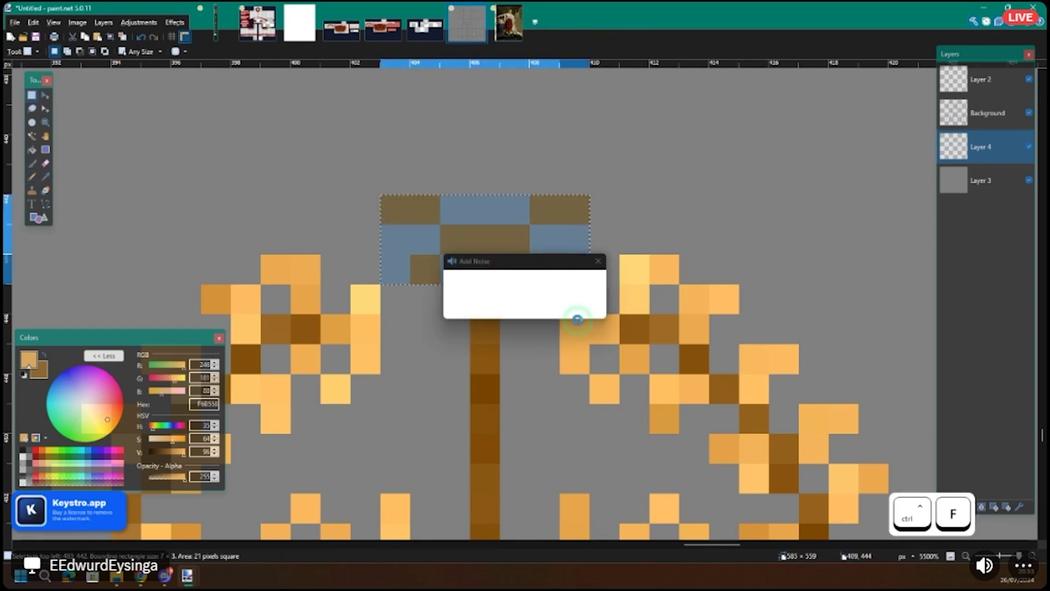
pyautogui.click(579, 307)
pyautogui.hotkey('ctrl', 'd')
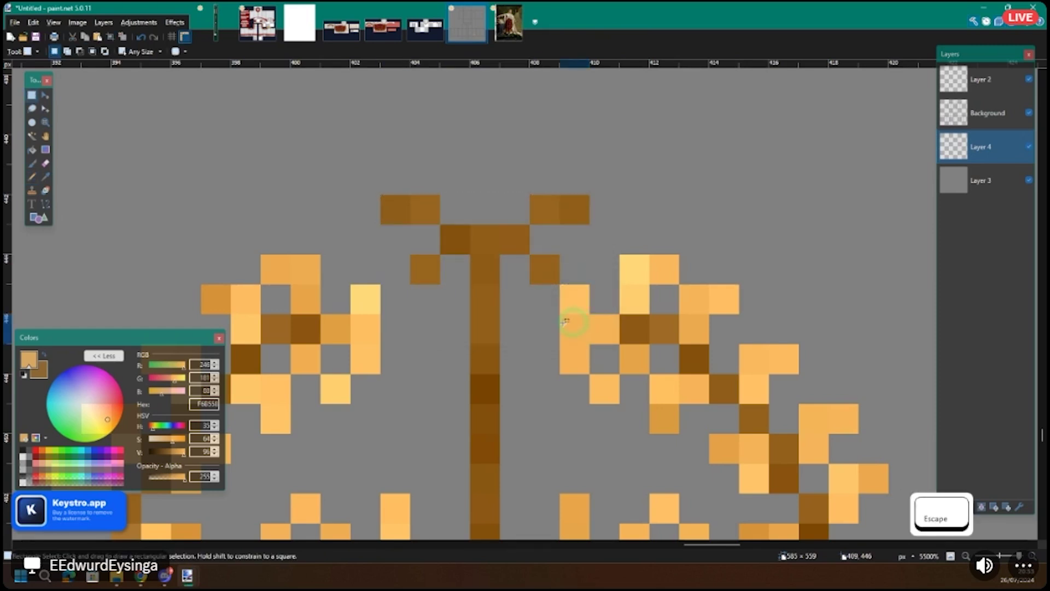
# Step: Select all gold and brown pixels of the wreath with a global Magic Wand at 30% tolerance and copy them
pyautogui.keyDown('ctrl'); pyautogui.scroll(-3, 569, 321); pyautogui.keyUp('ctrl')
pyautogui.press('s')
pyautogui.press('s')
pyautogui.press('s')
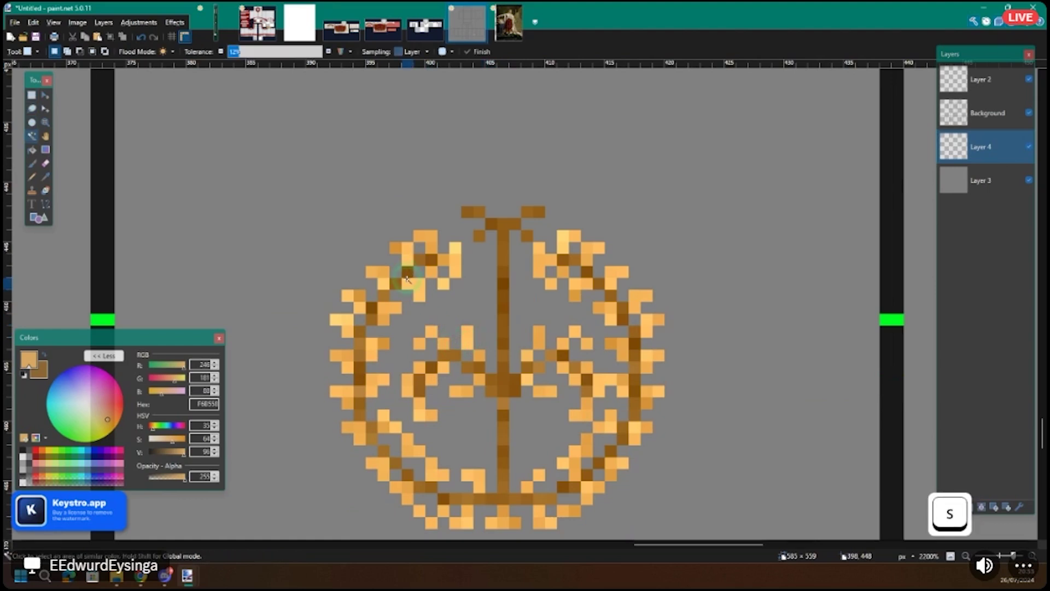
pyautogui.keyDown('shift'); pyautogui.click(408, 283); pyautogui.keyUp('shift')
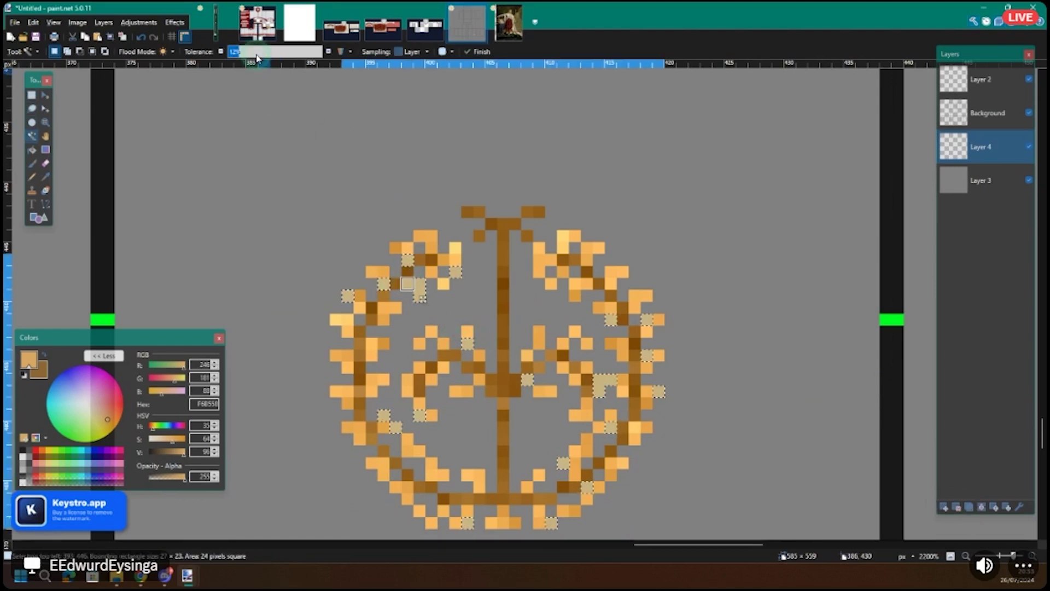
pyautogui.click(257, 55)
pyautogui.keyDown('ctrl'); pyautogui.click(489, 240); pyautogui.keyUp('ctrl')
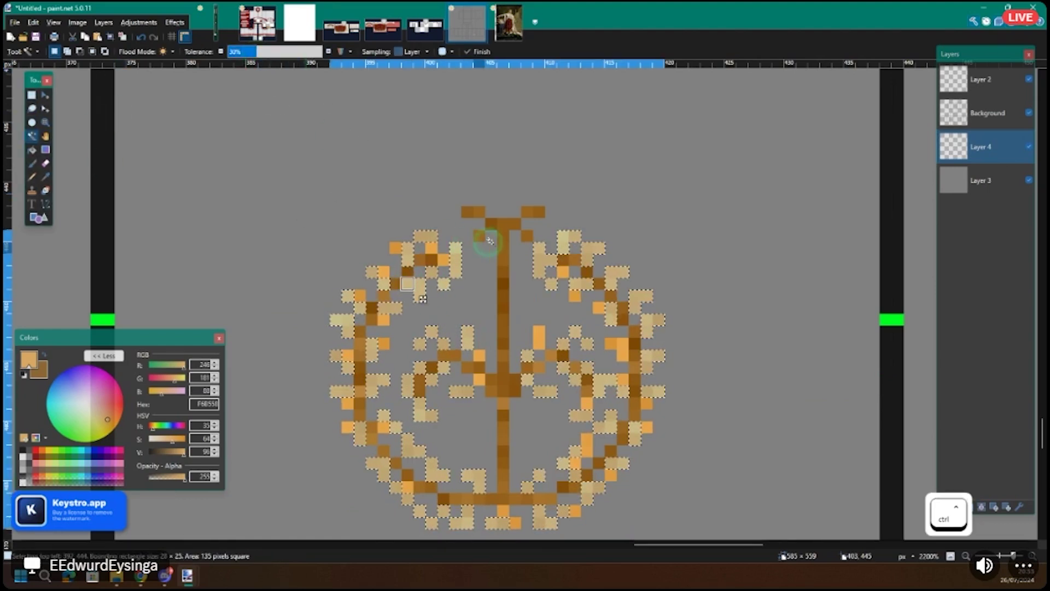
pyautogui.keyDown('ctrl'); pyautogui.click(503, 236); pyautogui.keyUp('ctrl')
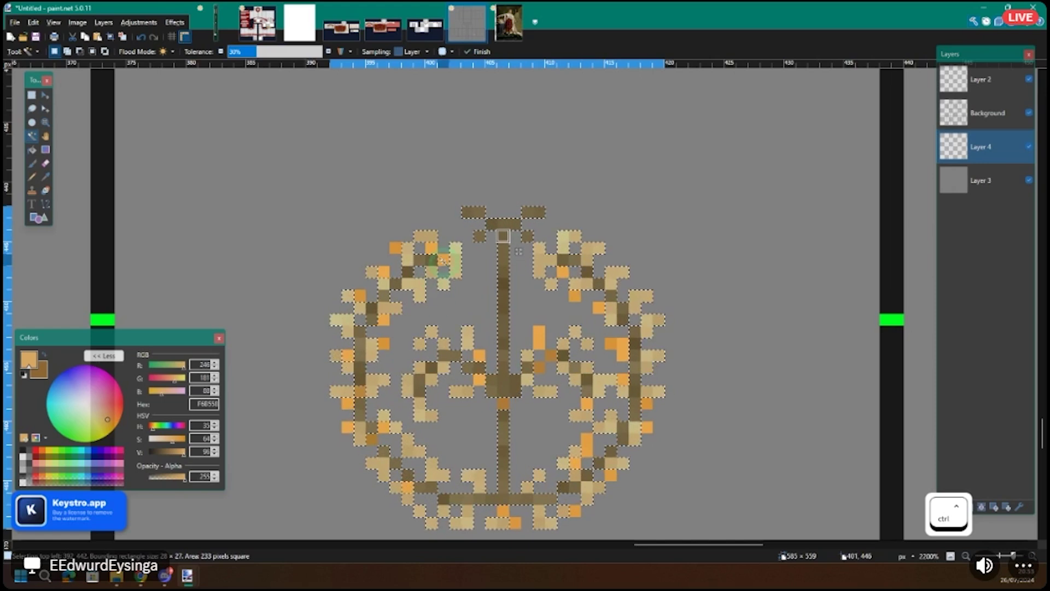
pyautogui.keyDown('ctrl'); pyautogui.click(503, 403); pyautogui.keyUp('ctrl')
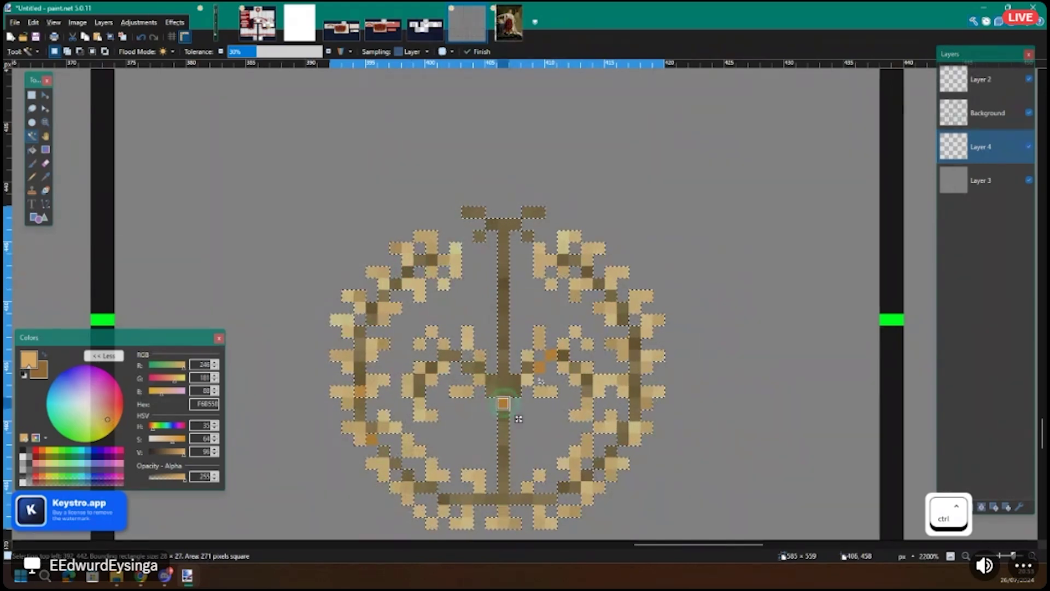
pyautogui.scroll(-4, 459, 399)
pyautogui.hotkey('ctrl', 'c')
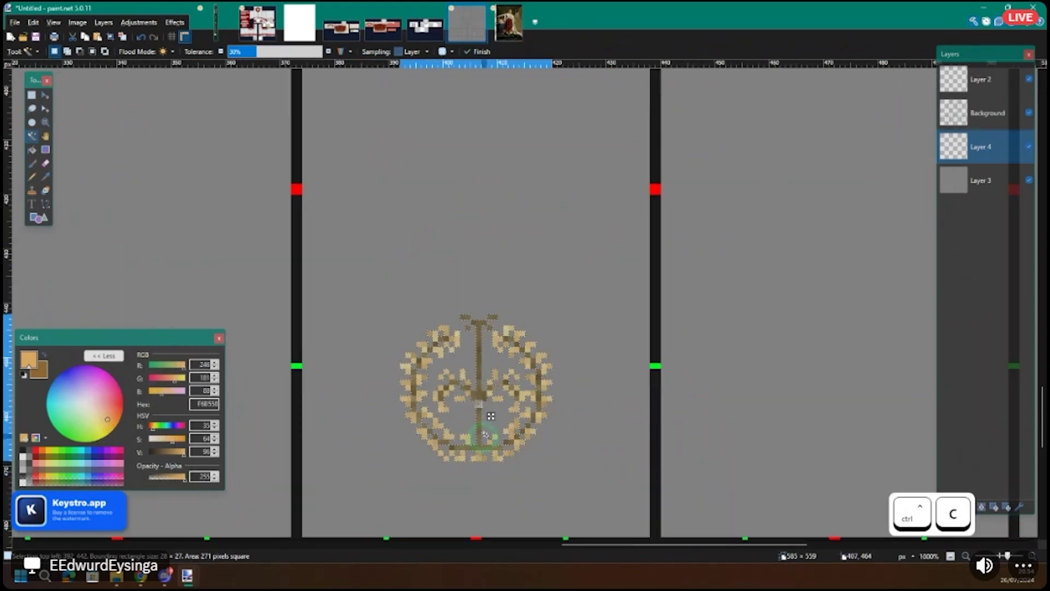
# Step: Paste two duplicates of the wreath and stack them directly above the original in a vertical column
pyautogui.hotkey('ctrl', 'v')
pyautogui.moveTo(493, 438); pyautogui.dragTo(486, 293)
pyautogui.keyDown('ctrl'); pyautogui.scroll(-5, 466, 383); pyautogui.keyUp('ctrl')
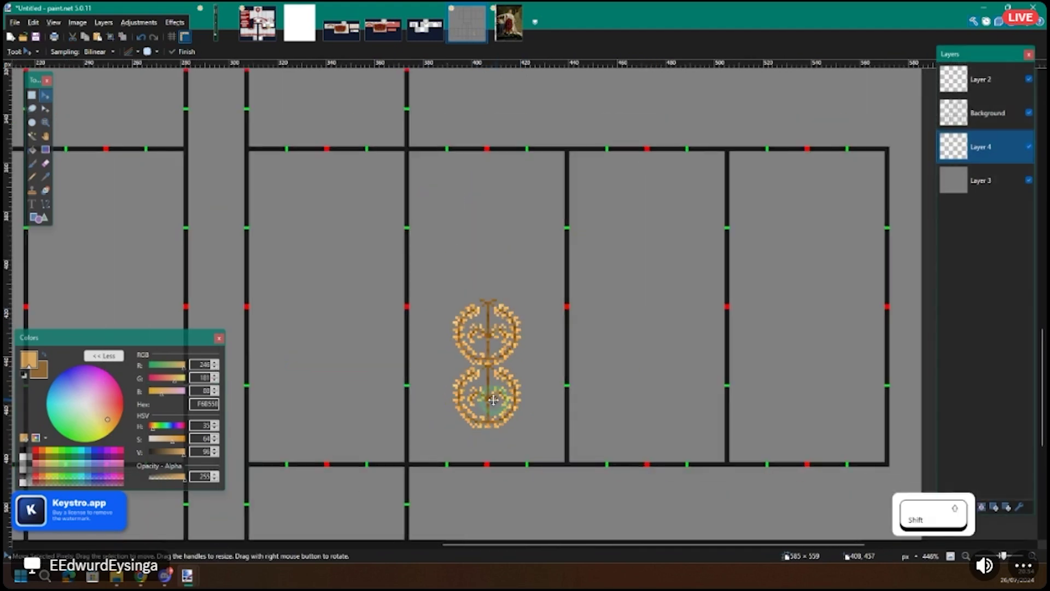
pyautogui.keyDown('ctrl'); pyautogui.scroll(2, 438, 385); pyautogui.keyUp('ctrl')
pyautogui.hscroll(-2, 424, 306)
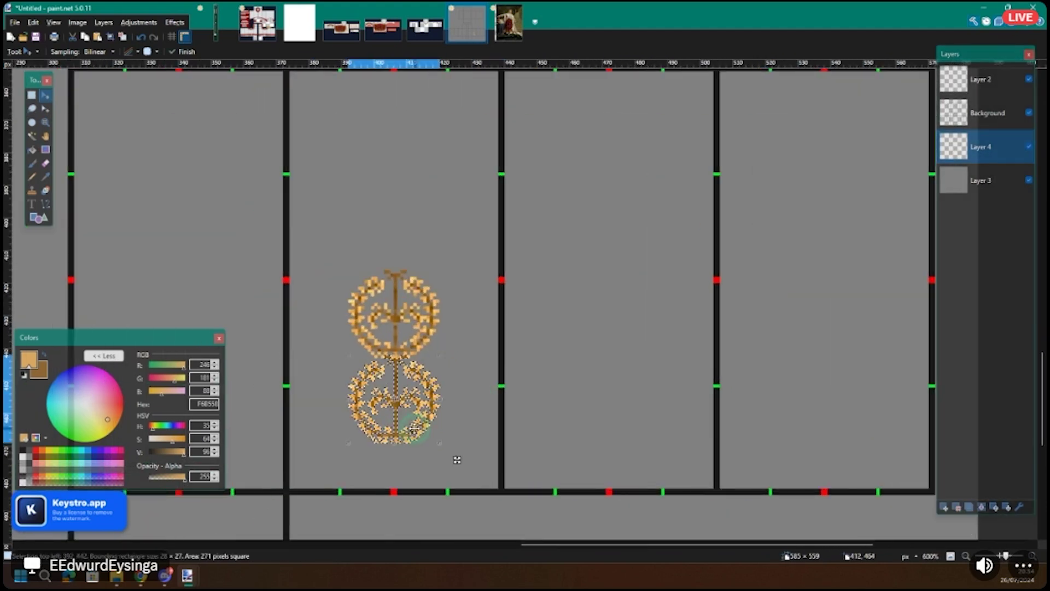
pyautogui.moveTo(415, 251); pyautogui.dragTo(416, 255)
pyautogui.keyDown('ctrl'); pyautogui.scroll(-4, 411, 301); pyautogui.keyUp('ctrl')
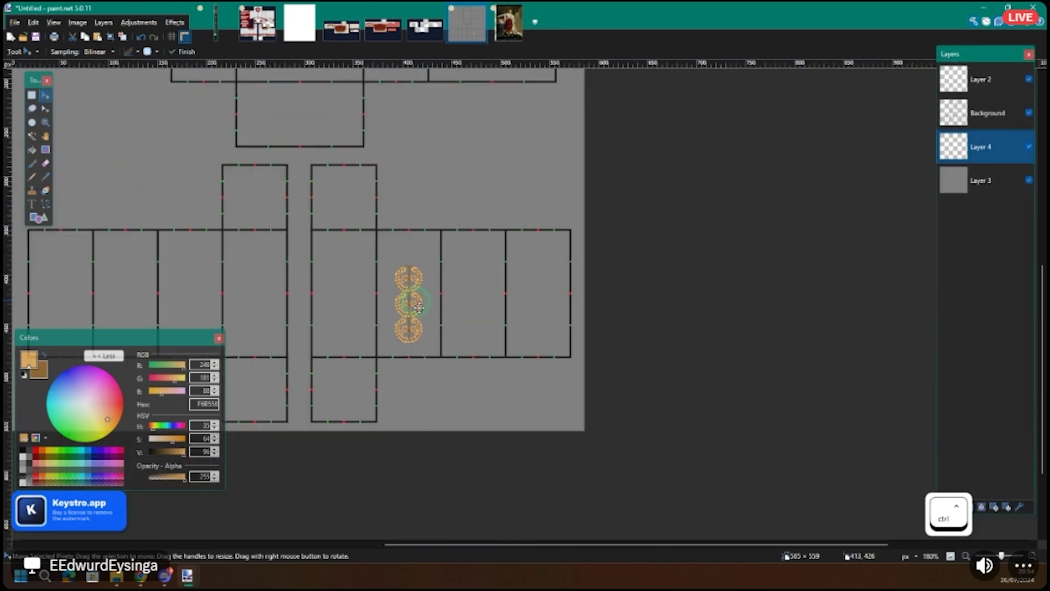
# Step: Paste a fourth wreath, align it on top of the column and deselect it
pyautogui.keyDown('ctrl'); pyautogui.scroll(4, 410, 301); pyautogui.keyUp('ctrl')
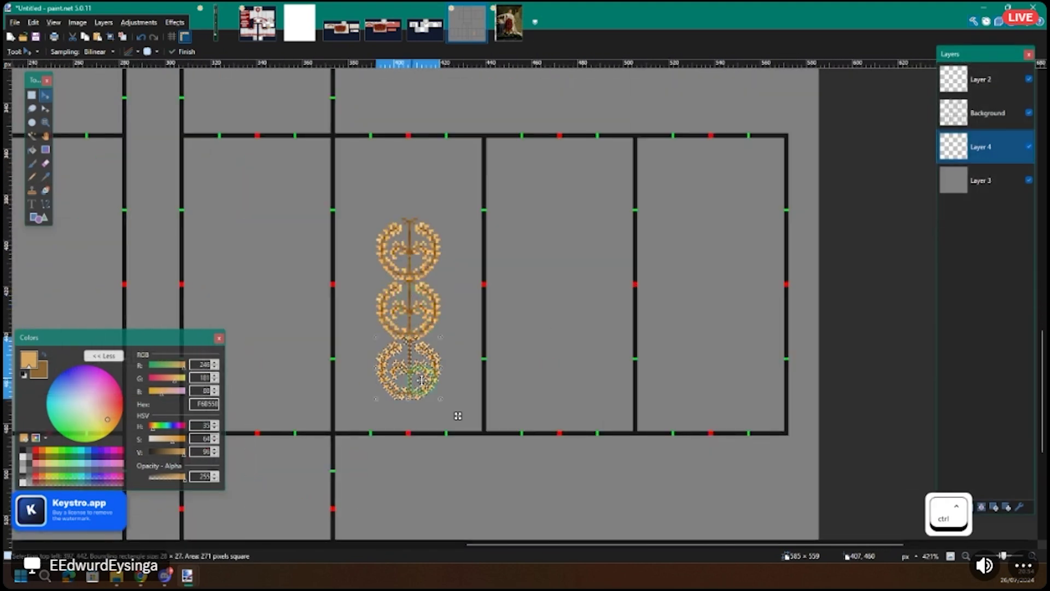
pyautogui.click(426, 202)
pyautogui.hotkey('ctrl', 'v')
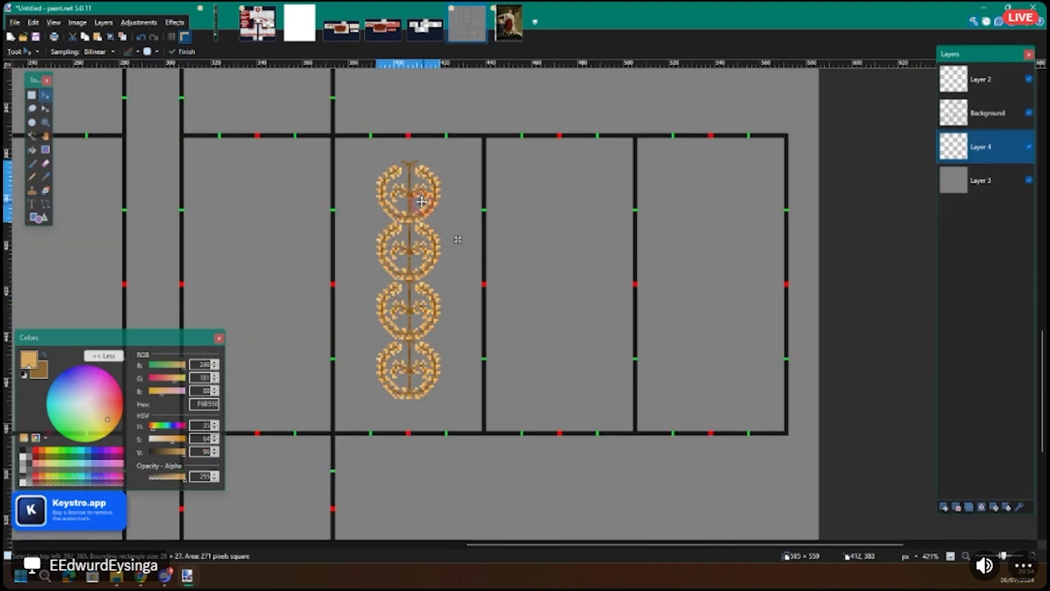
pyautogui.scroll(3, 421, 218)
pyautogui.scroll(2, 412, 281)
pyautogui.press('Left')
pyautogui.press('Escape')
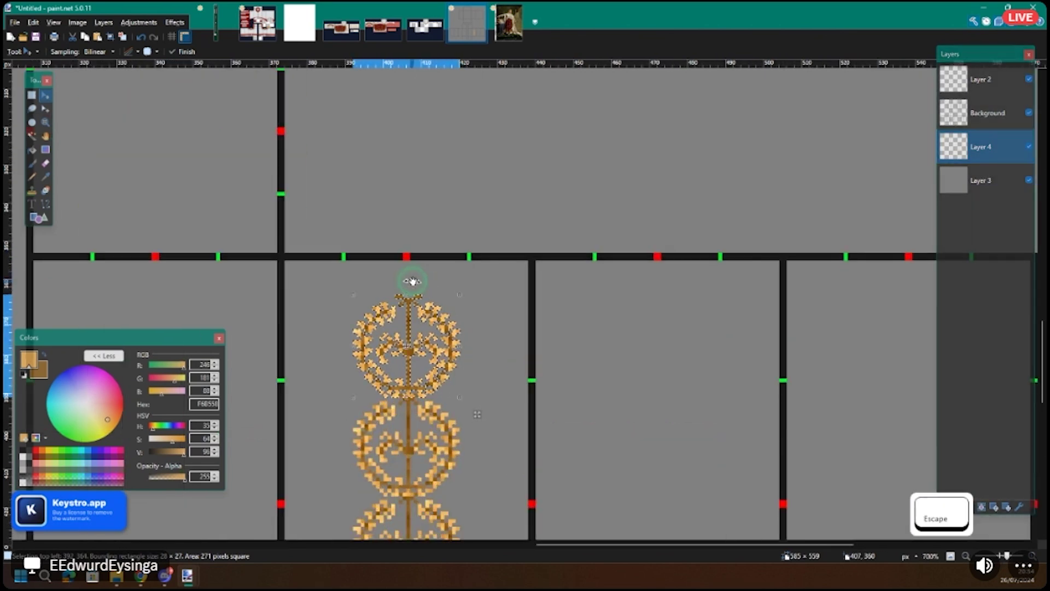
# Step: Apply a black Drop Shadow with radius 2.3, distance 0 and opacity 0.51 to the wreath column, and repeat the effect
pyautogui.scroll(-3, 412, 281)
pyautogui.scroll(2, 410, 338)
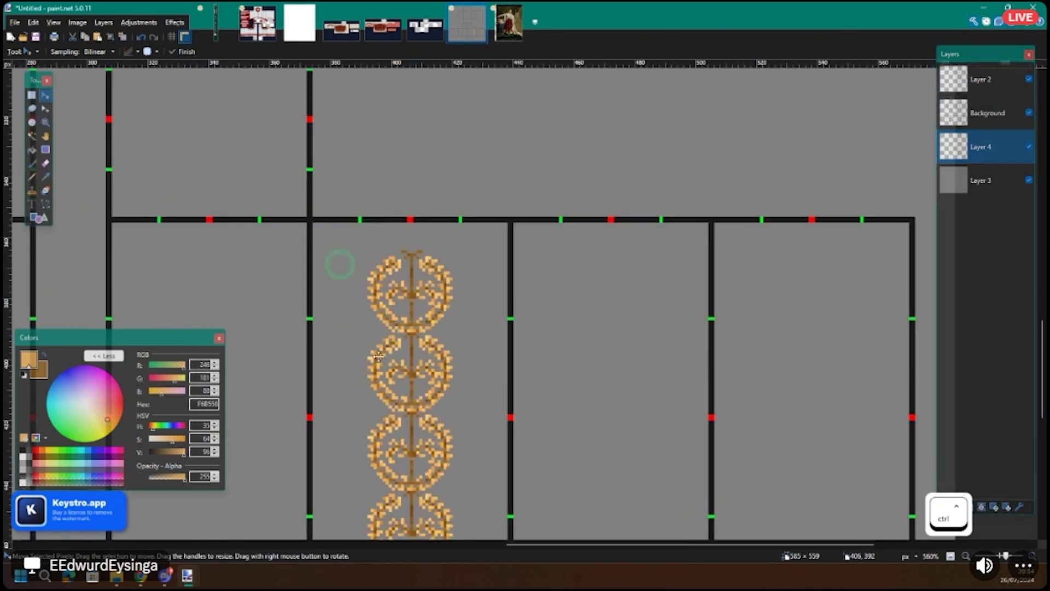
pyautogui.click(174, 23)
pyautogui.moveTo(198, 187)
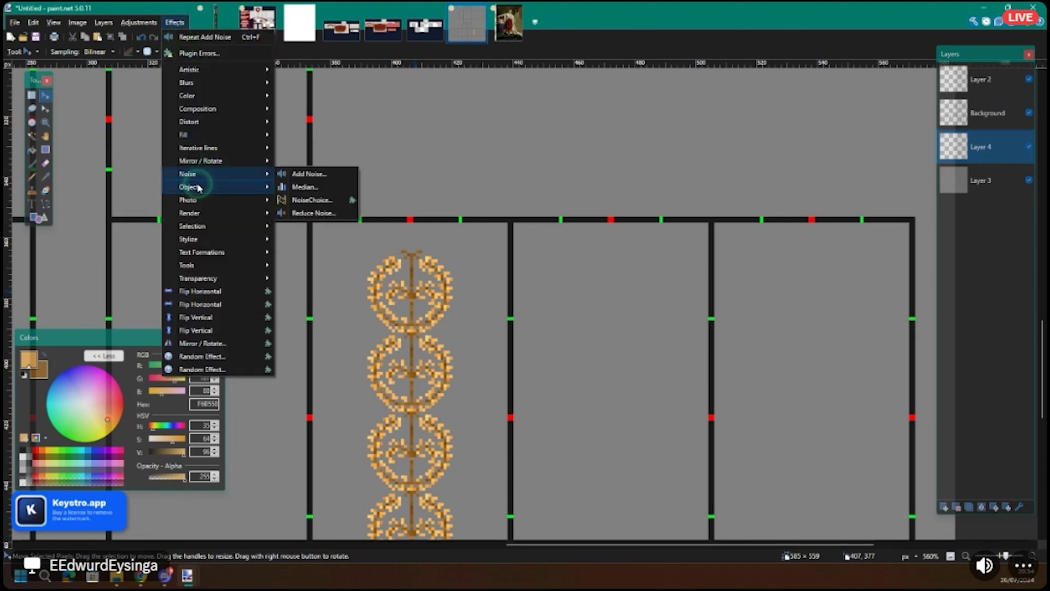
pyautogui.click(304, 227)
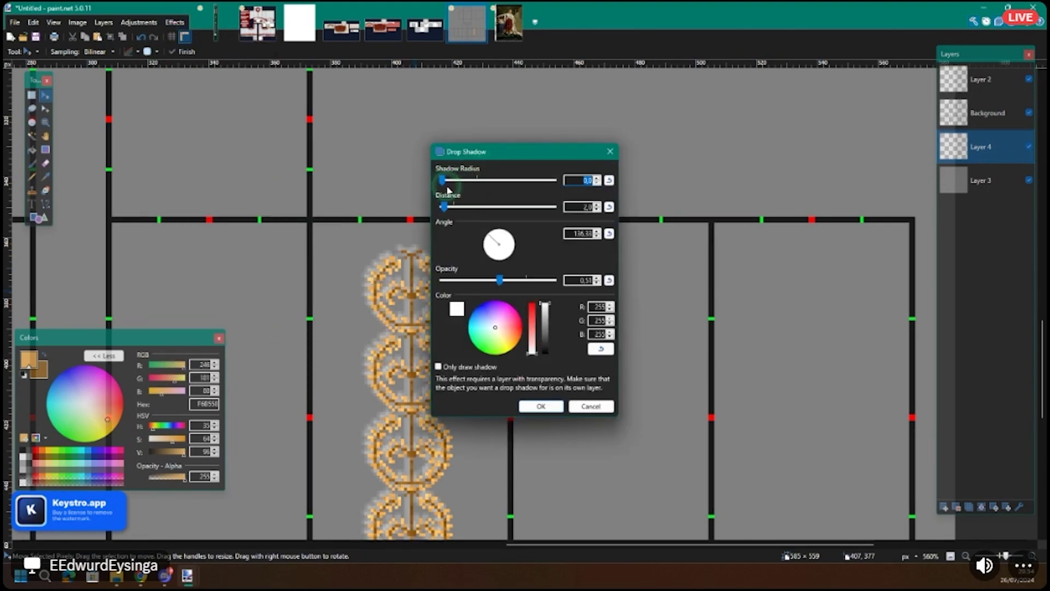
pyautogui.moveTo(544, 308); pyautogui.dragTo(545, 353)
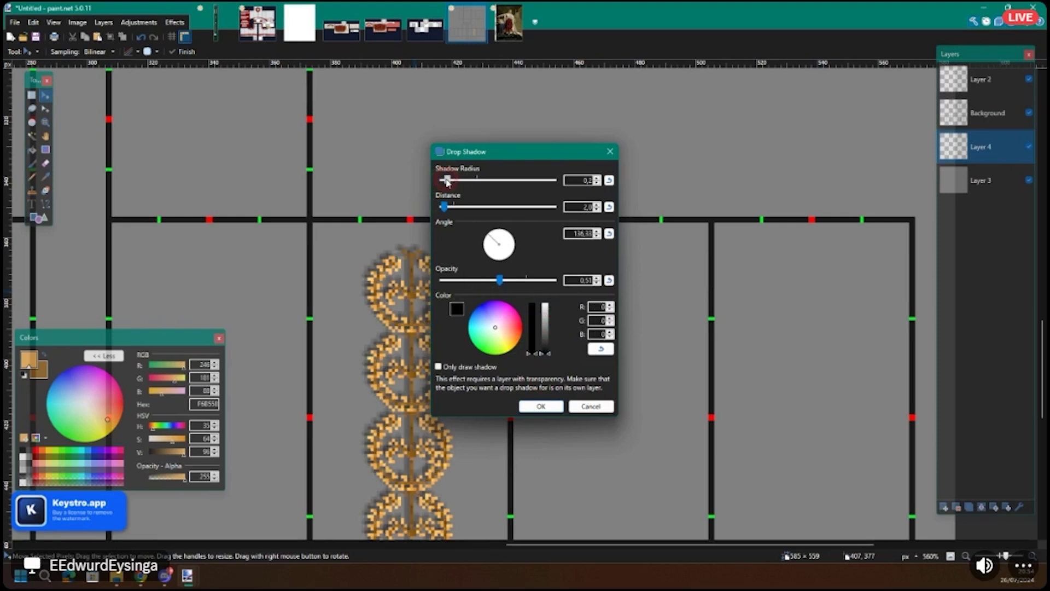
pyautogui.moveTo(447, 211); pyautogui.dragTo(459, 182)
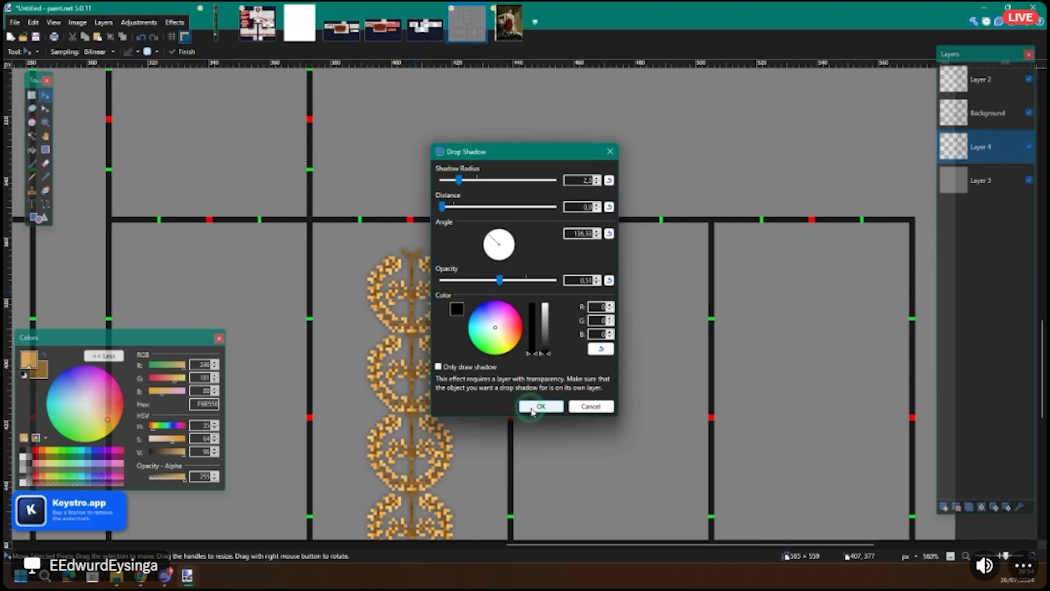
pyautogui.click(528, 408)
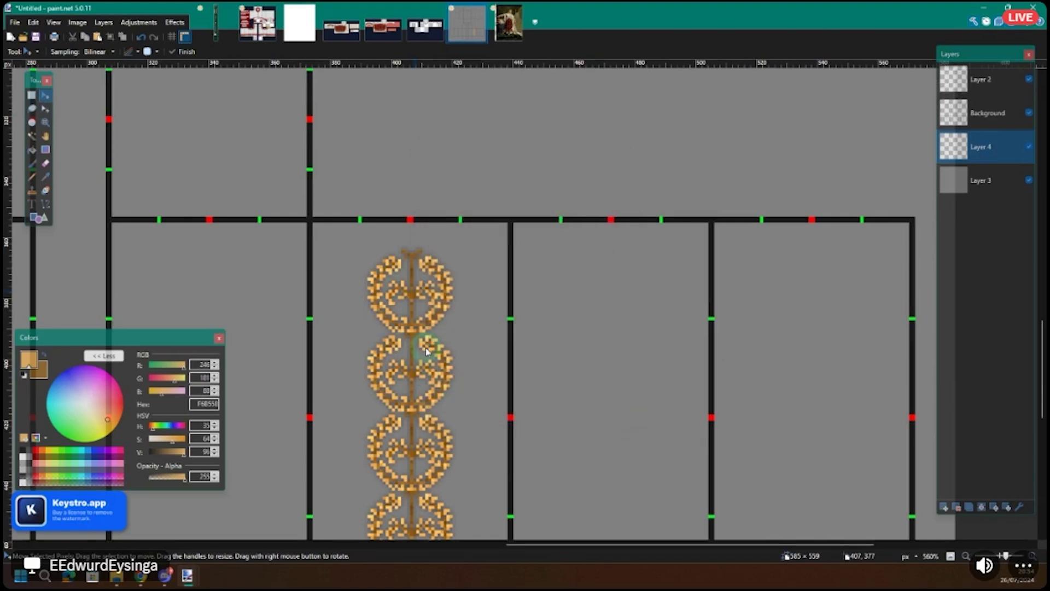
pyautogui.hotkey('ctrl', 'f')
pyautogui.hotkey('ctrl', 'f')
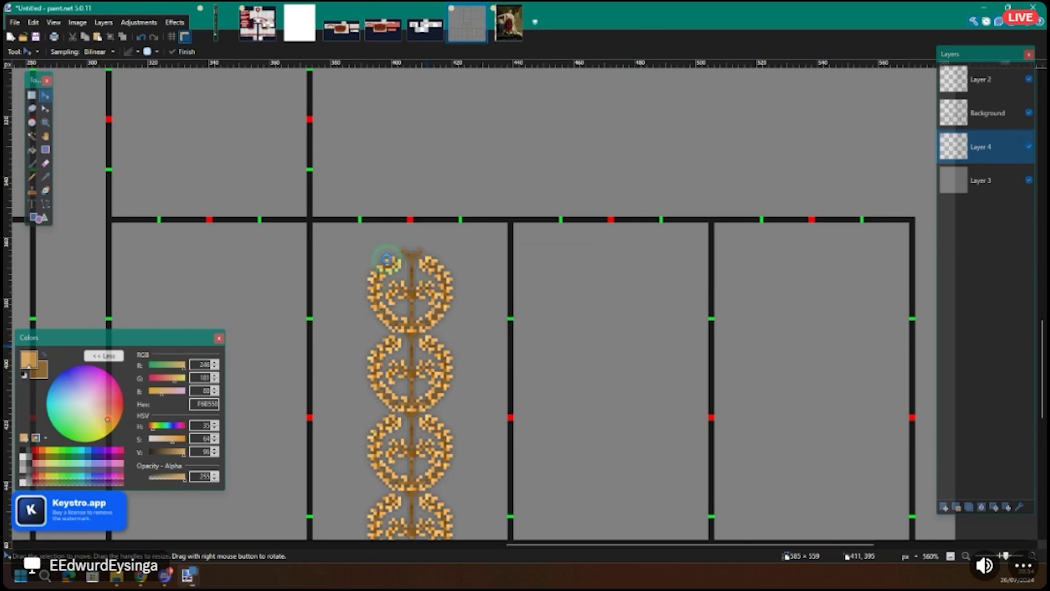
# Step: Copy the entire wreath layer and paste it onto a new layer above Layer 35 in Nr. 1 Basis.pdn
pyautogui.keyDown('ctrl'); pyautogui.scroll(-3, 388, 259); pyautogui.keyUp('ctrl')
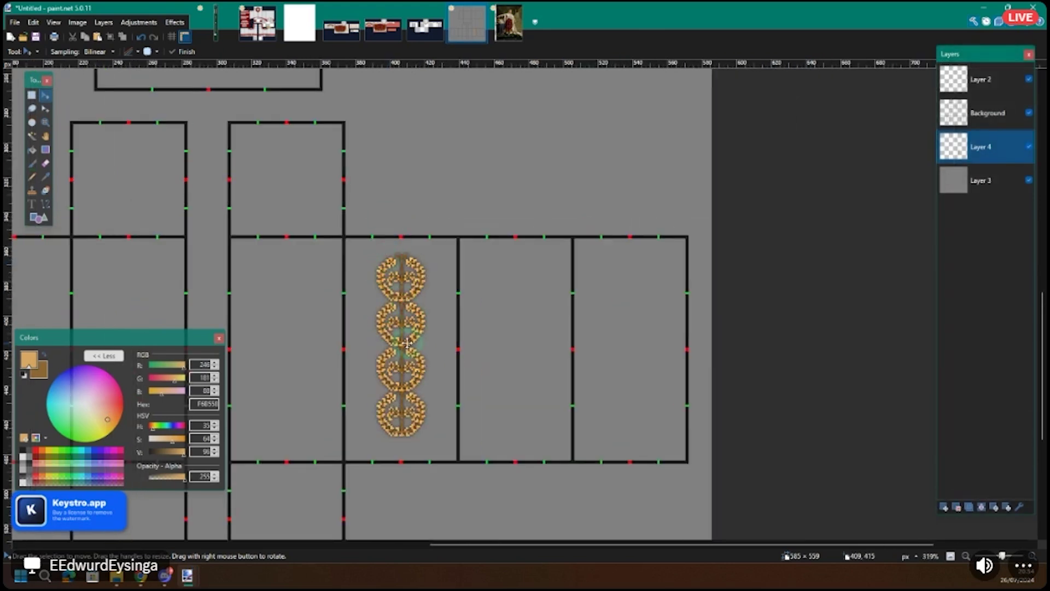
pyautogui.hotkey('ctrl', 'a')
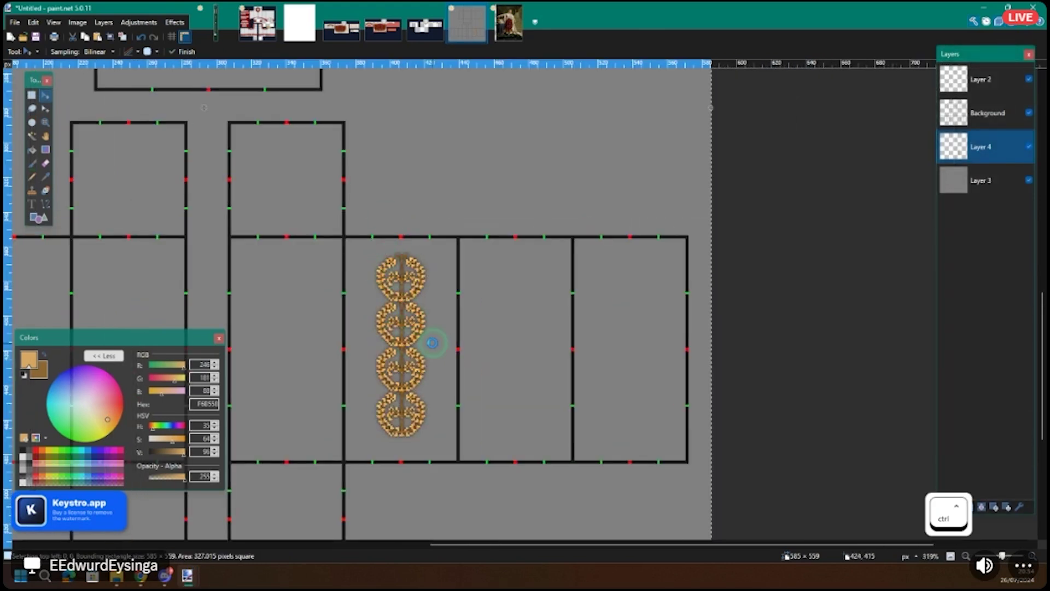
pyautogui.click(260, 39)
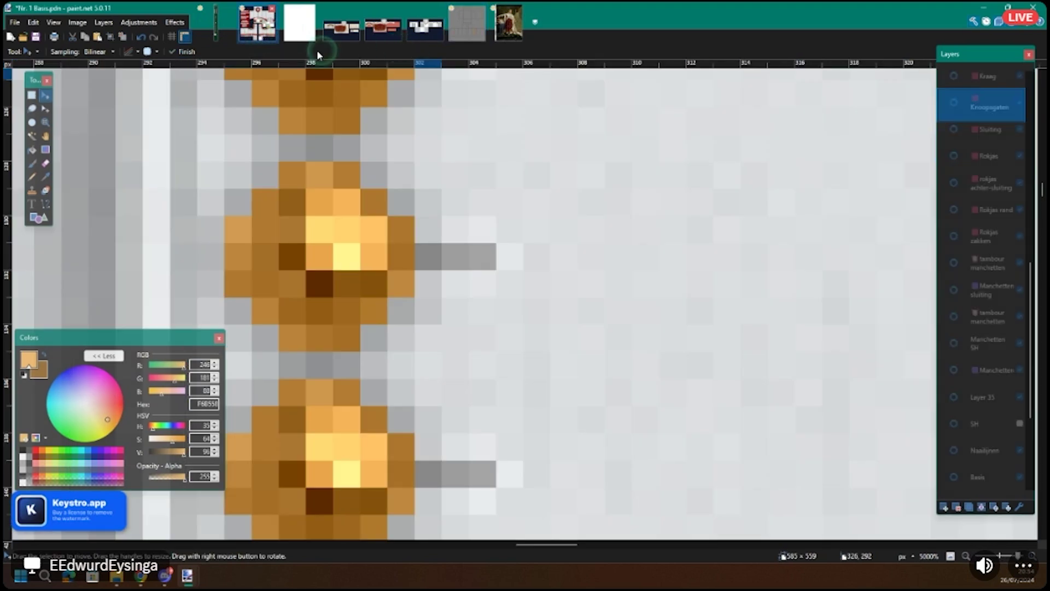
pyautogui.keyDown('ctrl'); pyautogui.scroll(-2, 389, 236); pyautogui.keyUp('ctrl')
pyautogui.keyDown('ctrl'); pyautogui.scroll(-5, 389, 236); pyautogui.keyUp('ctrl')
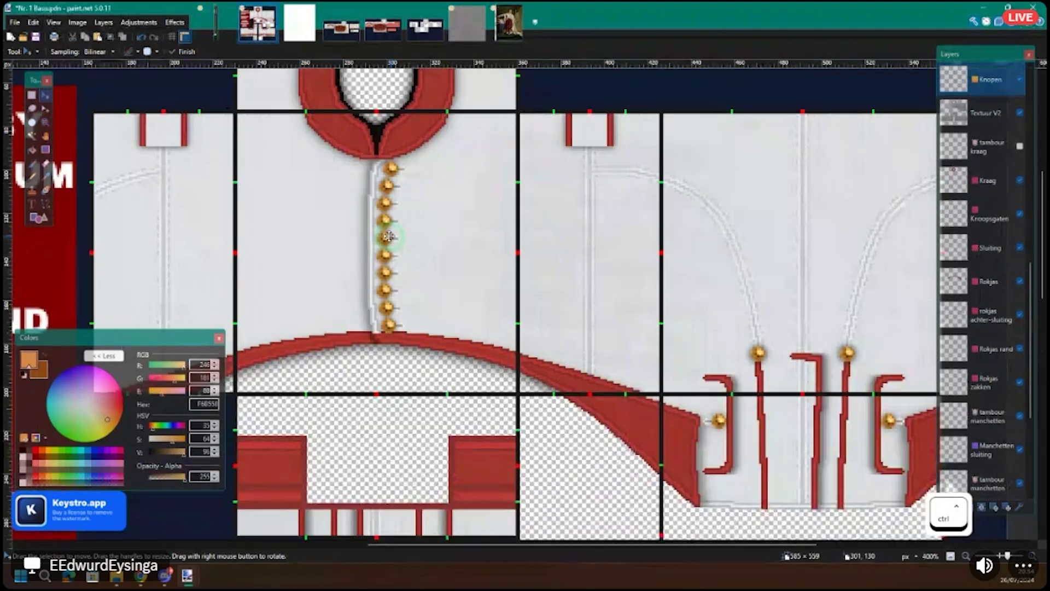
pyautogui.keyDown('shift'); pyautogui.hscroll(-2, 370, 323); pyautogui.keyUp('shift')
pyautogui.scroll(-5, 979, 383)
pyautogui.click(944, 508)
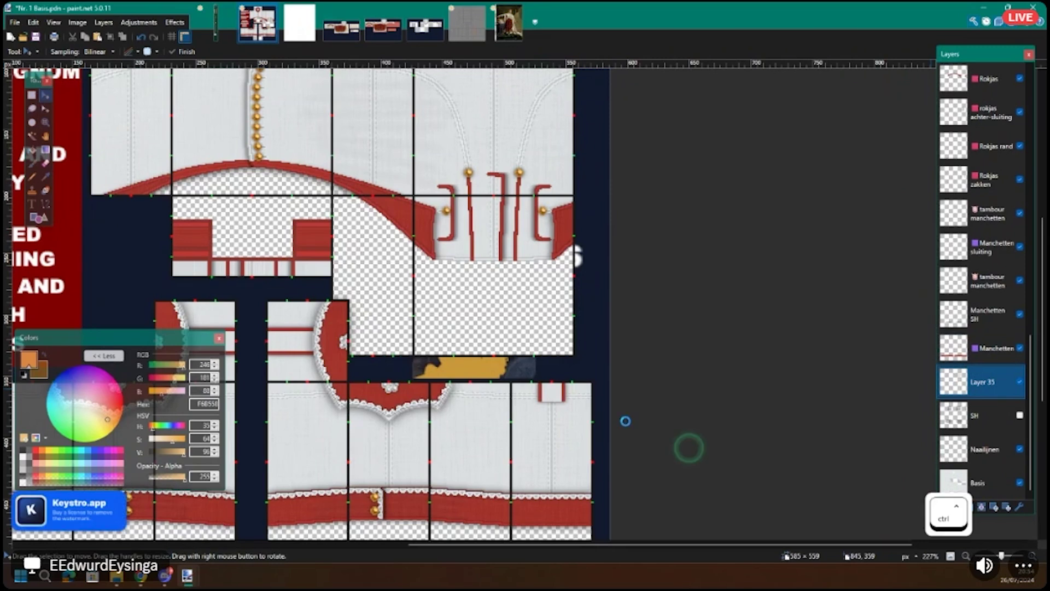
pyautogui.hotkey('ctrl', 'shift', 'v')
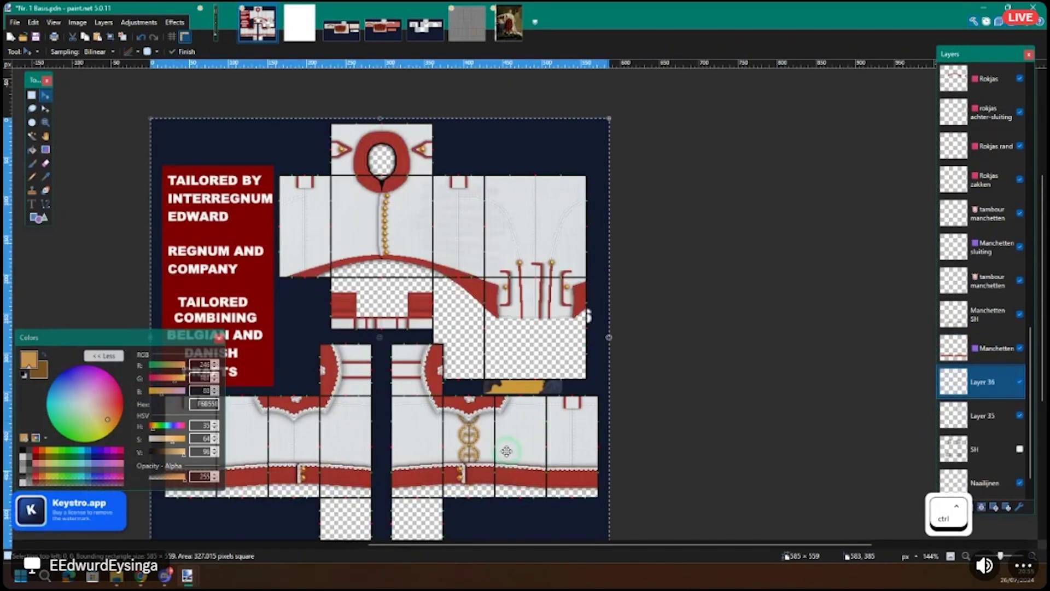
pyautogui.keyDown('ctrl'); pyautogui.scroll(5, 506, 452); pyautogui.keyUp('ctrl')
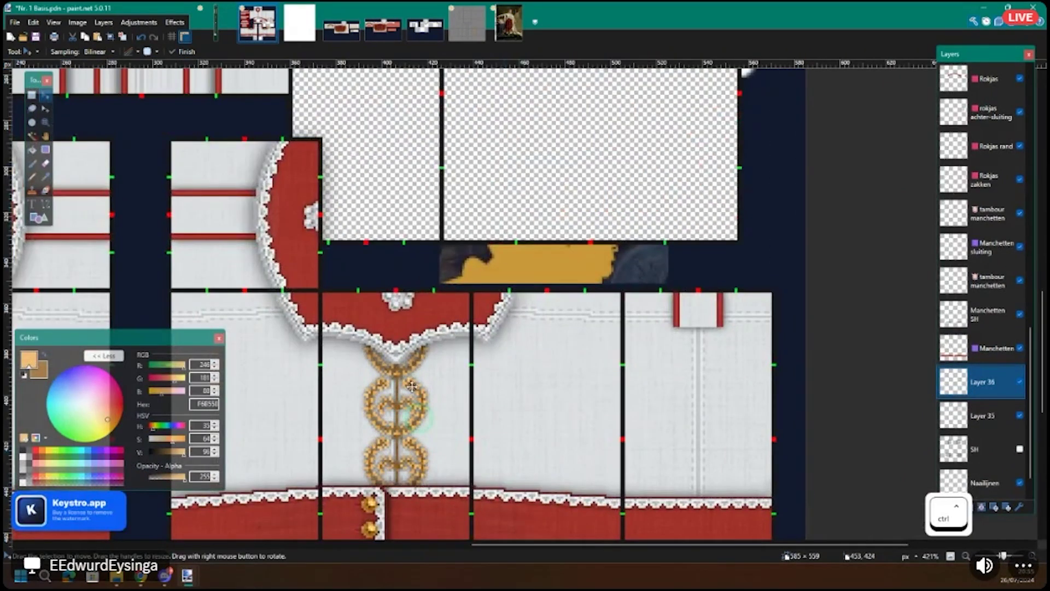
# Step: Select the surroundings and gaps of the pasted wreaths with the Magic Wand at 45% tolerance and erase their shadow pixels
pyautogui.keyDown('ctrl'); pyautogui.scroll(2, 412, 387); pyautogui.keyUp('ctrl')
pyautogui.press('s')
pyautogui.click(366, 405)
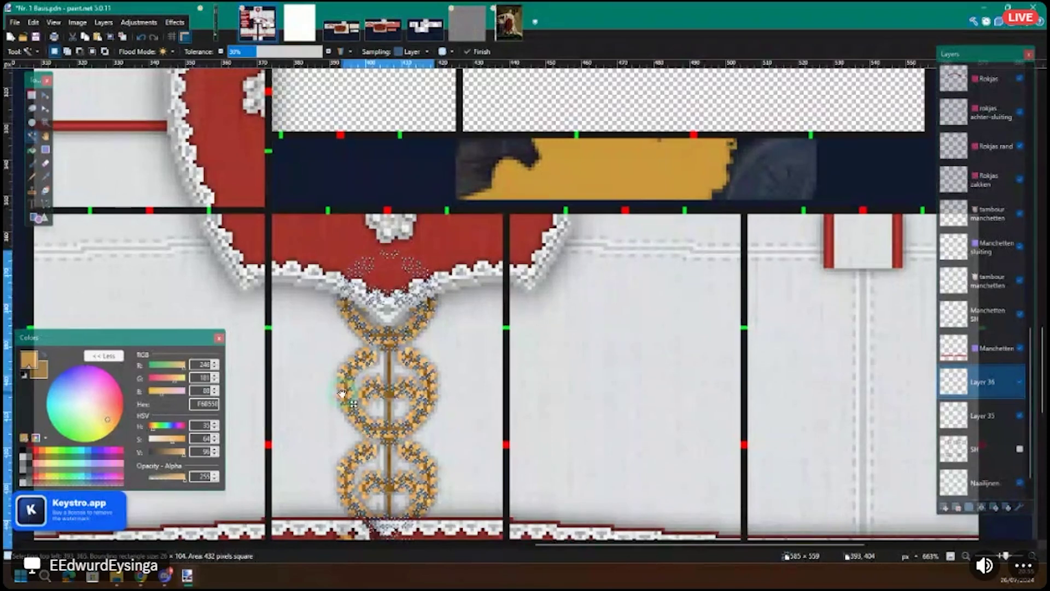
pyautogui.hotkey('ctrl', 'i')
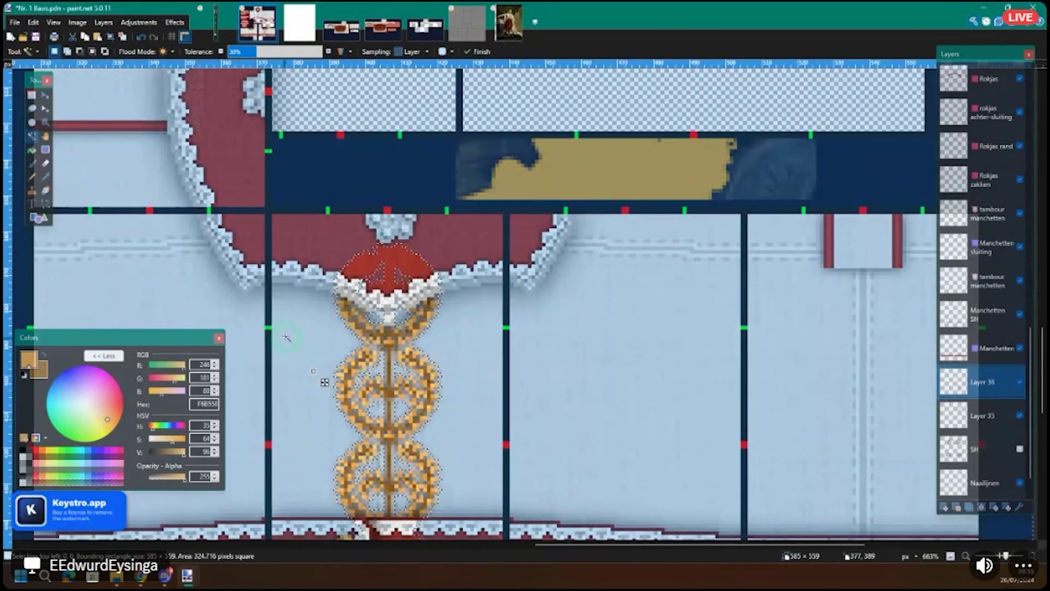
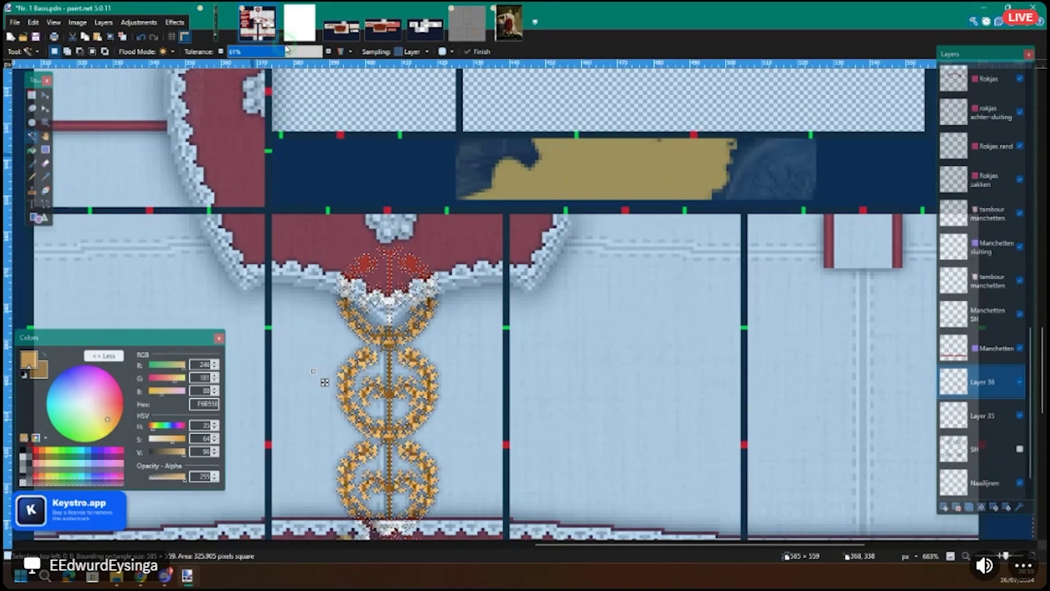
pyautogui.keyDown('ctrl'); pyautogui.scroll(8, 324, 381); pyautogui.keyUp('ctrl')
pyautogui.keyDown('ctrl'); pyautogui.click(306, 338); pyautogui.keyUp('ctrl')
pyautogui.click(270, 52)
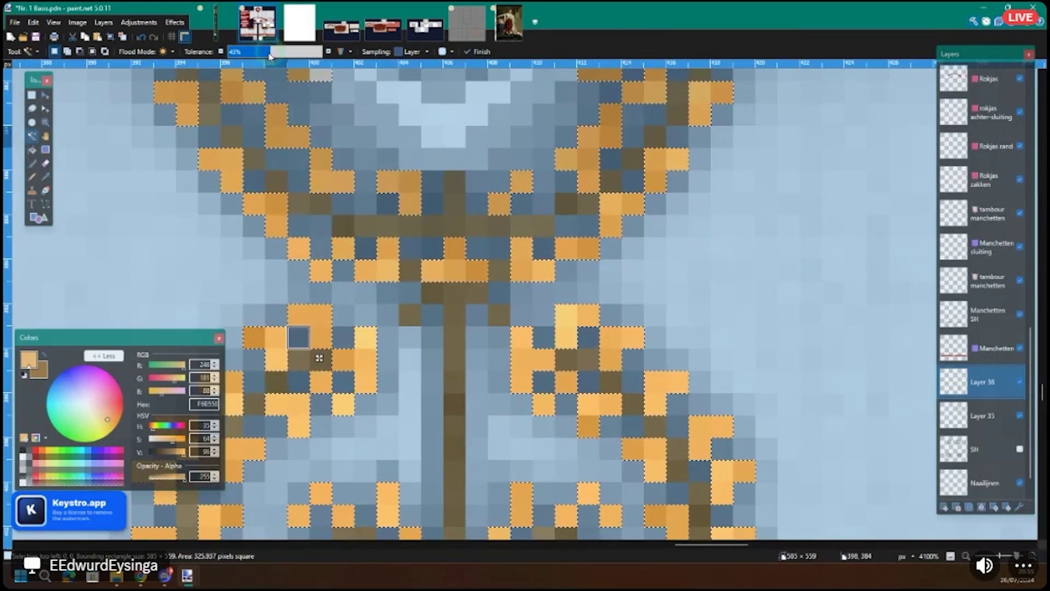
pyautogui.keyDown('ctrl'); pyautogui.scroll(-5, 391, 253); pyautogui.keyUp('ctrl')
pyautogui.keyDown('ctrl'); pyautogui.scroll(-3, 391, 253); pyautogui.keyUp('ctrl')
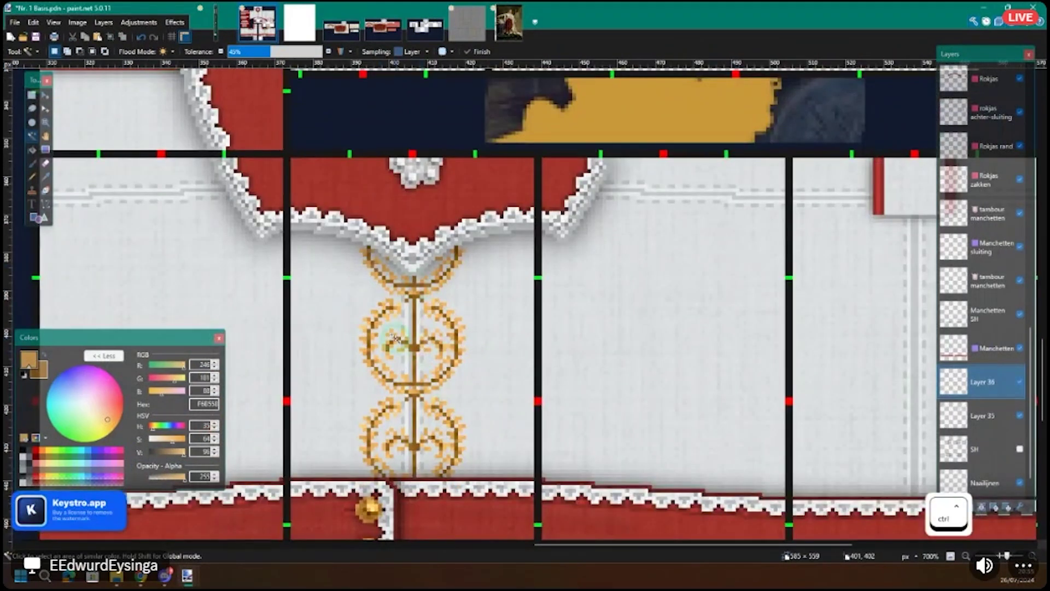
pyautogui.keyDown('ctrl'); pyautogui.click(396, 339); pyautogui.keyUp('ctrl')
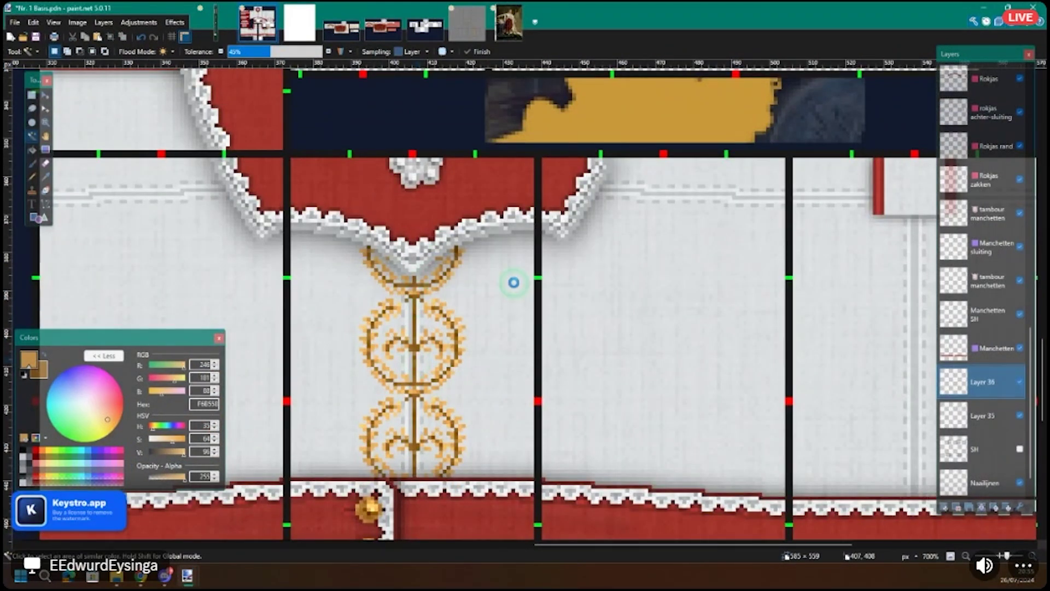
pyautogui.keyDown('ctrl'); pyautogui.scroll(-6, 481, 371); pyautogui.keyUp('ctrl')
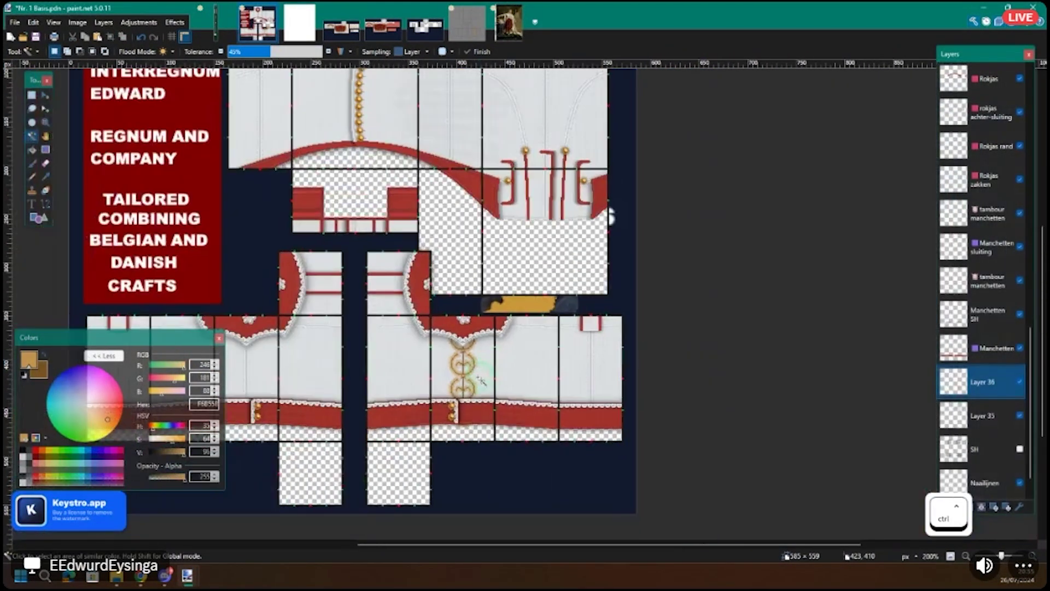
# Step: Undo the last change and apply a black Drop Shadow with radius 2.3, distance 0 and opacity 0.40 to the wreaths on Layer 36
pyautogui.keyDown('ctrl'); pyautogui.scroll(4, 485, 390); pyautogui.keyUp('ctrl')
pyautogui.hotkey('ctrl', 'z')
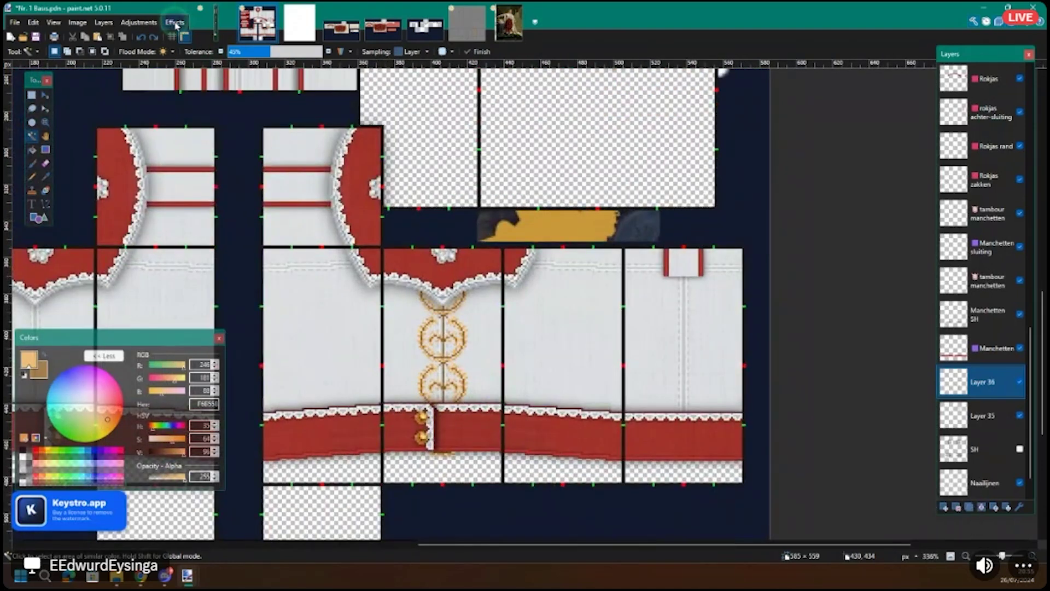
pyautogui.click(176, 23)
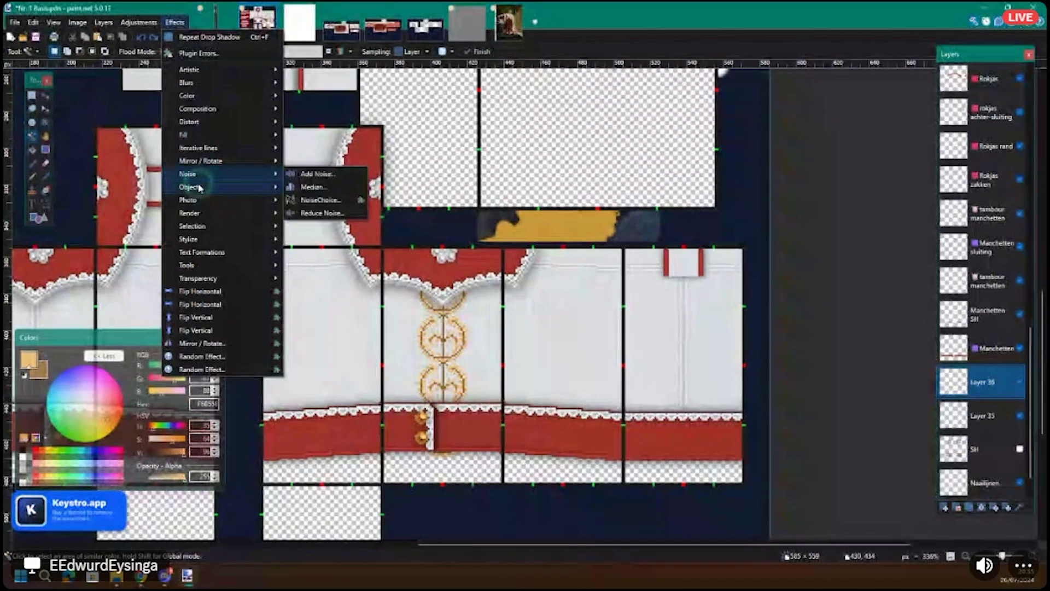
pyautogui.moveTo(219, 187)
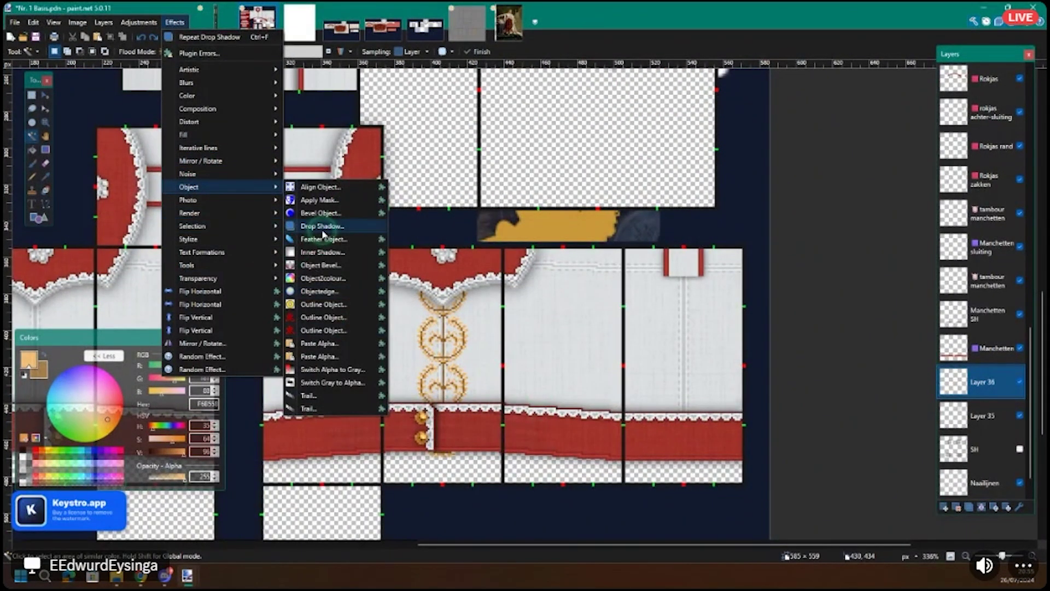
pyautogui.press('Escape')
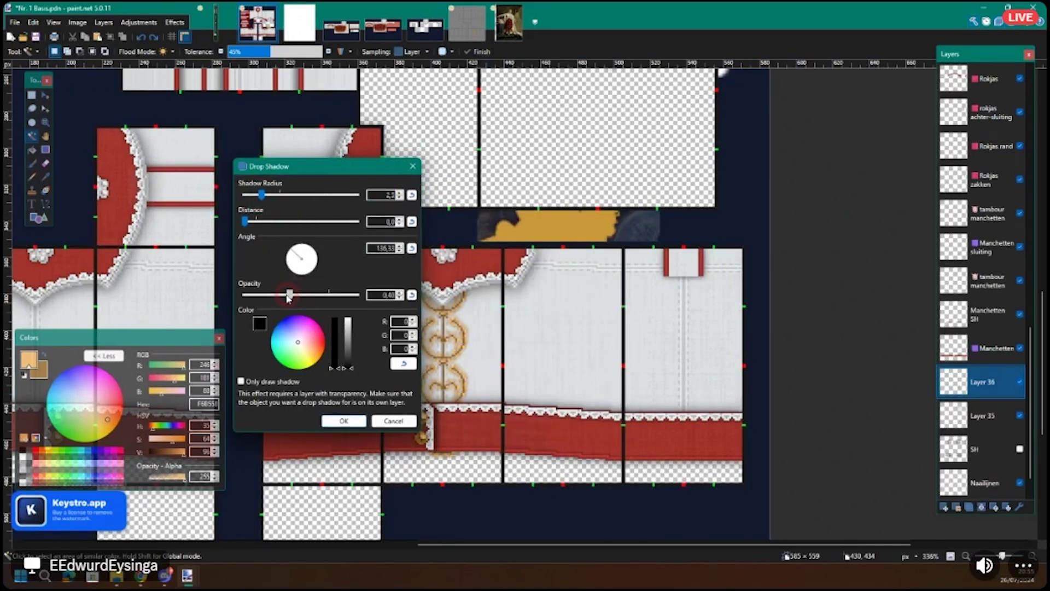
pyautogui.click(365, 421)
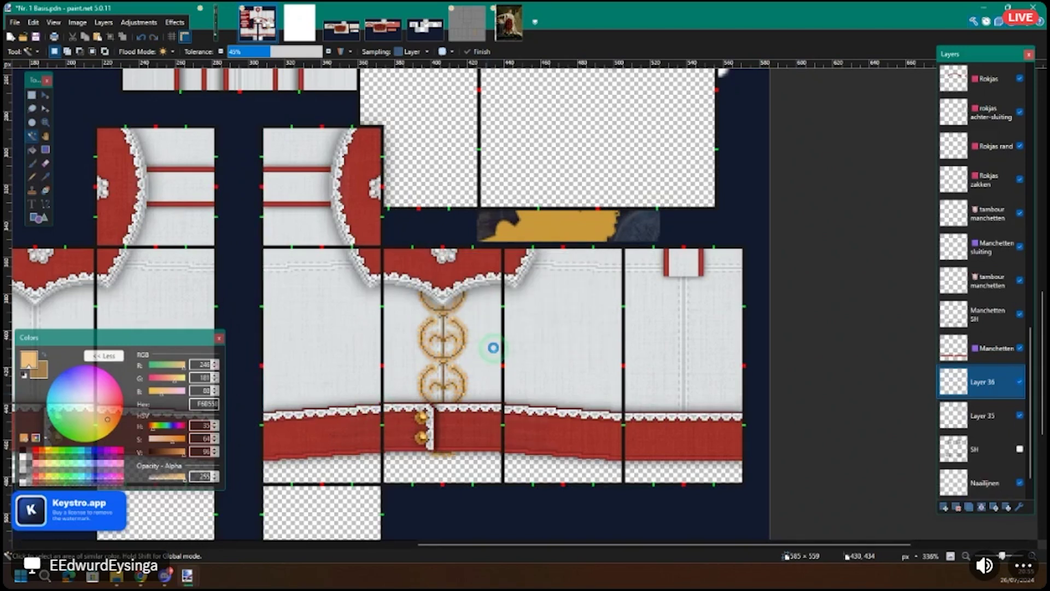
# Step: Examine the shadowed wreaths on the sleeve and look at the Napoleon coronation portraits for the embroidery reference
pyautogui.scroll(-2, 447, 320)
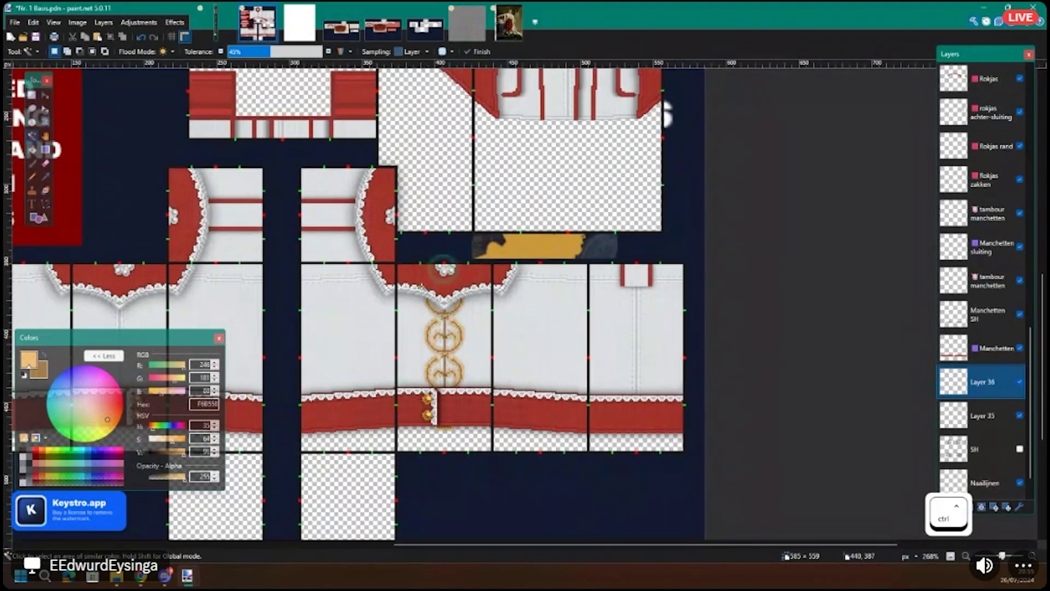
pyautogui.scroll(-2, 460, 331)
pyautogui.scroll(-2, 464, 340)
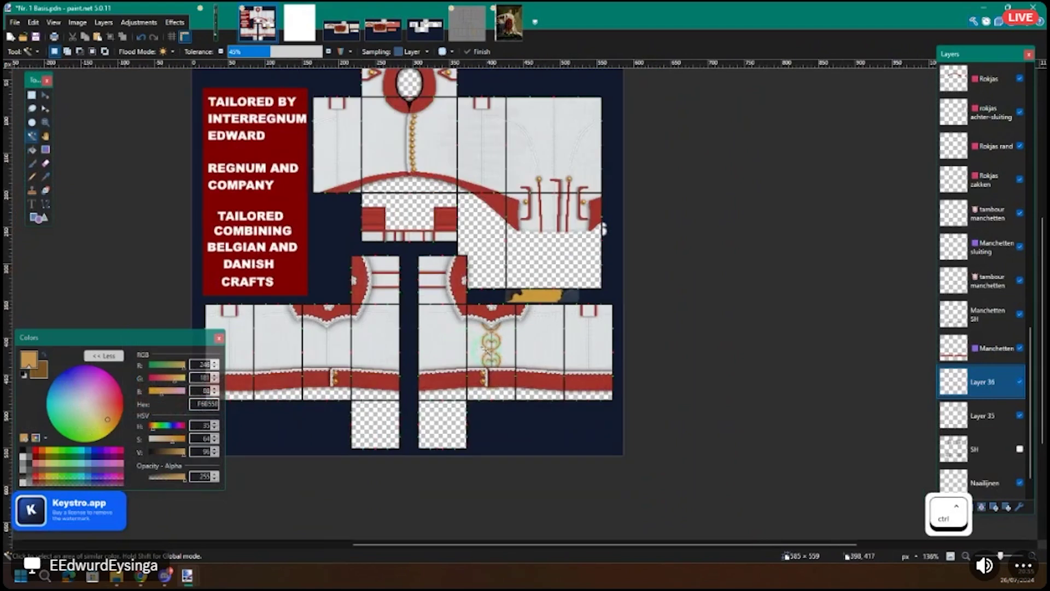
pyautogui.scroll(5, 481, 342)
pyautogui.scroll(2, 485, 349)
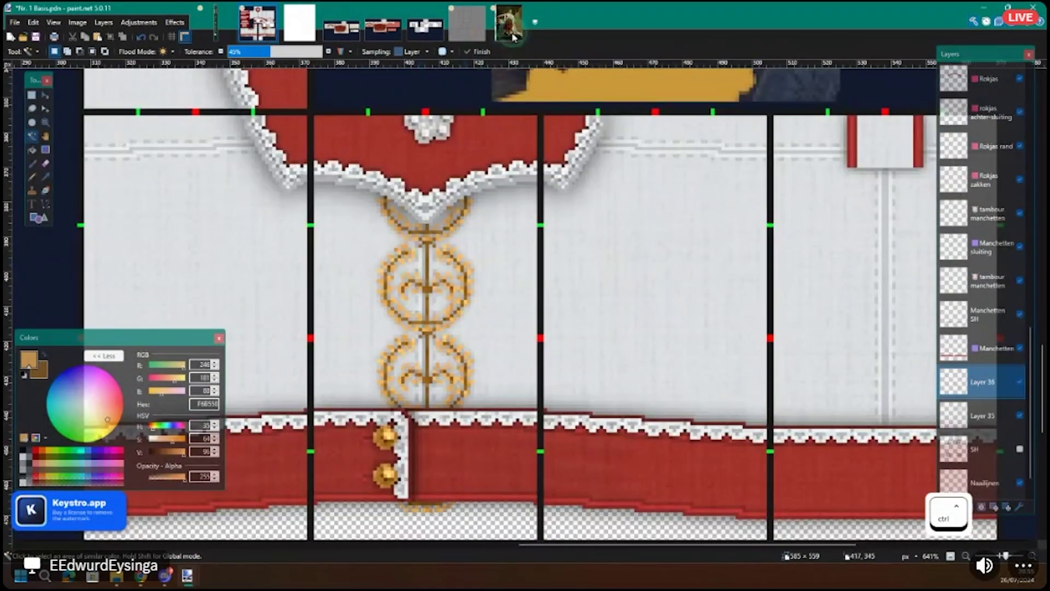
pyautogui.click(513, 36)
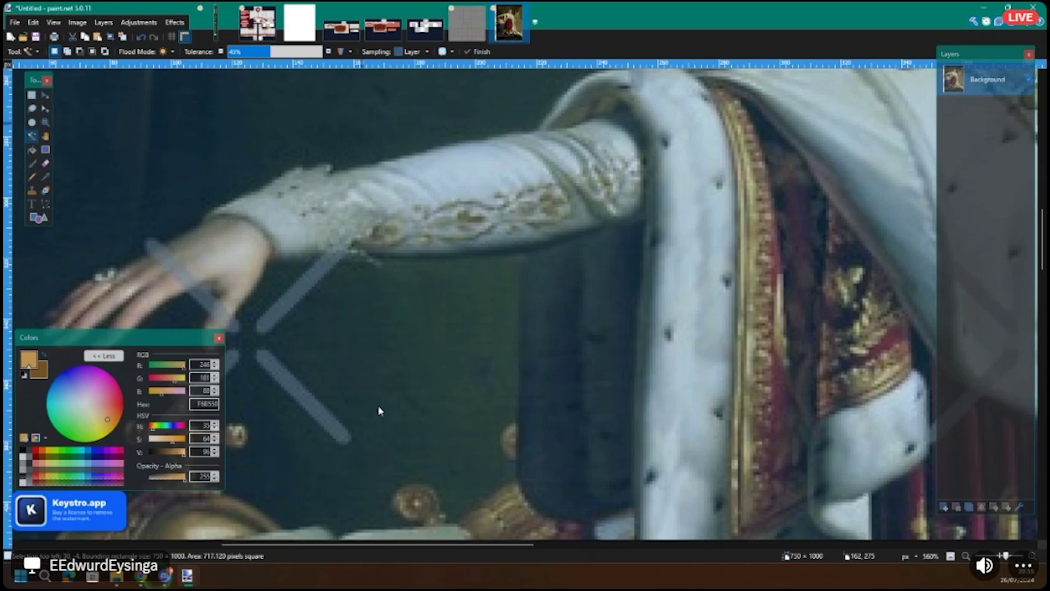
pyautogui.hotkey('alt', 'Tab')
pyautogui.click(218, 535)
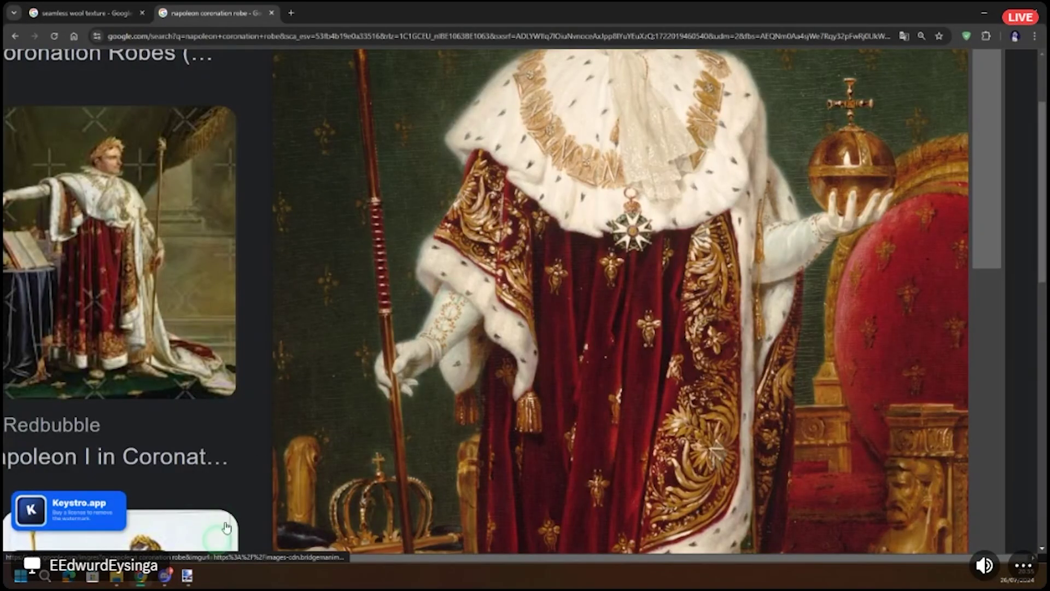
pyautogui.click(218, 545)
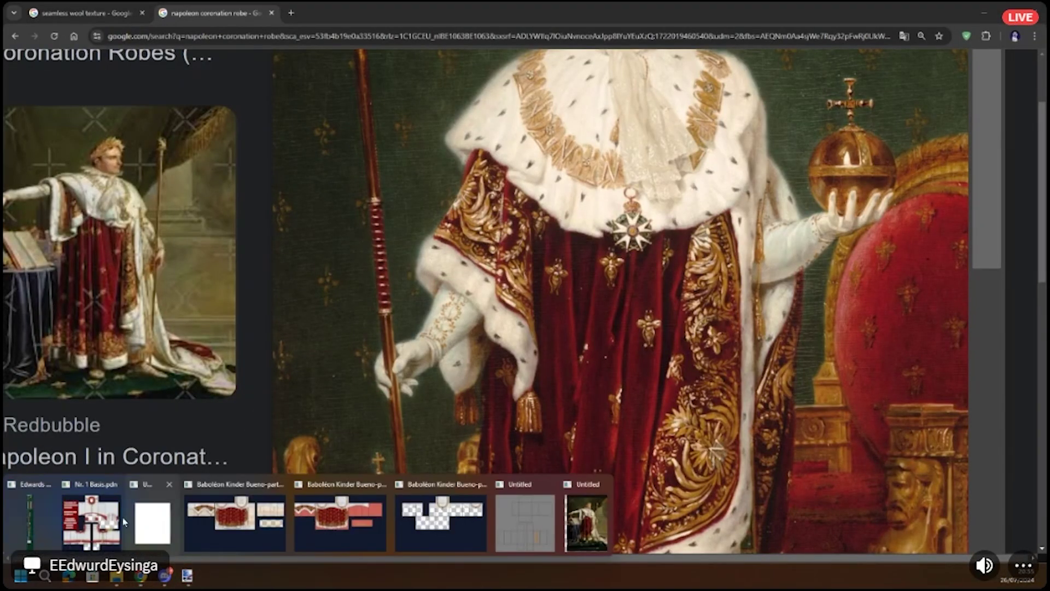
pyautogui.click(187, 577)
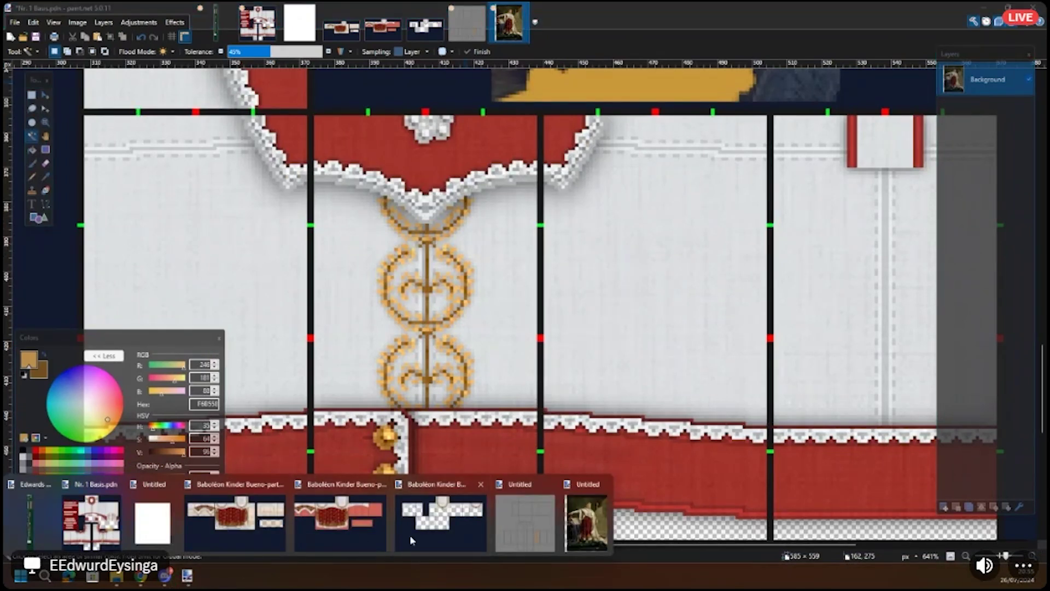
# Step: Return to the untitled grey template with the wreath column, deselect everything and add a new layer above Layer 4
pyautogui.click(411, 539)
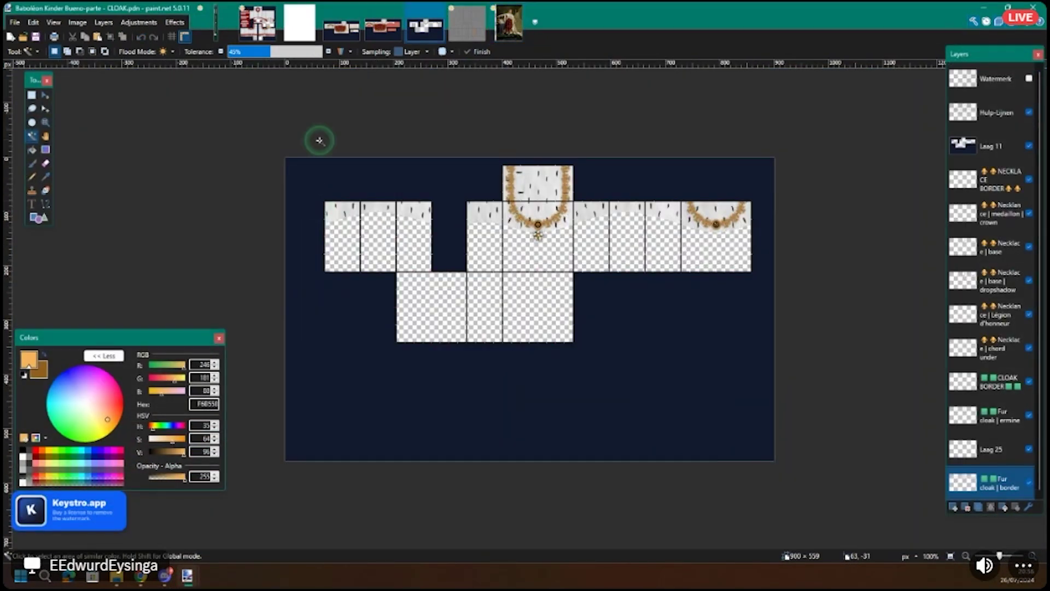
pyautogui.click(453, 39)
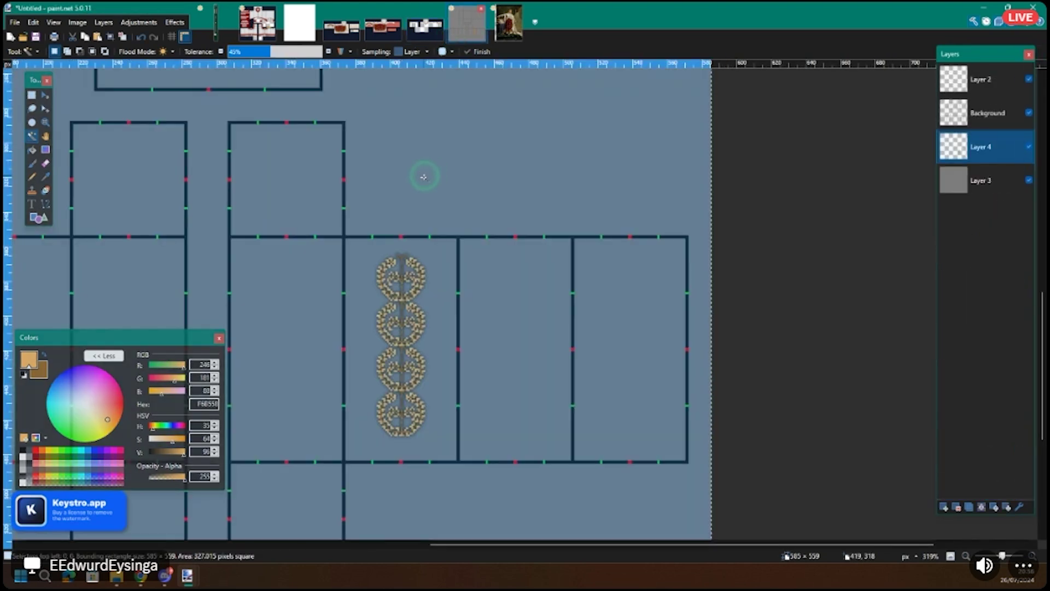
pyautogui.scroll(-3, 426, 262)
pyautogui.press('Escape')
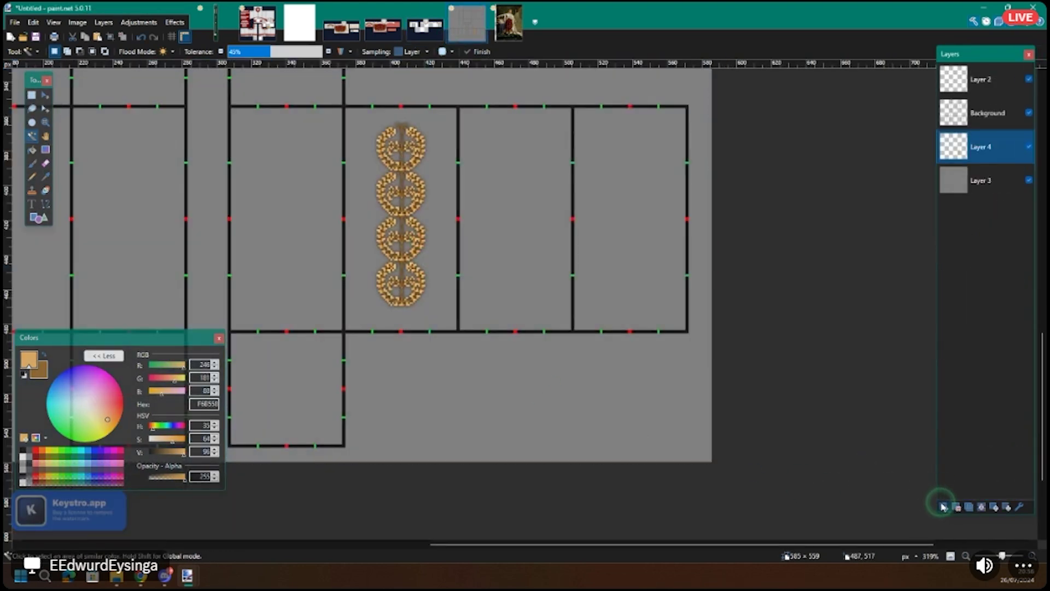
pyautogui.click(944, 507)
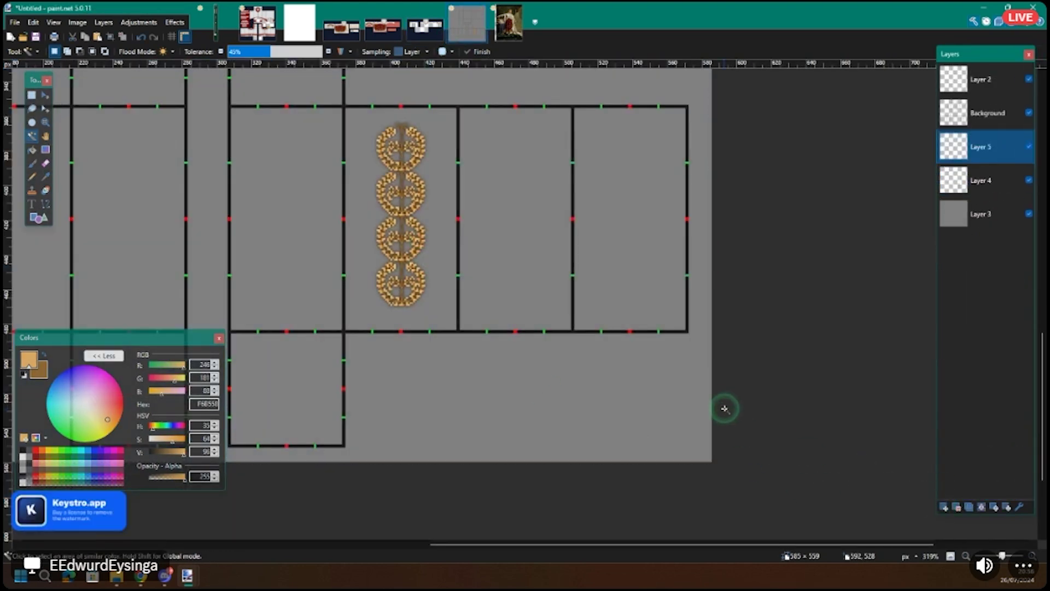
pyautogui.scroll(-5, 706, 436)
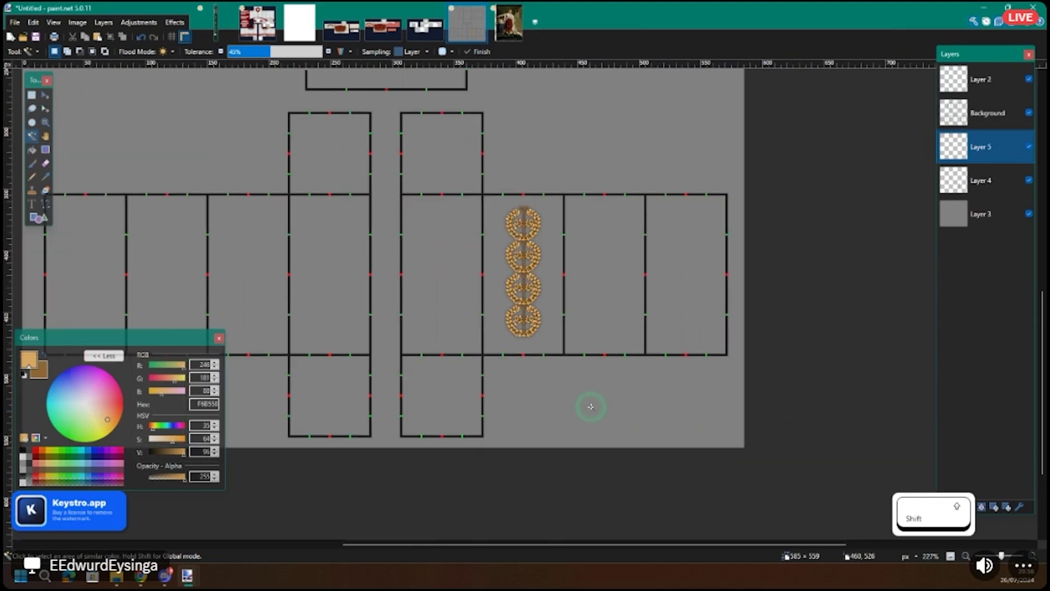
# Step: Examine the sleeve embroidery, gold robe borders and ermine trim in the open coronation painting
pyautogui.click(508, 23)
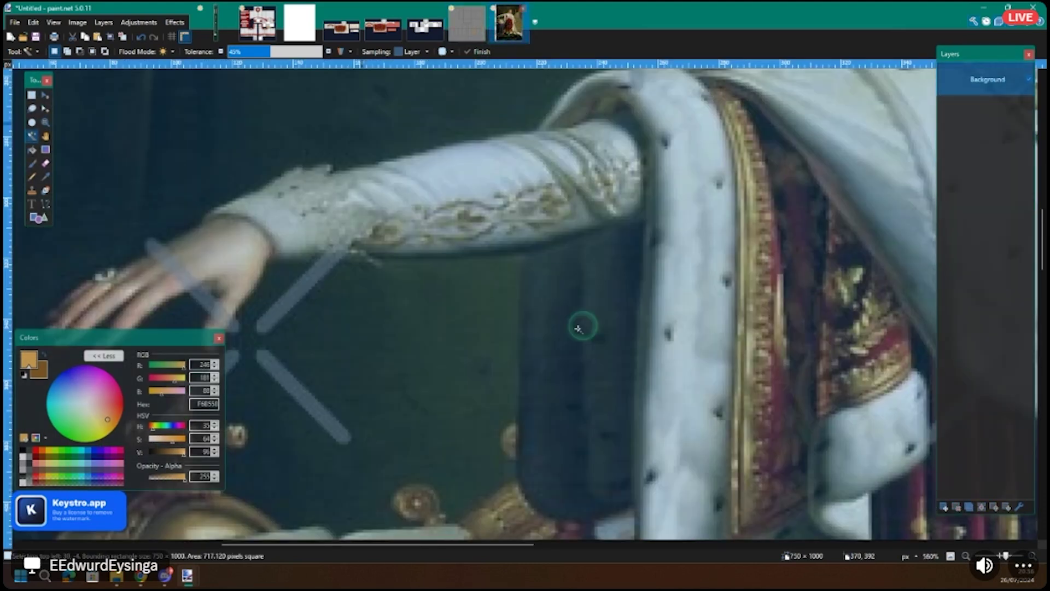
pyautogui.press('Escape')
pyautogui.hscroll(4, 540, 312)
pyautogui.scroll(-3, 539, 312)
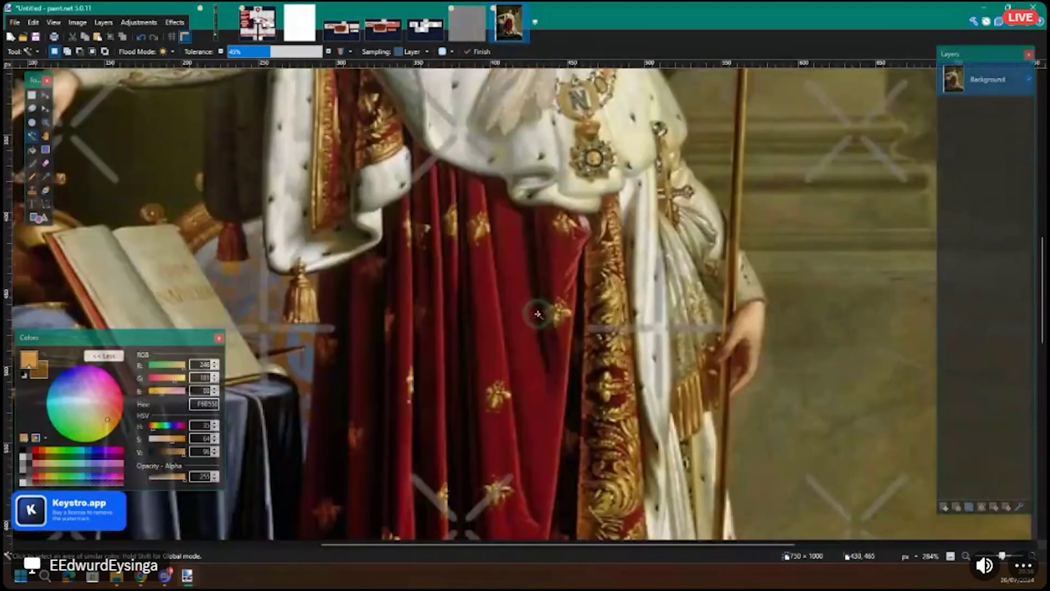
pyautogui.scroll(2, 541, 310)
pyautogui.scroll(4, 304, 143)
pyautogui.scroll(1, 304, 141)
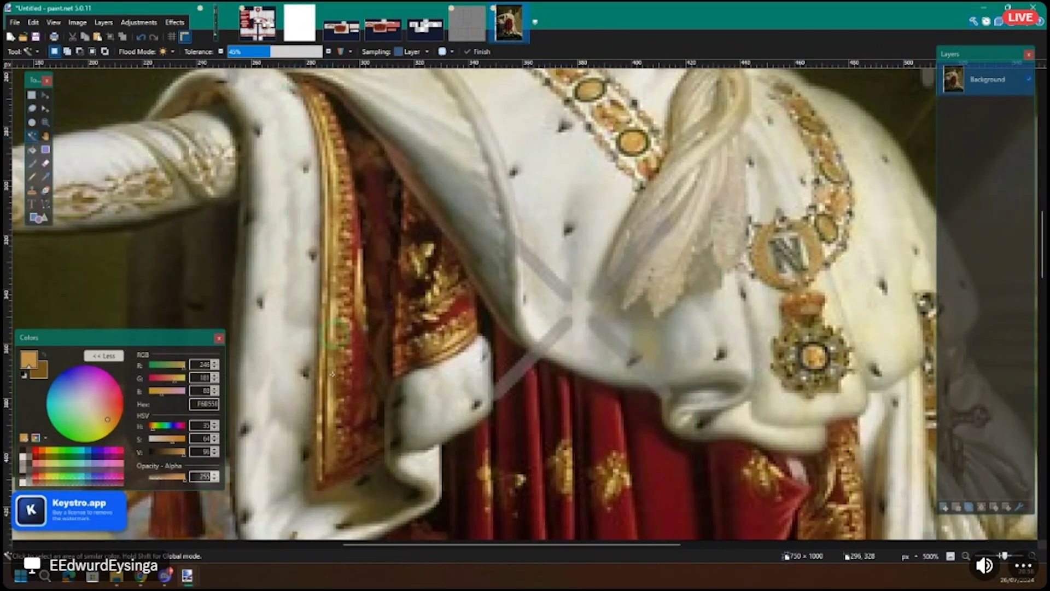
pyautogui.scroll(-3, 332, 351)
pyautogui.scroll(1, 400, 181)
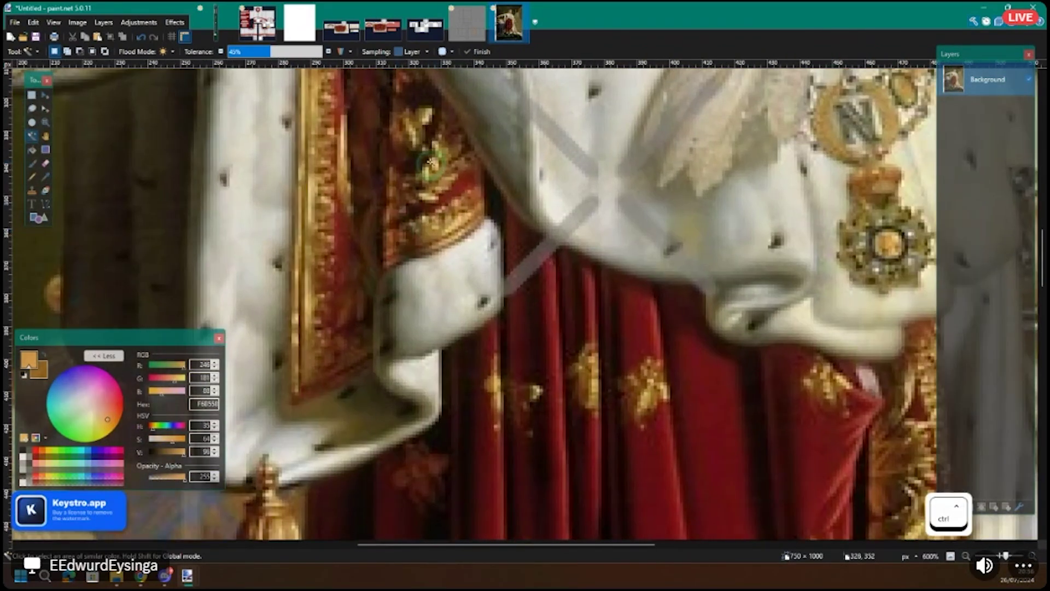
pyautogui.scroll(-5, 455, 210)
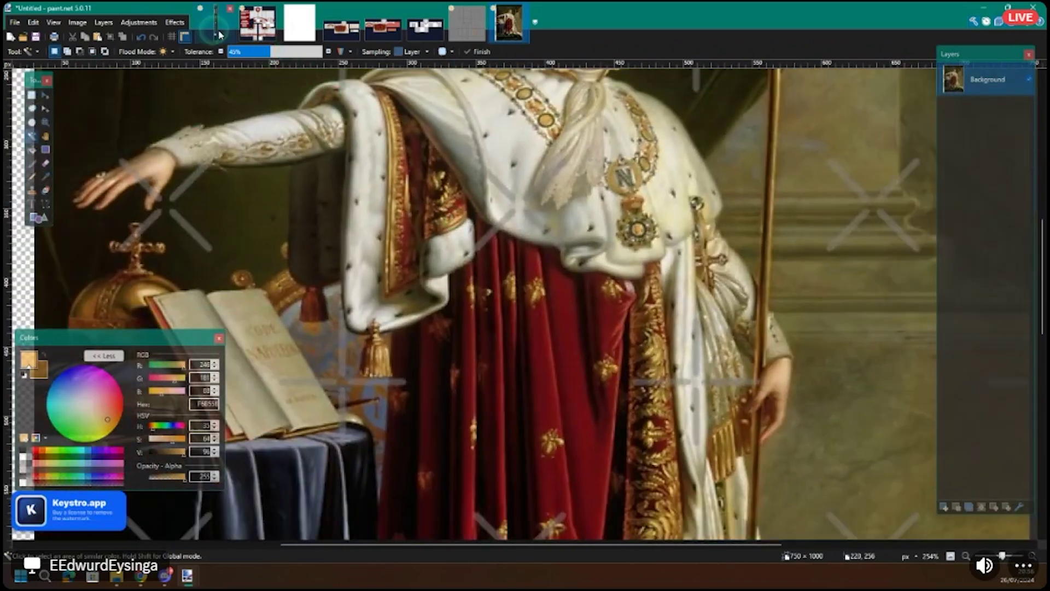
# Step: Copy the entire Manchetten layer from Nr. 1 Basis.pdn and paste it onto a new layer above Layer 5 in the wreath template
pyautogui.click(257, 25)
pyautogui.scroll(-3, 550, 368)
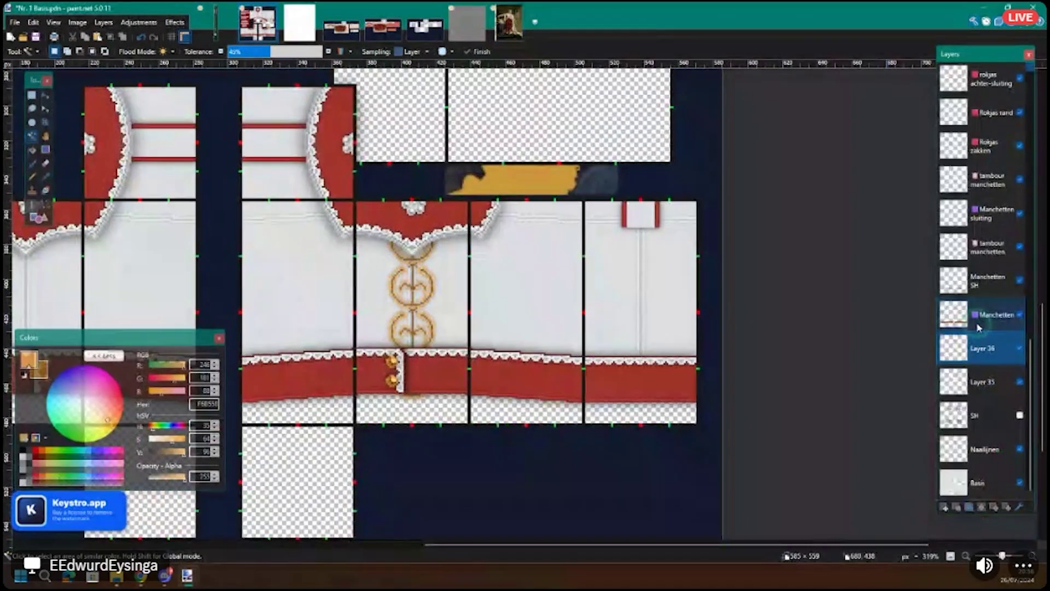
pyautogui.press('m')
pyautogui.hotkey('ctrl', 'a')
pyautogui.hotkey('ctrl', 'c')
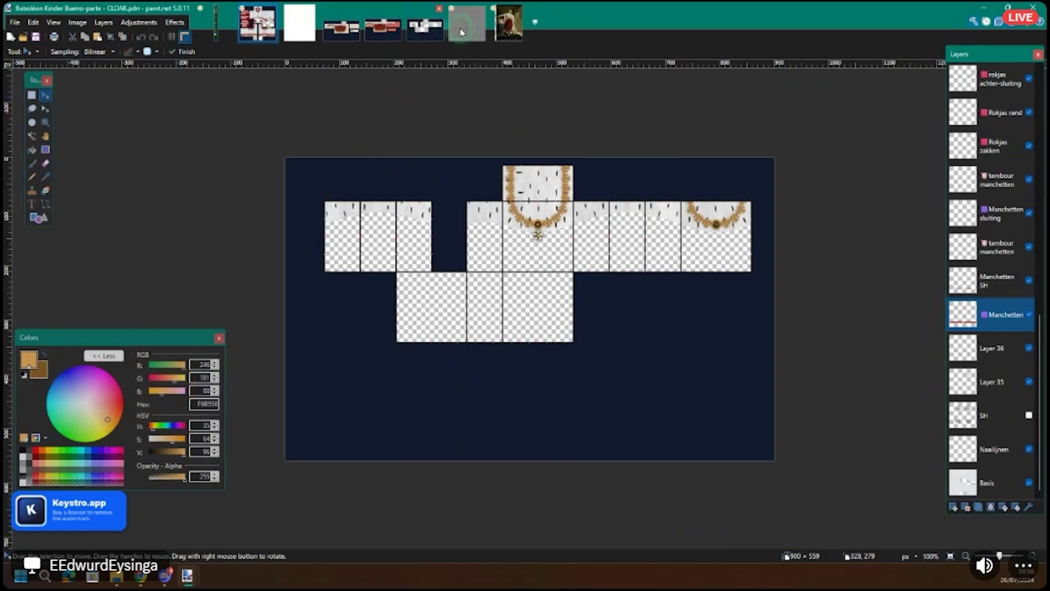
pyautogui.click(466, 23)
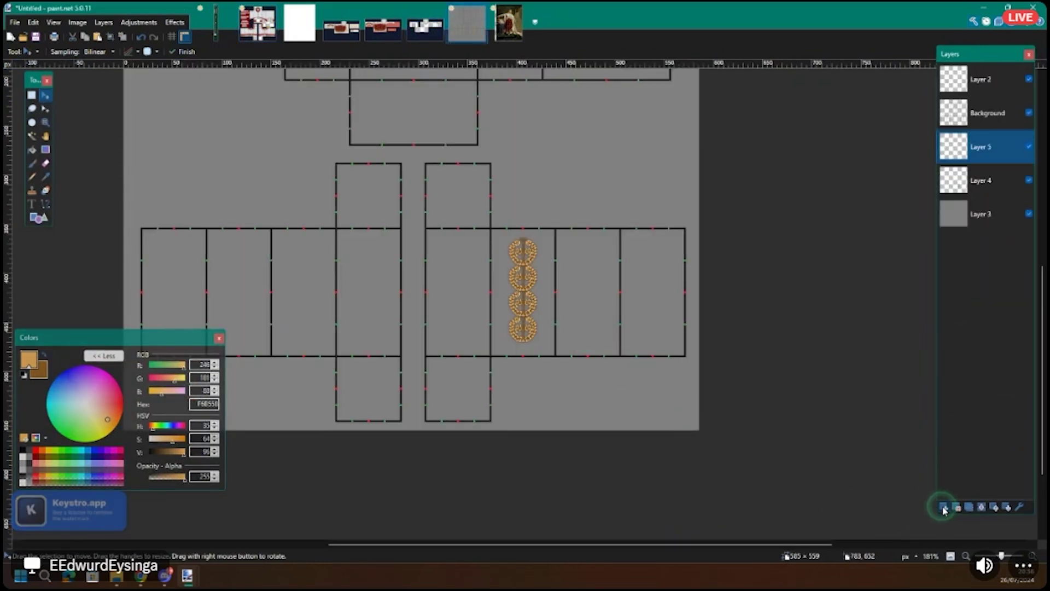
pyautogui.hotkey('ctrl', 'shift', 'v')
# Step: Darken the pasted red cuff band with Hue / Saturation, using hue 0, saturation 100 and lightness -21
pyautogui.scroll(5, 666, 389)
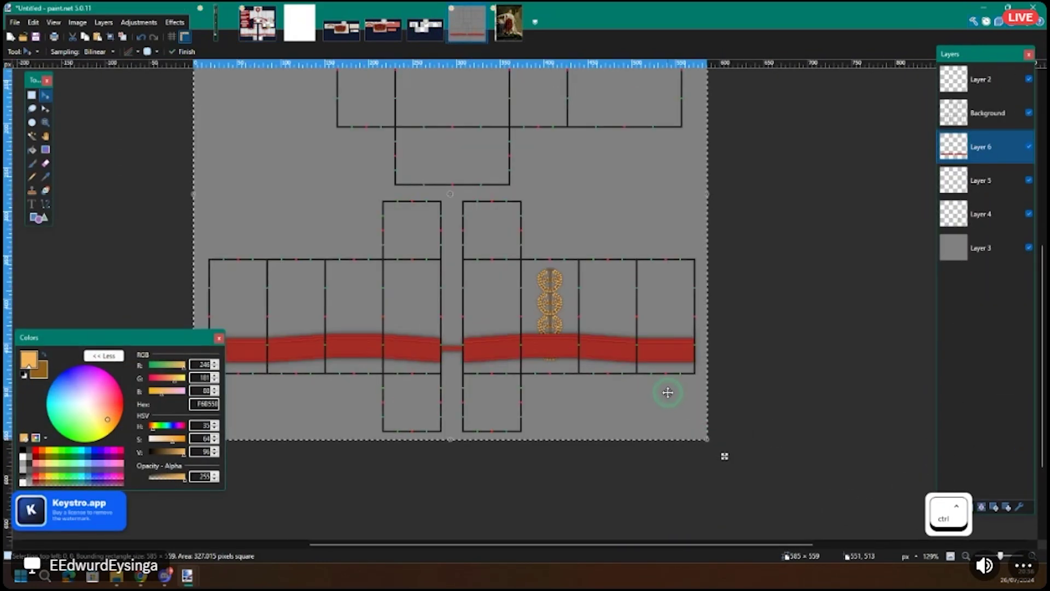
pyautogui.scroll(5, 167, 52)
pyautogui.click(138, 22)
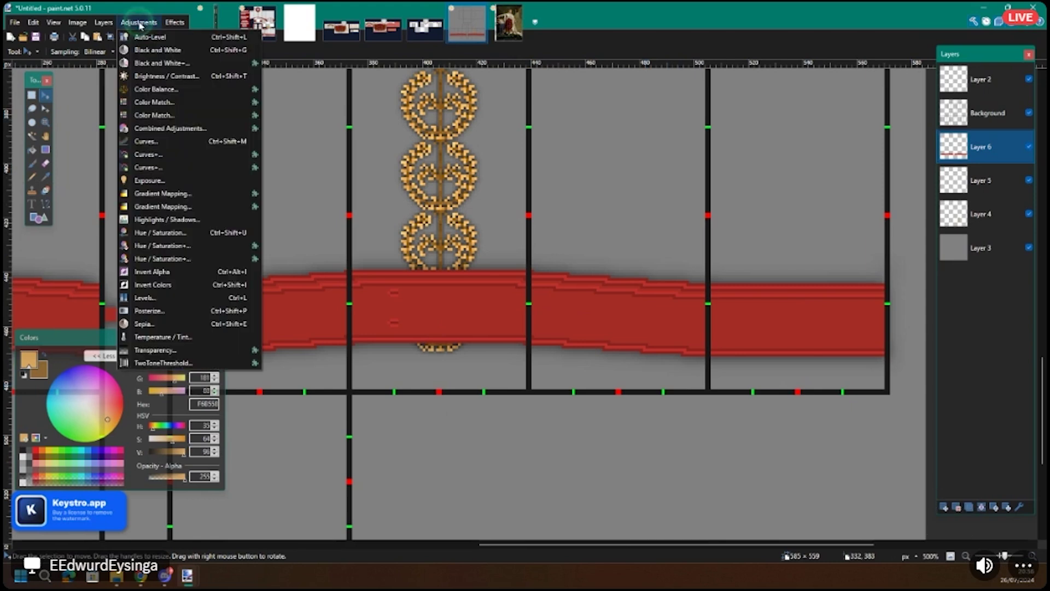
pyautogui.click(387, 218)
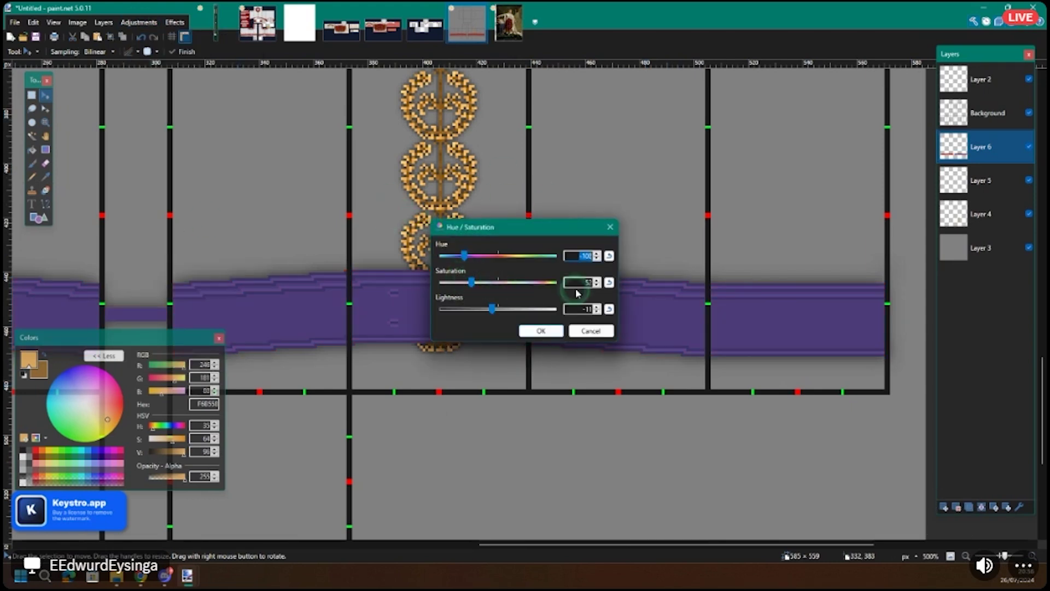
pyautogui.click(606, 256)
pyautogui.click(608, 282)
pyautogui.click(604, 310)
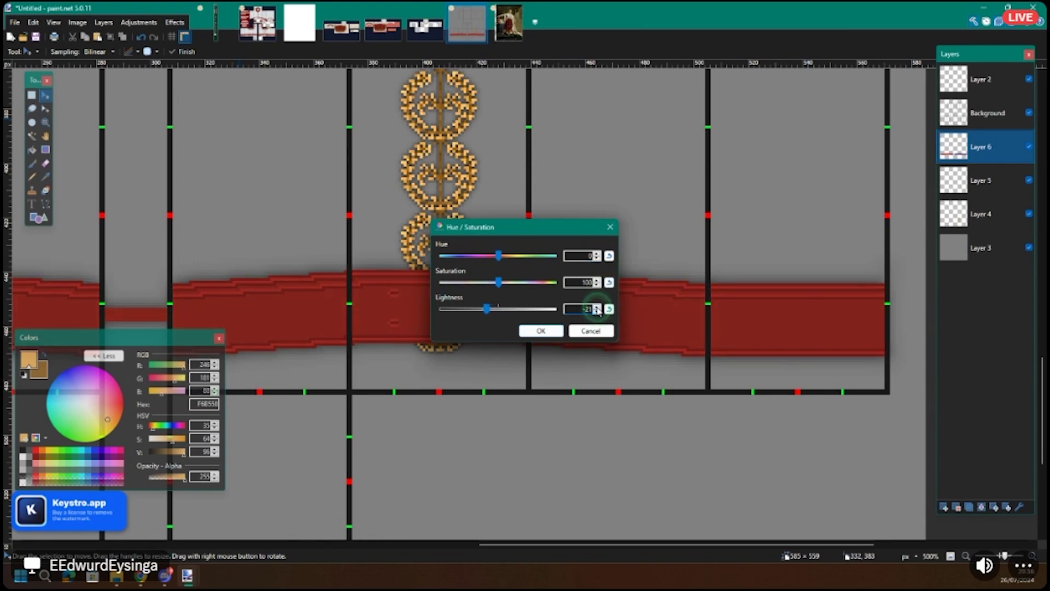
pyautogui.click(542, 330)
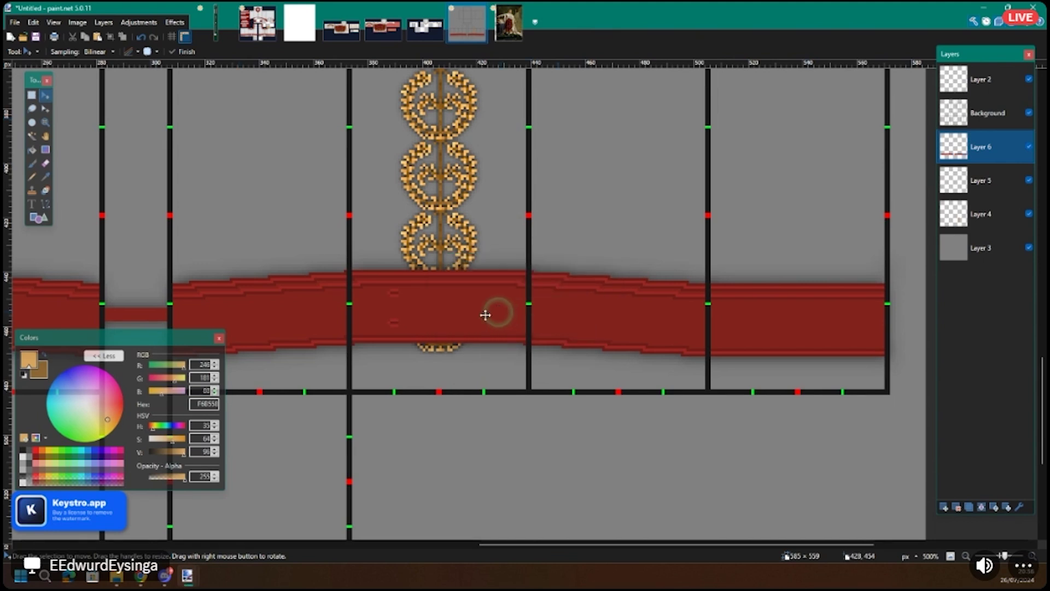
# Step: Move the wreath column on Layer 4 up 9 pixels, to the upper edge of its sleeve panel
pyautogui.keyDown('ctrl'); pyautogui.scroll(-2, 429, 336); pyautogui.keyUp('ctrl')
pyautogui.click(982, 214)
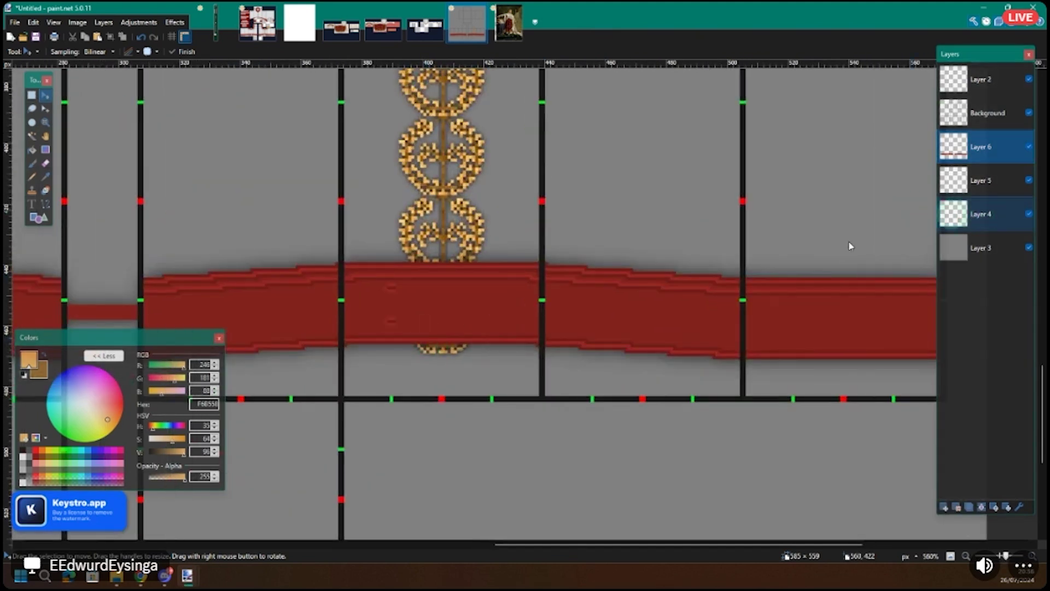
pyautogui.scroll(-2, 561, 373)
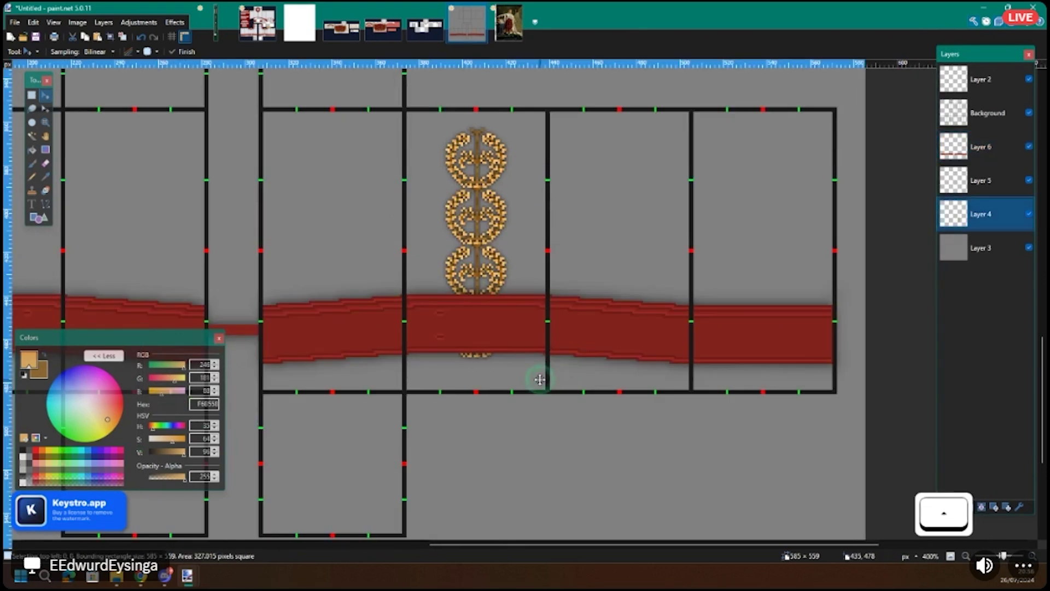
pyautogui.press('Up')
pyautogui.press('Up')
pyautogui.press('Up')
pyautogui.press('Up')
pyautogui.press('Up')
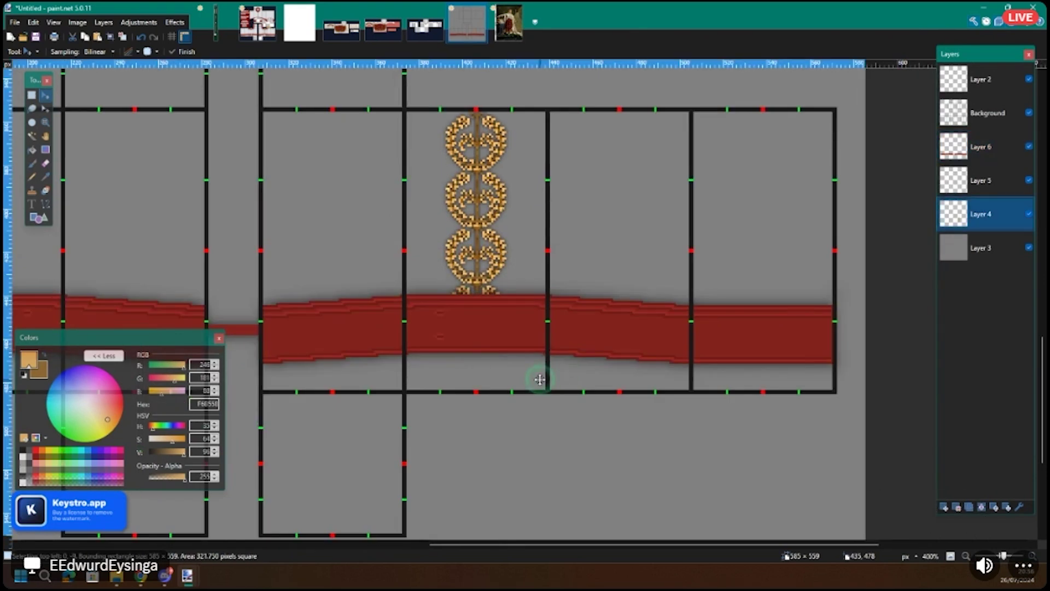
# Step: Add a new empty layer directly above the red cuff layer, Layer 6
pyautogui.scroll(3, 333, 342)
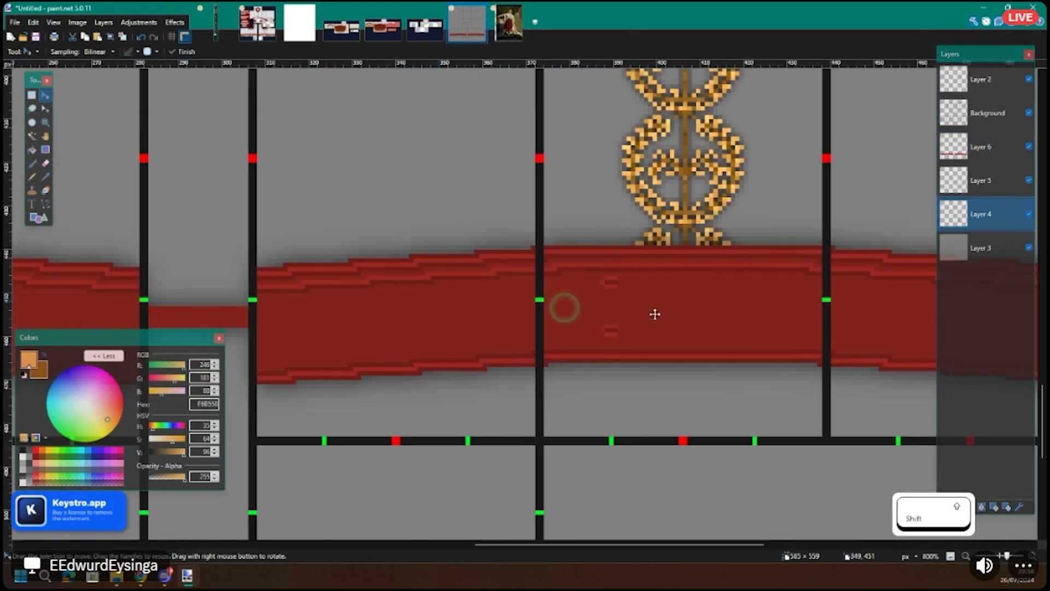
pyautogui.hscroll(-2, 457, 302)
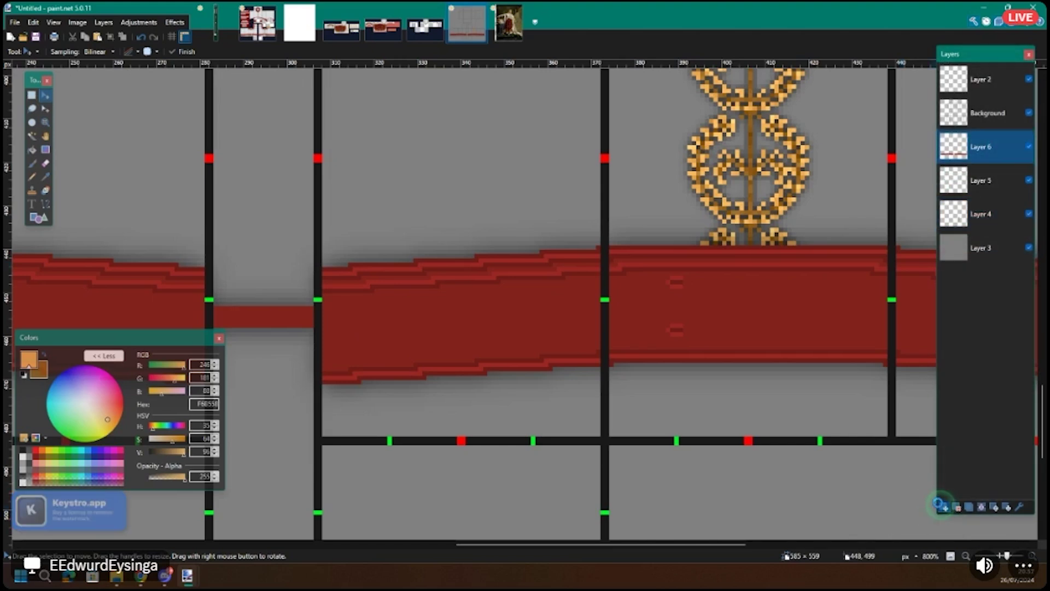
pyautogui.click(941, 506)
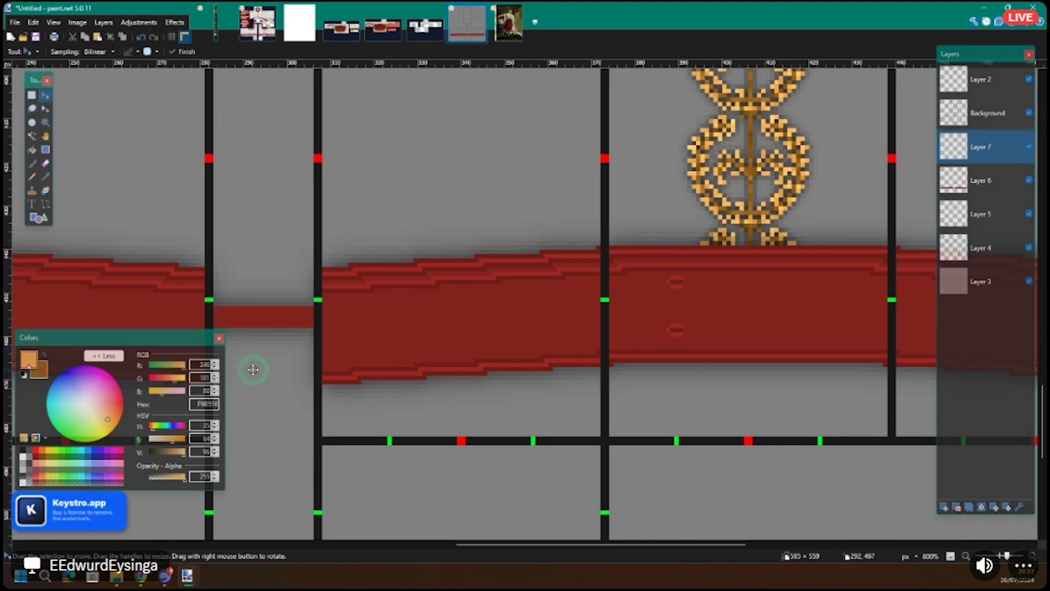
pyautogui.scroll(3, 368, 324)
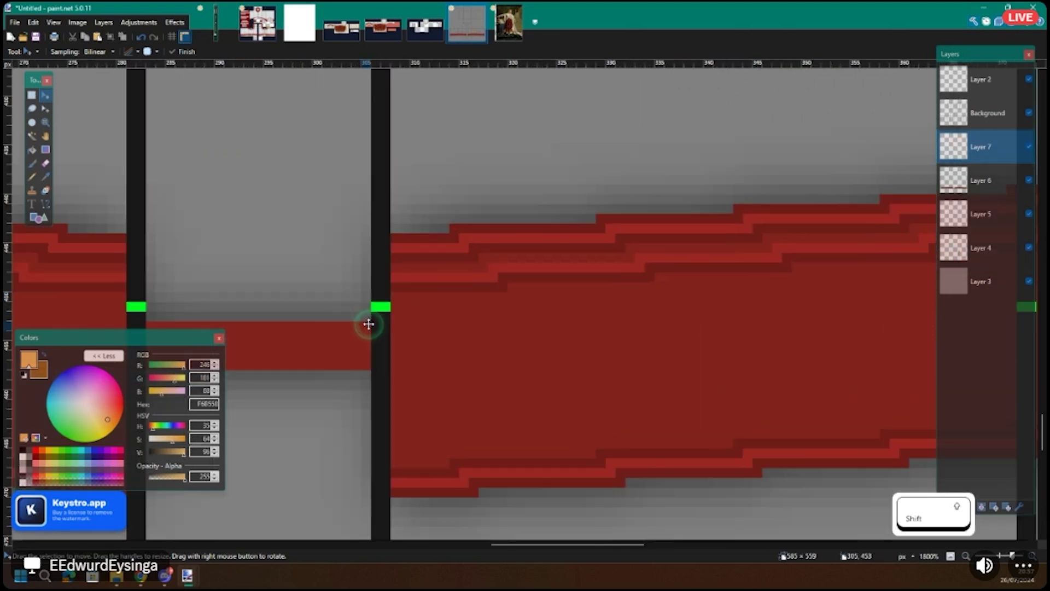
# Step: Examine the gold robe border in the coronation painting, then return to the untitled wreath template
pyautogui.click(510, 22)
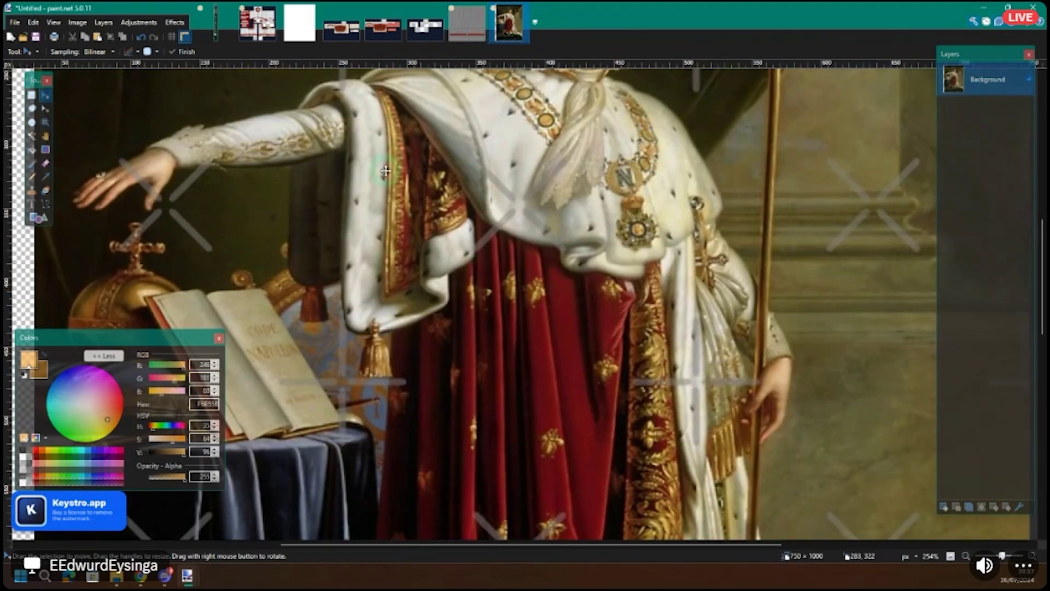
pyautogui.moveTo(387, 143); pyautogui.dragTo(391, 186)
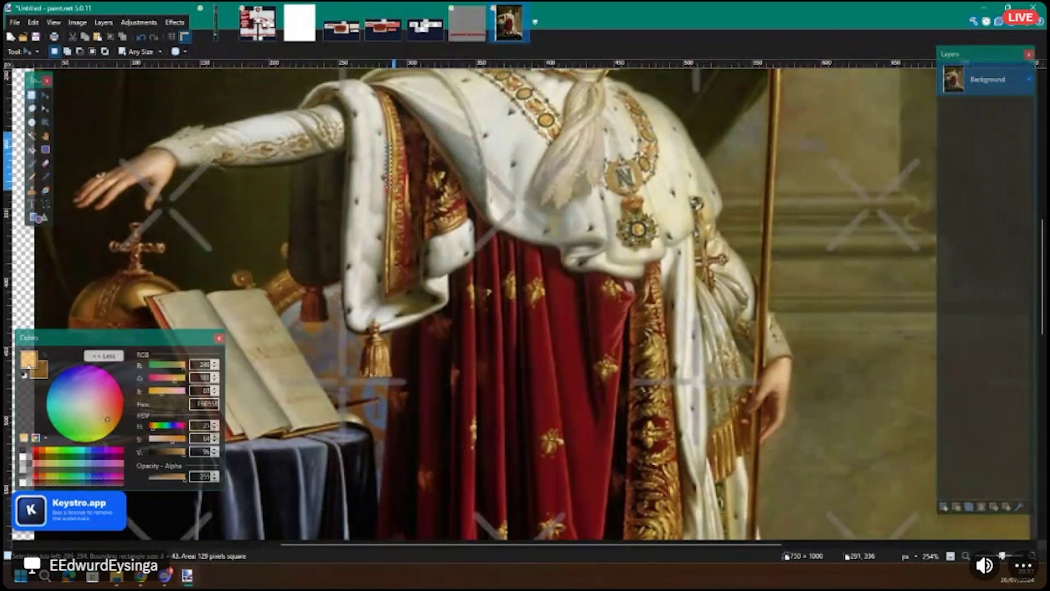
pyautogui.click(274, 37)
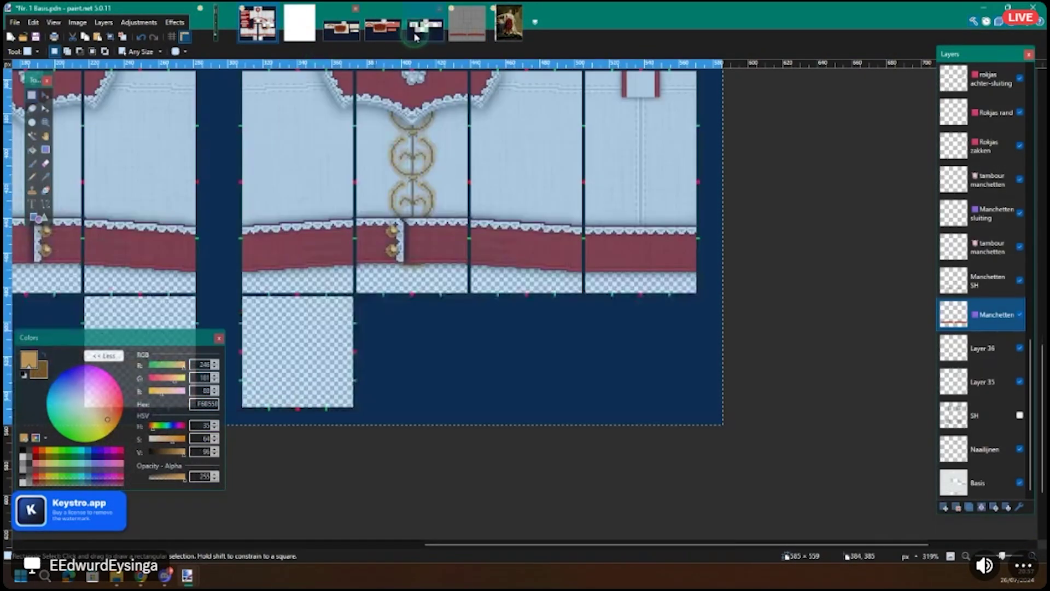
pyautogui.click(416, 37)
pyautogui.click(468, 23)
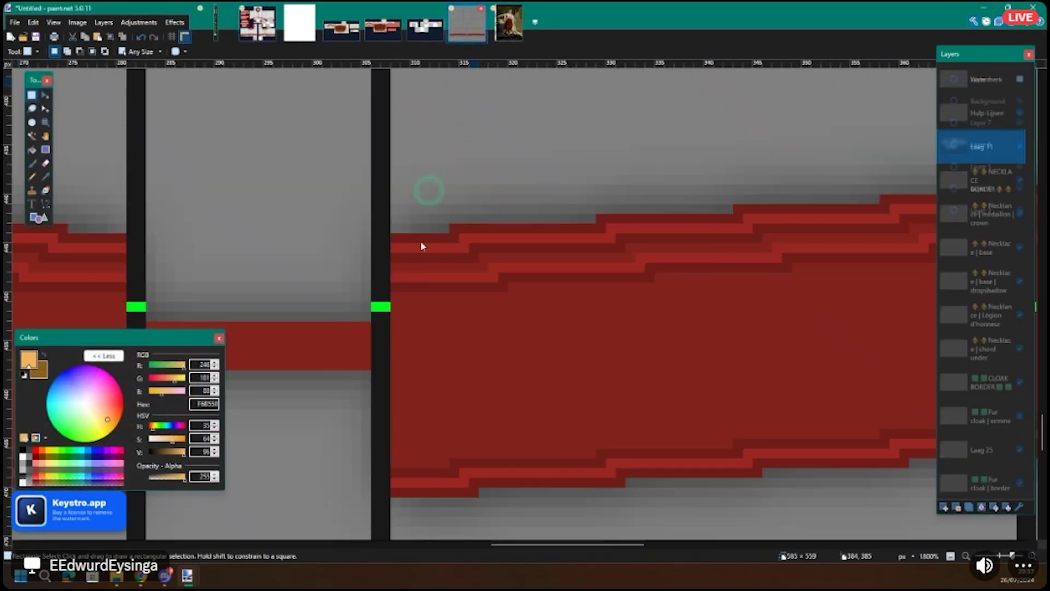
pyautogui.press('p')
pyautogui.scroll(2, 410, 350)
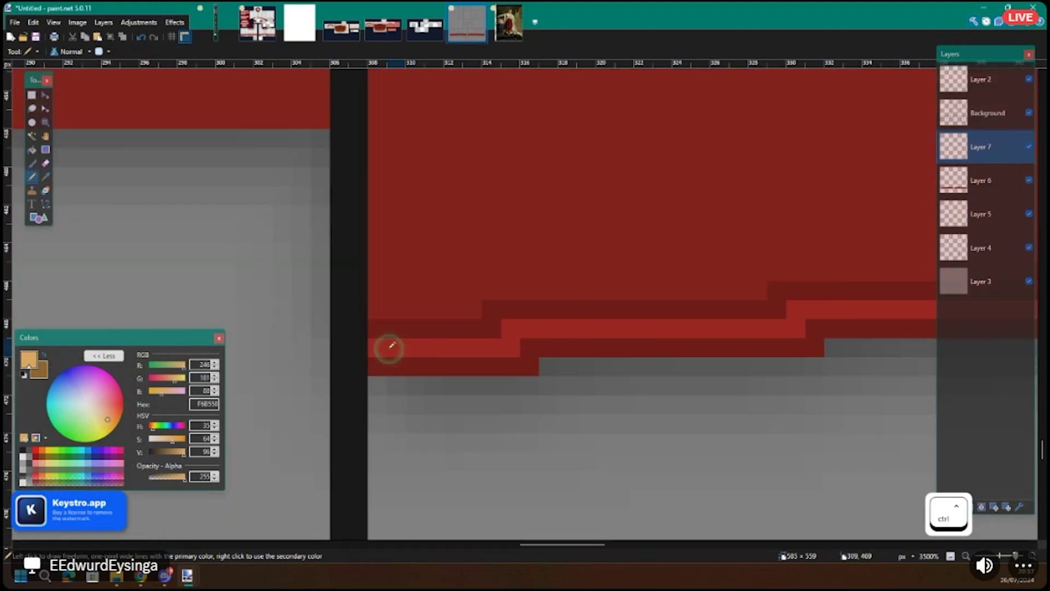
pyautogui.moveTo(378, 348); pyautogui.dragTo(444, 347)
pyautogui.hotkey('ctrl', 'z')
# Step: Select the bright red stripe along the cuff's lower edge in the first right-sleeve panel on Layer 6, using Magic Wand with a lower tolerance
pyautogui.click(984, 181)
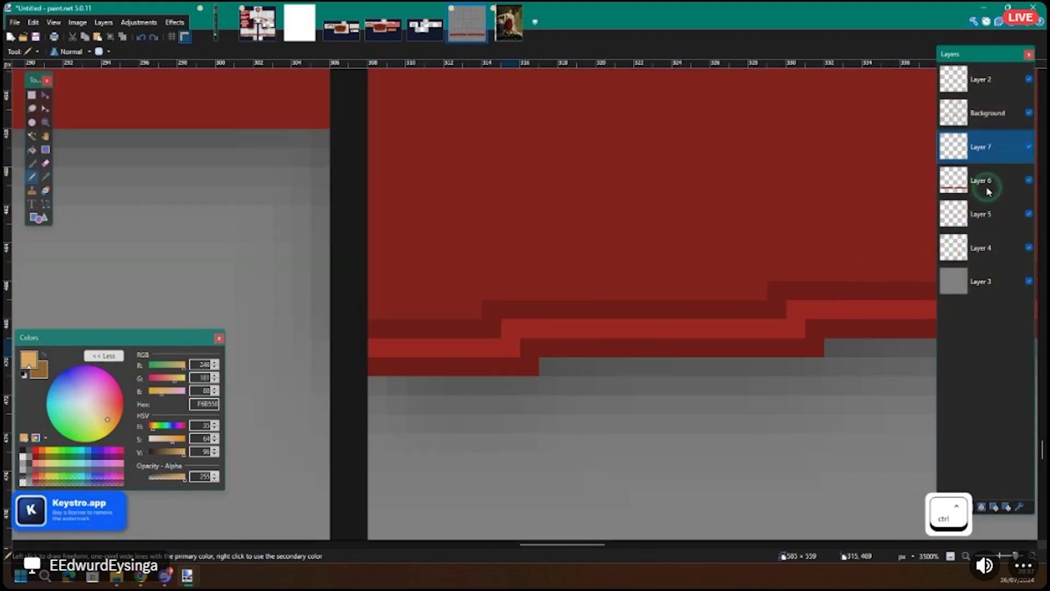
pyautogui.press('s')
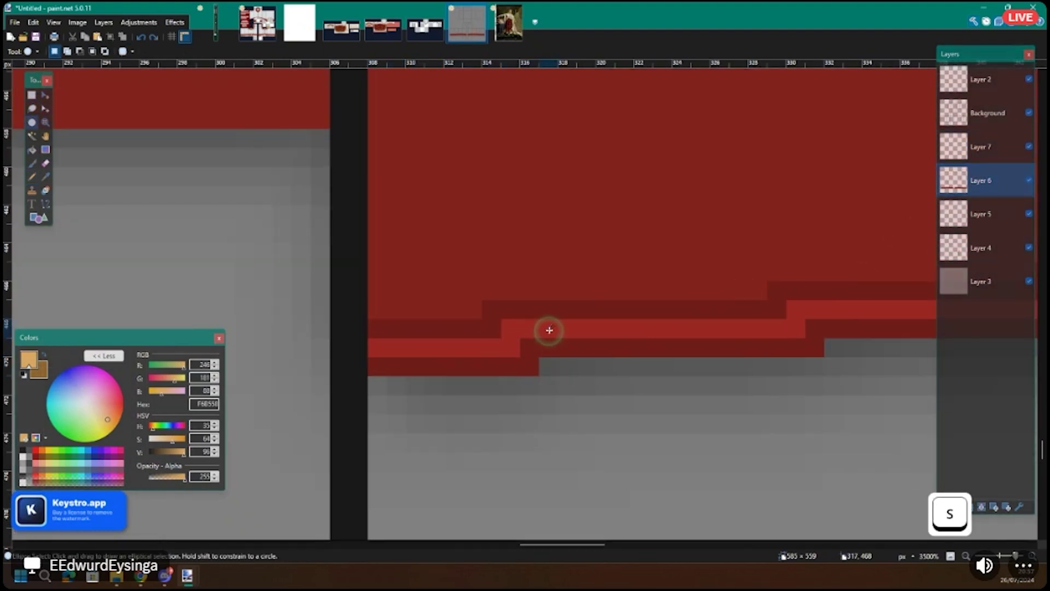
pyautogui.press('s')
pyautogui.click(549, 328)
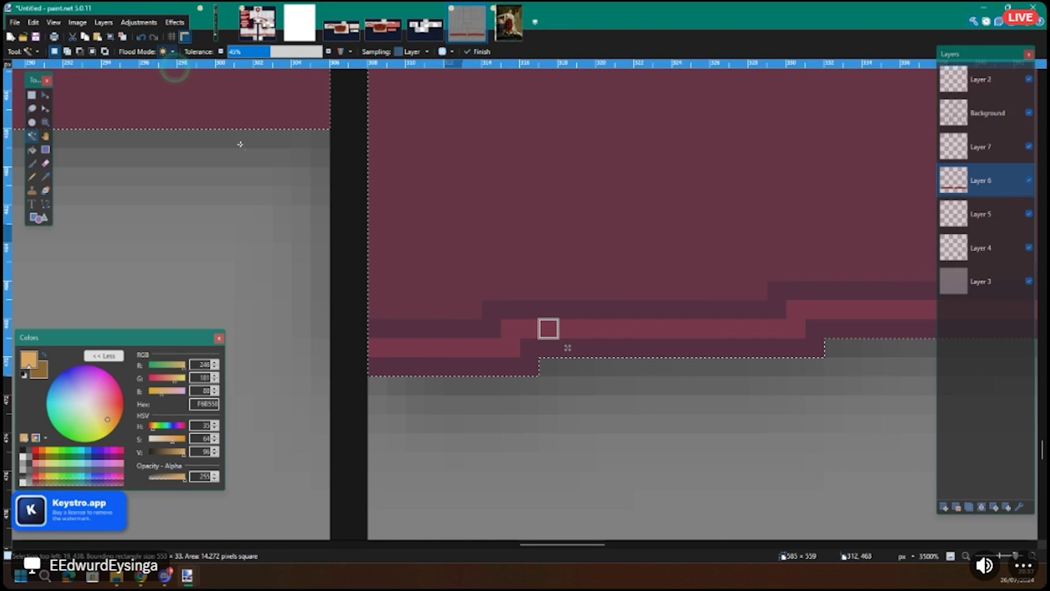
pyautogui.scroll(-3, 549, 331)
pyautogui.hscroll(3, 409, 355)
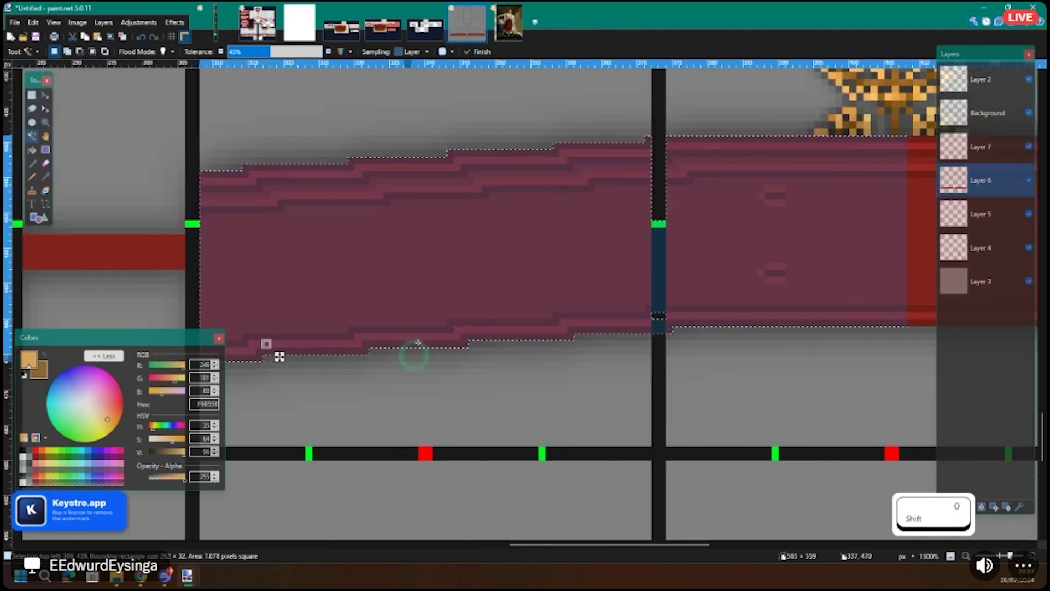
pyautogui.click(235, 52)
# Step: Add the matching bright red lower stripes of the other three panels of this sleeve to the selection
pyautogui.hscroll(5, 426, 324)
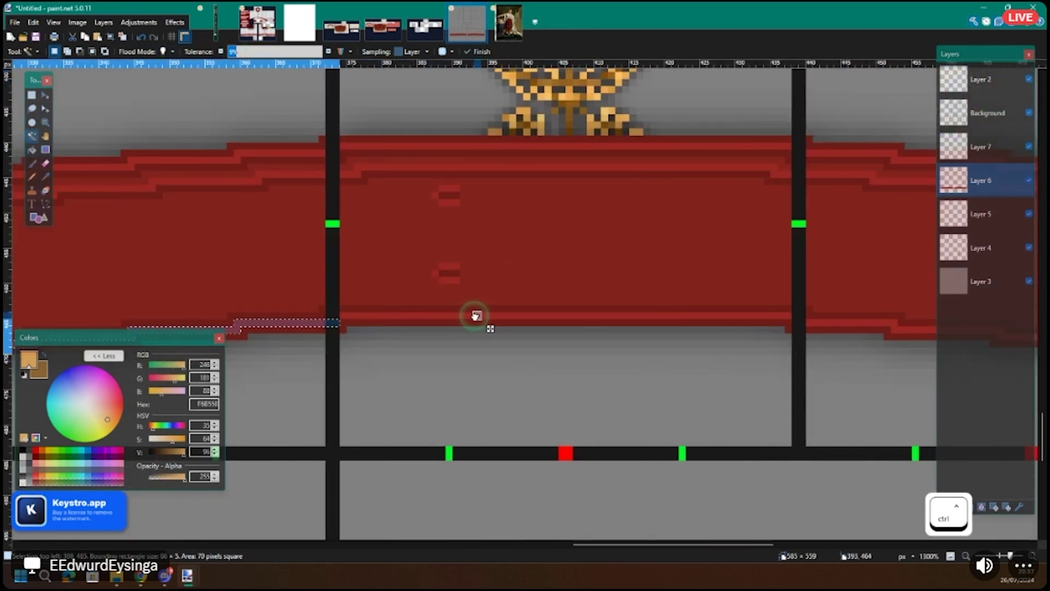
pyautogui.keyDown('ctrl'); pyautogui.click(475, 316); pyautogui.keyUp('ctrl')
pyautogui.hscroll(7, 470, 323)
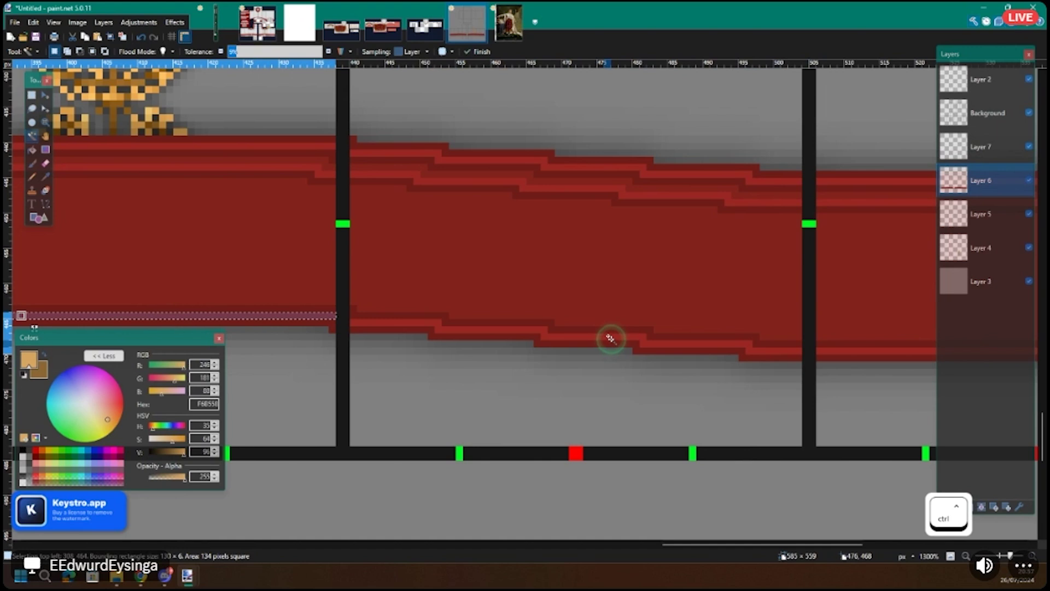
pyautogui.keyDown('ctrl'); pyautogui.click(611, 339); pyautogui.keyUp('ctrl')
pyautogui.hscroll(5, 612, 340)
pyautogui.hscroll(3, 724, 340)
# Step: Fill the selected stripe with light gold F6B558 on Layer 7 and deselect
pyautogui.click(975, 153)
pyautogui.hscroll(-6, 685, 296)
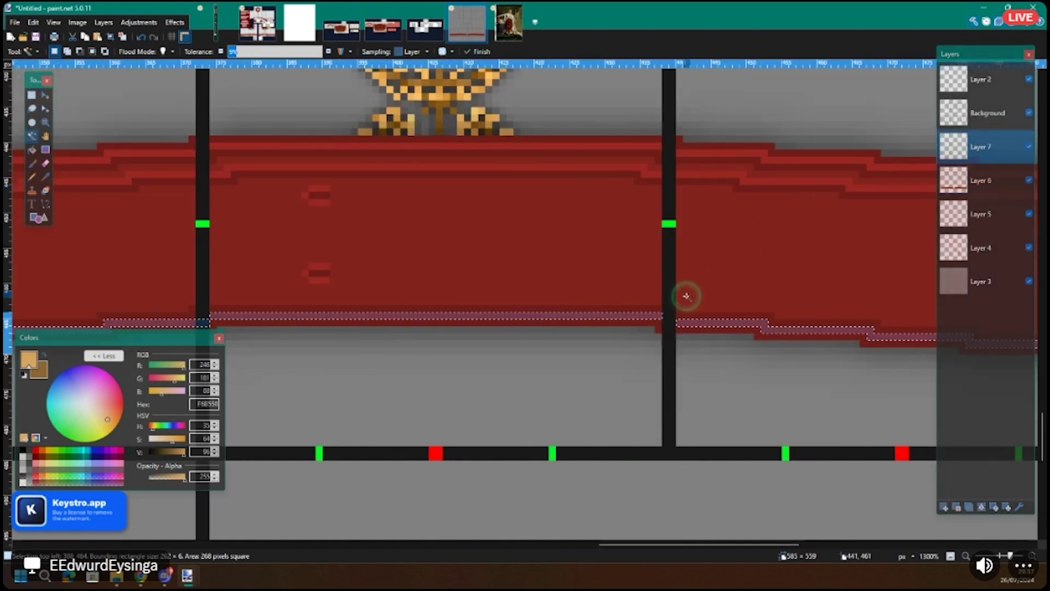
pyautogui.press('BackSpace')
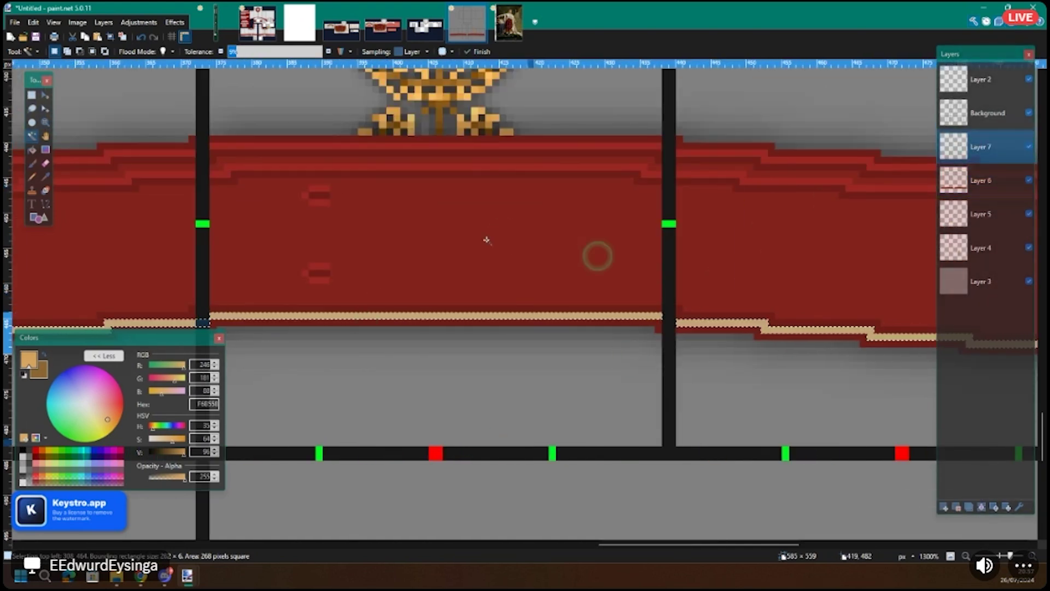
pyautogui.hotkey('ctrl', 'd')
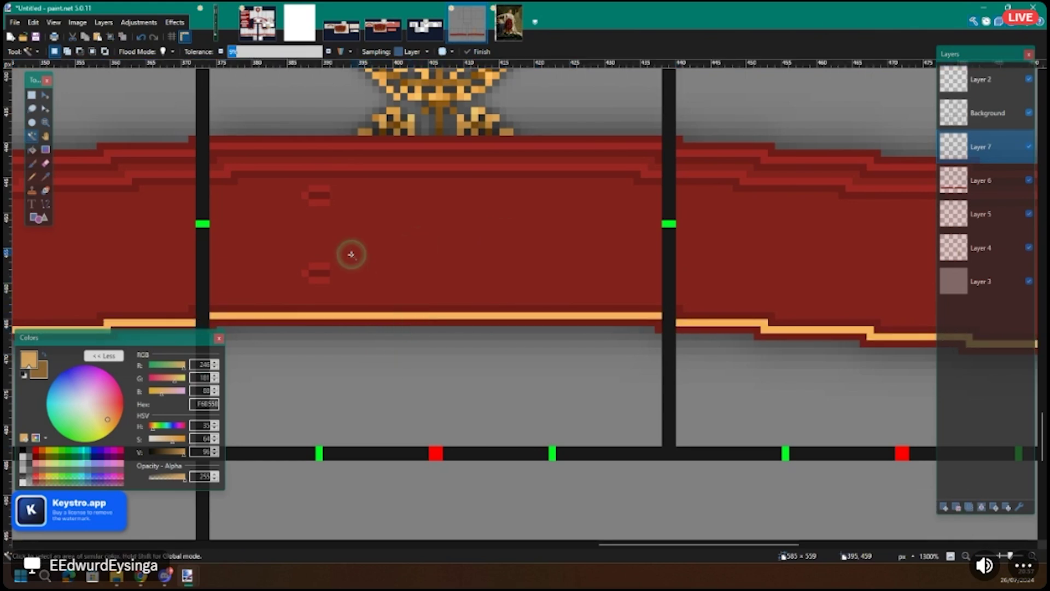
pyautogui.scroll(-6, 376, 309)
pyautogui.scroll(5, 376, 310)
pyautogui.hscroll(-3, 378, 314)
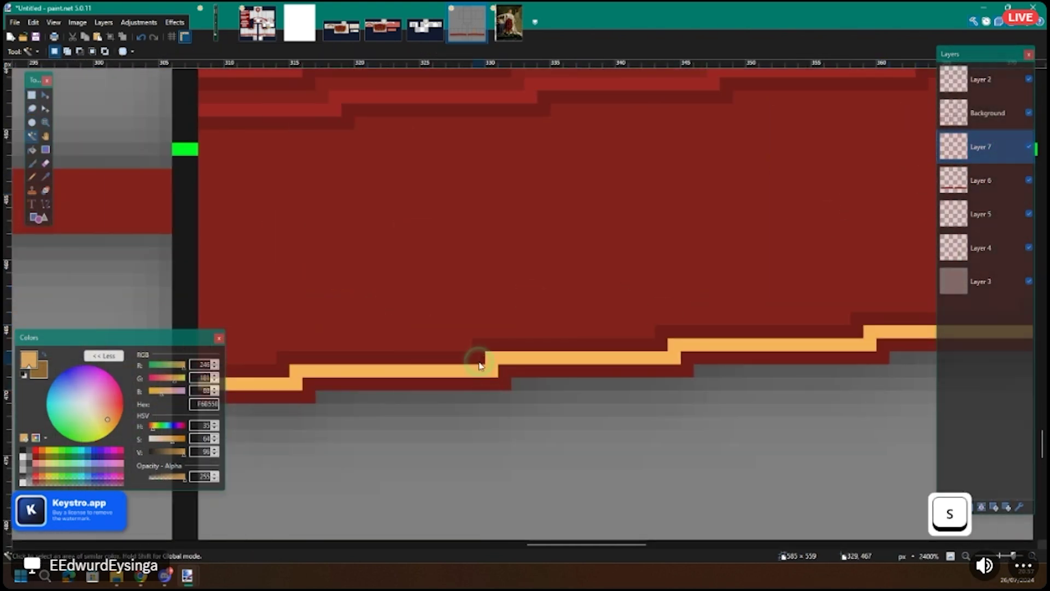
pyautogui.hotkey('alt', 'pagedown')
pyautogui.click(505, 343)
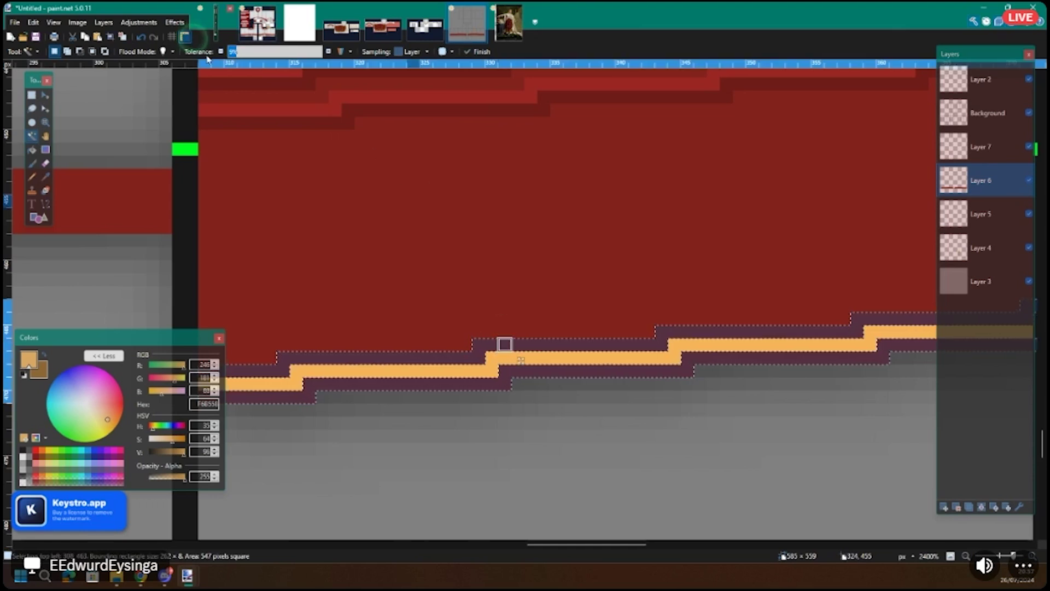
pyautogui.press('Escape')
pyautogui.scroll(-5, 429, 254)
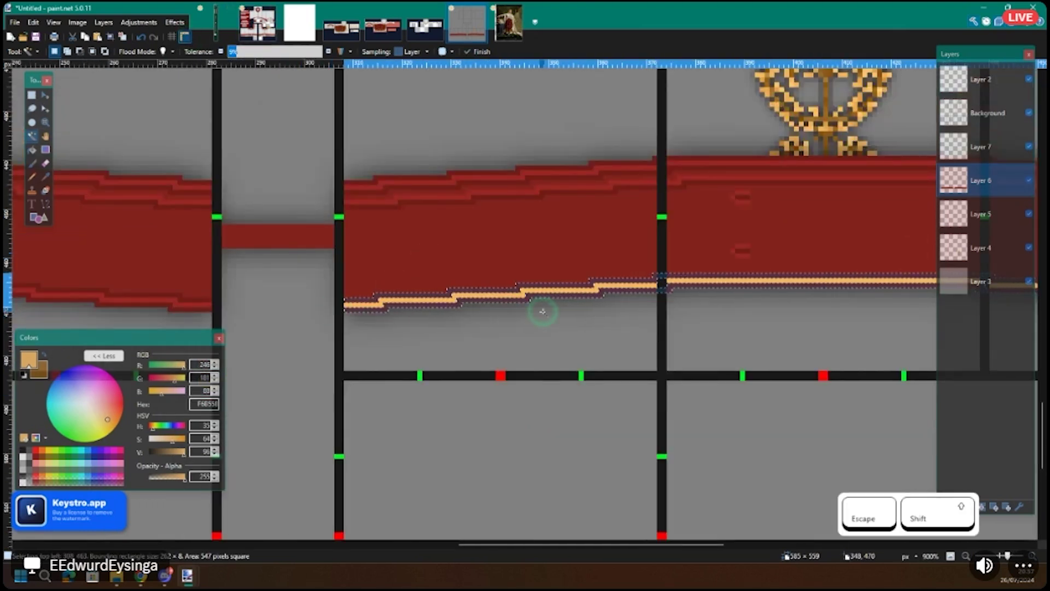
pyautogui.scroll(5, 529, 276)
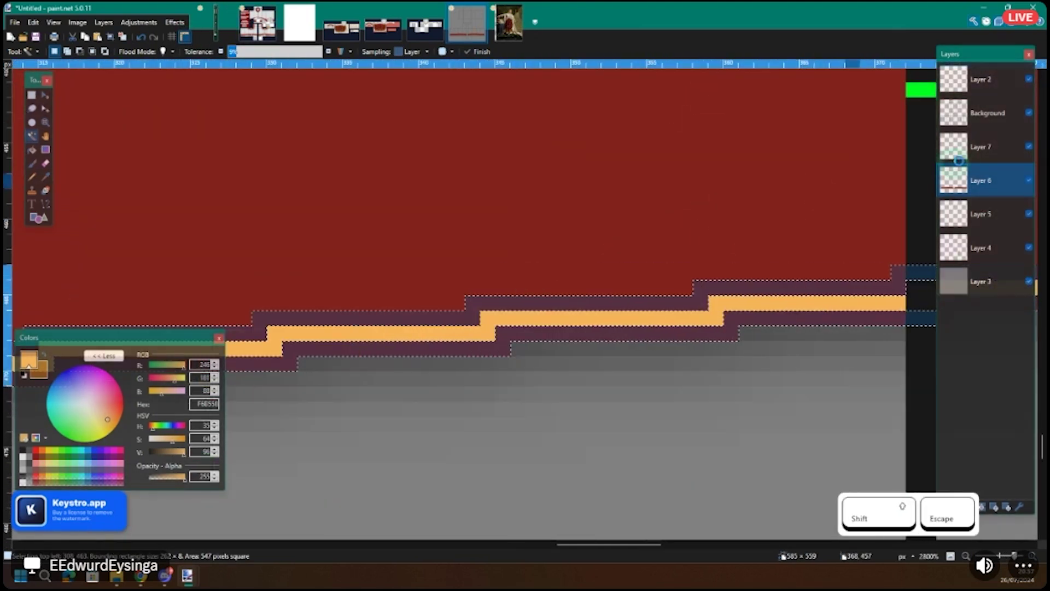
pyautogui.hotkey('ctrl', 'd')
# Step: Recolour the first panel's gold stripe on Layer 7 with the dark gold secondary colour using the Paint Bucket
pyautogui.hotkey('alt', 'pageup')
pyautogui.press('f')
pyautogui.hscroll(-5, 430, 345)
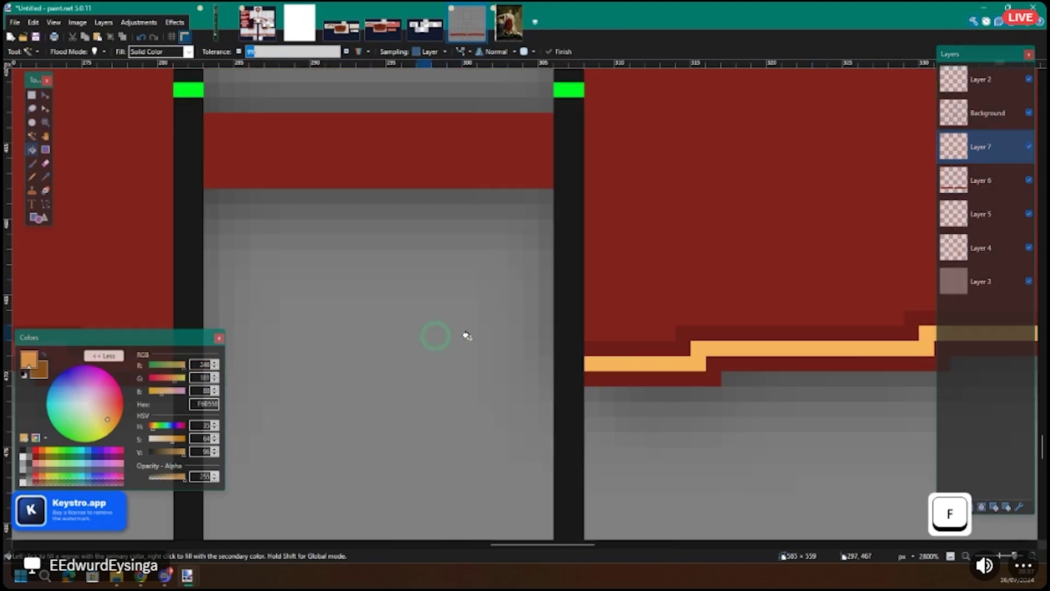
pyautogui.rightClick(638, 361)
pyautogui.moveTo(635, 361); pyautogui.dragTo(375, 361)
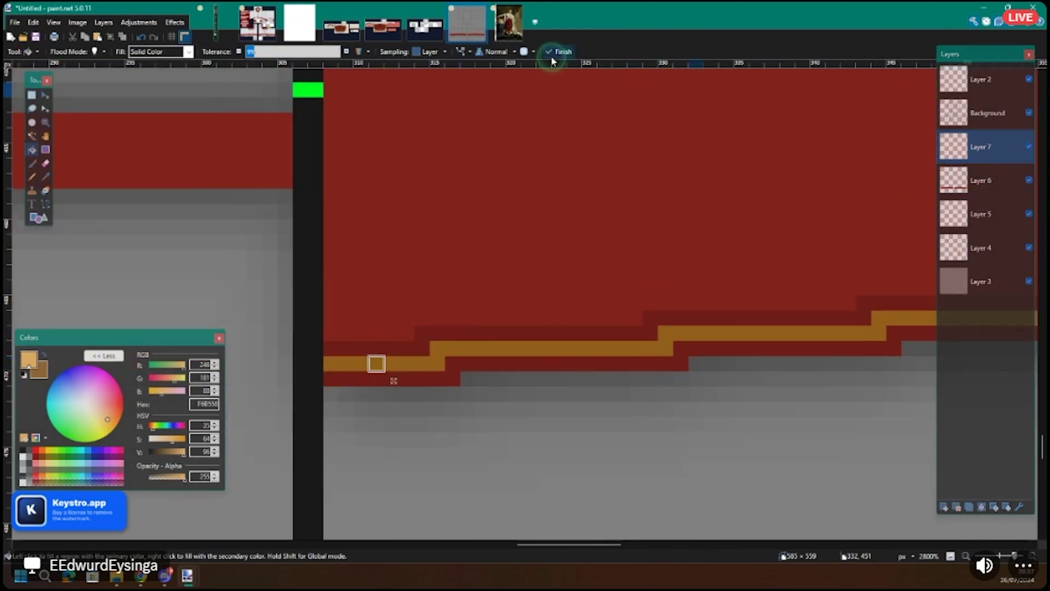
# Step: Draw a one-pixel light gold Pencil line along the upper edge of the first panel's dark gold stripe, following its steps
pyautogui.scroll(4, 372, 356)
pyautogui.scroll(1, 360, 339)
pyautogui.press('p')
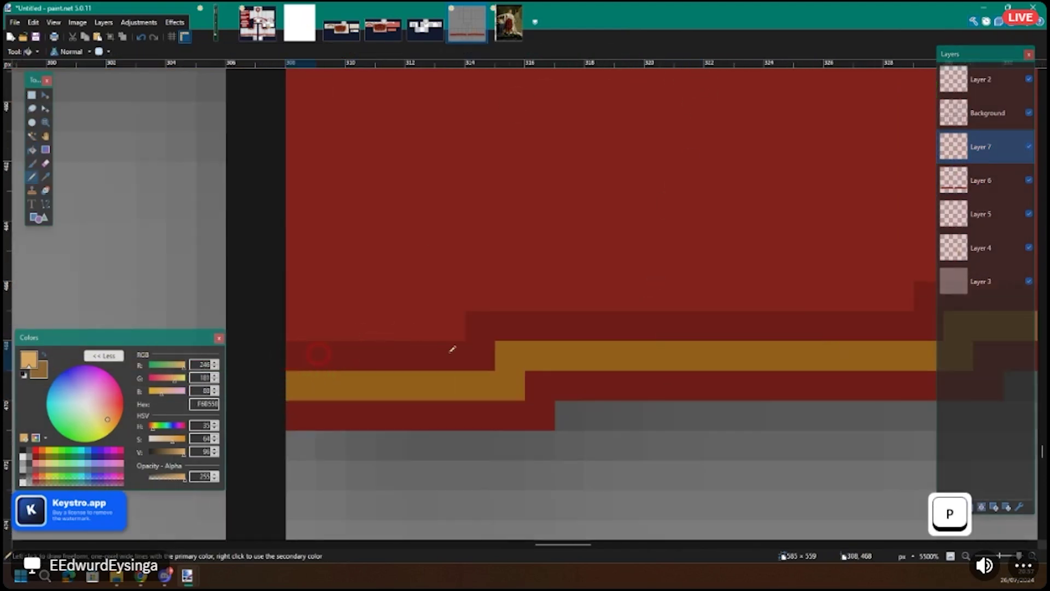
pyautogui.moveTo(487, 326); pyautogui.dragTo(292, 356)
pyautogui.hscroll(5, 487, 323)
pyautogui.moveTo(487, 322); pyautogui.dragTo(487, 323)
pyautogui.moveTo(542, 296); pyautogui.dragTo(542, 296)
pyautogui.hscroll(4, 541, 296)
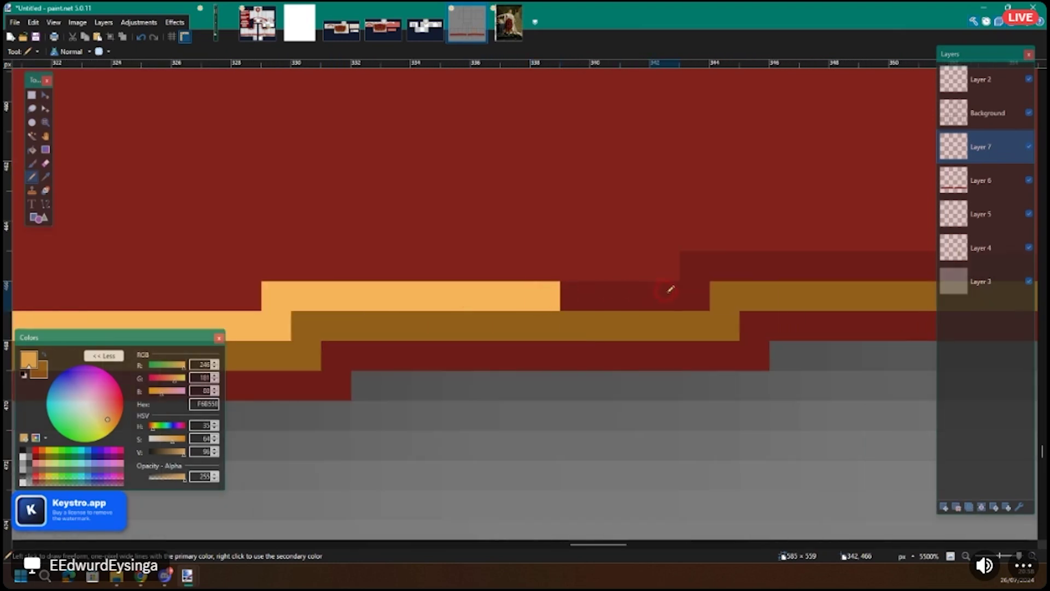
pyautogui.moveTo(671, 289); pyautogui.dragTo(694, 265)
pyautogui.hscroll(8, 480, 274)
pyautogui.moveTo(112, 257)
pyautogui.mouseDown()
pyautogui.moveTo(512, 263)
pyautogui.moveTo(541, 261)
pyautogui.moveTo(552, 237)
pyautogui.moveTo(617, 236)
pyautogui.mouseUp()
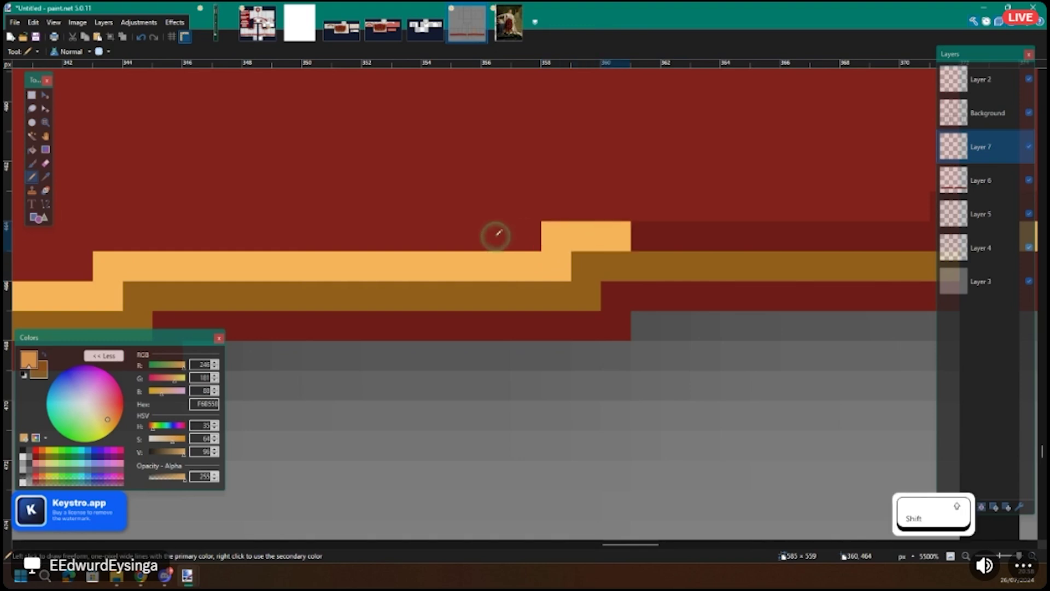
pyautogui.hscroll(5, 497, 235)
pyautogui.hscroll(4, 241, 229)
pyautogui.moveTo(241, 229)
pyautogui.mouseDown()
pyautogui.moveTo(270, 228)
pyautogui.moveTo(301, 203)
pyautogui.moveTo(290, 230)
pyautogui.moveTo(304, 203)
pyautogui.mouseUp()
pyautogui.hscroll(10, 304, 203)
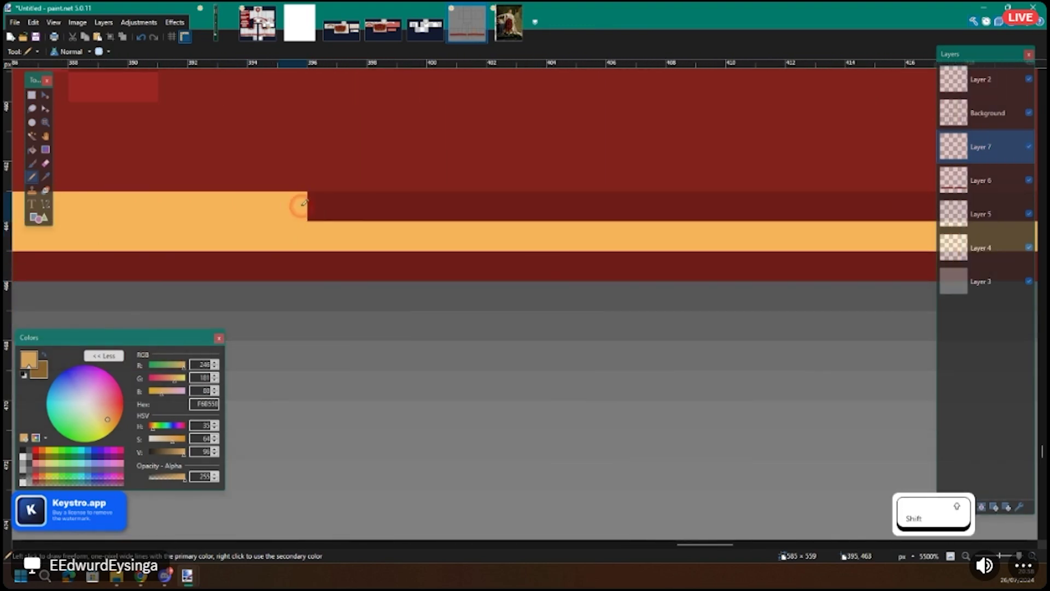
pyautogui.hscroll(-5, 286, 218)
# Step: Fill the light gold lower stripes of the remaining three sleeve panels with the dark gold secondary colour
pyautogui.press('f')
pyautogui.scroll(-5, 293, 227)
pyautogui.hscroll(-2, 286, 227)
pyautogui.hscroll(-5, 558, 234)
pyautogui.hscroll(3, 580, 239)
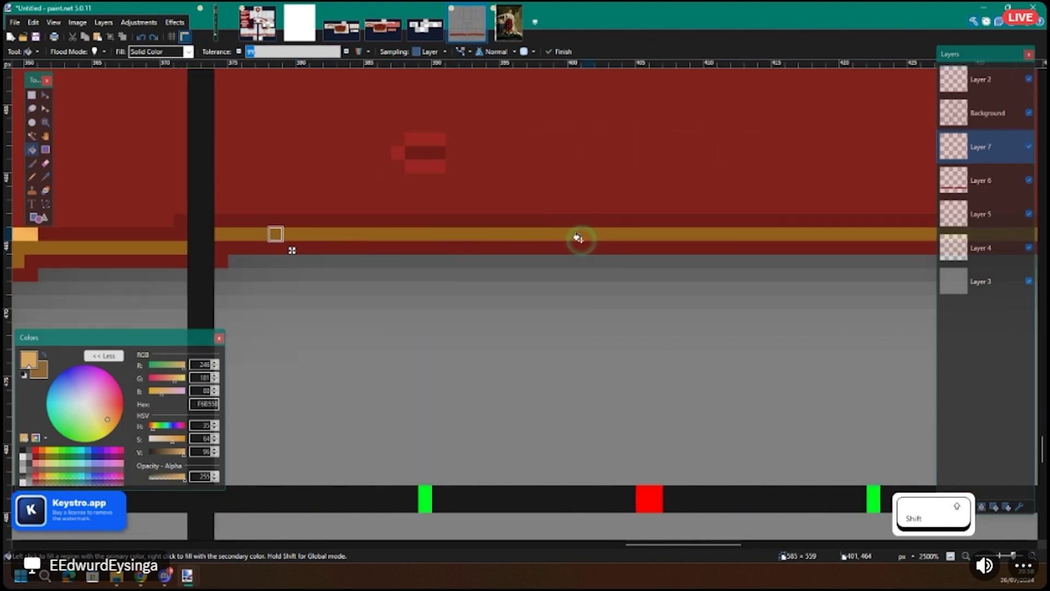
pyautogui.hscroll(12, 578, 238)
pyautogui.hscroll(-12, 593, 245)
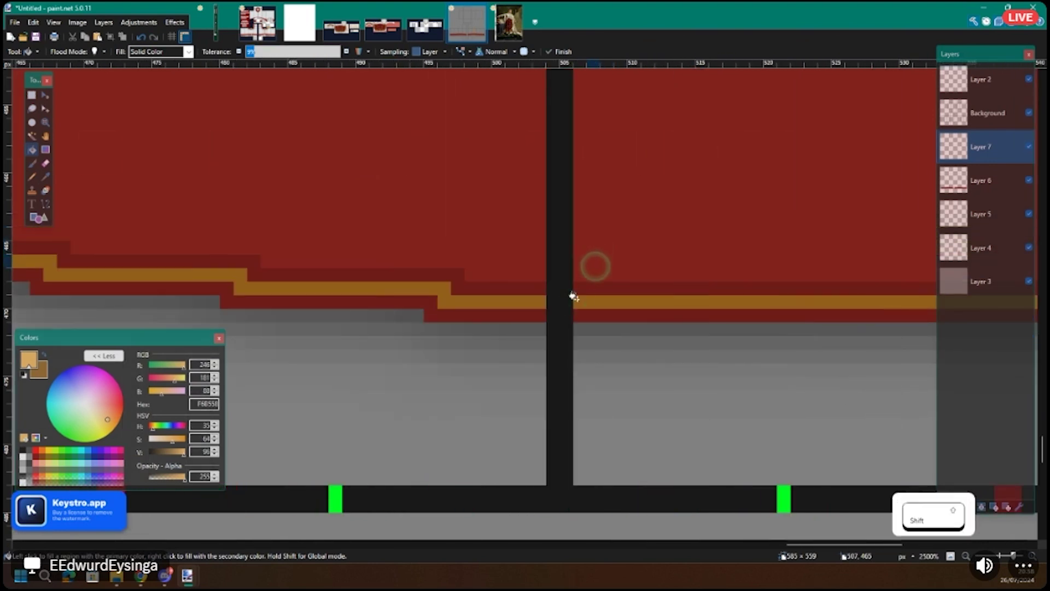
pyautogui.hscroll(-5, 559, 72)
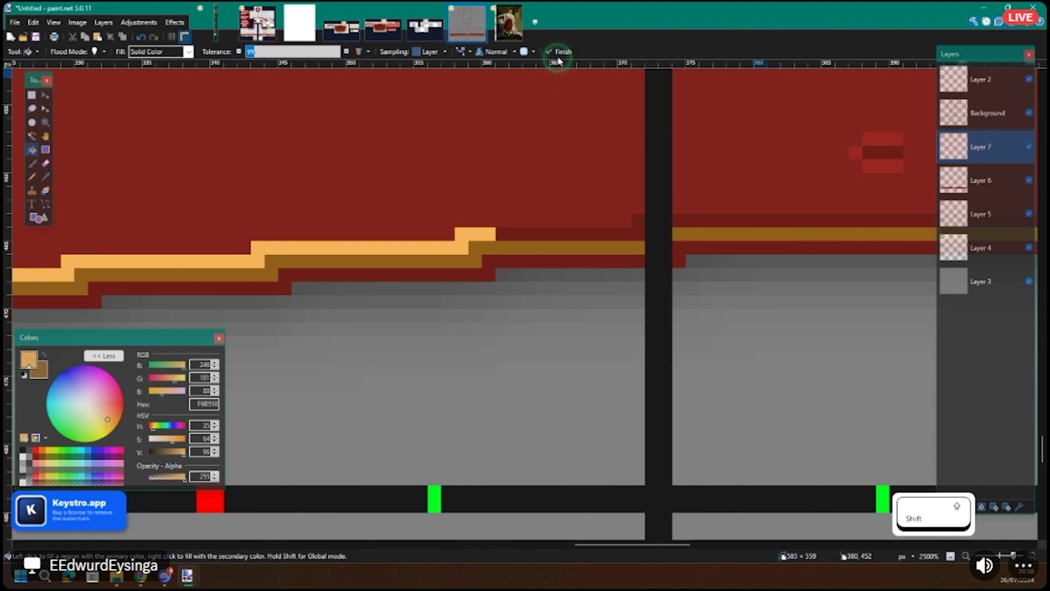
# Step: Continue the light gold Pencil line above the dark stripe from the first panel's end across the second and into the third panel
pyautogui.press('p')
pyautogui.scroll(3, 490, 232)
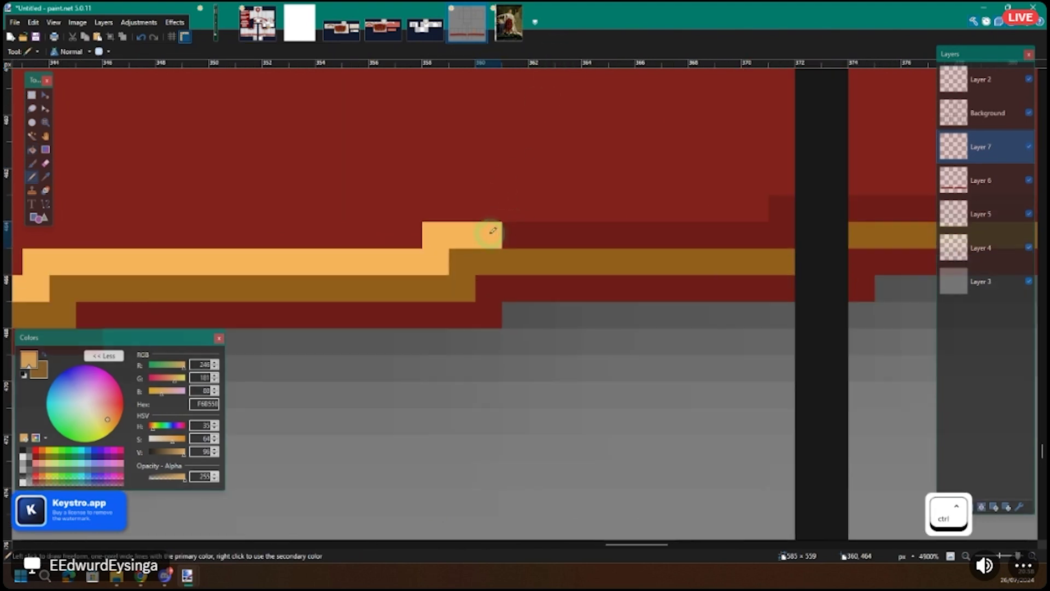
pyautogui.hscroll(4, 491, 232)
pyautogui.moveTo(523, 227)
pyautogui.mouseDown()
pyautogui.moveTo(522, 205)
pyautogui.moveTo(528, 229)
pyautogui.moveTo(615, 235)
pyautogui.moveTo(663, 274)
pyautogui.mouseUp()
pyautogui.hscroll(10, 521, 206)
pyautogui.hscroll(8, 522, 207)
pyautogui.hscroll(5, 528, 229)
pyautogui.hscroll(5, 626, 253)
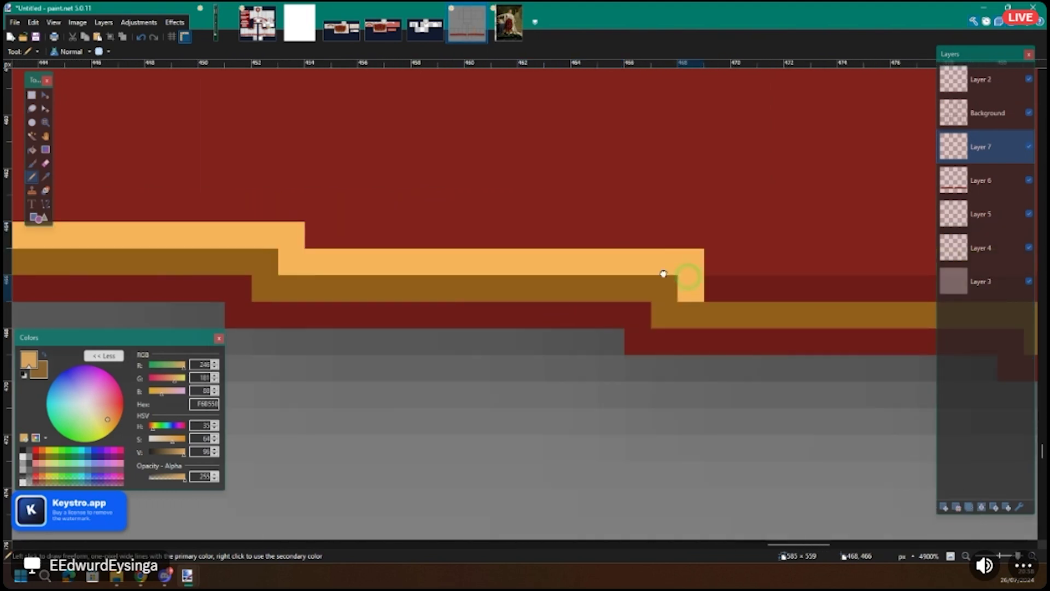
# Step: Complete the light gold line down the third panel's remaining steps and across the last panel to the sleeve's end
pyautogui.hscroll(10, 235, 215)
pyautogui.scroll(-2, 235, 216)
pyautogui.moveTo(235, 216)
pyautogui.mouseDown()
pyautogui.moveTo(240, 171)
pyautogui.moveTo(379, 164)
pyautogui.moveTo(407, 175)
pyautogui.moveTo(408, 188)
pyautogui.moveTo(476, 189)
pyautogui.moveTo(490, 219)
pyautogui.moveTo(641, 214)
pyautogui.mouseUp()
pyautogui.hscroll(3, 235, 169)
pyautogui.hscroll(5, 411, 186)
pyautogui.hscroll(1, 493, 217)
pyautogui.hscroll(10, 487, 218)
pyautogui.hscroll(8, 562, 213)
pyautogui.scroll(-6, 591, 277)
pyautogui.scroll(-5, 509, 335)
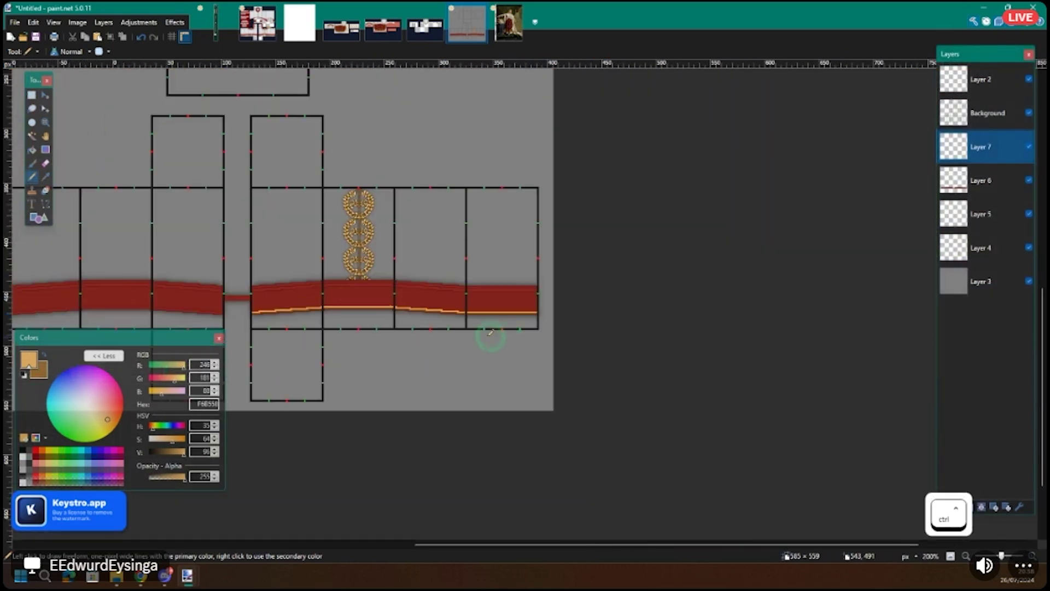
pyautogui.scroll(4, 594, 312)
pyautogui.hscroll(3, 602, 312)
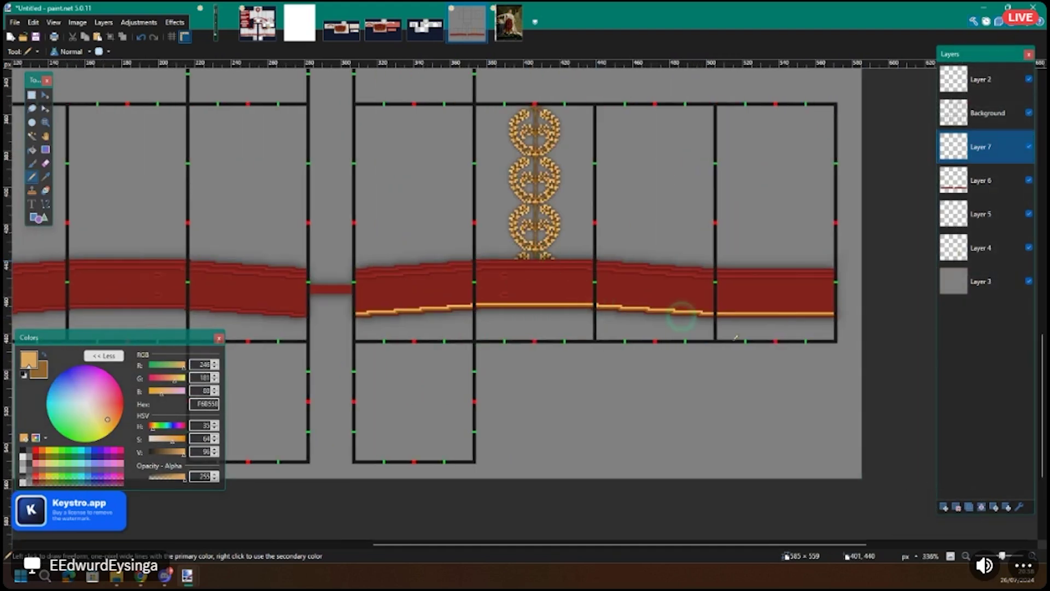
# Step: Add a new layer above Layer 7 for the second trim stripe and check Napoleon's coronation portrait for reference
pyautogui.click(942, 507)
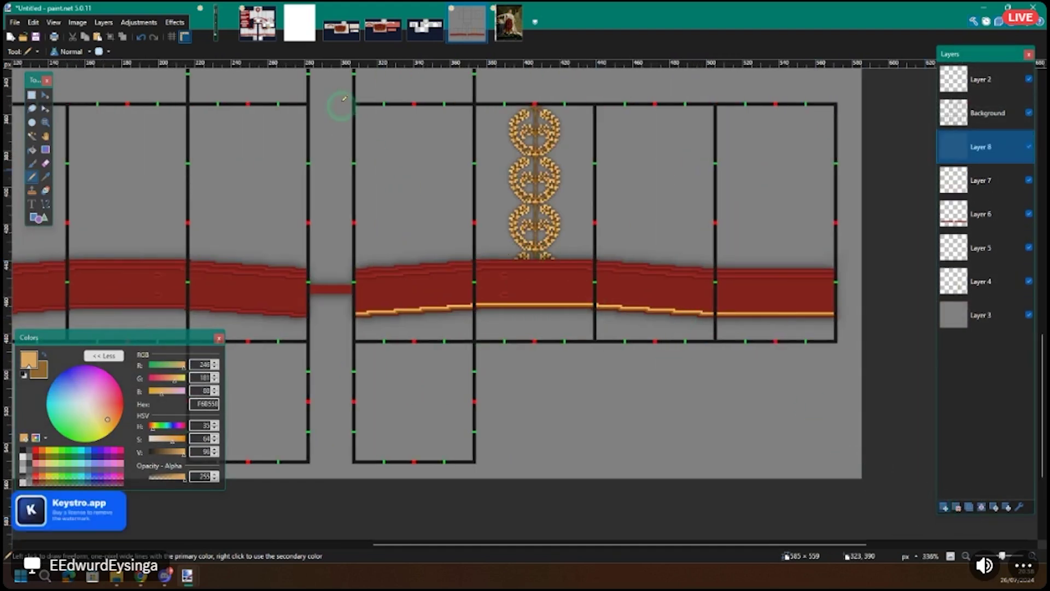
pyautogui.click(508, 31)
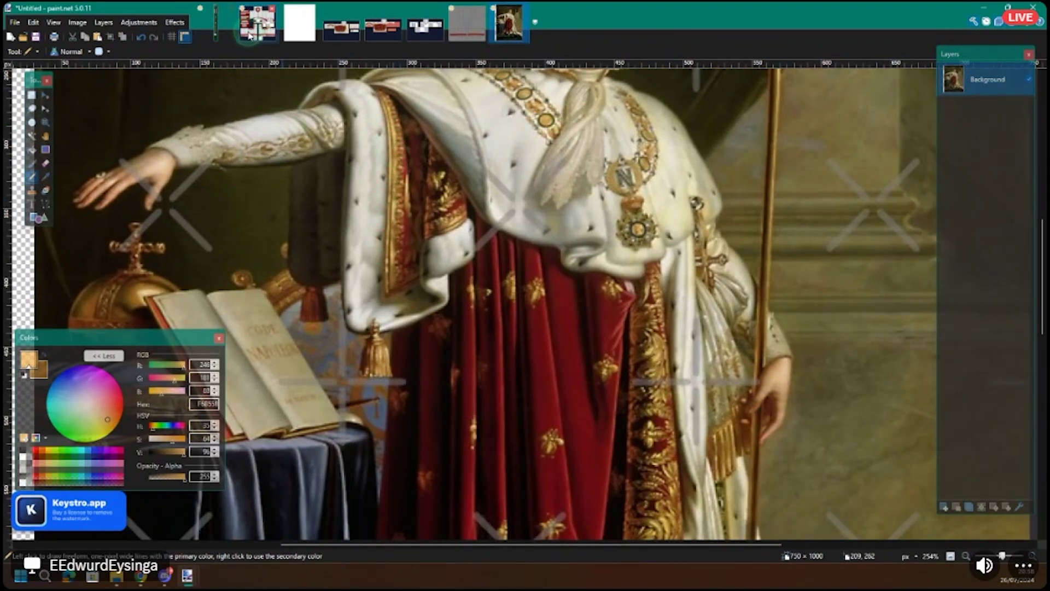
pyautogui.click(467, 25)
# Step: Begin a dark gold Pencil line one pixel above the first panel's light gold line and erase its overshooting end pixel
pyautogui.scroll(5, 439, 286)
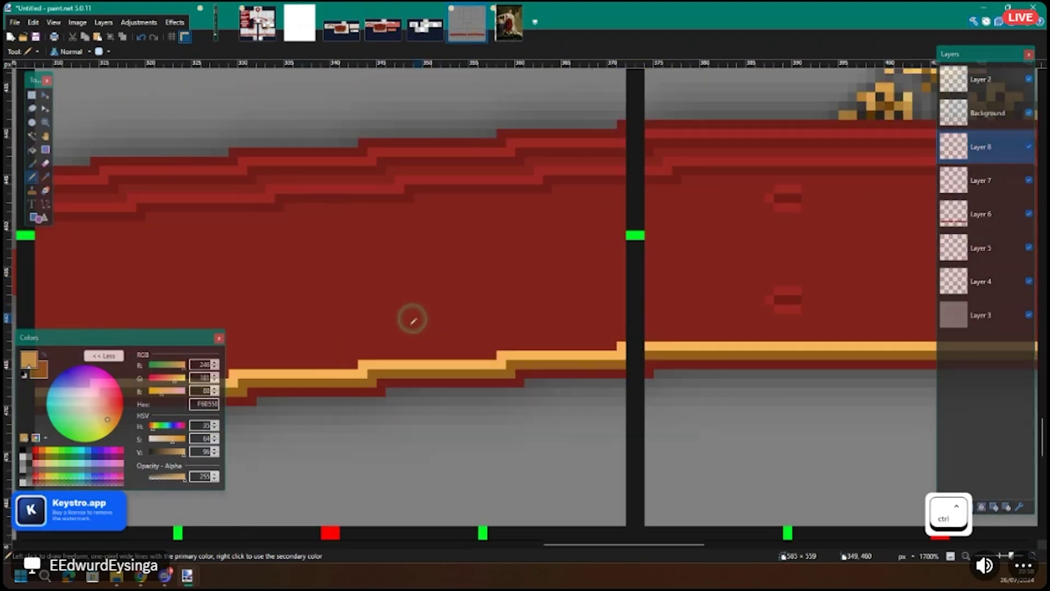
pyautogui.hscroll(-2, 394, 370)
pyautogui.scroll(4, 394, 371)
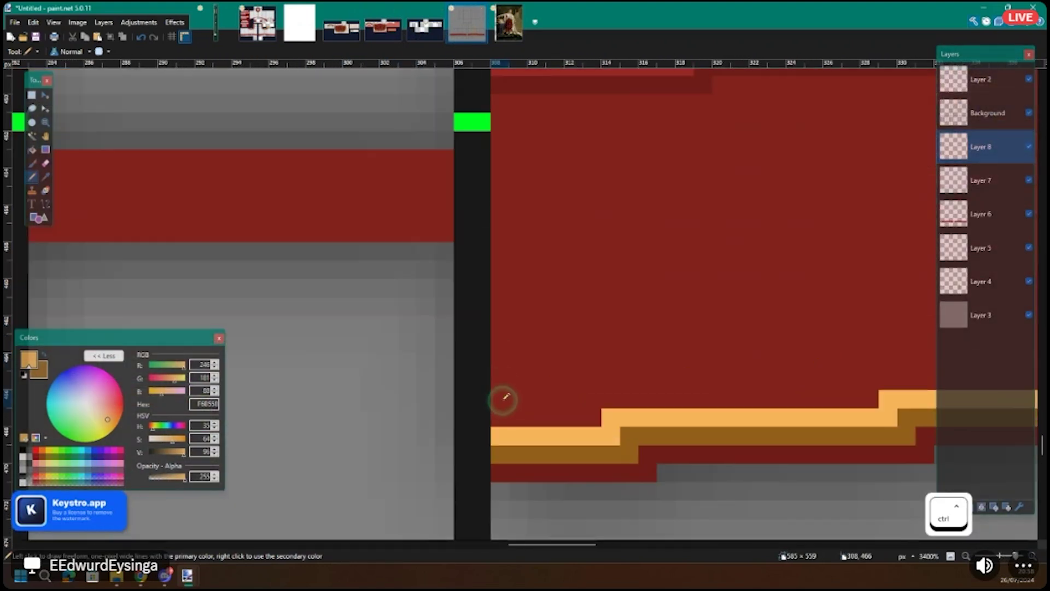
pyautogui.scroll(2, 495, 387)
pyautogui.moveTo(495, 399)
pyautogui.mouseDown()
pyautogui.moveTo(624, 399)
pyautogui.moveTo(622, 371)
pyautogui.moveTo(633, 371)
pyautogui.mouseUp()
pyautogui.hscroll(6, 622, 370)
pyautogui.press('e')
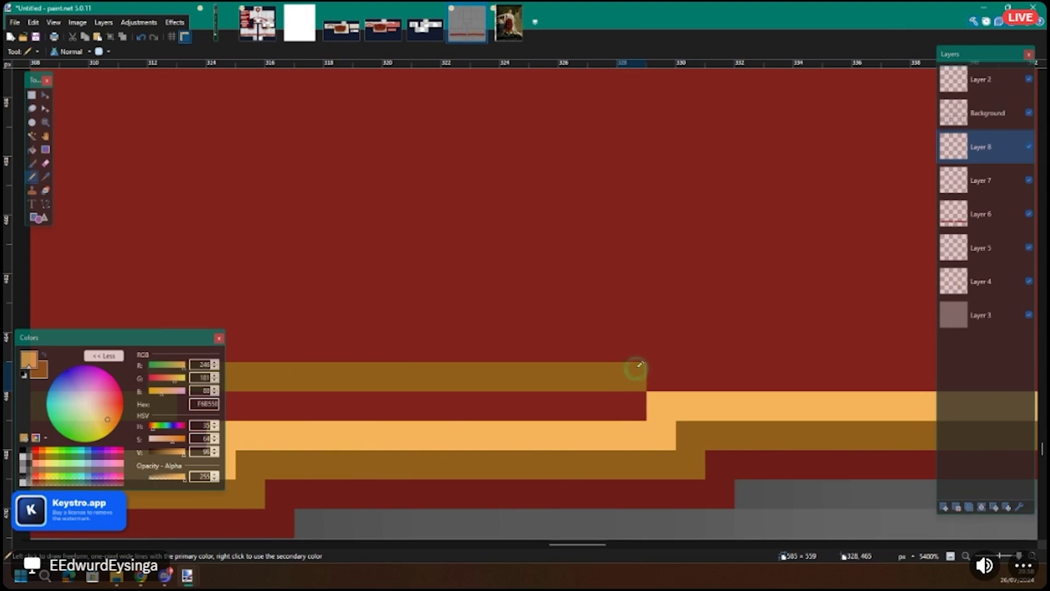
pyautogui.click(629, 376)
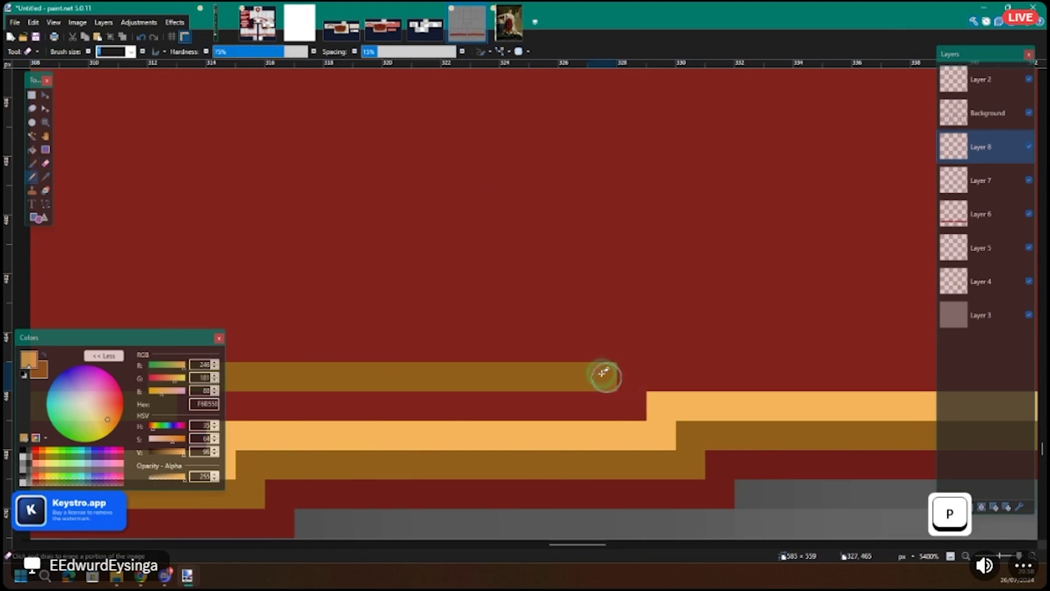
# Step: Continue the upper dark gold line up the first panel's remaining steps, erasing excess pixels at the step edge
pyautogui.press('p')
pyautogui.hscroll(5, 603, 348)
pyautogui.keyDown('shift'); pyautogui.click(602, 348); pyautogui.keyUp('shift')
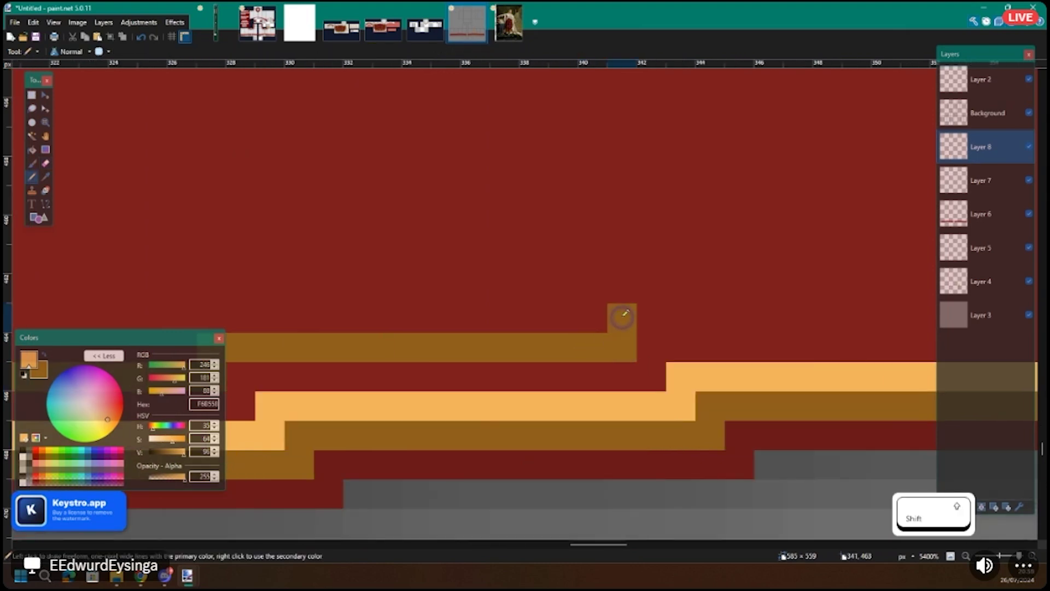
pyautogui.hscroll(6, 623, 313)
pyautogui.keyDown('shift'); pyautogui.click(626, 314); pyautogui.keyUp('shift')
pyautogui.press('e')
pyautogui.moveTo(630, 315); pyautogui.dragTo(563, 321)
pyautogui.press('p')
pyautogui.hscroll(5, 544, 286)
pyautogui.keyDown('shift'); pyautogui.click(545, 276); pyautogui.keyUp('shift')
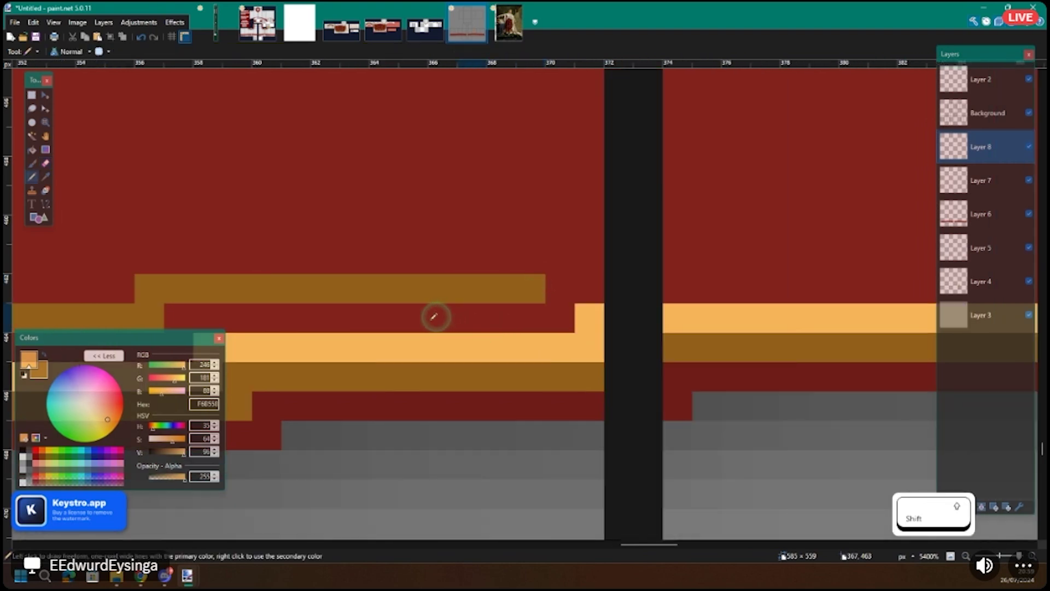
# Step: Extend the upper dark gold line straight across the second sleeve panel to the border of the third
pyautogui.hscroll(10, 537, 274)
pyautogui.keyDown('shift'); pyautogui.click(536, 254); pyautogui.keyUp('shift')
pyautogui.hscroll(3, 536, 253)
pyautogui.keyDown('shift'); pyautogui.click(535, 253); pyautogui.keyUp('shift')
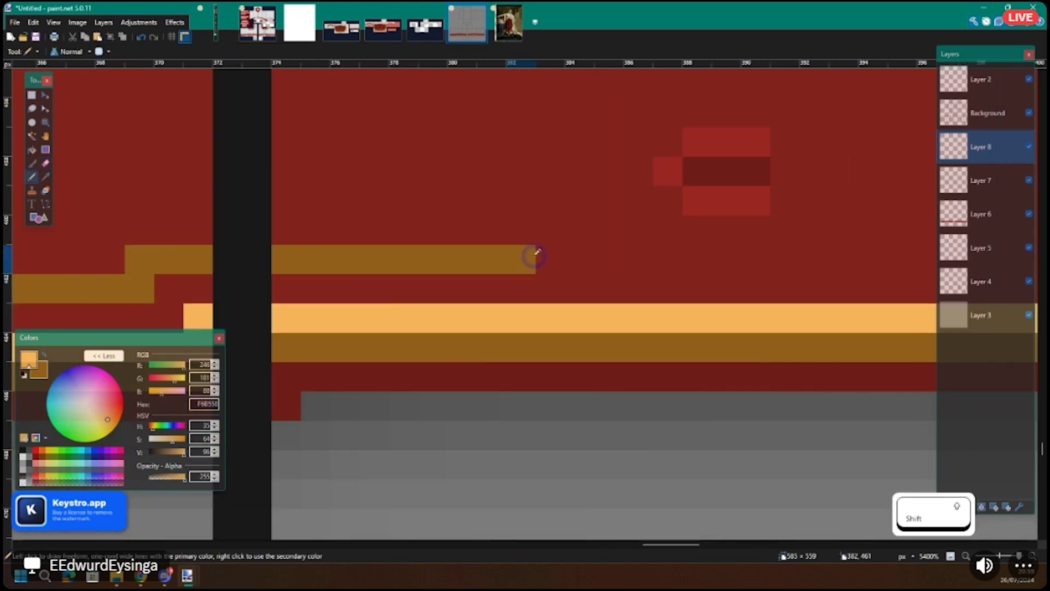
pyautogui.hscroll(6, 536, 253)
pyautogui.keyDown('shift'); pyautogui.click(536, 253); pyautogui.keyUp('shift')
pyautogui.hscroll(4, 536, 253)
pyautogui.keyDown('shift'); pyautogui.click(535, 252); pyautogui.keyUp('shift')
pyautogui.hscroll(2, 547, 252)
pyautogui.keyDown('shift'); pyautogui.click(556, 251); pyautogui.keyUp('shift')
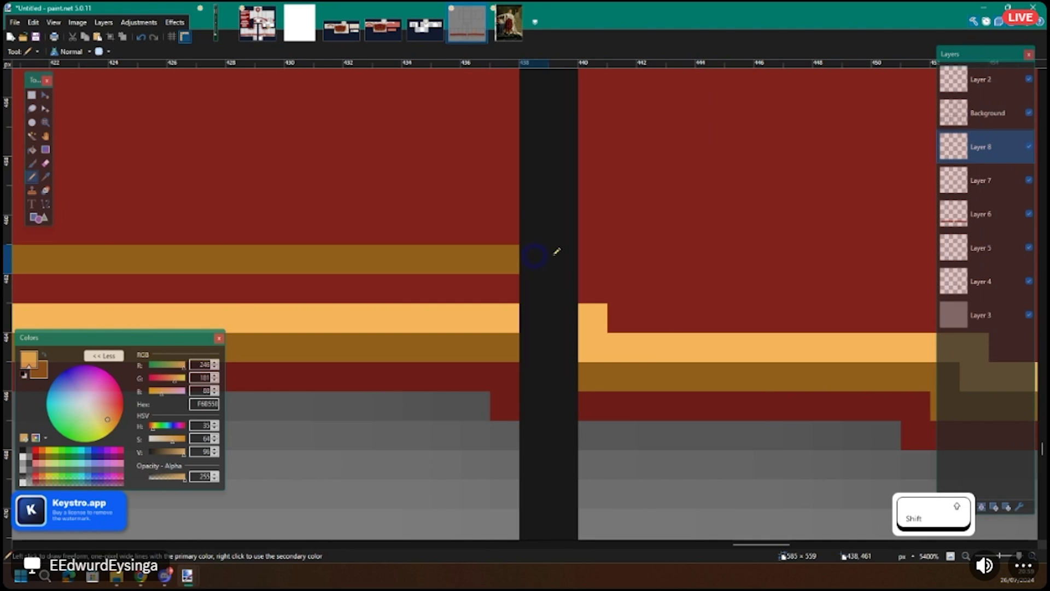
# Step: Carry the upper dark gold line into the third panel, stepping down parallel to the light gold line beneath it
pyautogui.keyDown('shift'); pyautogui.click(640, 252); pyautogui.keyUp('shift')
pyautogui.hscroll(2, 650, 282)
pyautogui.keyDown('shift'); pyautogui.click(735, 284); pyautogui.keyUp('shift')
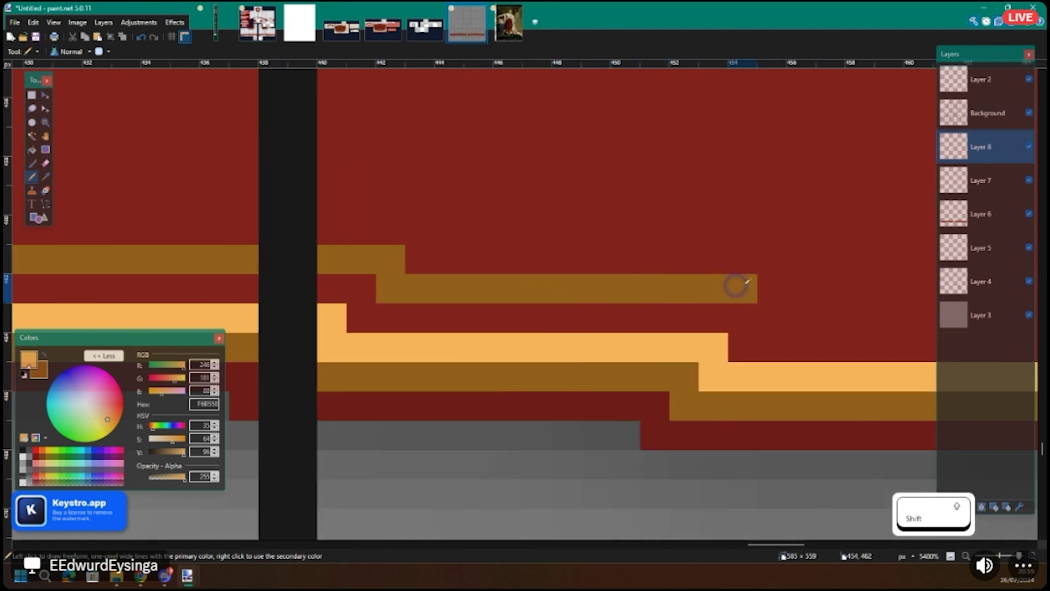
pyautogui.keyDown('shift'); pyautogui.click(767, 312); pyautogui.keyUp('shift')
pyautogui.hscroll(3, 591, 307)
pyautogui.scroll(1, 401, 316)
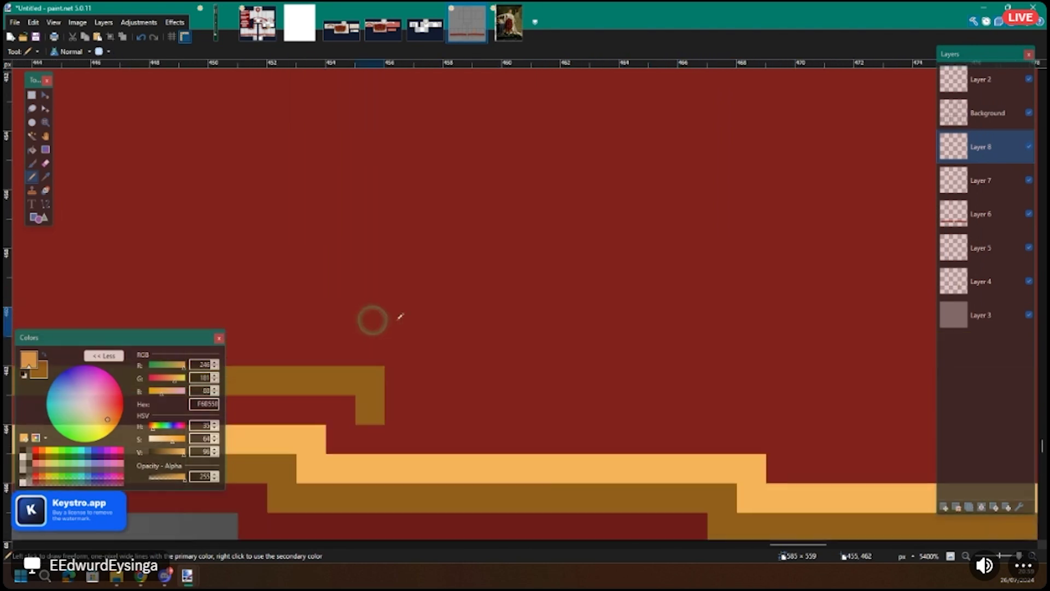
pyautogui.hscroll(2, 380, 409)
pyautogui.keyDown('shift'); pyautogui.click(482, 415); pyautogui.keyUp('shift')
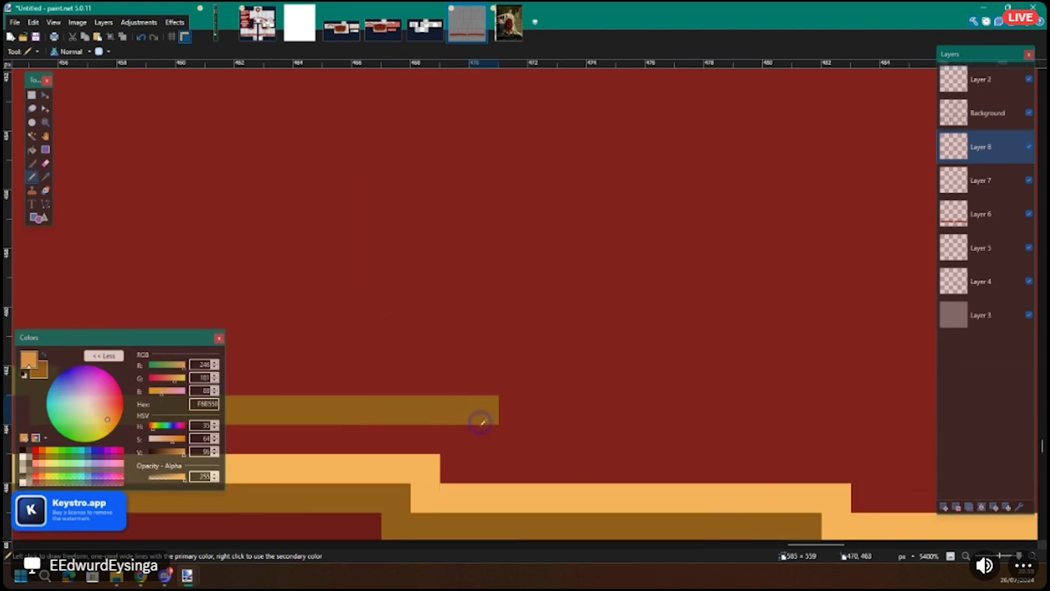
# Step: Complete the upper dark gold line down the third panel's remaining steps, keeping the one-pixel red gap
pyautogui.keyDown('shift'); pyautogui.click(483, 436); pyautogui.keyUp('shift')
pyautogui.hscroll(3, 482, 437)
pyautogui.keyDown('shift'); pyautogui.click(481, 437); pyautogui.keyUp('shift')
pyautogui.keyDown('shift'); pyautogui.click(502, 450); pyautogui.keyUp('shift')
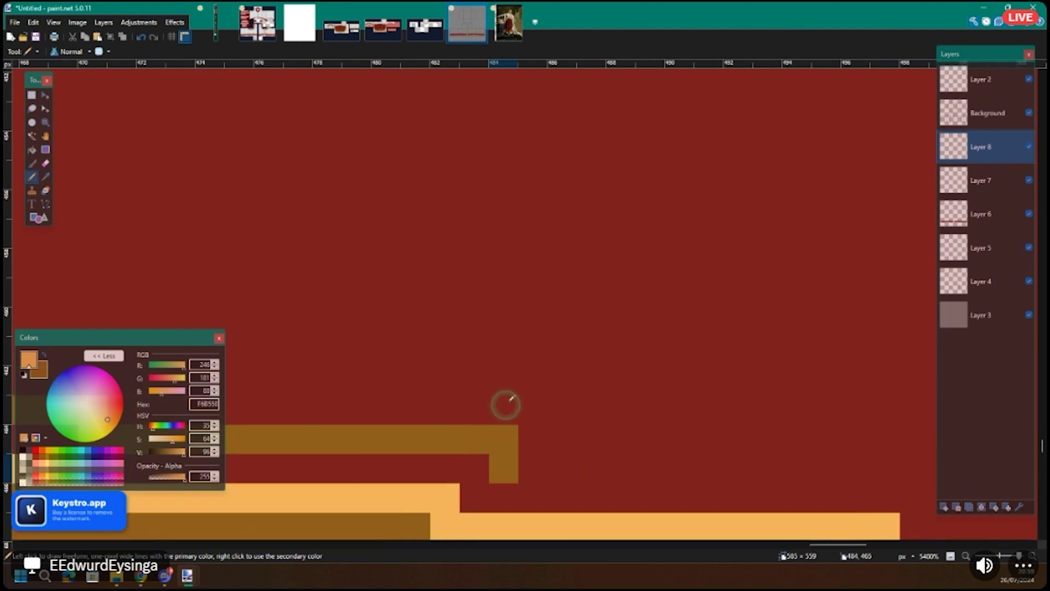
pyautogui.moveTo(506, 405); pyautogui.dragTo(343, 252)
pyautogui.scroll(-1, 351, 329)
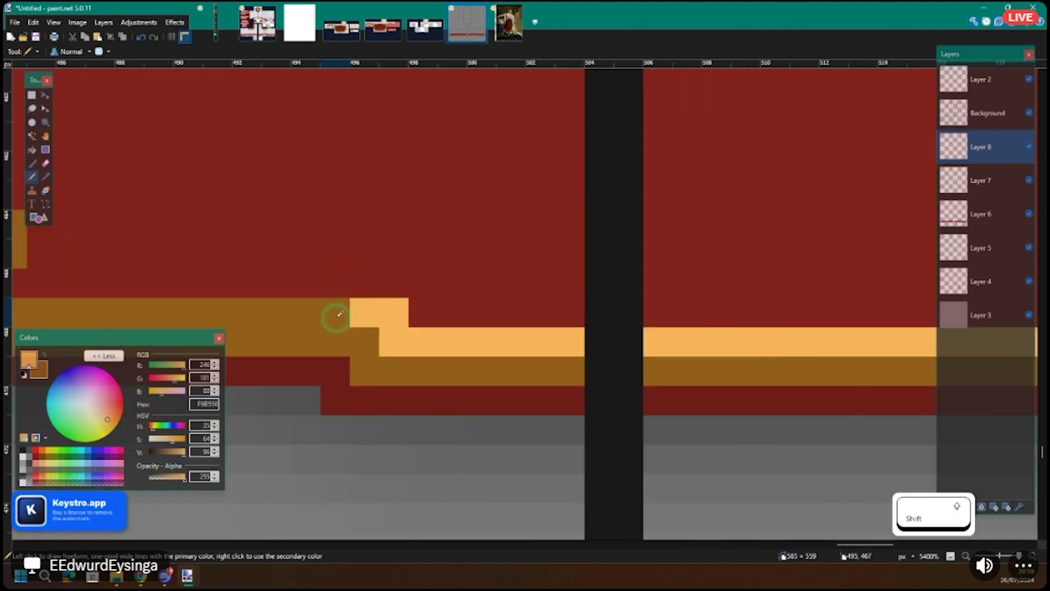
pyautogui.keyDown('shift'); pyautogui.click(337, 316); pyautogui.keyUp('shift')
pyautogui.moveTo(506, 303); pyautogui.dragTo(674, 308)
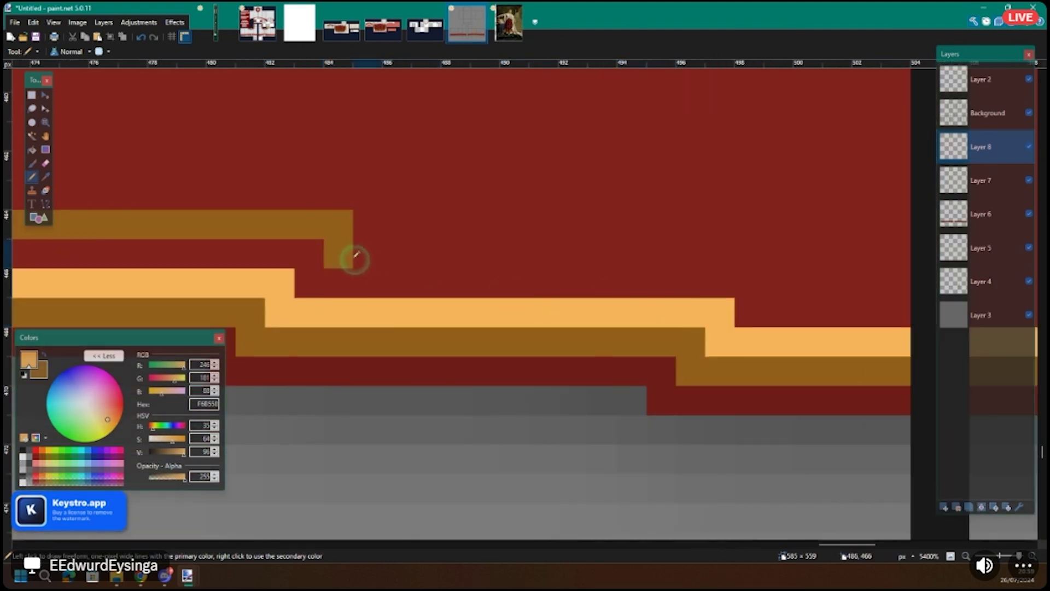
pyautogui.hscroll(2, 354, 258)
pyautogui.keyDown('shift'); pyautogui.click(516, 254); pyautogui.keyUp('shift')
pyautogui.hscroll(1, 517, 271)
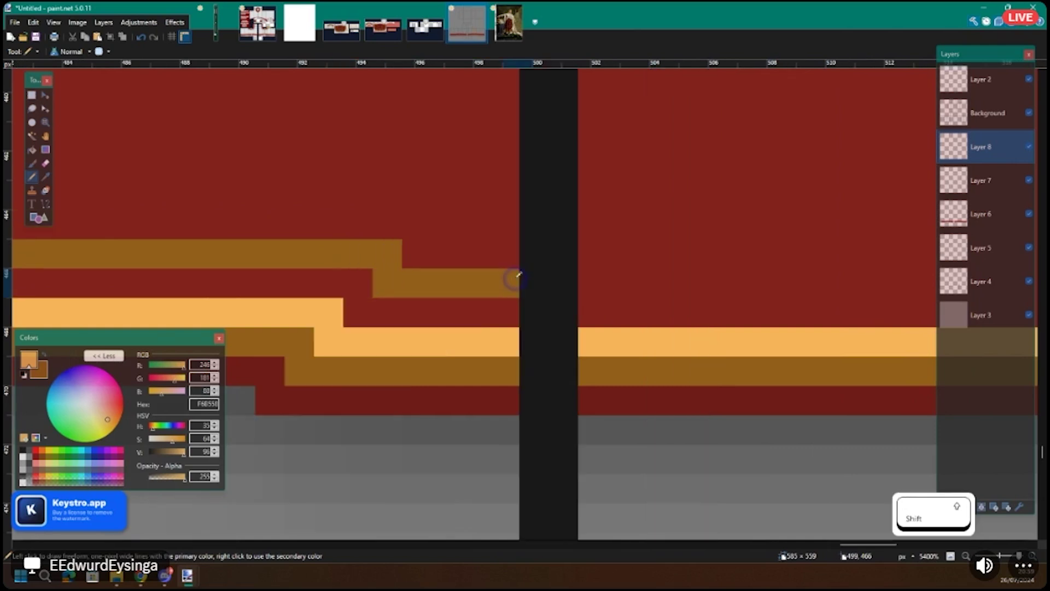
# Step: Draw the upper dark gold line straight across the last panel to the sleeve's end
pyautogui.hscroll(2, 519, 277)
pyautogui.keyDown('shift'); pyautogui.click(517, 278); pyautogui.keyUp('shift')
pyautogui.hscroll(2, 517, 277)
pyautogui.keyDown('shift'); pyautogui.click(517, 278); pyautogui.keyUp('shift')
pyautogui.hscroll(2, 517, 277)
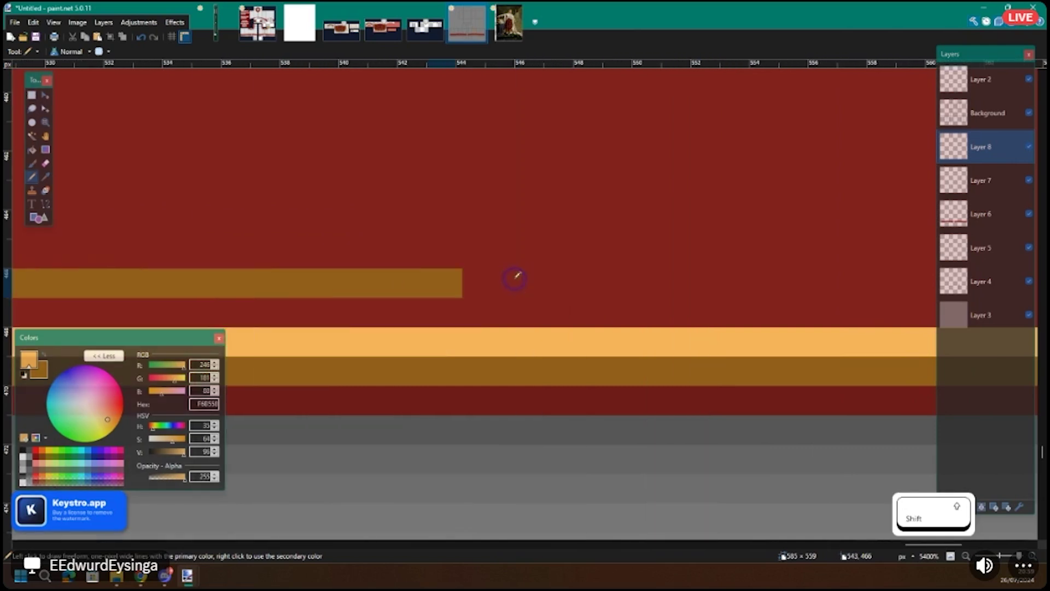
pyautogui.keyDown('shift'); pyautogui.click(517, 277); pyautogui.keyUp('shift')
pyautogui.keyDown('shift'); pyautogui.click(685, 282); pyautogui.keyUp('shift')
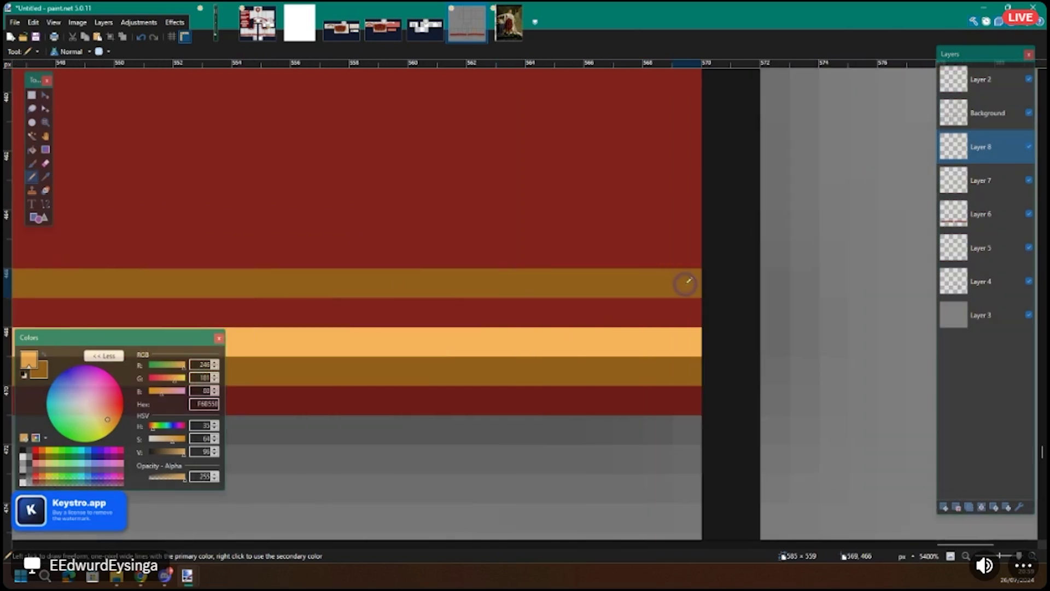
# Step: Draw a light gold Pencil line directly above the last panel's upper dark gold line, running back into the third panel
pyautogui.keyDown('shift'); pyautogui.click(691, 247); pyautogui.keyUp('shift')
pyautogui.hscroll(-5, 691, 247)
pyautogui.keyDown('shift'); pyautogui.click(688, 249); pyautogui.keyUp('shift')
pyautogui.keyDown('shift'); pyautogui.click(484, 253); pyautogui.keyUp('shift')
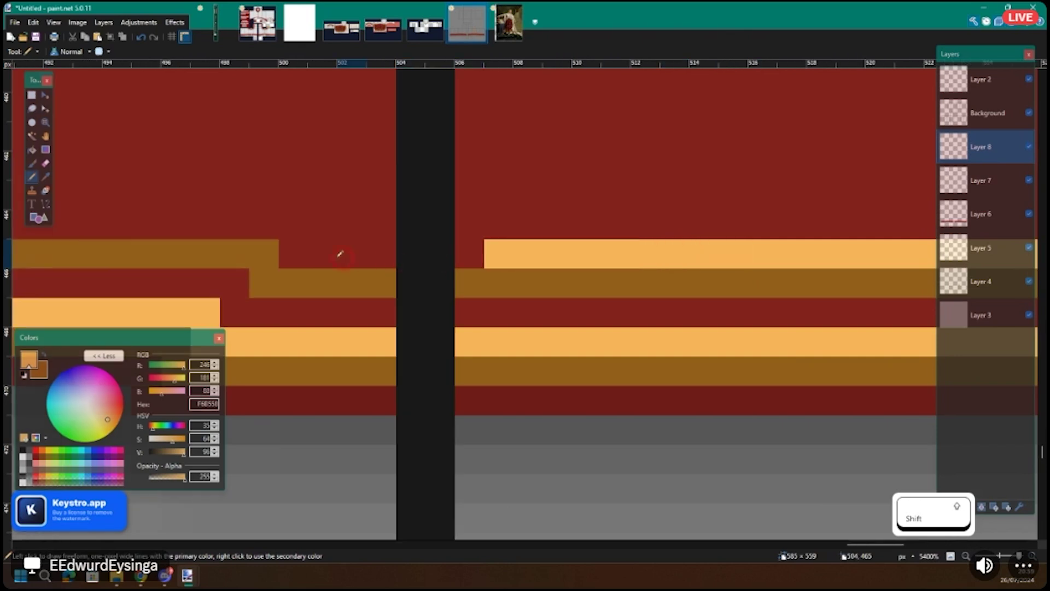
pyautogui.keyDown('shift'); pyautogui.click(298, 251); pyautogui.keyUp('shift')
# Step: Continue the upper light gold line up the third panel's steps towards the second panel, undoing the segment that overshoots
pyautogui.keyDown('shift'); pyautogui.click(296, 225); pyautogui.keyUp('shift')
pyautogui.hscroll(-2, 296, 225)
pyautogui.keyDown('shift'); pyautogui.click(298, 224); pyautogui.keyUp('shift')
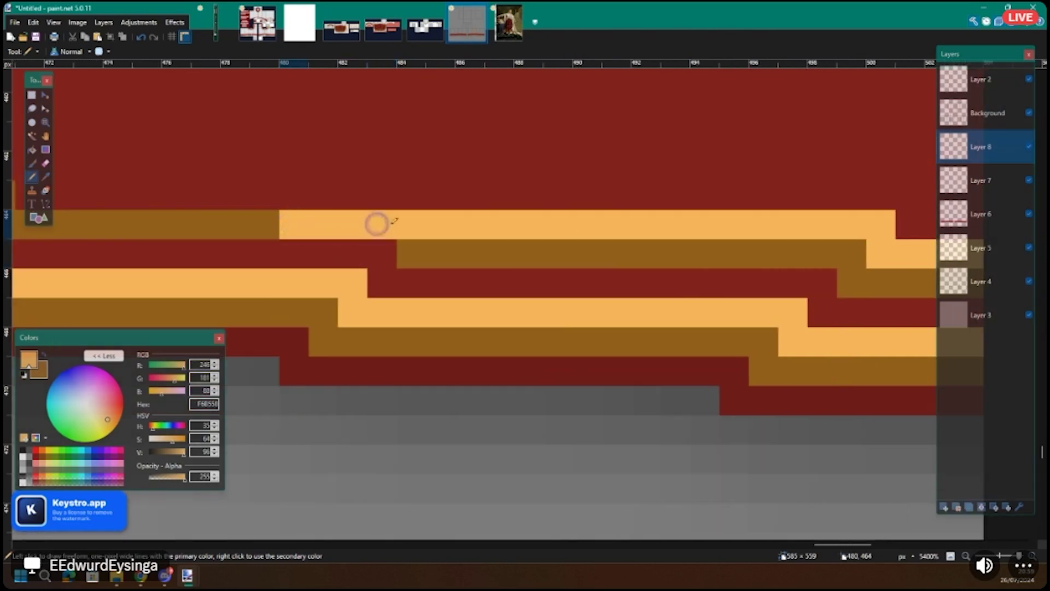
pyautogui.hotkey('ctrl', 'z')
pyautogui.hscroll(-2, 454, 201)
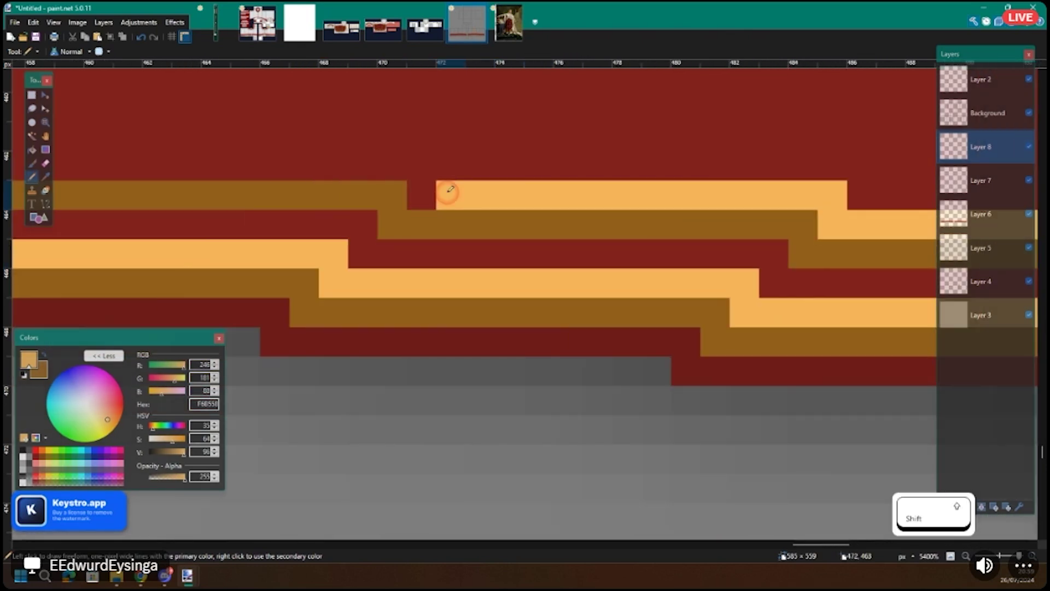
pyautogui.keyDown('shift'); pyautogui.click(448, 191); pyautogui.keyUp('shift')
pyautogui.keyDown('shift'); pyautogui.rightClick(571, 193); pyautogui.keyUp('shift')
pyautogui.click(615, 166)
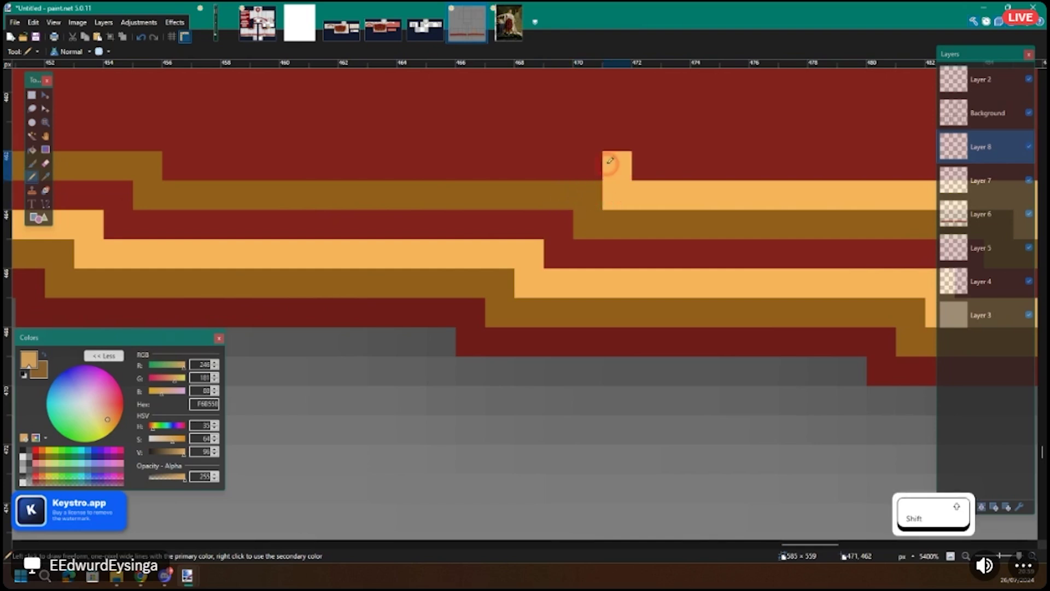
pyautogui.hscroll(-2, 591, 165)
pyautogui.keyDown('shift'); pyautogui.click(502, 140); pyautogui.keyUp('shift')
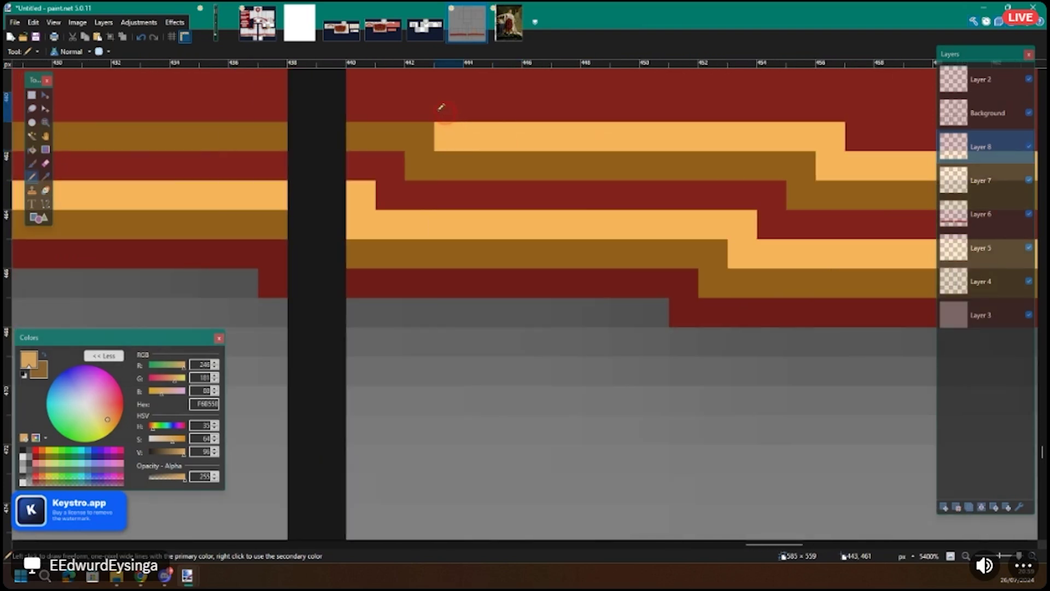
# Step: Extend the upper light gold line across the second panel and onto the first panel's highest step
pyautogui.scroll(-2, 447, 108)
pyautogui.scroll(2, 462, 164)
pyautogui.hscroll(-4, 447, 262)
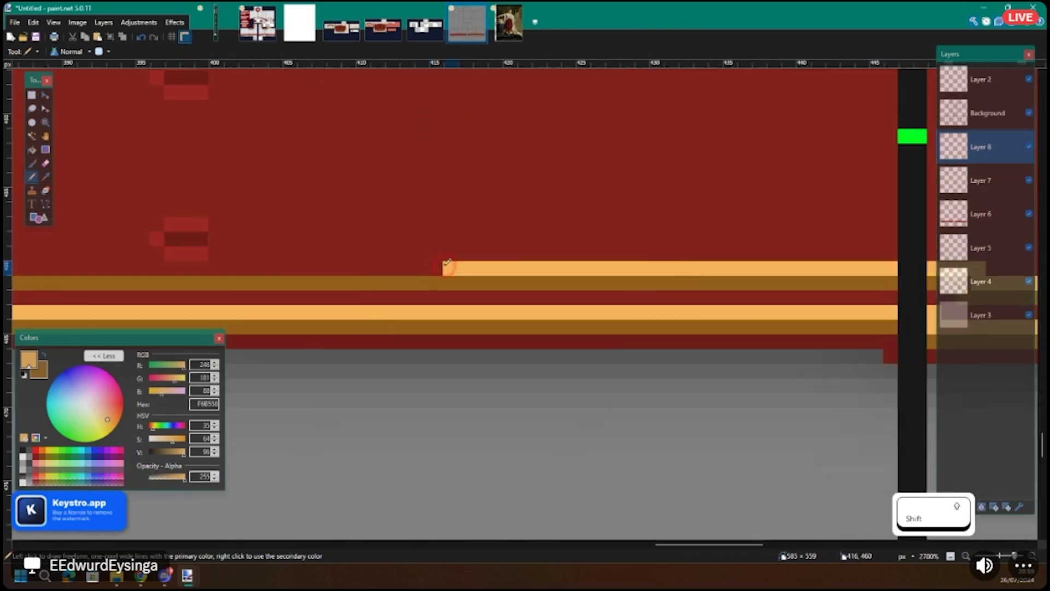
pyautogui.hscroll(-4, 448, 266)
pyautogui.keyDown('shift'); pyautogui.click(358, 269); pyautogui.keyUp('shift')
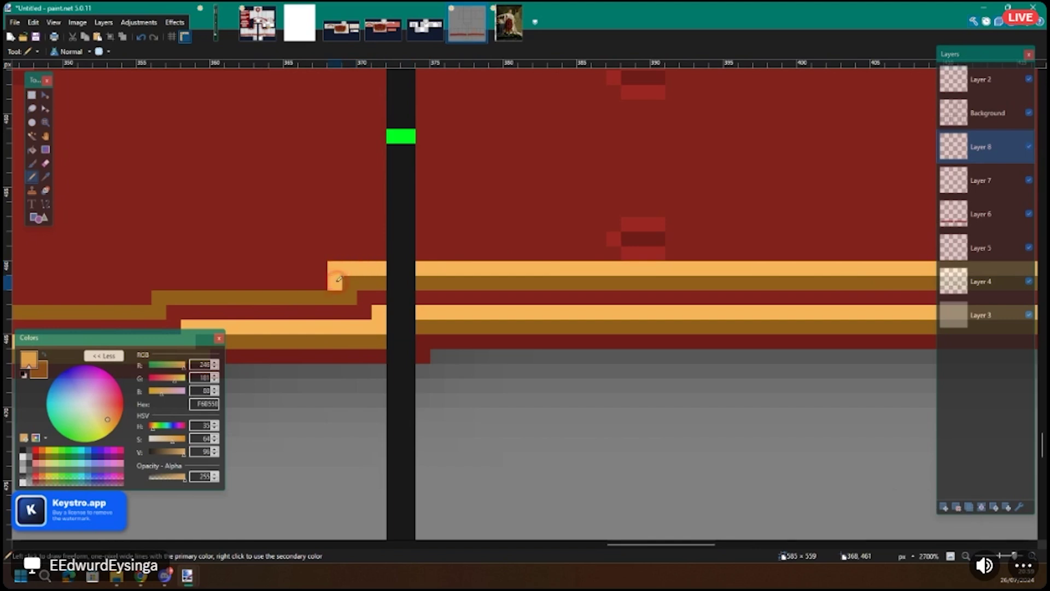
# Step: Continue the upper light gold line down the first panel's steps, following the dark gold line towards the panel's outer edge
pyautogui.hscroll(-2, 339, 280)
pyautogui.keyDown('shift'); pyautogui.click(280, 293); pyautogui.keyUp('shift')
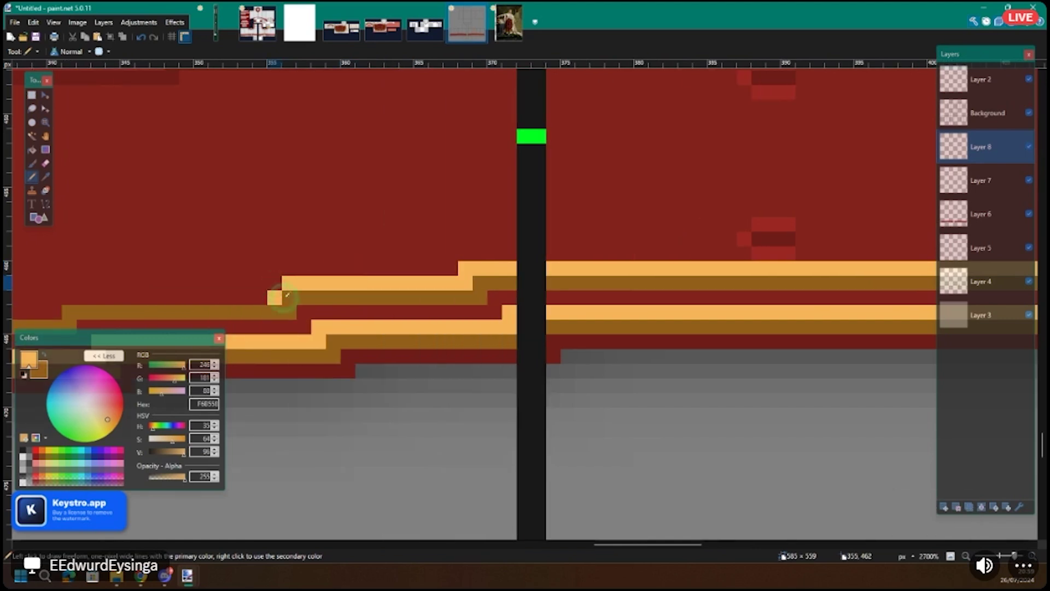
pyautogui.click(274, 283)
pyautogui.hscroll(-3, 275, 284)
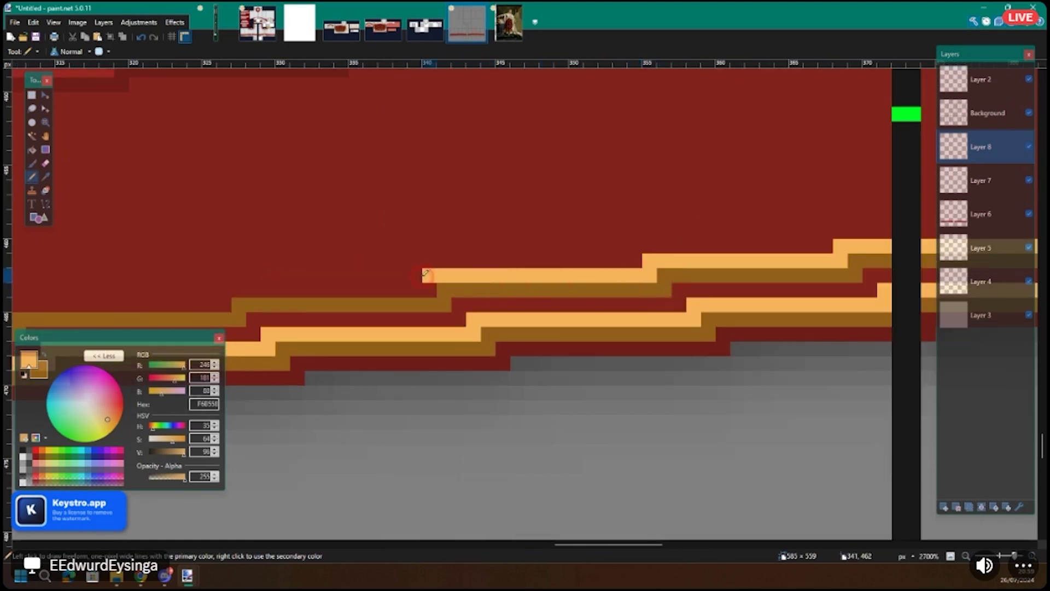
pyautogui.hscroll(-4, 703, 277)
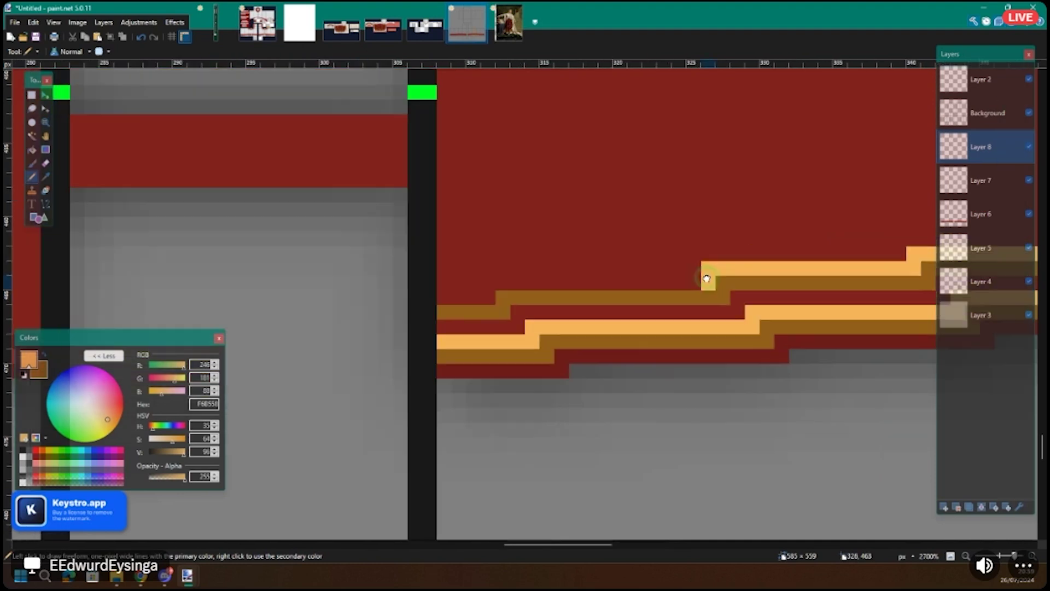
pyautogui.keyDown('shift'); pyautogui.click(498, 283); pyautogui.keyUp('shift')
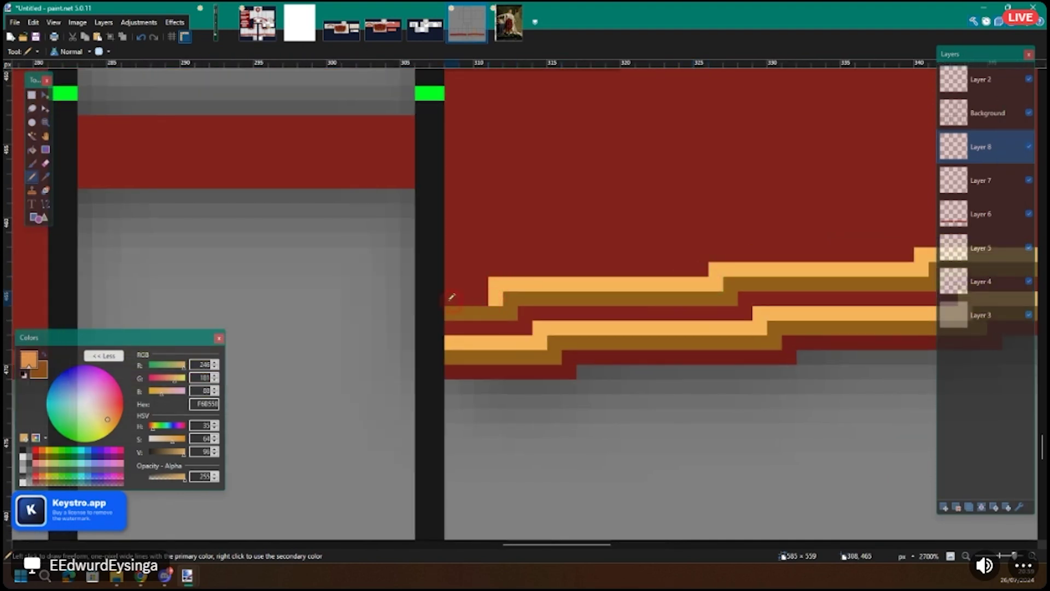
# Step: Draw a dark gold Pencil line directly above the first panel's upper light gold line, starting from its outer edge
pyautogui.scroll(3, 448, 295)
pyautogui.rightClick(454, 277)
pyautogui.keyDown('shift'); pyautogui.rightClick(512, 276); pyautogui.keyUp('shift')
pyautogui.rightClick(515, 243)
pyautogui.hscroll(3, 520, 241)
pyautogui.keyDown('shift'); pyautogui.rightClick(521, 237); pyautogui.keyUp('shift')
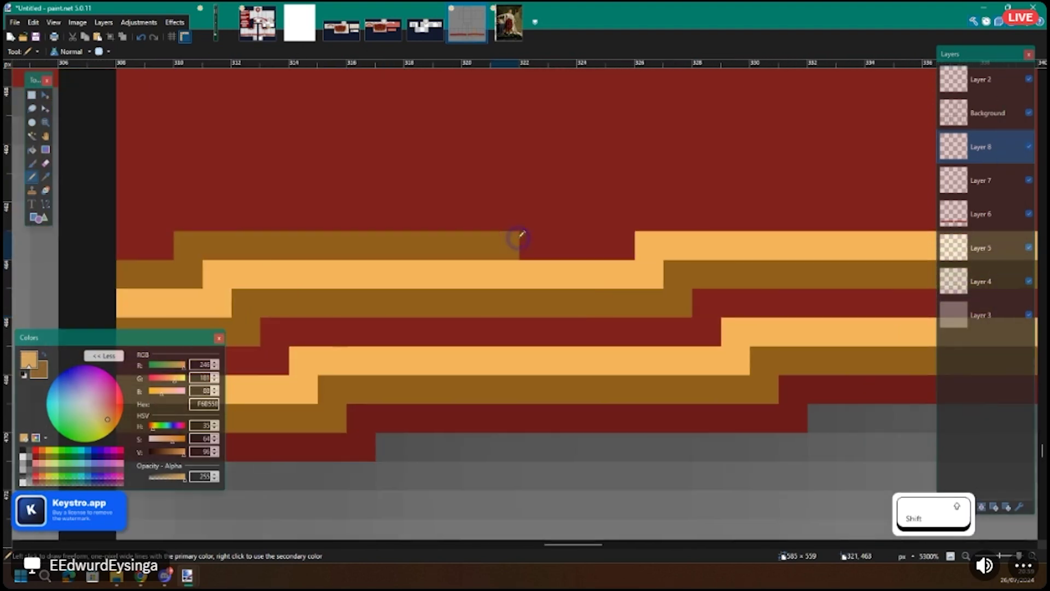
# Step: Continue the top dark gold line up the first panel's next step, starting a pixel at the following step
pyautogui.hscroll(2, 468, 243)
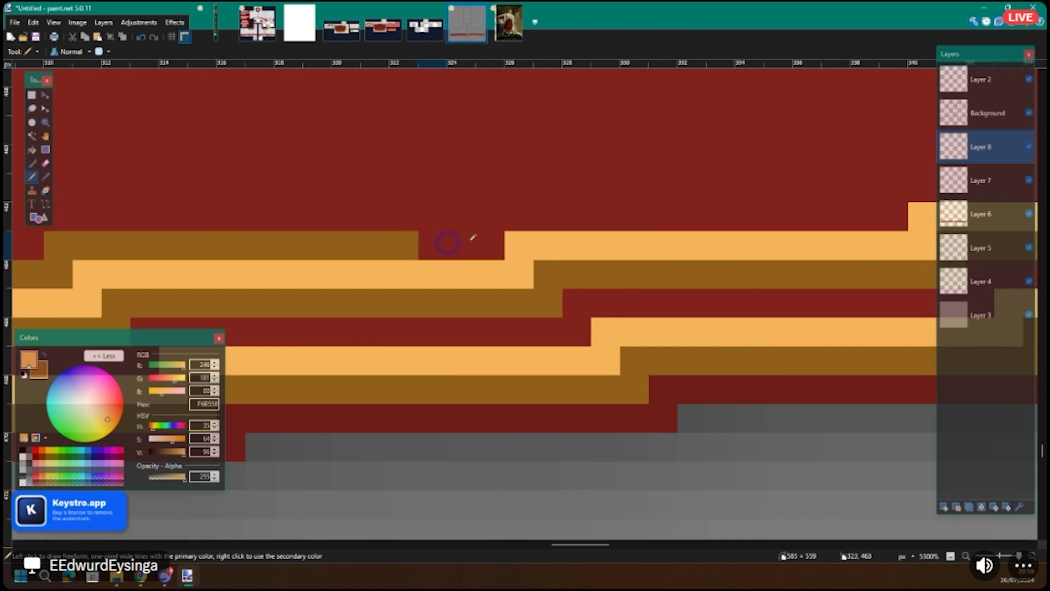
pyautogui.rightClick(498, 207)
pyautogui.hscroll(5, 498, 206)
pyautogui.keyDown('shift'); pyautogui.rightClick(498, 204); pyautogui.keyUp('shift')
pyautogui.rightClick(567, 186)
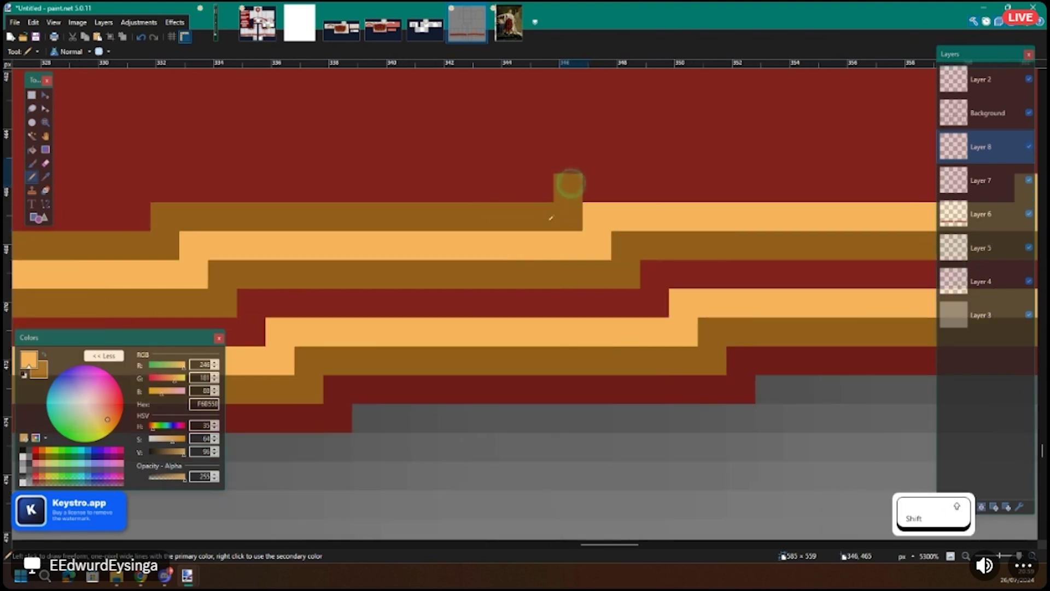
pyautogui.scroll(-7, 520, 254)
pyautogui.scroll(7, 521, 252)
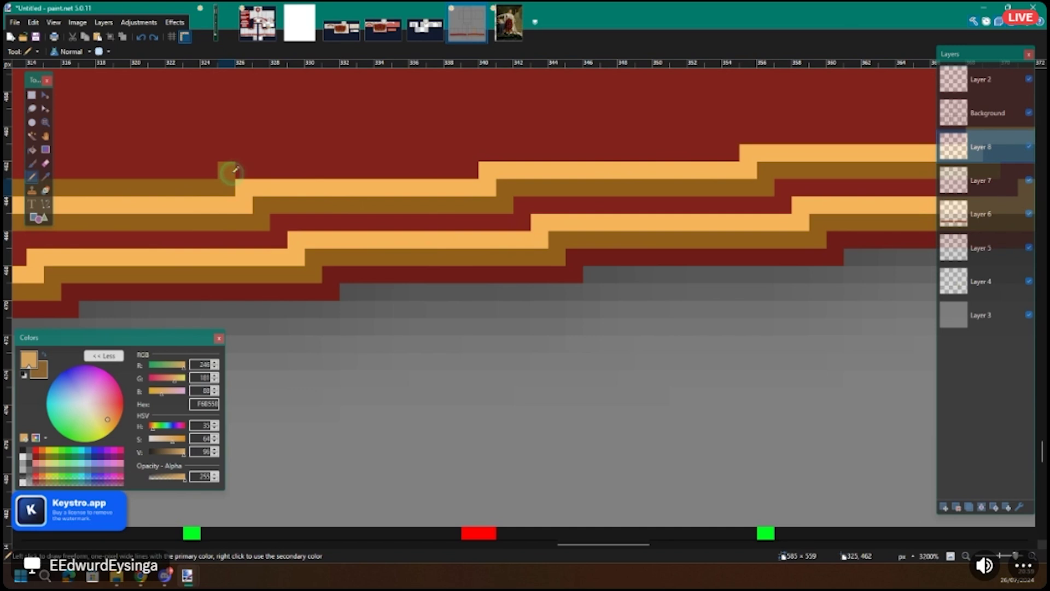
# Step: Complete the dark gold line along the first panel's next step and erase the stray pixels above it
pyautogui.scroll(-7, 235, 170)
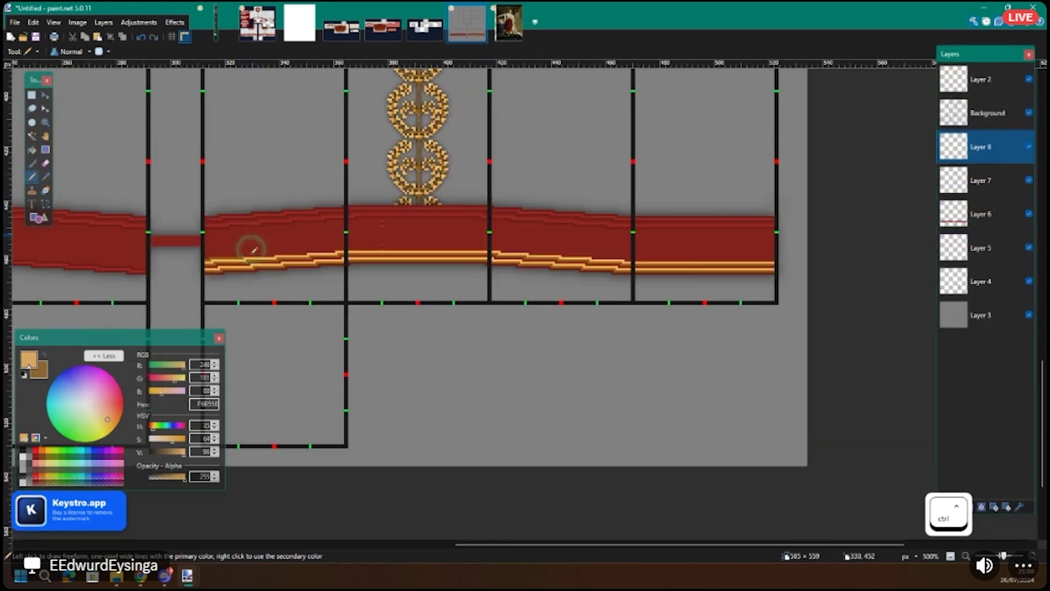
pyautogui.scroll(8, 253, 249)
pyautogui.moveTo(444, 257); pyautogui.dragTo(449, 257)
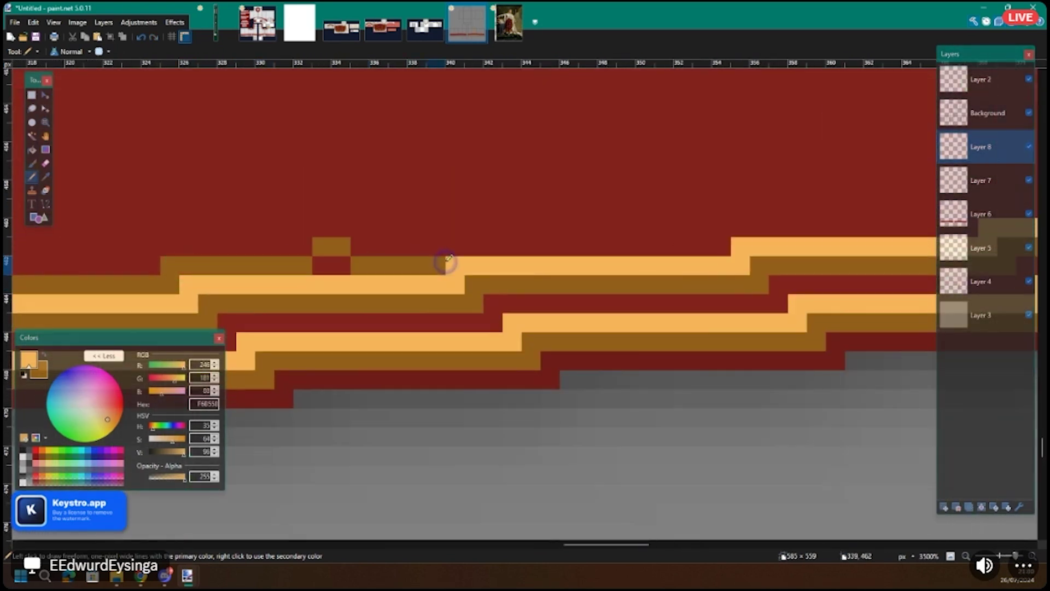
pyautogui.press('e')
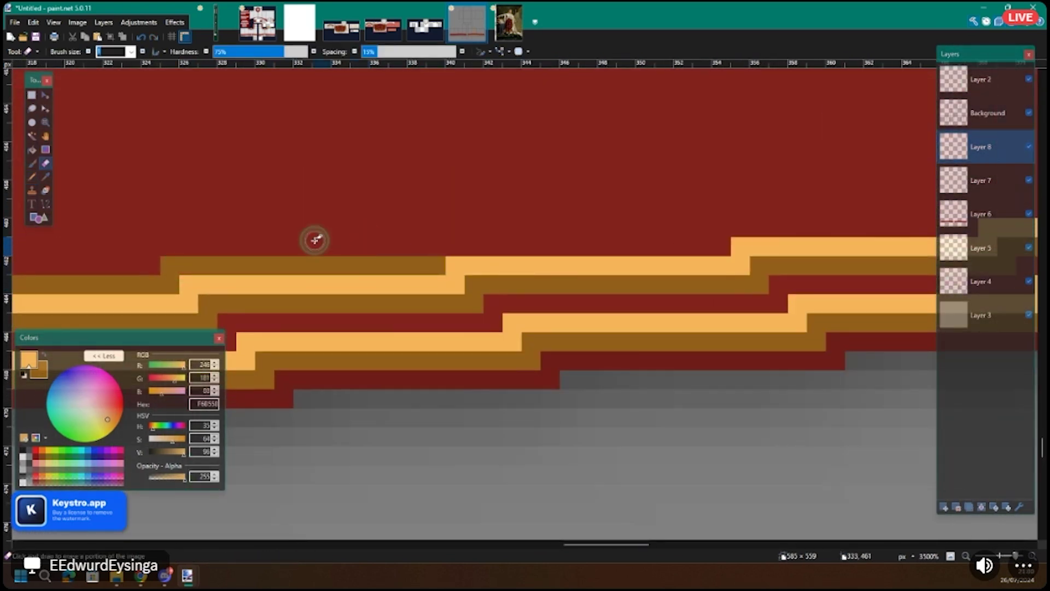
pyautogui.press('p')
# Step: Continue the top dark gold line towards the first panel's highest step, erasing the excess pixel above its corner
pyautogui.hscroll(3, 432, 243)
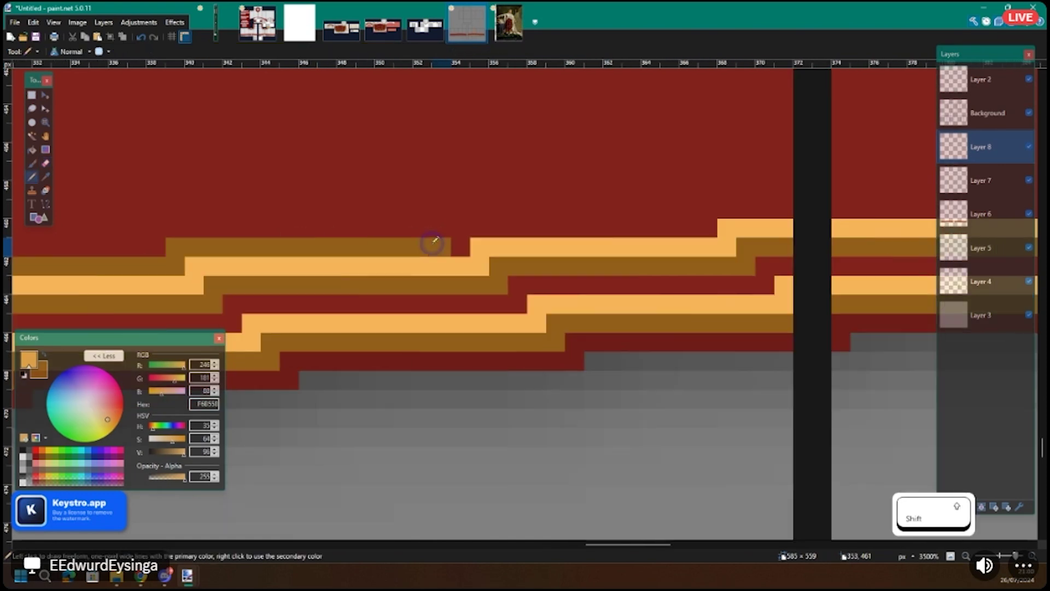
pyautogui.hscroll(1, 432, 243)
pyautogui.rightClick(417, 244)
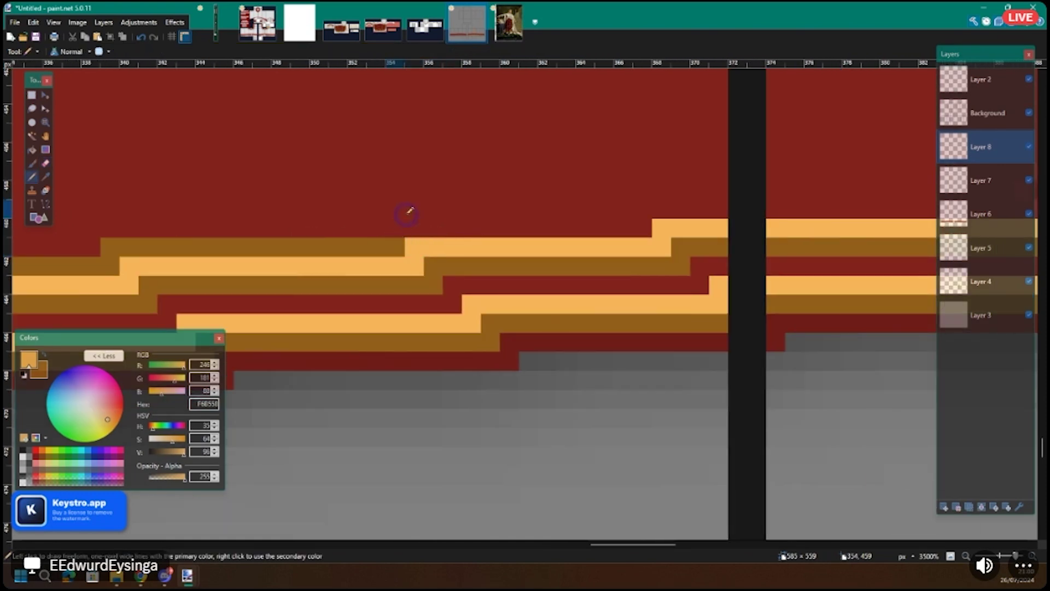
pyautogui.hscroll(2, 407, 213)
pyautogui.keyDown('shift'); pyautogui.rightClick(280, 207); pyautogui.keyUp('shift')
pyautogui.moveTo(390, 206); pyautogui.dragTo(414, 209)
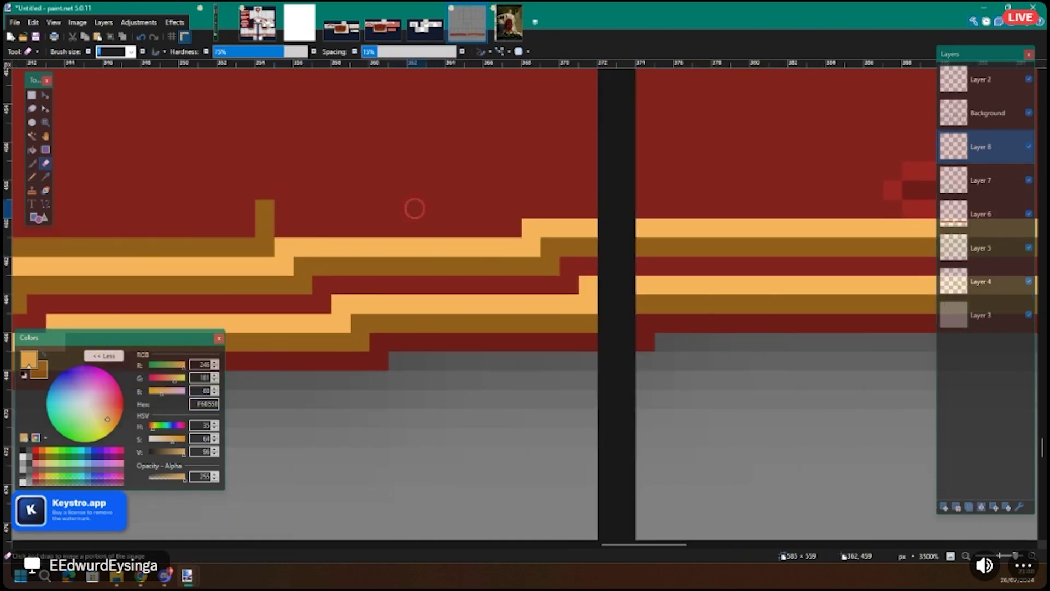
pyautogui.press('p')
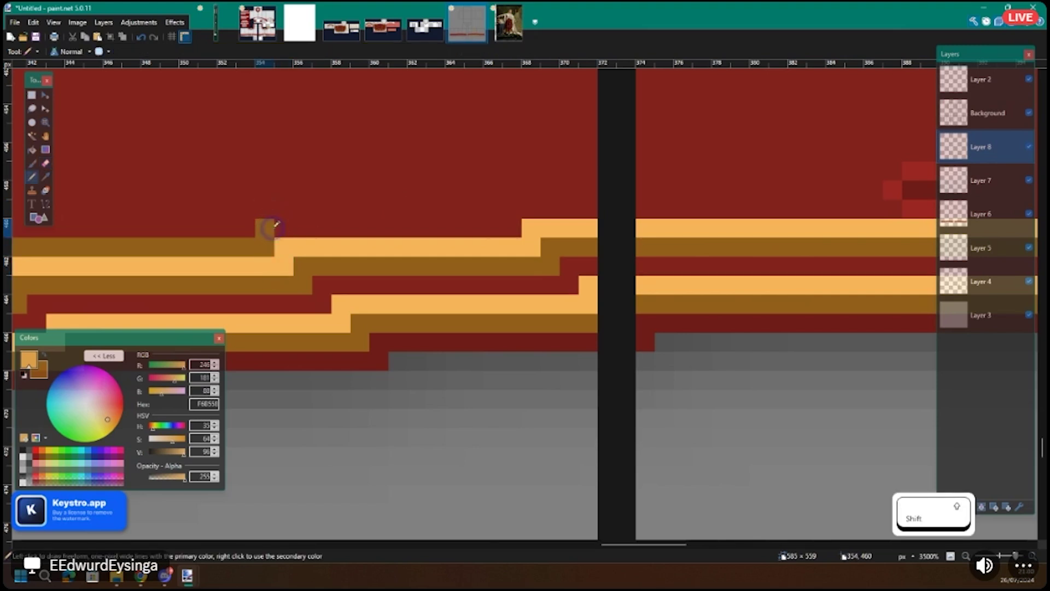
# Step: Run the top dark gold line over the first panel's highest step and across the second panel
pyautogui.hscroll(3, 274, 227)
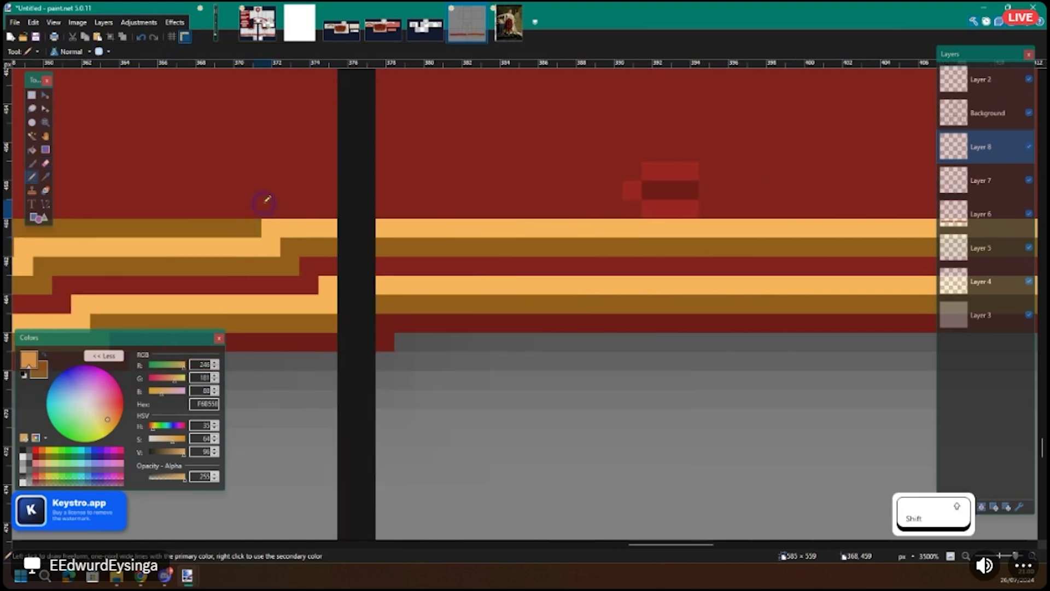
pyautogui.hscroll(10, 268, 207)
pyautogui.moveTo(265, 202)
pyautogui.mouseDown()
pyautogui.moveTo(339, 207)
pyautogui.moveTo(348, 223)
pyautogui.moveTo(410, 234)
pyautogui.mouseUp()
pyautogui.hscroll(3, 305, 204)
pyautogui.hscroll(2, 362, 220)
pyautogui.hscroll(2, 410, 234)
# Step: Continue the top dark gold line down the third panel's steps, following the upper light gold line
pyautogui.click(490, 247)
pyautogui.press('e')
pyautogui.press('p')
pyautogui.moveTo(492, 265)
pyautogui.mouseDown()
pyautogui.moveTo(610, 258)
pyautogui.moveTo(626, 275)
pyautogui.moveTo(314, 169)
pyautogui.mouseUp()
pyautogui.hscroll(1, 494, 265)
pyautogui.hscroll(4, 310, 223)
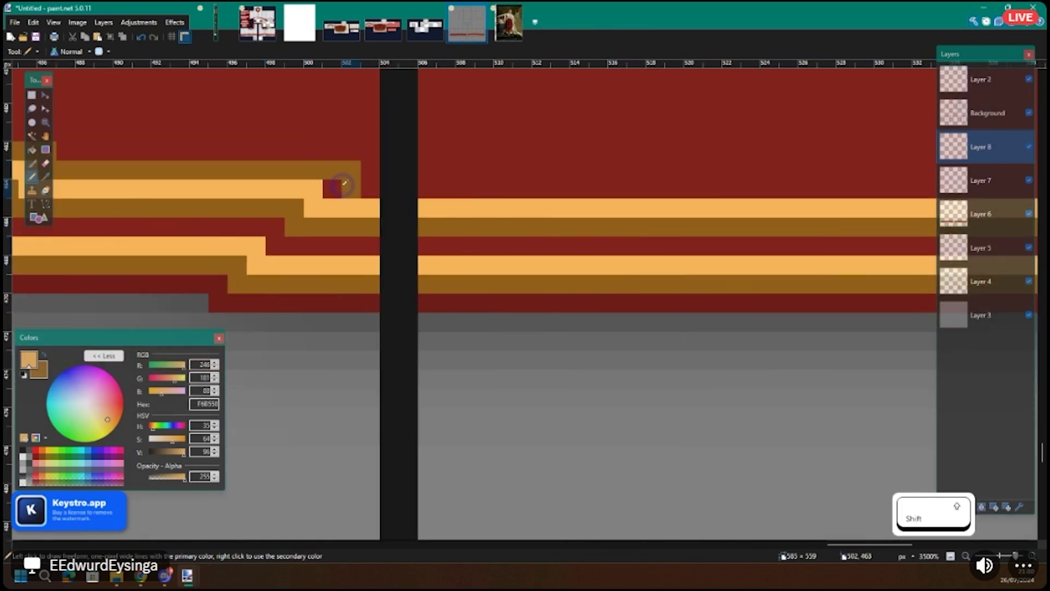
# Step: Erase the dark gold pixel overshooting the lowest step corner at the third panel's end
pyautogui.press('z')
pyautogui.click(350, 170)
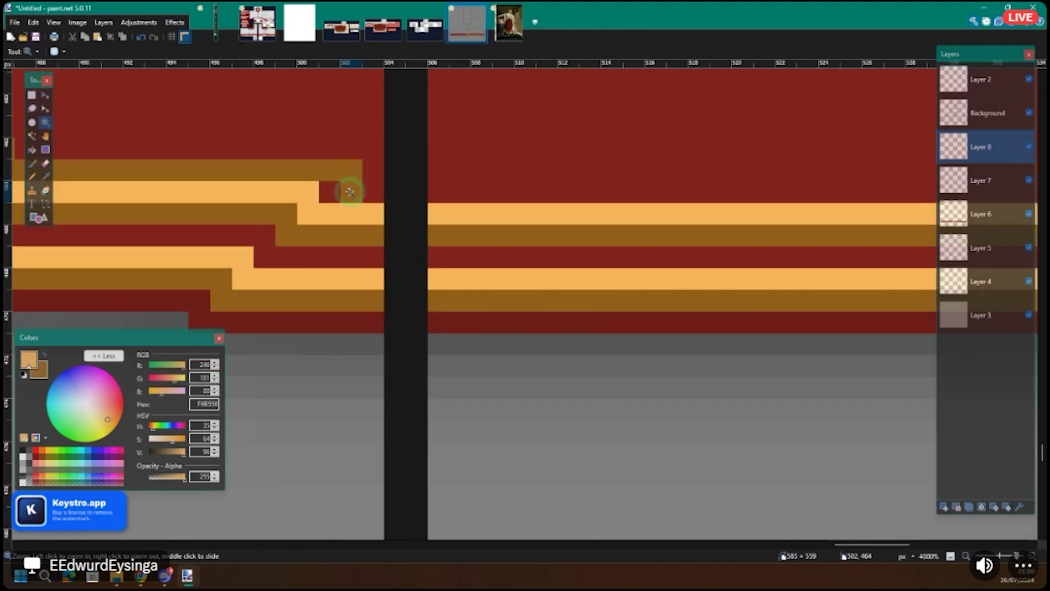
pyautogui.press('e')
pyautogui.moveTo(347, 188); pyautogui.dragTo(355, 175)
pyautogui.press('p')
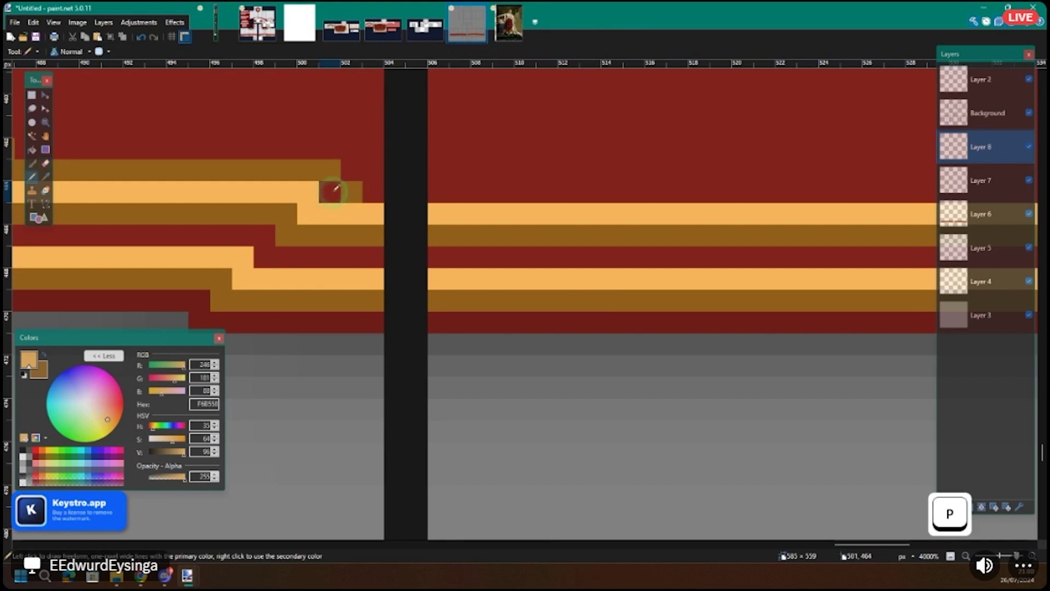
# Step: Extend the top dark gold line straight along the last panel towards its outer edge
pyautogui.hscroll(3, 337, 189)
pyautogui.keyDown('shift'); pyautogui.click(337, 189); pyautogui.keyUp('shift')
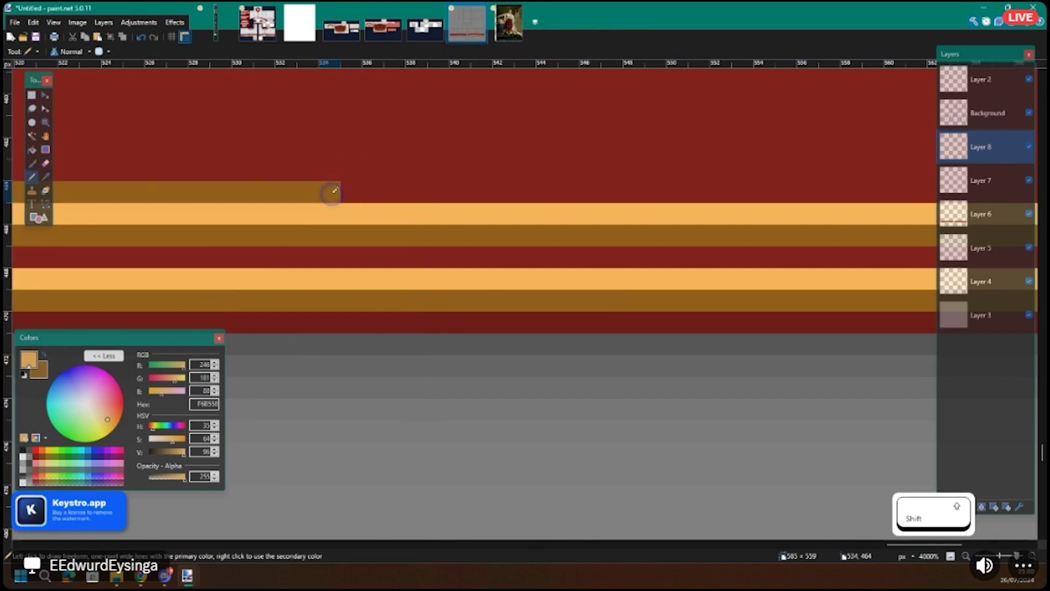
pyautogui.hscroll(6, 336, 190)
pyautogui.keyDown('shift'); pyautogui.click(418, 191); pyautogui.keyUp('shift')
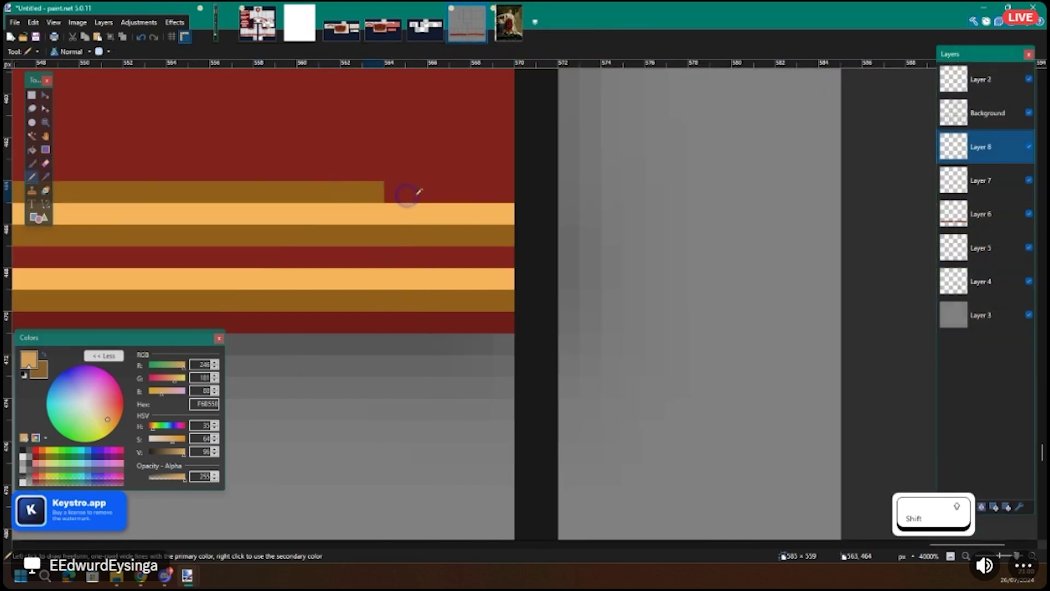
pyautogui.keyDown('shift'); pyautogui.click(482, 191); pyautogui.keyUp('shift')
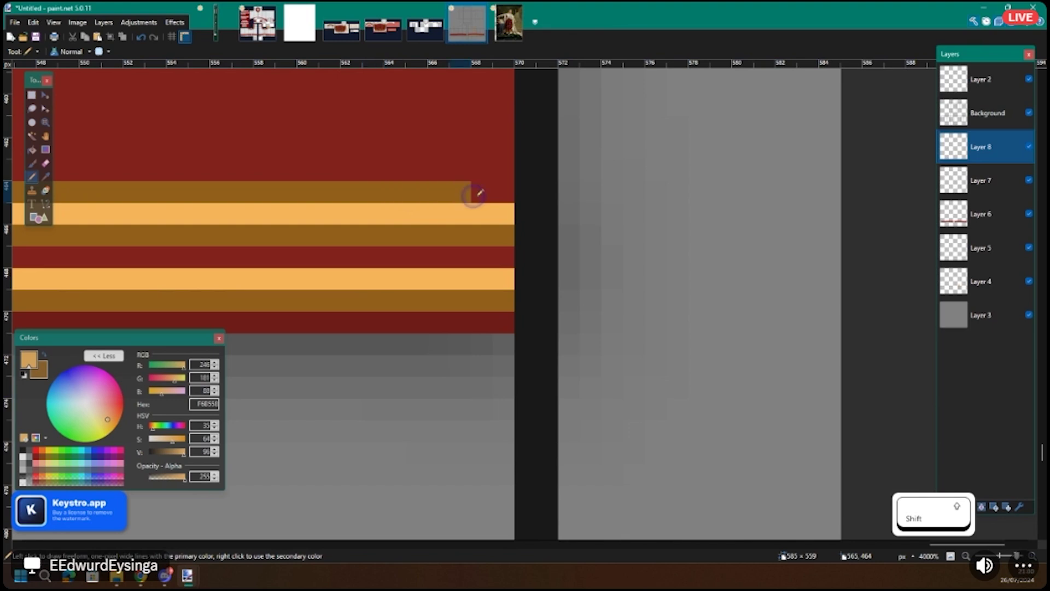
# Step: Add a new layer above Layer 8 and consult the gold embroidery in the coronation portrait
pyautogui.hotkey('ctrl', 'b')
pyautogui.hotkey('ctrl', 'Tab')
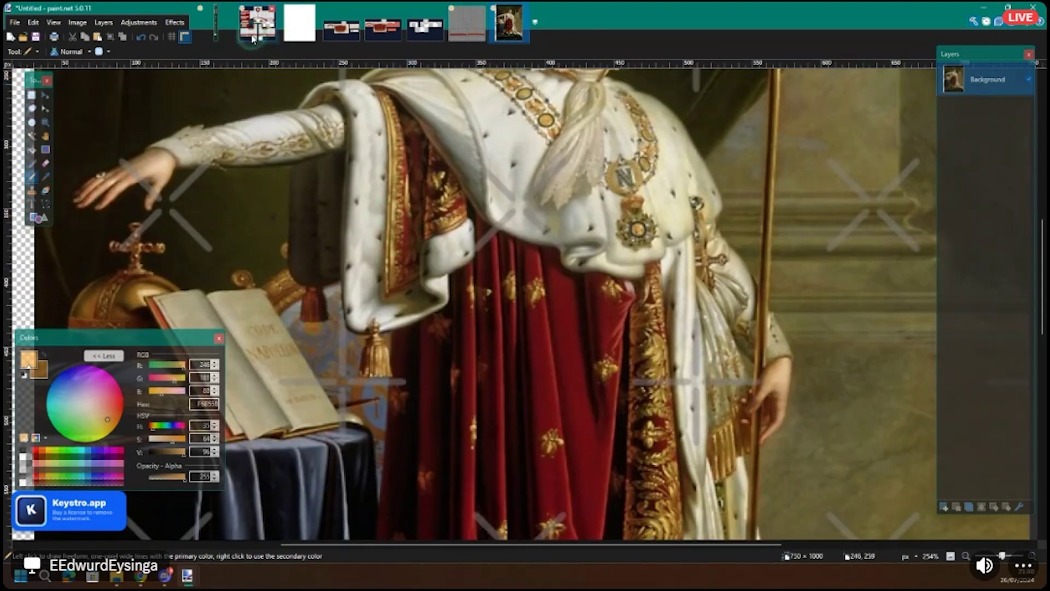
pyautogui.click(467, 23)
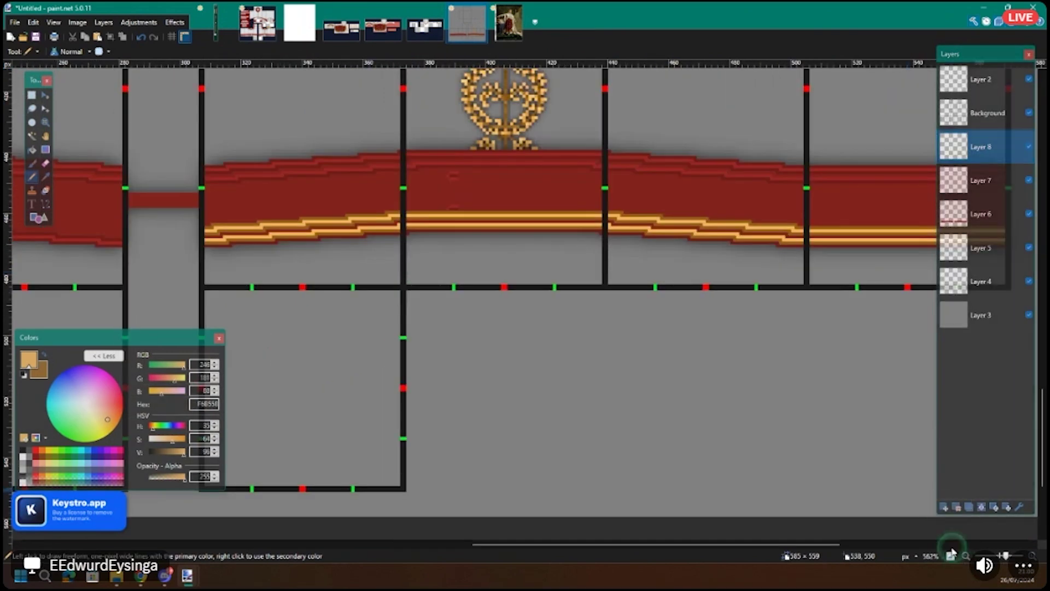
pyautogui.click(945, 507)
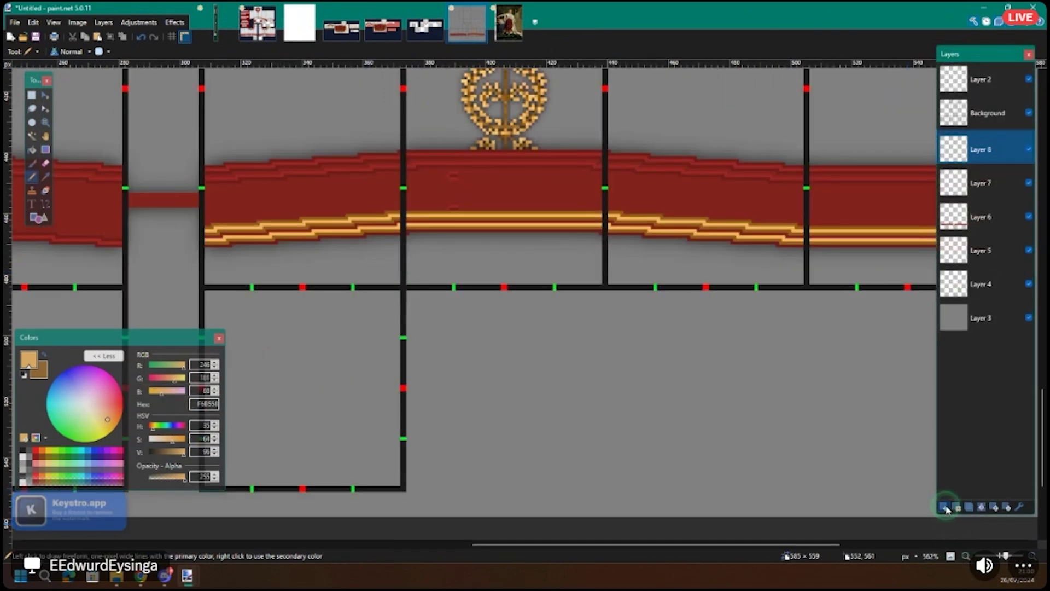
pyautogui.scroll(3, 382, 196)
pyautogui.scroll(4, 381, 195)
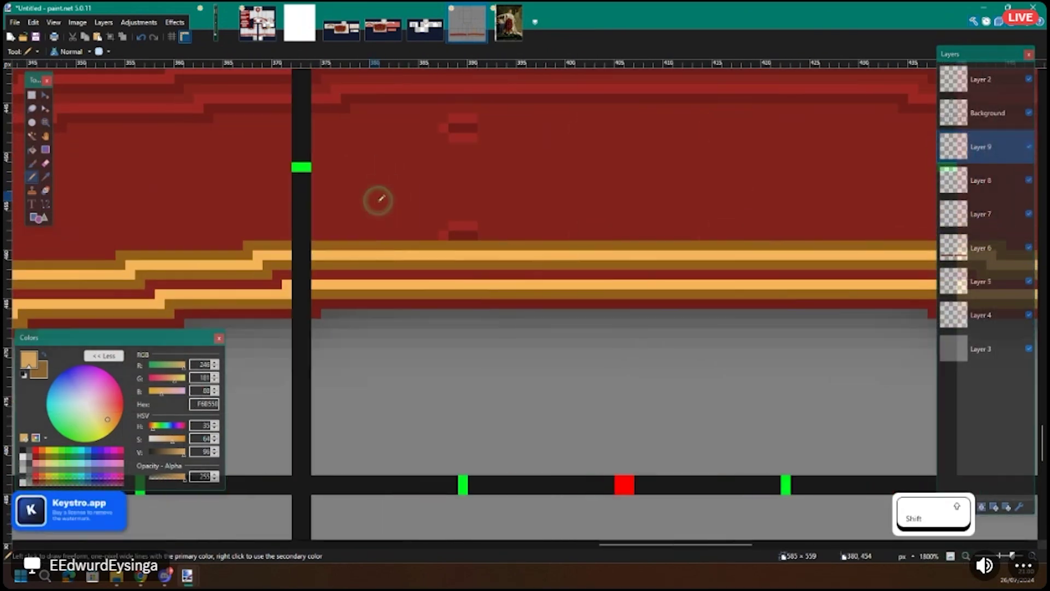
pyautogui.scroll(1, 264, 245)
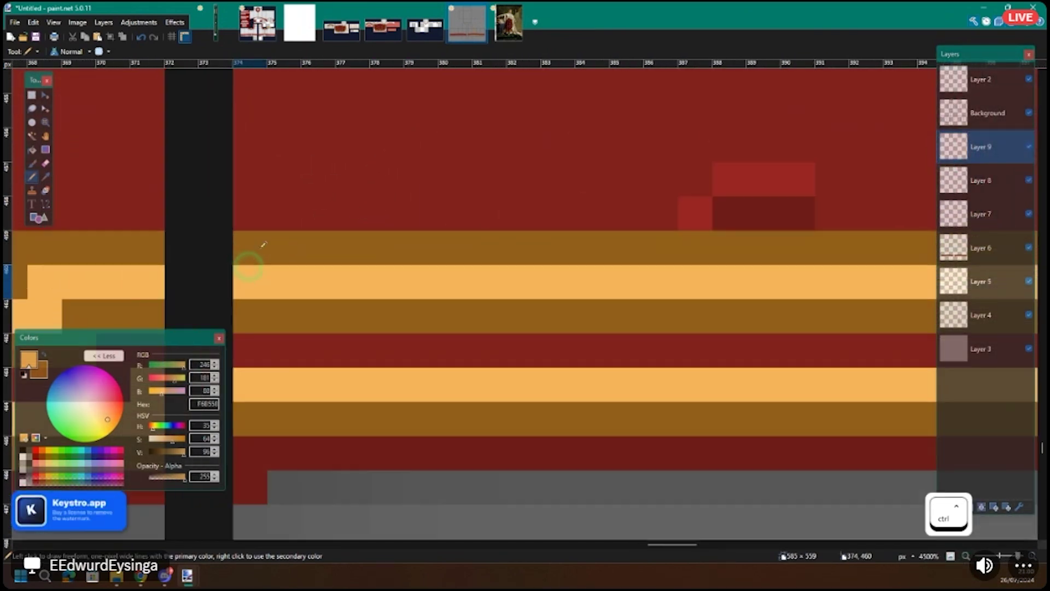
pyautogui.click(504, 21)
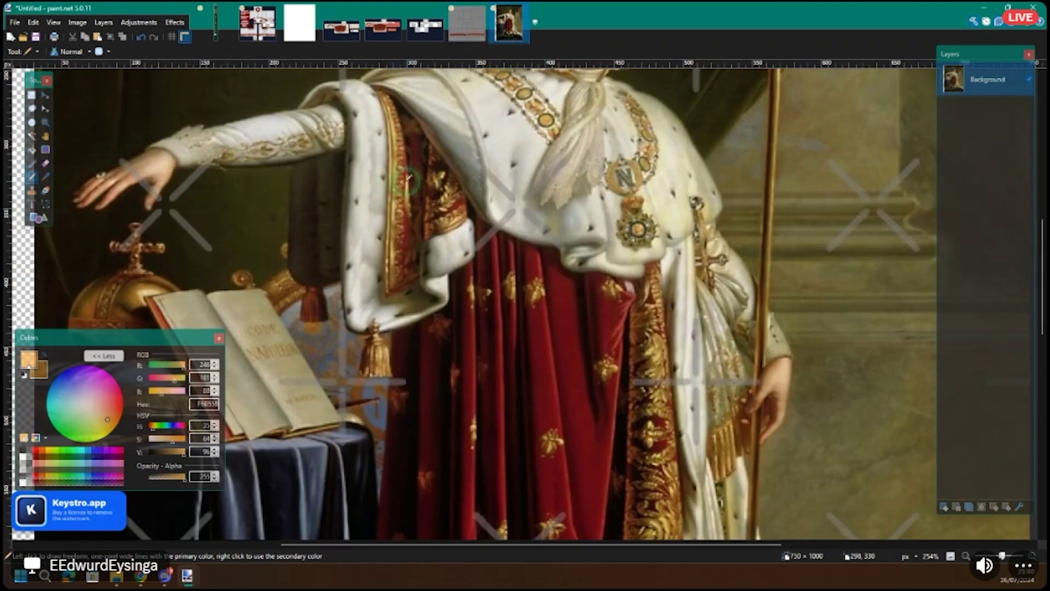
pyautogui.click(467, 22)
# Step: Draw a small leaf motif above the second panel's trim, with a dark gold stem and light gold pixels around its tip
pyautogui.scroll(12, 370, 239)
pyautogui.scroll(-4, 370, 239)
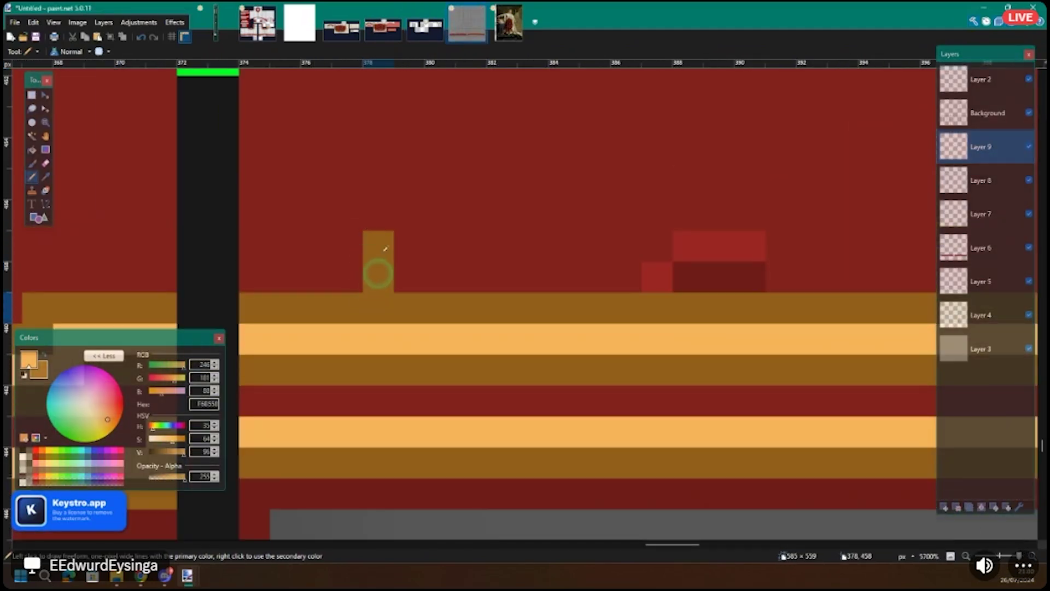
pyautogui.moveTo(353, 230); pyautogui.dragTo(353, 214)
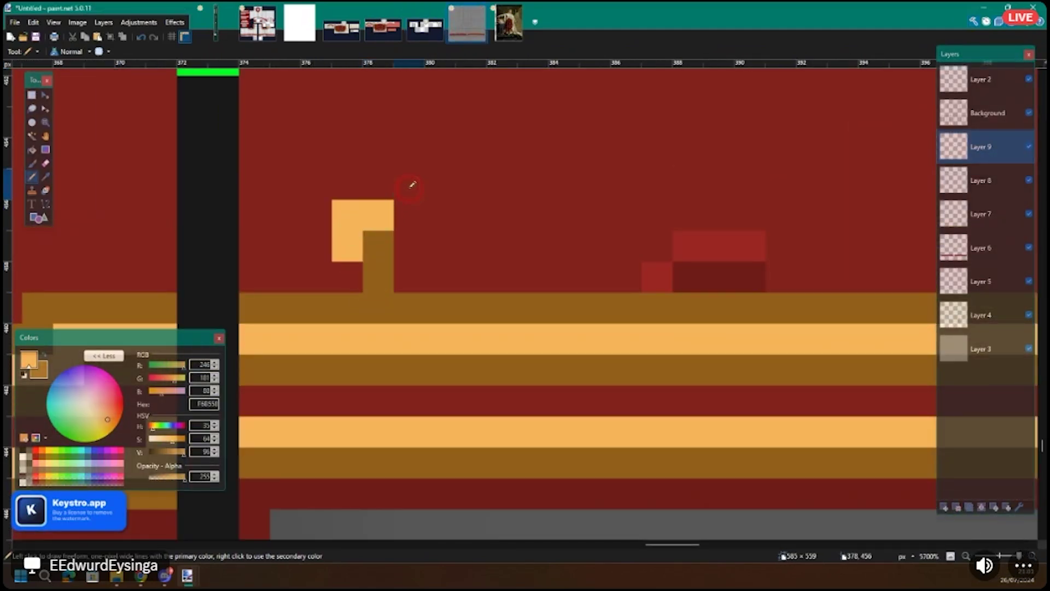
pyautogui.rightClick(408, 218)
pyautogui.moveTo(413, 186); pyautogui.dragTo(430, 195)
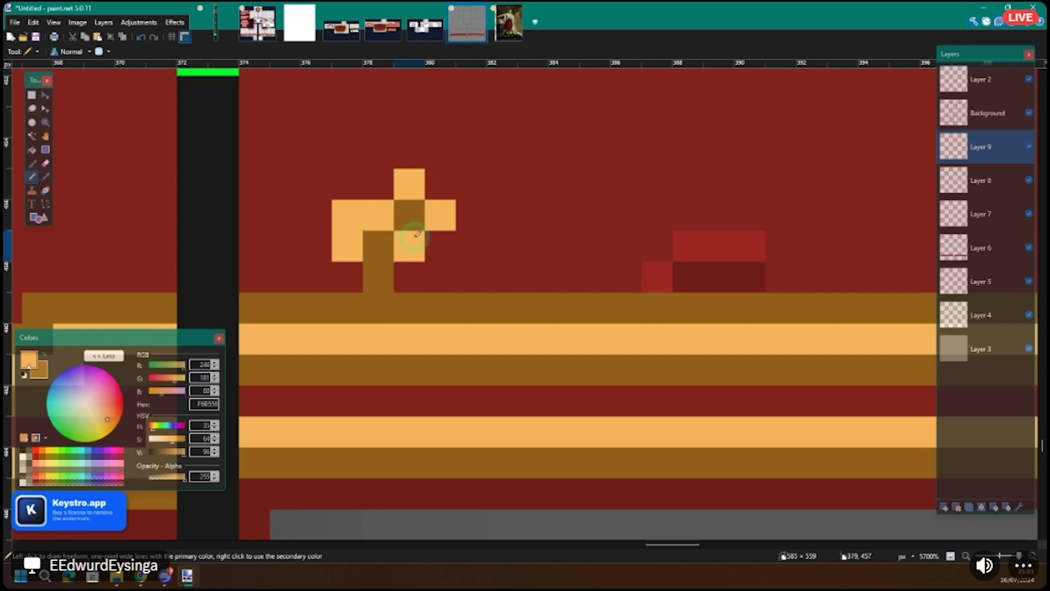
# Step: Refine the leaf motif by erasing its extra corner pixel, adding a light gold foot pixel and squaring off the tip
pyautogui.scroll(-3, 418, 233)
pyautogui.press('e')
pyautogui.scroll(2, 364, 223)
pyautogui.click(365, 222)
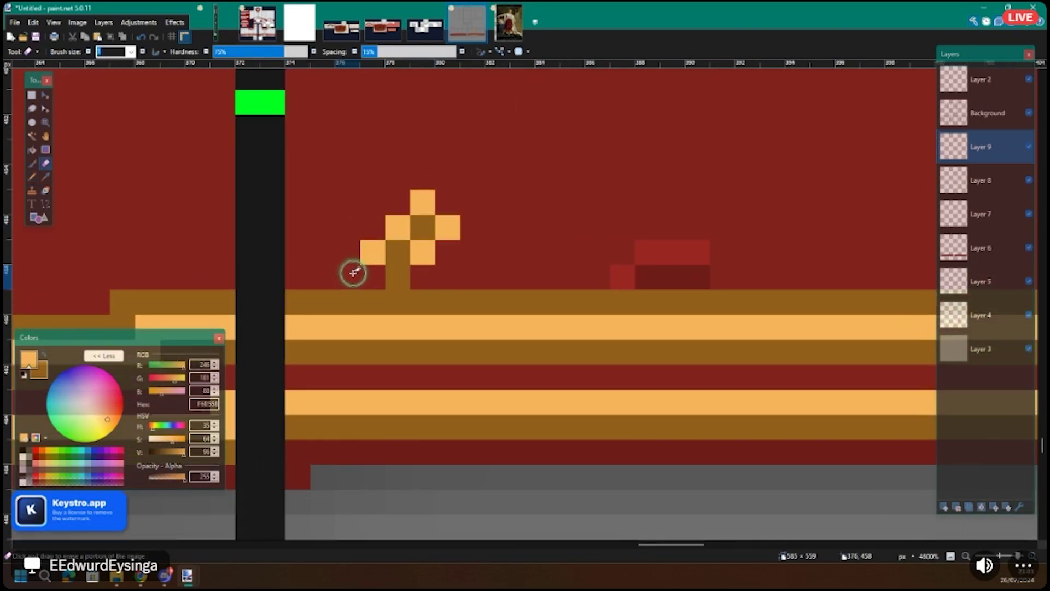
pyautogui.press('p')
pyautogui.click(354, 273)
pyautogui.scroll(-4, 354, 273)
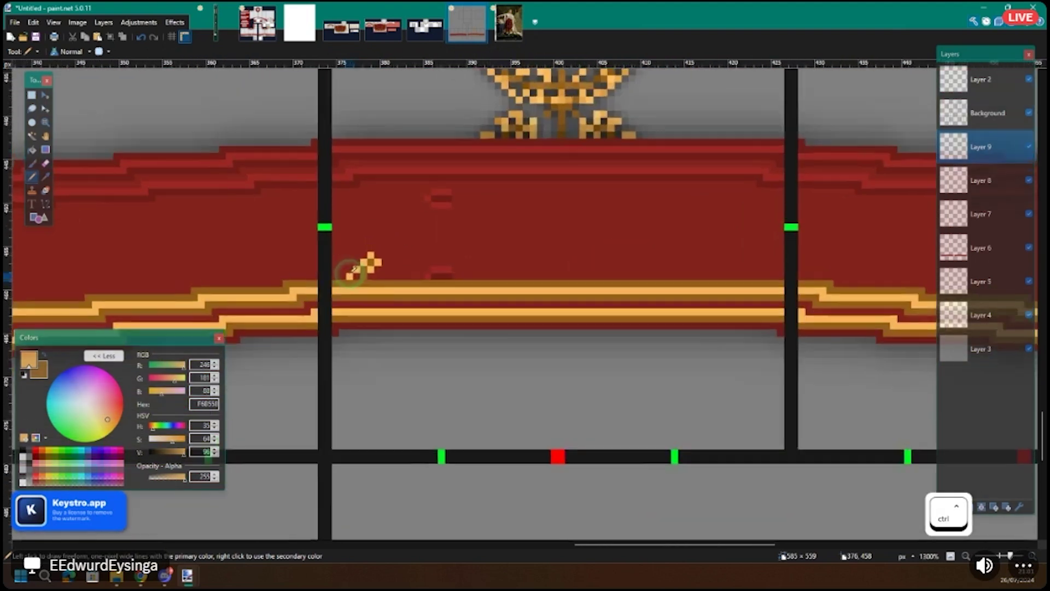
pyautogui.scroll(2, 353, 270)
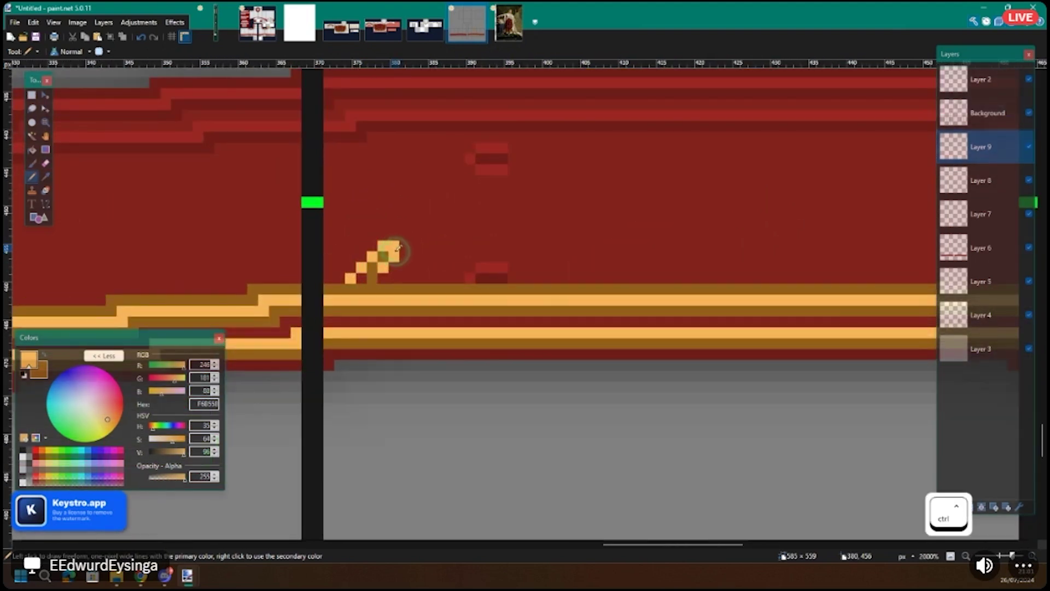
# Step: Select all the light and dark gold pixels of the leaf motif with the Magic Wand and copy them
pyautogui.scroll(-5, 396, 245)
pyautogui.scroll(1, 395, 255)
pyautogui.scroll(9, 395, 255)
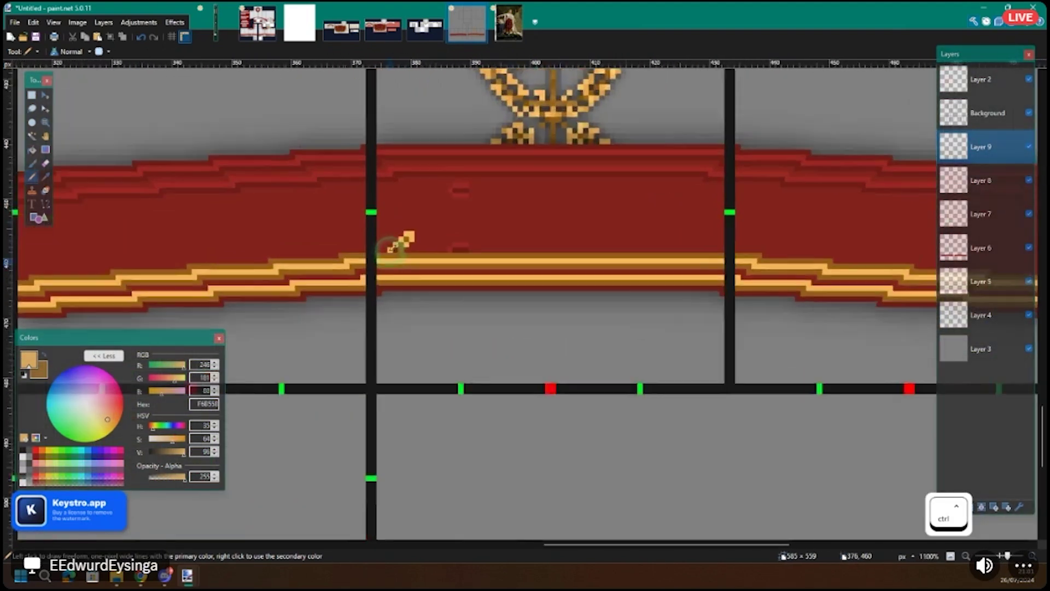
pyautogui.press('s')
pyautogui.click(422, 231)
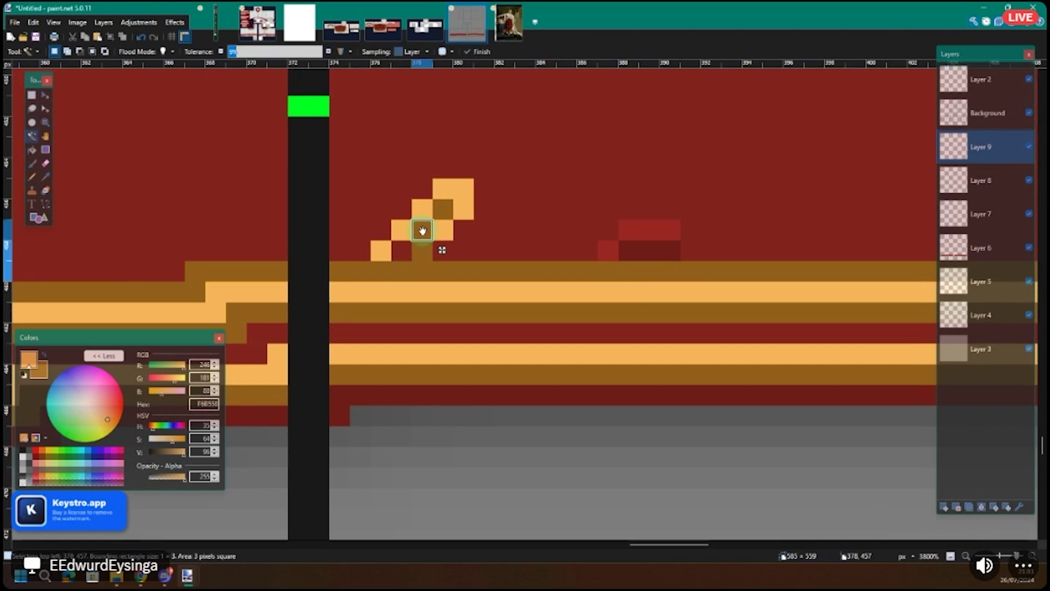
pyautogui.keyDown('ctrl'); pyautogui.click(436, 211); pyautogui.keyUp('ctrl')
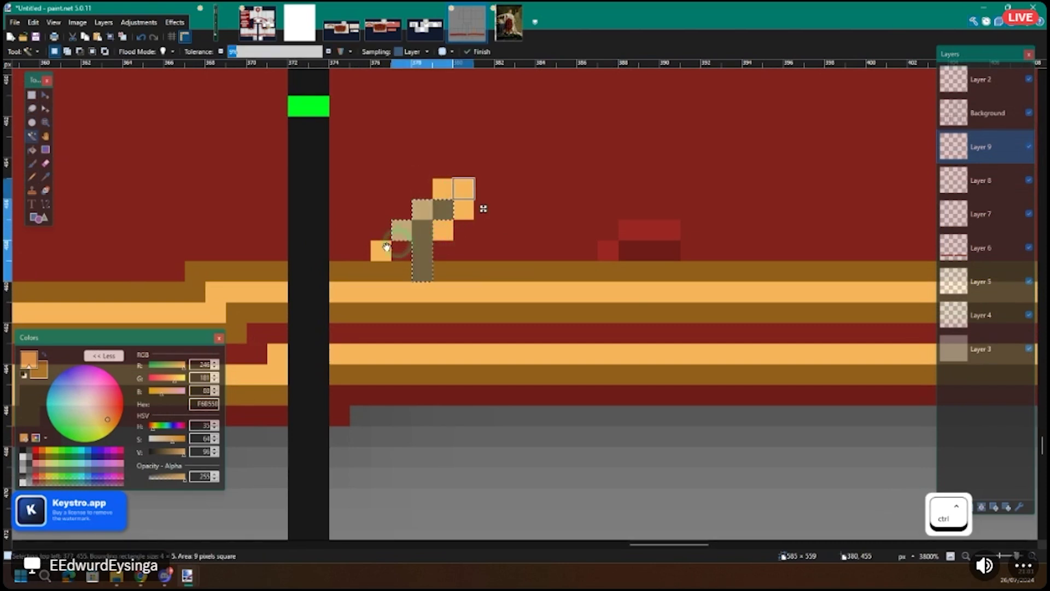
pyautogui.keyDown('ctrl'); pyautogui.click(386, 246); pyautogui.keyUp('ctrl')
pyautogui.keyDown('ctrl'); pyautogui.click(443, 230); pyautogui.keyUp('ctrl')
pyautogui.hotkey('ctrl', 'c')
# Step: Paste a copy of the leaf motif and offset it 4 pixels to the right of the original
pyautogui.scroll(-1, 419, 250)
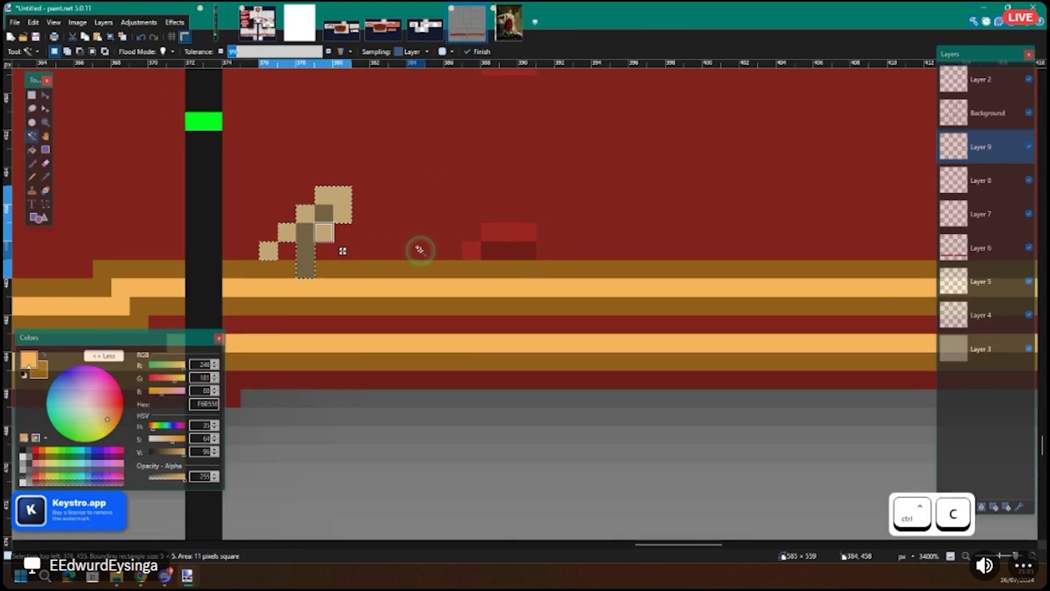
pyautogui.hotkey('ctrl', 'v')
pyautogui.press('Right')
pyautogui.press('Right')
pyautogui.press('Right')
pyautogui.press('Right')
pyautogui.press('Right')
pyautogui.press('Left')
# Step: Paste further copies of the leaf motif at 4-pixel intervals to form a row of four along the trim
pyautogui.hotkey('ctrl', 'c')
pyautogui.hotkey('ctrl', 'v')
pyautogui.press('Right')
pyautogui.press('Right')
pyautogui.press('Right')
pyautogui.press('Right')
pyautogui.press('Left')
pyautogui.press('Right')
pyautogui.press('Right')
pyautogui.press('Right')
pyautogui.press('Right')
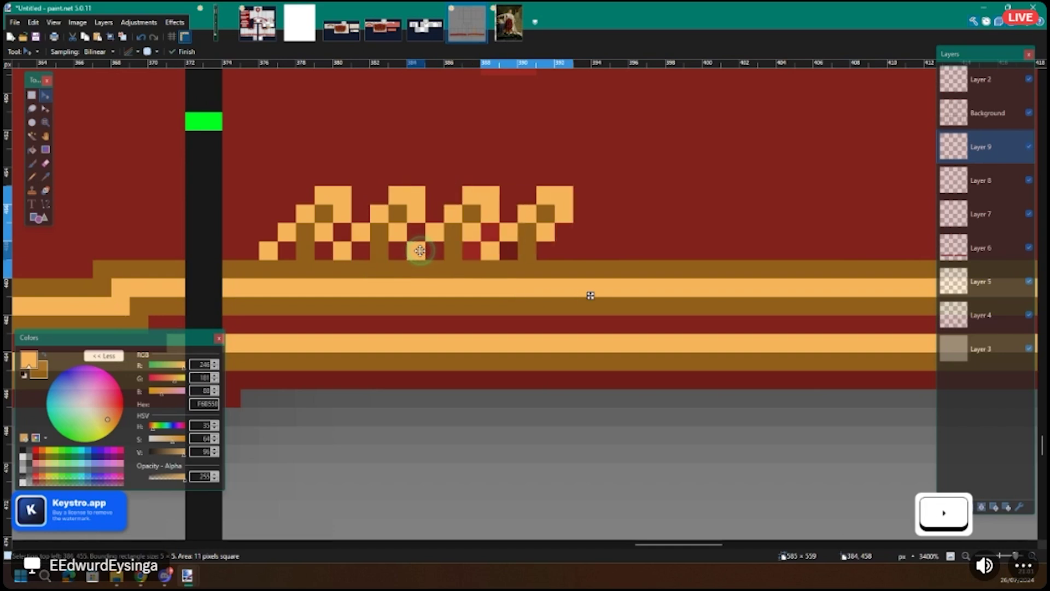
# Step: Paste three more copies of the leaf motif at 4-pixel intervals, extending the row above the trim to seven
pyautogui.hotkey('ctrl', 'v')
pyautogui.press('Right')
pyautogui.press('Right')
pyautogui.press('Right')
pyautogui.press('Right')
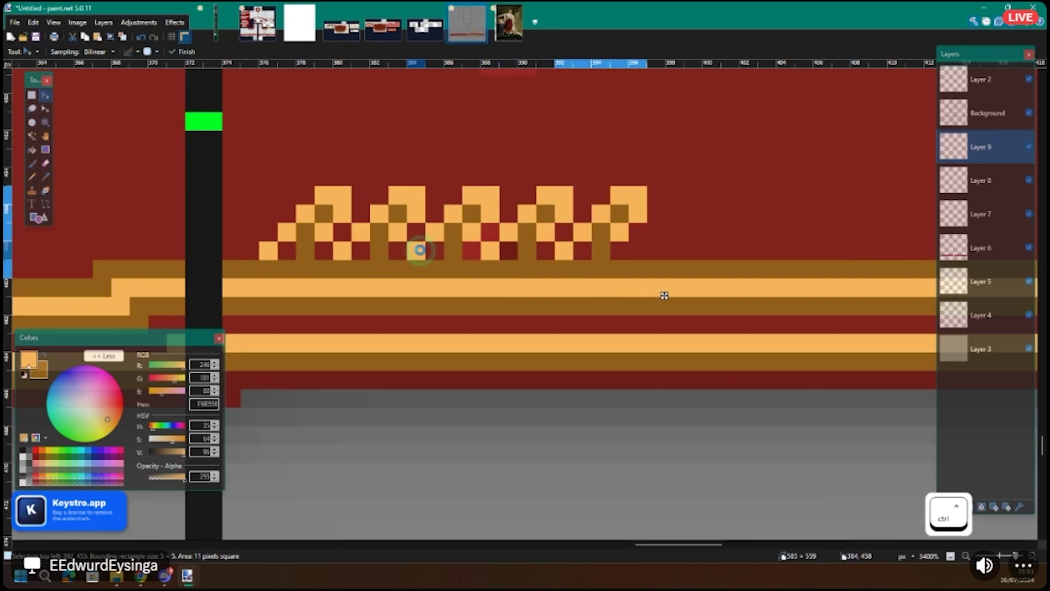
pyautogui.hotkey('ctrl', 'v')
pyautogui.moveTo(664, 296); pyautogui.dragTo(738, 295)
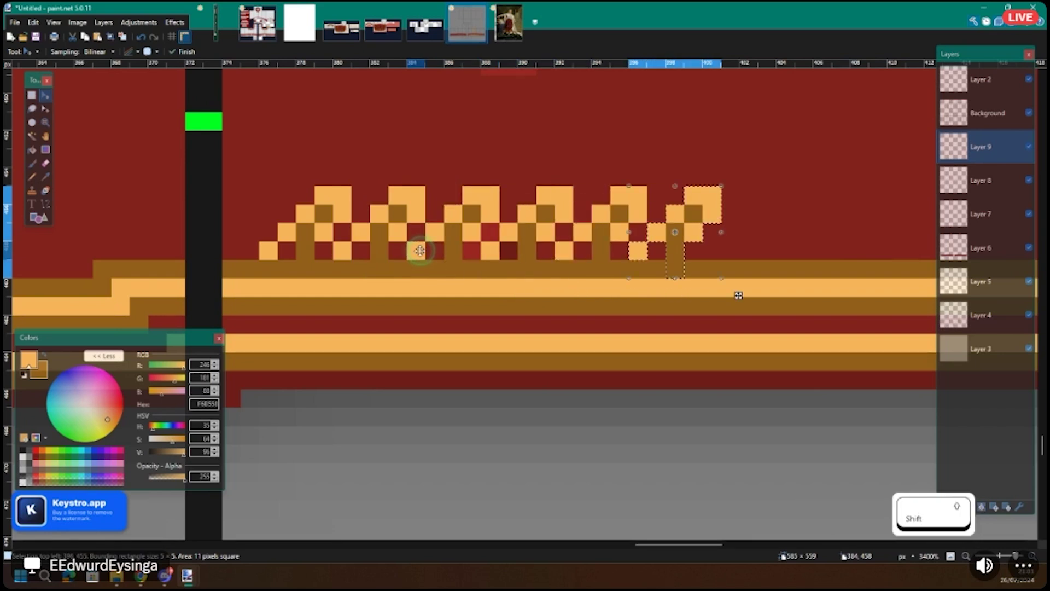
pyautogui.hscroll(5, 420, 251)
pyautogui.press('Right')
pyautogui.press('Right')
pyautogui.press('Right')
pyautogui.press('Right')
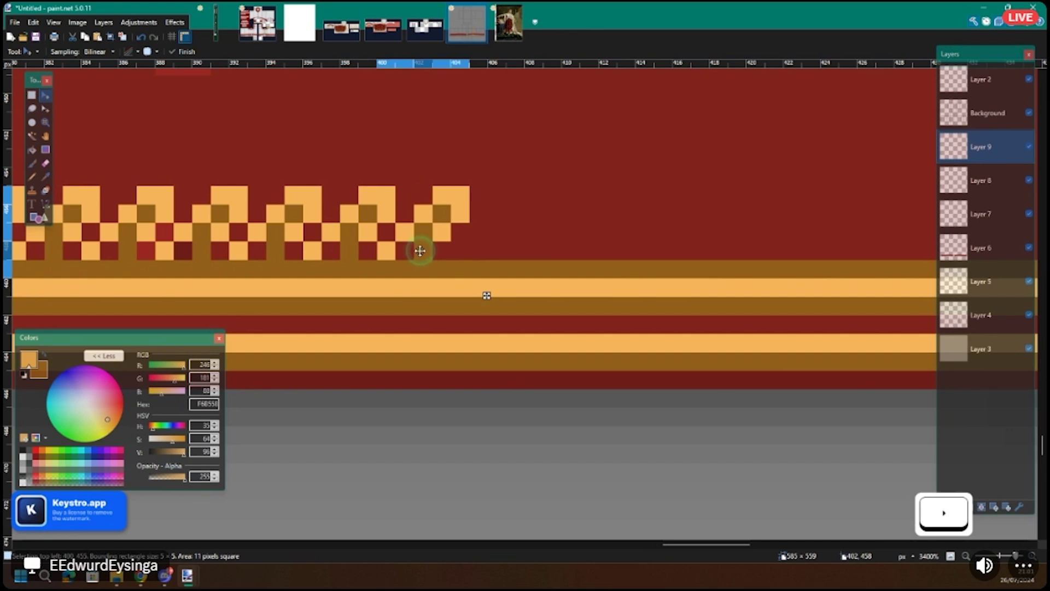
# Step: Continue the leaf row with four further pasted copies, each offset 4 pixels to the right, for eleven motifs in all
pyautogui.hotkey('ctrl', 'v')
pyautogui.press('Right')
pyautogui.press('Right')
pyautogui.press('Right')
pyautogui.press('Right')
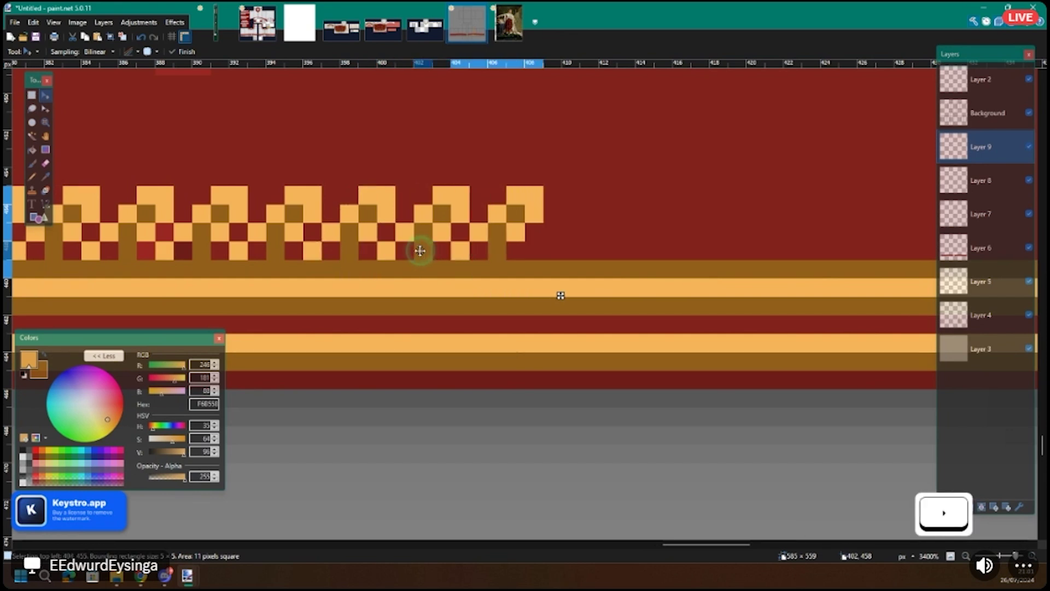
pyautogui.hotkey('ctrl', 'v')
pyautogui.press('Right')
pyautogui.press('Right')
pyautogui.press('Right')
pyautogui.press('Right')
pyautogui.press('Right')
pyautogui.press('Left')
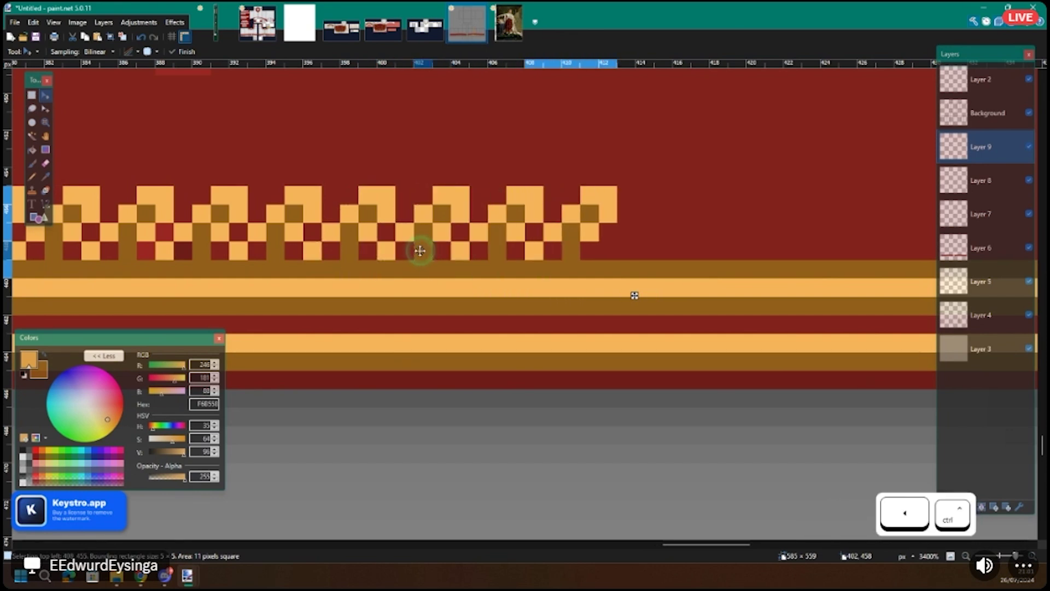
pyautogui.hotkey('ctrl', 'v')
pyautogui.press('Right')
pyautogui.press('Right')
pyautogui.press('Right')
pyautogui.press('Right')
pyautogui.hotkey('ctrl', 'v')
pyautogui.press('Right')
pyautogui.press('Right')
pyautogui.press('Right')
pyautogui.press('Right')
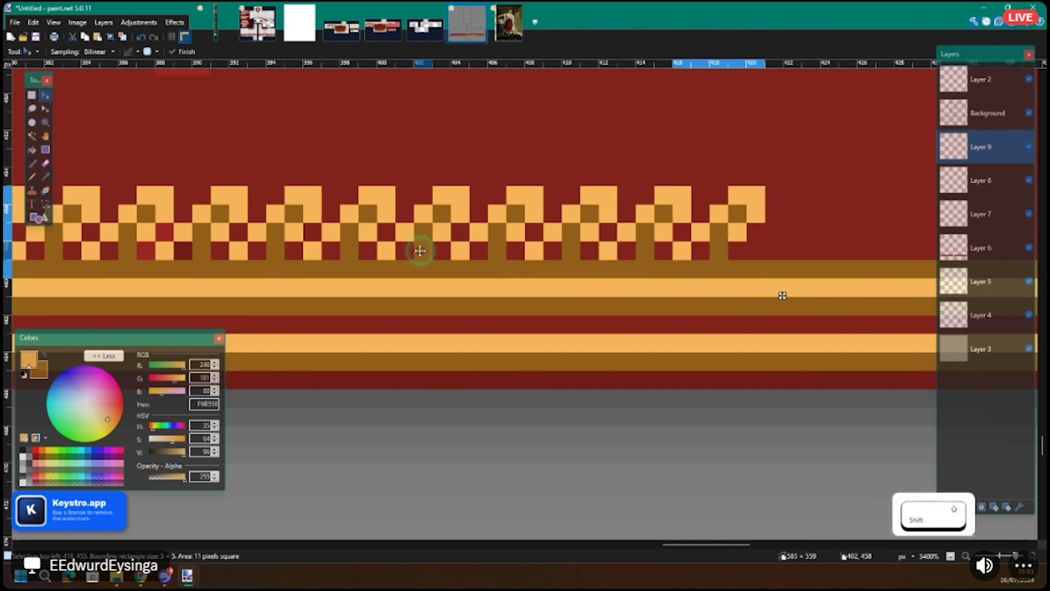
# Step: Complete the leaf row up to the right seam of the sleeve panel with four more copies at 4-pixel spacing and deselect
pyautogui.hscroll(4, 421, 250)
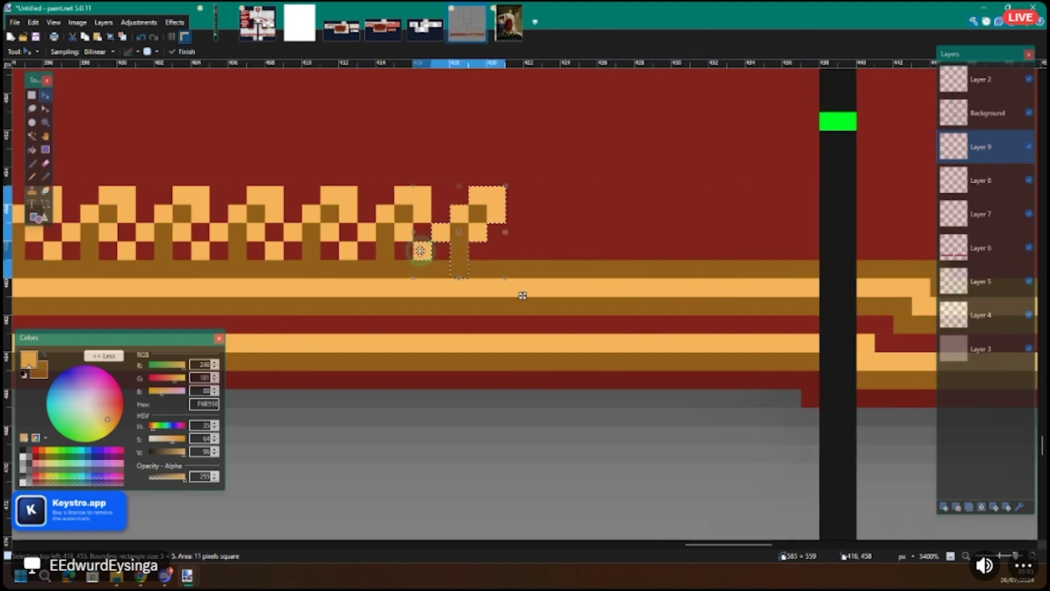
pyautogui.hotkey('ctrl', 'v')
pyautogui.press('Right')
pyautogui.press('Right')
pyautogui.press('Right')
pyautogui.press('Right')
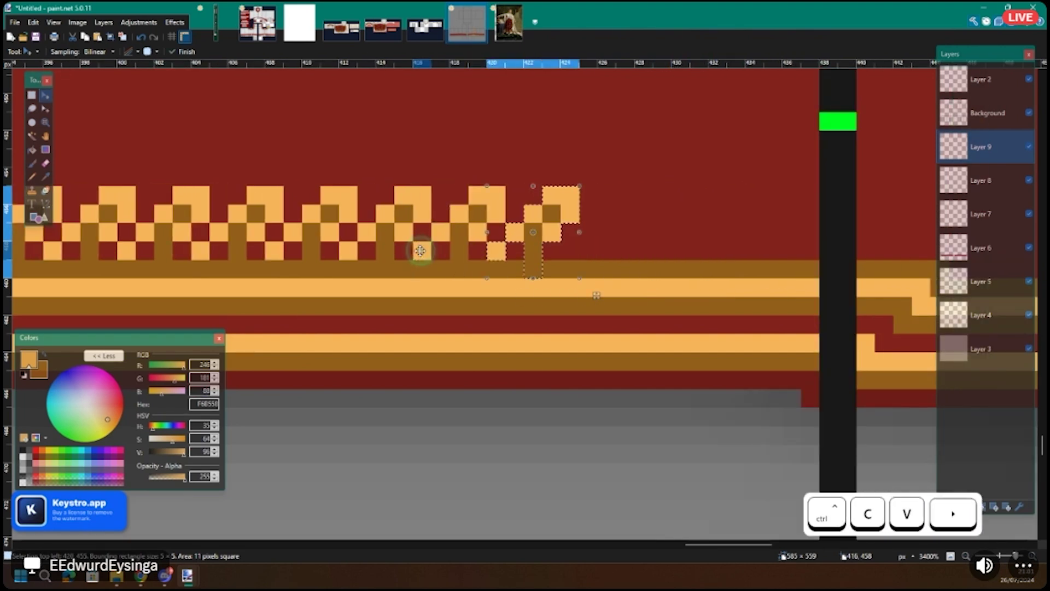
pyautogui.press('Right')
pyautogui.press('Right')
pyautogui.press('Right')
pyautogui.press('Right')
pyautogui.hotkey('ctrl', 'c')
pyautogui.hotkey('ctrl', 'v')
pyautogui.press('Right')
pyautogui.press('Right')
pyautogui.press('Right')
pyautogui.press('Right')
pyautogui.hotkey('ctrl', 'c')
pyautogui.hotkey('ctrl', 'v')
pyautogui.press('Right')
pyautogui.press('Right')
pyautogui.press('Right')
pyautogui.press('Right')
pyautogui.press('Escape')
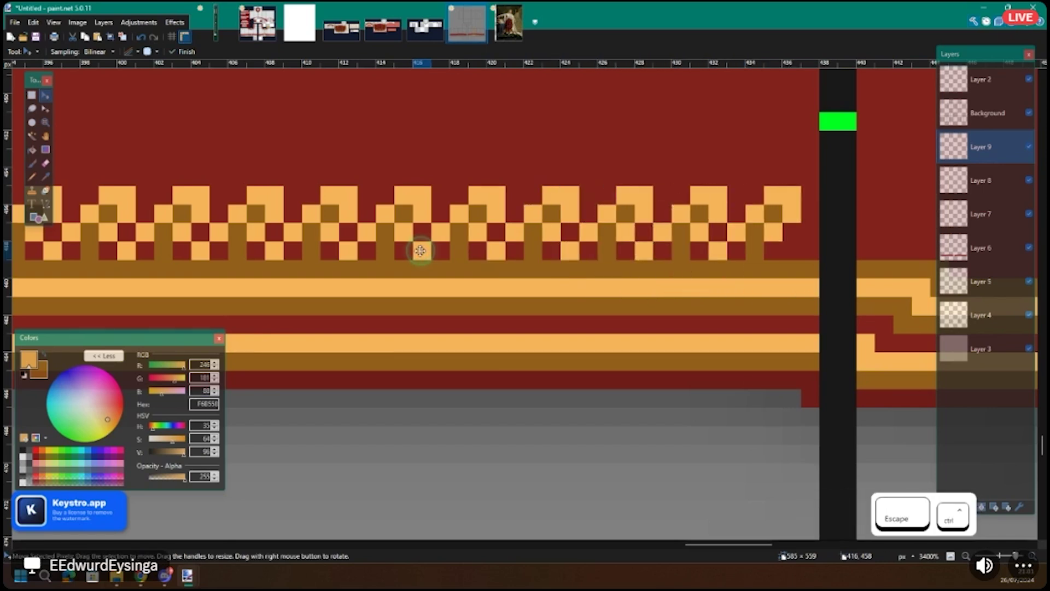
# Step: Apply Add Noise with intensity 47 and coverage 100 to the leaf row on Layer 9
pyautogui.keyDown('ctrl'); pyautogui.scroll(-10, 420, 251); pyautogui.keyUp('ctrl')
pyautogui.keyDown('ctrl'); pyautogui.scroll(4, 423, 265); pyautogui.keyUp('ctrl')
pyautogui.keyDown('ctrl'); pyautogui.scroll(-3, 476, 268); pyautogui.keyUp('ctrl')
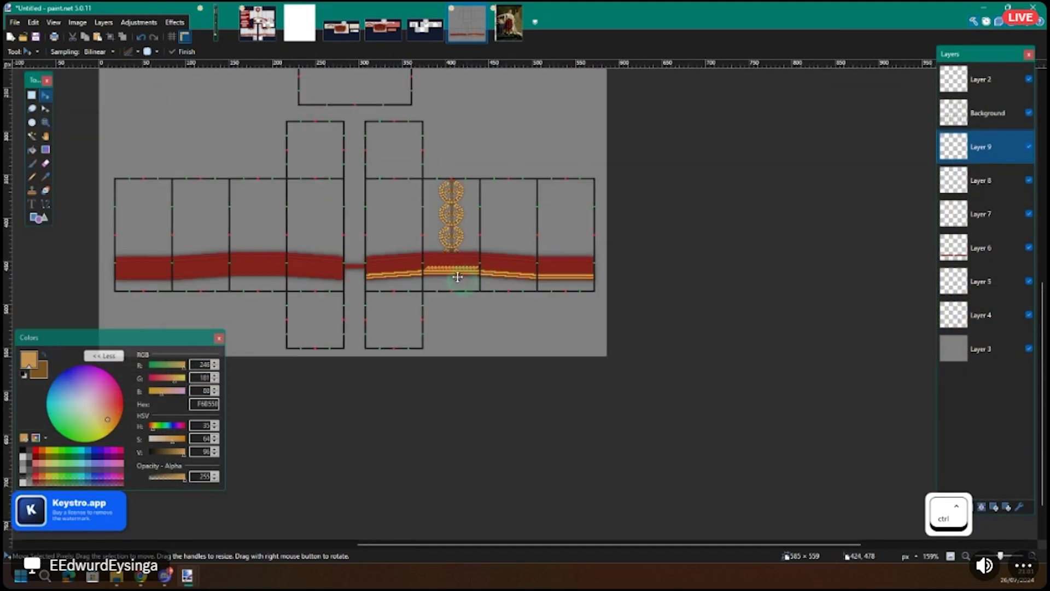
pyautogui.keyDown('ctrl'); pyautogui.scroll(-1, 448, 274); pyautogui.keyUp('ctrl')
pyautogui.keyDown('ctrl'); pyautogui.scroll(10, 445, 278); pyautogui.keyUp('ctrl')
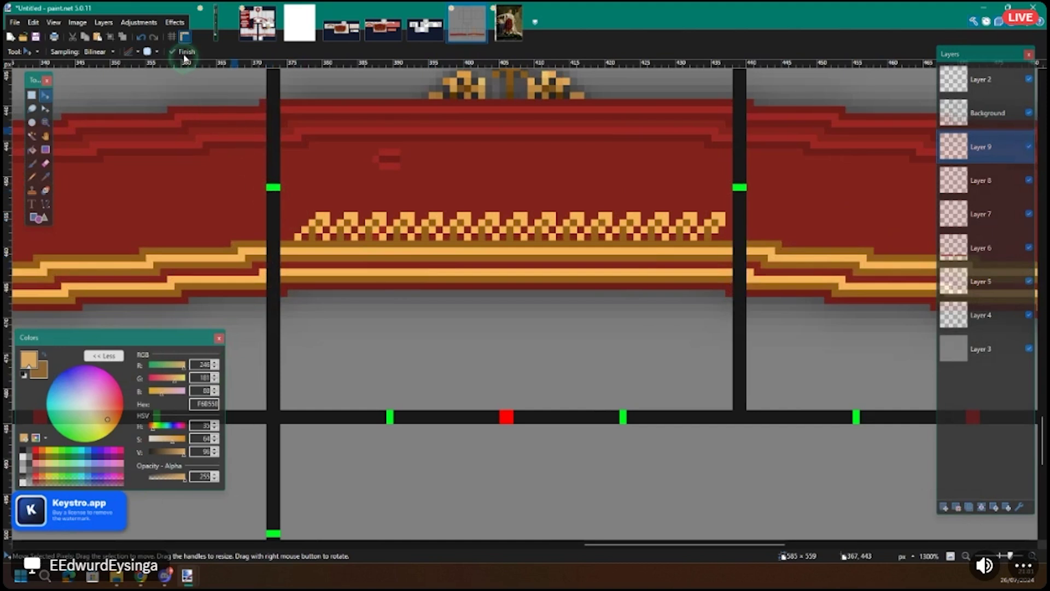
pyautogui.click(175, 23)
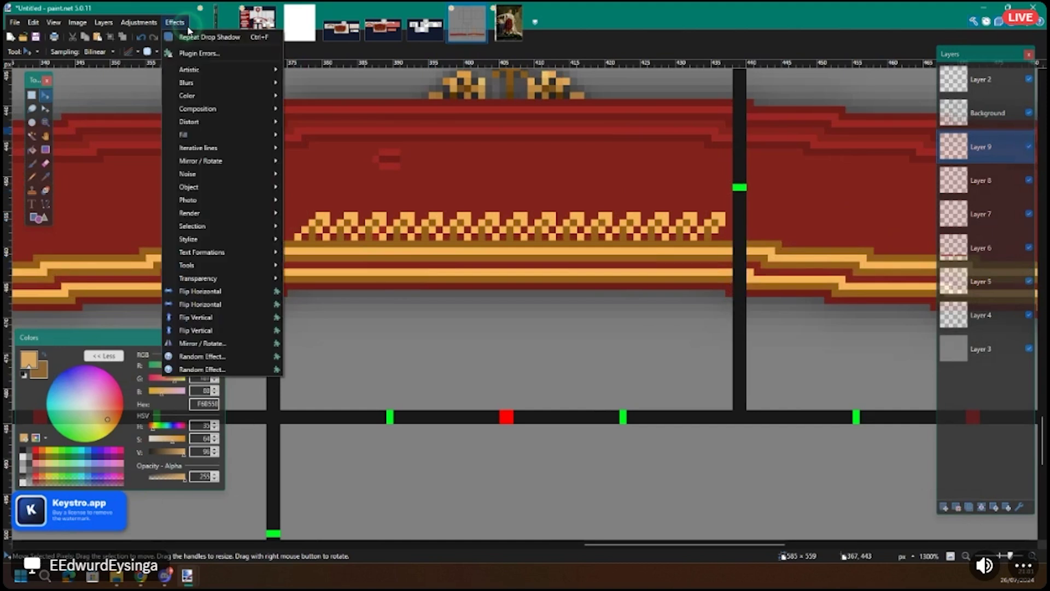
pyautogui.moveTo(199, 173)
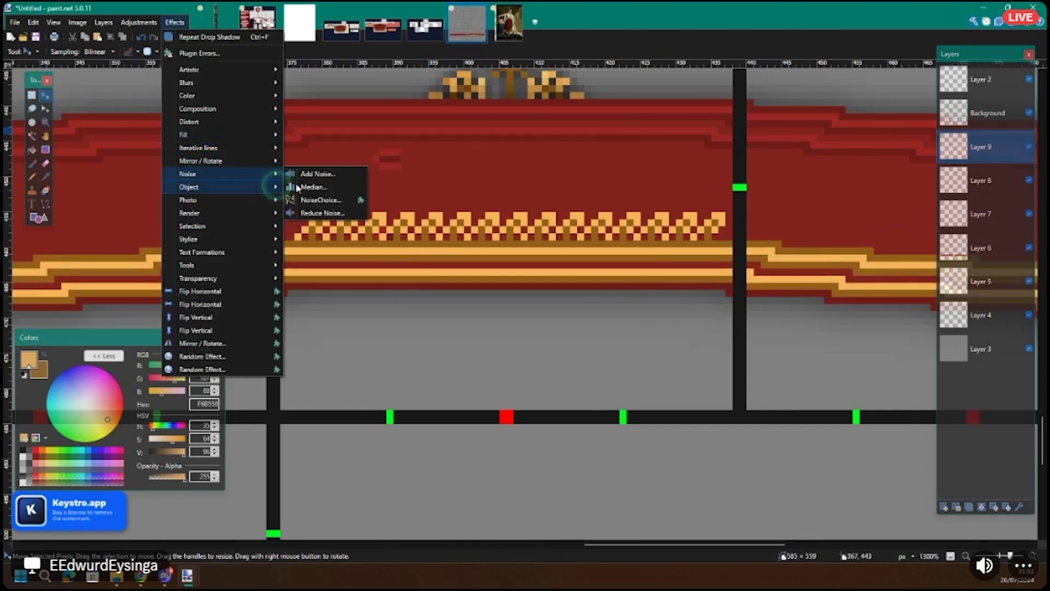
pyautogui.click(308, 175)
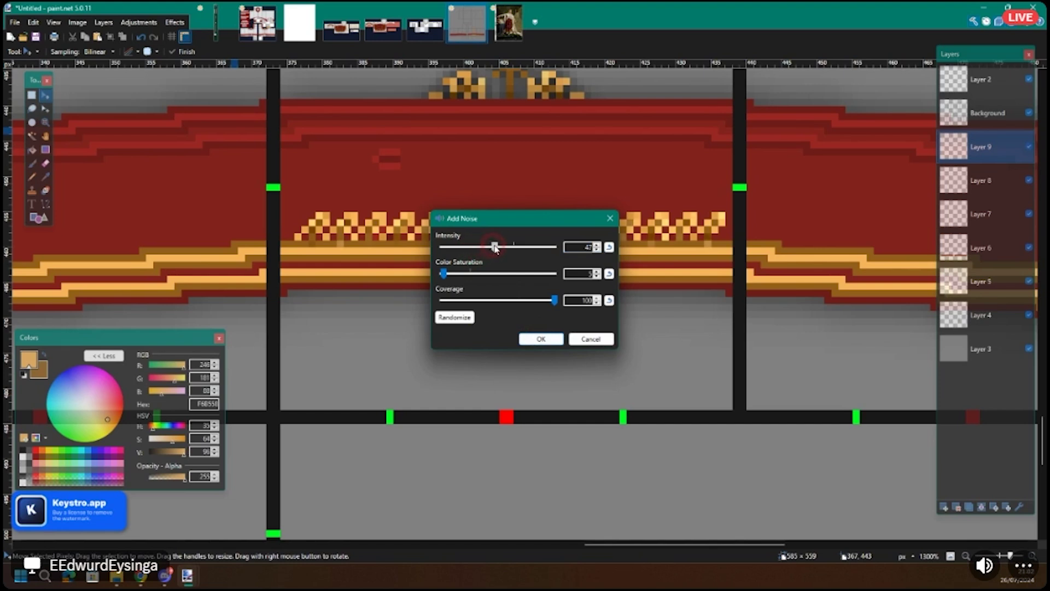
pyautogui.click(540, 339)
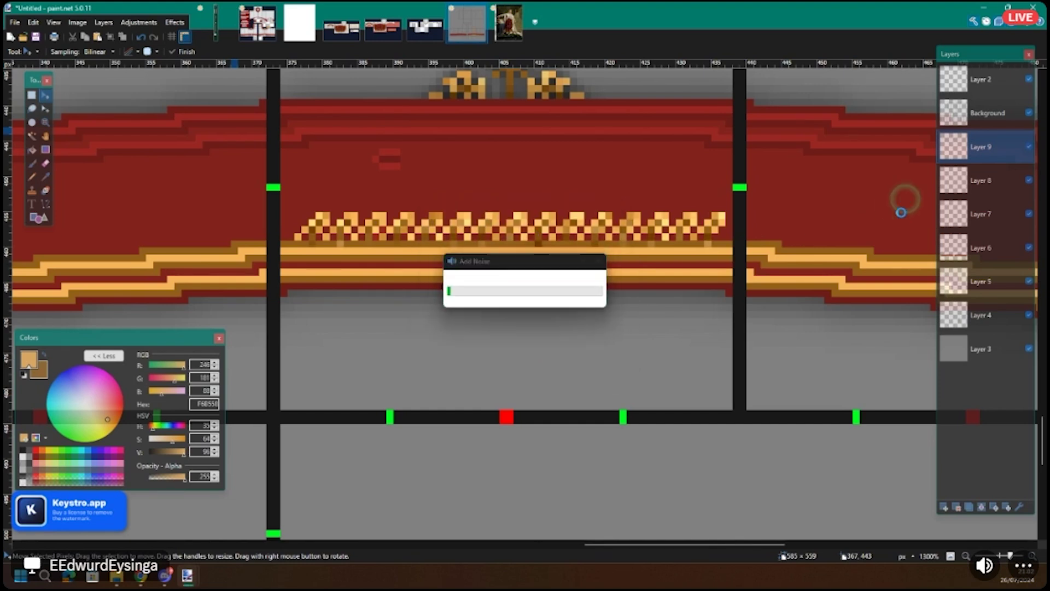
# Step: Try the same noise effect on the gold trim lines of Layer 8 and Layer 7
pyautogui.click(1029, 180)
pyautogui.click(1029, 180)
pyautogui.hotkey('ctrl', 'f')
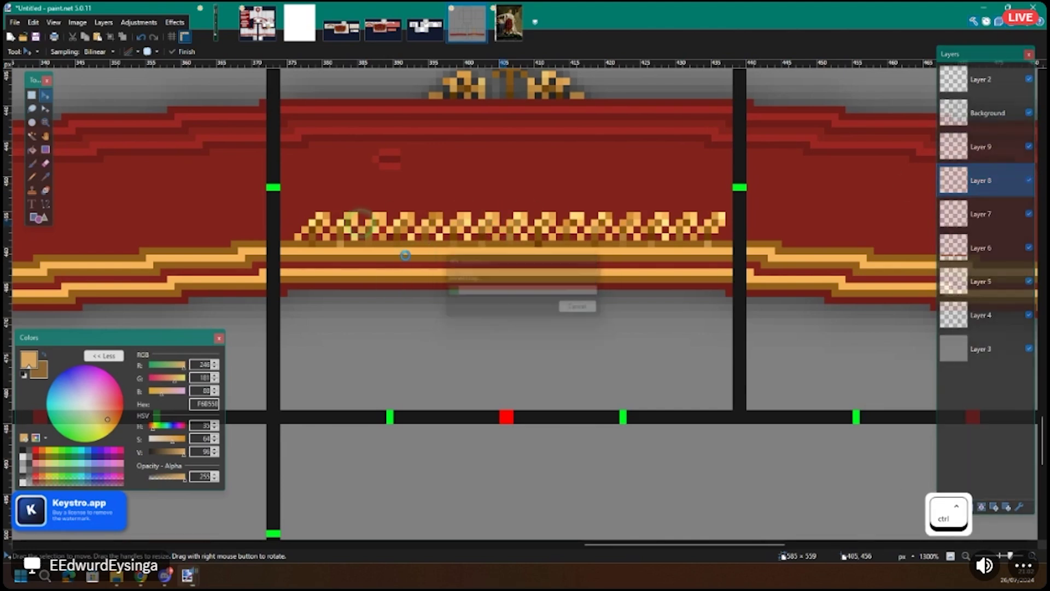
pyautogui.click(980, 216)
pyautogui.hotkey('ctrl', 'f')
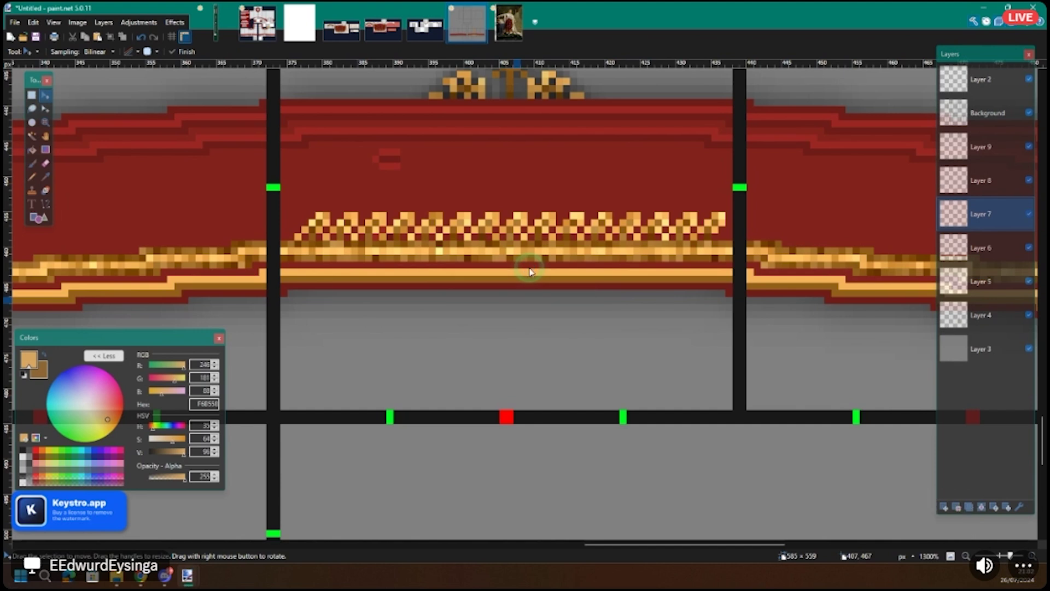
pyautogui.scroll(-8, 528, 267)
pyautogui.scroll(-1, 529, 267)
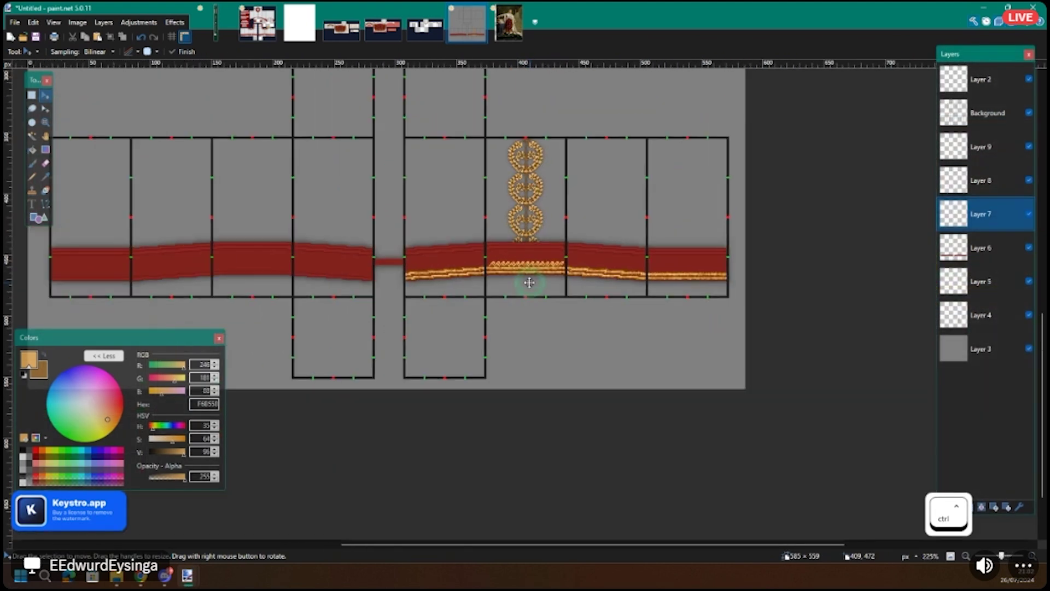
pyautogui.scroll(4, 532, 285)
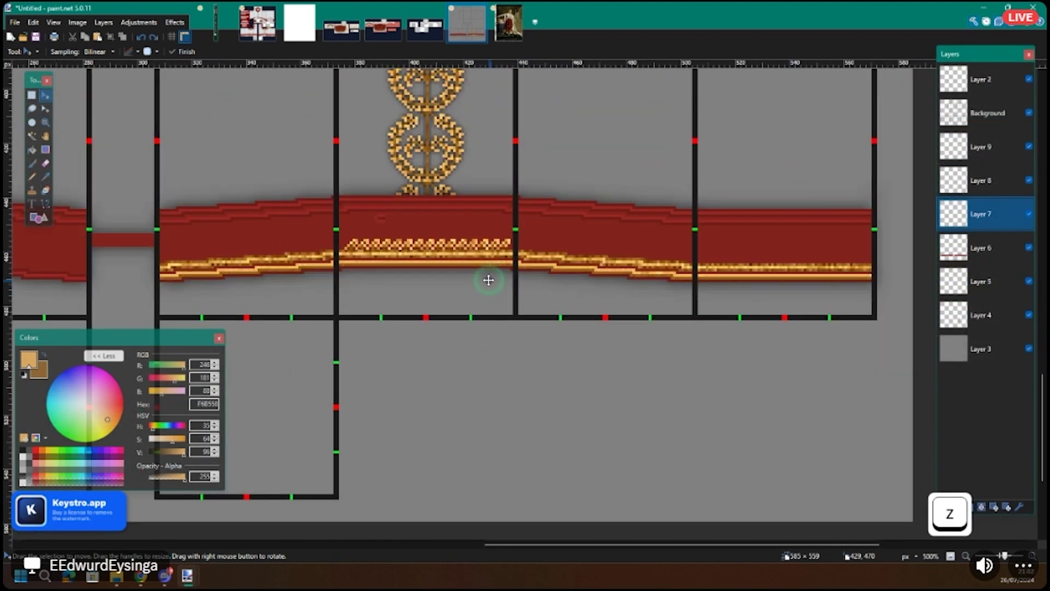
# Step: Apply Add Noise with intensity 31 and coverage 100 to the lower gold trim line on Layer 7
pyautogui.click(175, 22)
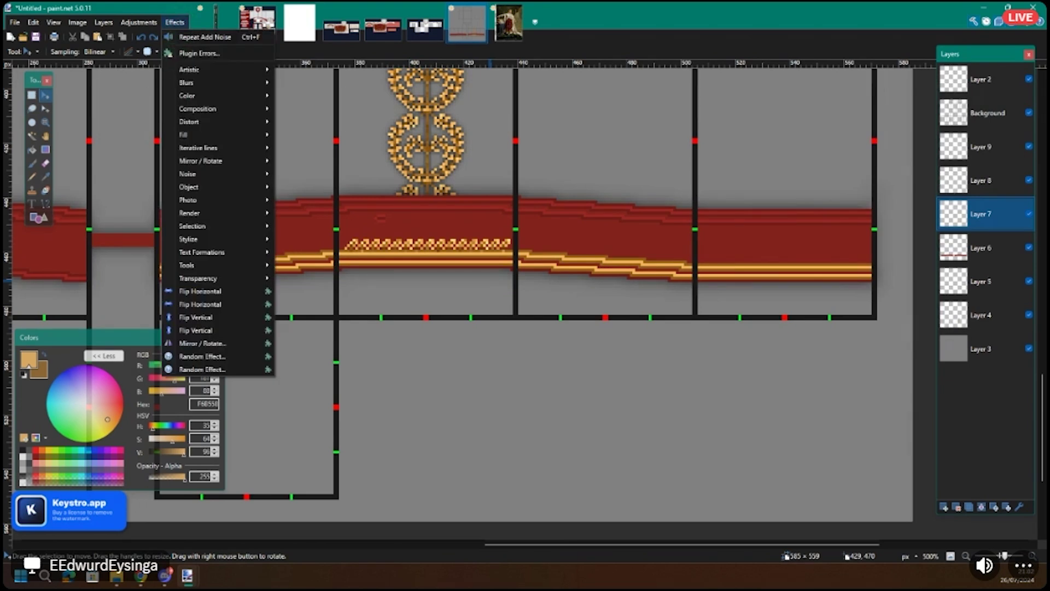
pyautogui.click(466, 272)
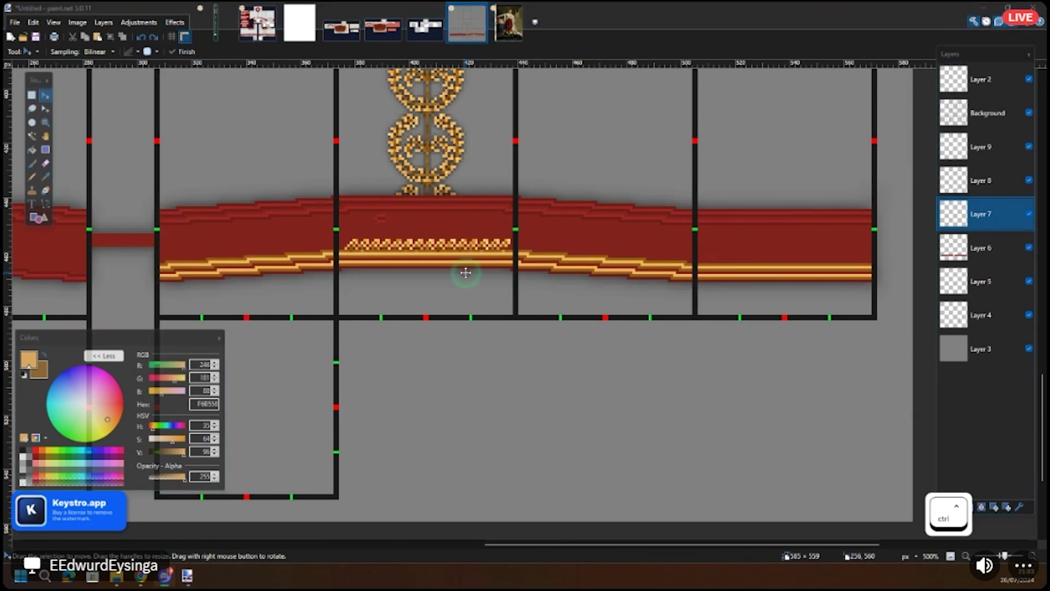
pyautogui.scroll(3, 466, 272)
pyautogui.click(192, 200)
pyautogui.hotkey('alt', 'c')
pyautogui.moveTo(230, 186)
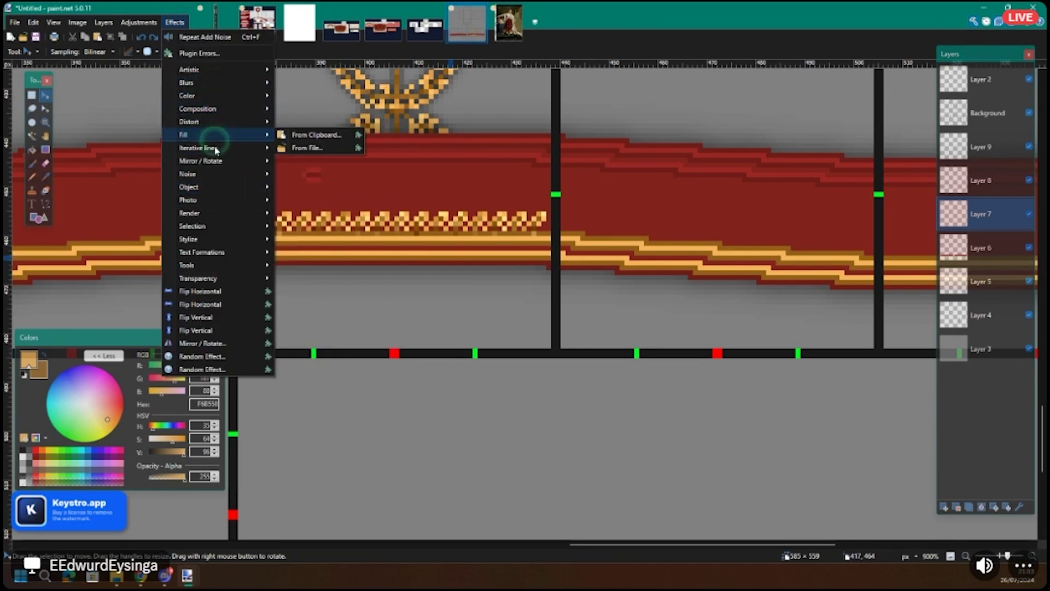
pyautogui.click(298, 174)
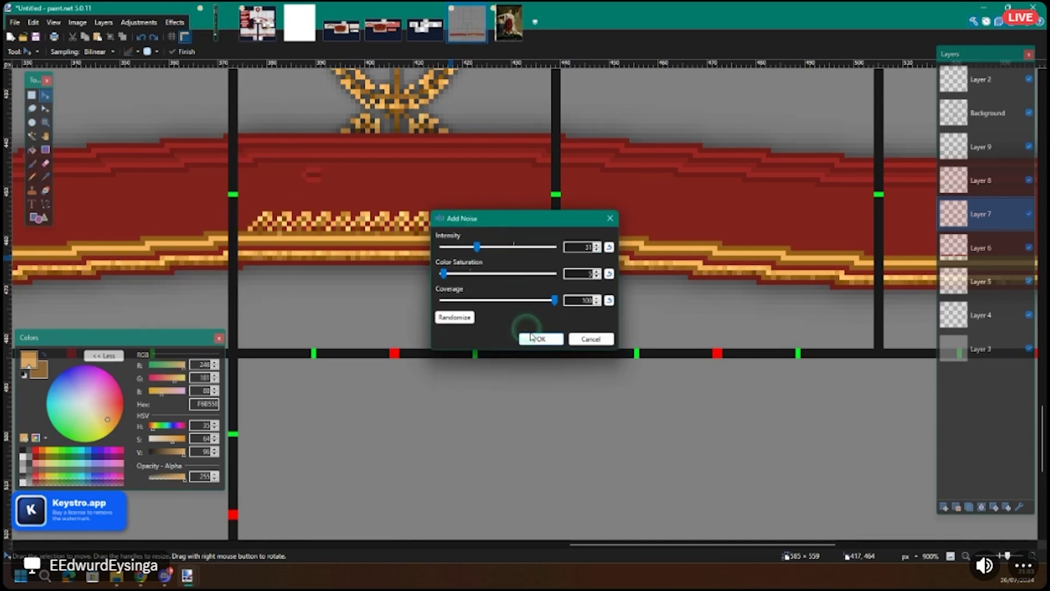
pyautogui.click(531, 338)
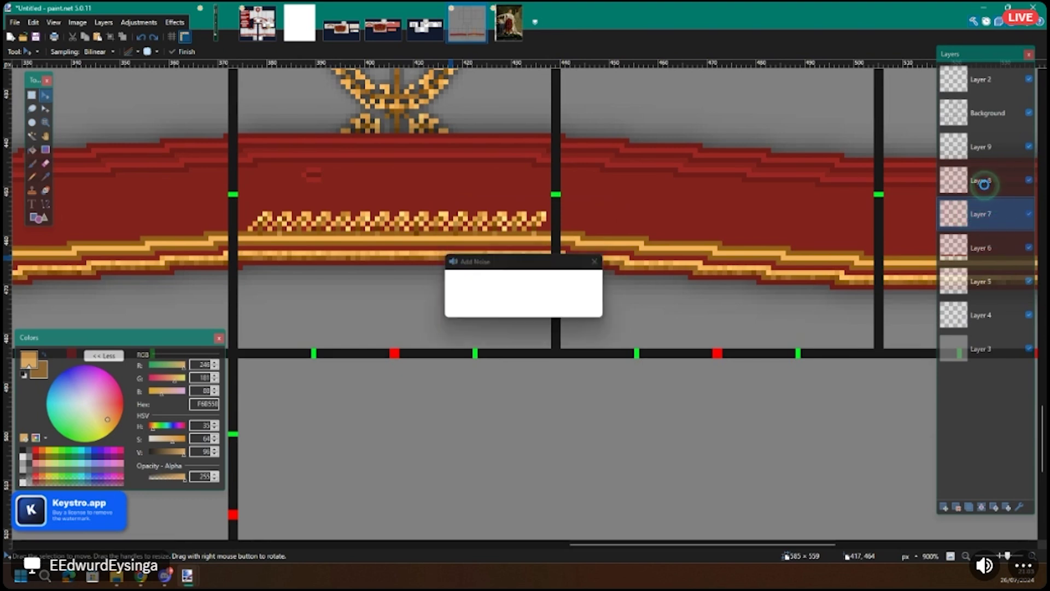
# Step: Repeat the intensity 31 noise on the upper gold trim line on Layer 8
pyautogui.click(997, 184)
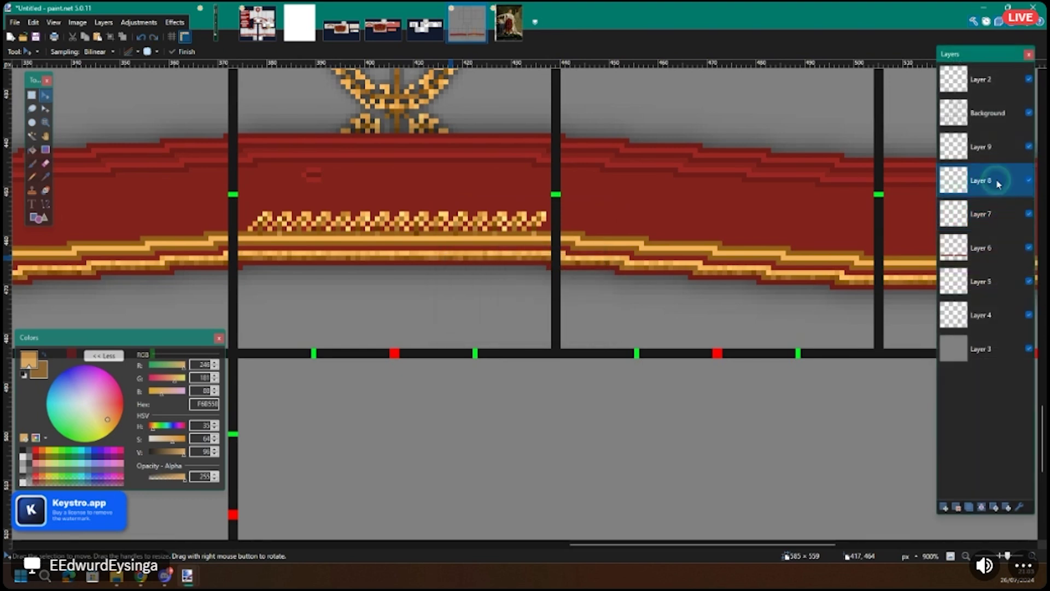
pyautogui.scroll(-3, 650, 217)
pyautogui.hotkey('ctrl', 'f')
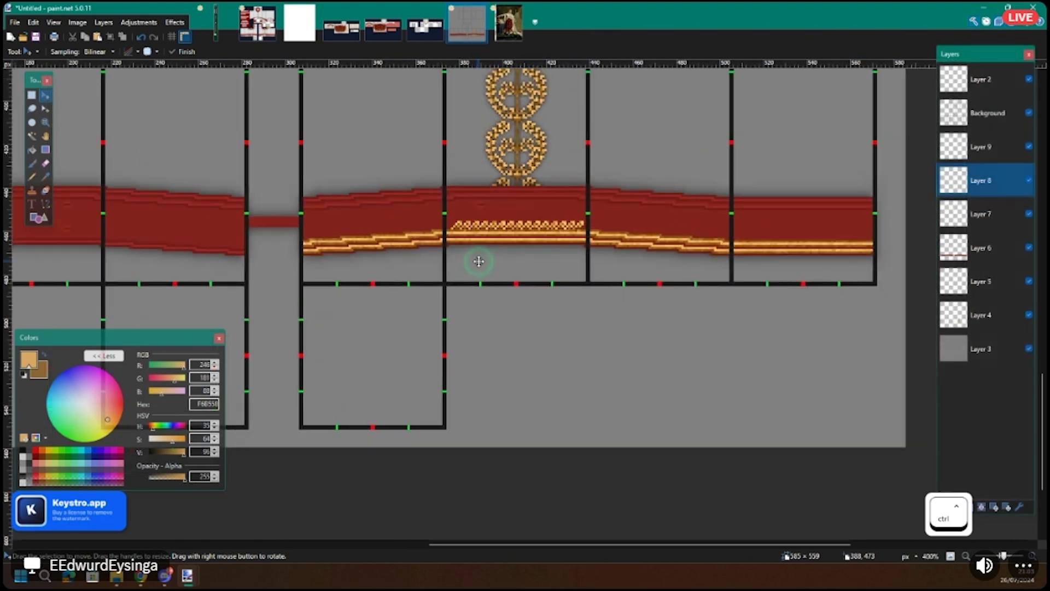
# Step: Apply a black Drop Shadow with distance 0 and opacity 0.40 to the gold trim lines on Layer 8 and Layer 7
pyautogui.click(175, 23)
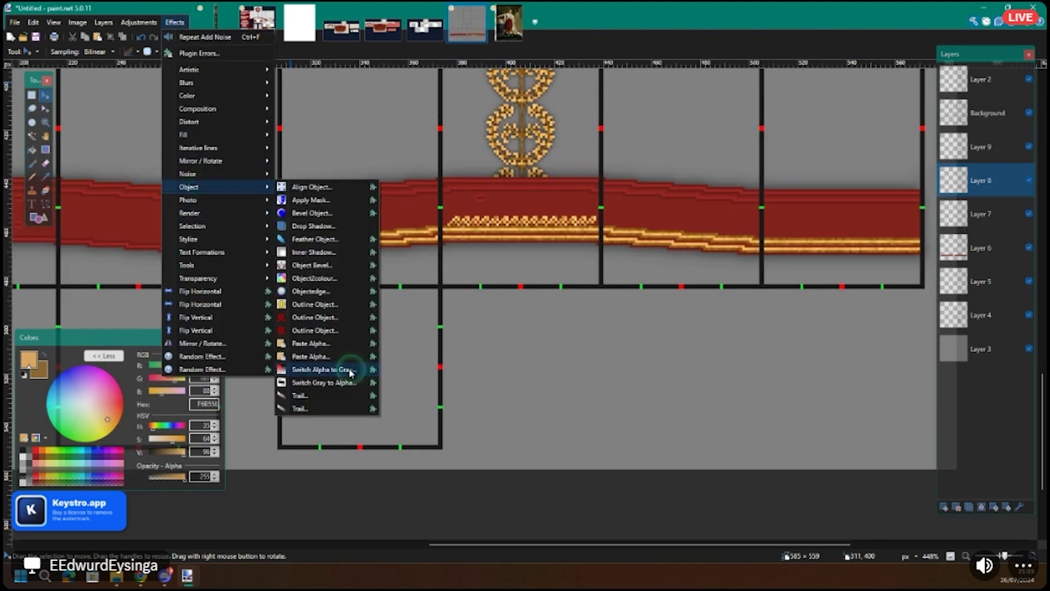
pyautogui.click(348, 236)
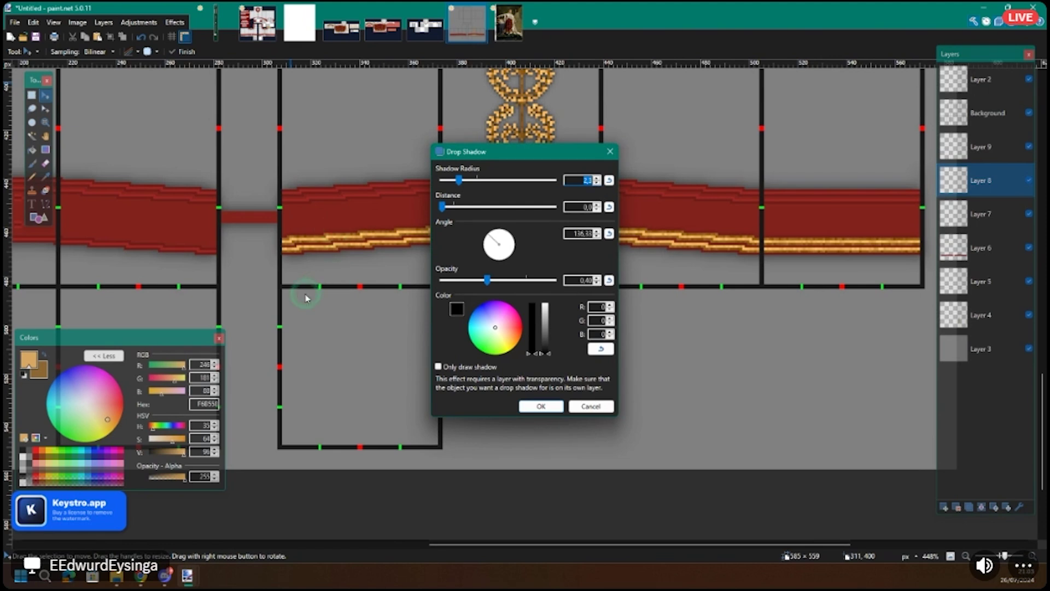
pyautogui.click(550, 414)
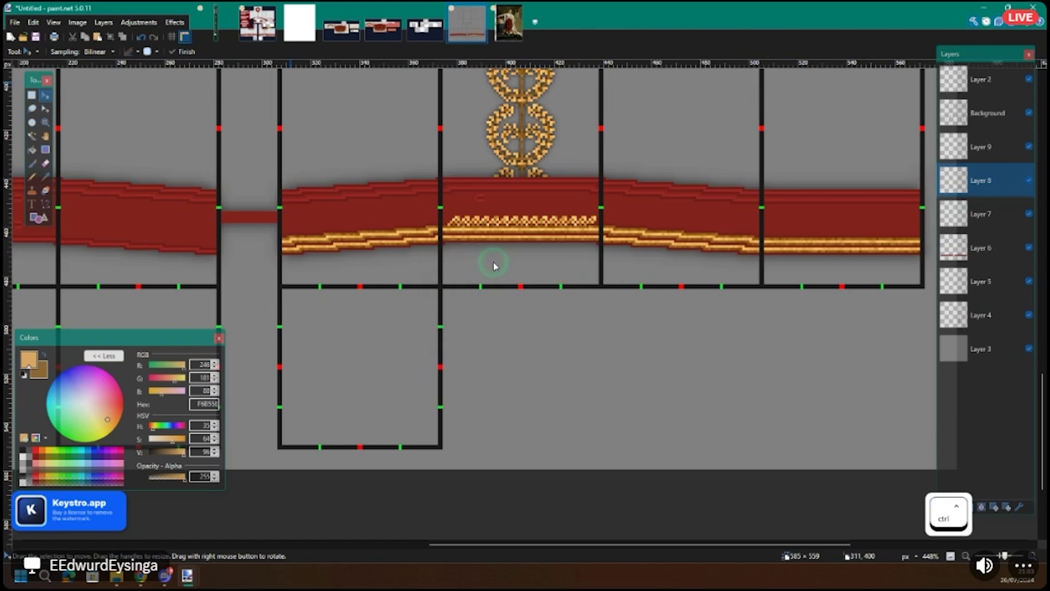
pyautogui.scroll(1, 492, 260)
pyautogui.hotkey('ctrl', 'f')
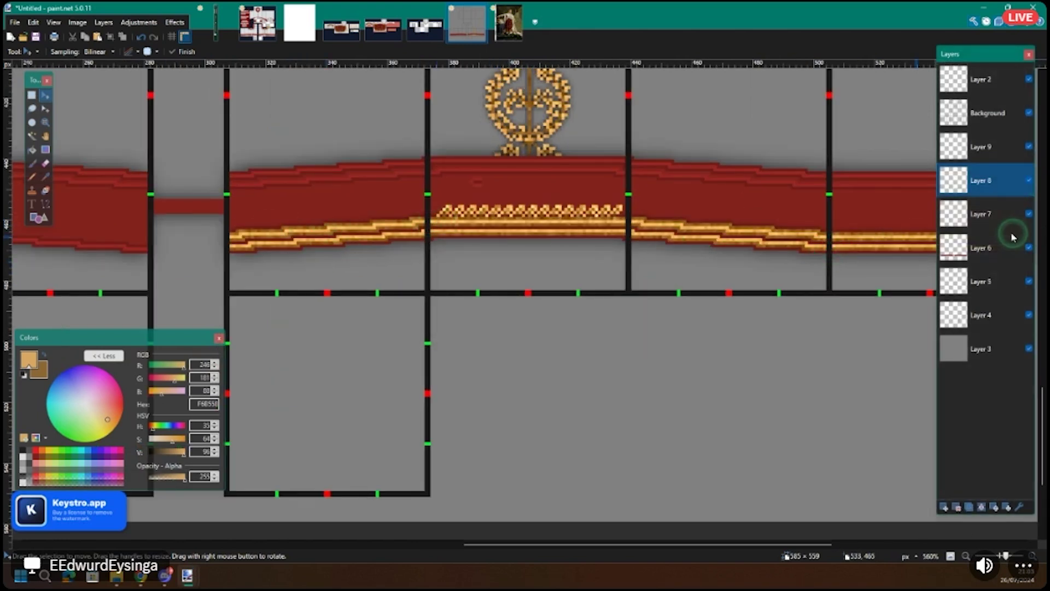
pyautogui.click(997, 218)
pyautogui.hotkey('ctrl', 'f')
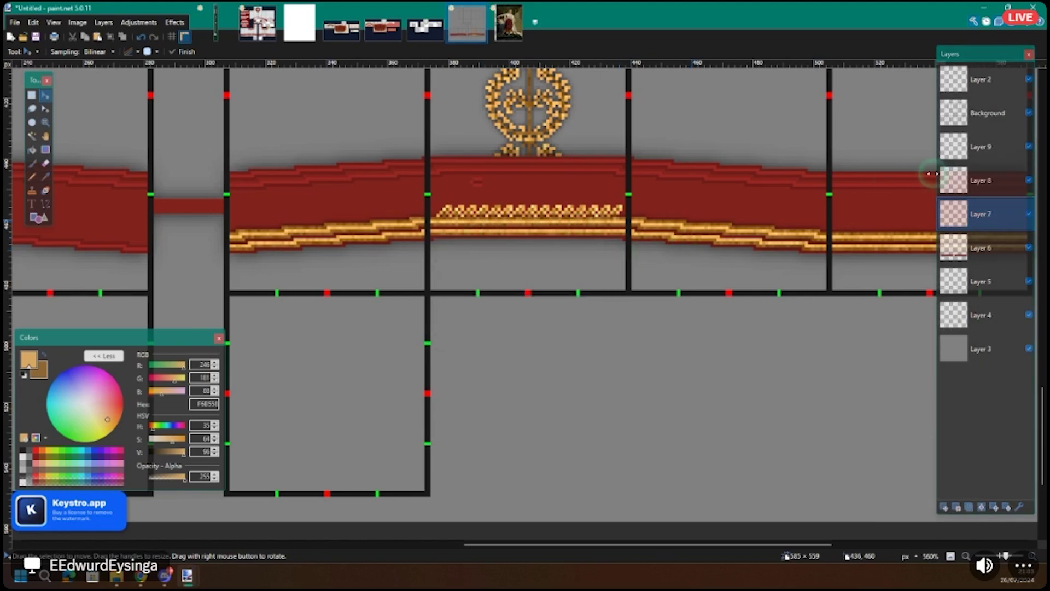
# Step: Try a further Drop Shadow on the upper trim line of Layer 8
pyautogui.click(980, 181)
pyautogui.hotkey('ctrl', 'f')
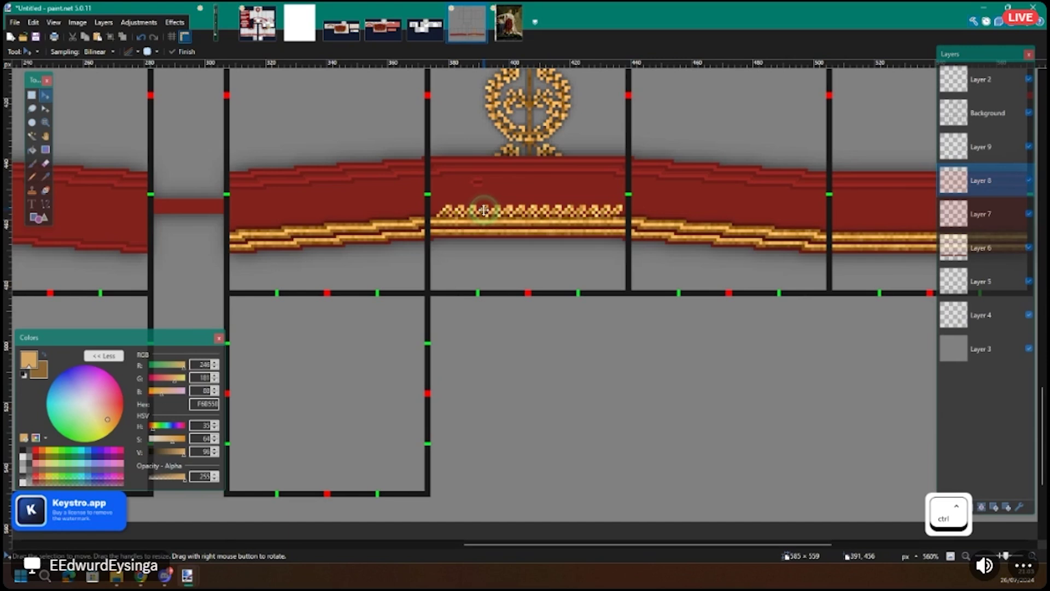
pyautogui.hotkey('ctrl', 'z')
# Step: Repeat the Drop Shadow on the leaf row of Layer 9 to darken its edges
pyautogui.click(999, 152)
pyautogui.hotkey('ctrl', 'f')
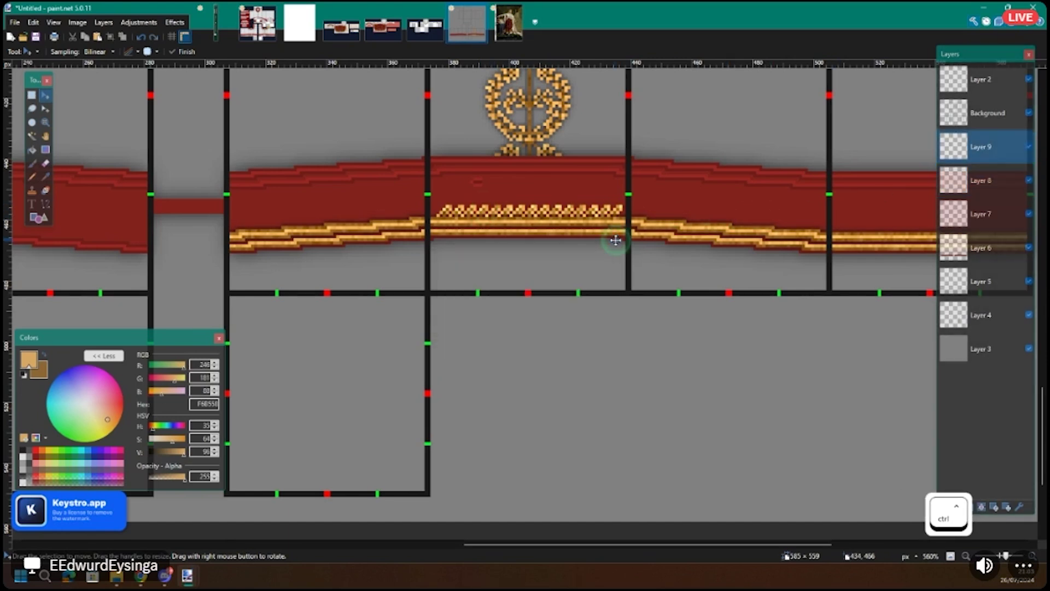
pyautogui.scroll(-3, 616, 240)
pyautogui.hotkey('ctrl', 'f')
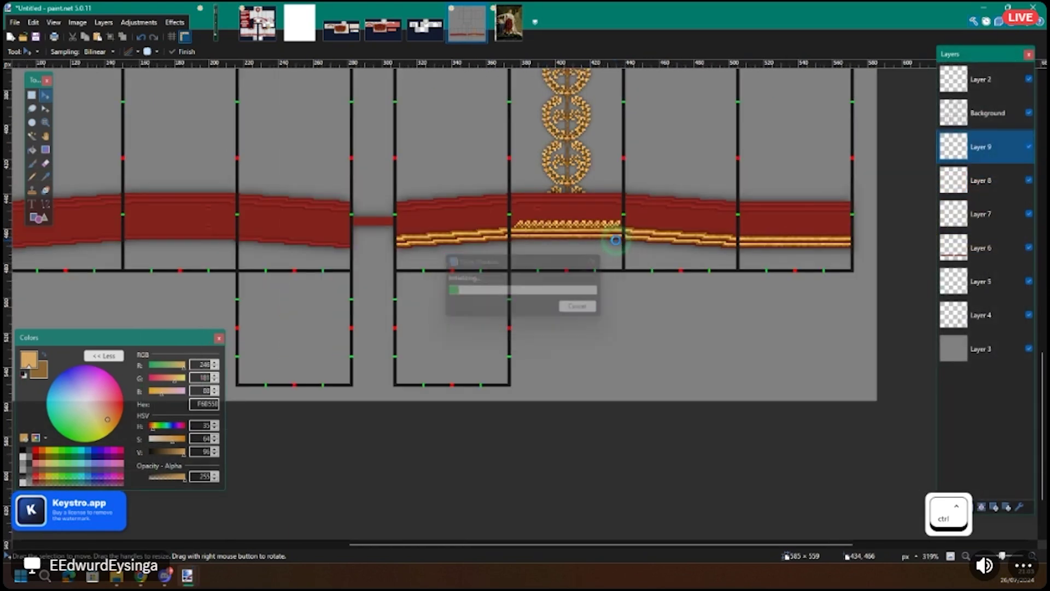
pyautogui.press('Escape')
pyautogui.hscroll(5, 574, 252)
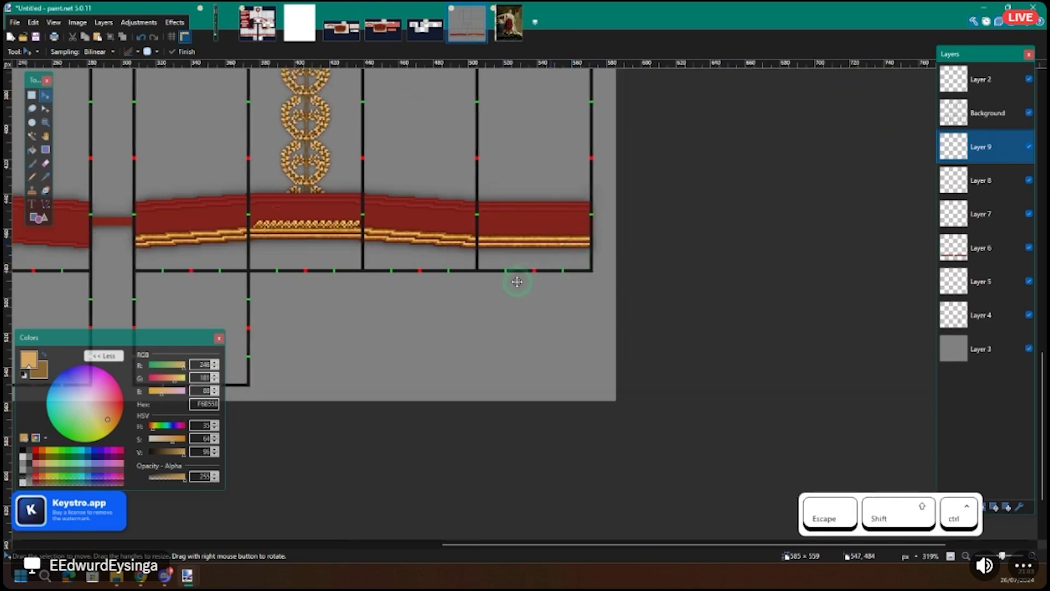
# Step: Examine the wreath column and the cuff's gold trim and leaf row from afar and close up
pyautogui.scroll(-4, 517, 282)
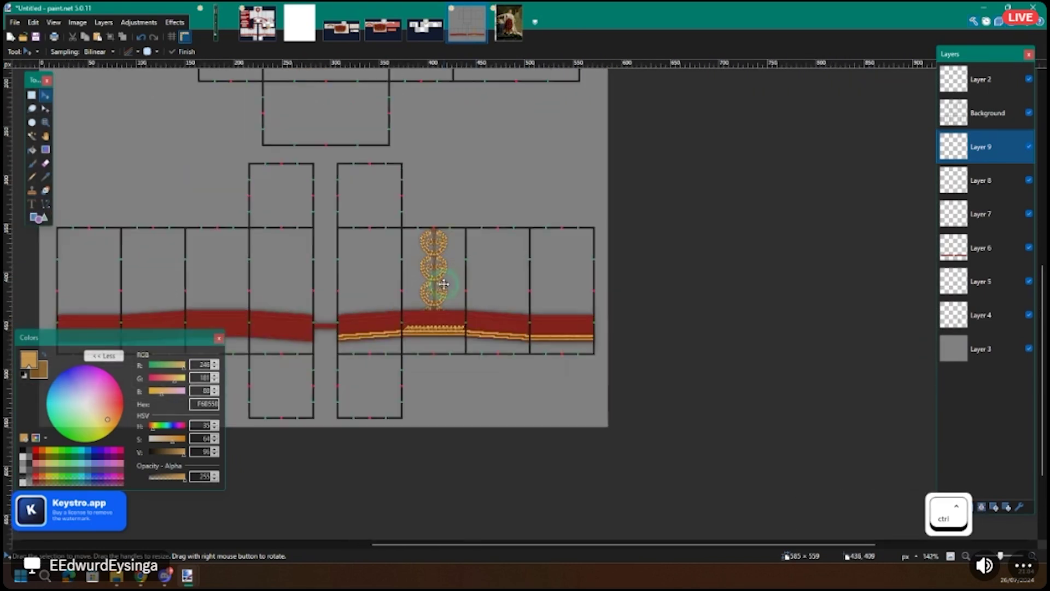
pyautogui.scroll(2, 443, 283)
pyautogui.scroll(-3, 438, 316)
pyautogui.scroll(4, 392, 245)
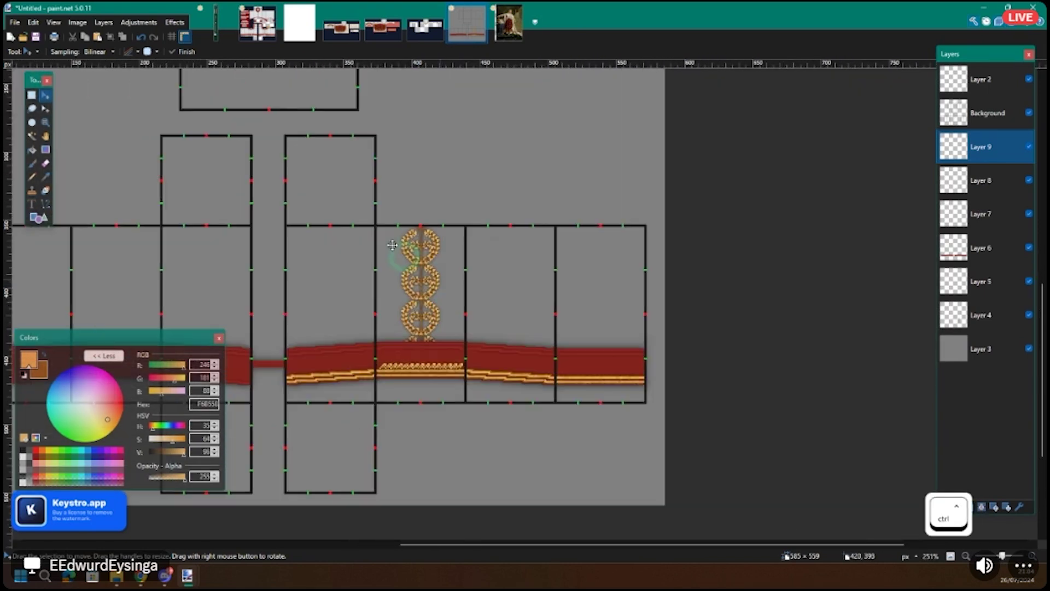
pyautogui.scroll(-2, 403, 262)
pyautogui.scroll(3, 399, 265)
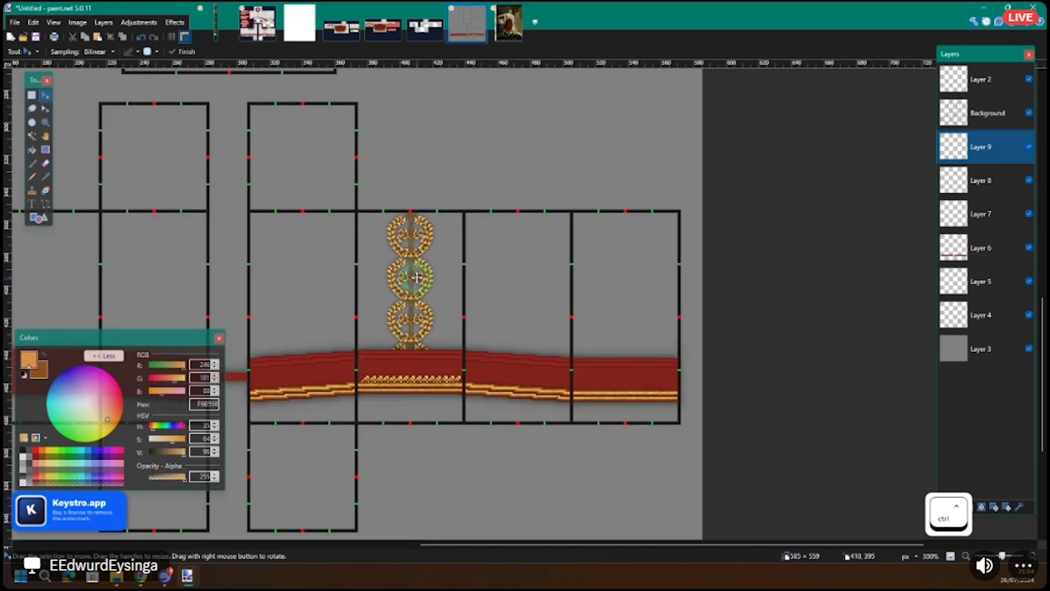
pyautogui.scroll(-2, 417, 278)
pyautogui.scroll(4, 411, 295)
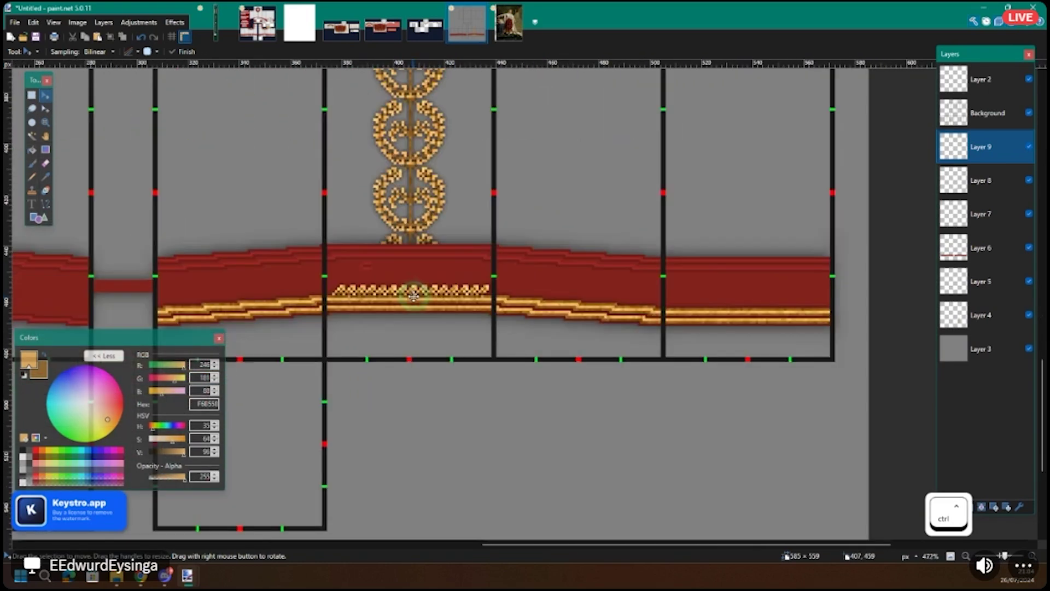
pyautogui.scroll(2, 411, 307)
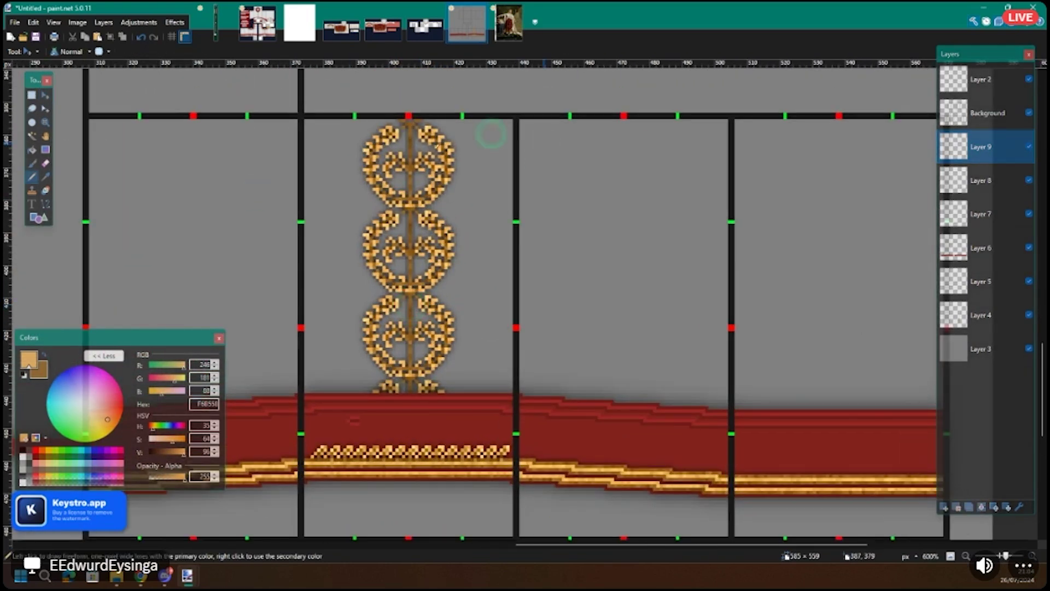
pyautogui.hscroll(-3, 471, 268)
pyautogui.scroll(6, 491, 471)
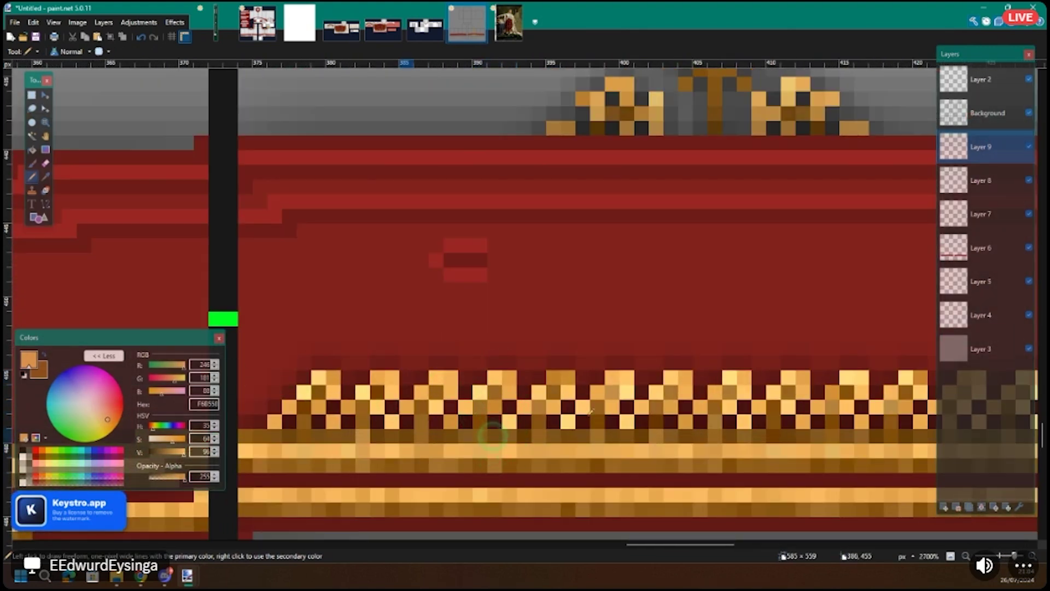
pyautogui.scroll(-5, 519, 355)
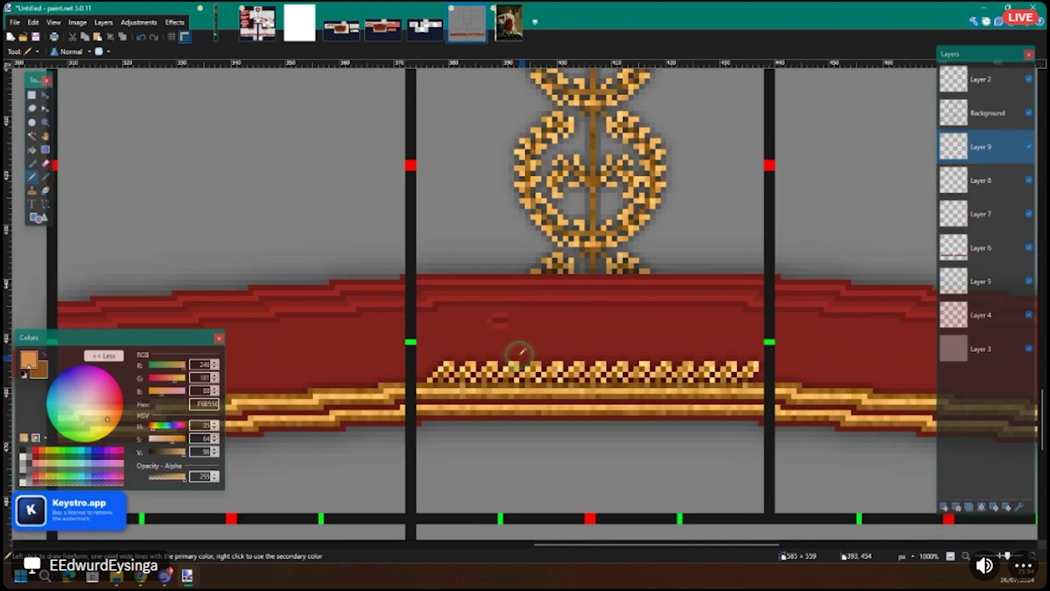
pyautogui.scroll(-4, 526, 325)
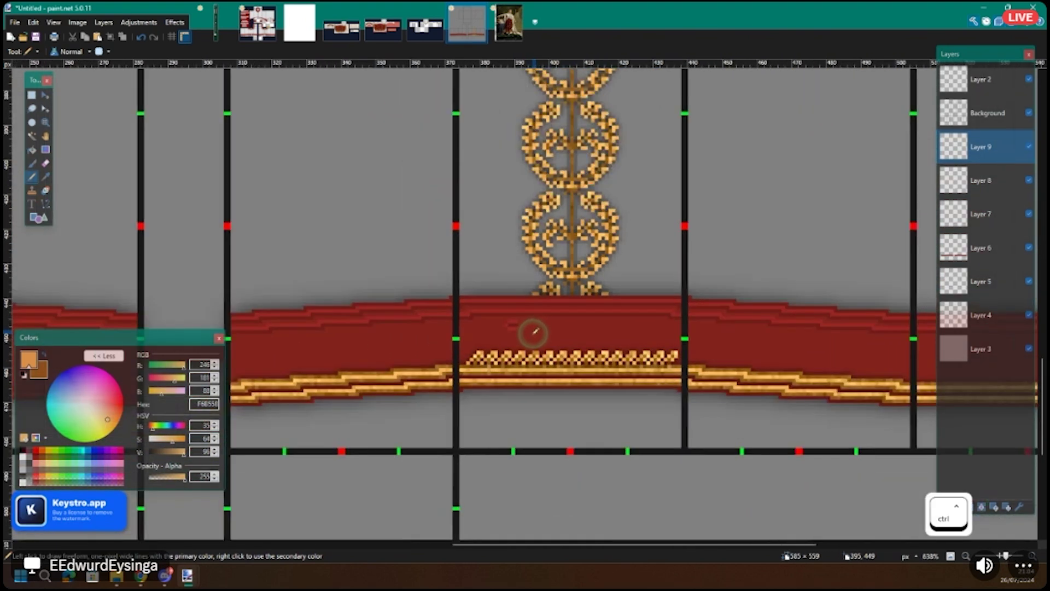
# Step: Open the Edwards Tailoring Lesson document and look back through its notes from the Embroidery section to the opening section
pyautogui.click(503, 28)
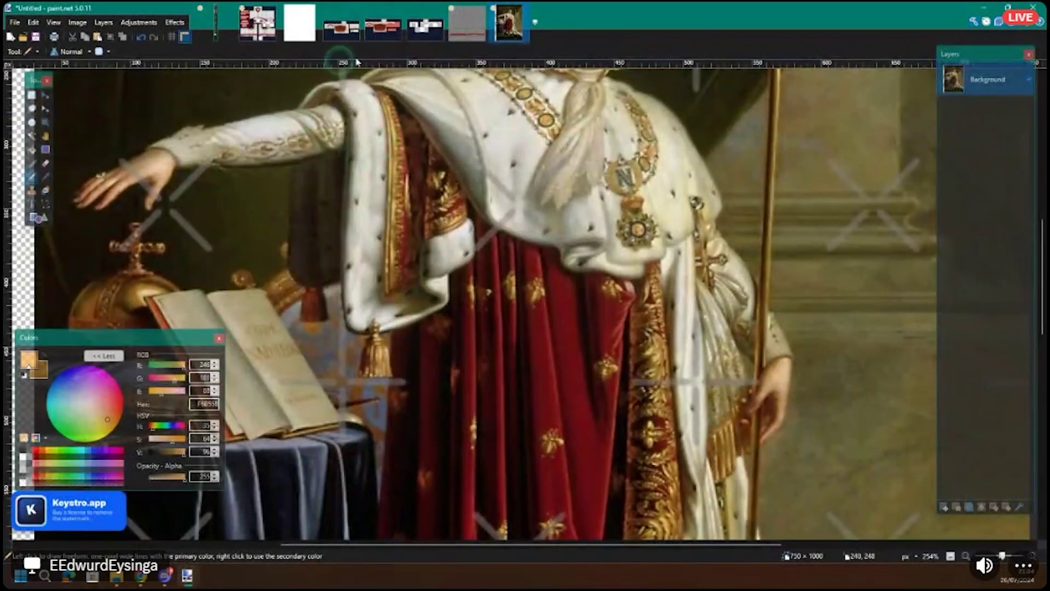
pyautogui.click(425, 27)
pyautogui.click(468, 31)
pyautogui.click(216, 23)
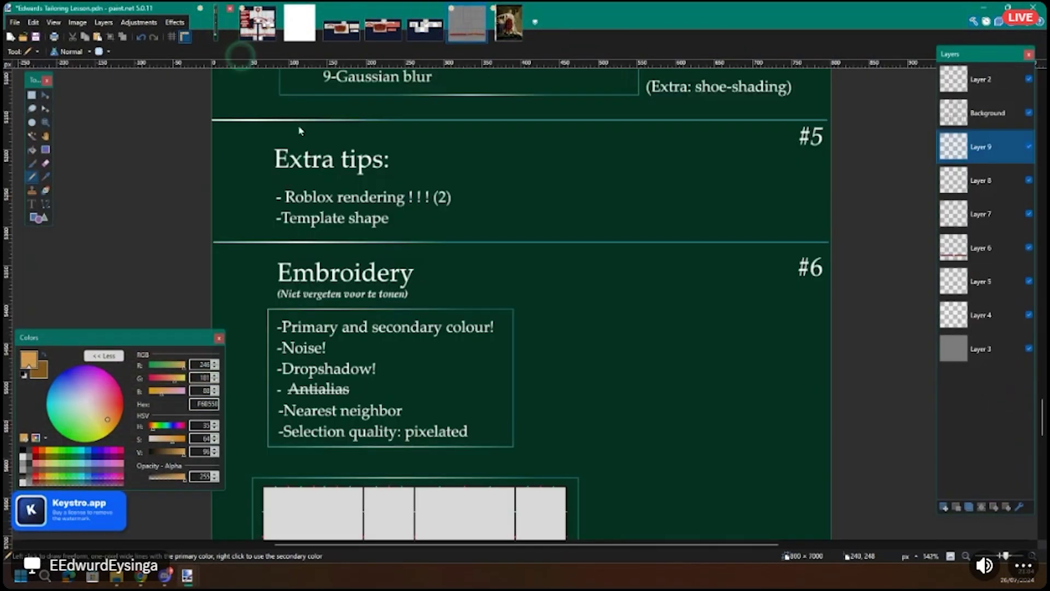
pyautogui.scroll(-2, 412, 318)
pyautogui.scroll(2, 411, 317)
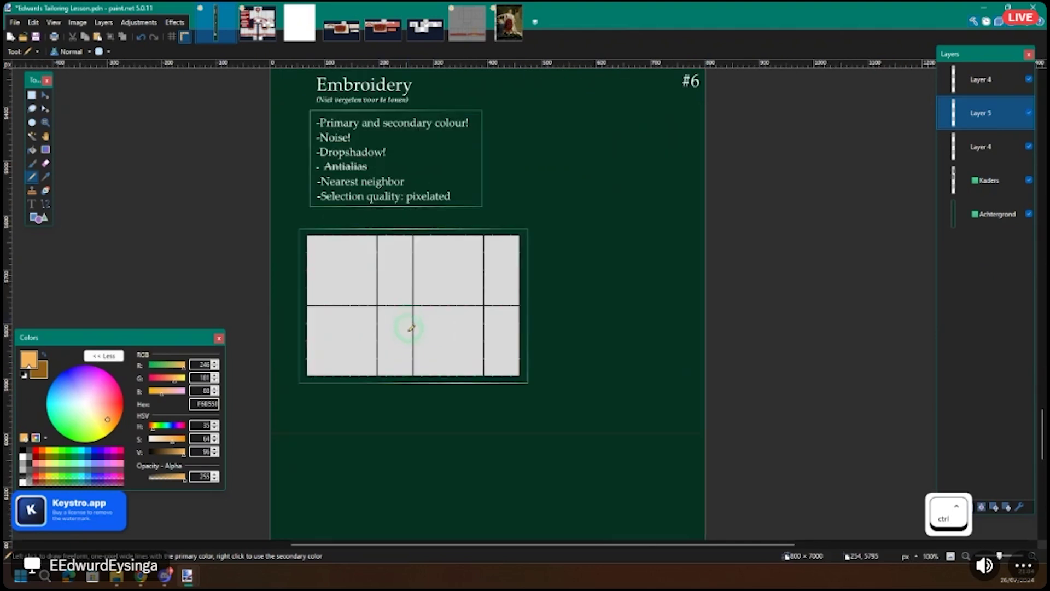
pyautogui.scroll(3, 418, 344)
pyautogui.scroll(-1, 390, 411)
pyautogui.scroll(-2, 388, 410)
pyautogui.scroll(5, 386, 413)
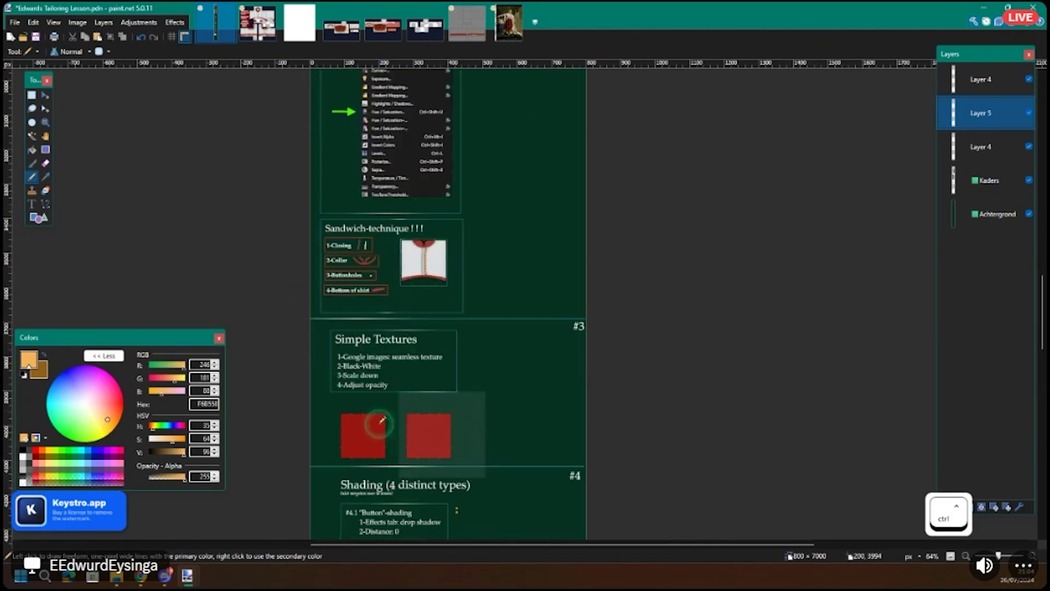
pyautogui.scroll(-2, 383, 415)
pyautogui.scroll(2, 383, 399)
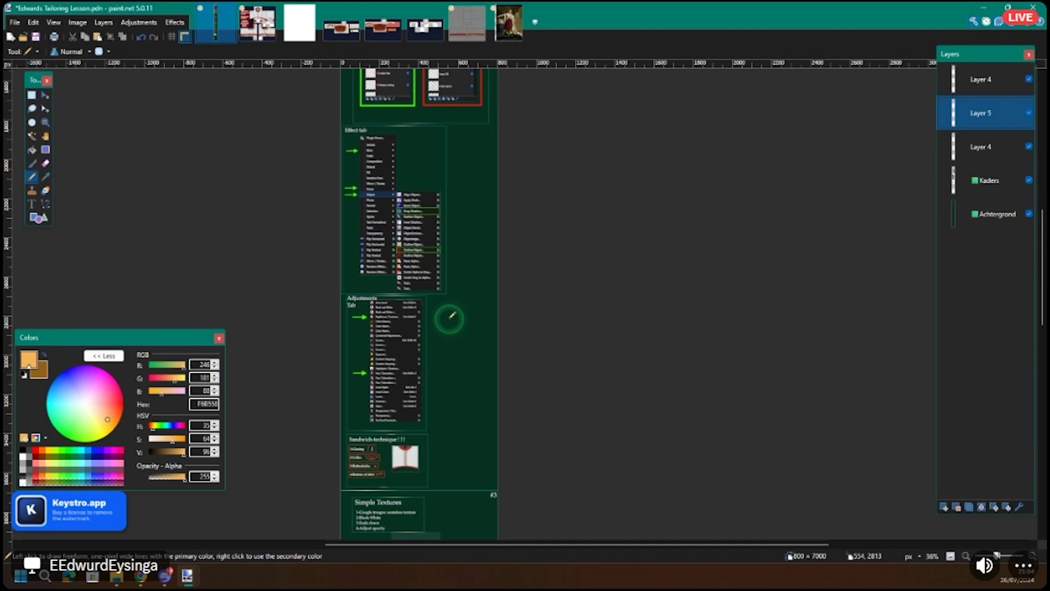
pyautogui.scroll(3, 441, 342)
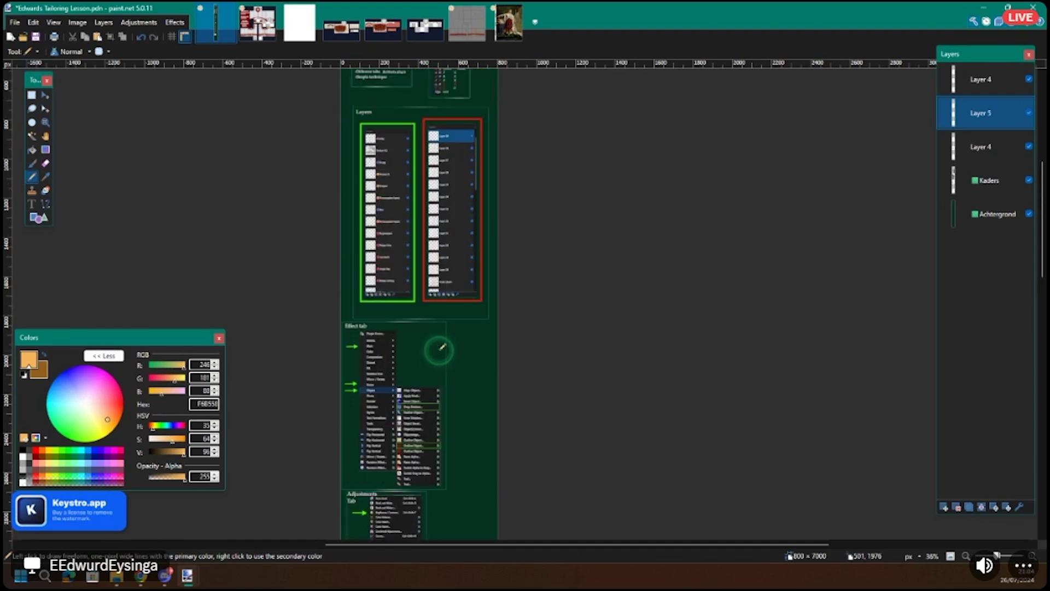
pyautogui.scroll(3, 441, 348)
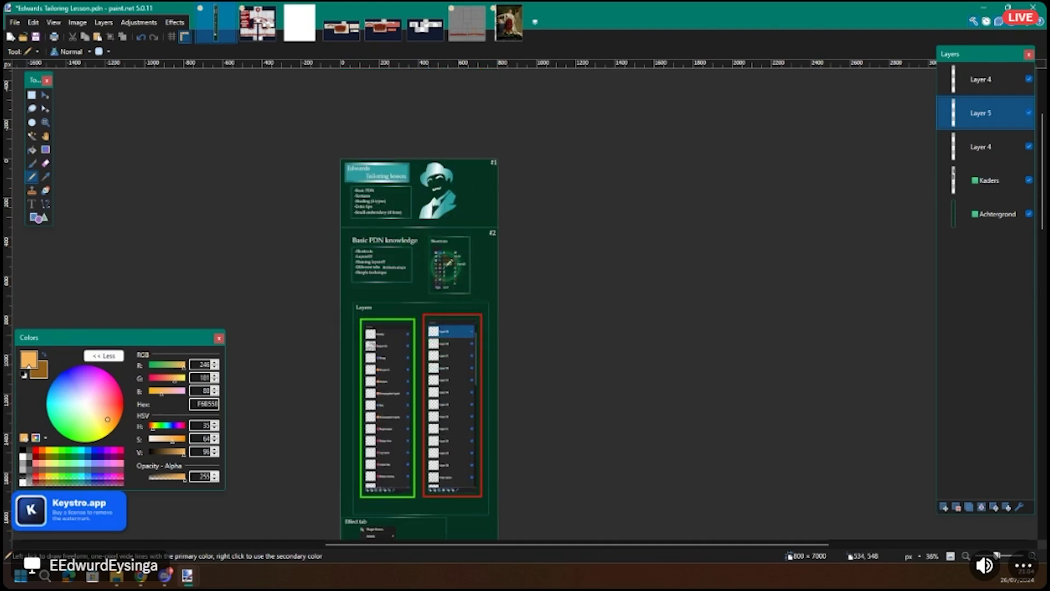
pyautogui.scroll(2, 420, 311)
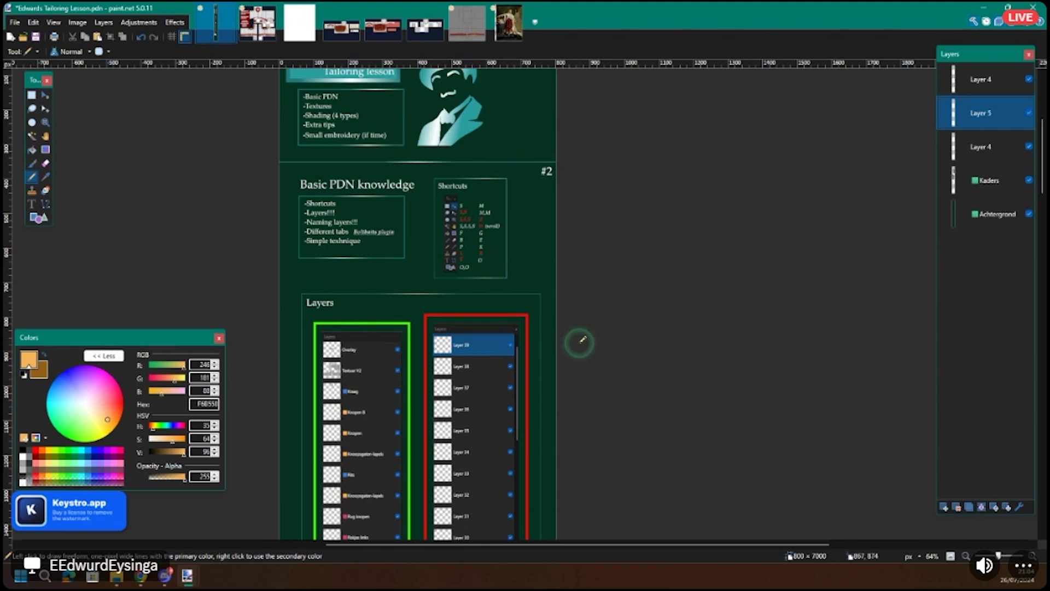
# Step: Review the lesson notes from Basic PDN knowledge through the effects and adjustments overviews to the textures and shading sections
pyautogui.scroll(2, 469, 328)
pyautogui.scroll(-2, 469, 328)
pyautogui.scroll(2, 465, 328)
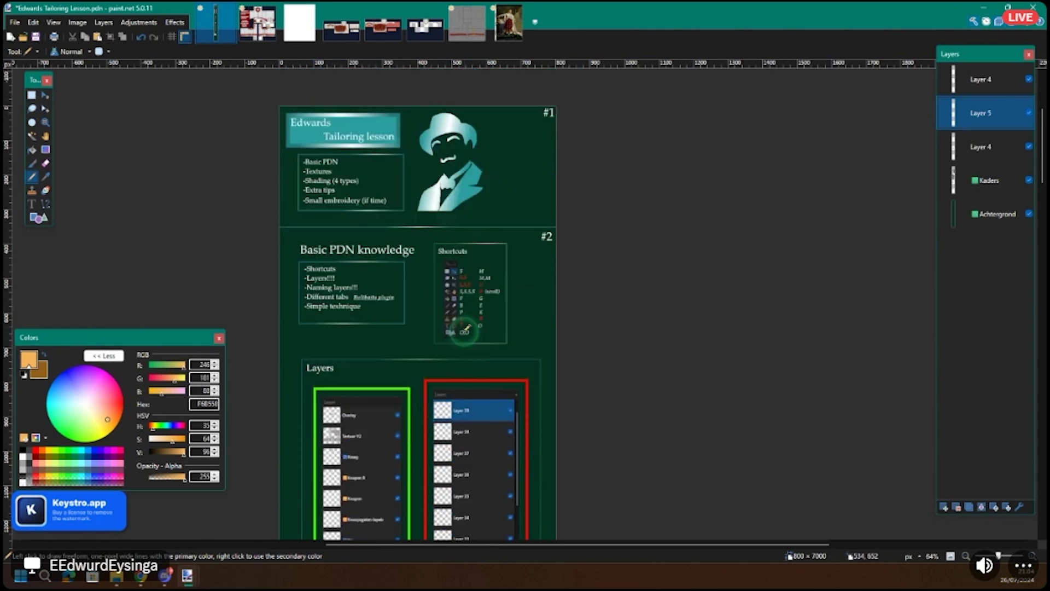
pyautogui.scroll(-4, 465, 329)
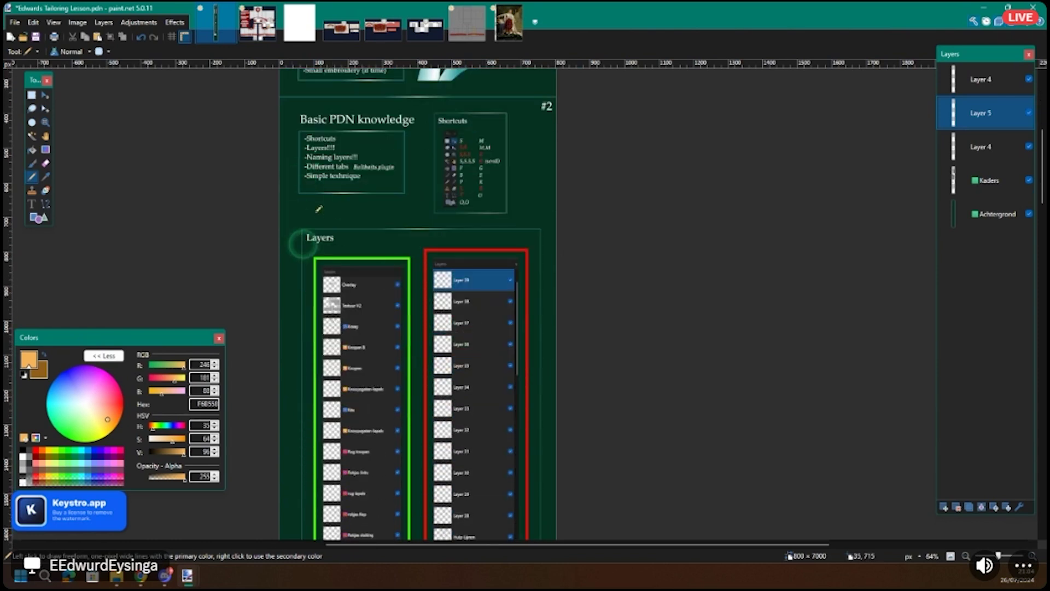
pyautogui.scroll(-12, 357, 273)
pyautogui.scroll(-6, 284, 228)
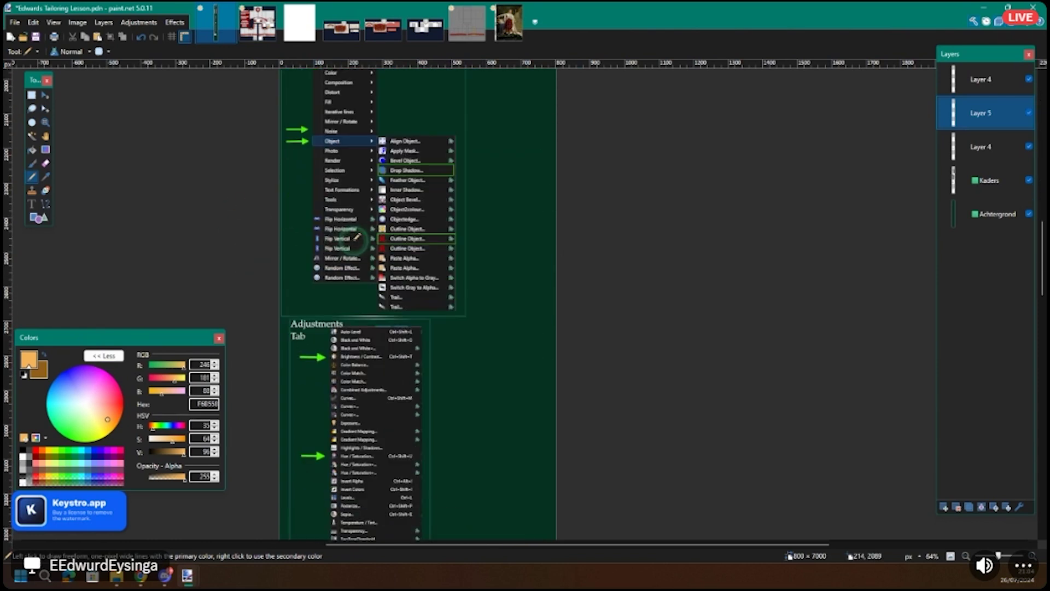
pyautogui.scroll(-15, 355, 326)
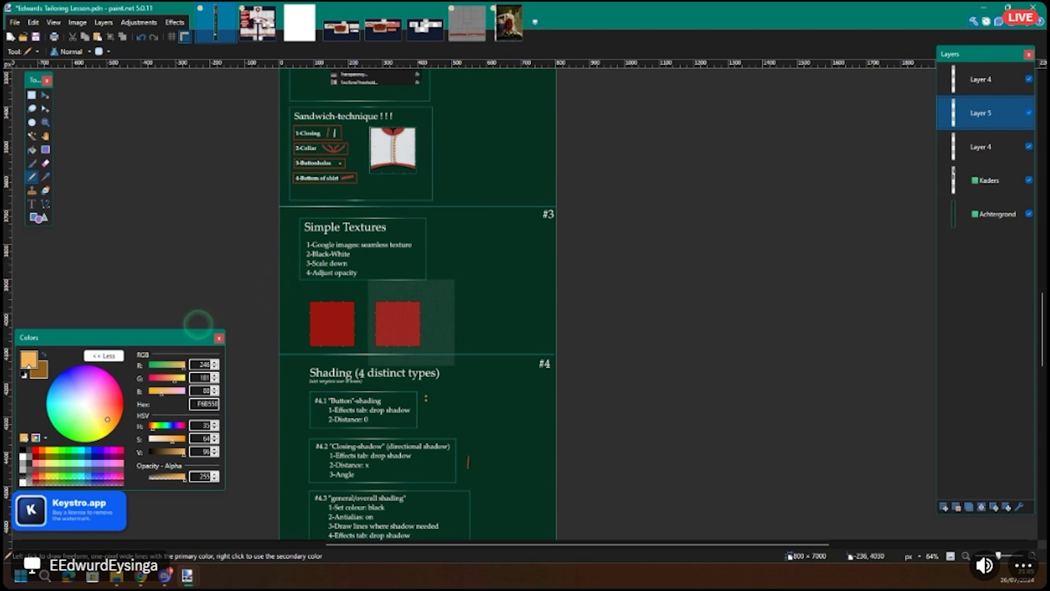
# Step: Switch to the browser and view the Napoleon coronation robe painting as an embroidery reference
pyautogui.click(144, 583)
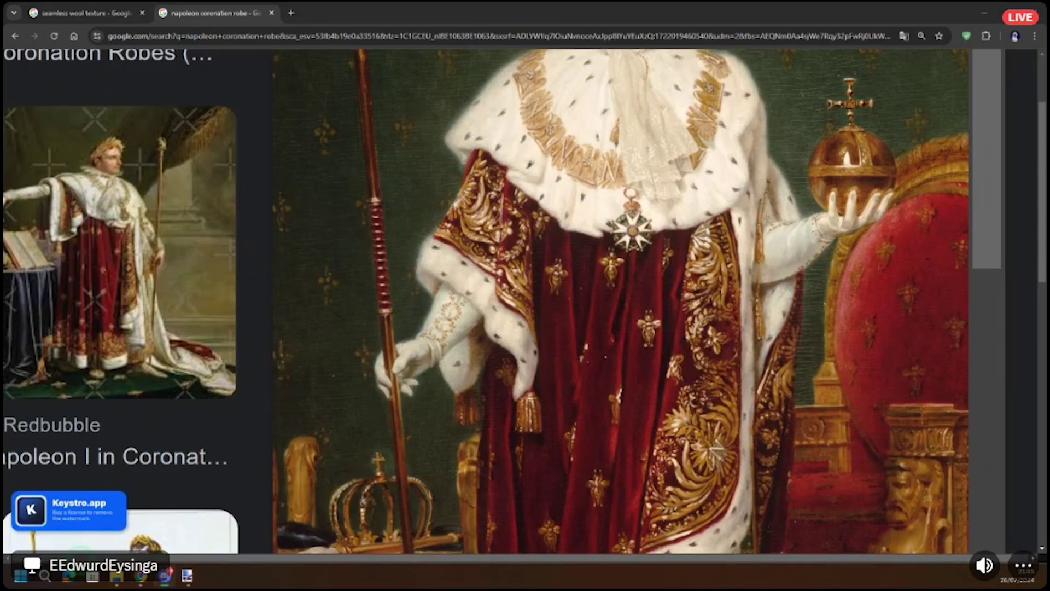
pyautogui.press('n')
pyautogui.press('p')
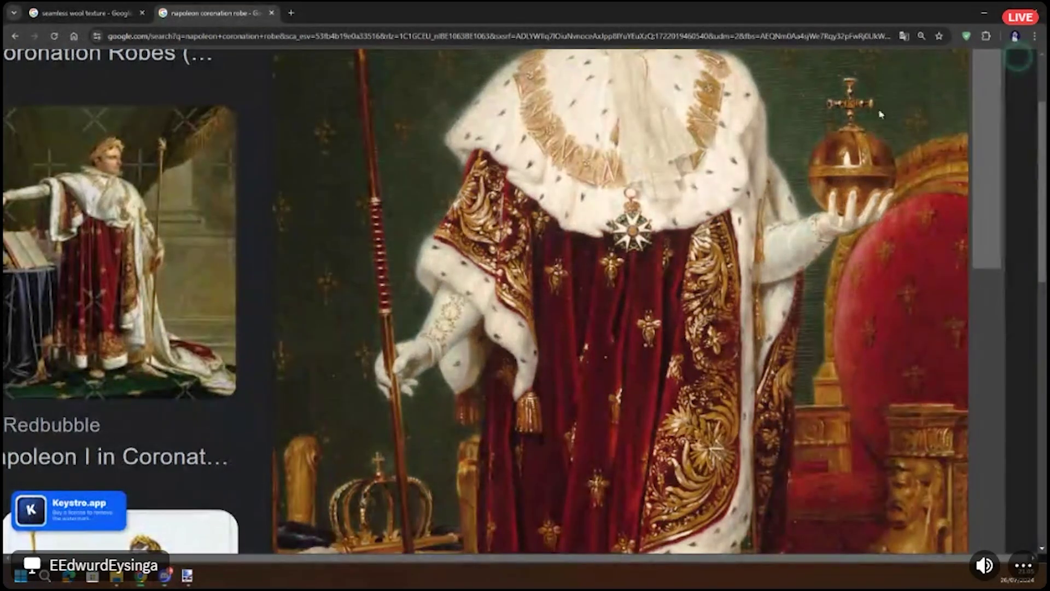
pyautogui.hotkey('alt', 'Tab')
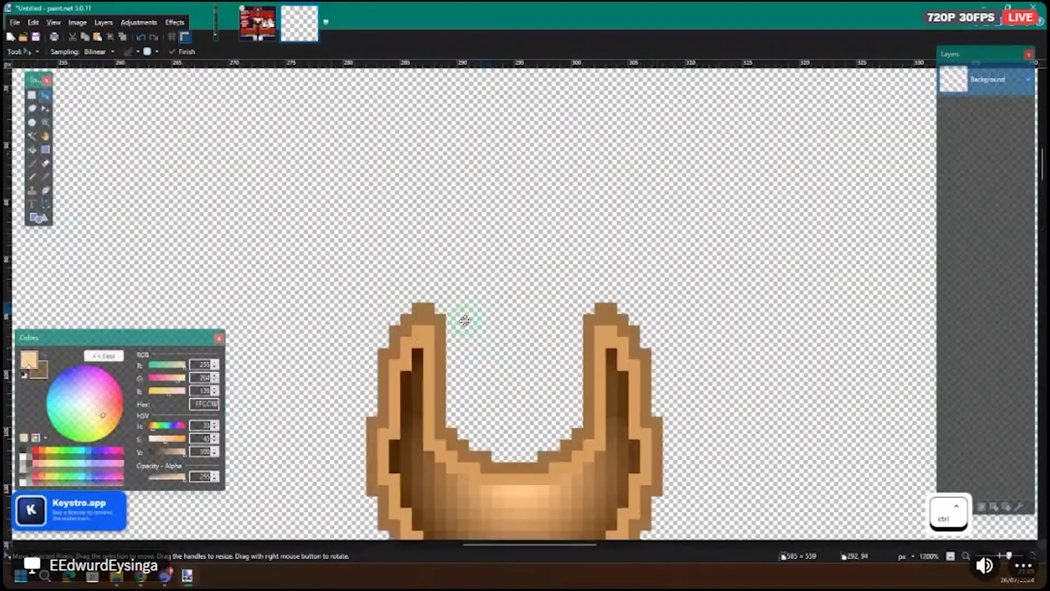
# Step: Select the tip of the golden crescent's left horn and move it one pixel to the right
pyautogui.scroll(-2, 432, 399)
pyautogui.moveTo(297, 310); pyautogui.dragTo(436, 434)
pyautogui.press('m')
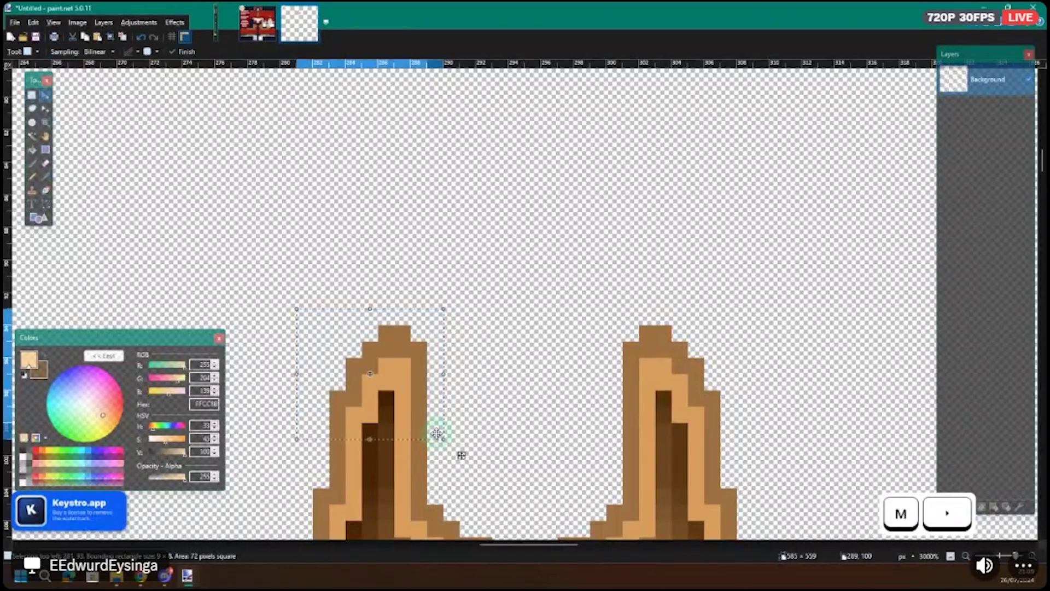
pyautogui.scroll(-2, 433, 419)
pyautogui.scroll(8, 433, 419)
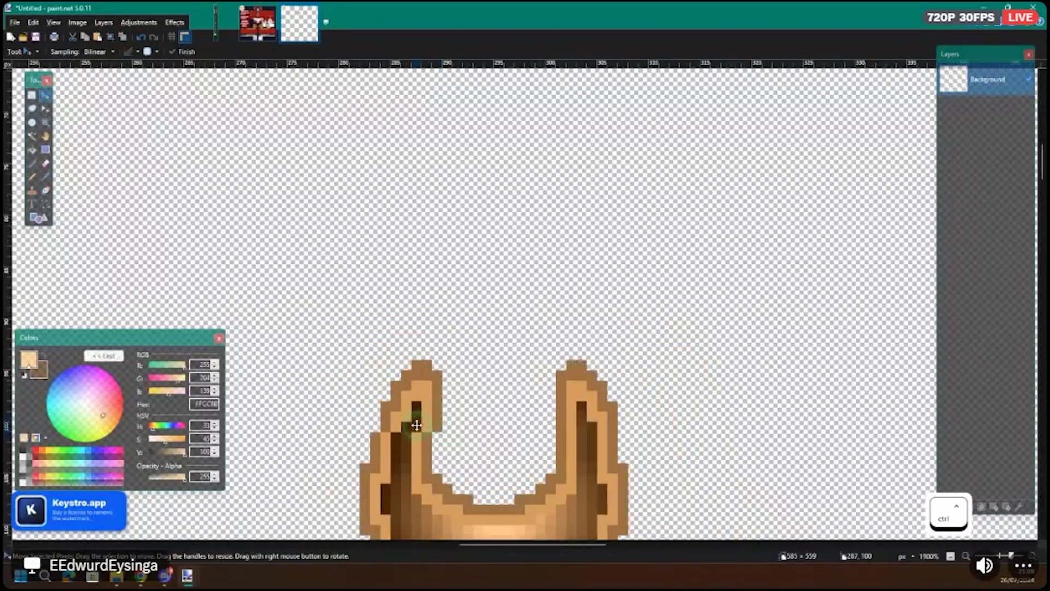
# Step: Sample the light tan D89D5D and repaint the pixels where the left horn's tip meets its base, with brown for the outline
pyautogui.press('k')
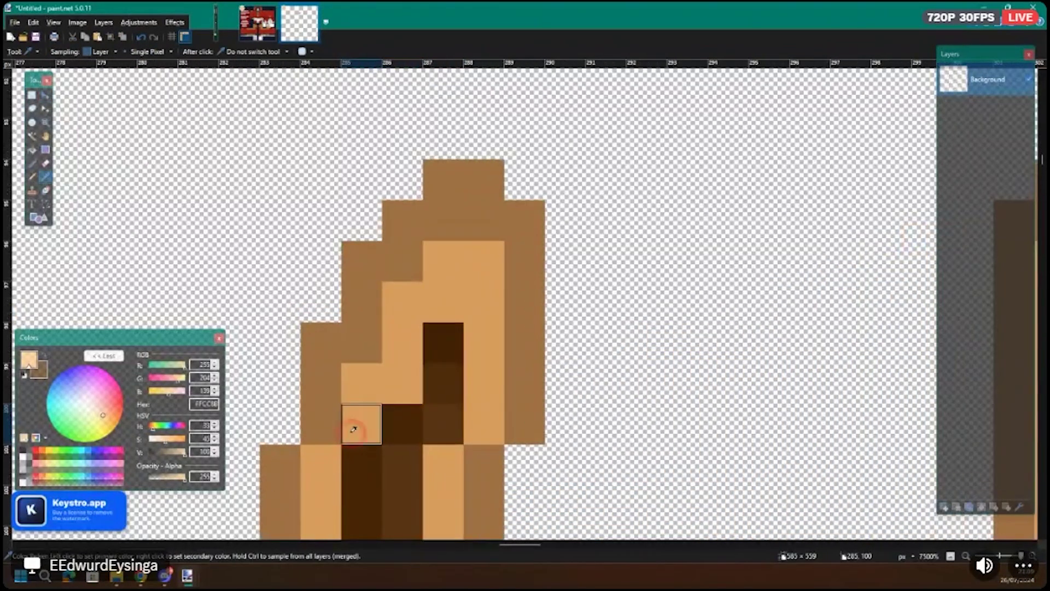
pyautogui.click(350, 425)
pyautogui.scroll(-3, 326, 422)
pyautogui.press('p')
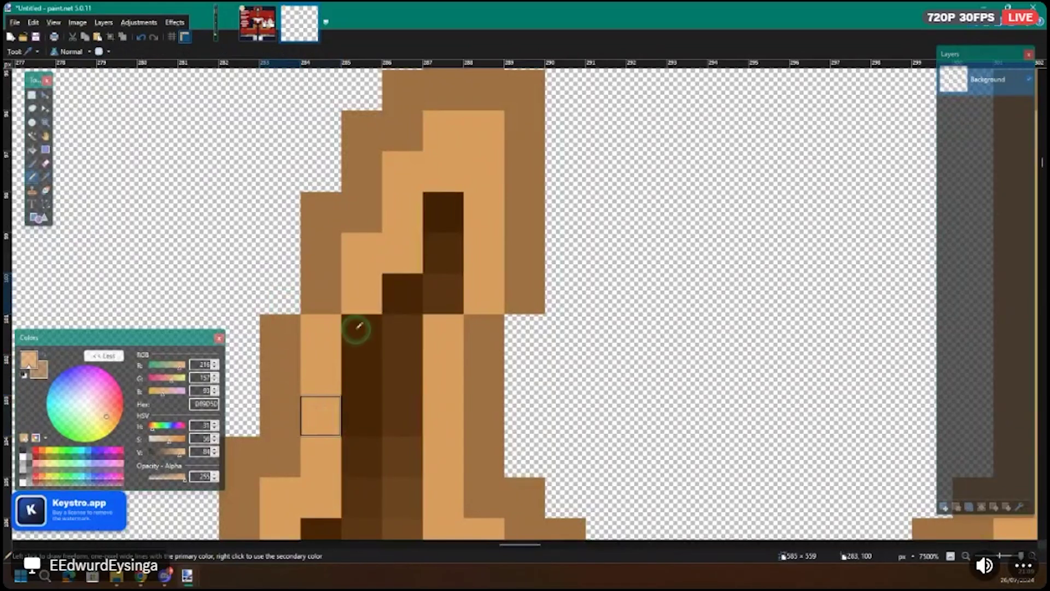
pyautogui.click(518, 327)
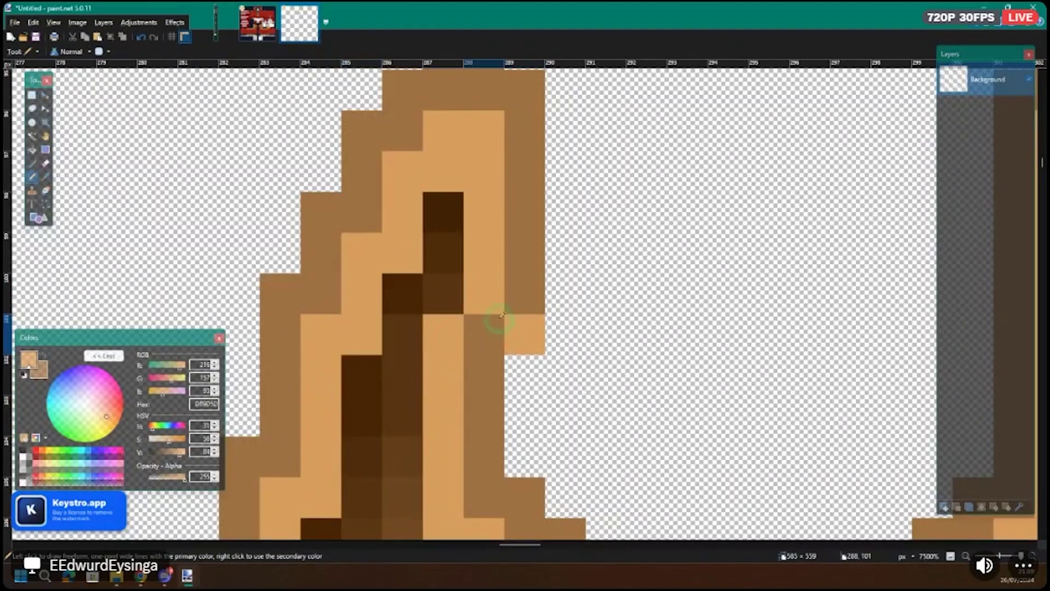
pyautogui.rightClick(509, 322)
pyautogui.click(462, 300)
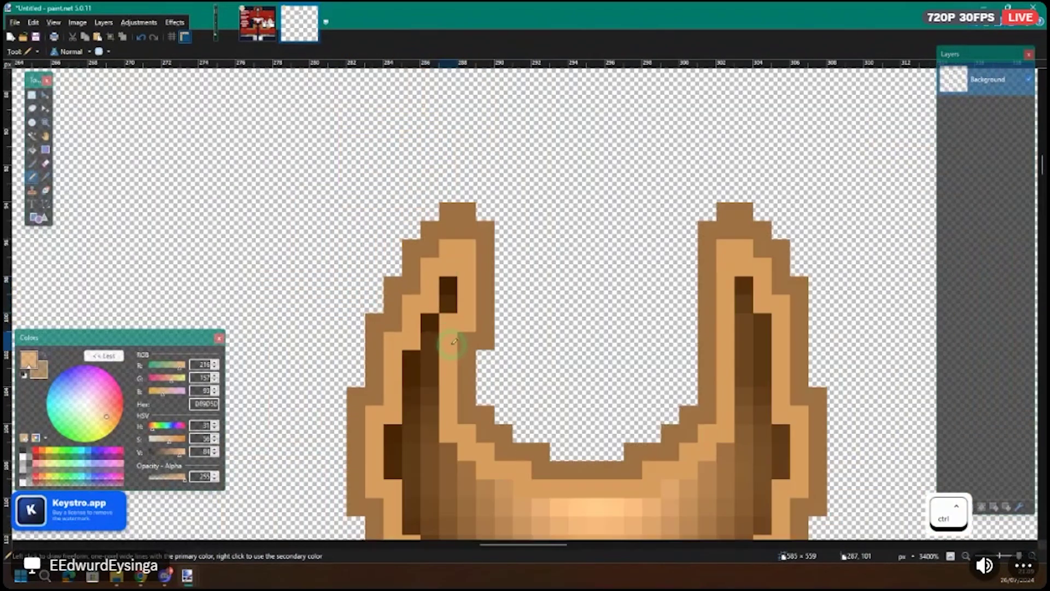
# Step: Copy the crescent's left half, paste it, and mirror it horizontally over the right half for a symmetrical shape
pyautogui.scroll(-5, 454, 317)
pyautogui.press('s')
pyautogui.moveTo(290, 247); pyautogui.dragTo(432, 482)
pyautogui.scroll(-1, 415, 462)
pyautogui.scroll(-1, 414, 462)
pyautogui.hotkey('ctrl', 'c')
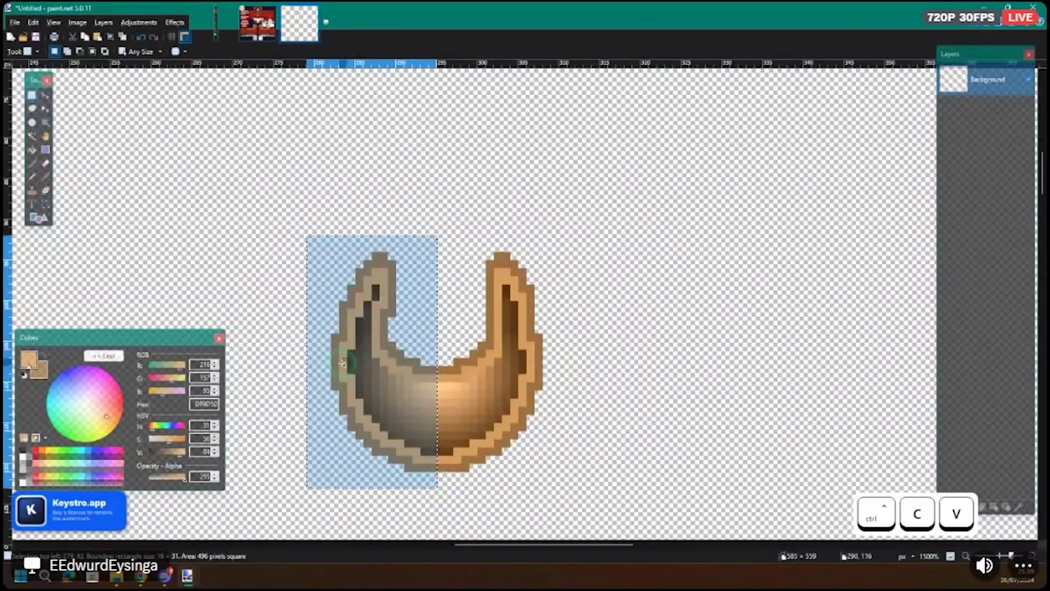
pyautogui.hotkey('ctrl', 'v')
pyautogui.moveTo(323, 369); pyautogui.dragTo(567, 364)
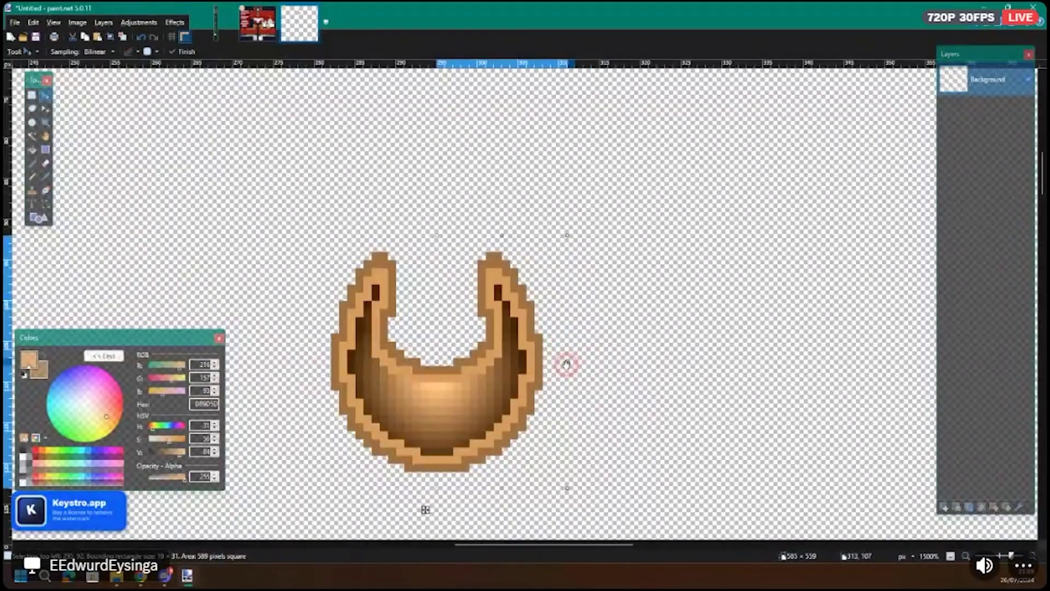
pyautogui.keyDown('ctrl'); pyautogui.scroll(-6, 492, 399); pyautogui.keyUp('ctrl')
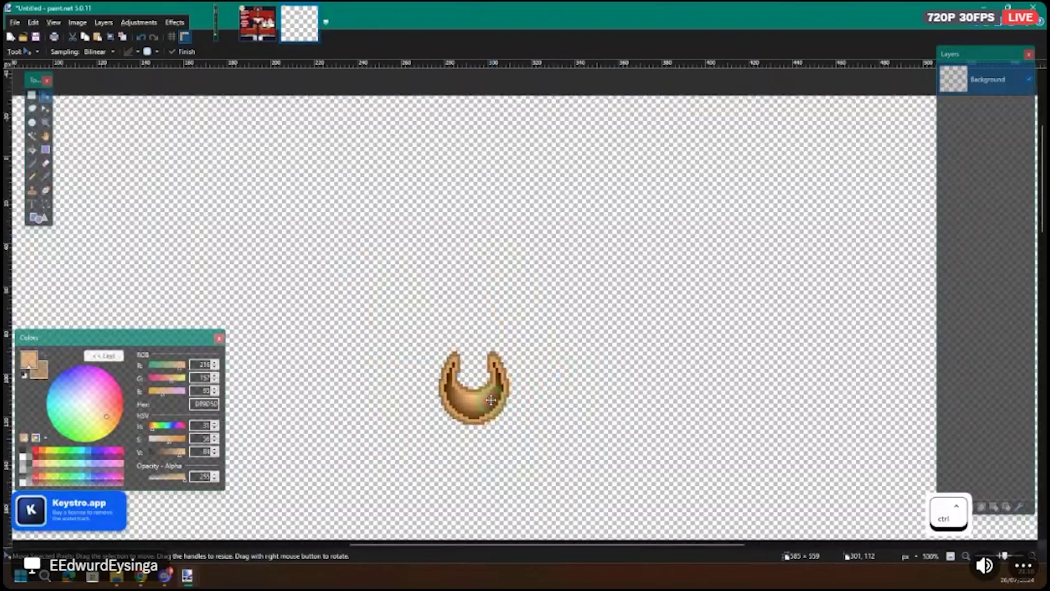
# Step: Fill the crescent's bright central area with solid light tan D89D5D using the Paint Bucket at 34% tolerance
pyautogui.keyDown('ctrl'); pyautogui.scroll(10, 491, 414); pyautogui.keyUp('ctrl')
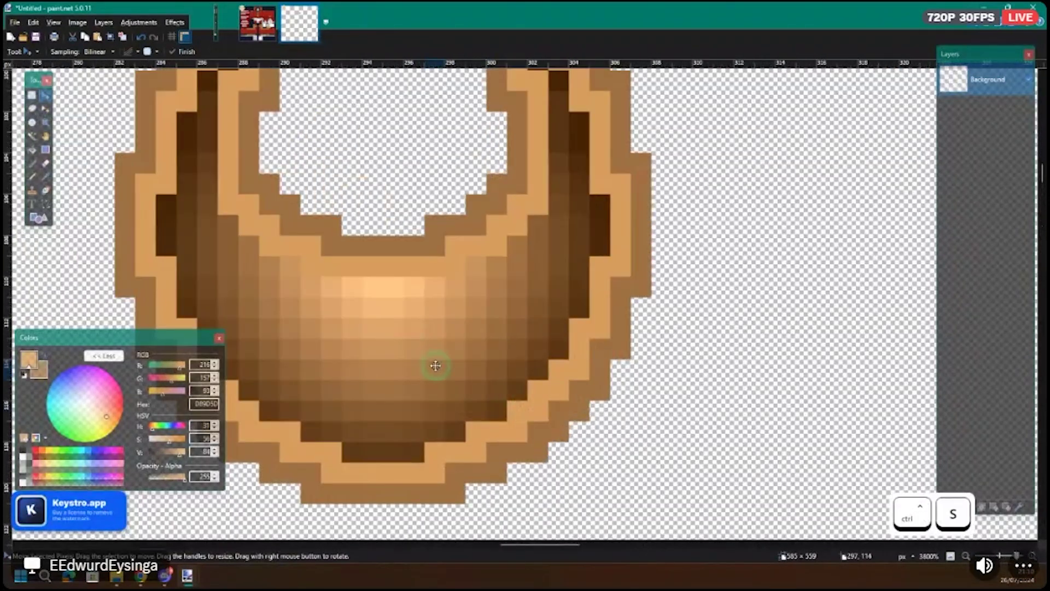
pyautogui.press('s')
pyautogui.click(374, 317)
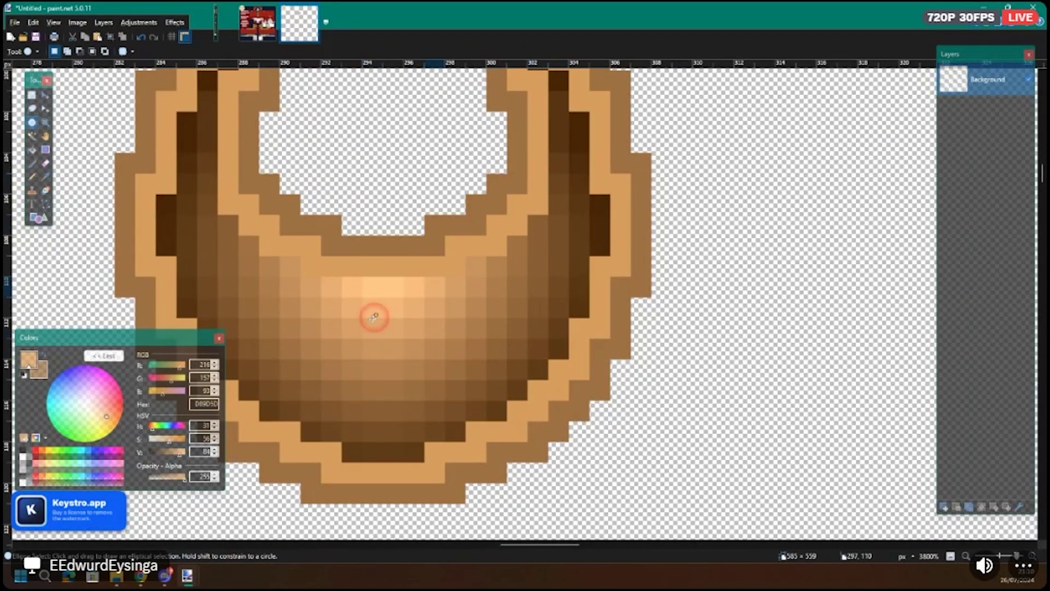
pyautogui.press('s')
pyautogui.press('f')
pyautogui.click(345, 322)
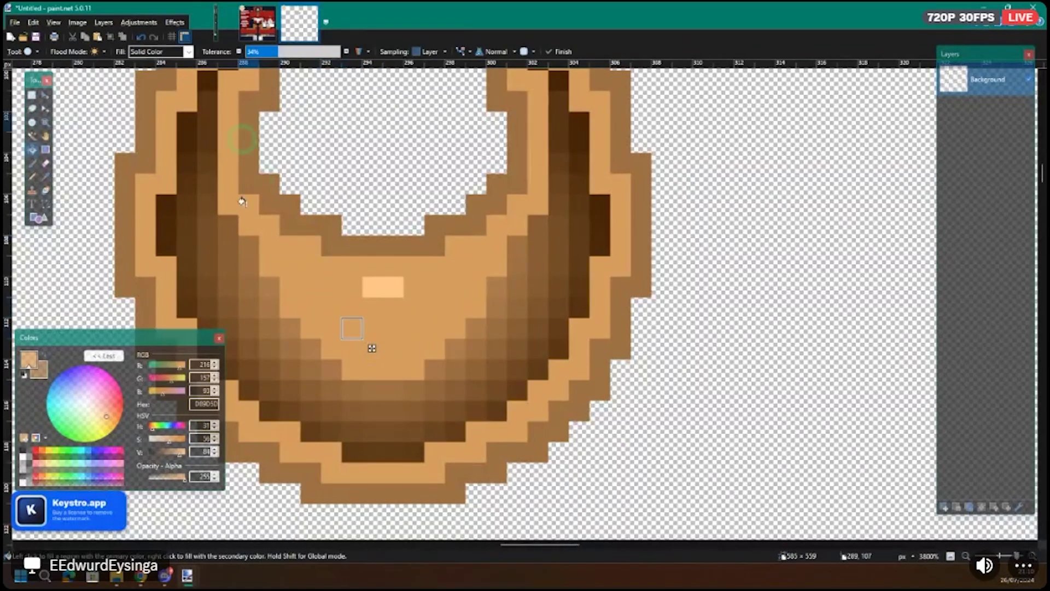
# Step: Undo the light tan fill and fill the crescent's mid-tone shading with solid brown using the Paint Bucket at 21% tolerance
pyautogui.hotkey('ctrl', 'z')
pyautogui.rightClick(270, 307)
pyautogui.moveTo(279, 52)
pyautogui.mouseDown()
pyautogui.moveTo(317, 55)
pyautogui.moveTo(275, 51)
pyautogui.mouseUp()
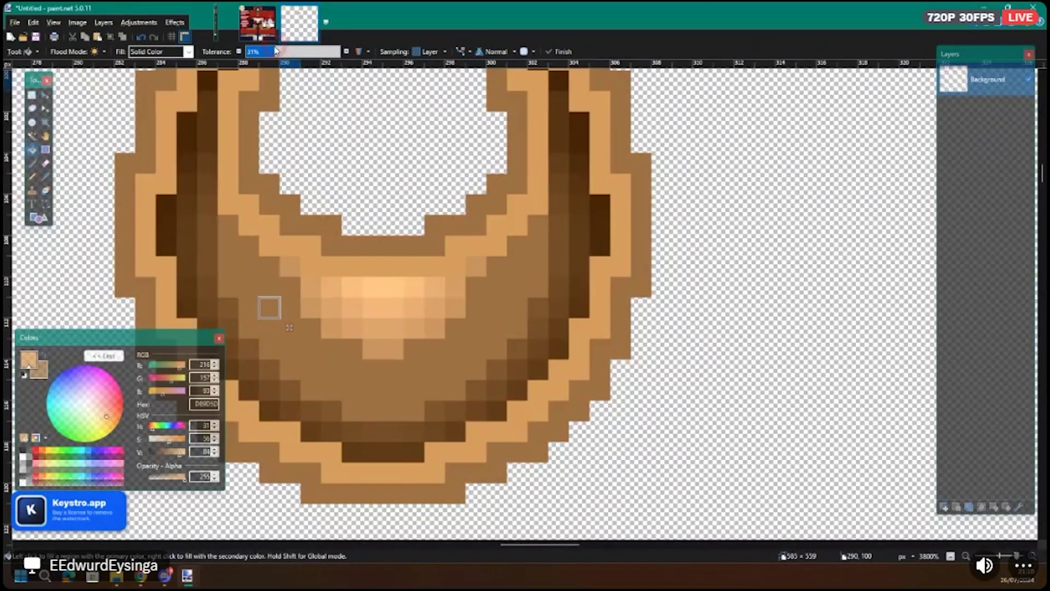
pyautogui.click(376, 300)
pyautogui.hotkey('ctrl', 'z')
pyautogui.hotkey('ctrl', 'z')
pyautogui.hotkey('ctrl', 'z')
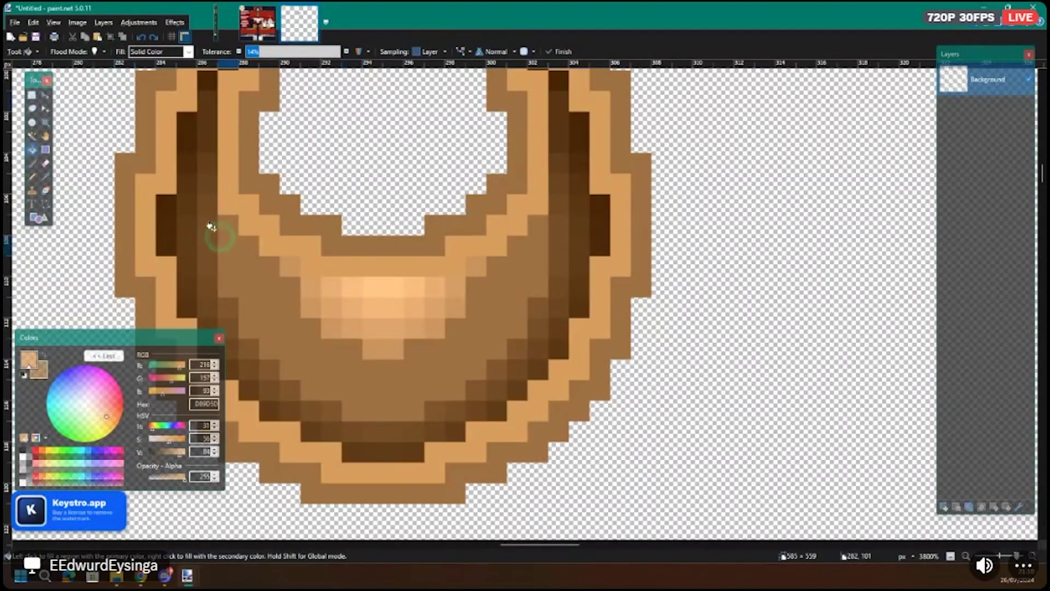
# Step: Fill the remaining dark shading in both horns and along the crescent's inner edges with brown, raising the Paint Bucket tolerance to 40%
pyautogui.moveTo(202, 169); pyautogui.dragTo(195, 129)
pyautogui.scroll(1, 197, 163)
pyautogui.scroll(2, 198, 163)
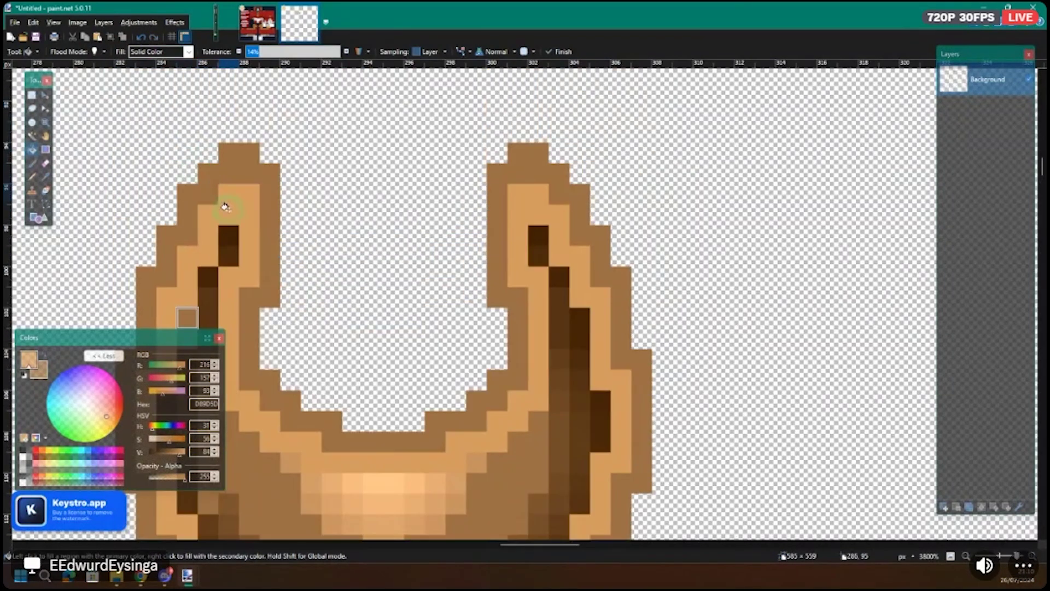
pyautogui.click(230, 244)
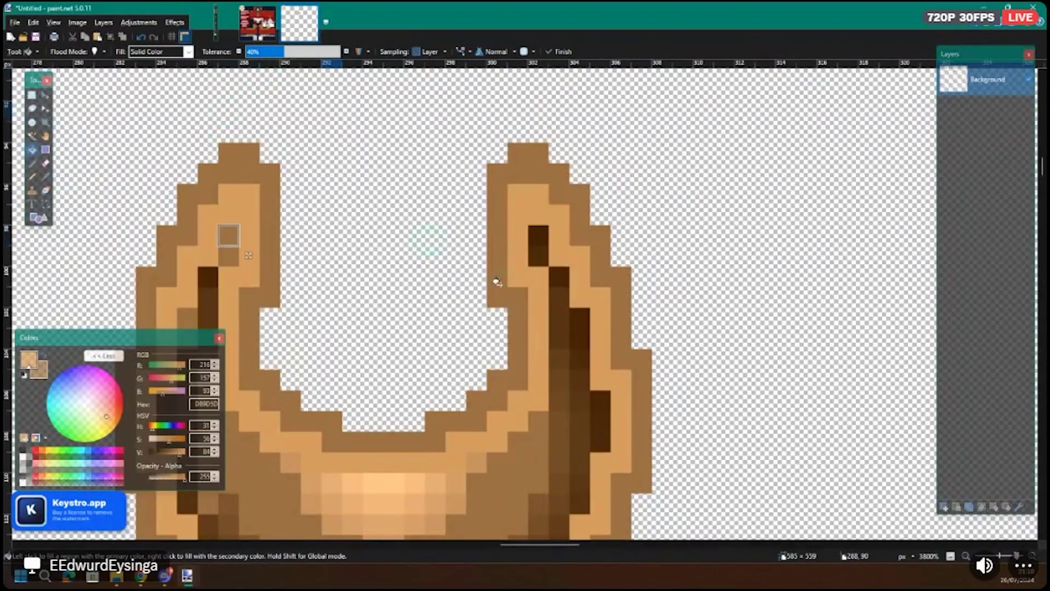
pyautogui.click(531, 247)
pyautogui.click(559, 358)
pyautogui.click(558, 424)
pyautogui.scroll(-4, 546, 383)
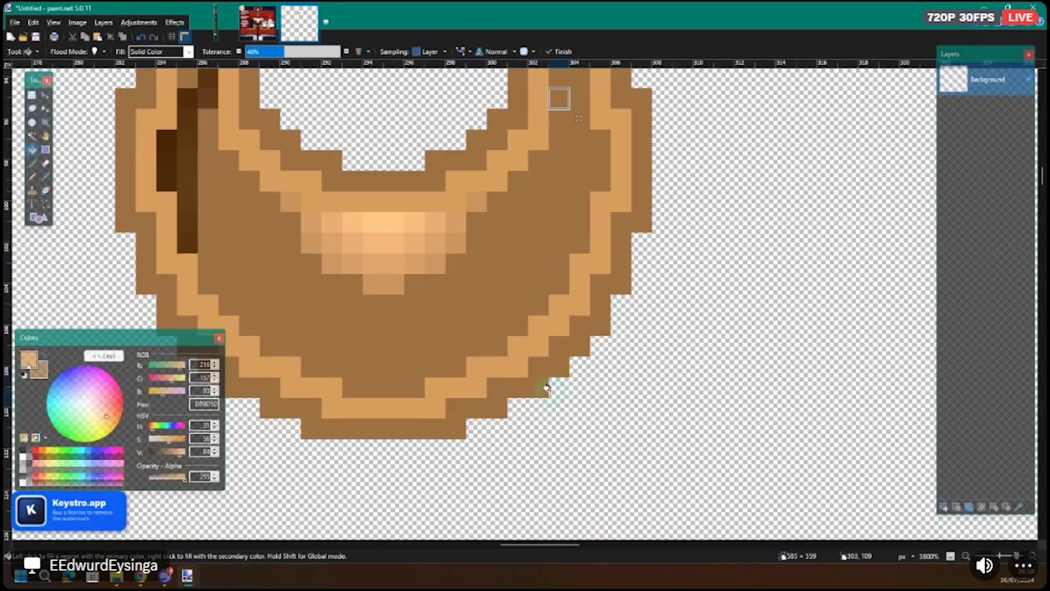
pyautogui.click(172, 160)
pyautogui.scroll(2, 270, 288)
pyautogui.scroll(-3, 284, 317)
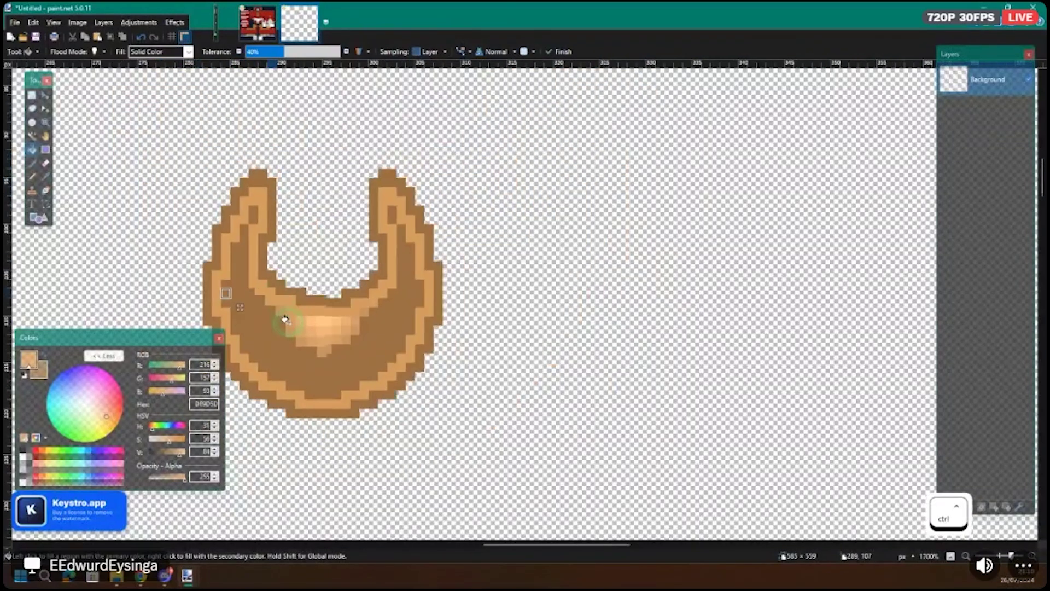
pyautogui.scroll(2, 306, 321)
pyautogui.rightClick(306, 322)
pyautogui.scroll(1, 336, 332)
pyautogui.hotkey('ctrl', 'z')
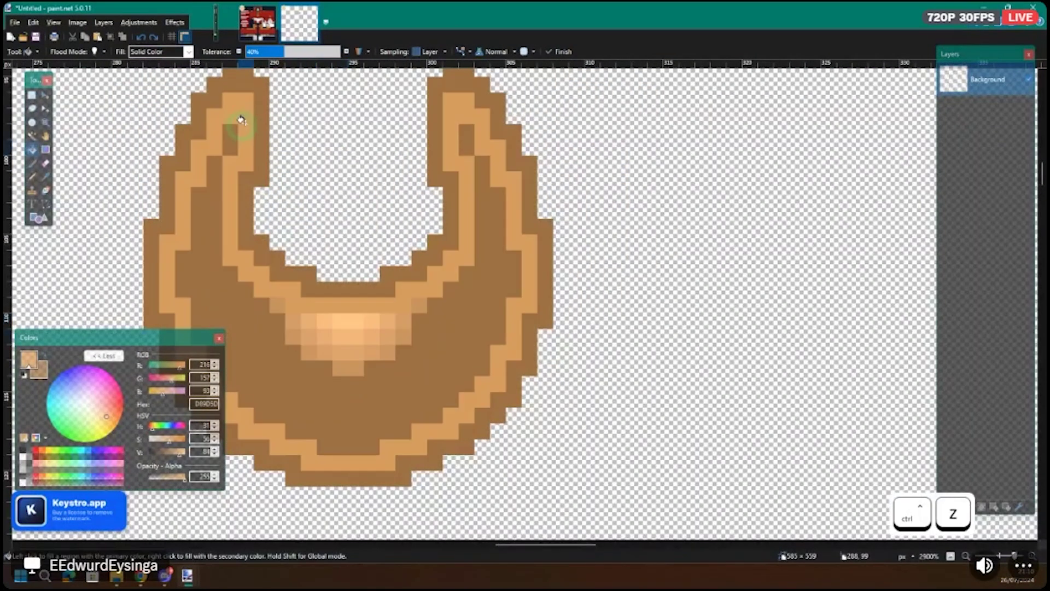
# Step: Select the 8 × 4 pixel highlight area in the crescent's centre, fill it with the secondary brown and deselect it
pyautogui.click(258, 52)
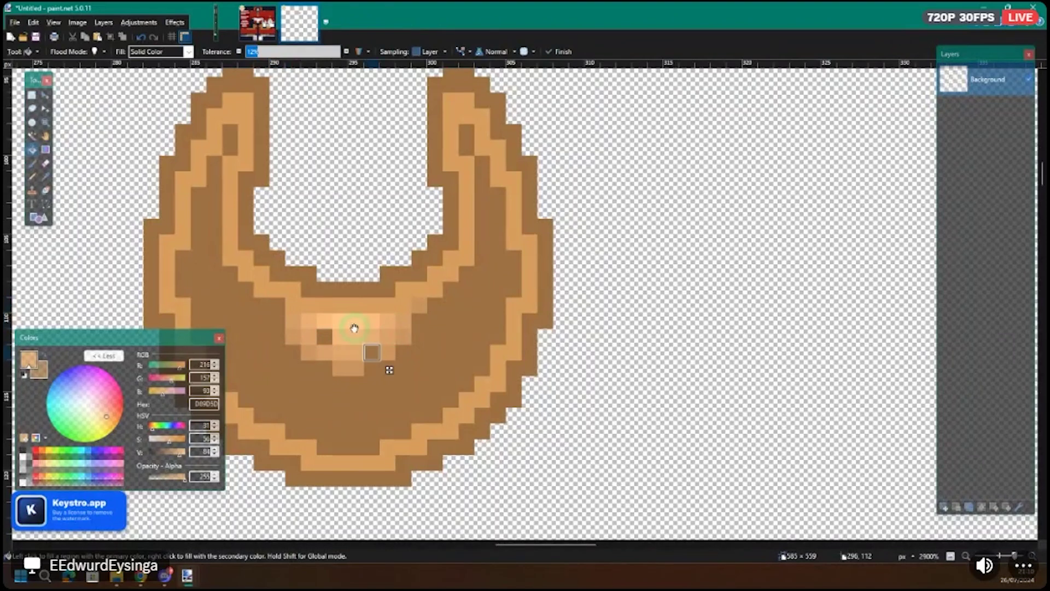
pyautogui.scroll(1, 350, 330)
pyautogui.press('s')
pyautogui.moveTo(268, 318); pyautogui.dragTo(422, 366)
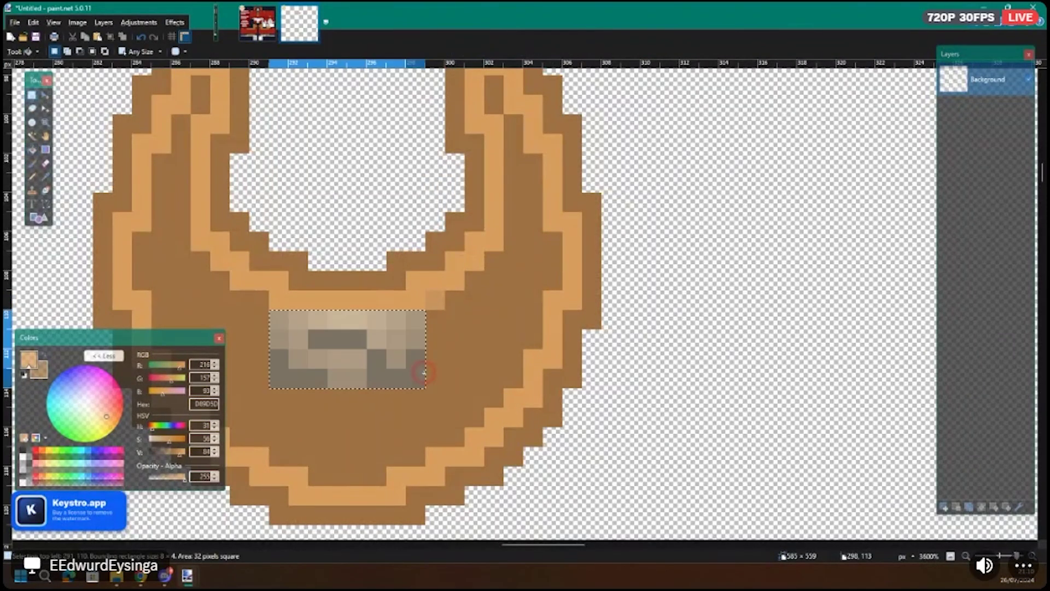
pyautogui.press('BackSpace')
pyautogui.hotkey('shift', 'BackSpace')
pyautogui.hotkey('ctrl', 'd')
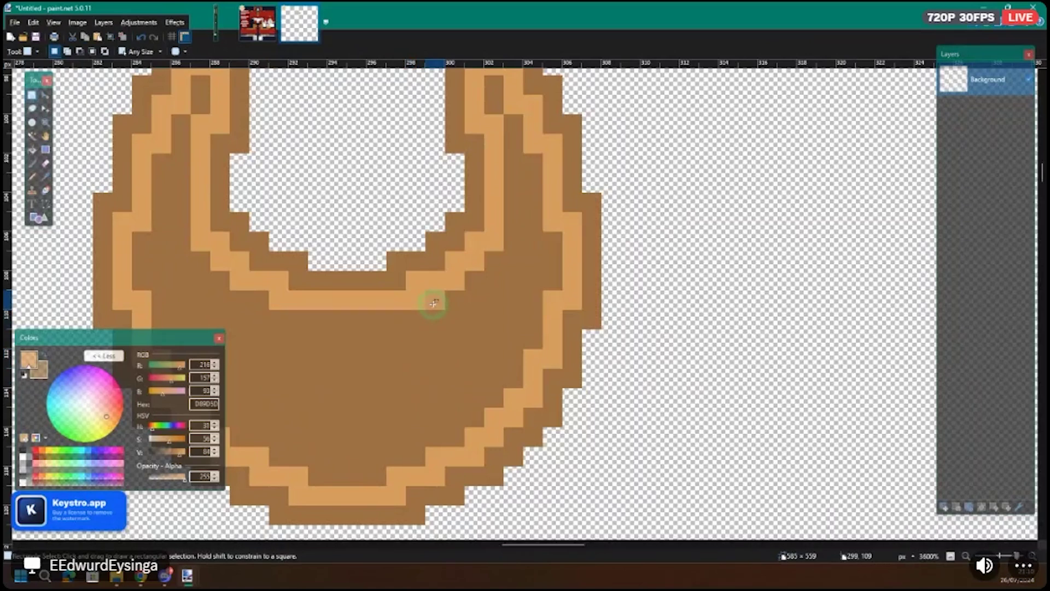
# Step: Paint the odd pixel at the right end of the crescent's inner trim light tan with the Pencil
pyautogui.press('p')
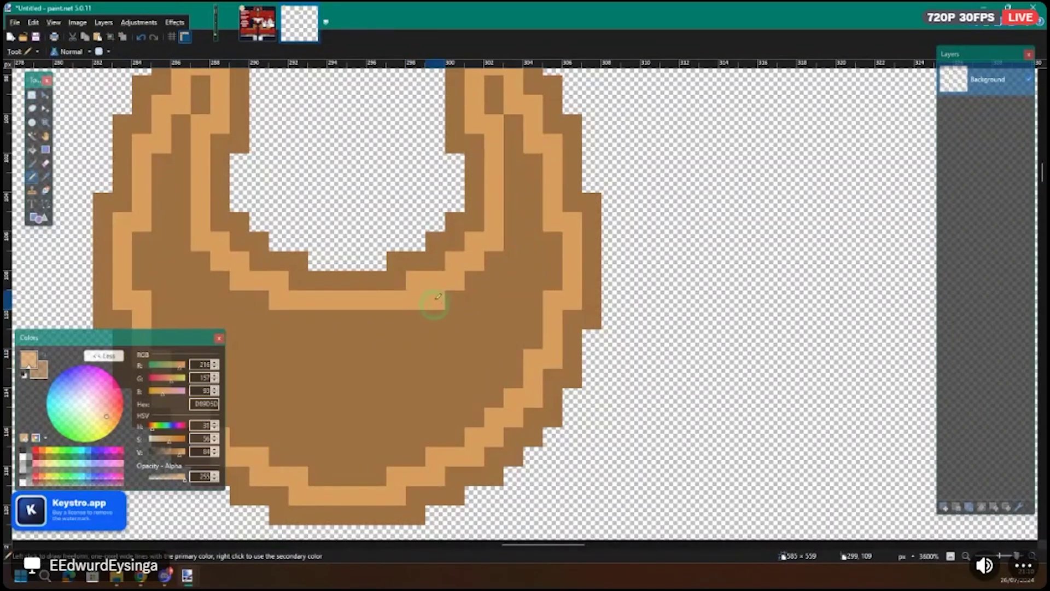
pyautogui.keyDown('ctrl'); pyautogui.scroll(-4, 431, 306); pyautogui.keyUp('ctrl')
pyautogui.keyDown('ctrl'); pyautogui.scroll(-4, 428, 311); pyautogui.keyUp('ctrl')
pyautogui.keyDown('ctrl'); pyautogui.scroll(4, 364, 250); pyautogui.keyUp('ctrl')
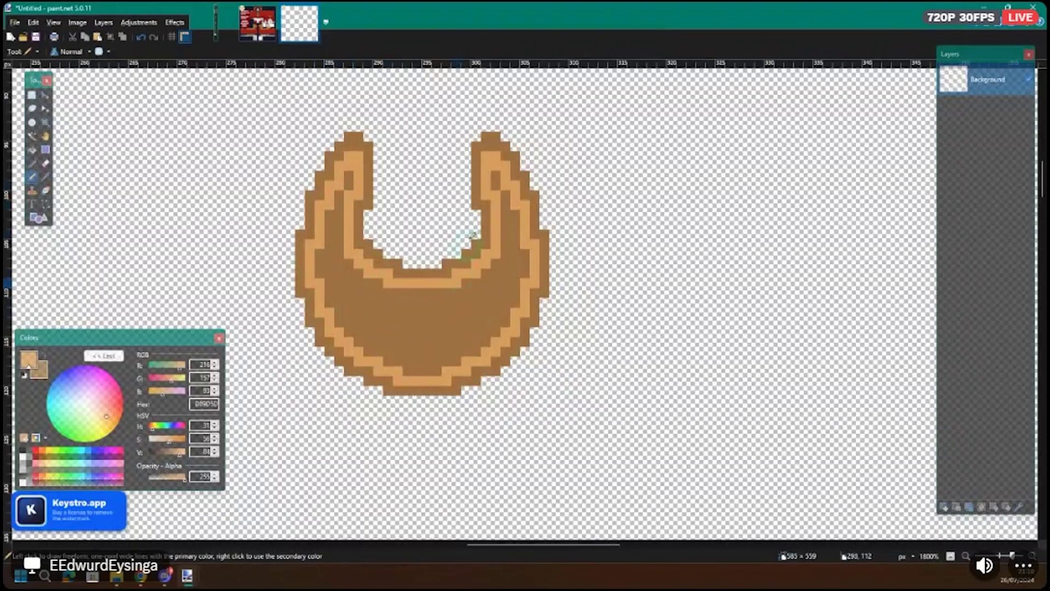
# Step: Select the crescent's brown interior and the small brown spots in both horn tips with the Magic Wand
pyautogui.press('s')
pyautogui.press('s')
pyautogui.press('s')
pyautogui.press('s')
pyautogui.press('s')
pyautogui.press('s')
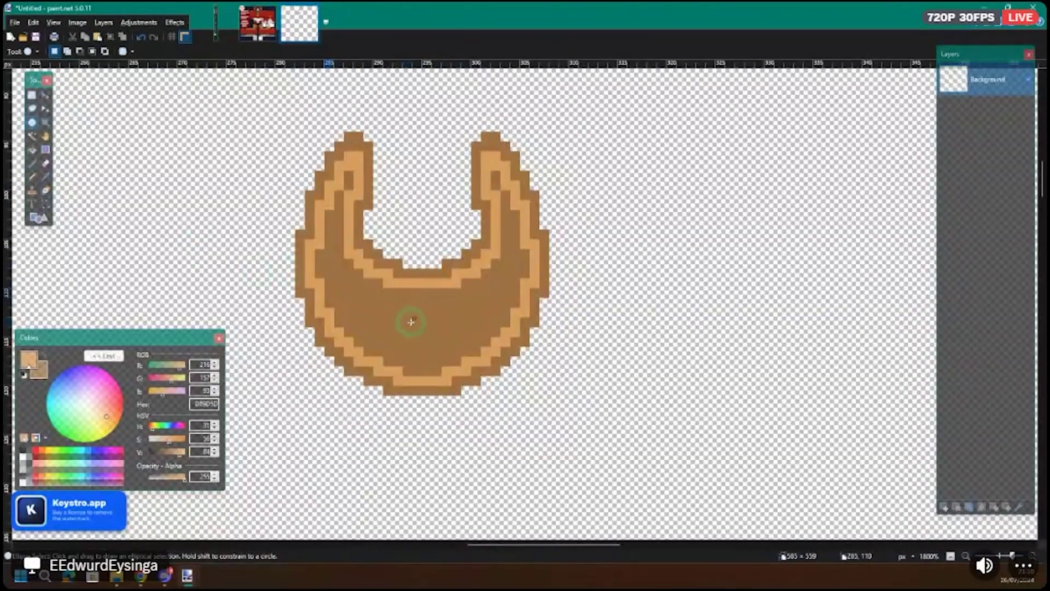
pyautogui.press('s')
pyautogui.press('s')
pyautogui.press('s')
pyautogui.press('s')
pyautogui.press('s')
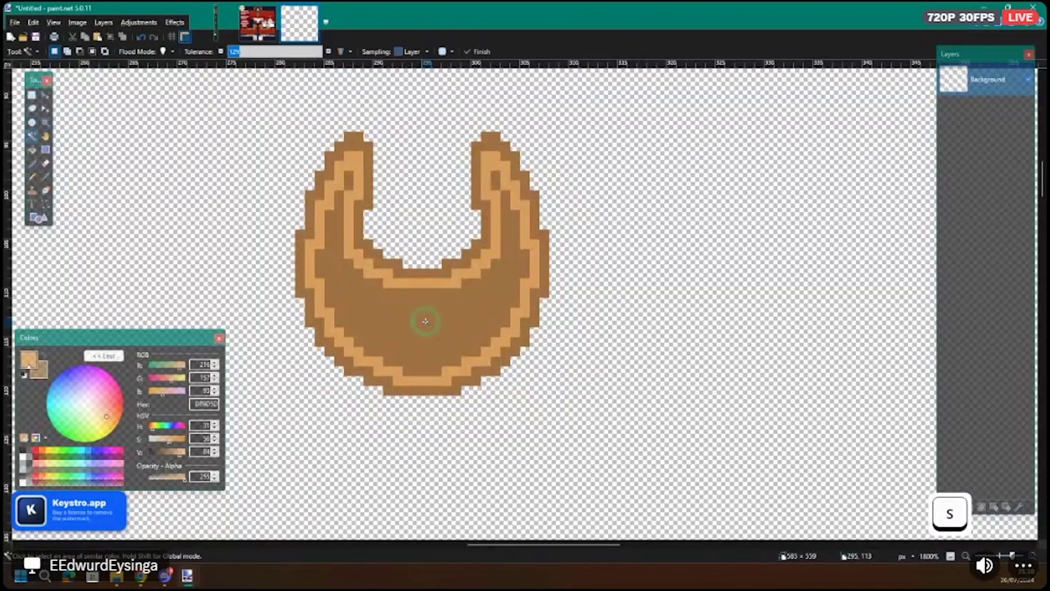
pyautogui.click(426, 321)
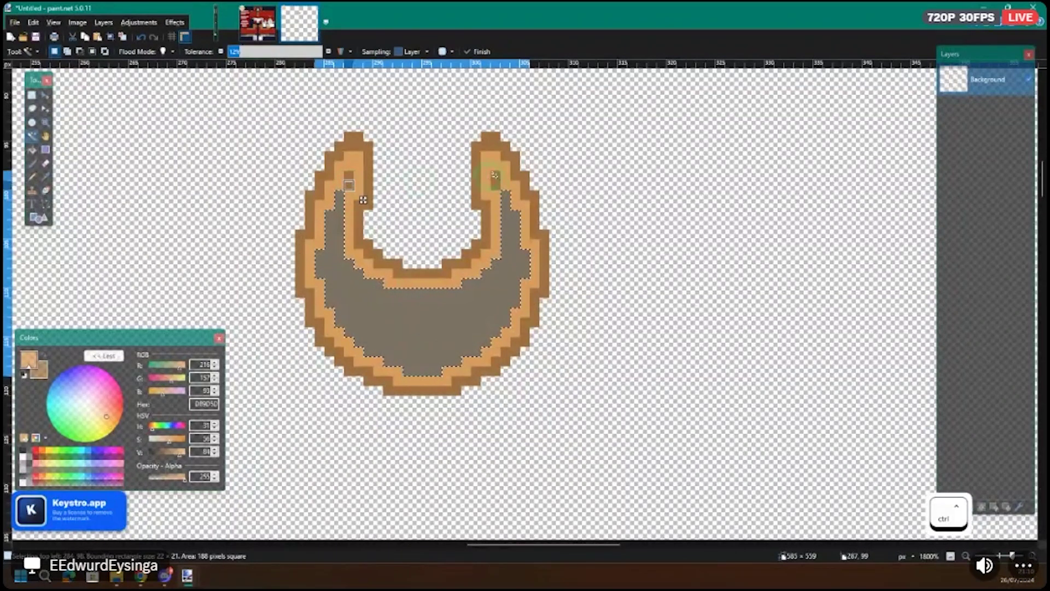
pyautogui.keyDown('ctrl'); pyautogui.click(495, 178); pyautogui.keyUp('ctrl')
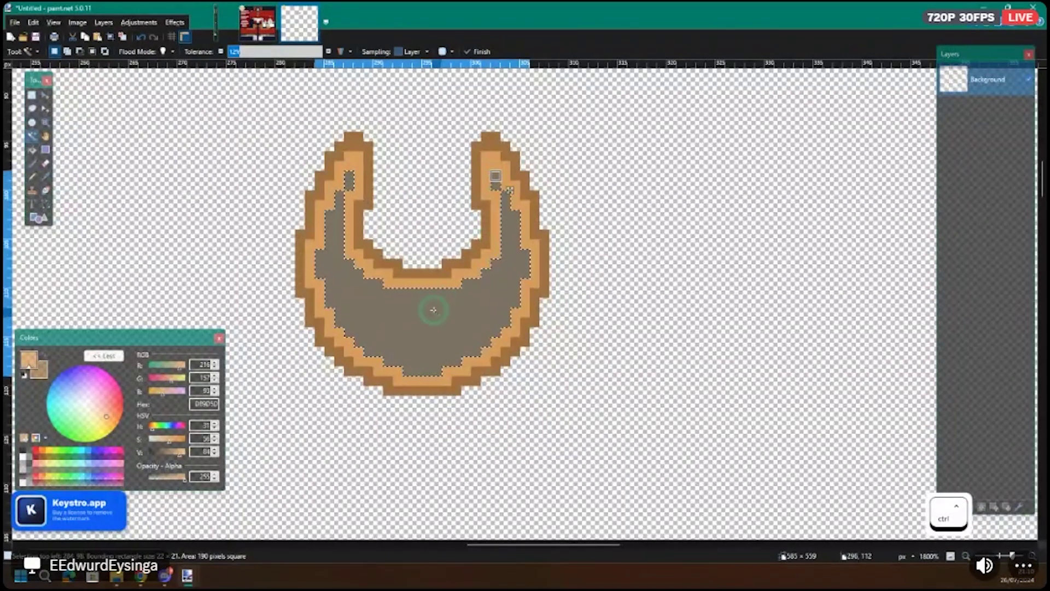
# Step: Draw a radial gradient from the crescent's centre outward, brightening the primary tan and setting the secondary colour to 6B4C2C
pyautogui.press('g')
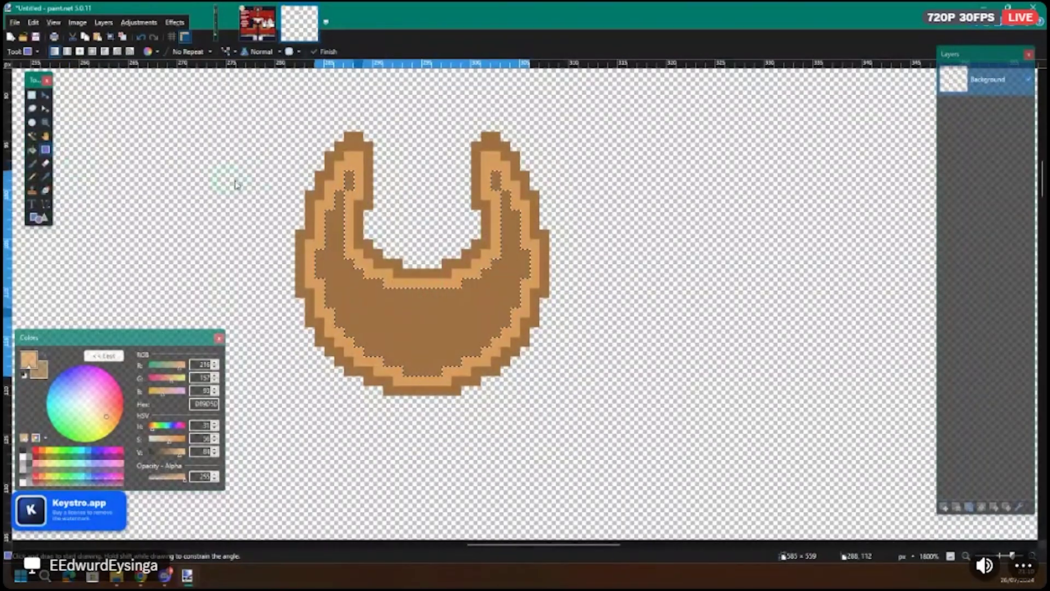
pyautogui.moveTo(424, 336)
pyautogui.mouseDown()
pyautogui.moveTo(403, 222)
pyautogui.moveTo(332, 330)
pyautogui.mouseUp()
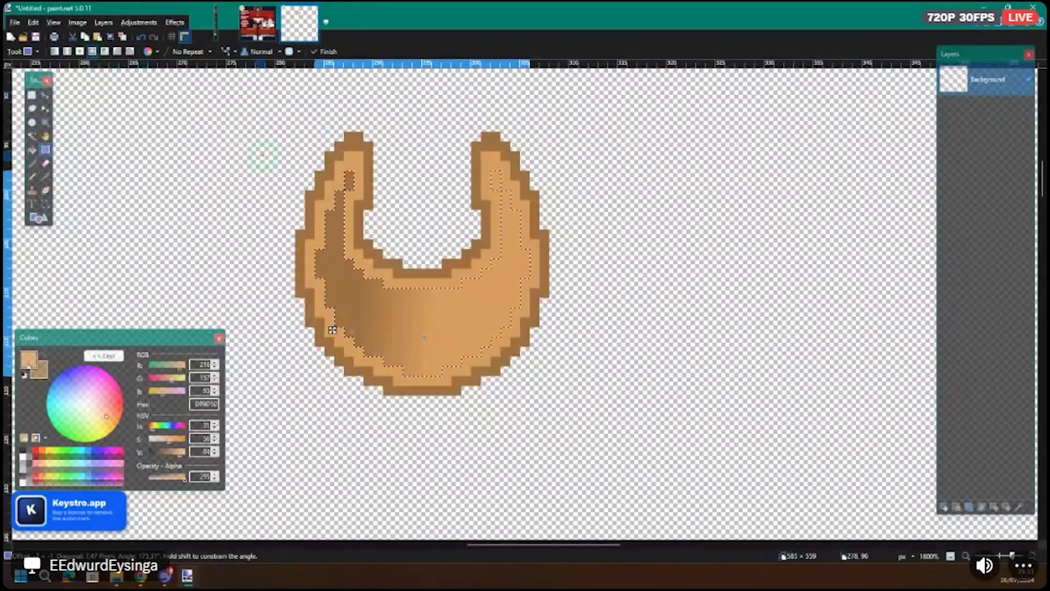
pyautogui.moveTo(182, 454); pyautogui.dragTo(183, 456)
pyautogui.click(42, 378)
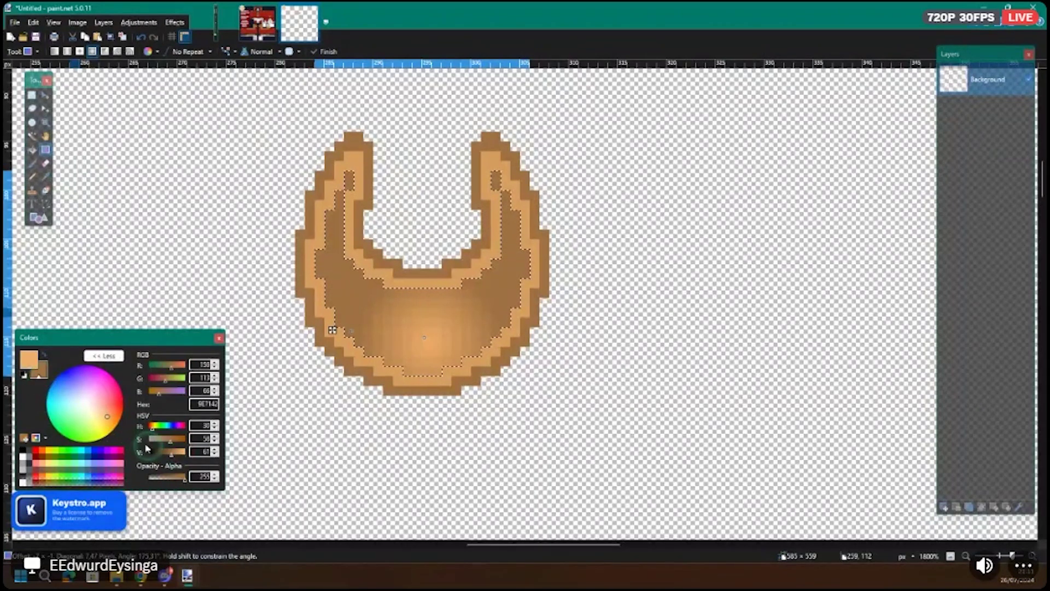
pyautogui.moveTo(166, 454); pyautogui.dragTo(159, 454)
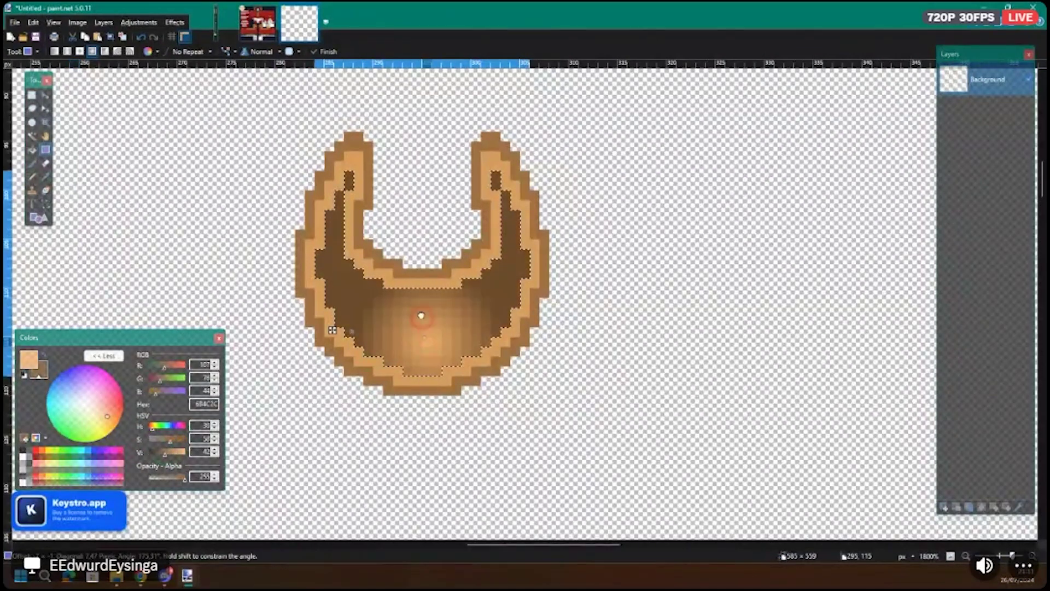
# Step: Move the radial gradient's centre up to the inner trim and adjust its outer handle near the crescent's lower-left edge
pyautogui.moveTo(419, 289); pyautogui.dragTo(419, 286)
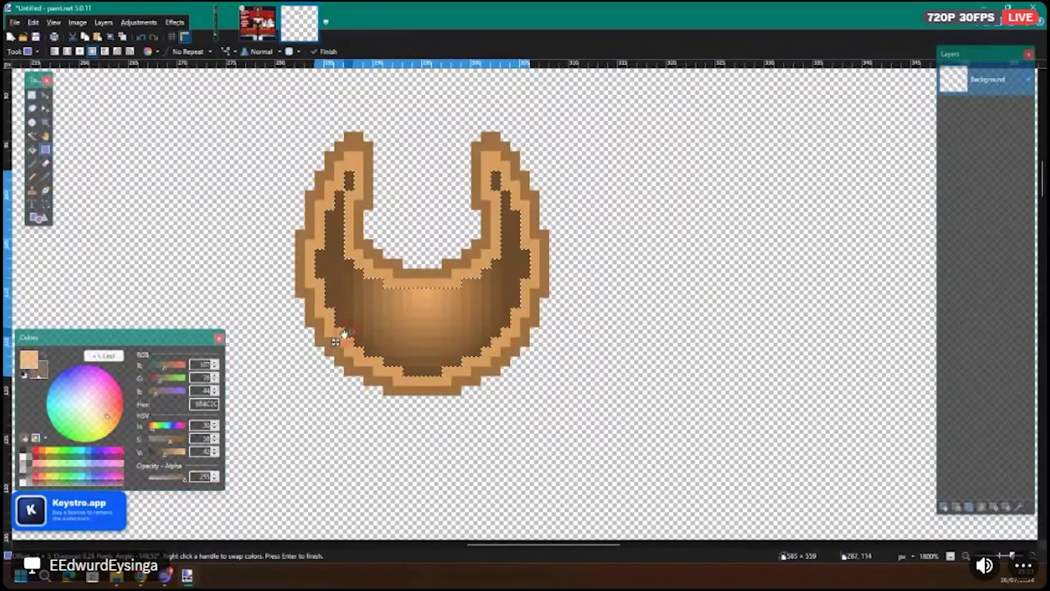
pyautogui.moveTo(344, 332); pyautogui.dragTo(338, 339)
pyautogui.moveTo(412, 294); pyautogui.dragTo(418, 277)
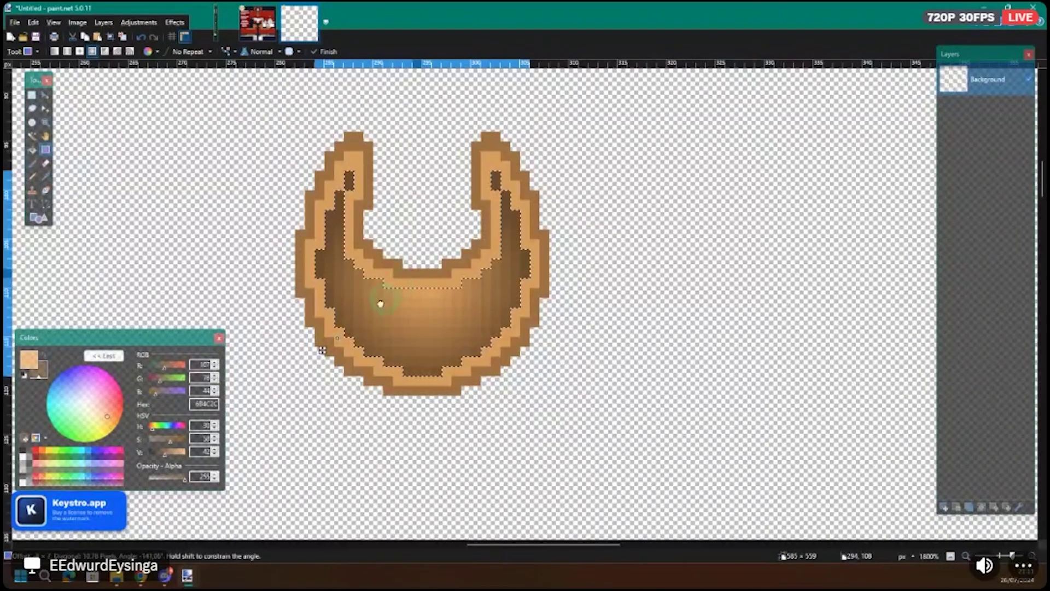
pyautogui.moveTo(337, 337); pyautogui.dragTo(349, 327)
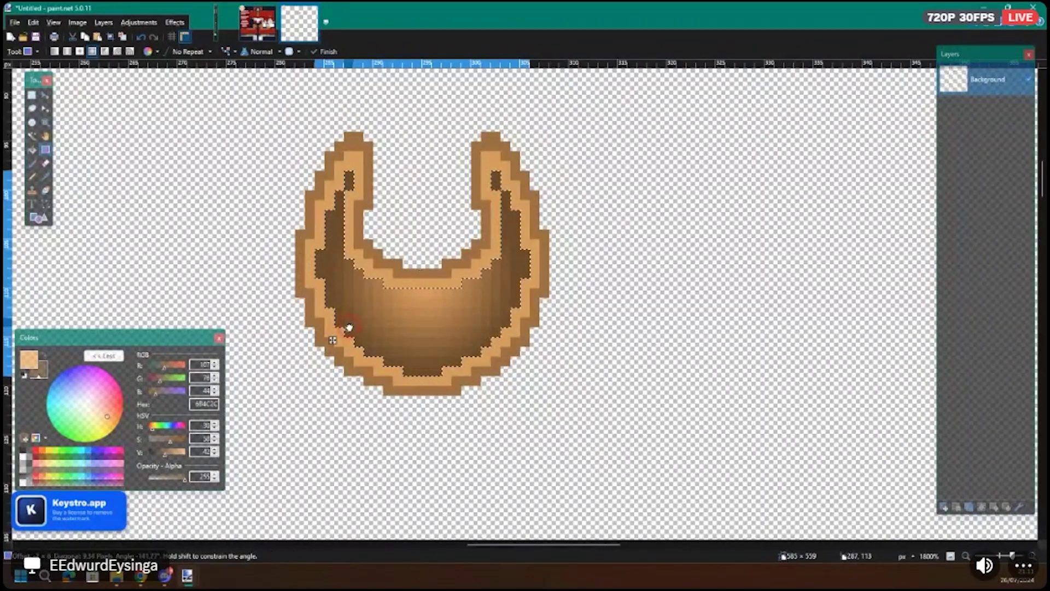
# Step: Finish the gradient and compare the crescent with the gorget in the uniform template image
pyautogui.keyDown('ctrl'); pyautogui.scroll(-4, 404, 347); pyautogui.keyUp('ctrl')
pyautogui.press('Escape')
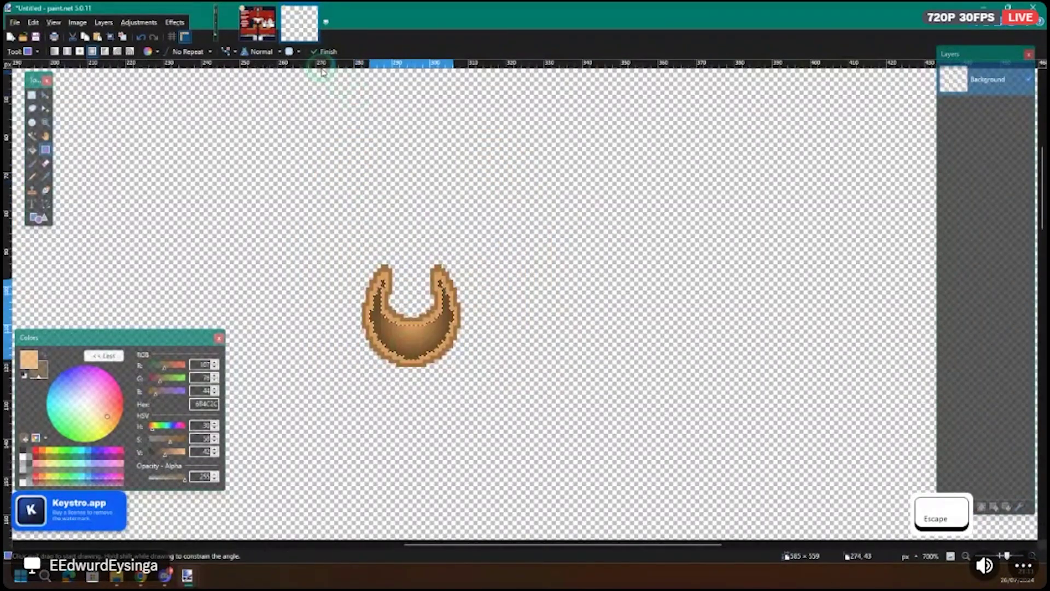
pyautogui.keyDown('ctrl'); pyautogui.scroll(-3, 400, 342); pyautogui.keyUp('ctrl')
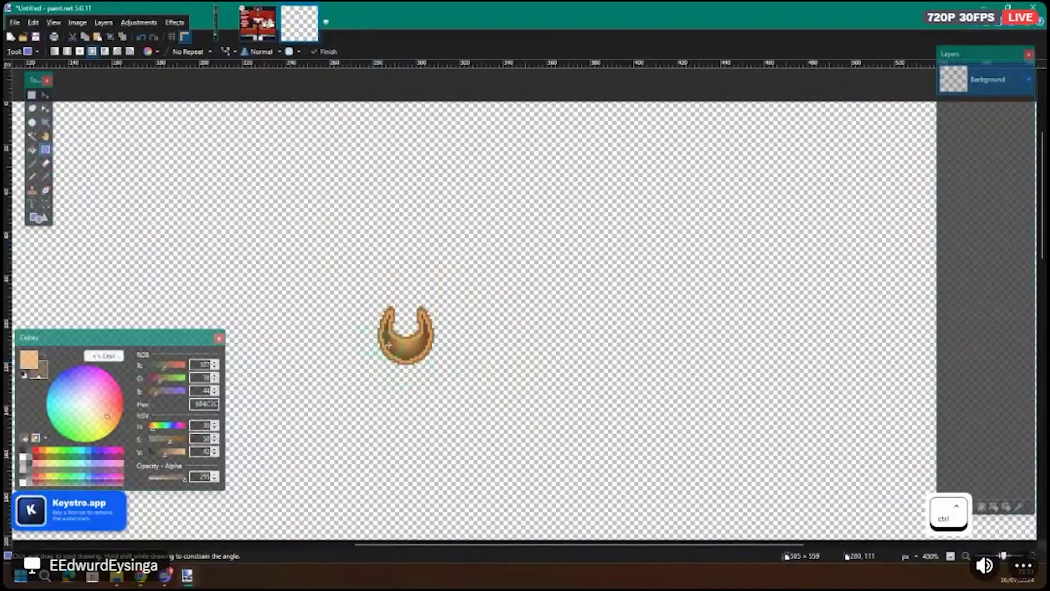
pyautogui.keyDown('ctrl'); pyautogui.scroll(2, 400, 342); pyautogui.keyUp('ctrl')
pyautogui.click(258, 23)
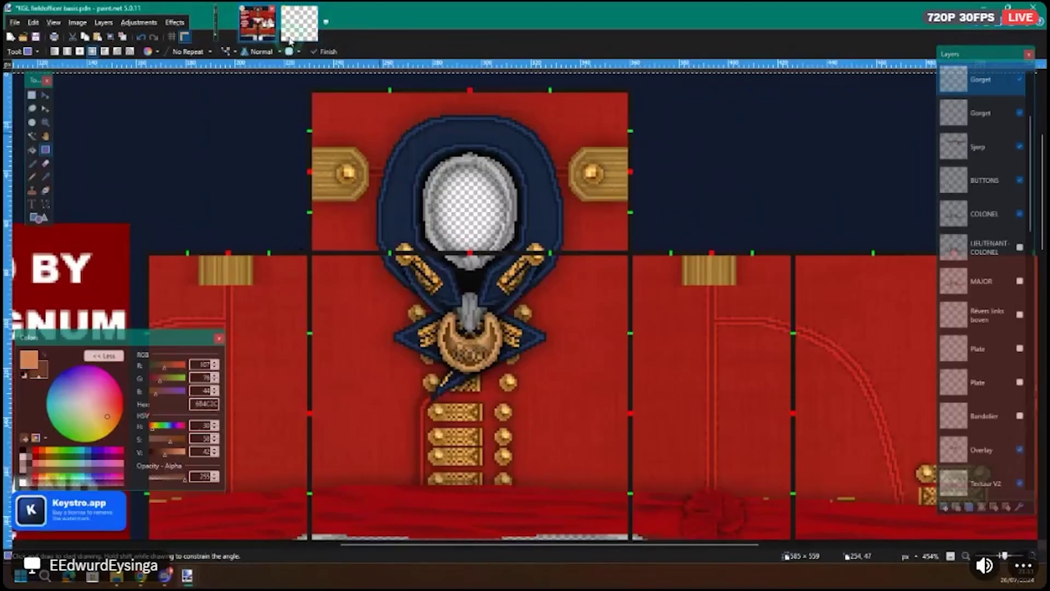
pyautogui.click(292, 37)
pyautogui.keyDown('ctrl'); pyautogui.scroll(2, 302, 396); pyautogui.keyUp('ctrl')
# Step: Undo back into the gradient, change its dark colour to 5B3917, nudge its centre and outer handle upward, and finish it
pyautogui.hotkey('ctrl', 'z')
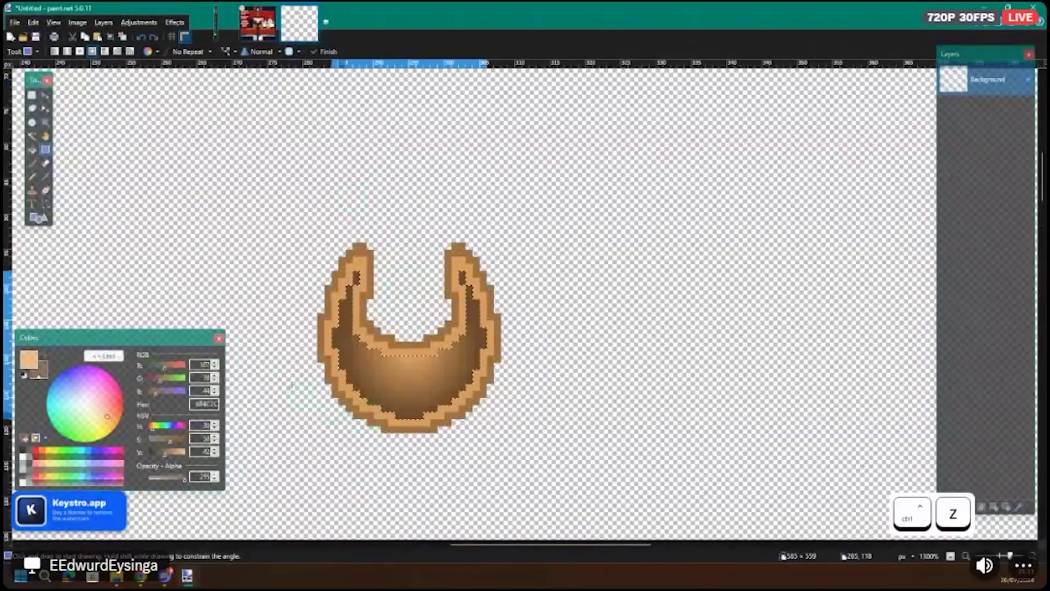
pyautogui.hotkey('ctrl', 'z')
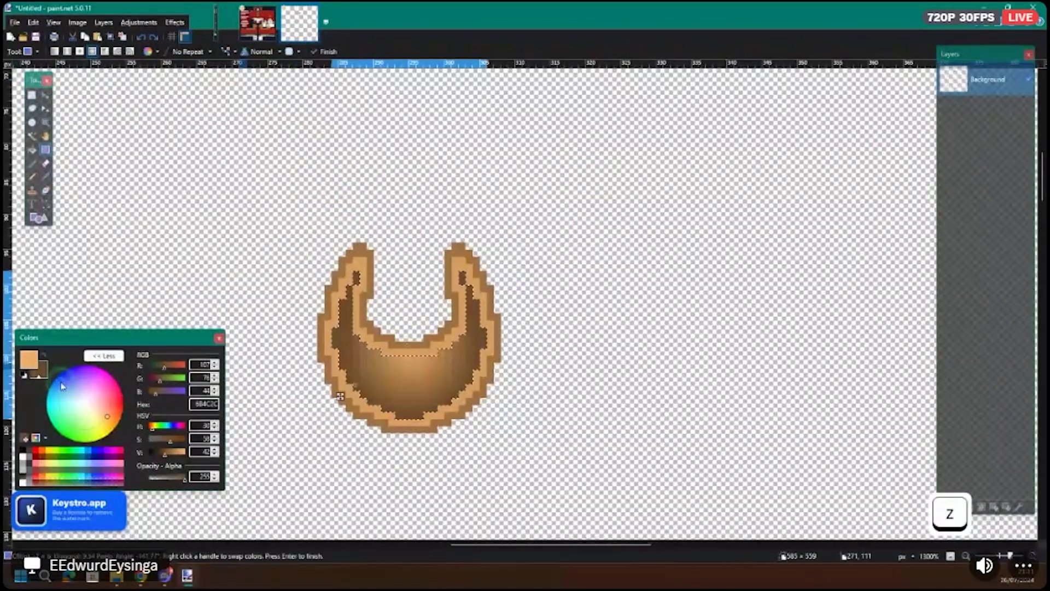
pyautogui.click(176, 441)
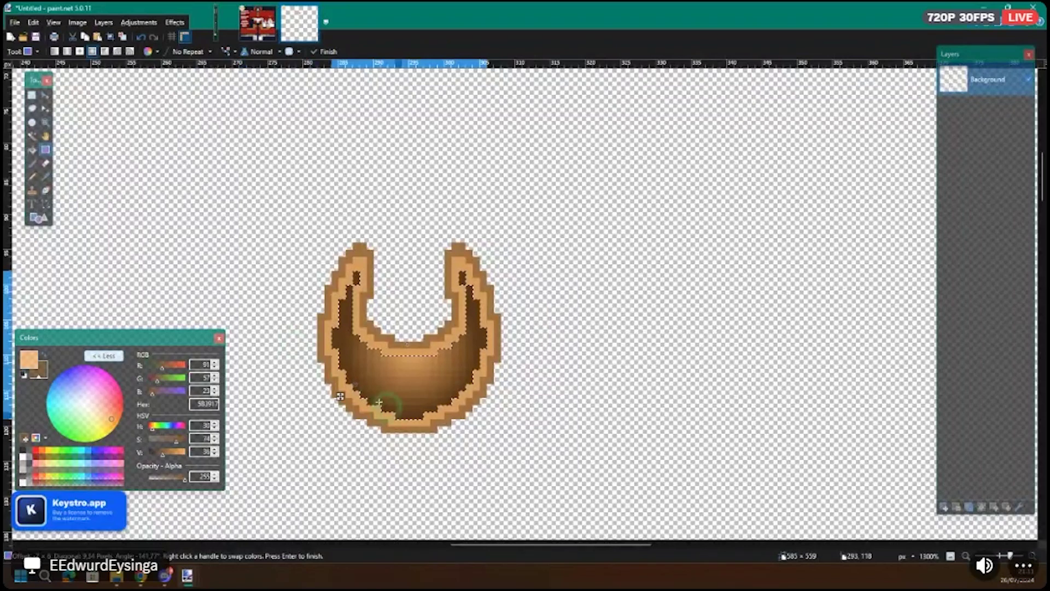
pyautogui.moveTo(356, 387)
pyautogui.mouseDown()
pyautogui.moveTo(347, 393)
pyautogui.moveTo(356, 382)
pyautogui.mouseUp()
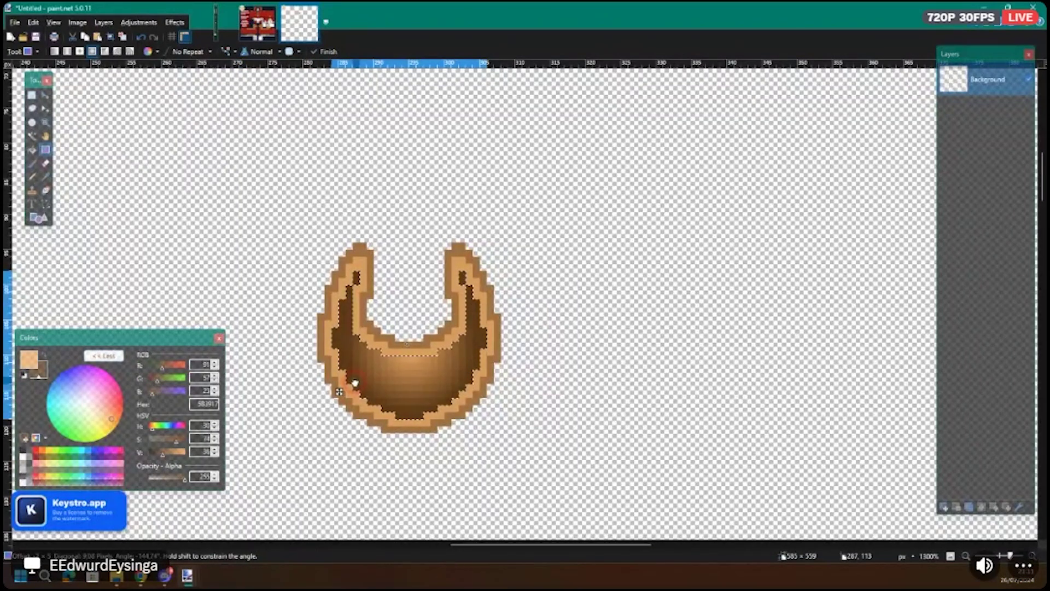
pyautogui.moveTo(405, 353); pyautogui.dragTo(405, 346)
pyautogui.press('Return')
# Step: Examine the shaded crescent at several zoom levels and switch to the uniform template image
pyautogui.scroll(-3, 406, 352)
pyautogui.scroll(2, 406, 353)
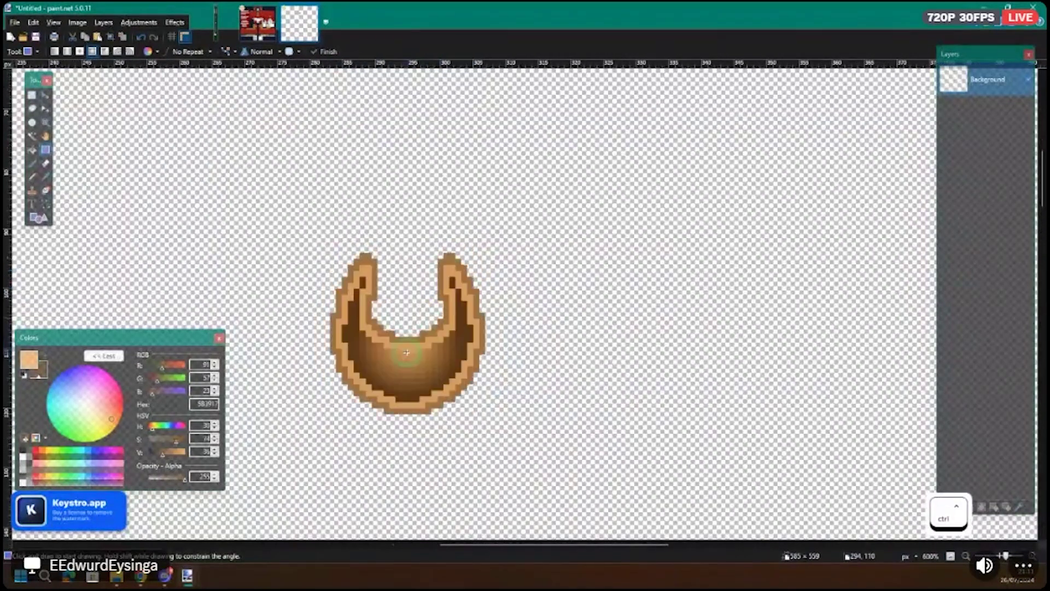
pyautogui.scroll(1, 407, 353)
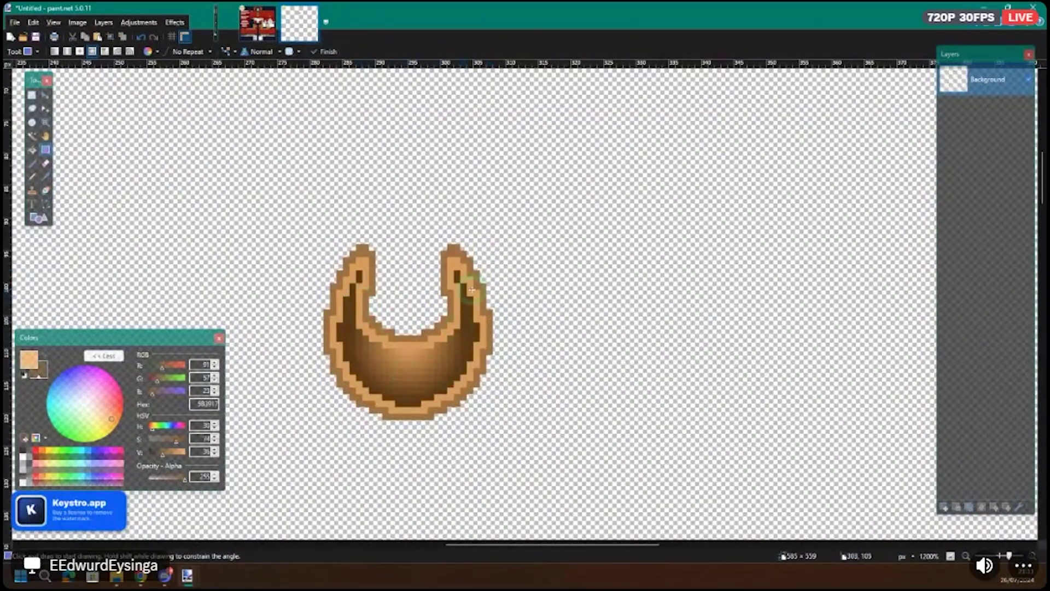
pyautogui.scroll(-3, 471, 289)
pyautogui.scroll(4, 438, 348)
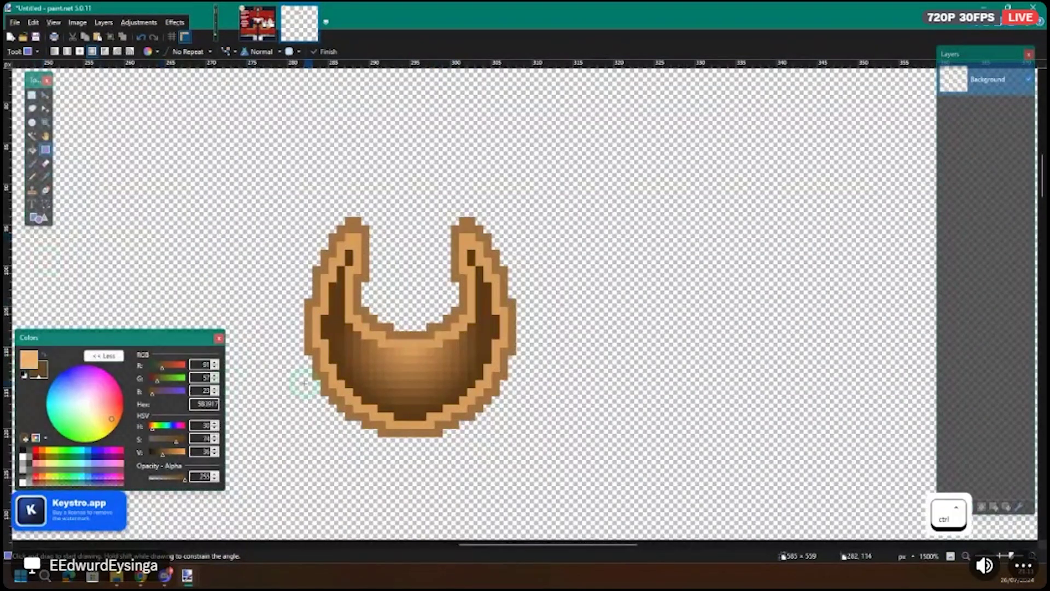
pyautogui.scroll(-2, 305, 379)
pyautogui.scroll(-1, 303, 379)
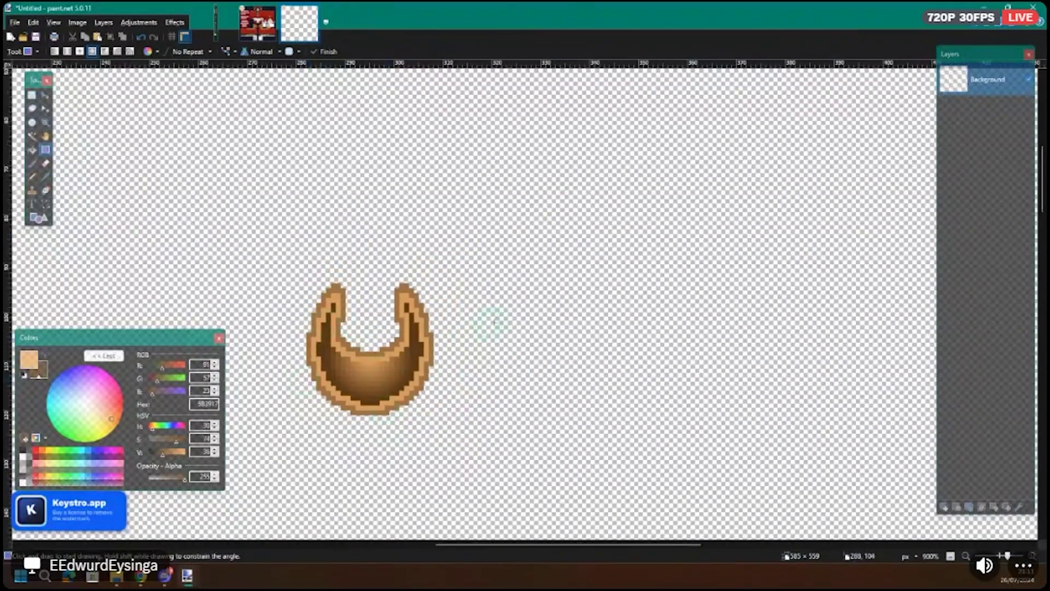
pyautogui.scroll(-6, 376, 365)
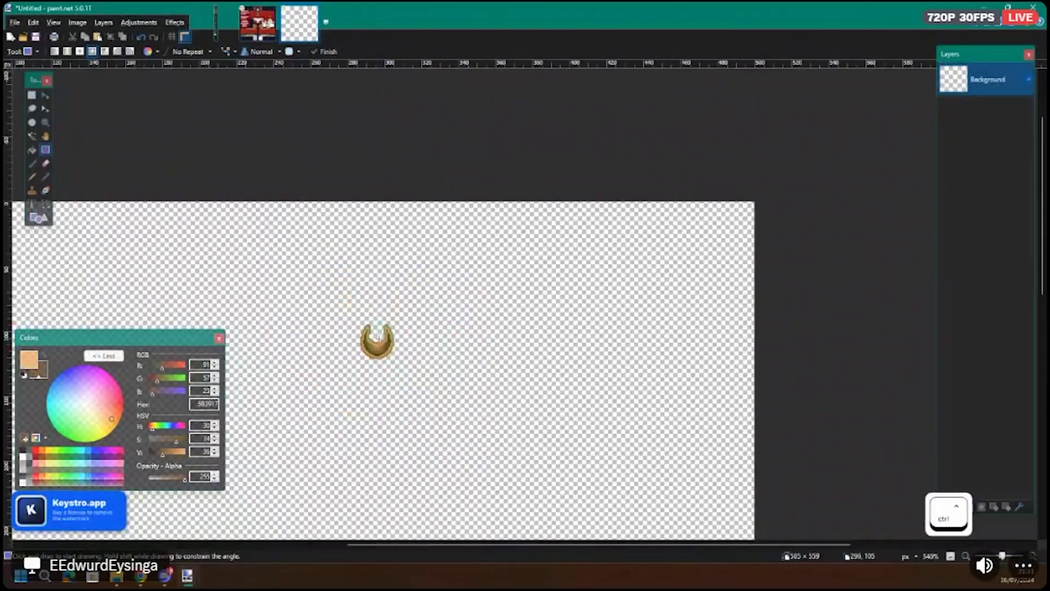
pyautogui.click(257, 23)
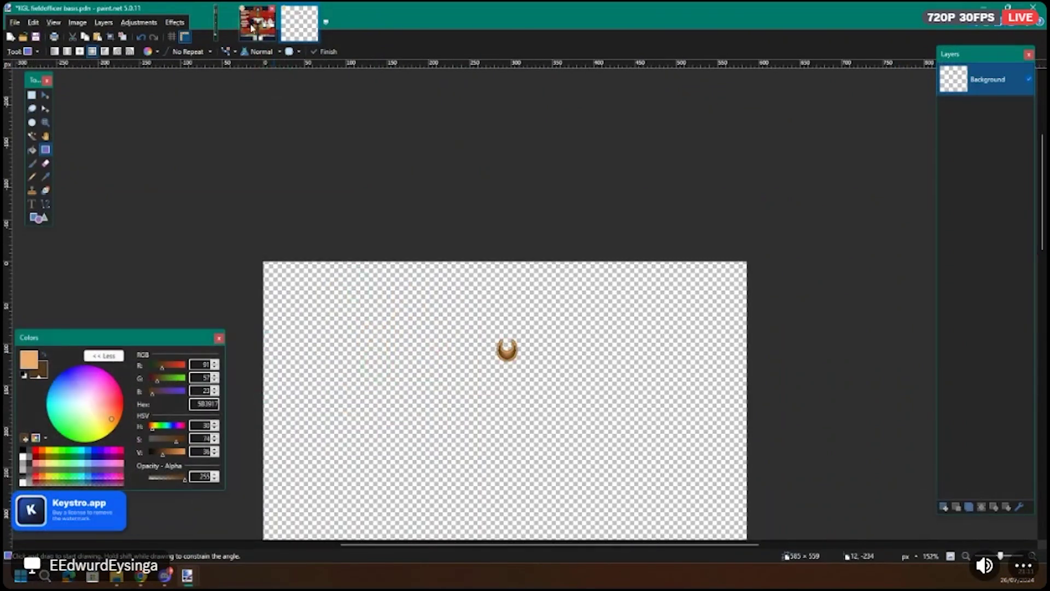